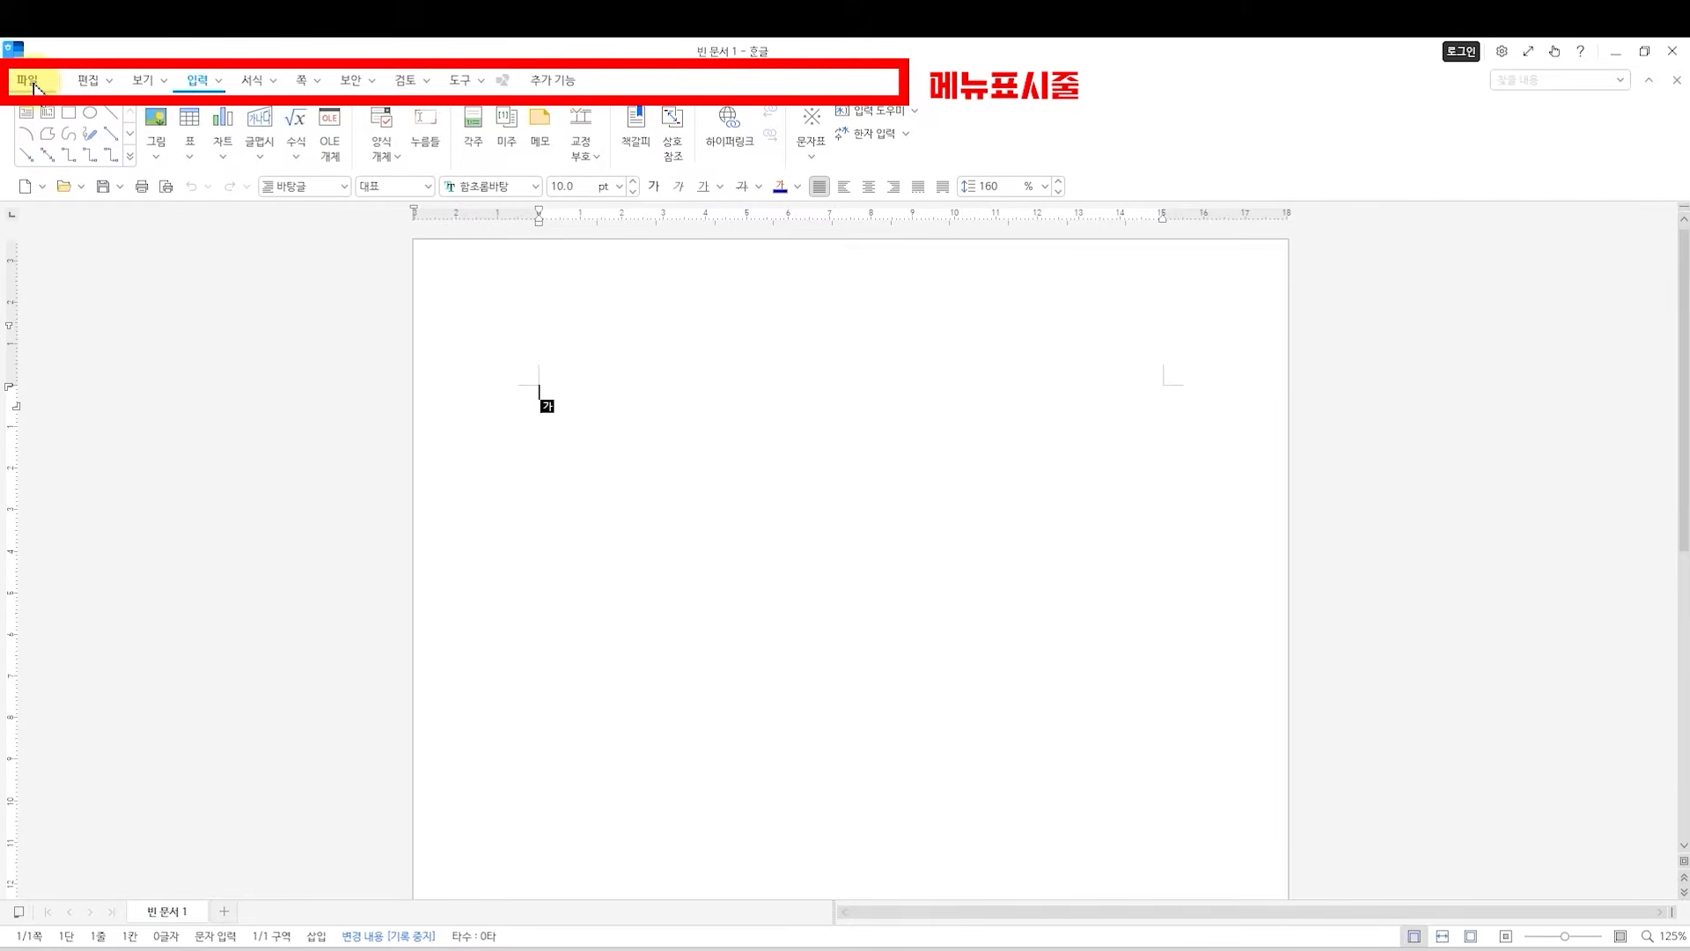
Look through the commands offered under 편집, 보기 and 파일.
click(88, 80)
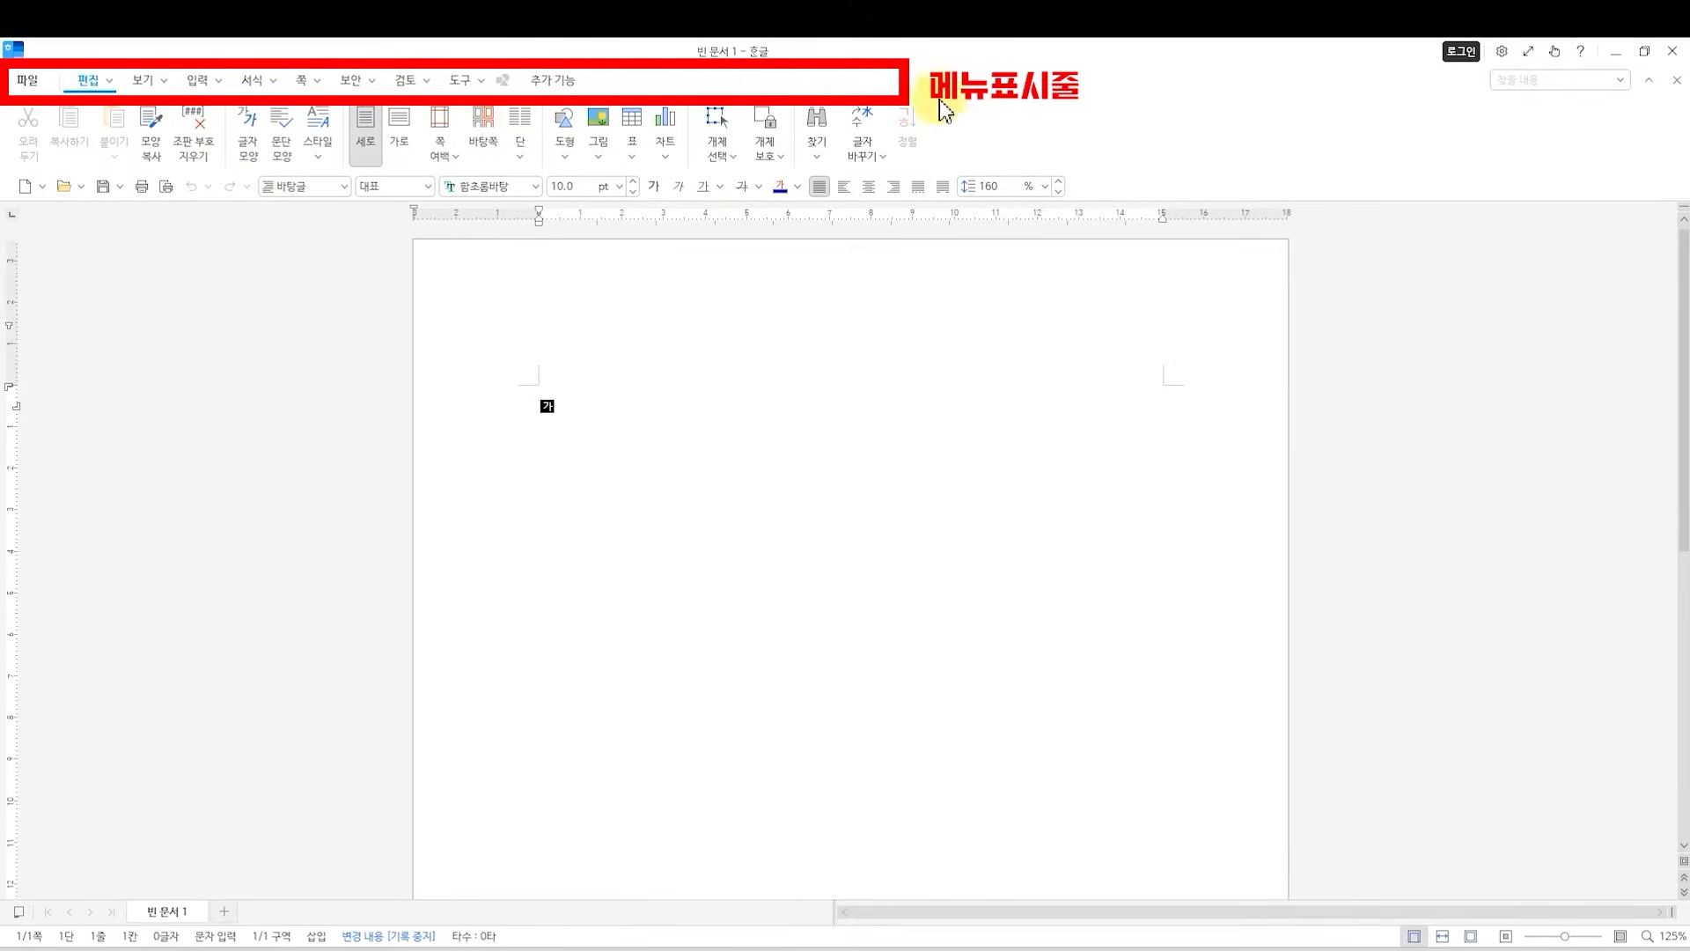
click(143, 80)
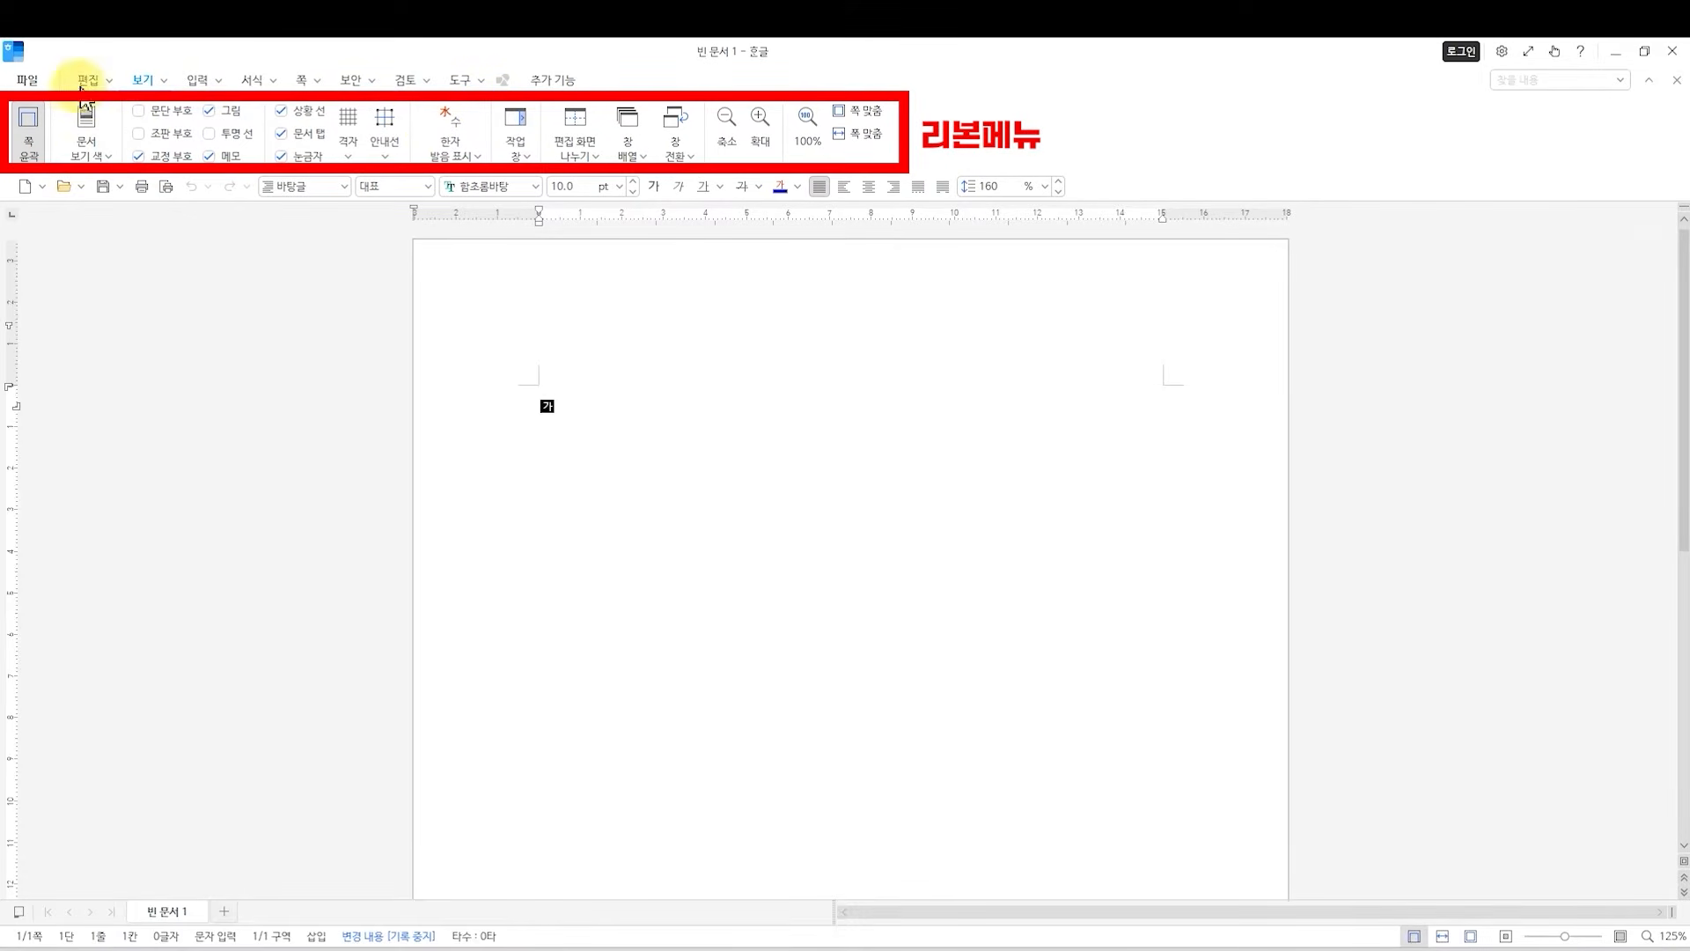
click(33, 85)
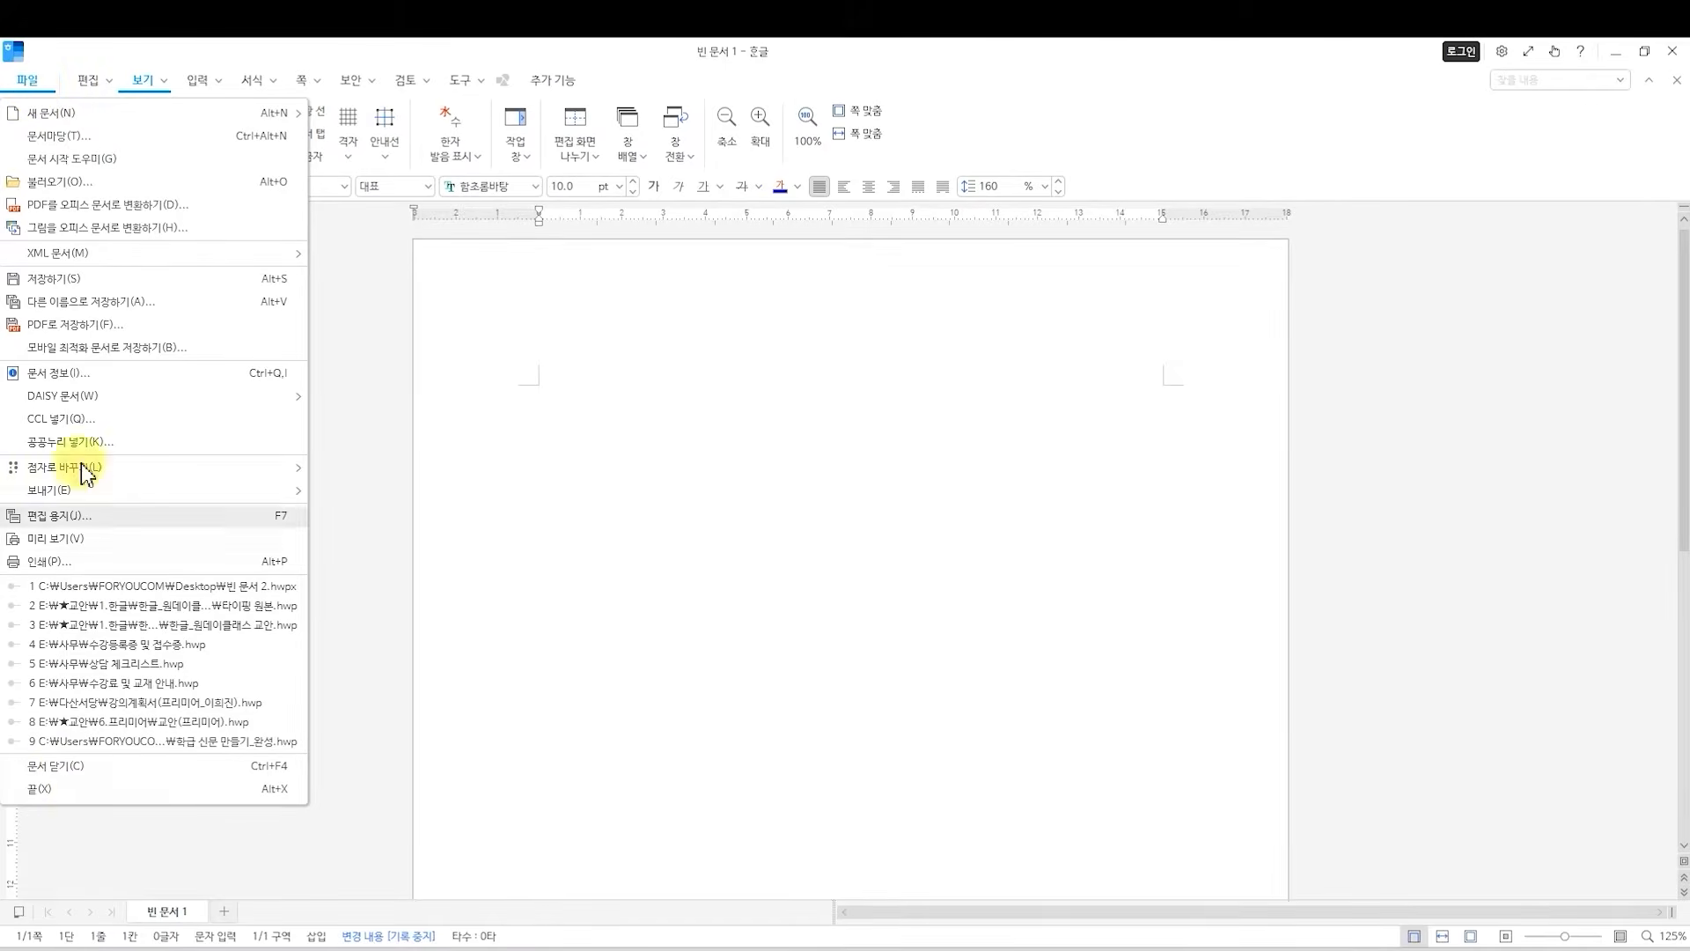
mouse_move(107, 82)
click(167, 84)
click(163, 83)
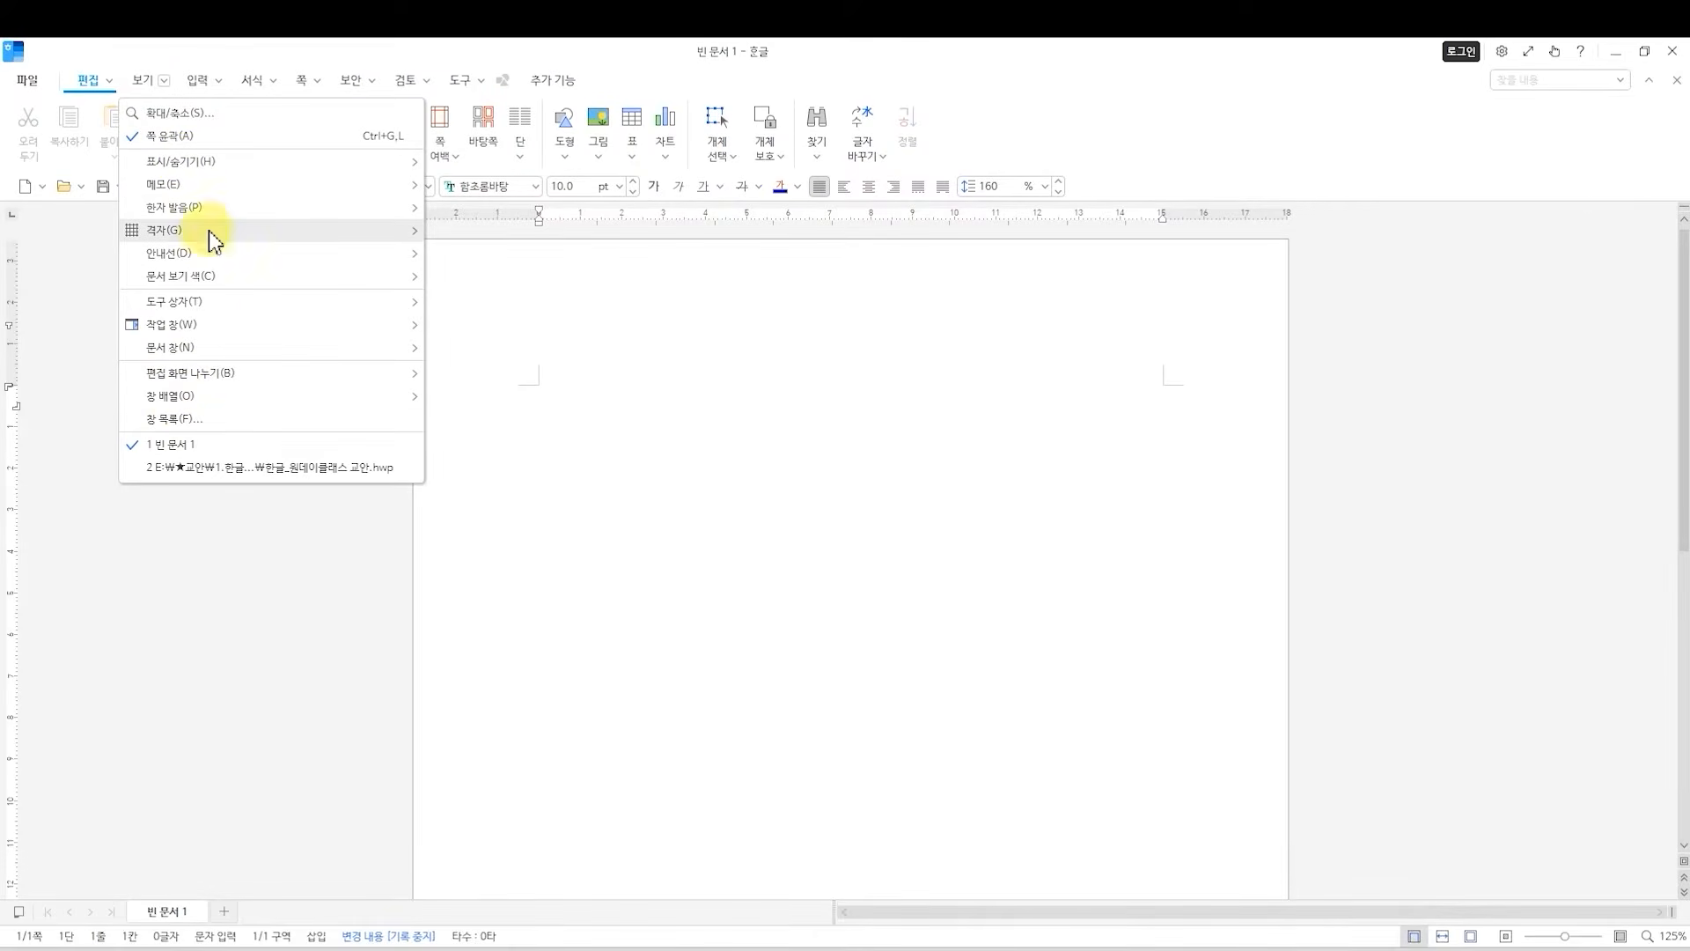
click(977, 136)
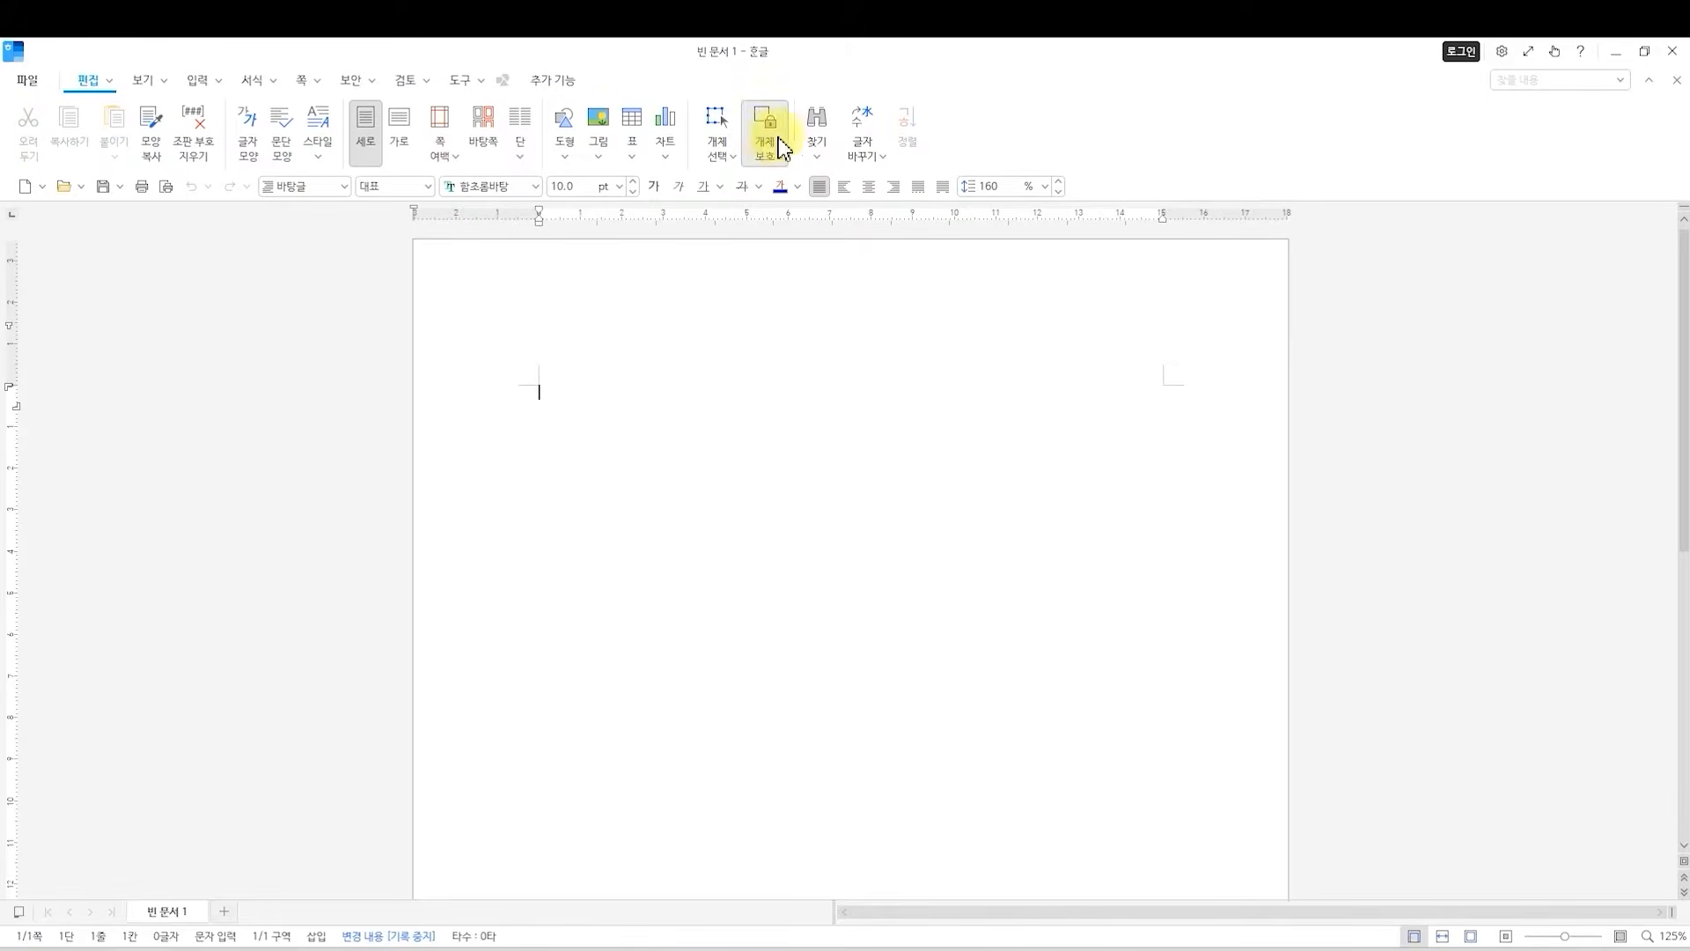
click(143, 81)
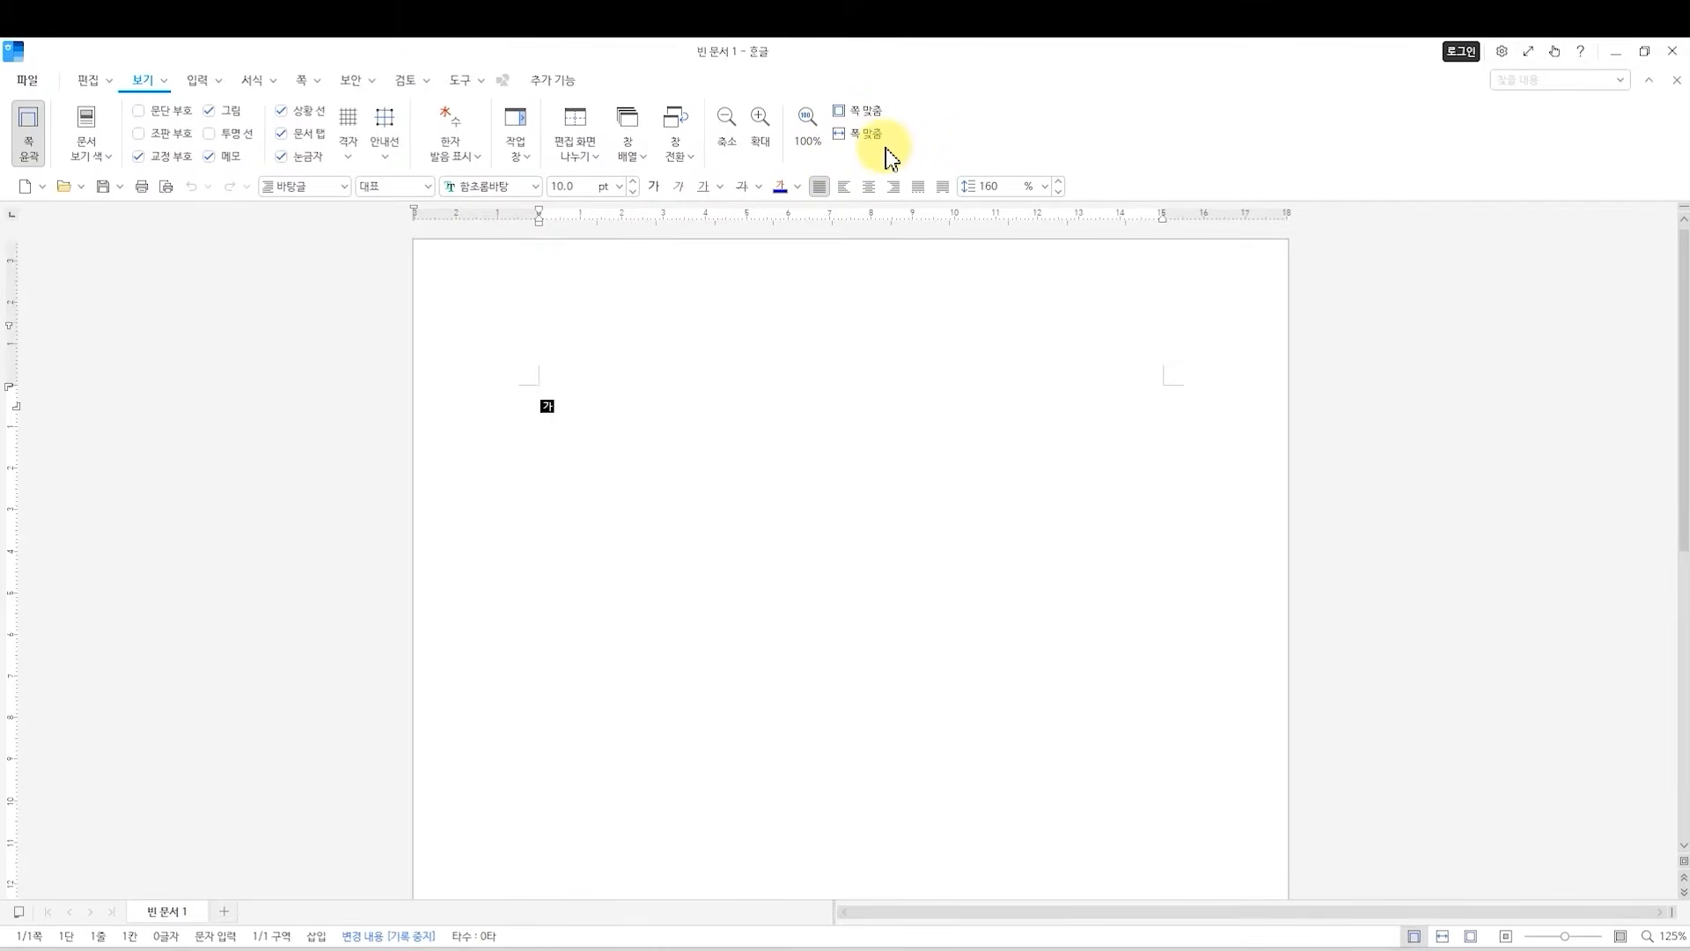
Hide the 기본 tool area and display it again.
right_click(952, 127)
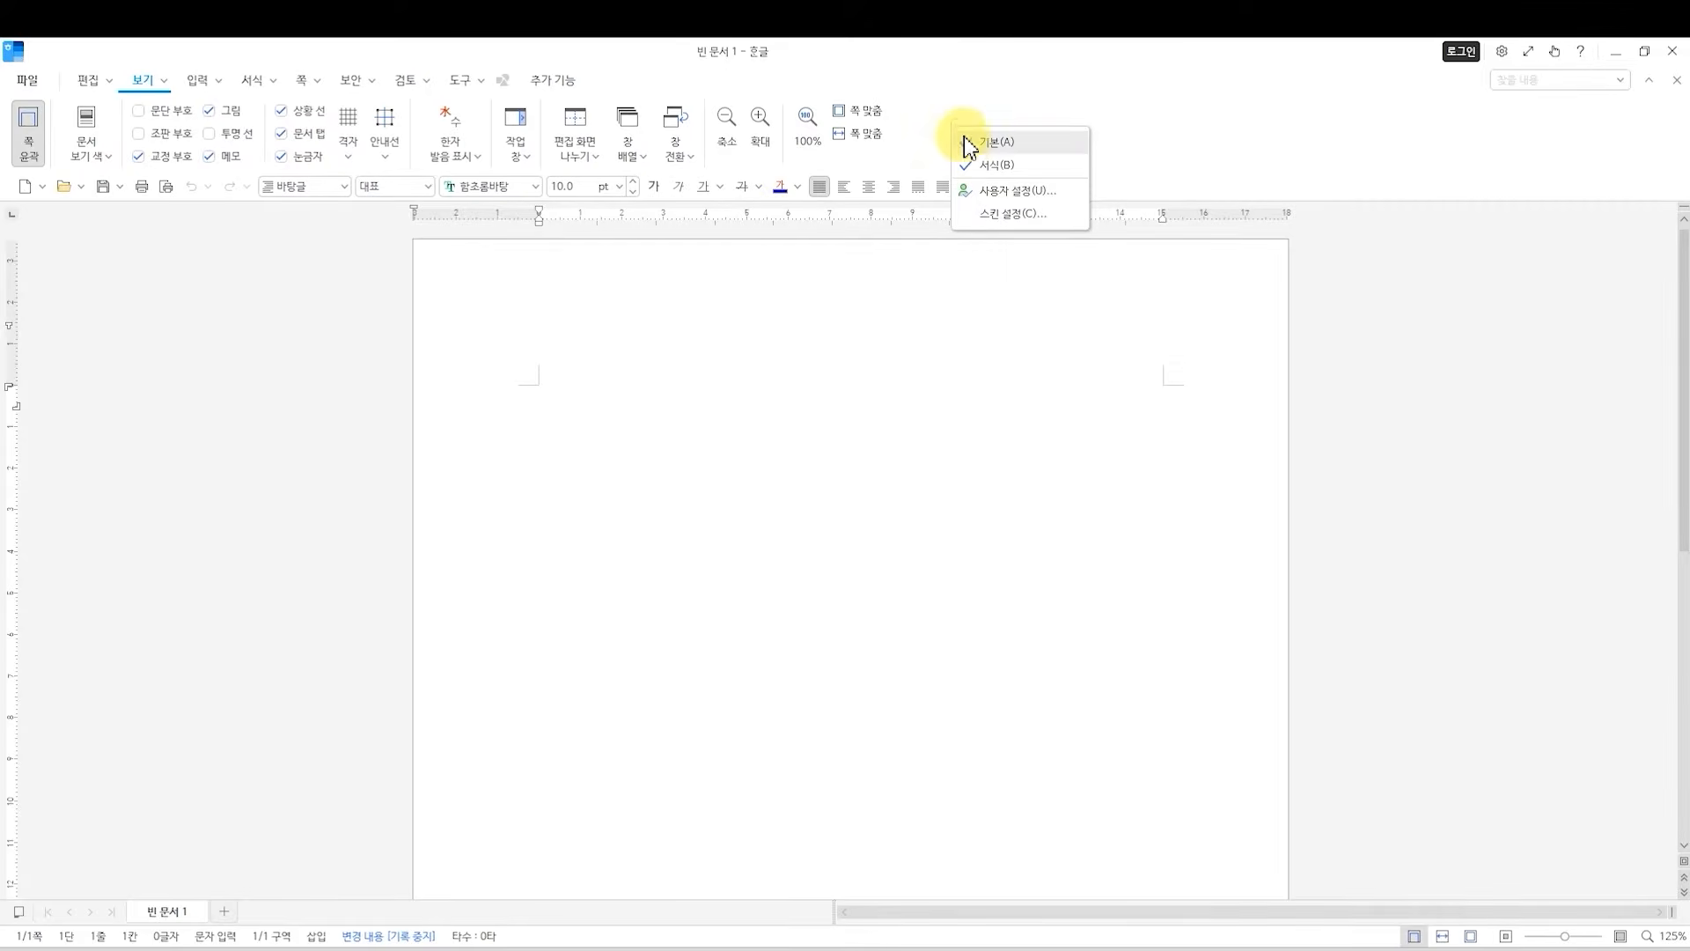
click(987, 162)
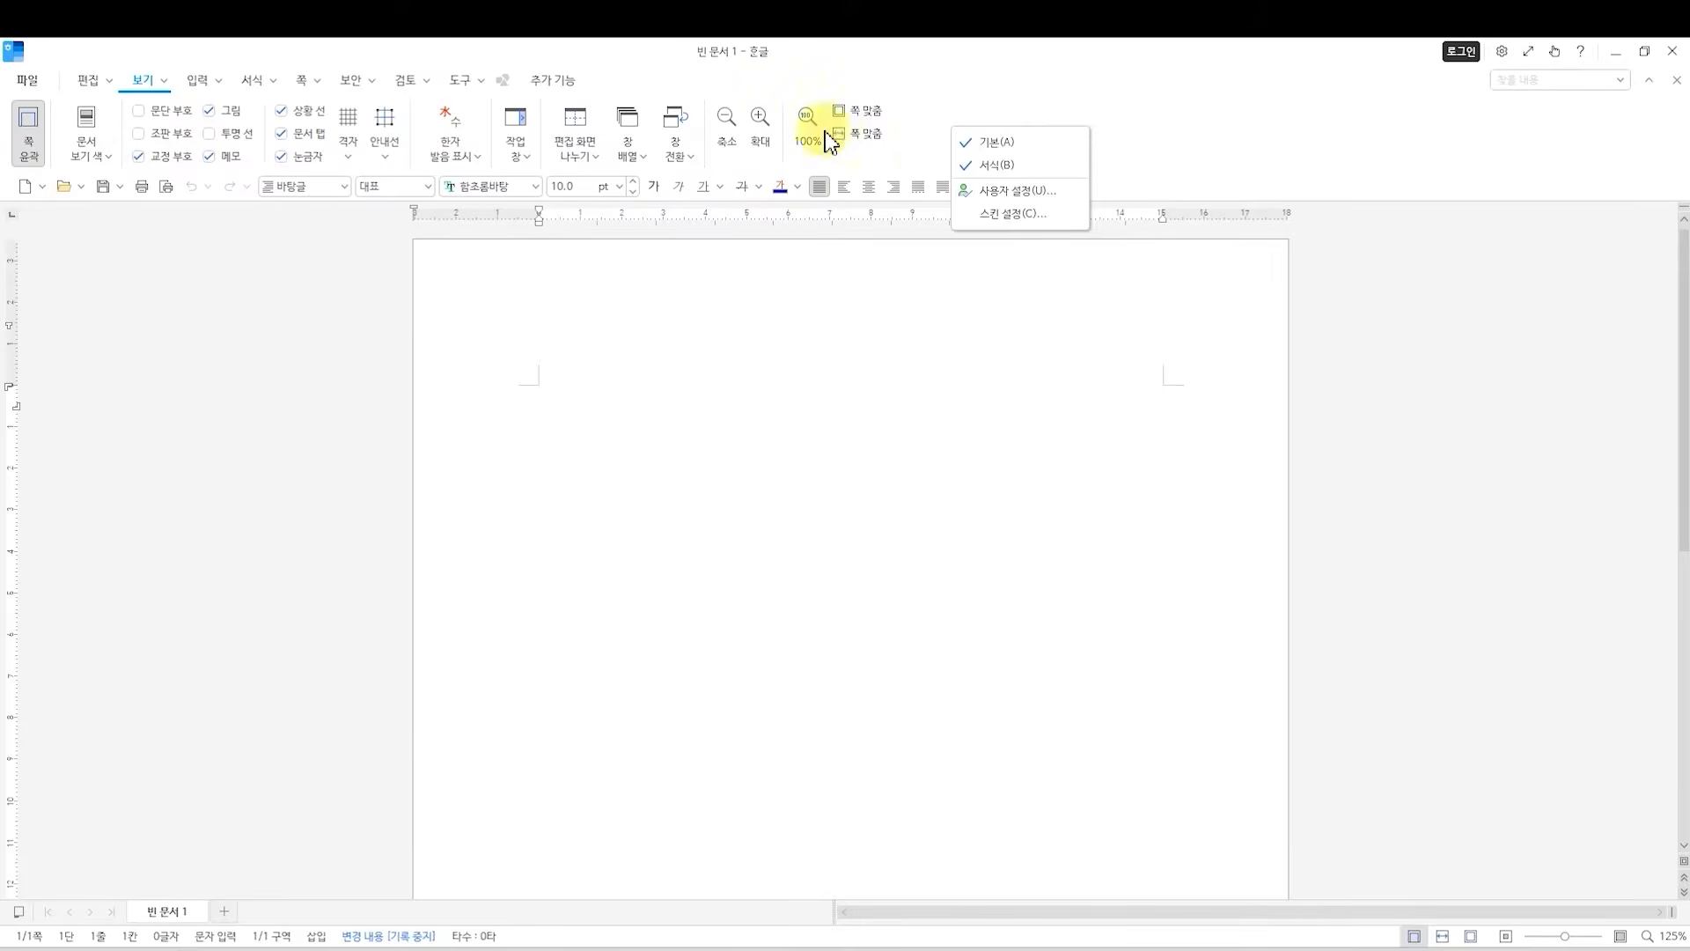
click(969, 144)
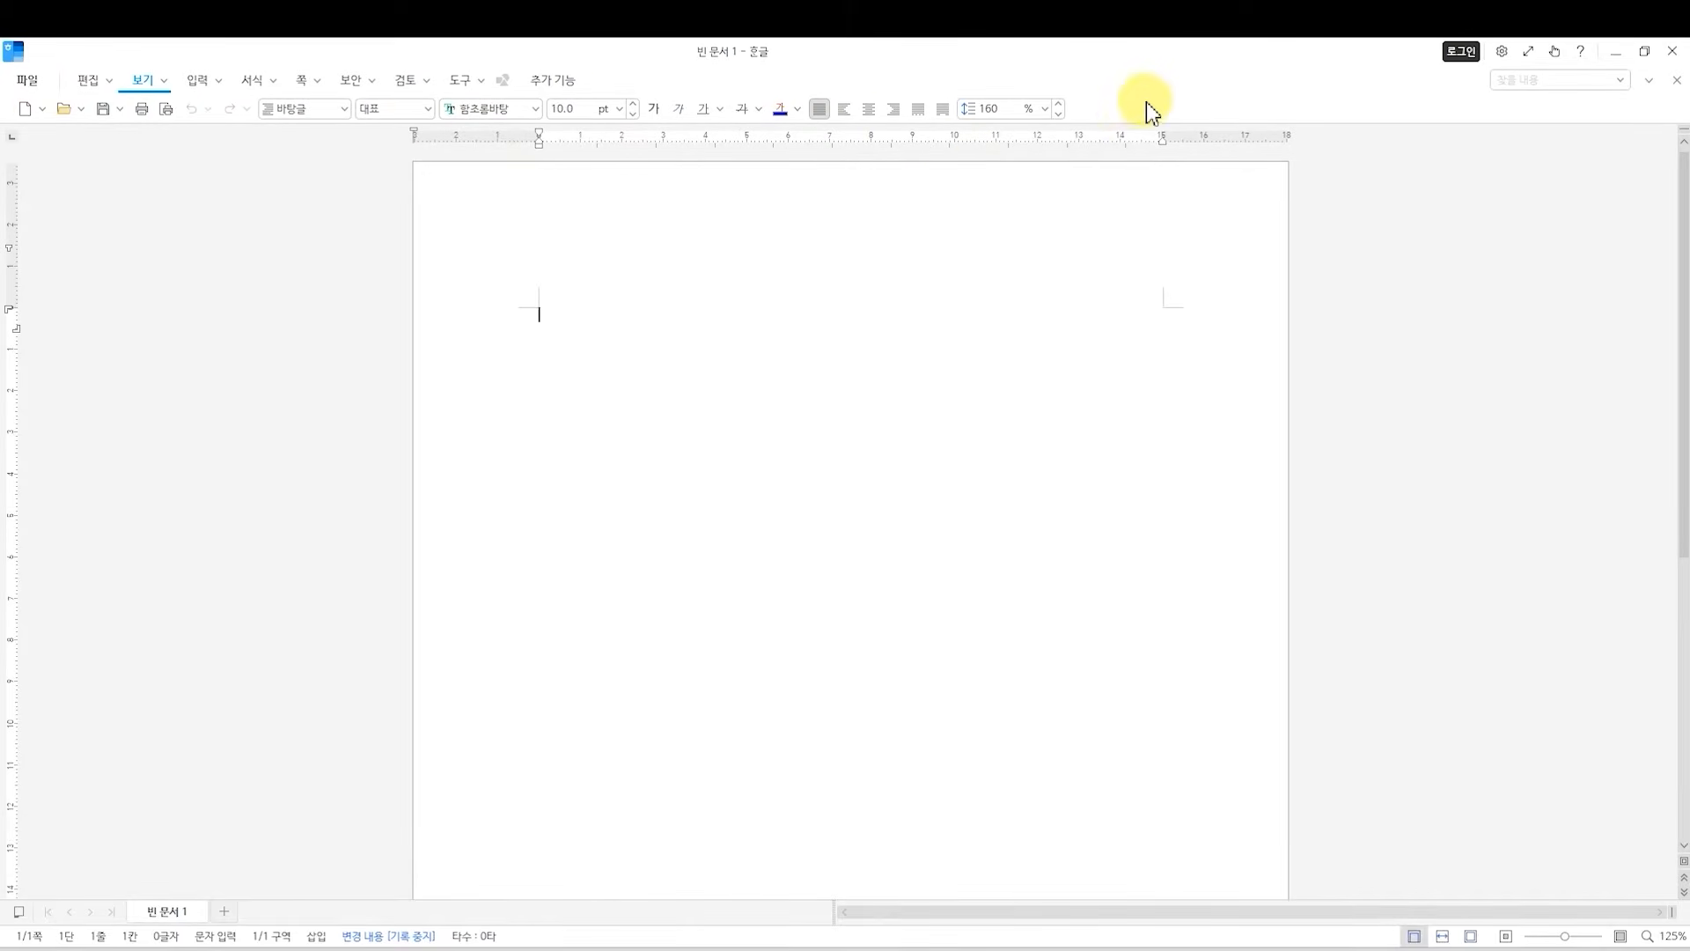
right_click(1117, 104)
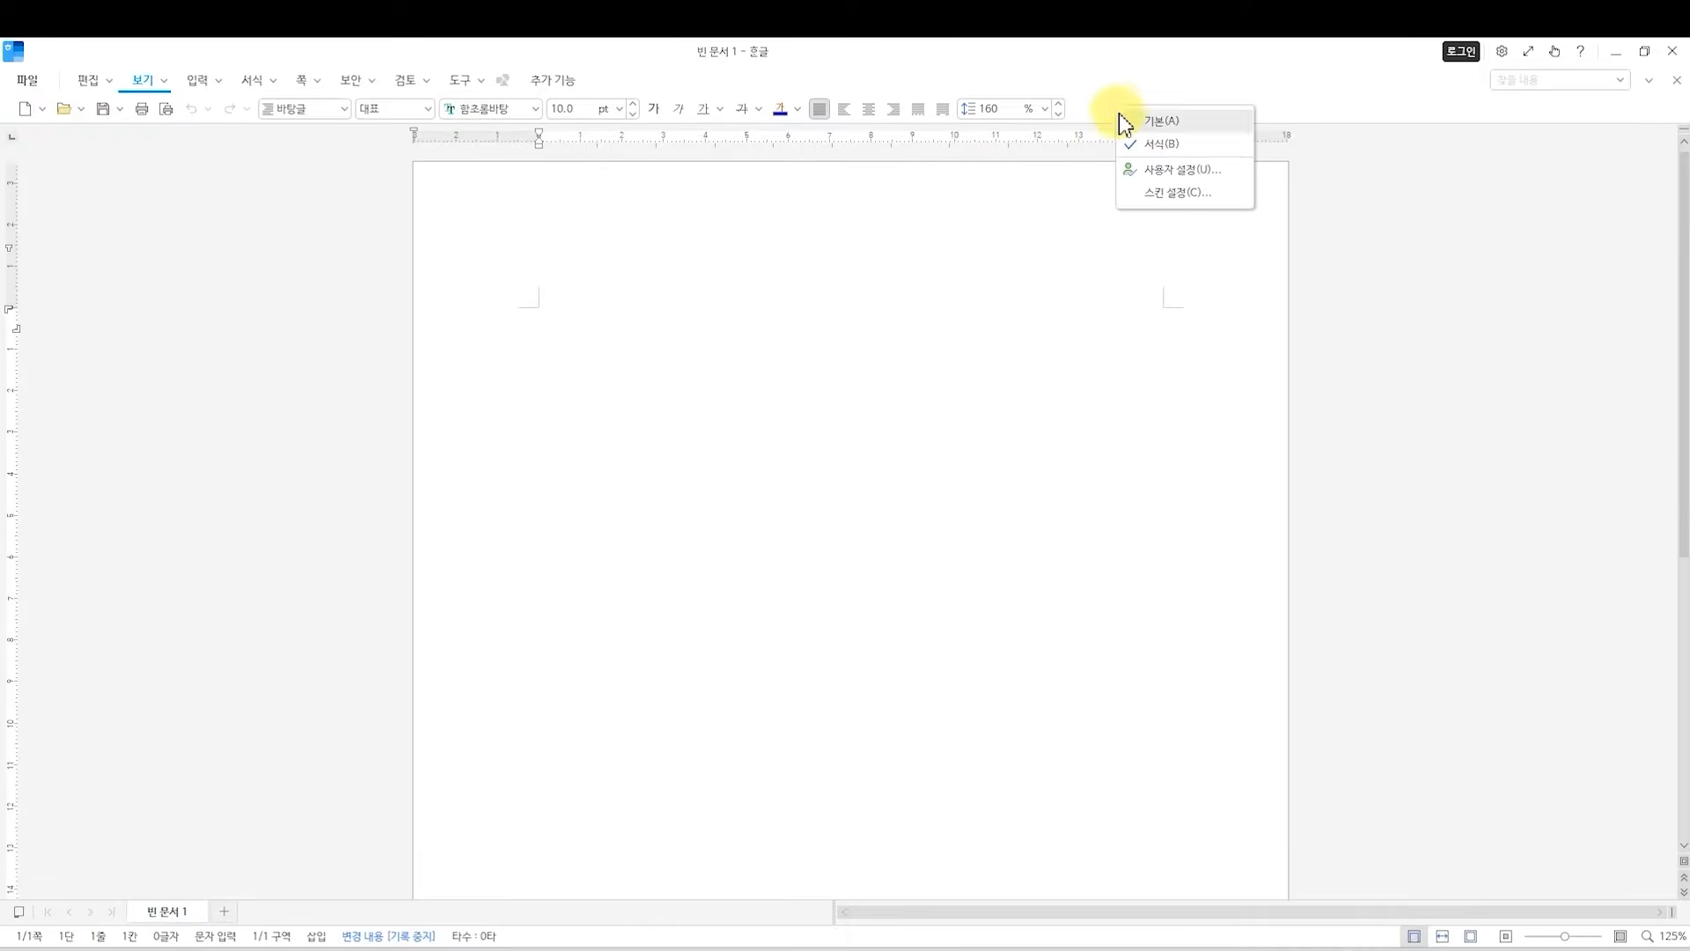
click(1125, 124)
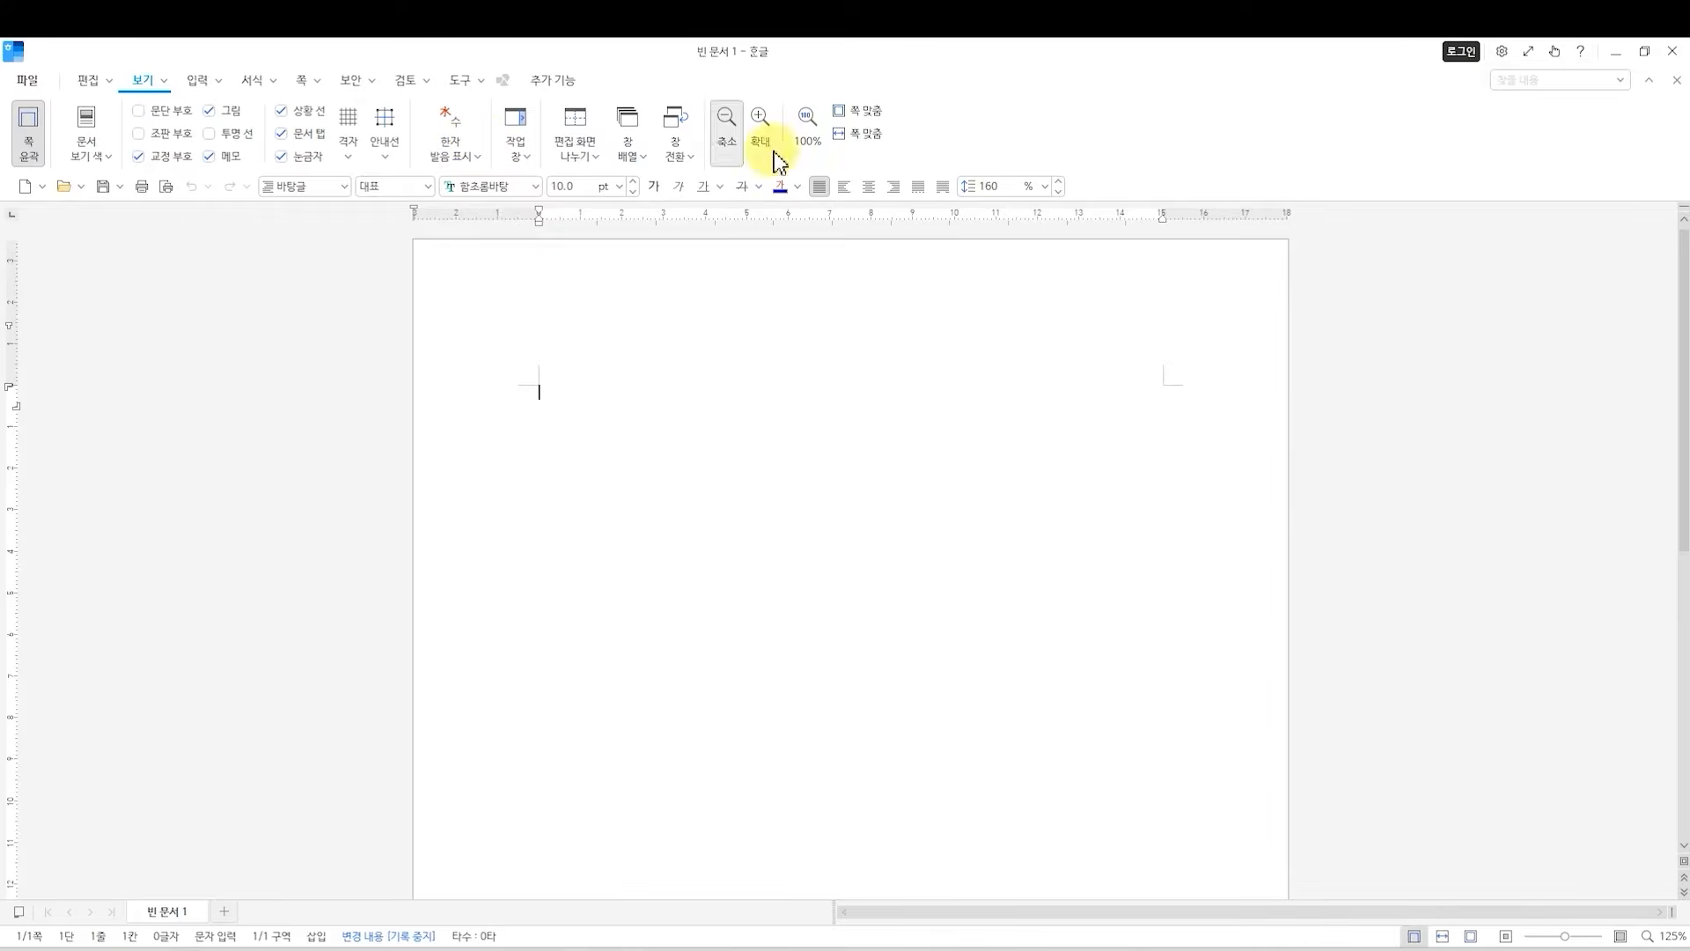
Hide the 서식 tool row and display it again.
right_click(1096, 140)
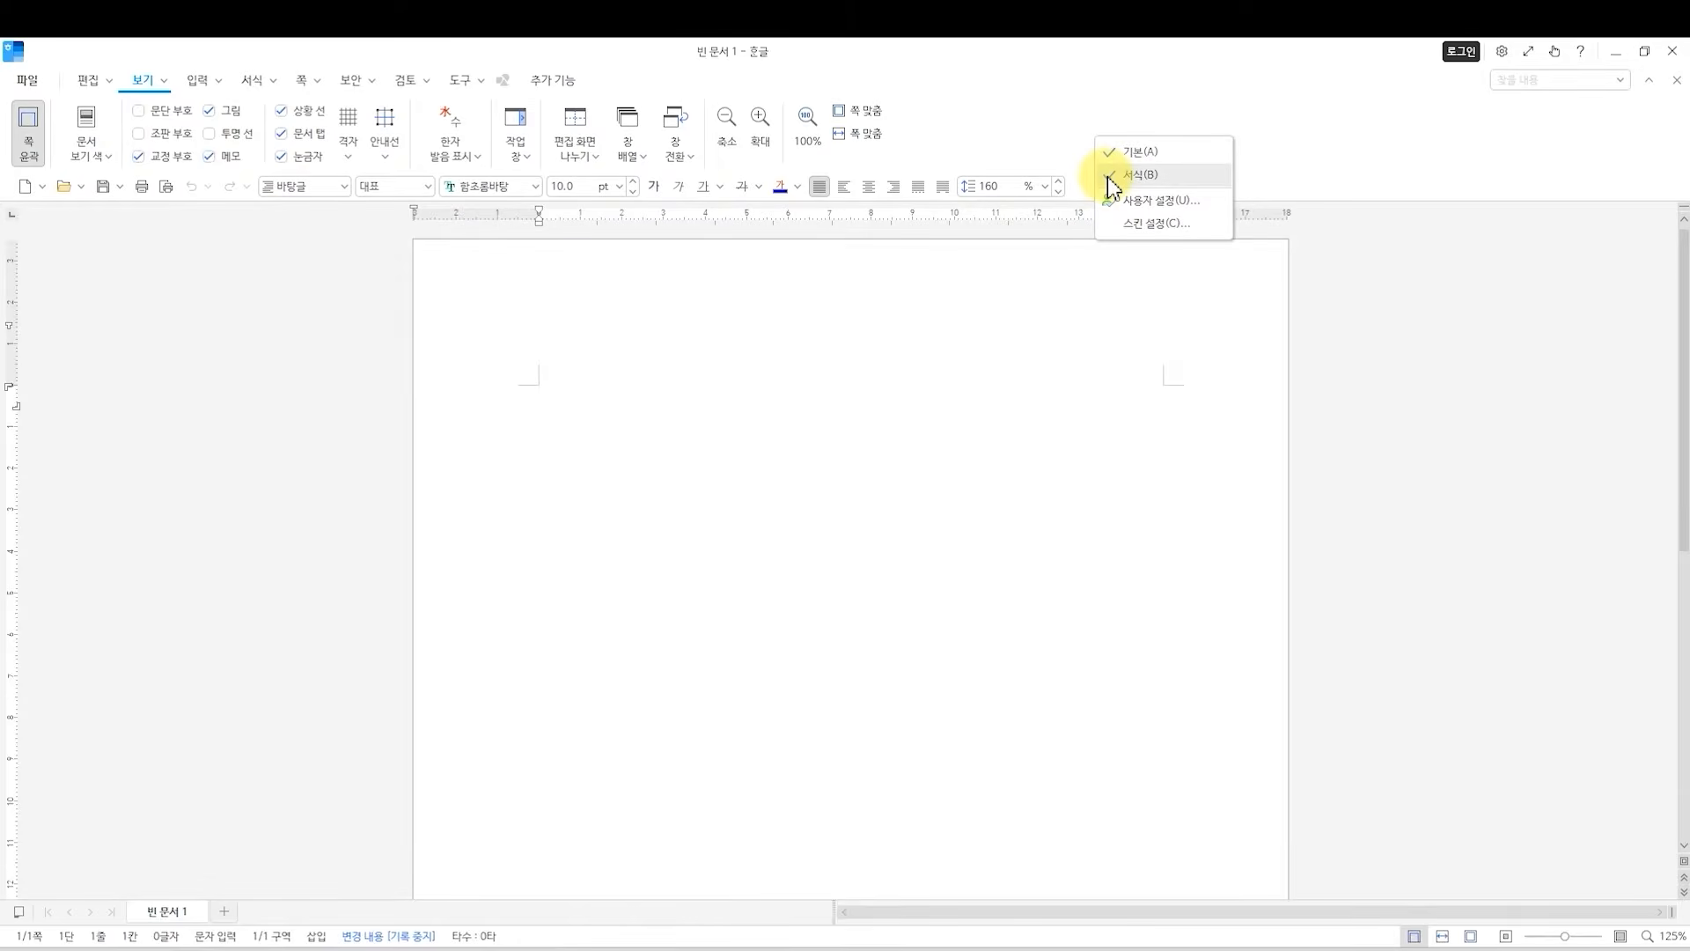
click(1111, 176)
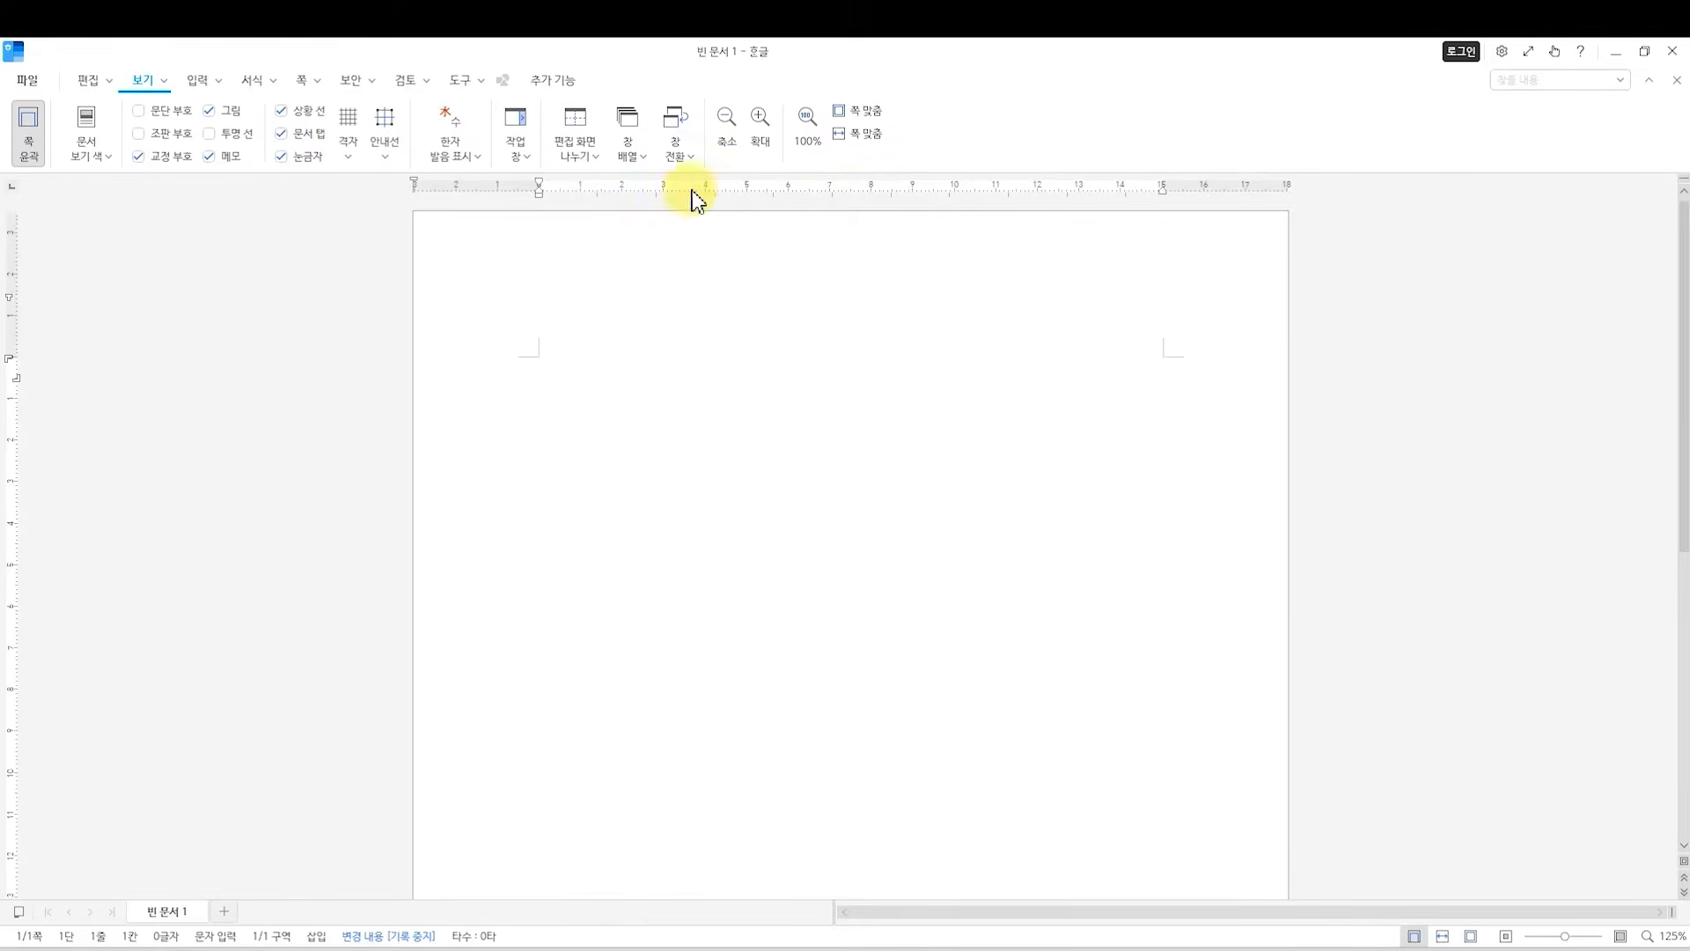
right_click(974, 136)
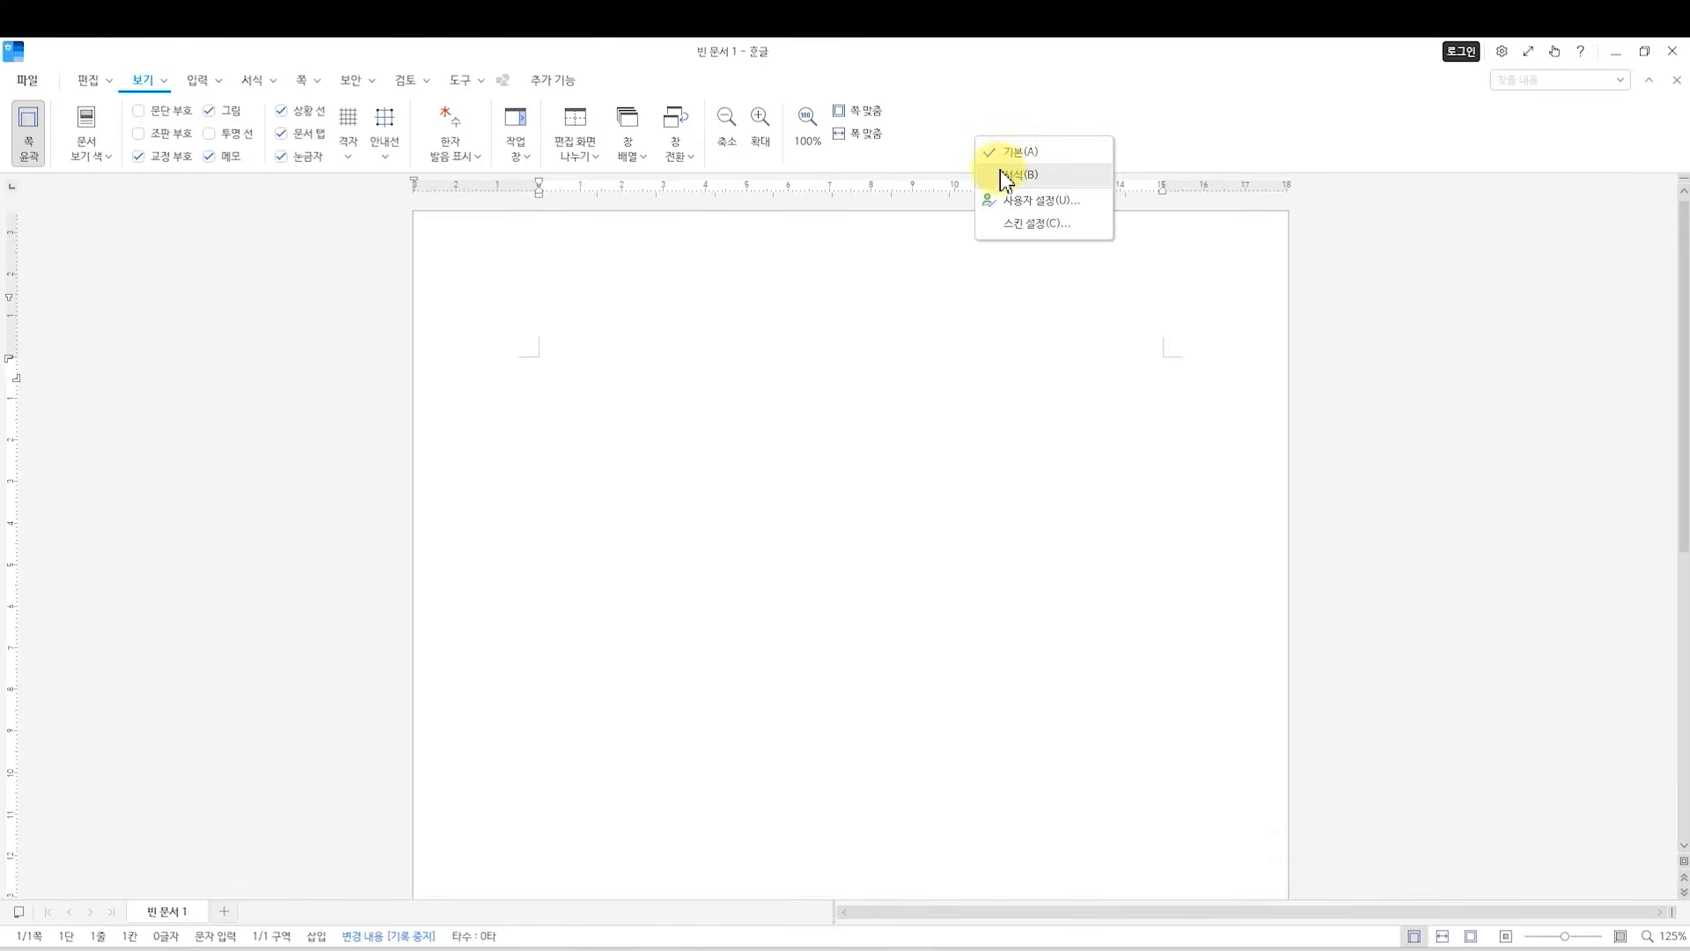
click(1000, 174)
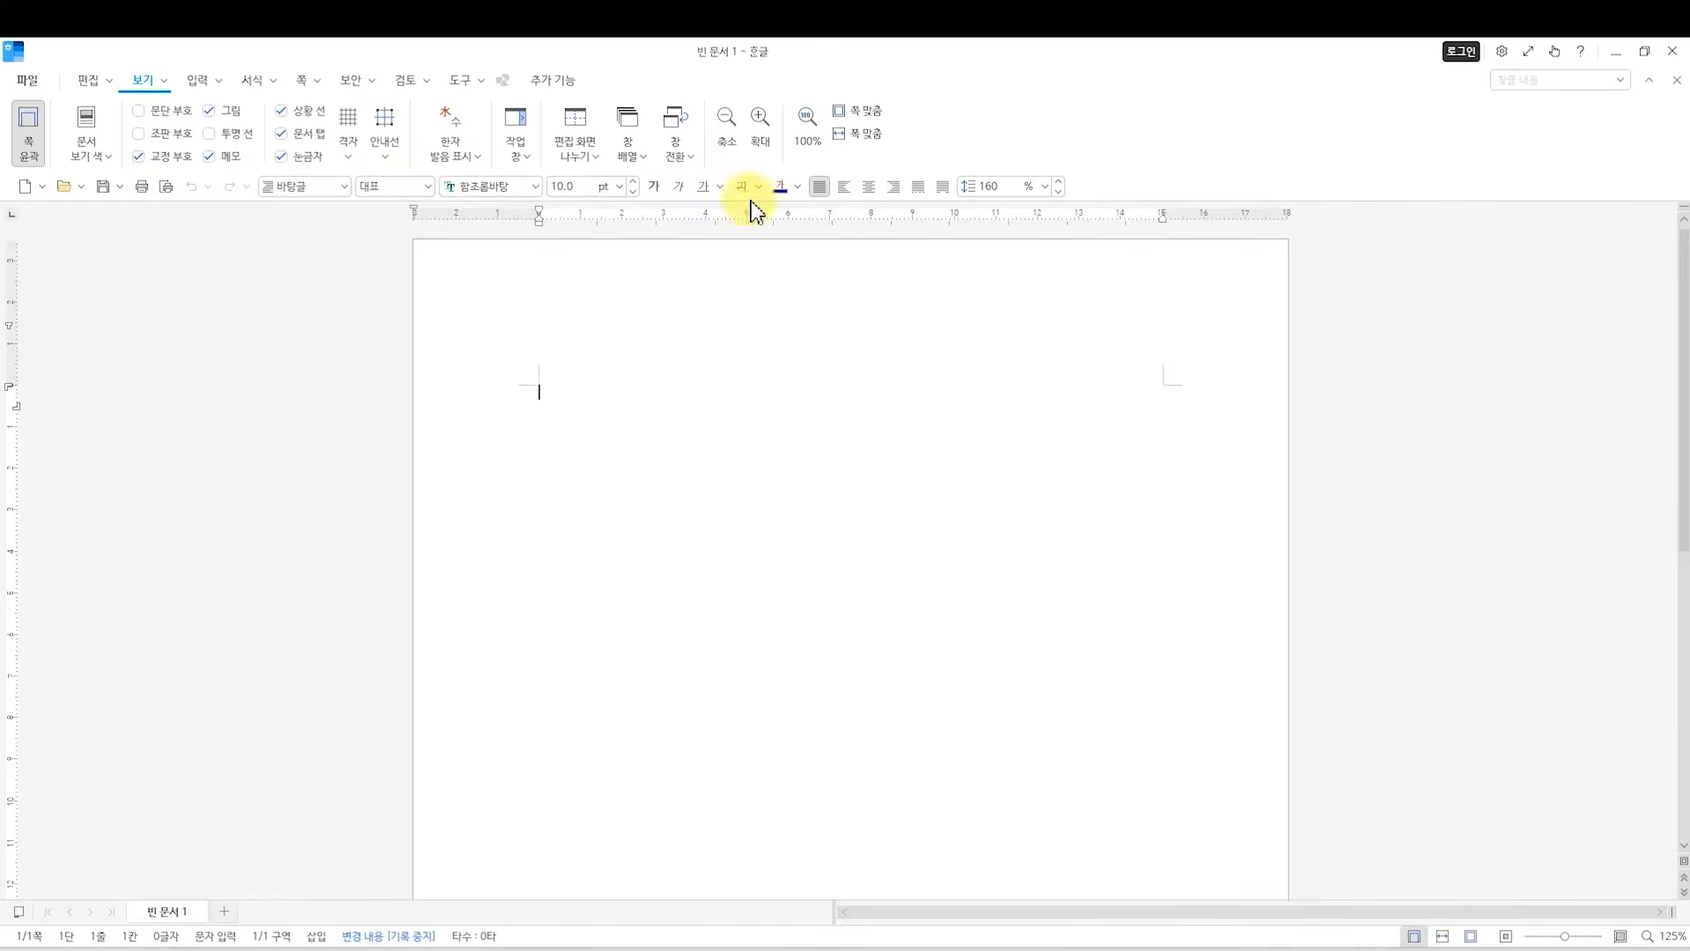
Collapse the 보기 ribbon and expand it again.
right_click(1042, 139)
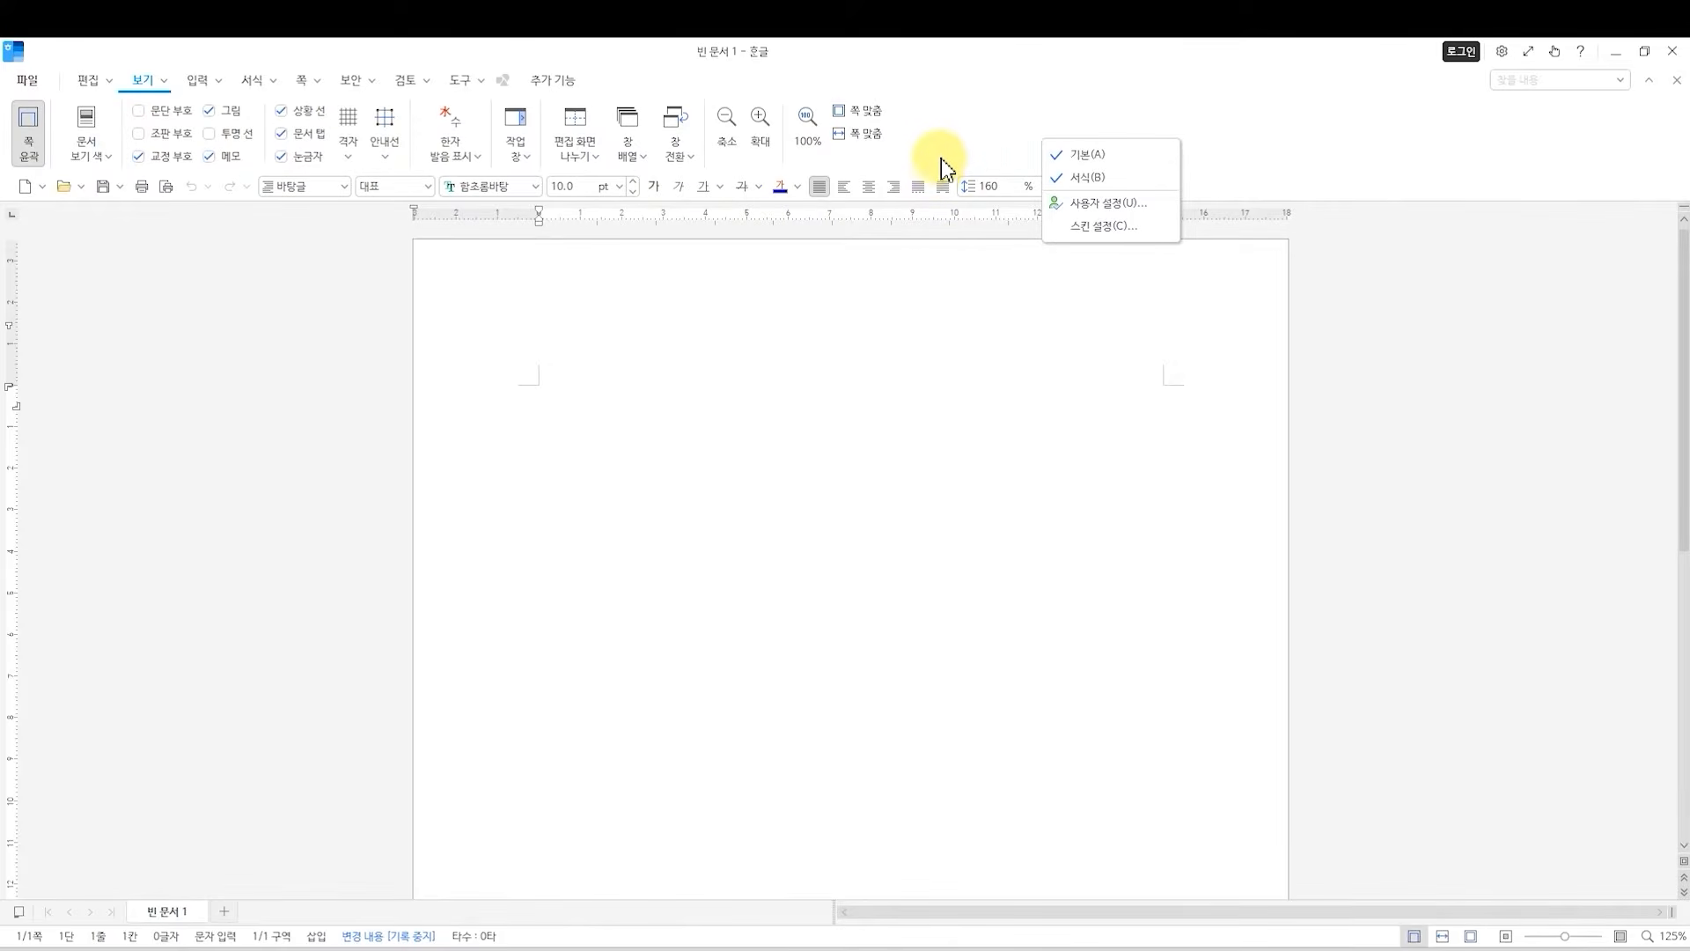
click(989, 141)
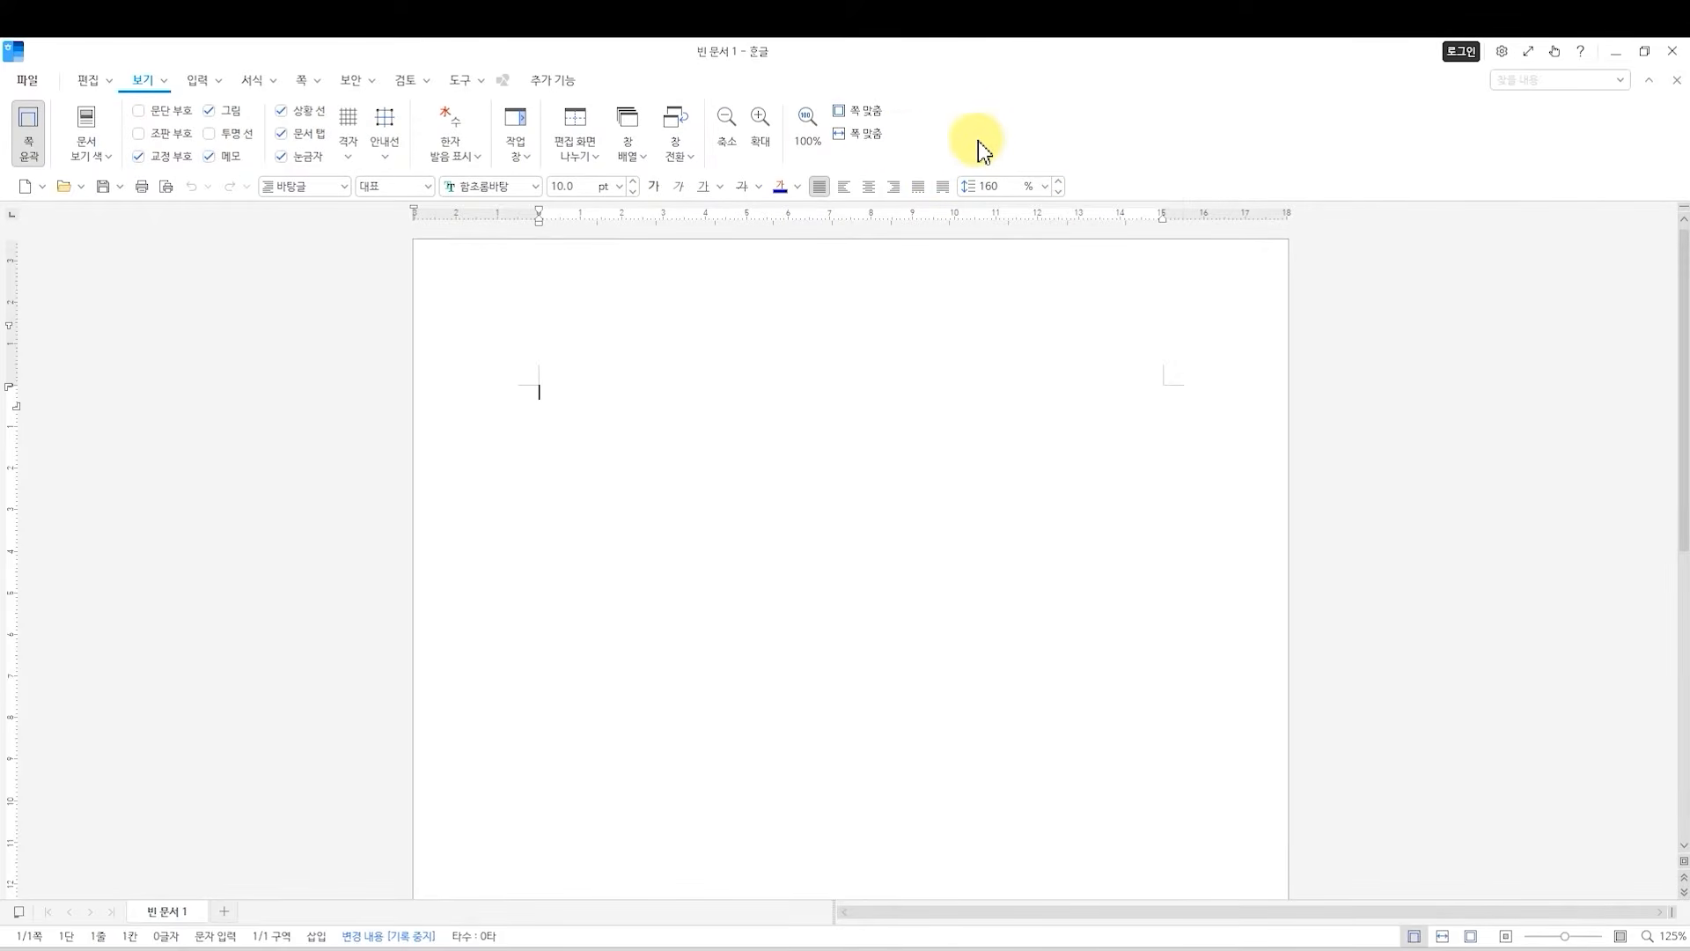
click(143, 81)
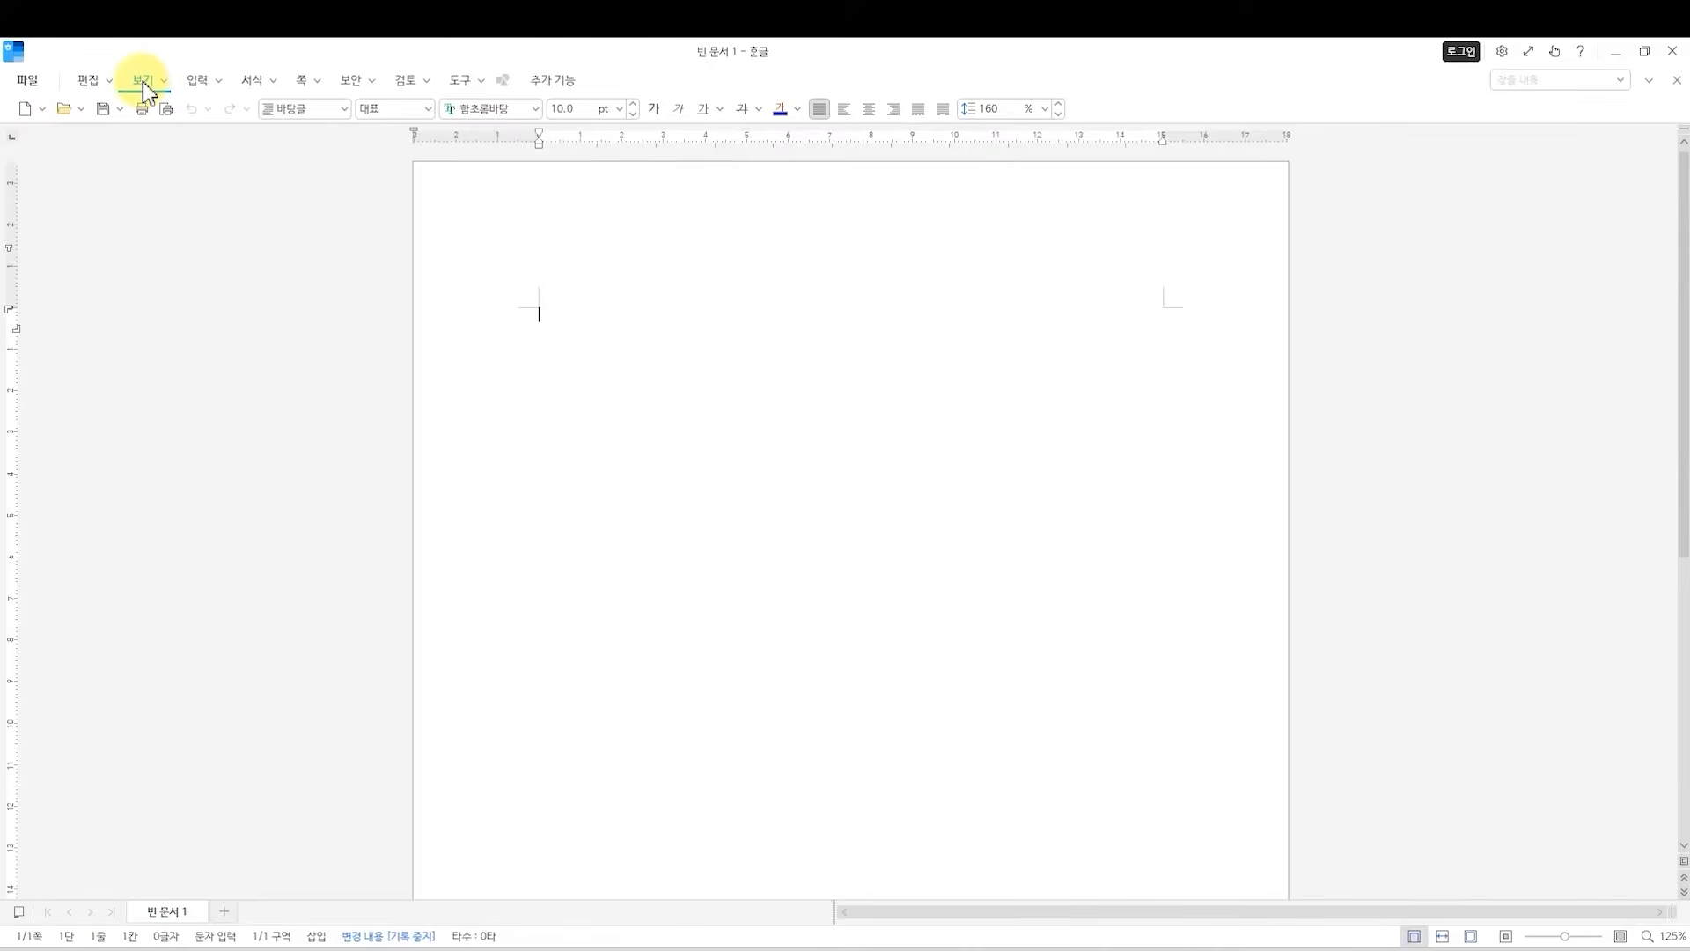
click(143, 81)
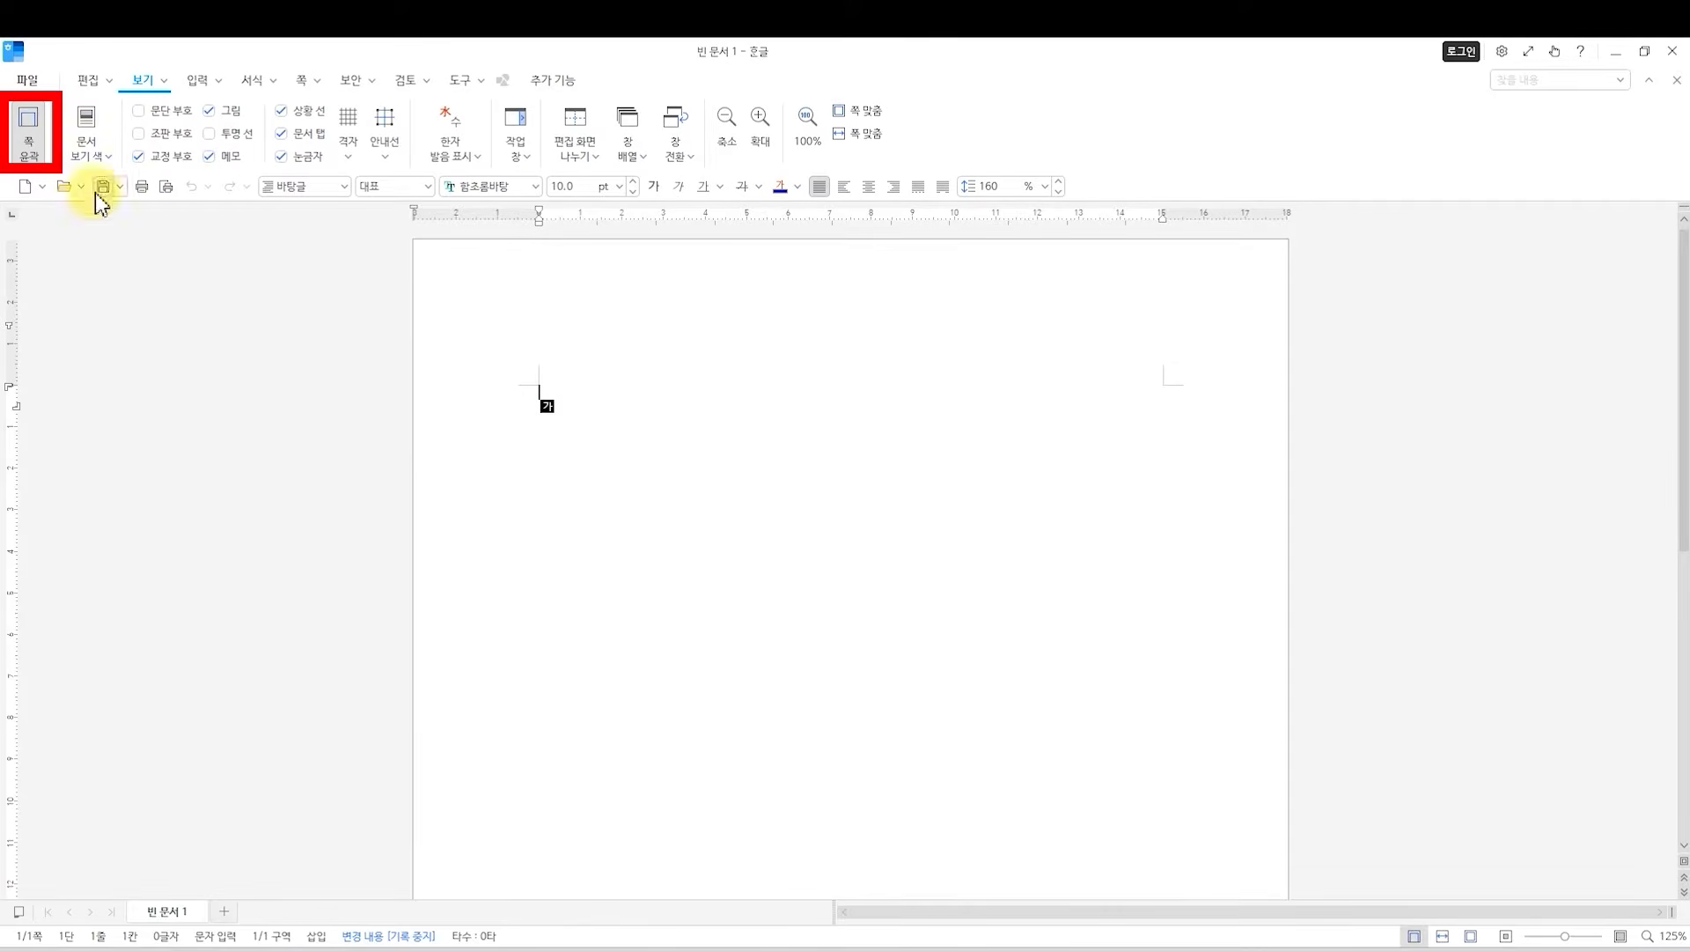
Turn off the 쪽 윤곽 page outline view and turn it back on.
click(29, 141)
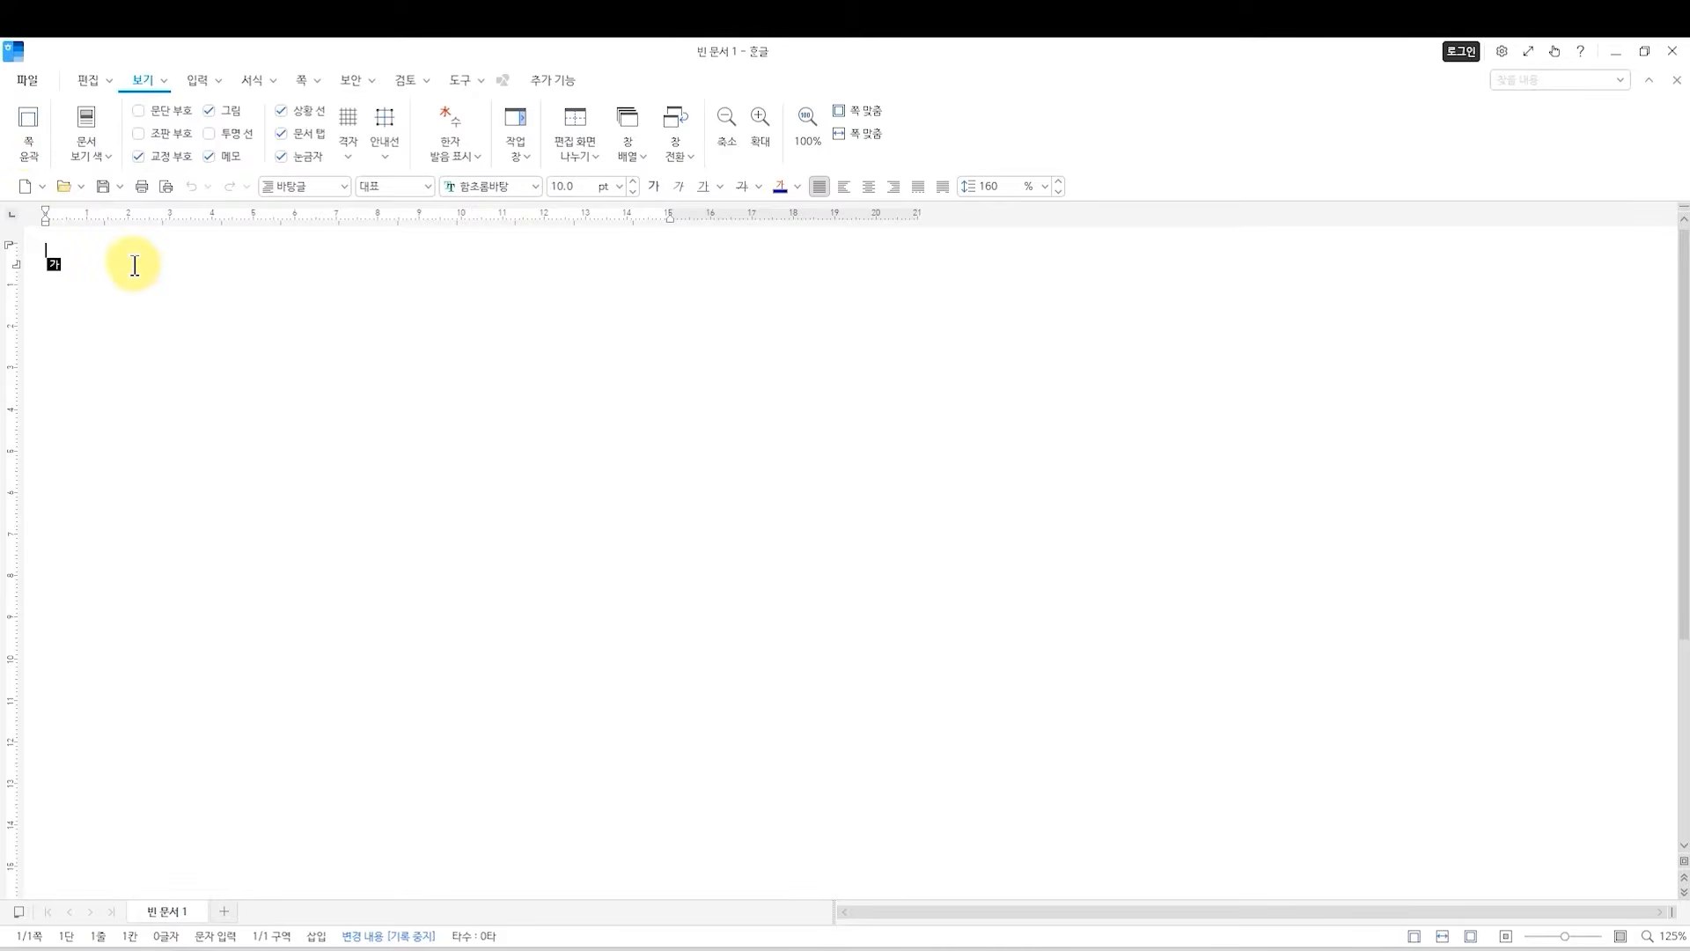
click(1413, 937)
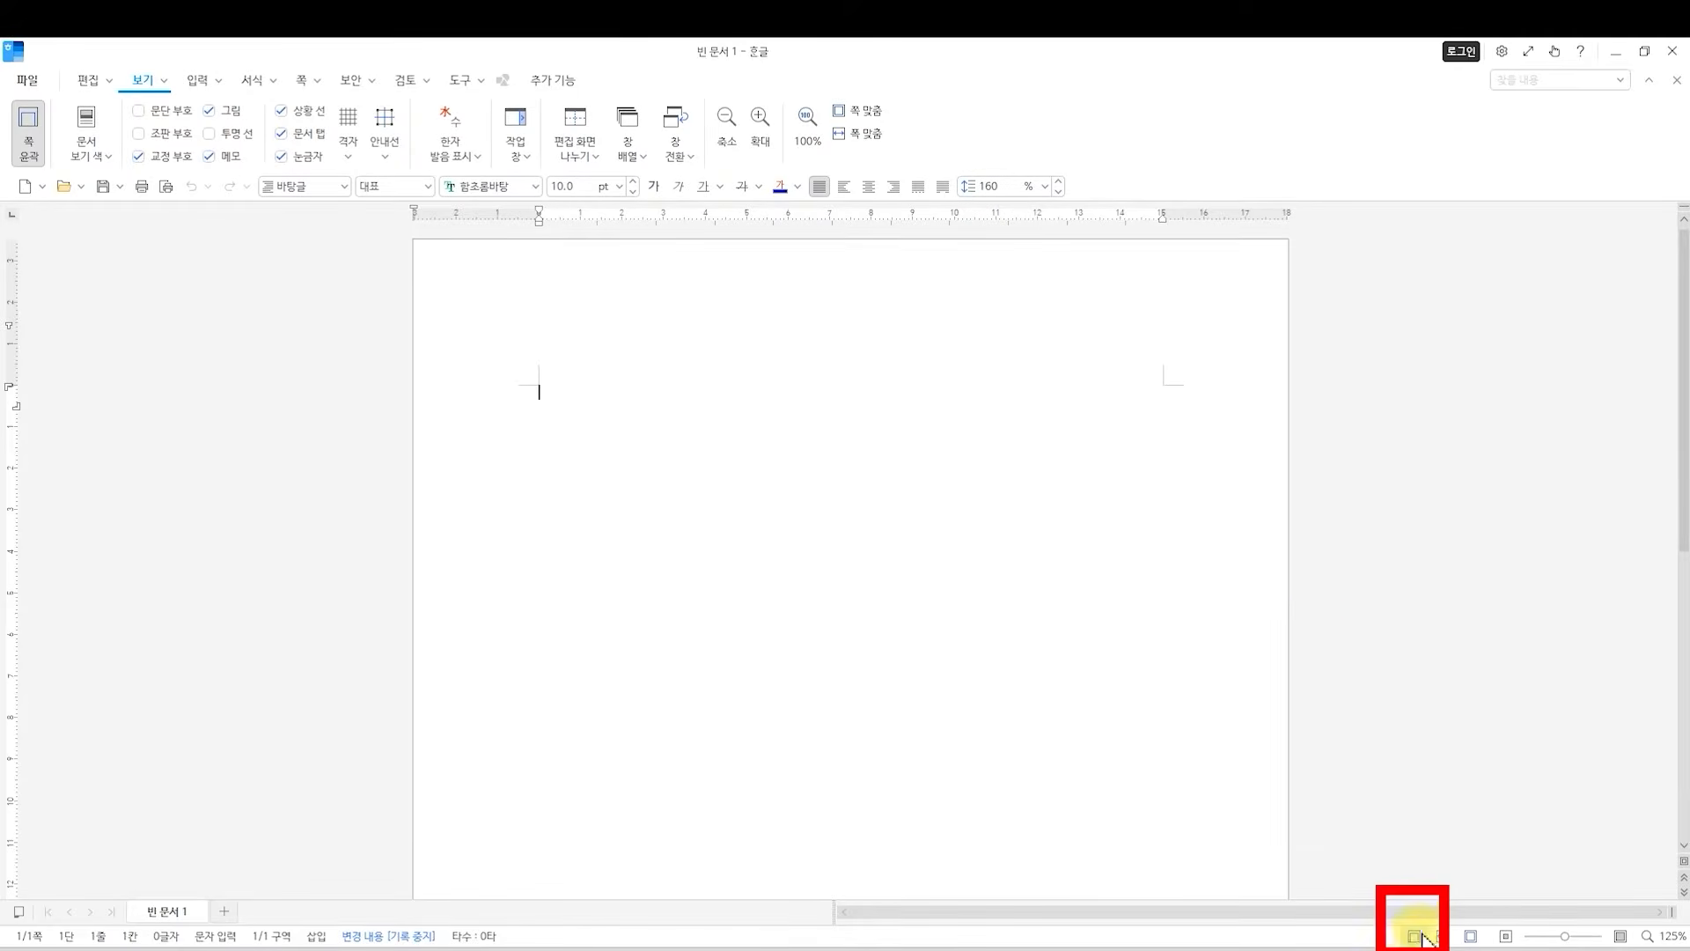
click(143, 90)
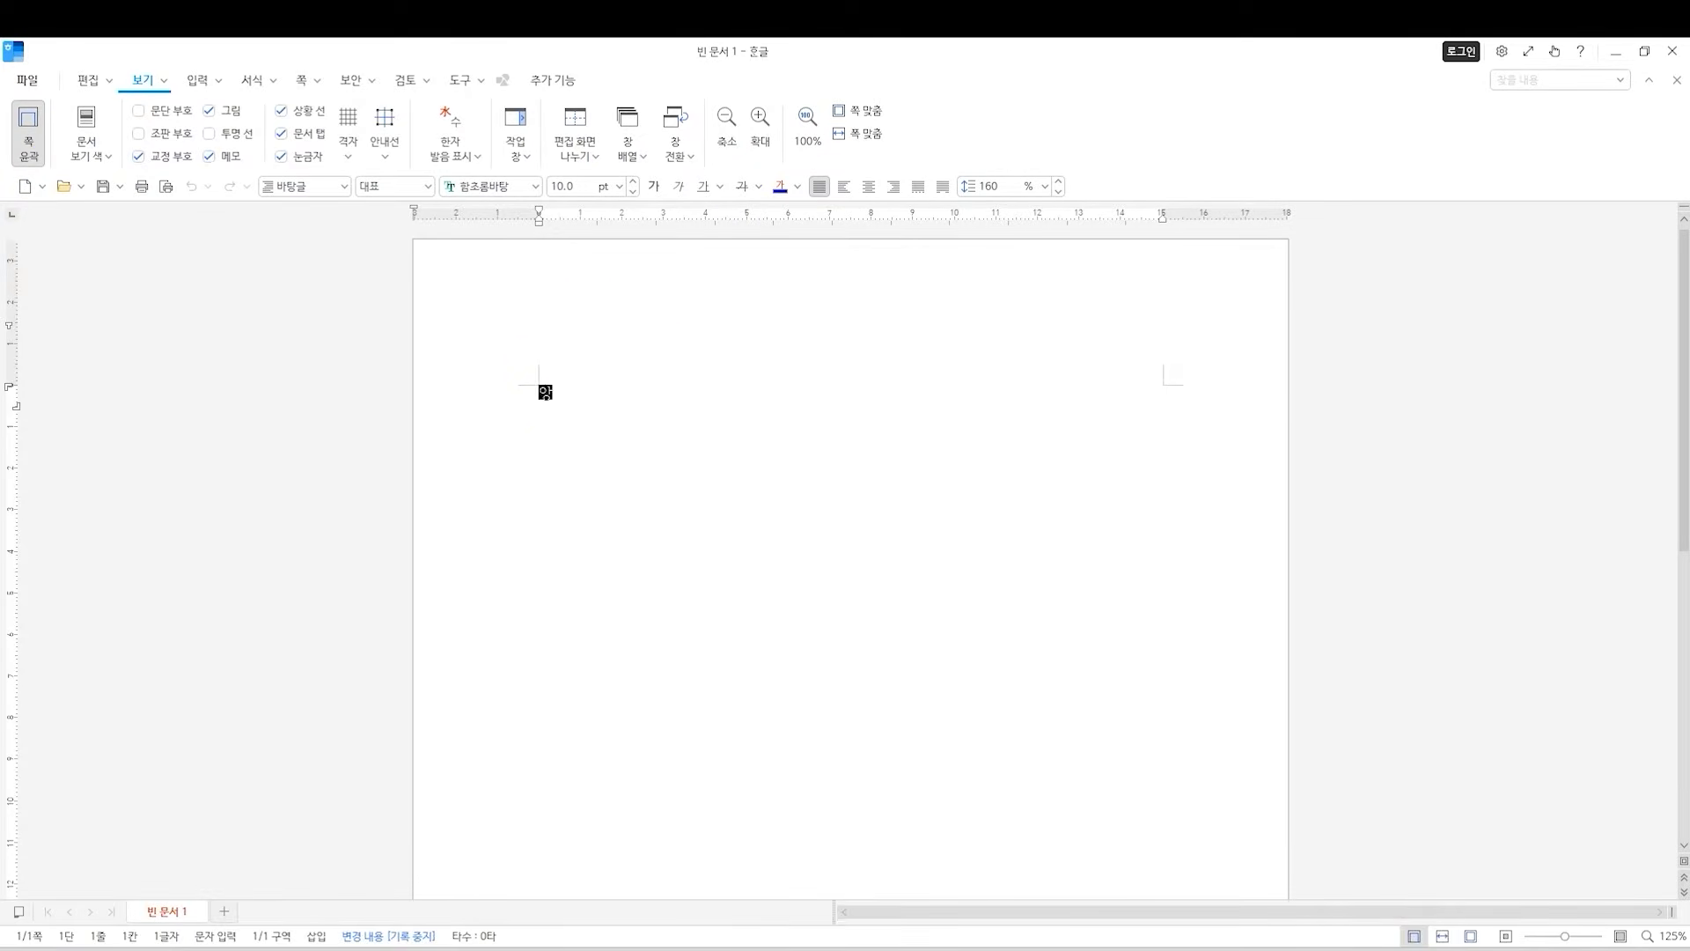
Enter the sample text 아이아아아 on the first line of the blank document.
text(아아아)
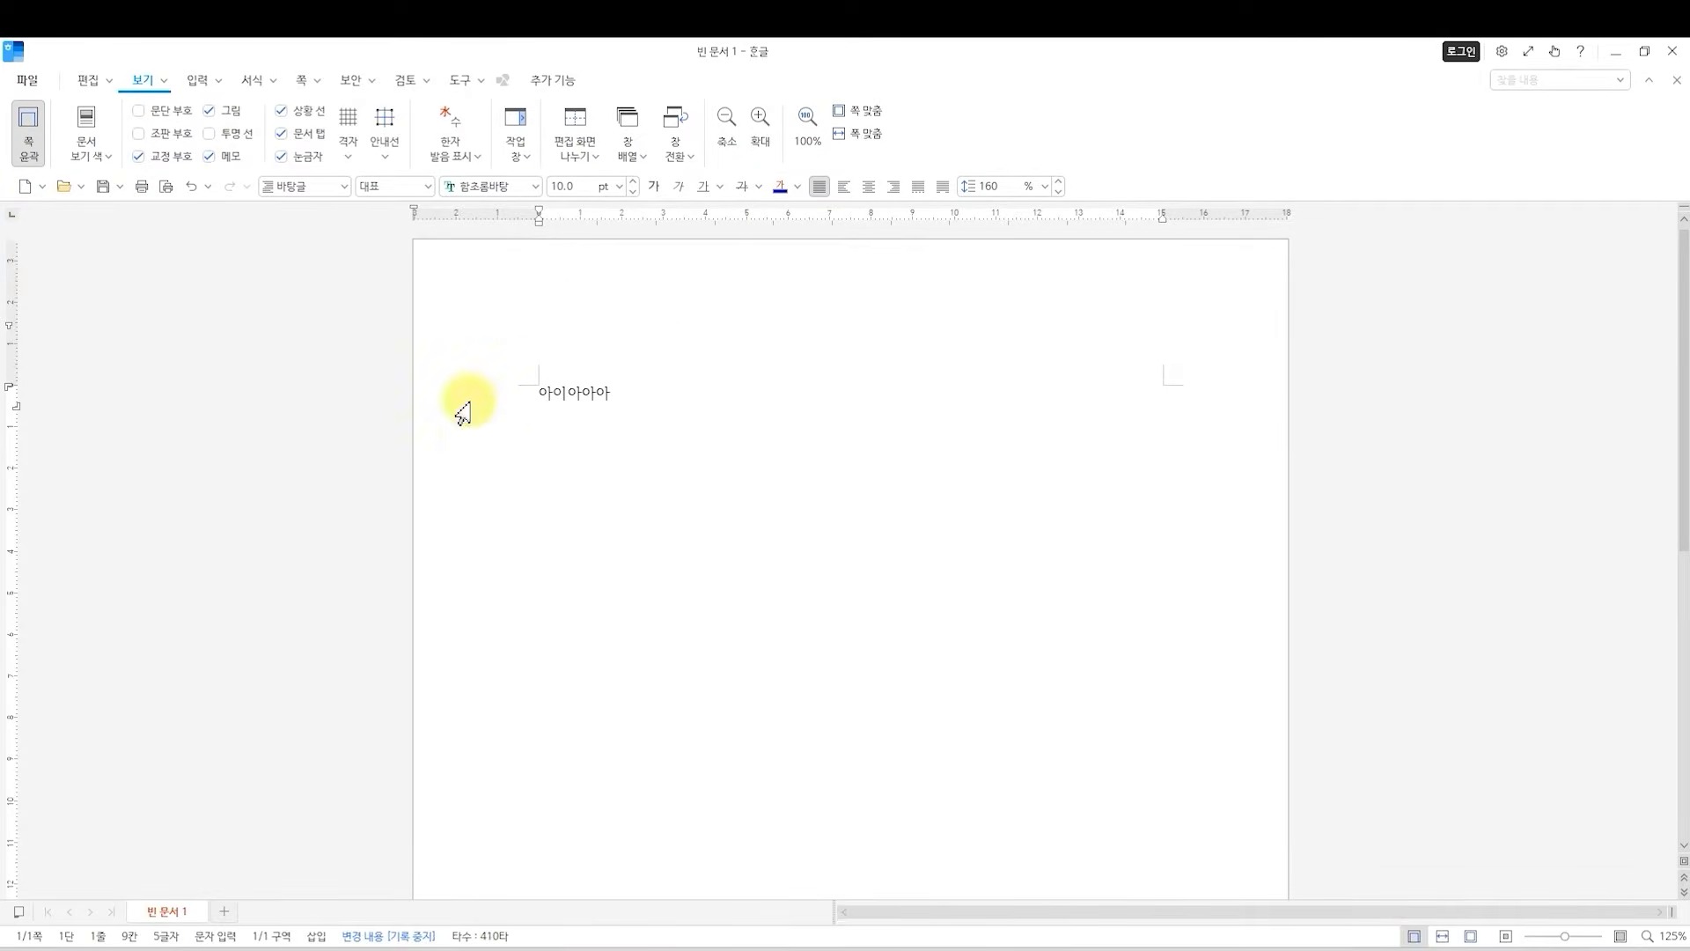
click(700, 392)
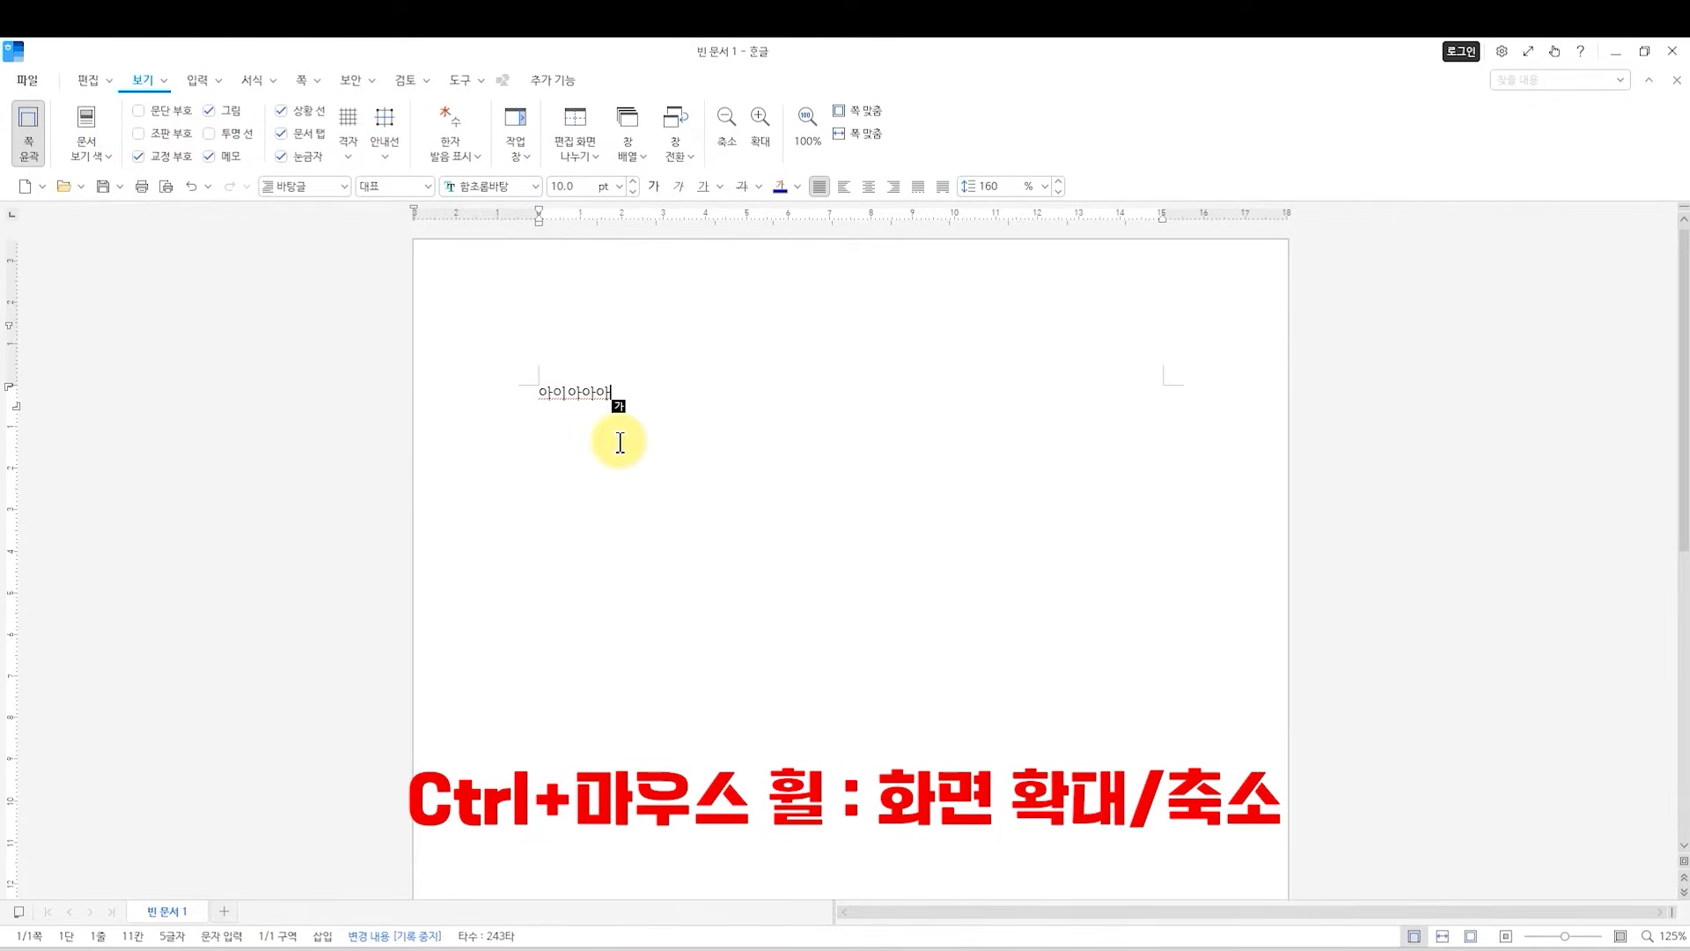
Zoom in and out on the page, finishing at 145% magnification.
scroll(608, 462, up, 5)
scroll(576, 508, up, 10)
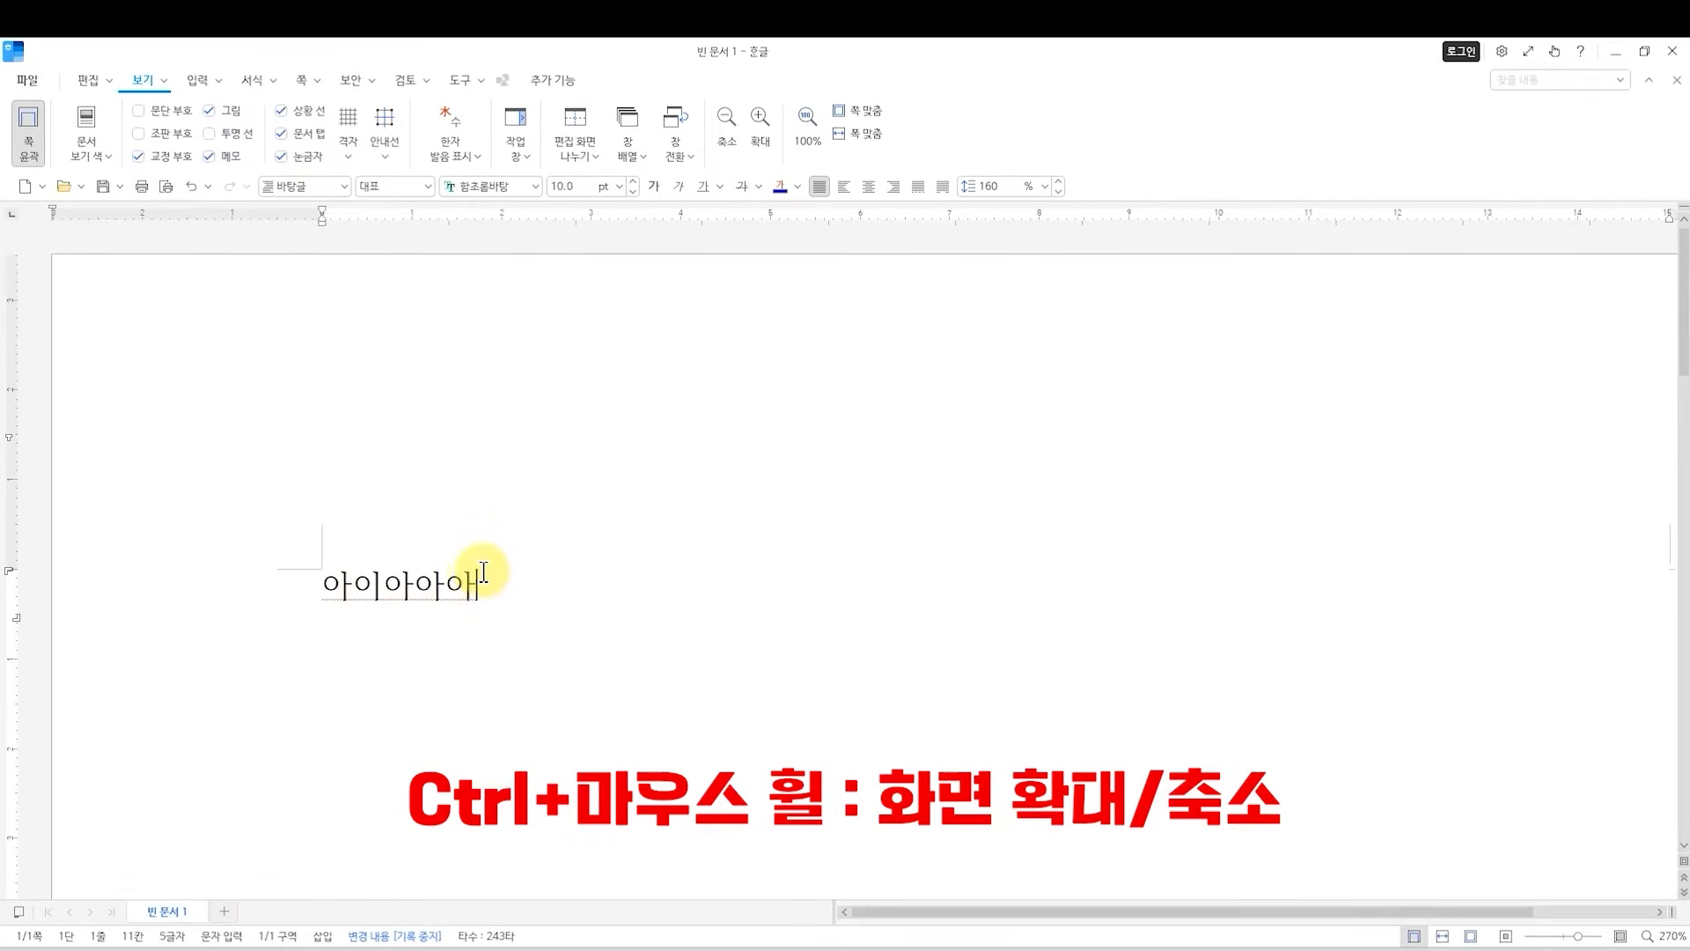
scroll(483, 572, up, 1)
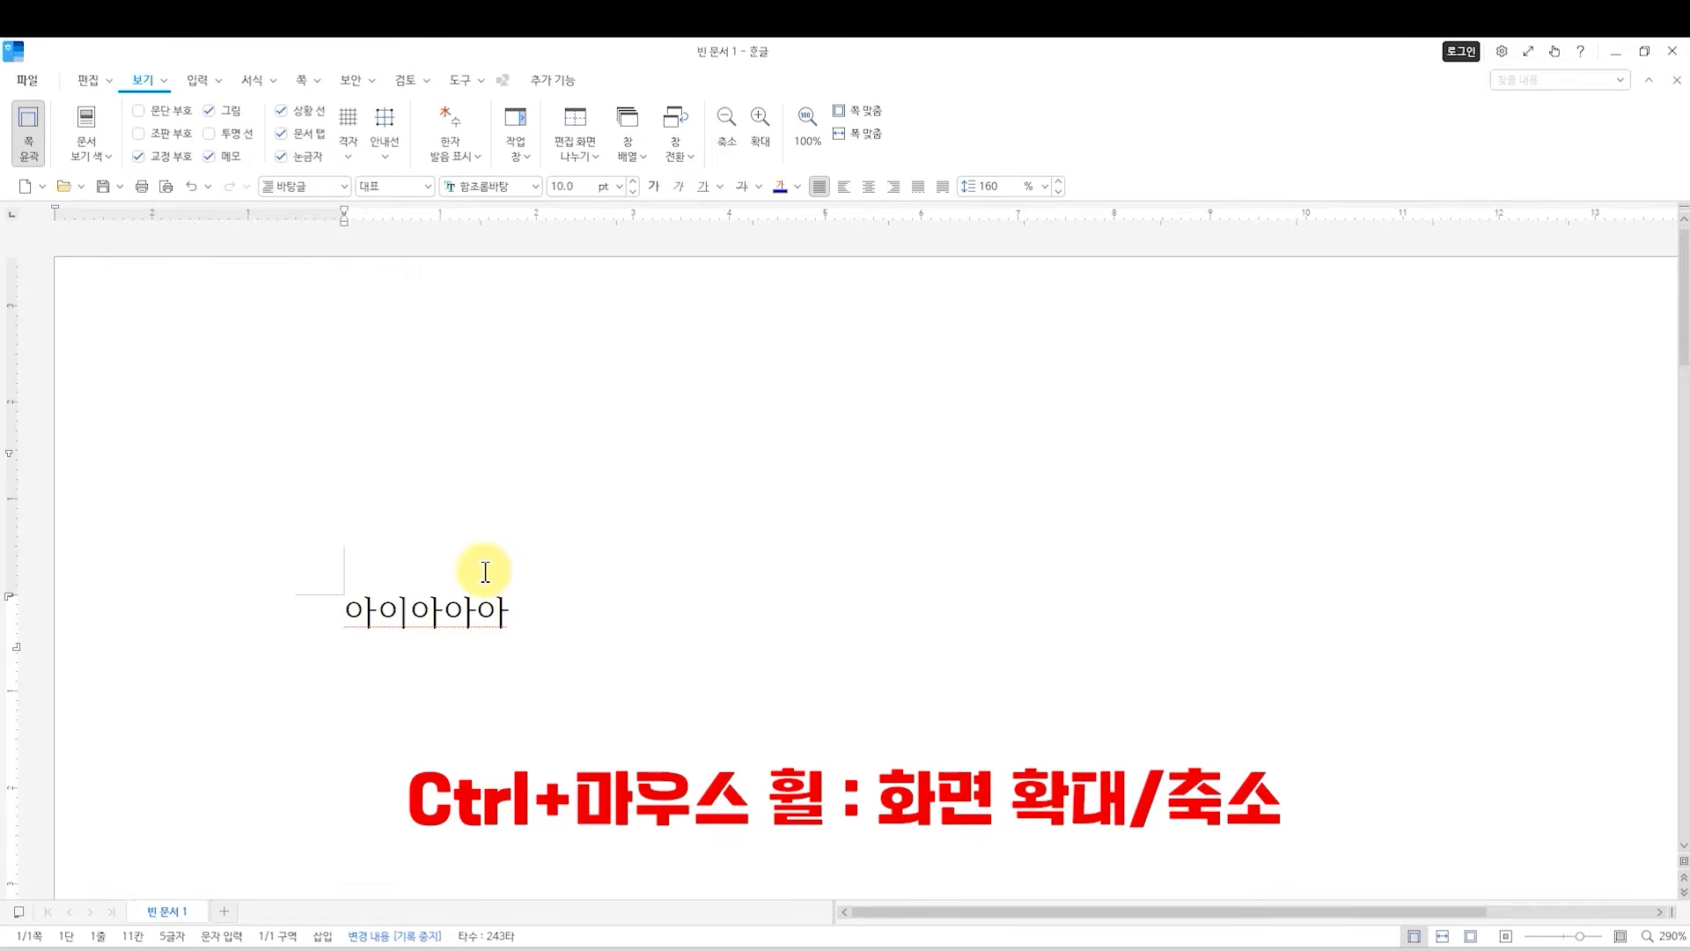
scroll(485, 572, down, 12)
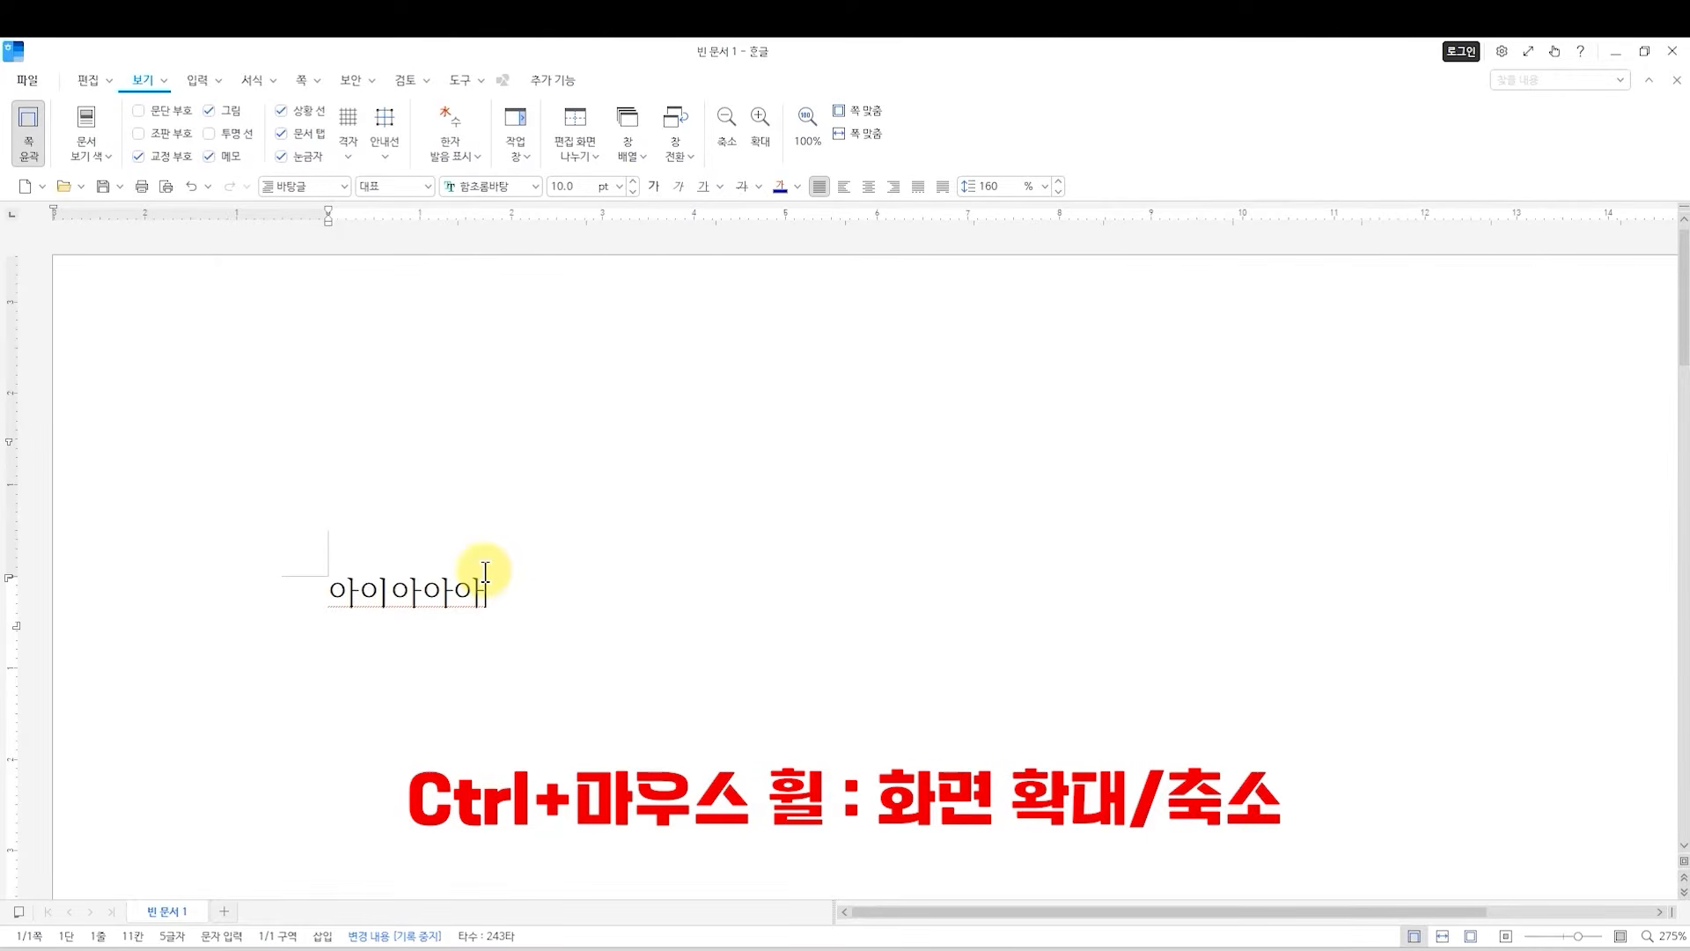
scroll(485, 573, down, 7)
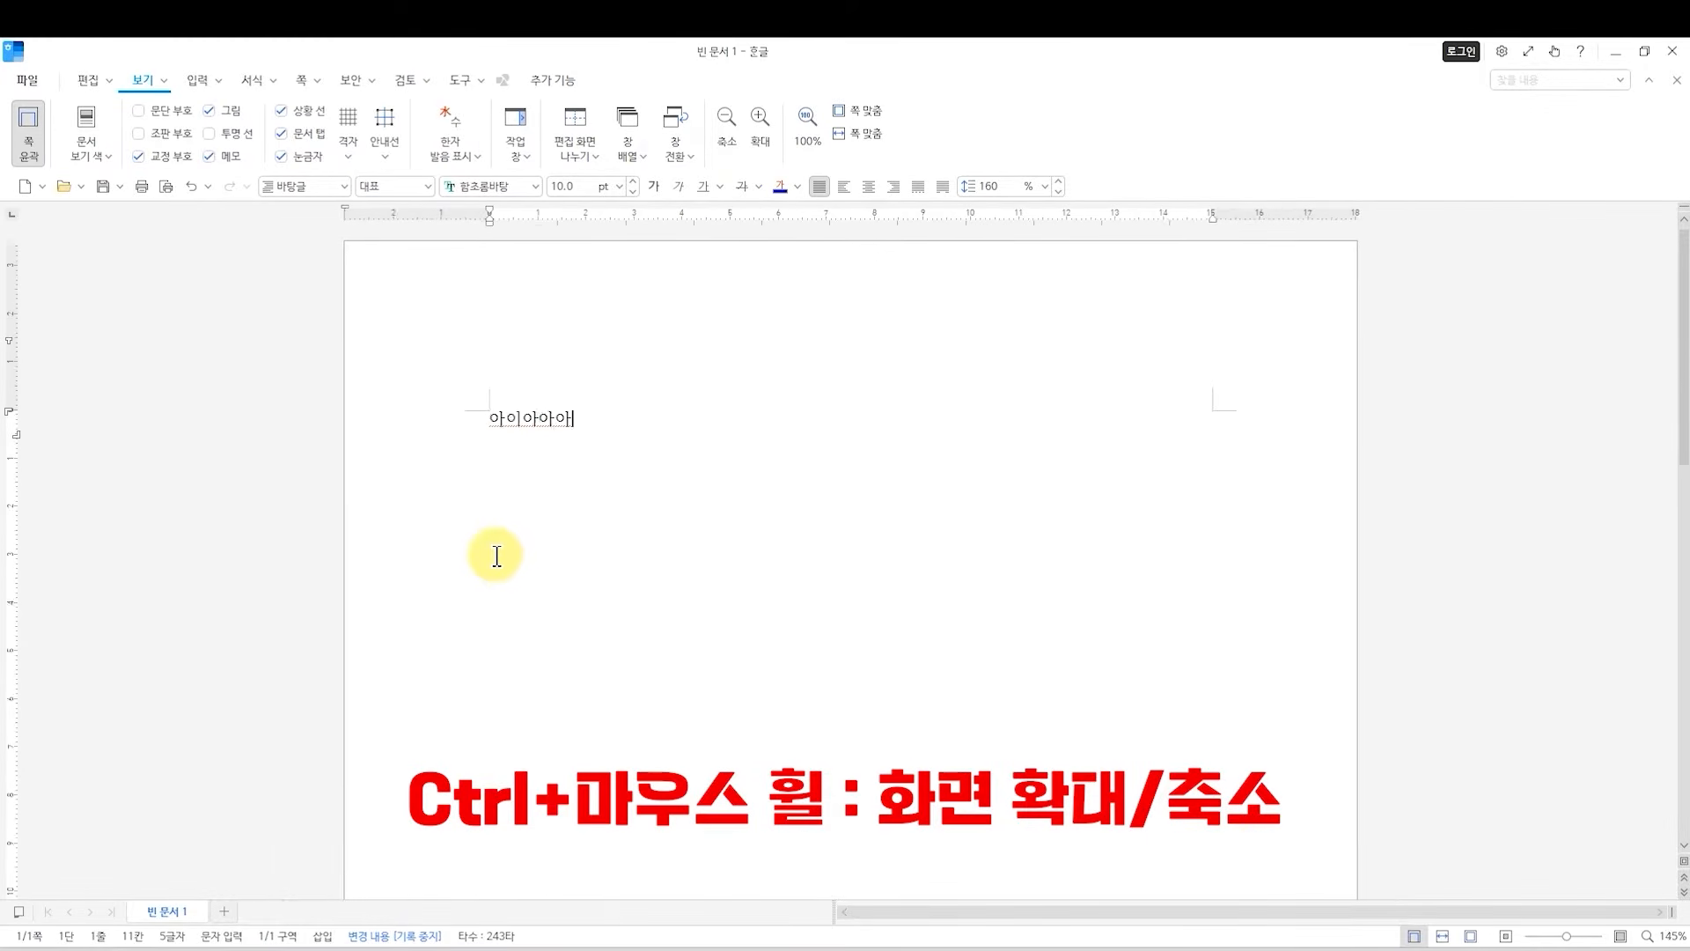
scroll(702, 475, up, 6)
scroll(689, 478, down, 4)
scroll(690, 478, down, 2)
scroll(679, 475, up, 8)
scroll(676, 476, down, 3)
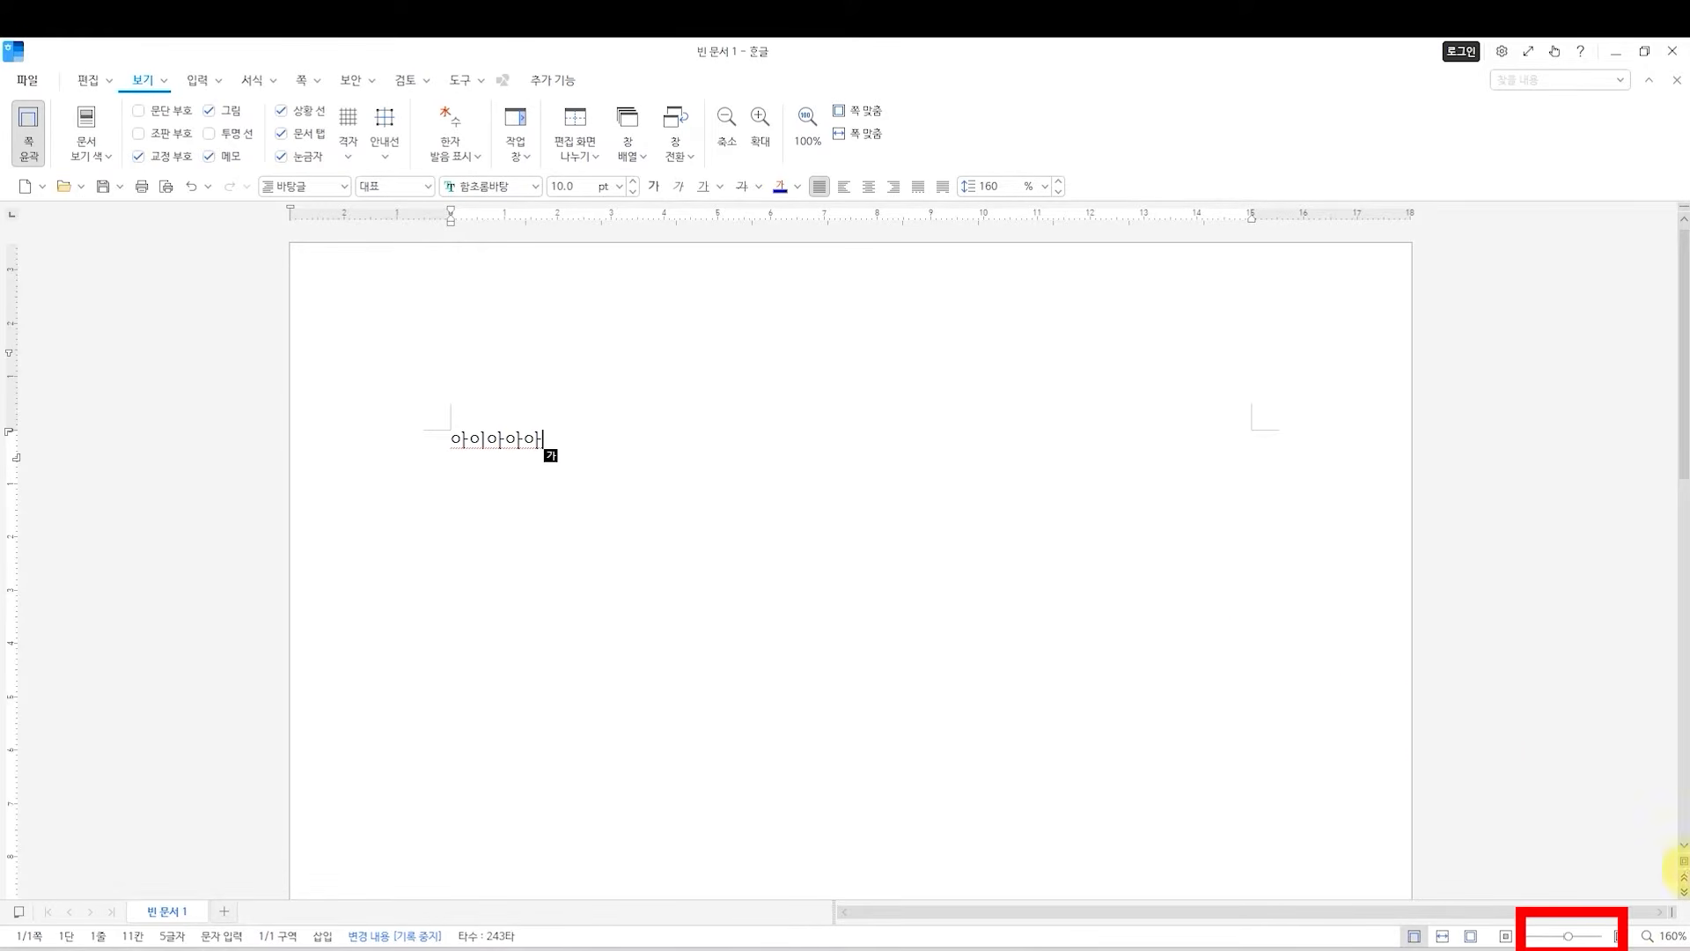
mouse_move(1568, 937)
mouse_down()
mouse_move(1552, 938)
mouse_move(1581, 941)
mouse_move(1561, 940)
mouse_up()
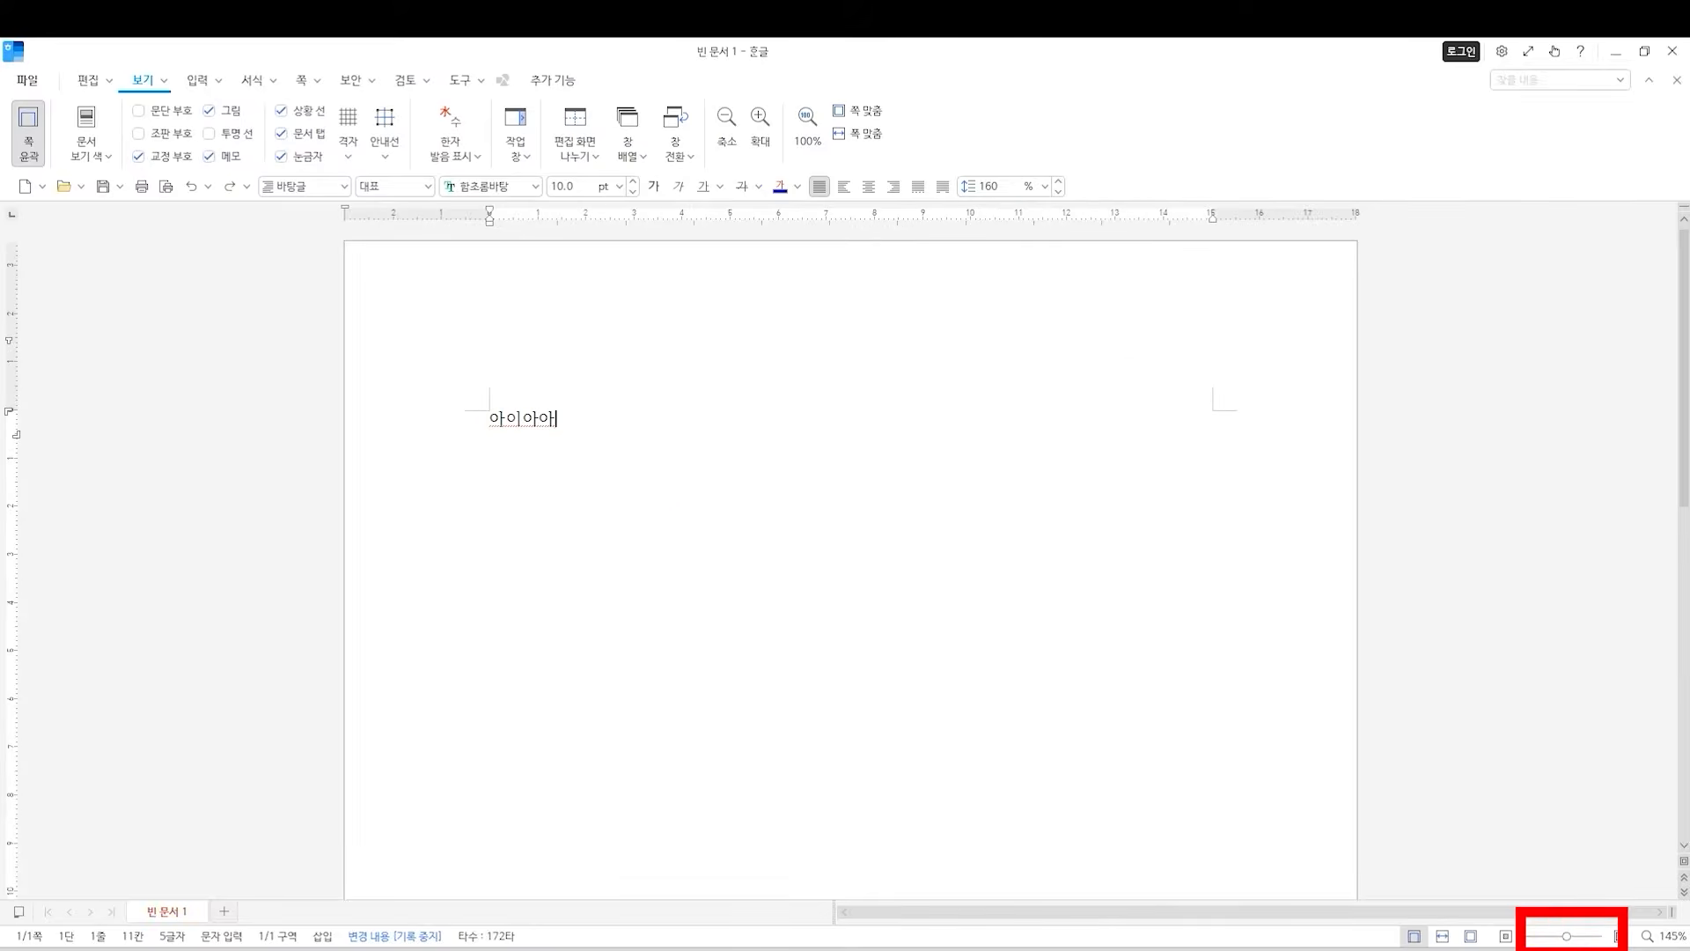
Replace the sample text with 안녕하세요, a line introducing the speaker, and 한글 2024 버전으로 문서작성 쉽게 하는 법 알려드릴게요! on separate lines.
key(BackSpace)
key(BackSpace)
key(BackSpace)
key(BackSpace)
key(BackSpace)
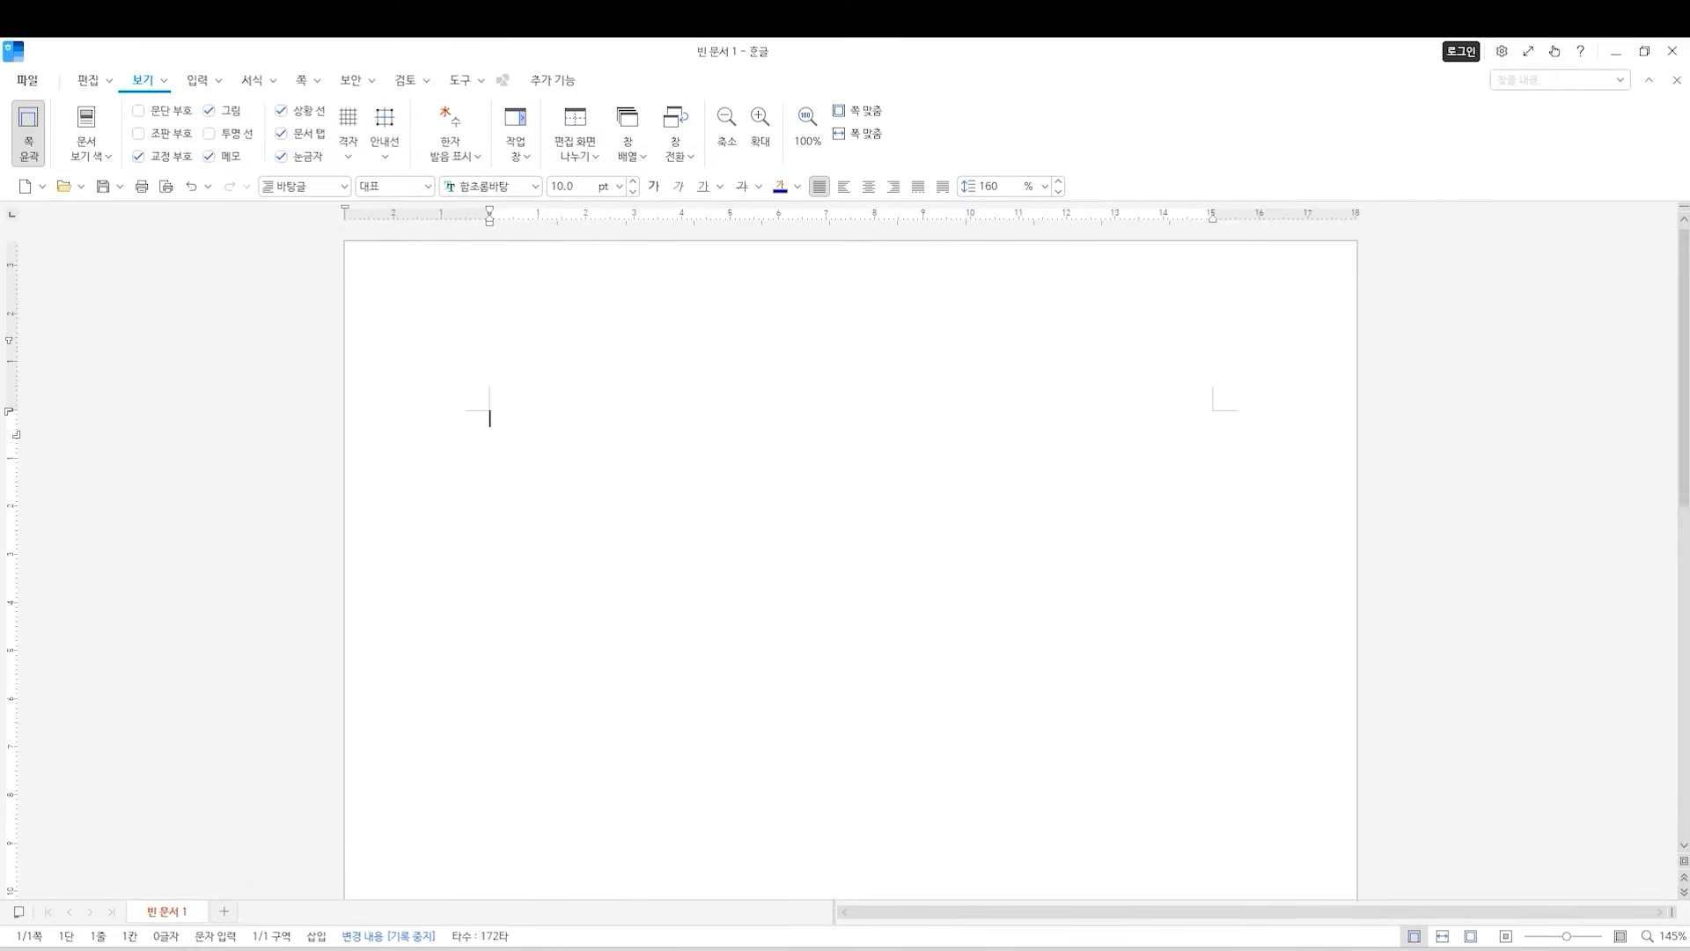
text(녕하세요)
key(Return)
text(온ㄷ)
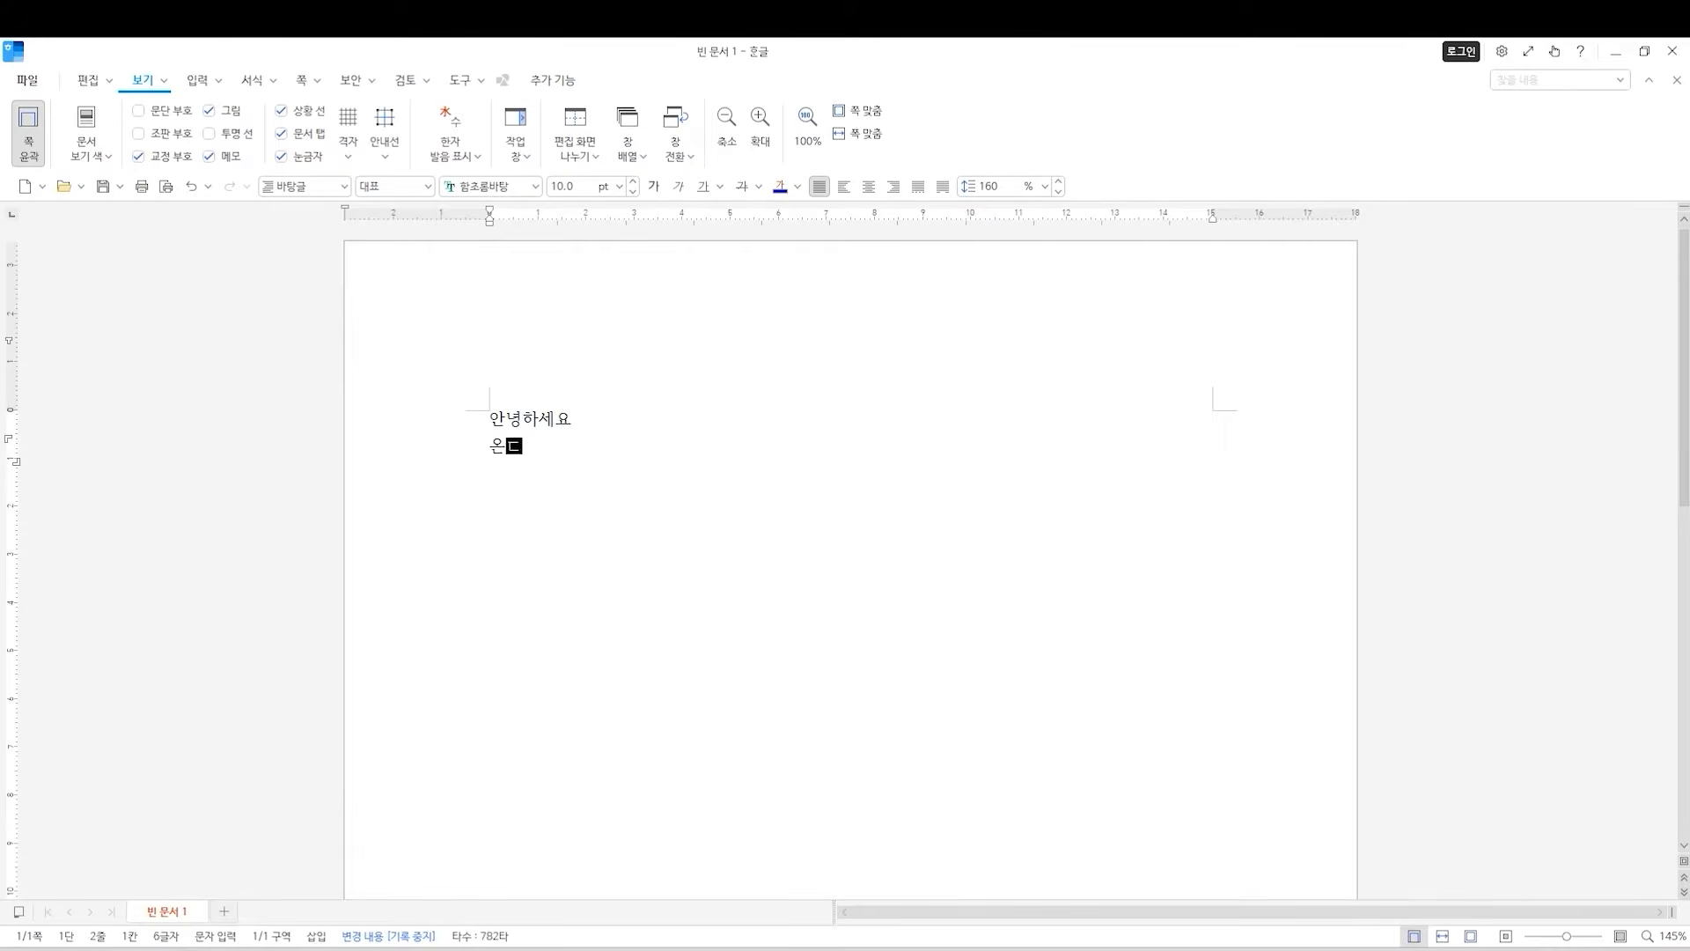
text(ㅣ쨈입니다.)
key(Return)
text(한글 2024 버전으로 문서작성 쉽게 하는 법 알려드릴게요!)
key(Return)
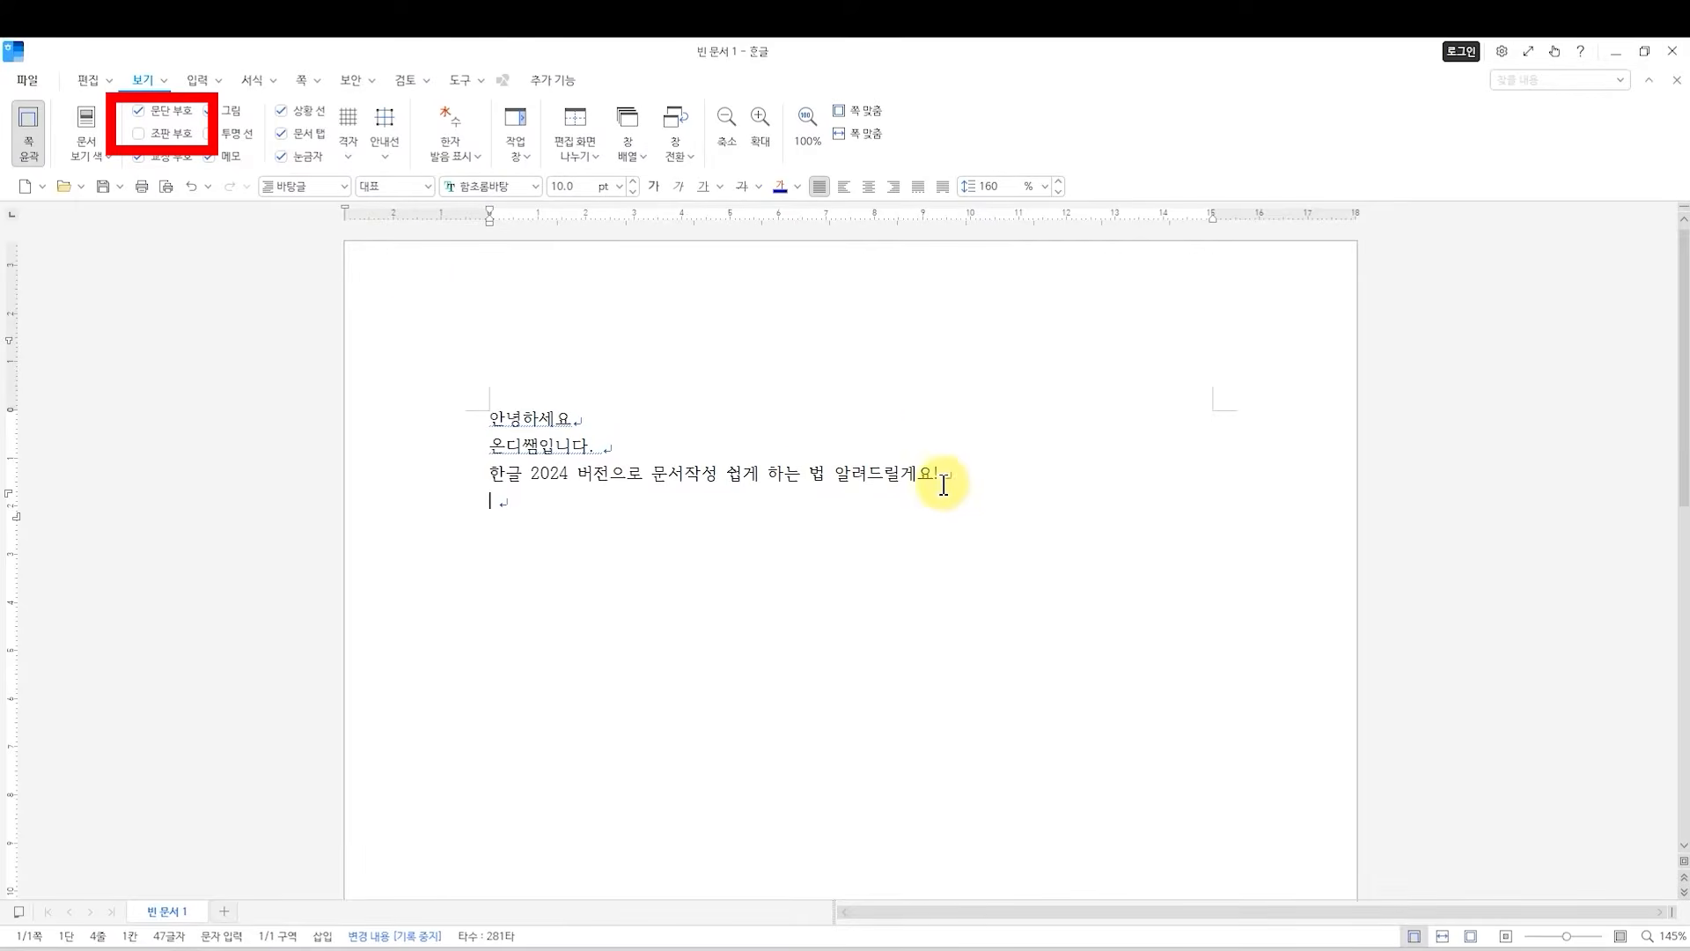
Turn on the display of 조판 부호 and examine the space marks in the third line.
click(138, 133)
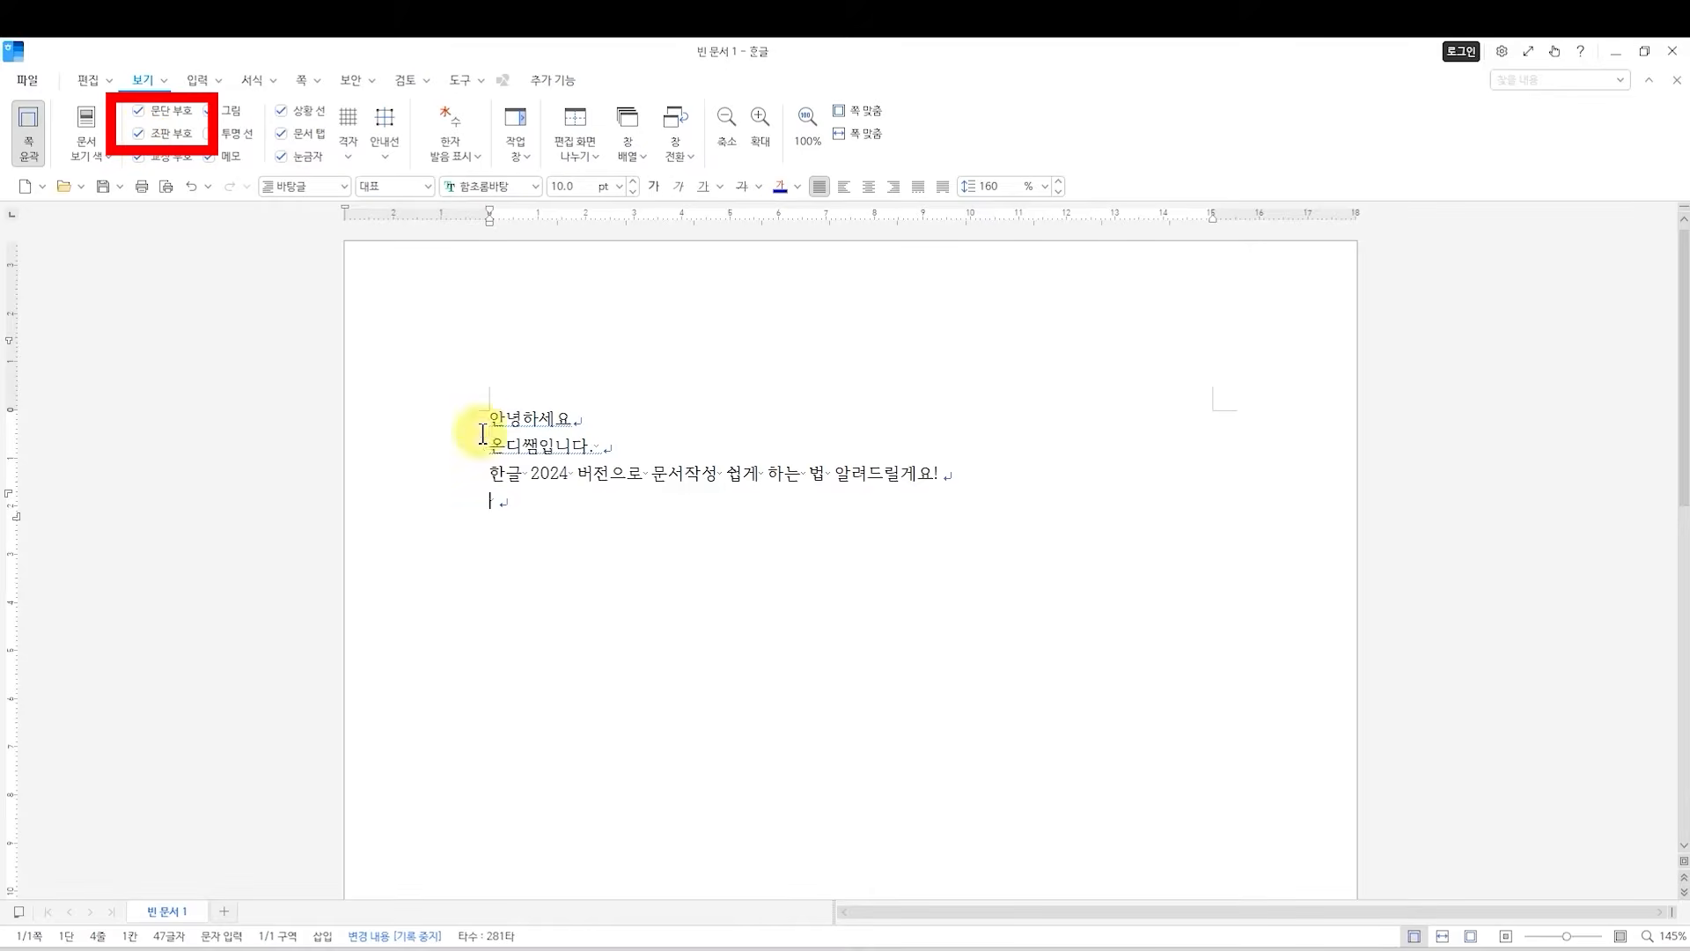
click(647, 473)
drag(719, 477, 768, 476)
key(Down)
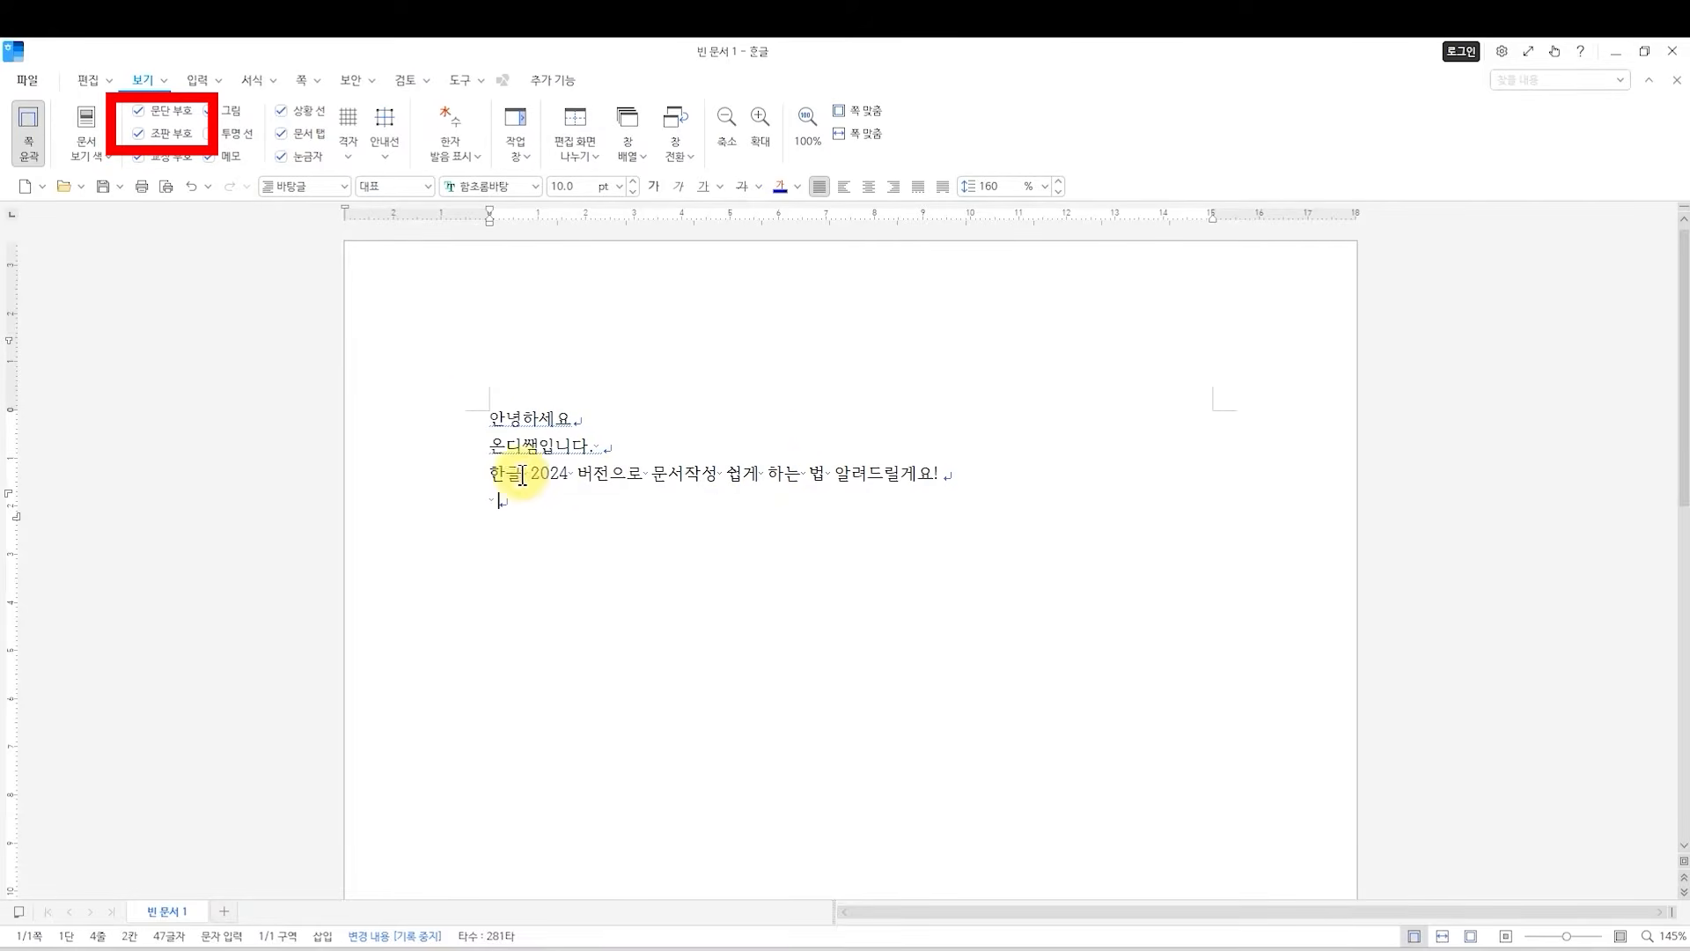
Turn off the display of 조판 부호 in the sample document.
click(158, 133)
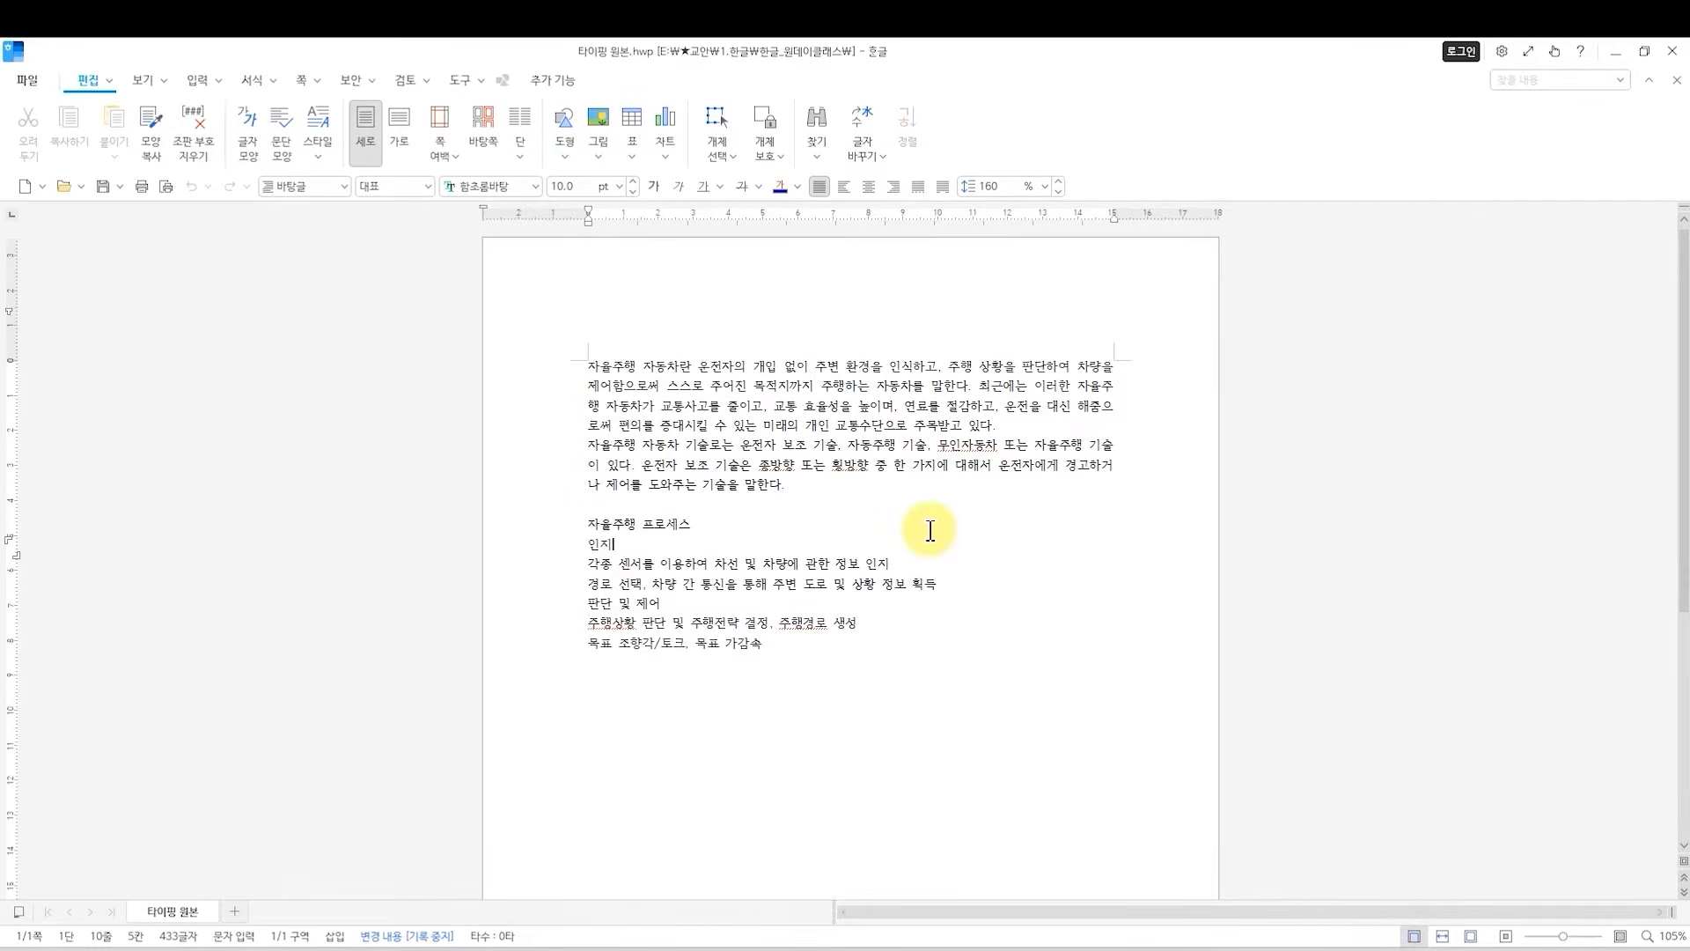
In the page setup of the 타이핑 원본 document, set the top, header, footer and bottom margins to 10 mm.
click(721, 694)
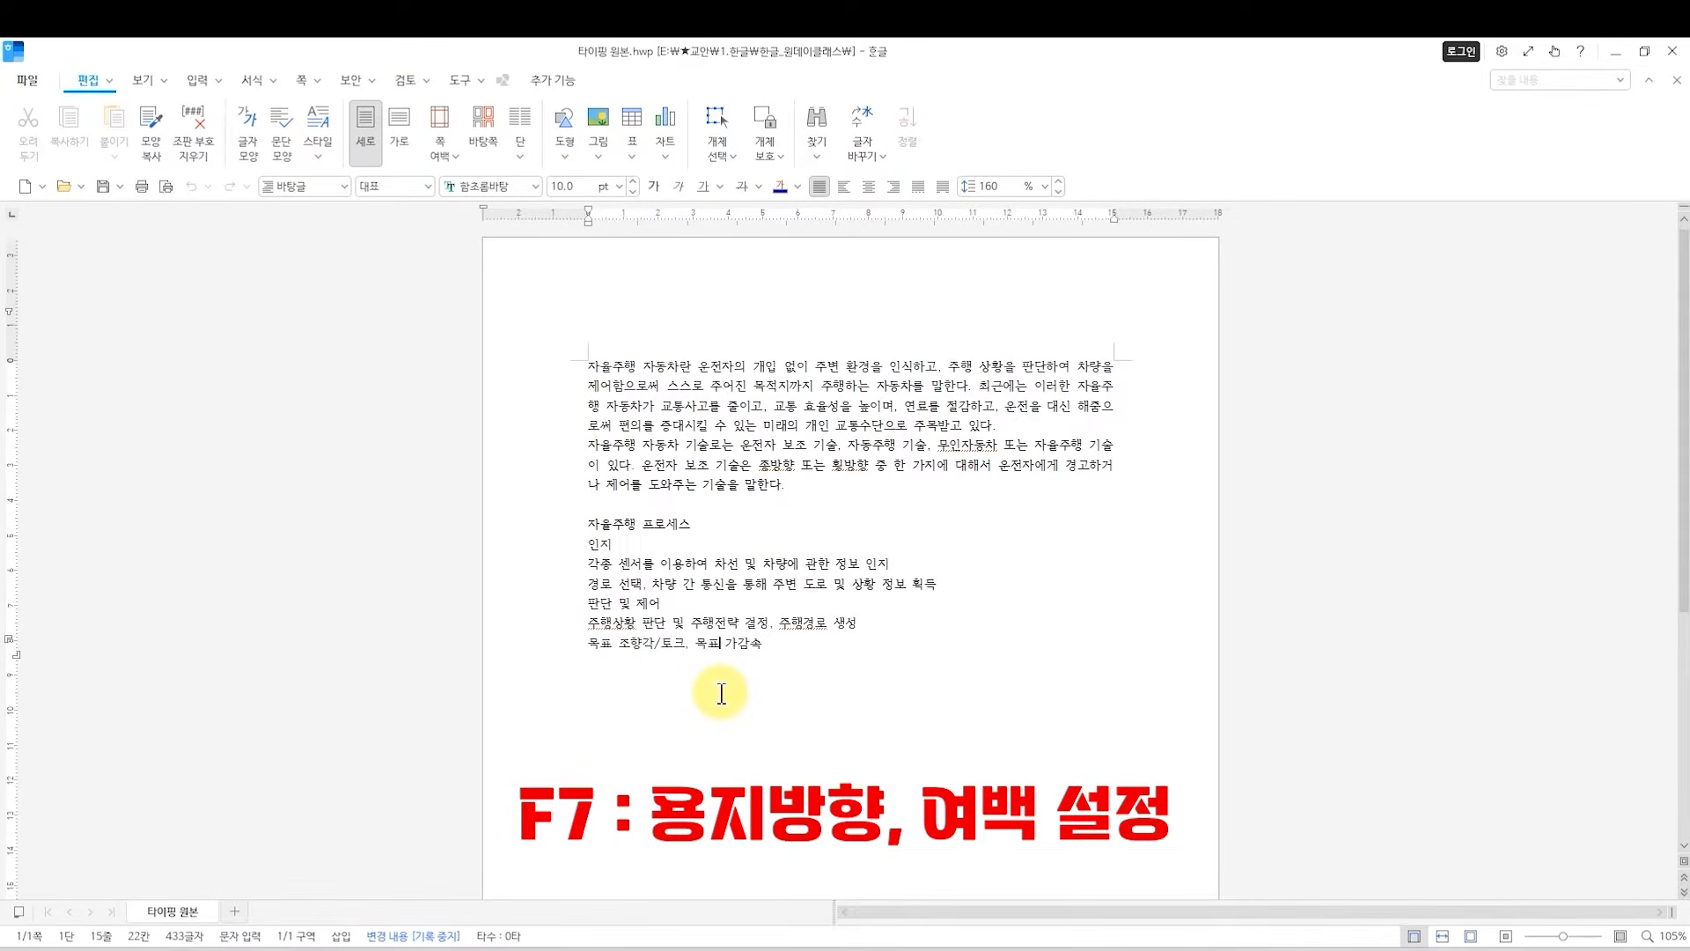
key(F7)
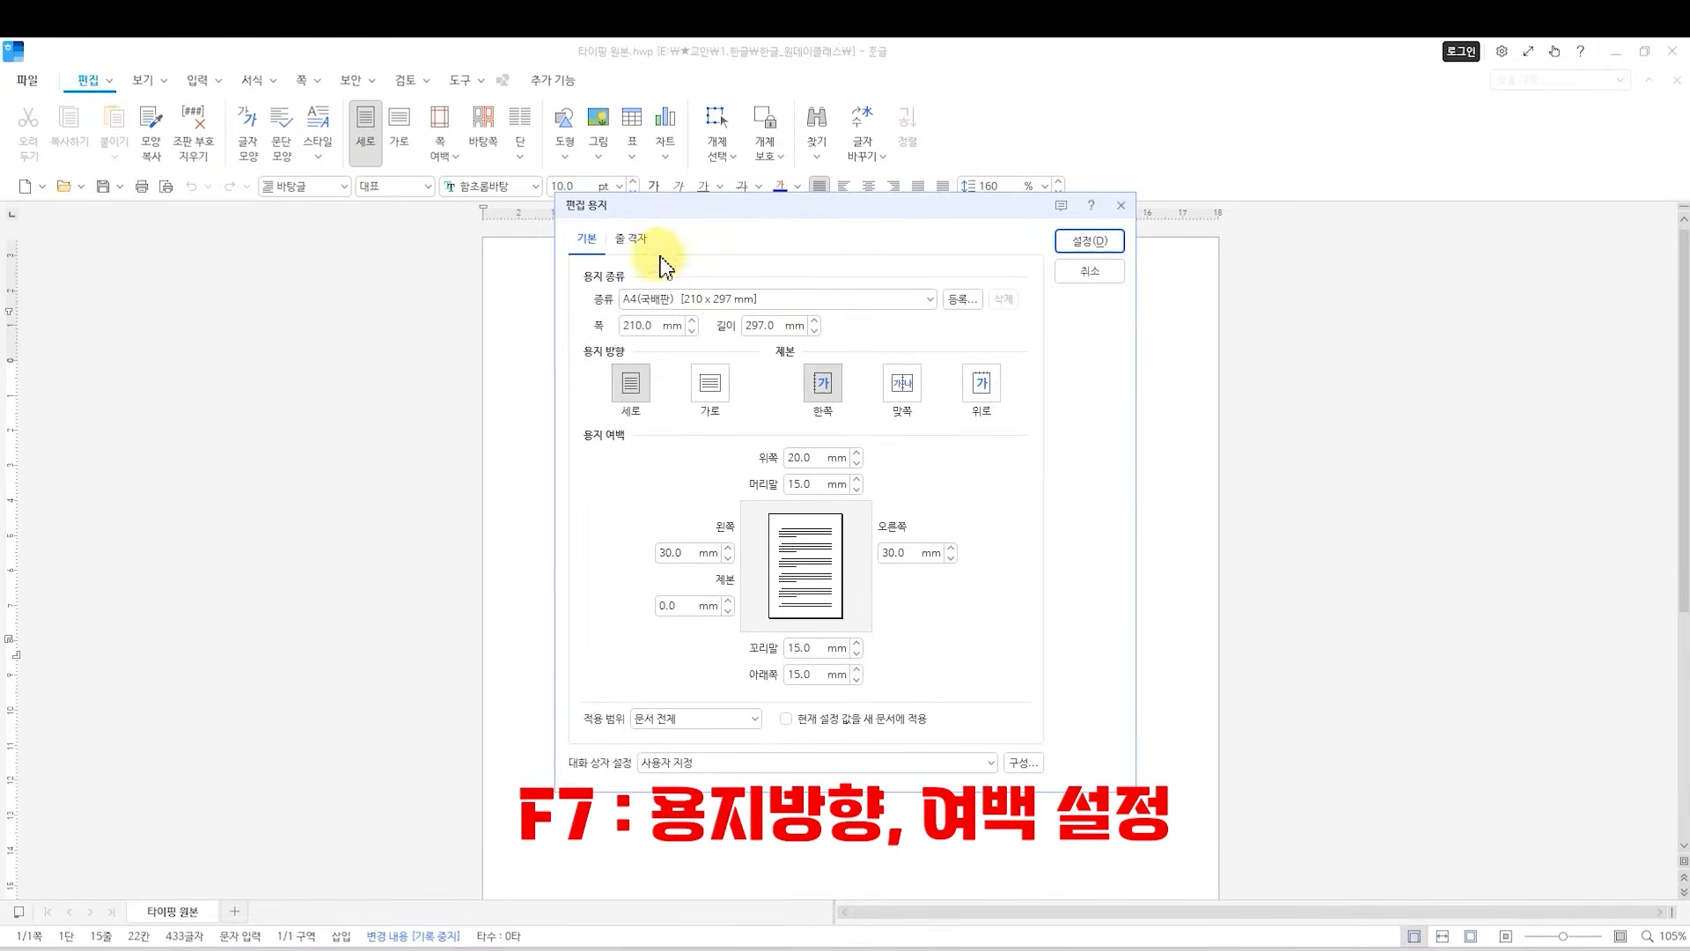
drag(712, 227, 612, 292)
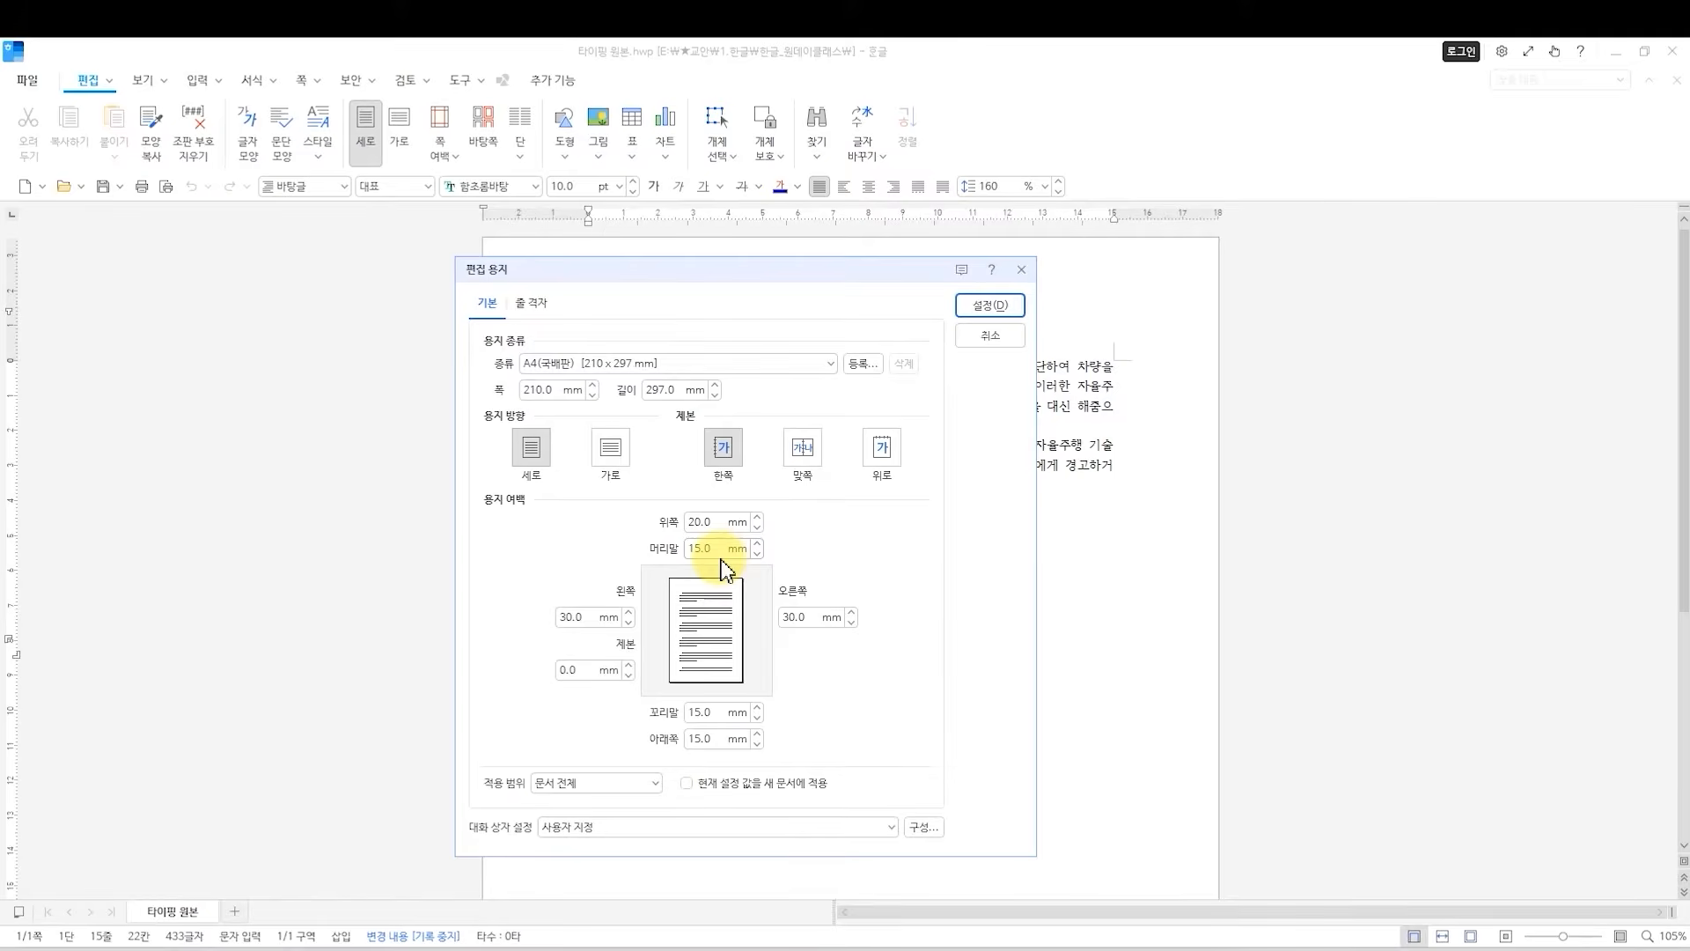
click(722, 524)
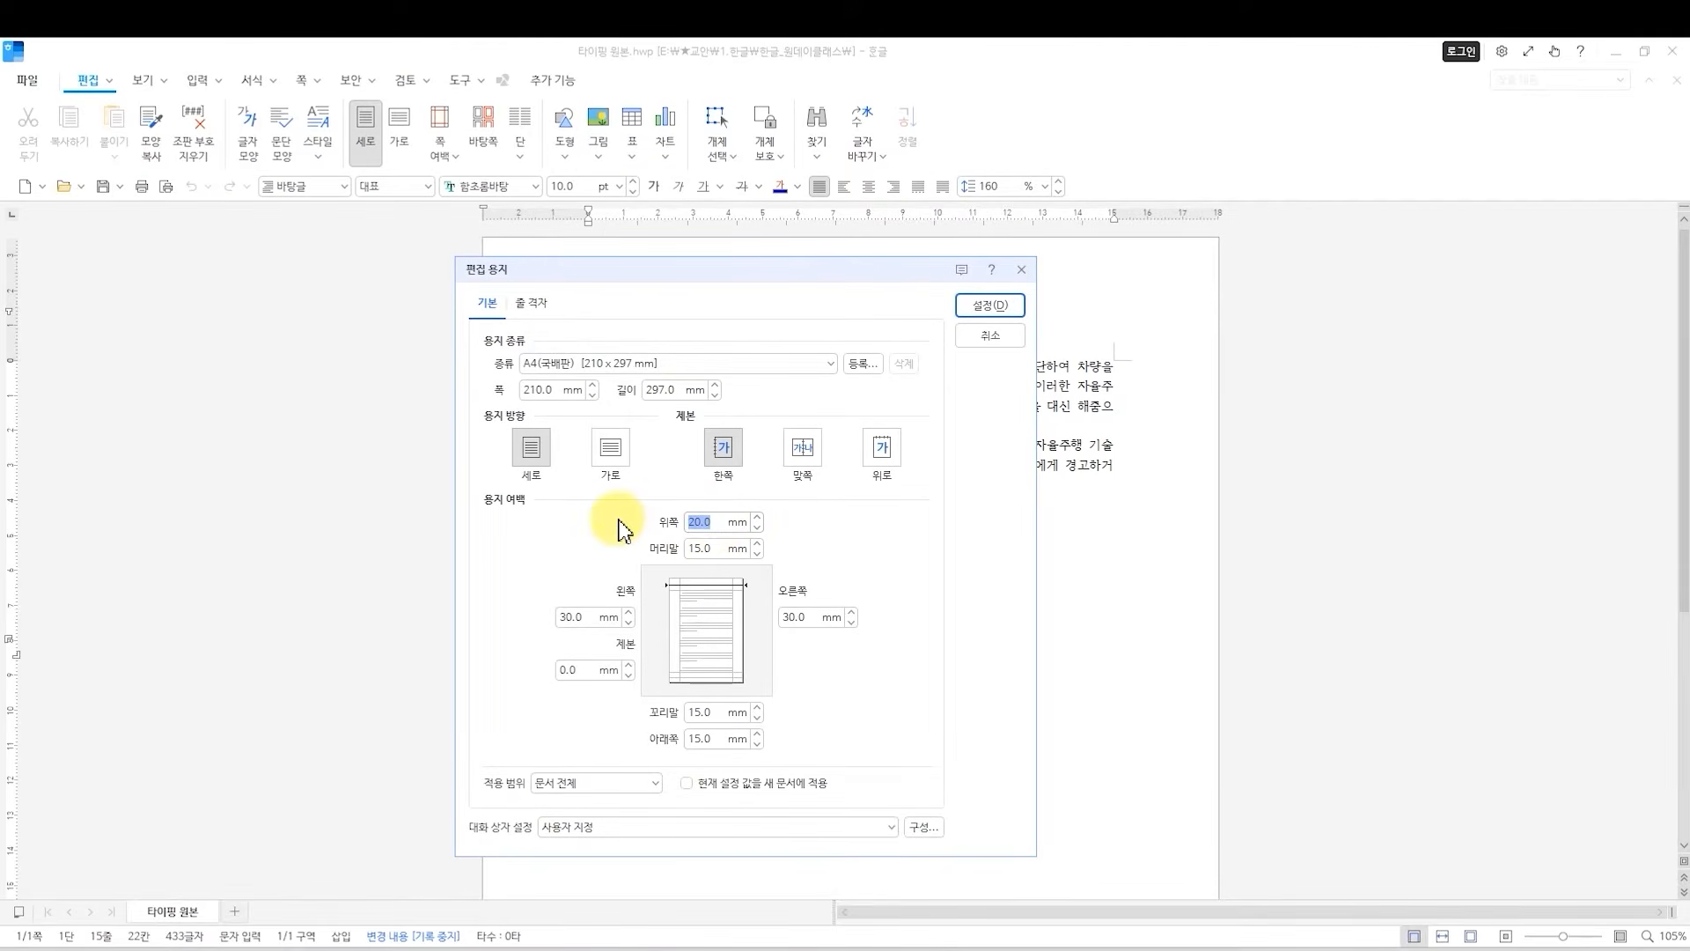
text(10)
click(715, 548)
text(10)
click(715, 711)
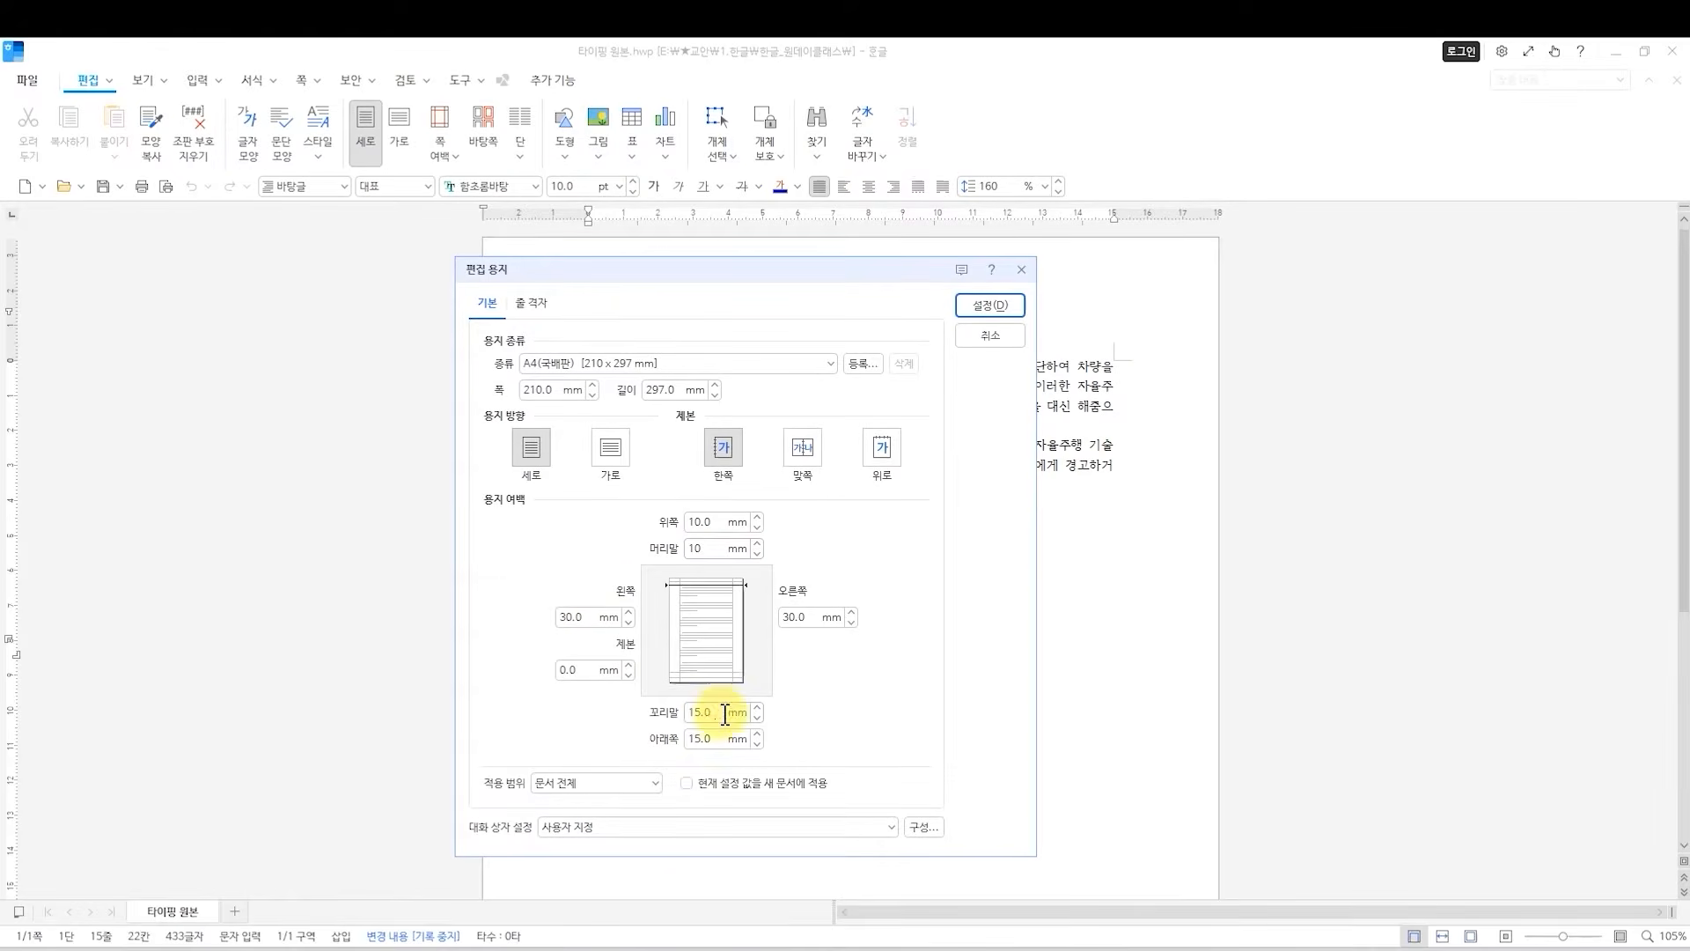
text(10)
click(715, 739)
text(10)
Set the left and right page margins to 15 mm and apply the page setup to the whole document.
click(574, 614)
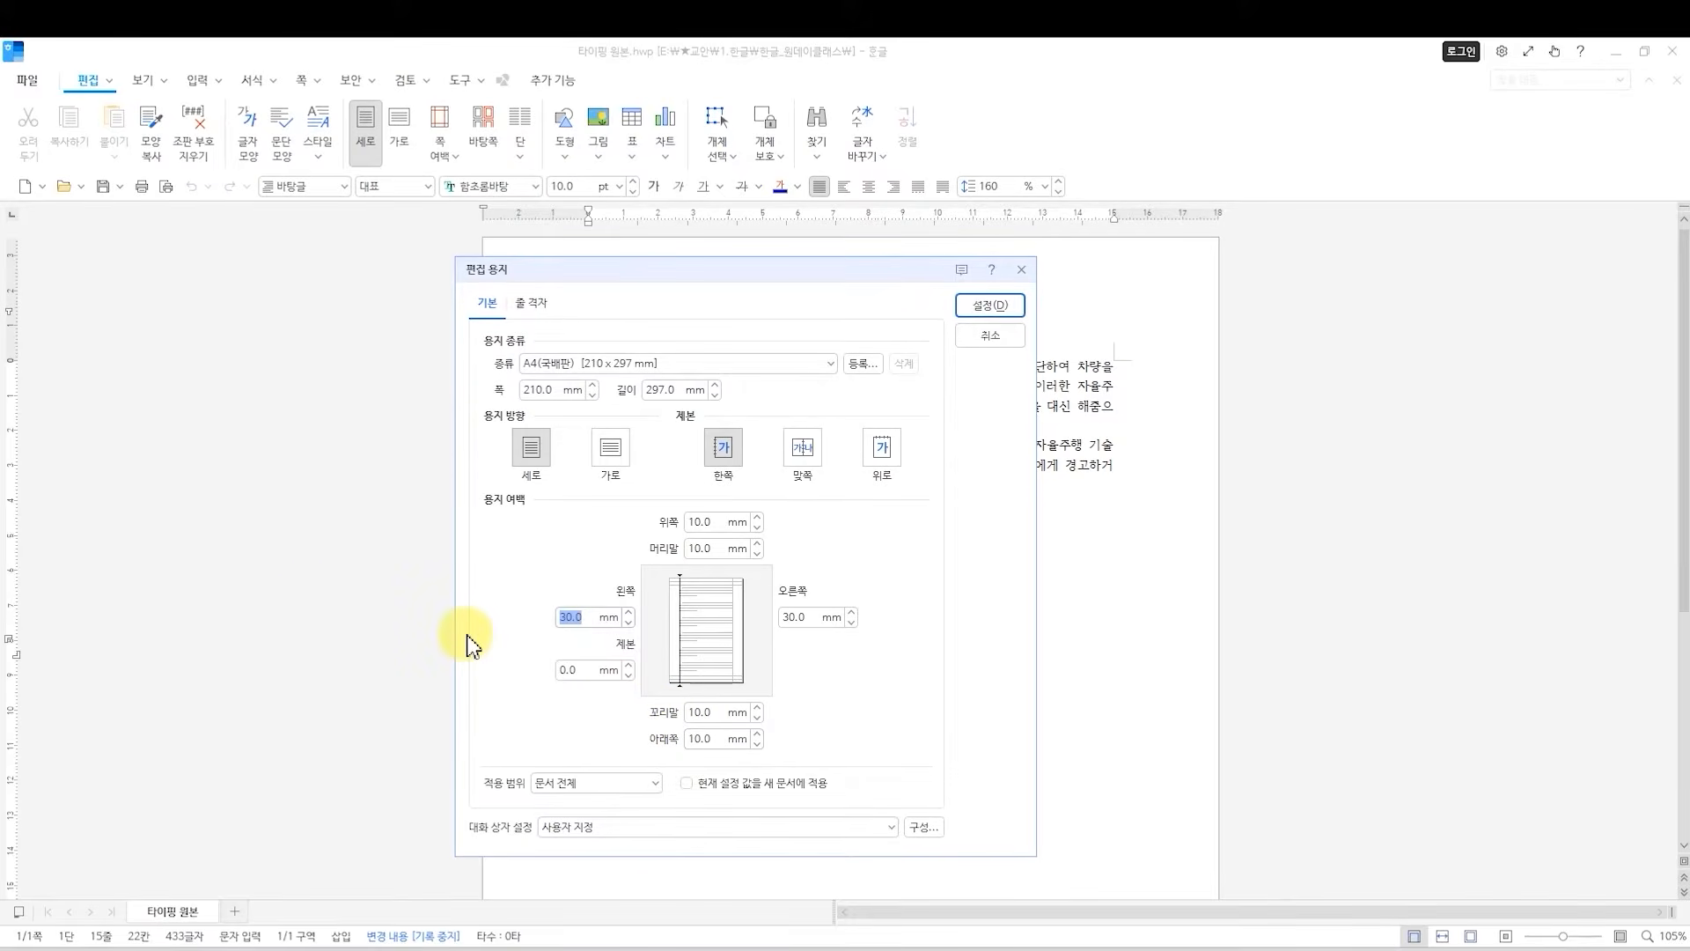
text(15)
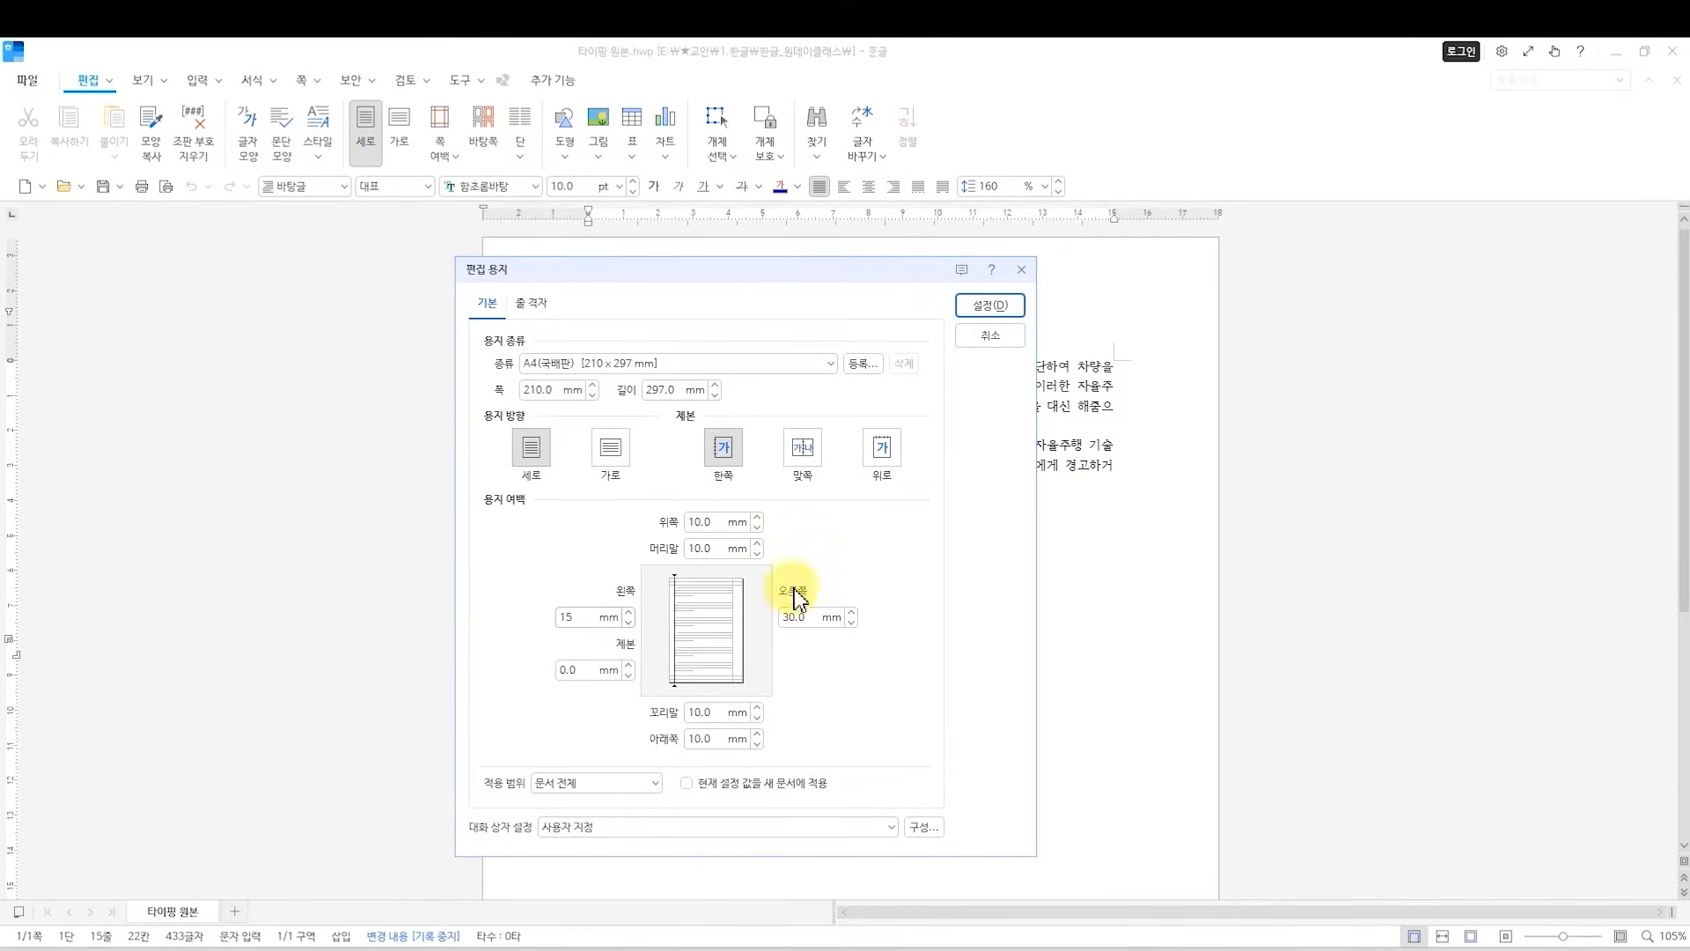
click(801, 616)
text(15)
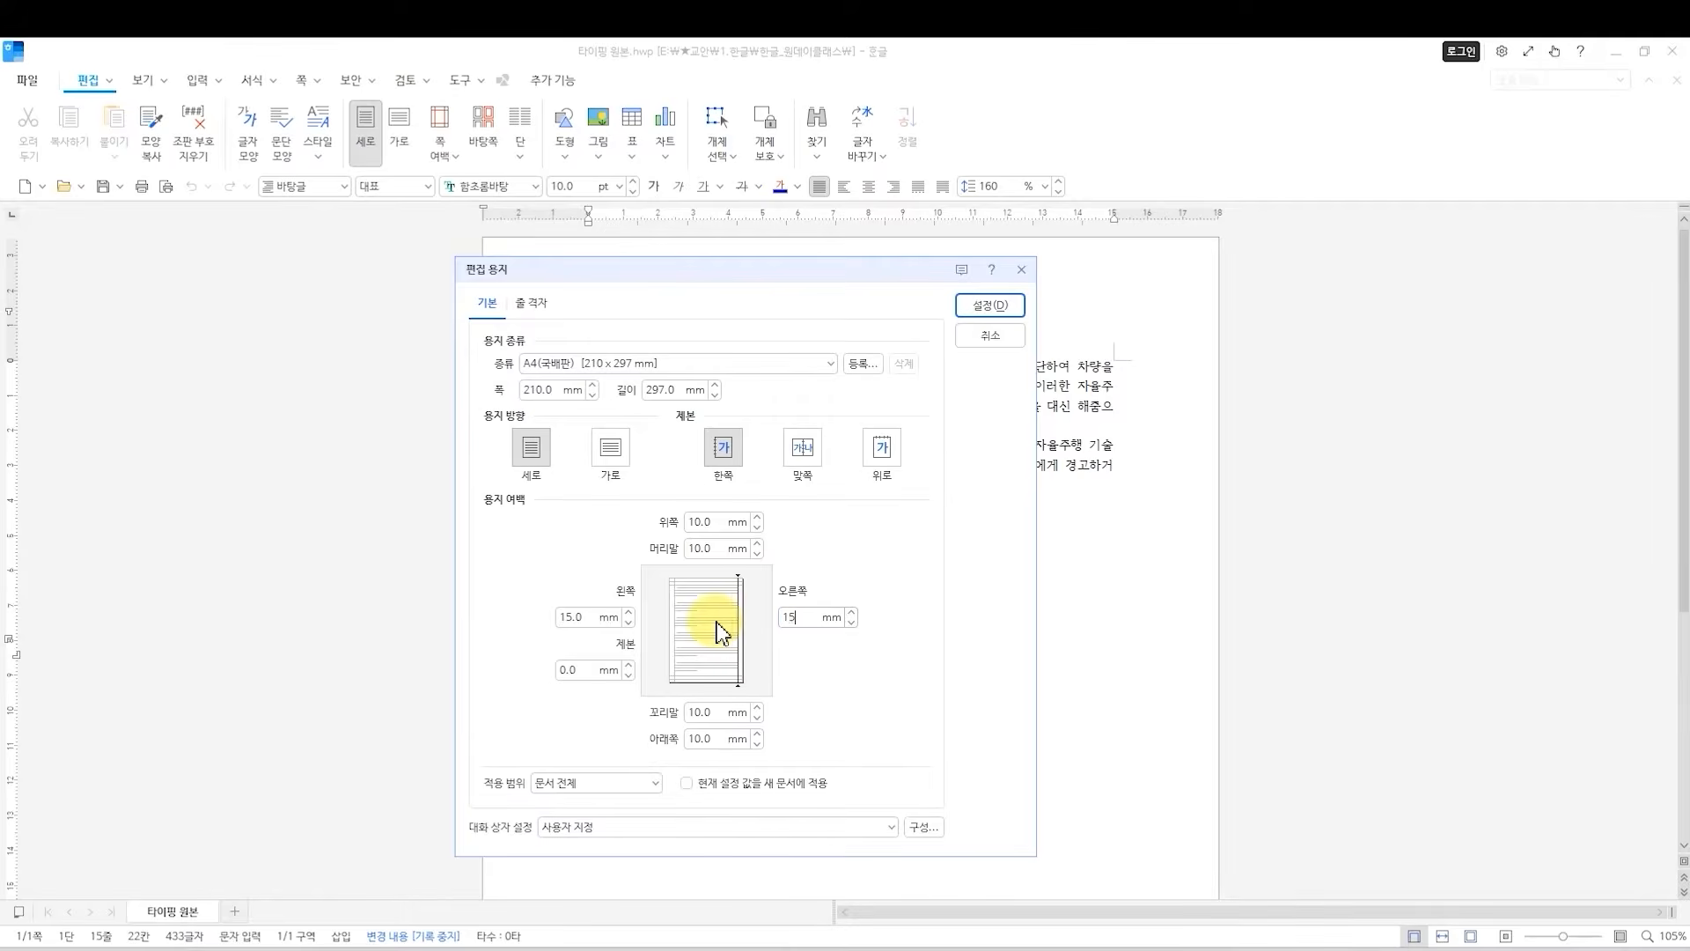
drag(838, 276, 445, 294)
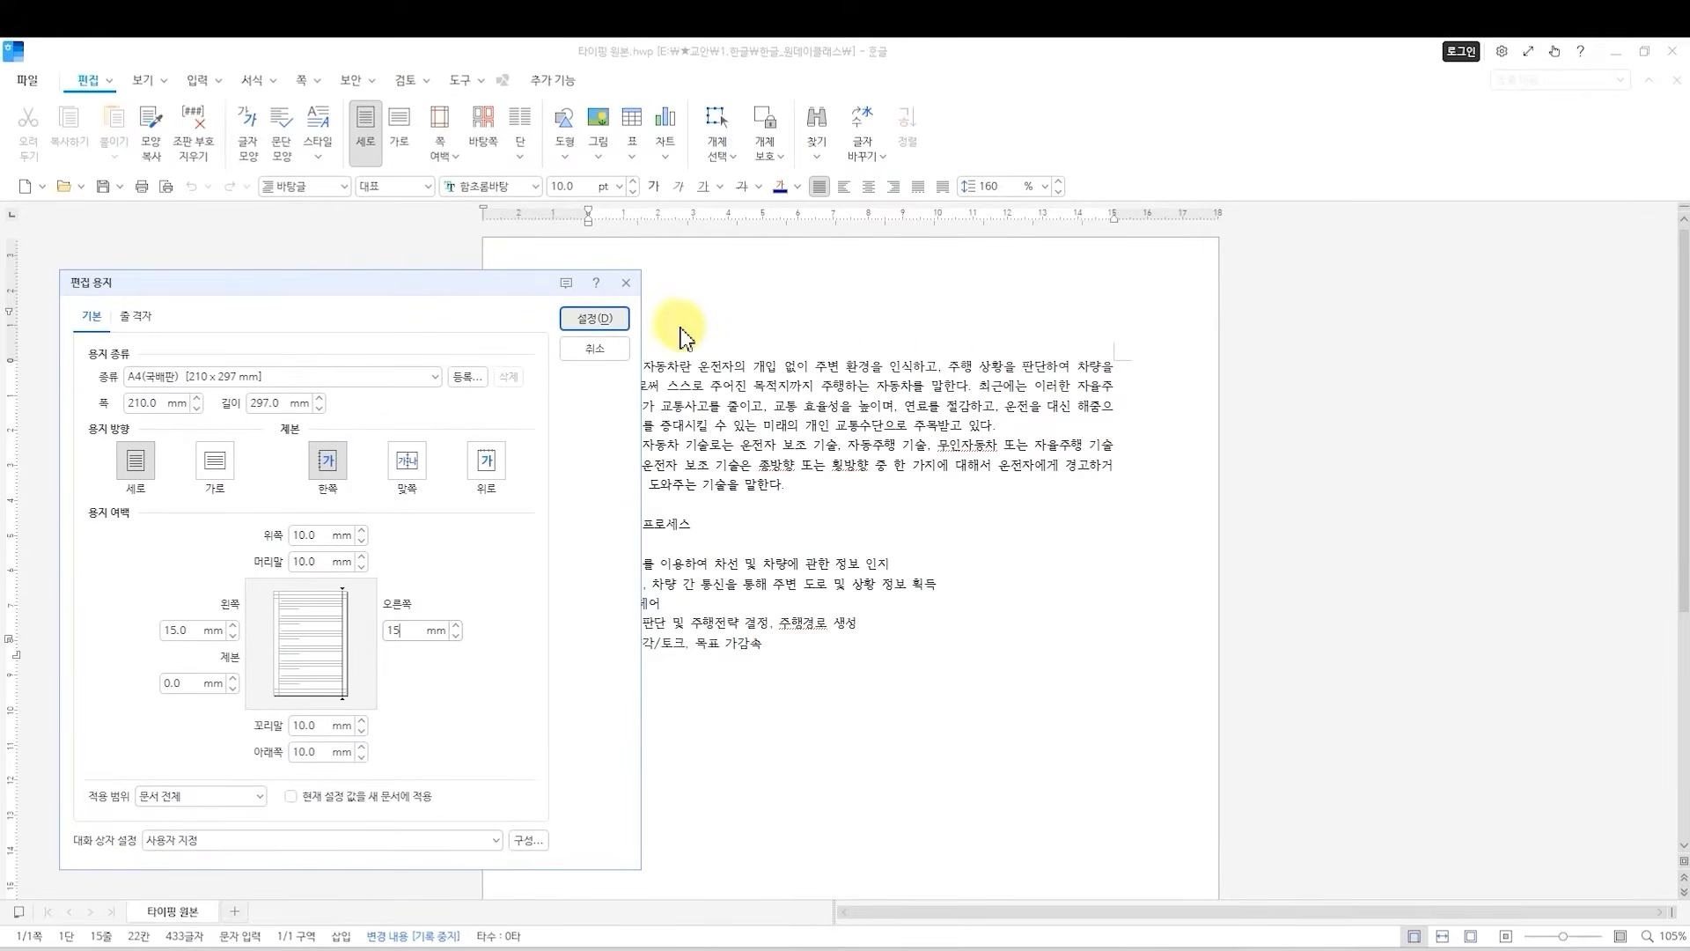
click(604, 320)
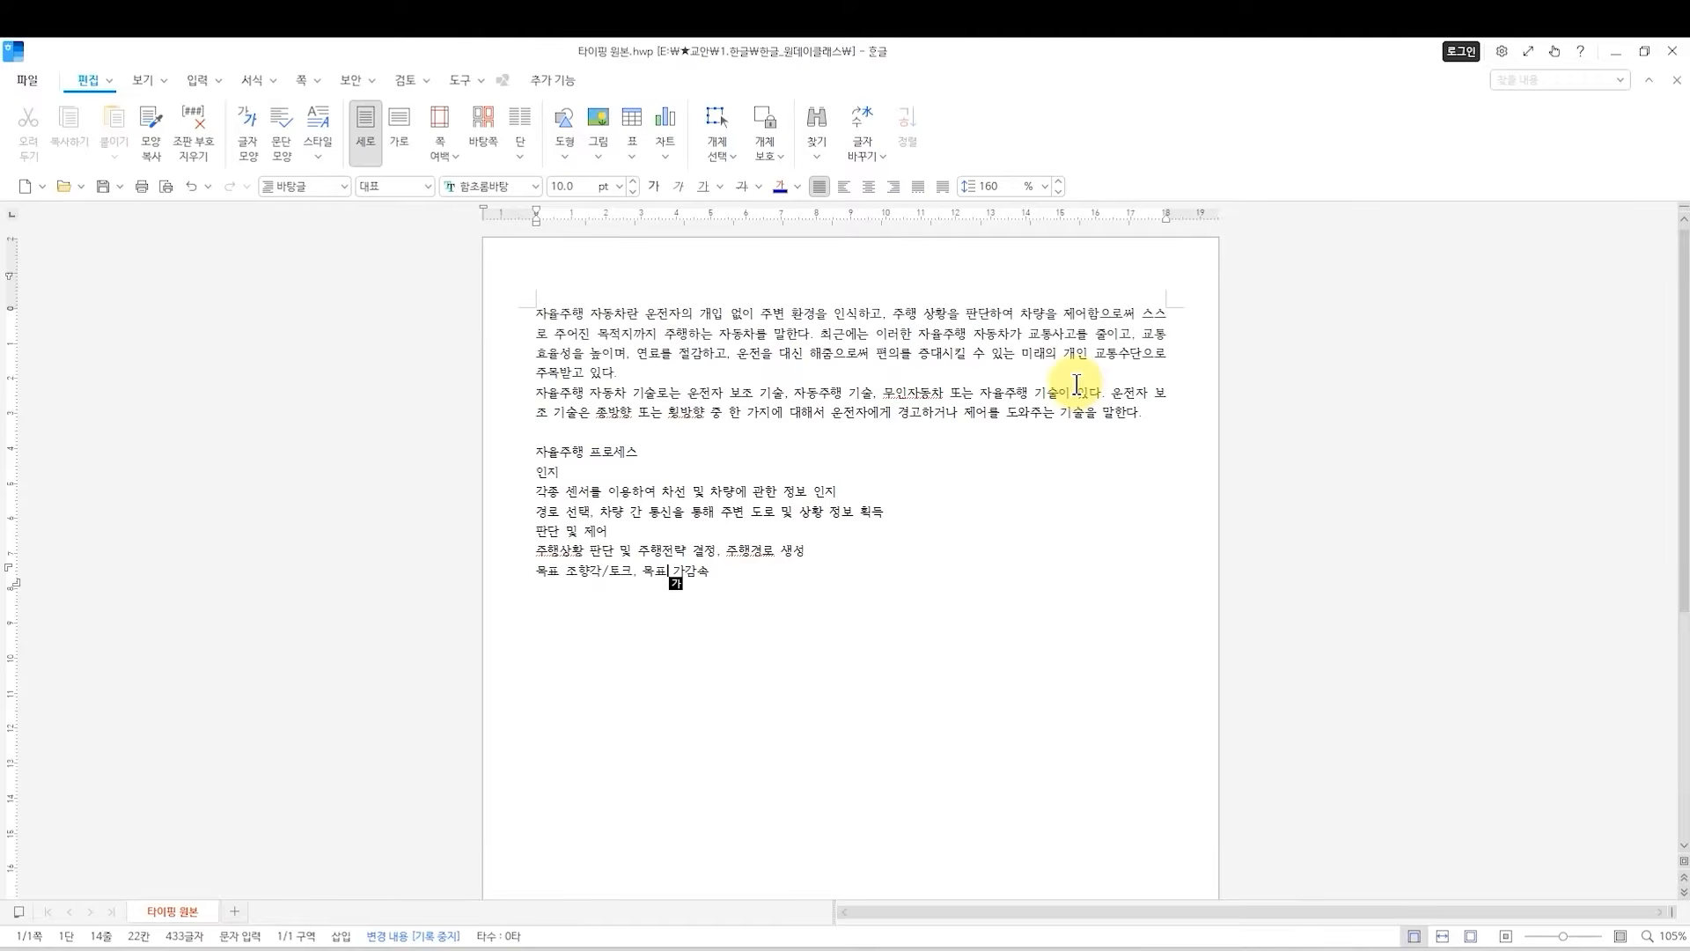
drag(539, 313, 632, 428)
click(632, 428)
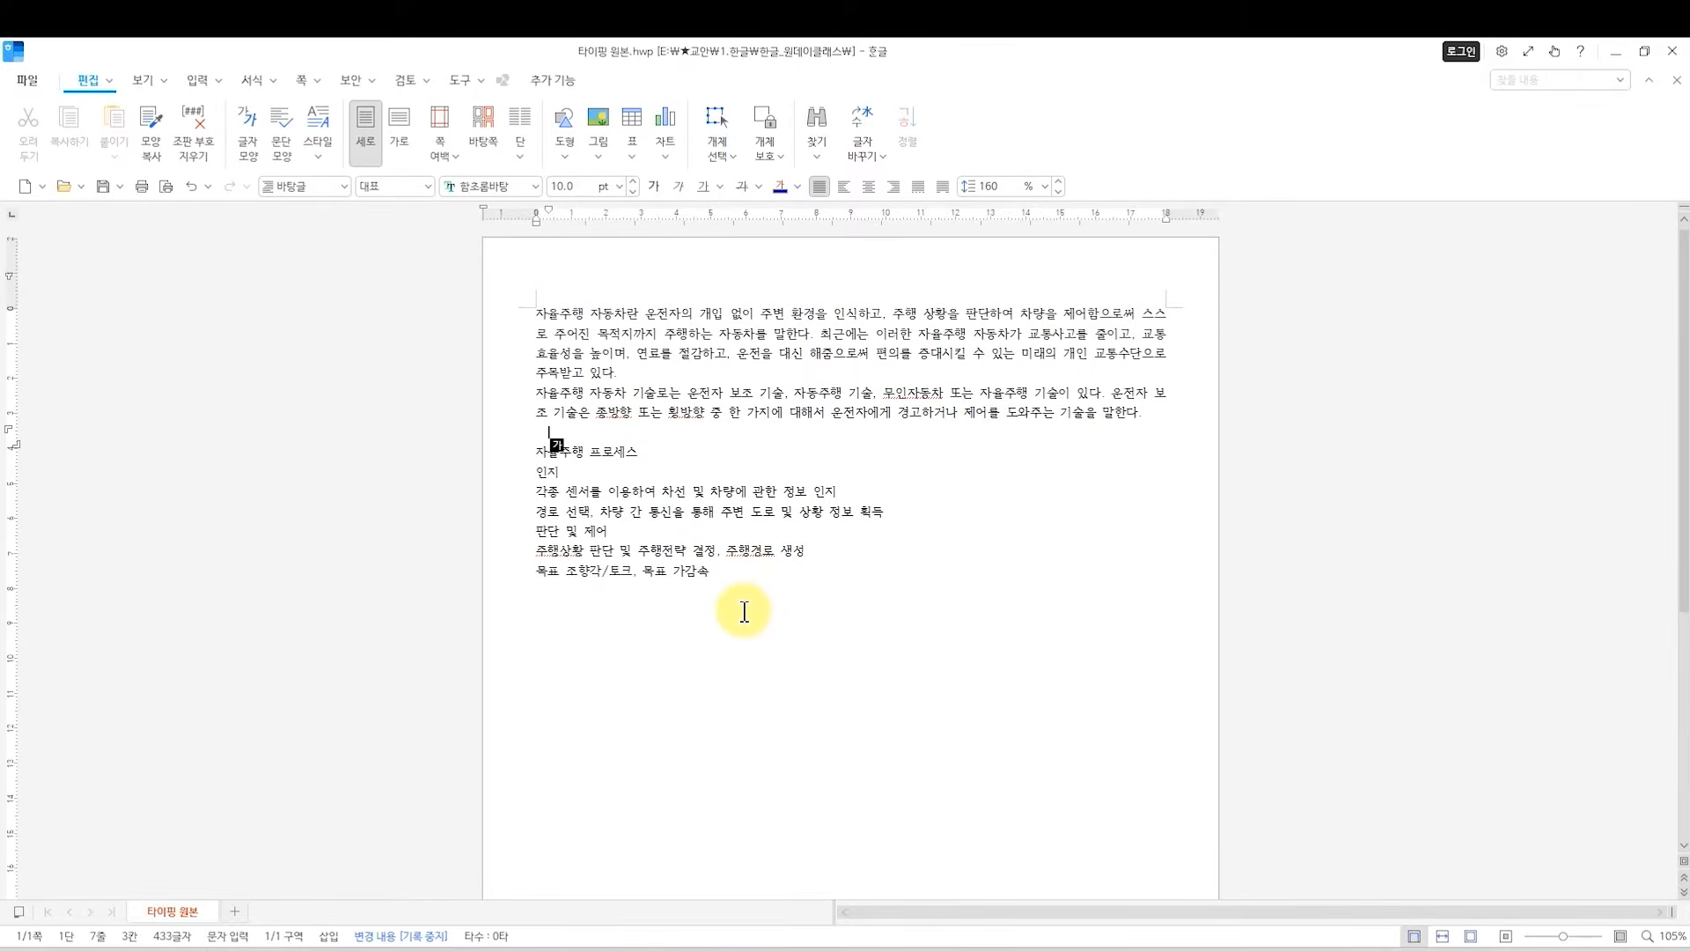
drag(744, 611, 519, 319)
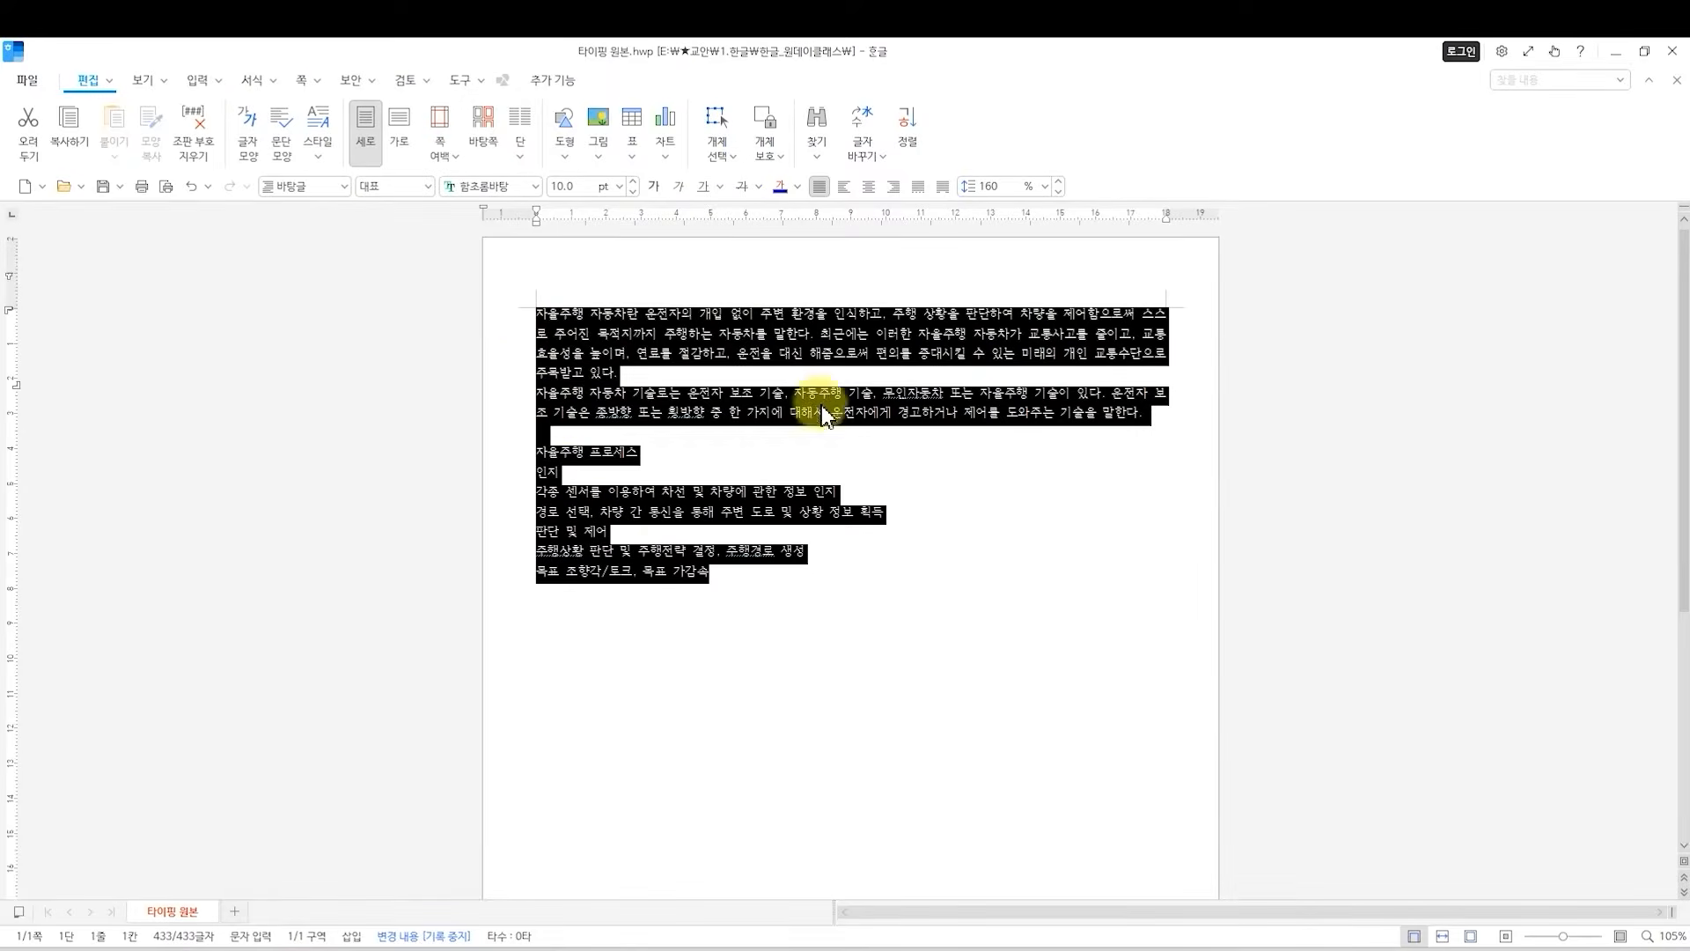
click(730, 574)
drag(779, 581, 528, 313)
click(787, 599)
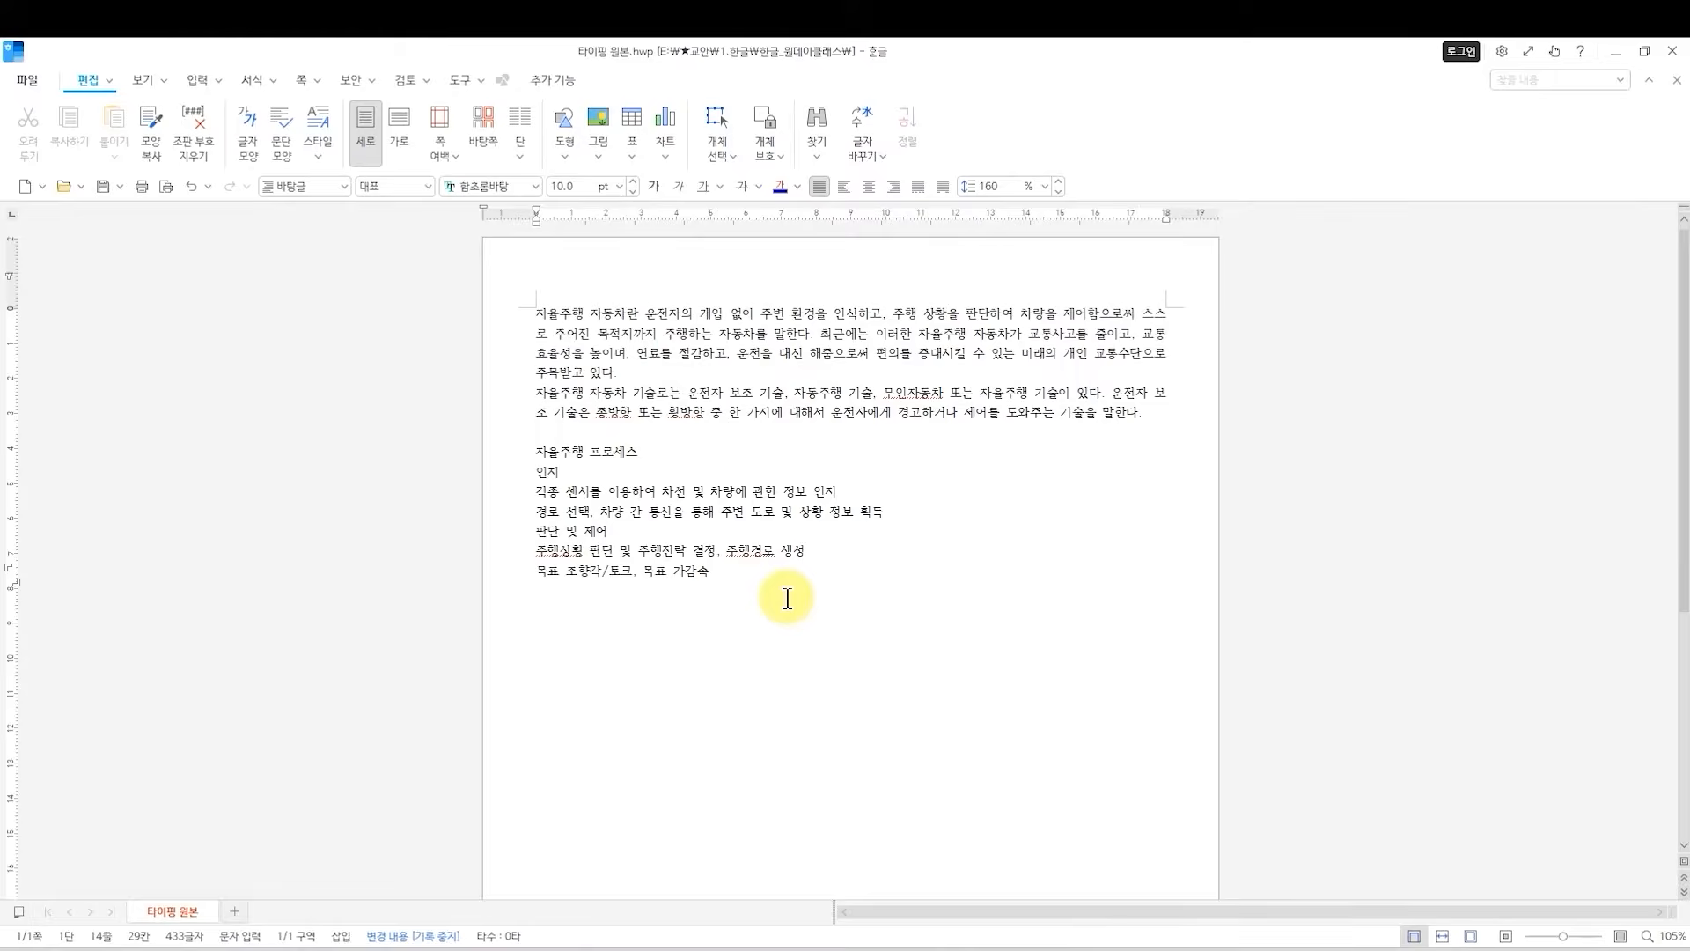
Format all of the document's text in the HY강B font at 12 pt.
key(ctrl+a)
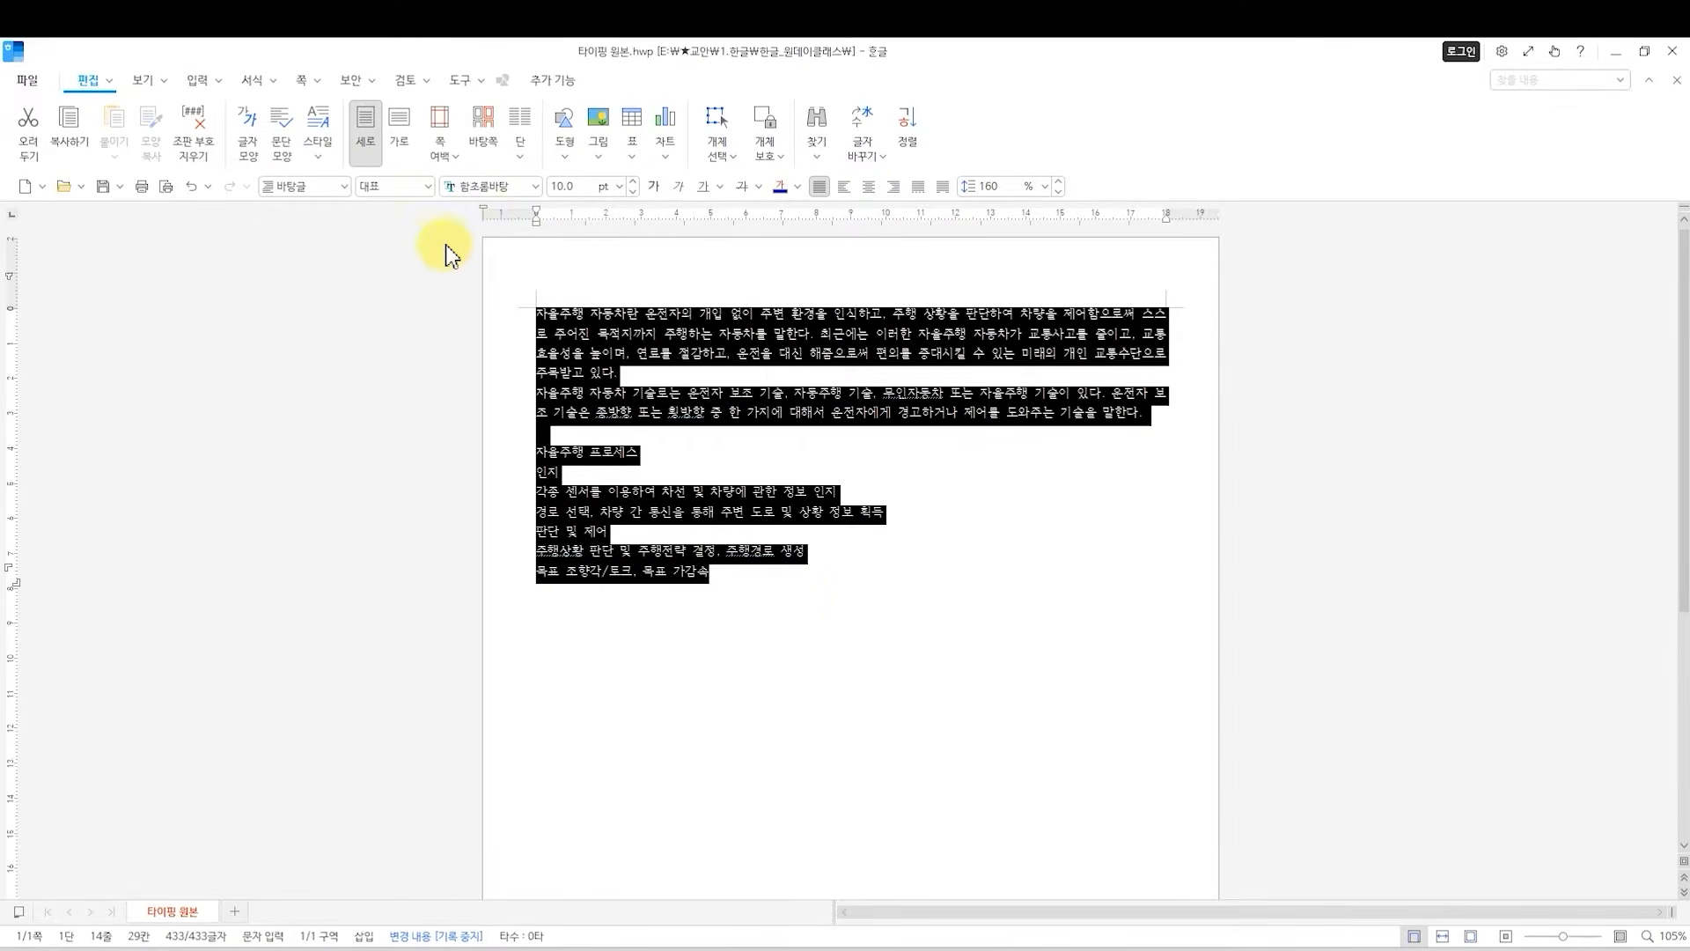
click(533, 192)
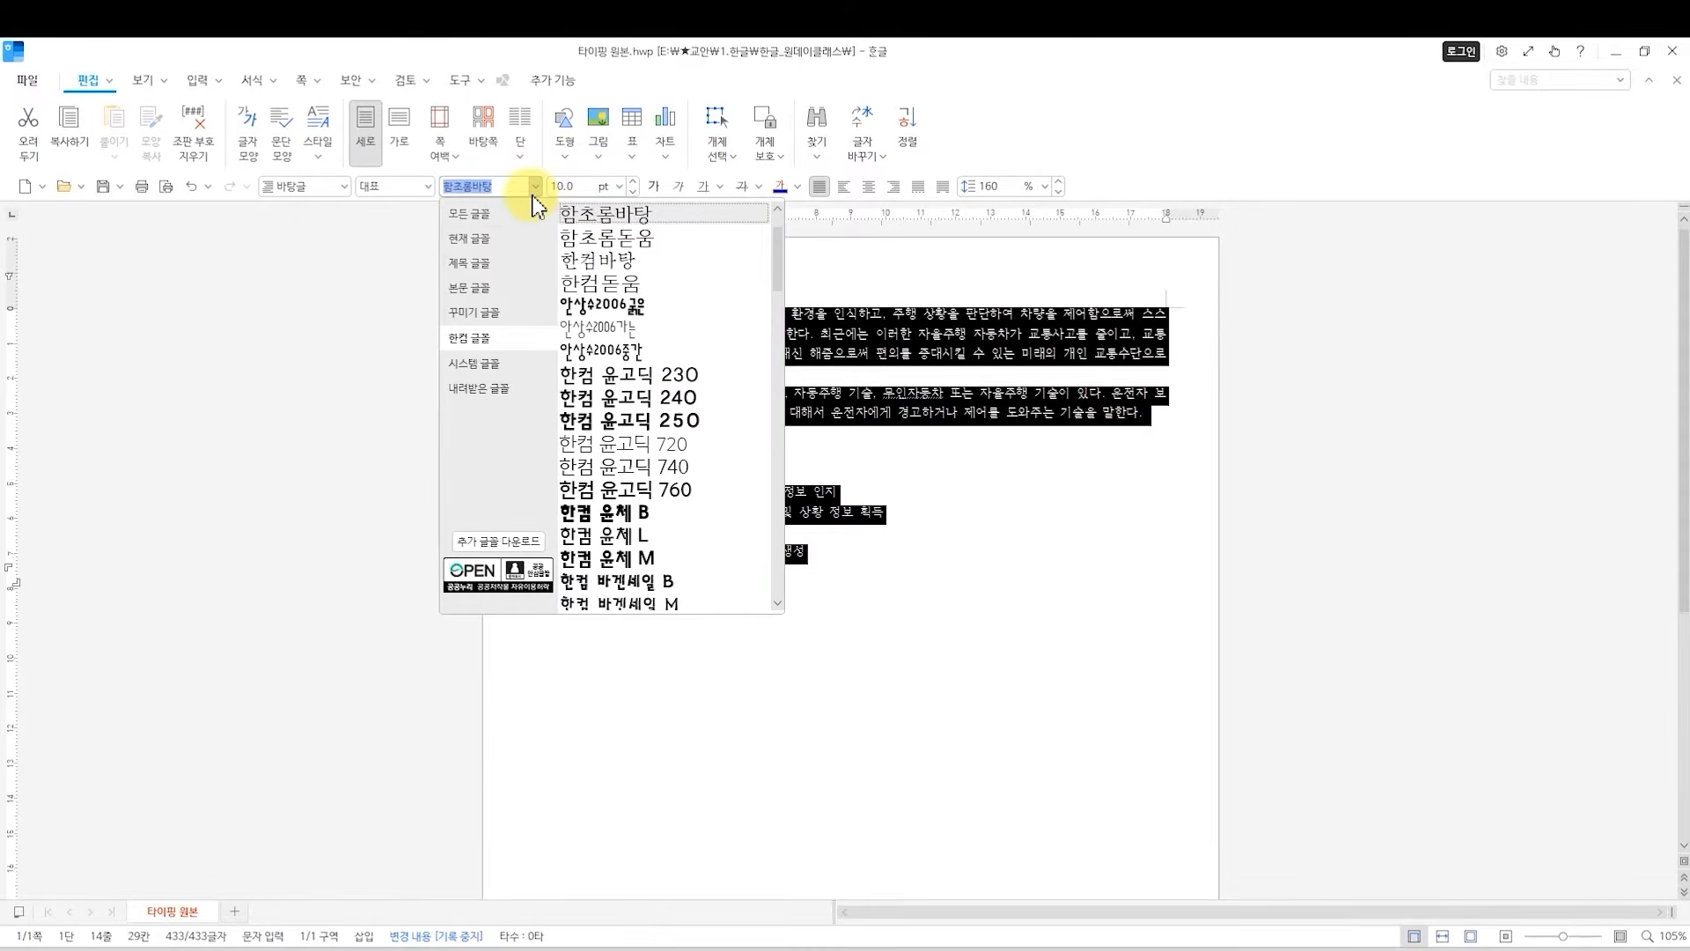
scroll(646, 302, down, 7)
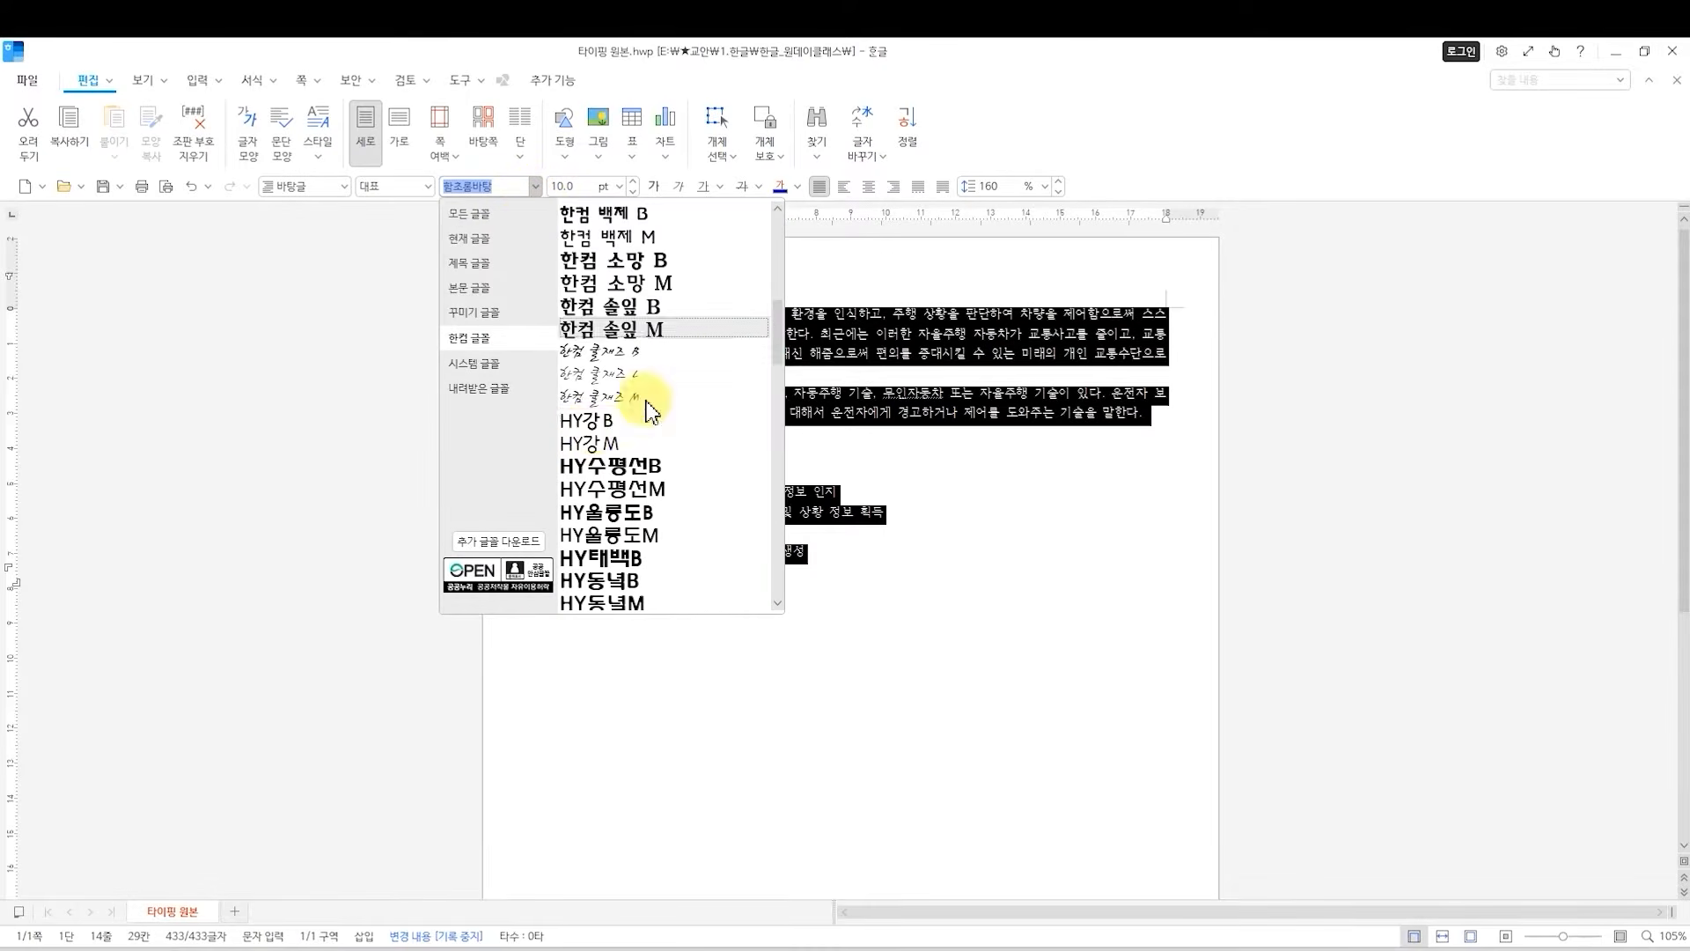
click(593, 427)
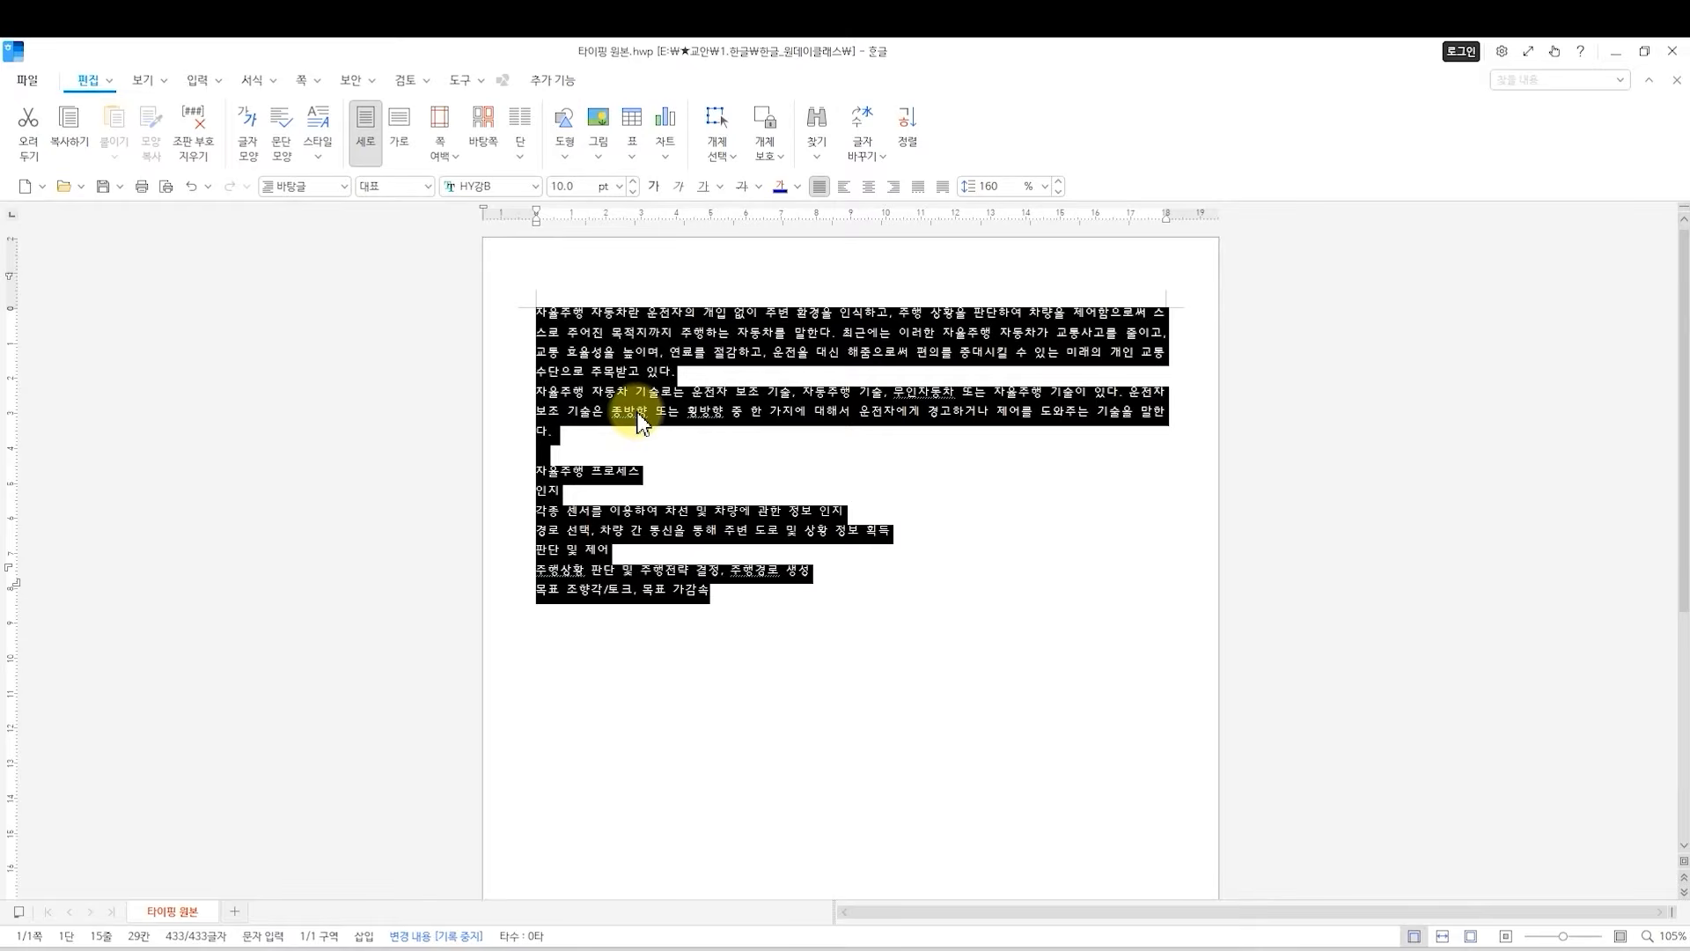
click(632, 181)
click(632, 181)
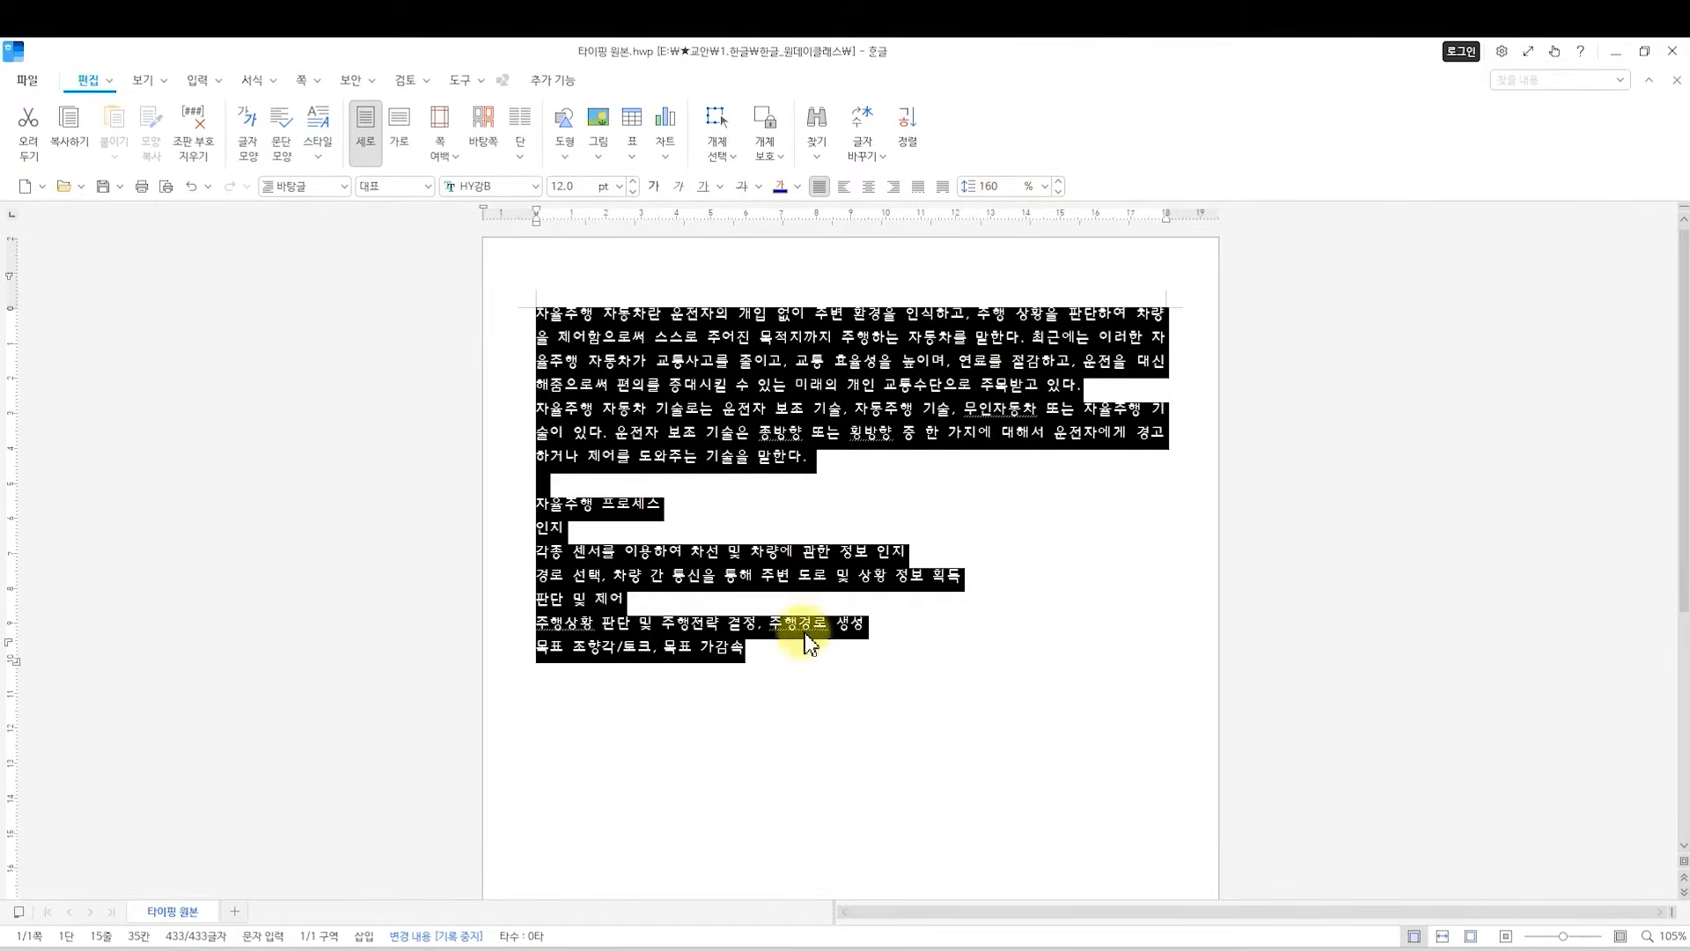
click(717, 378)
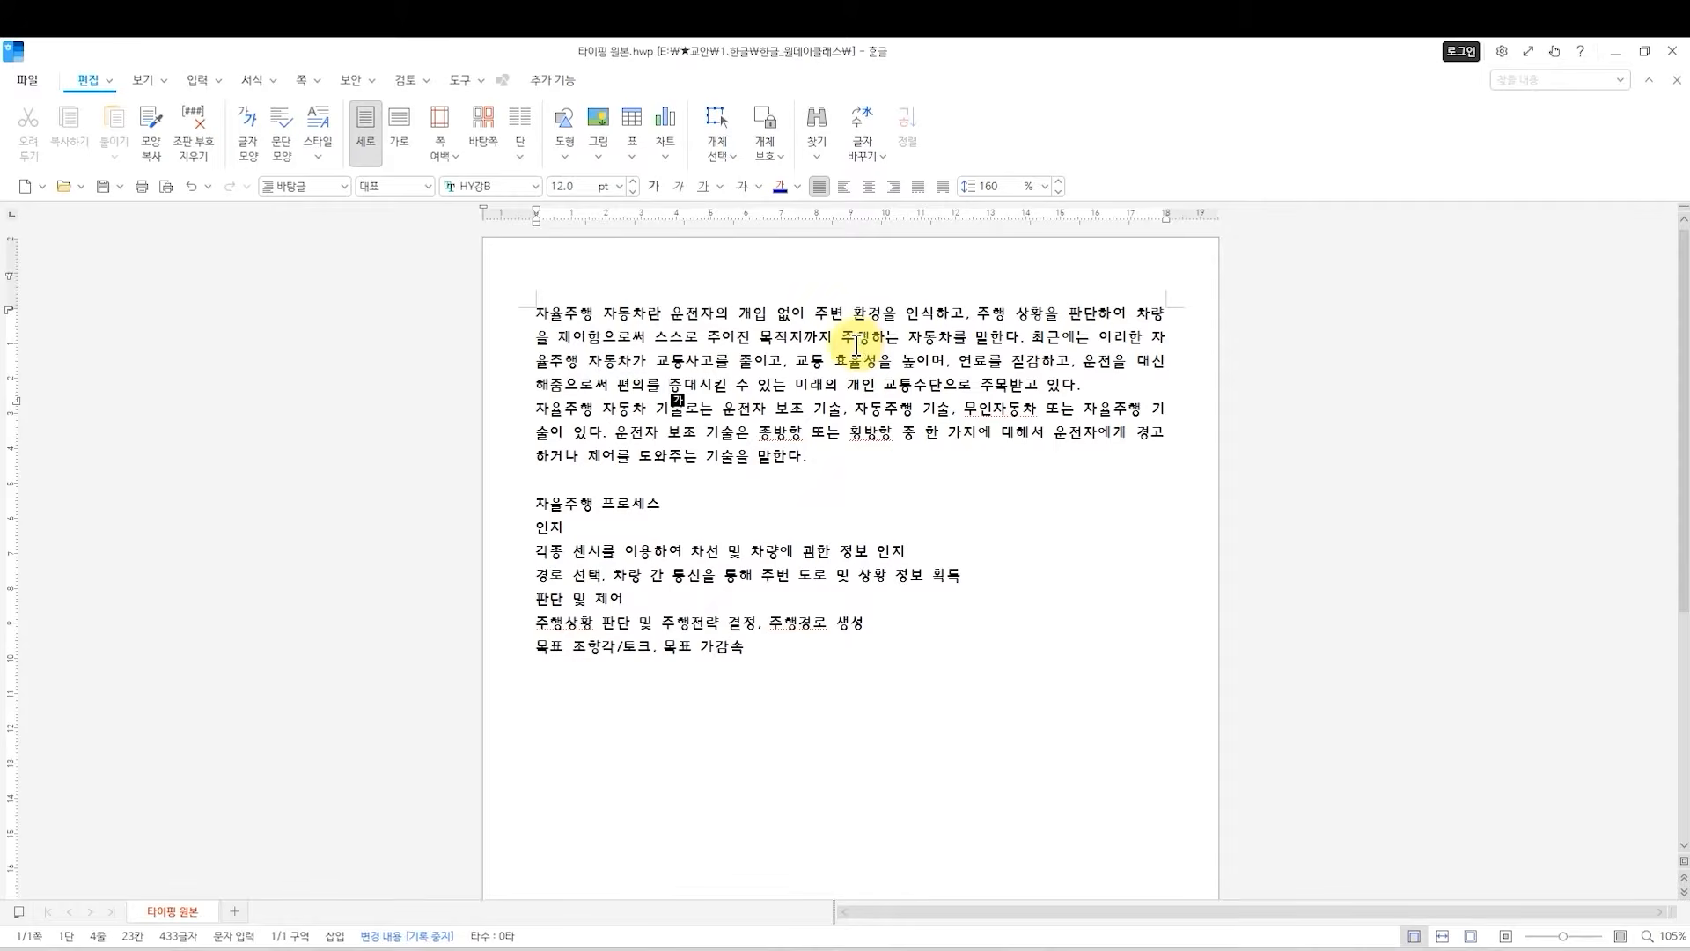
Convert the word 제어 in the second line to hanja 制御, using the 한글(漢字) input format.
click(566, 345)
drag(566, 345, 593, 344)
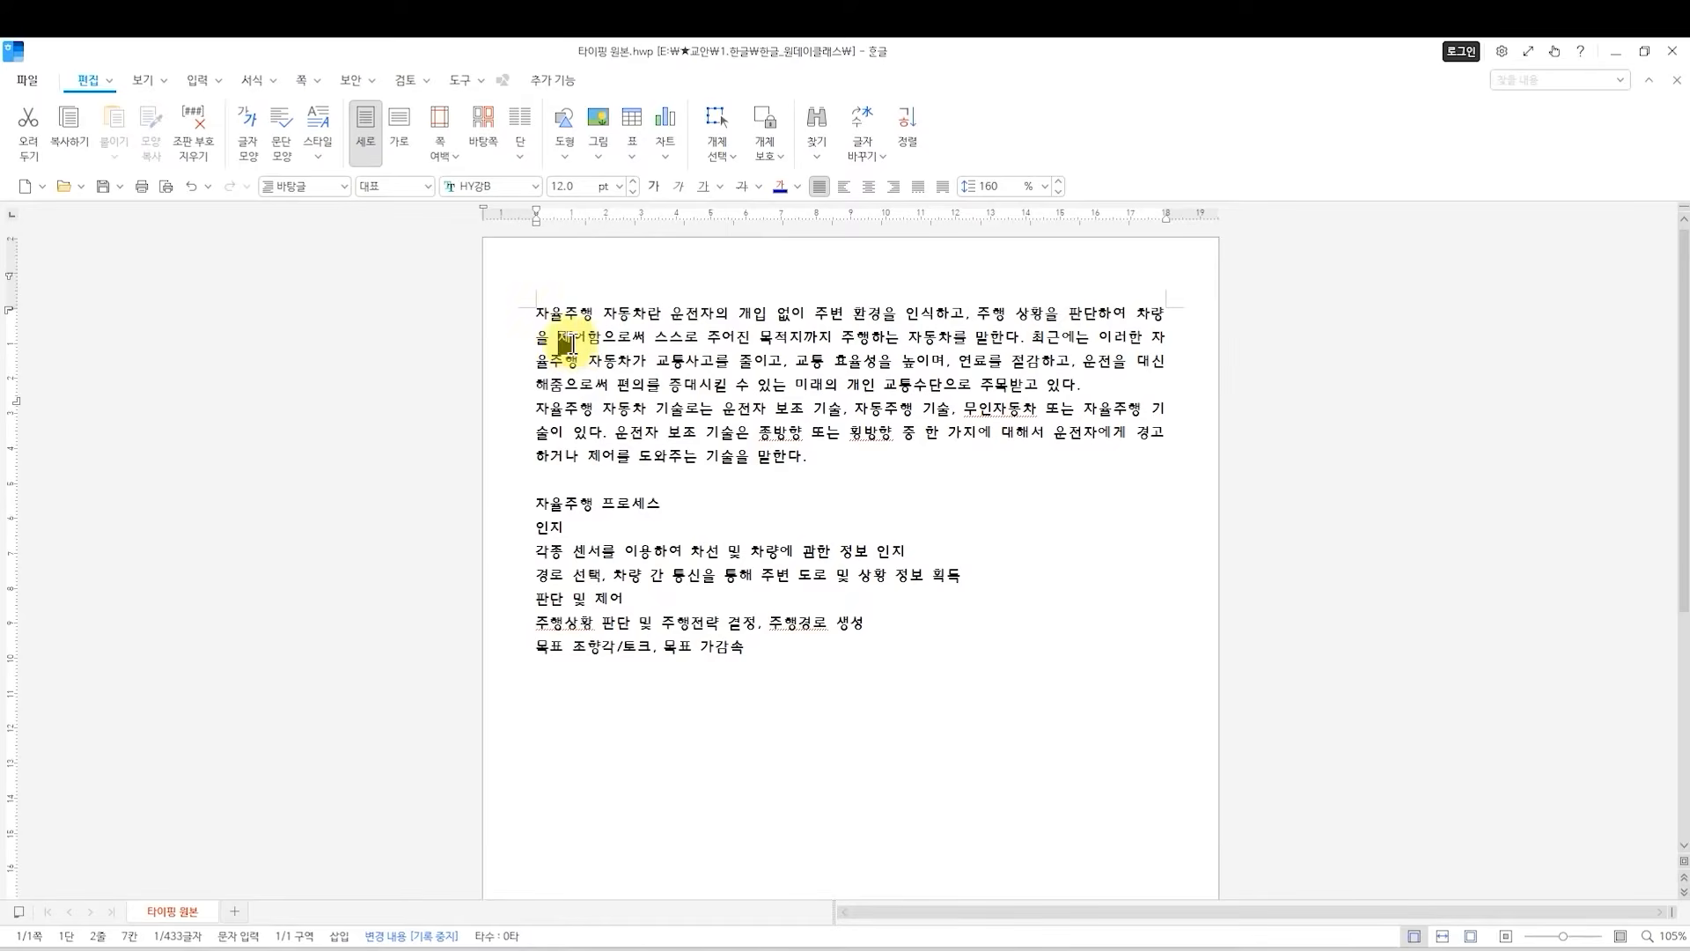
key(F12)
click(559, 338)
drag(560, 337, 581, 338)
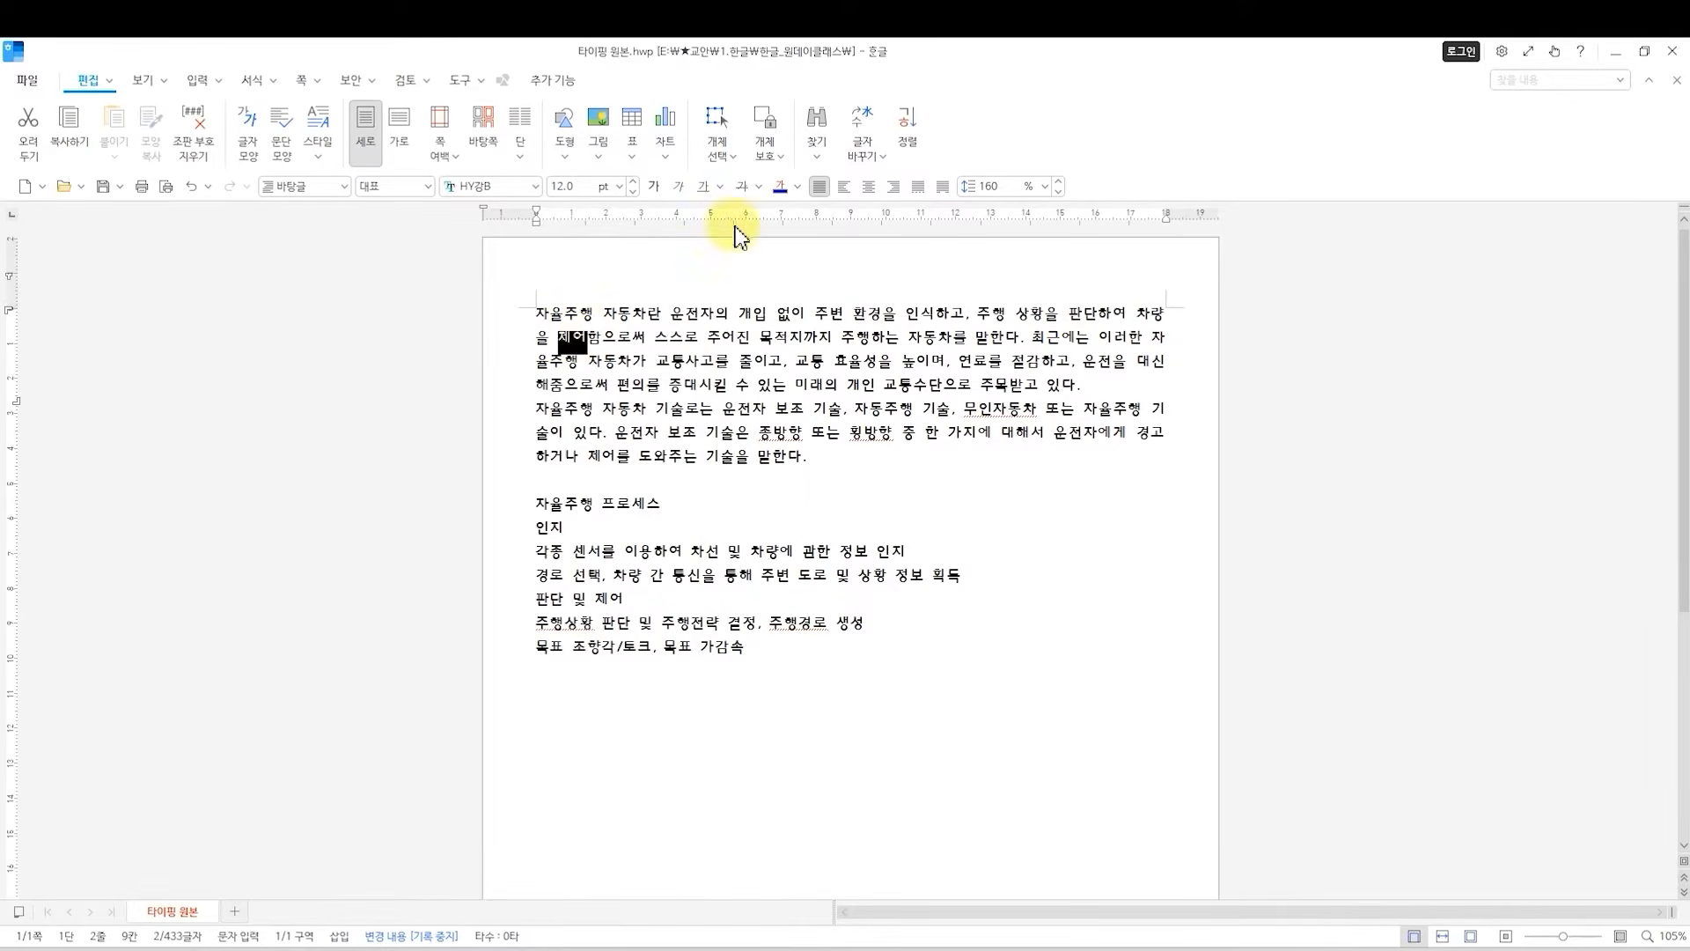
key(F9)
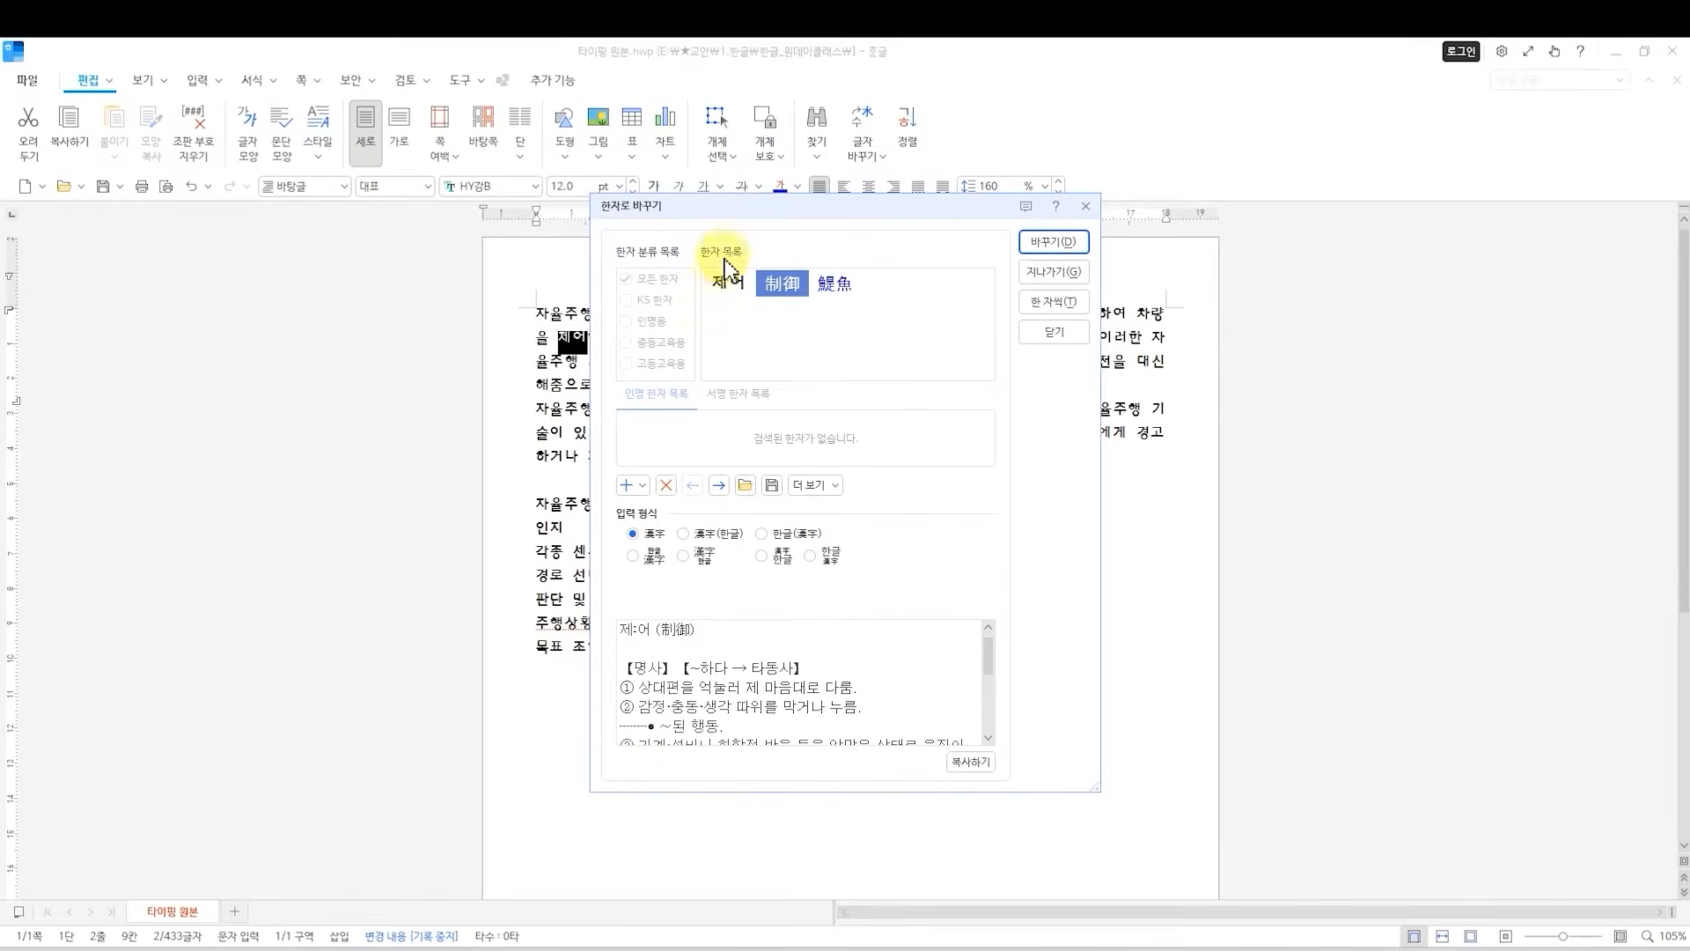
drag(736, 216, 801, 225)
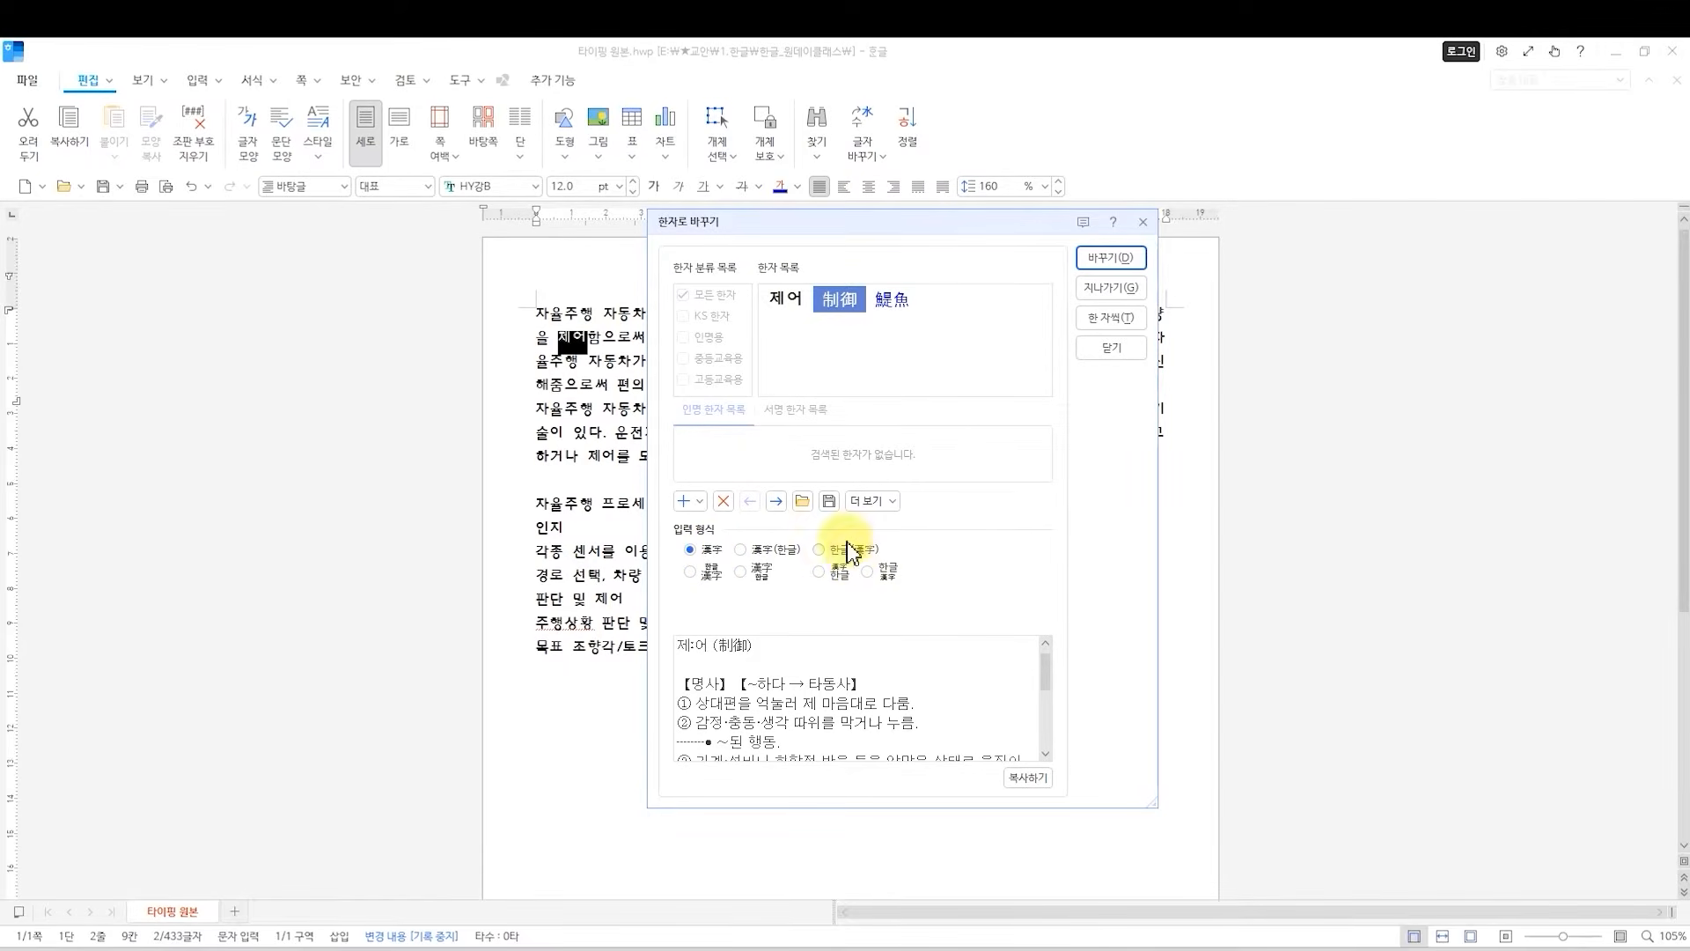
click(820, 548)
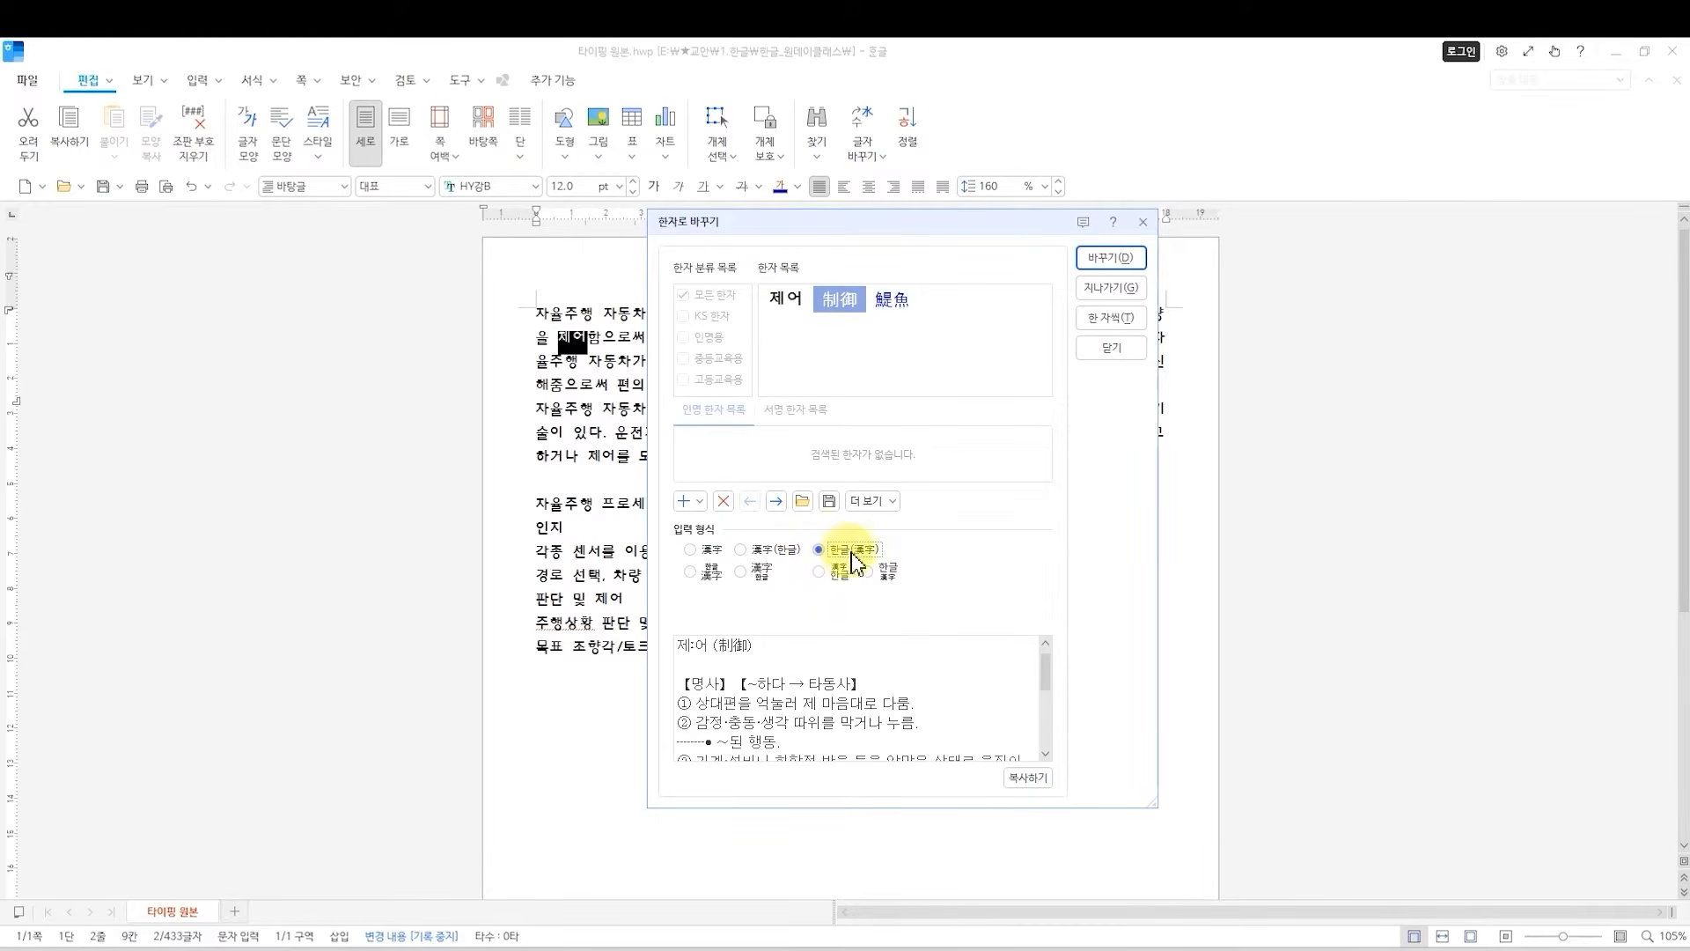
click(1110, 254)
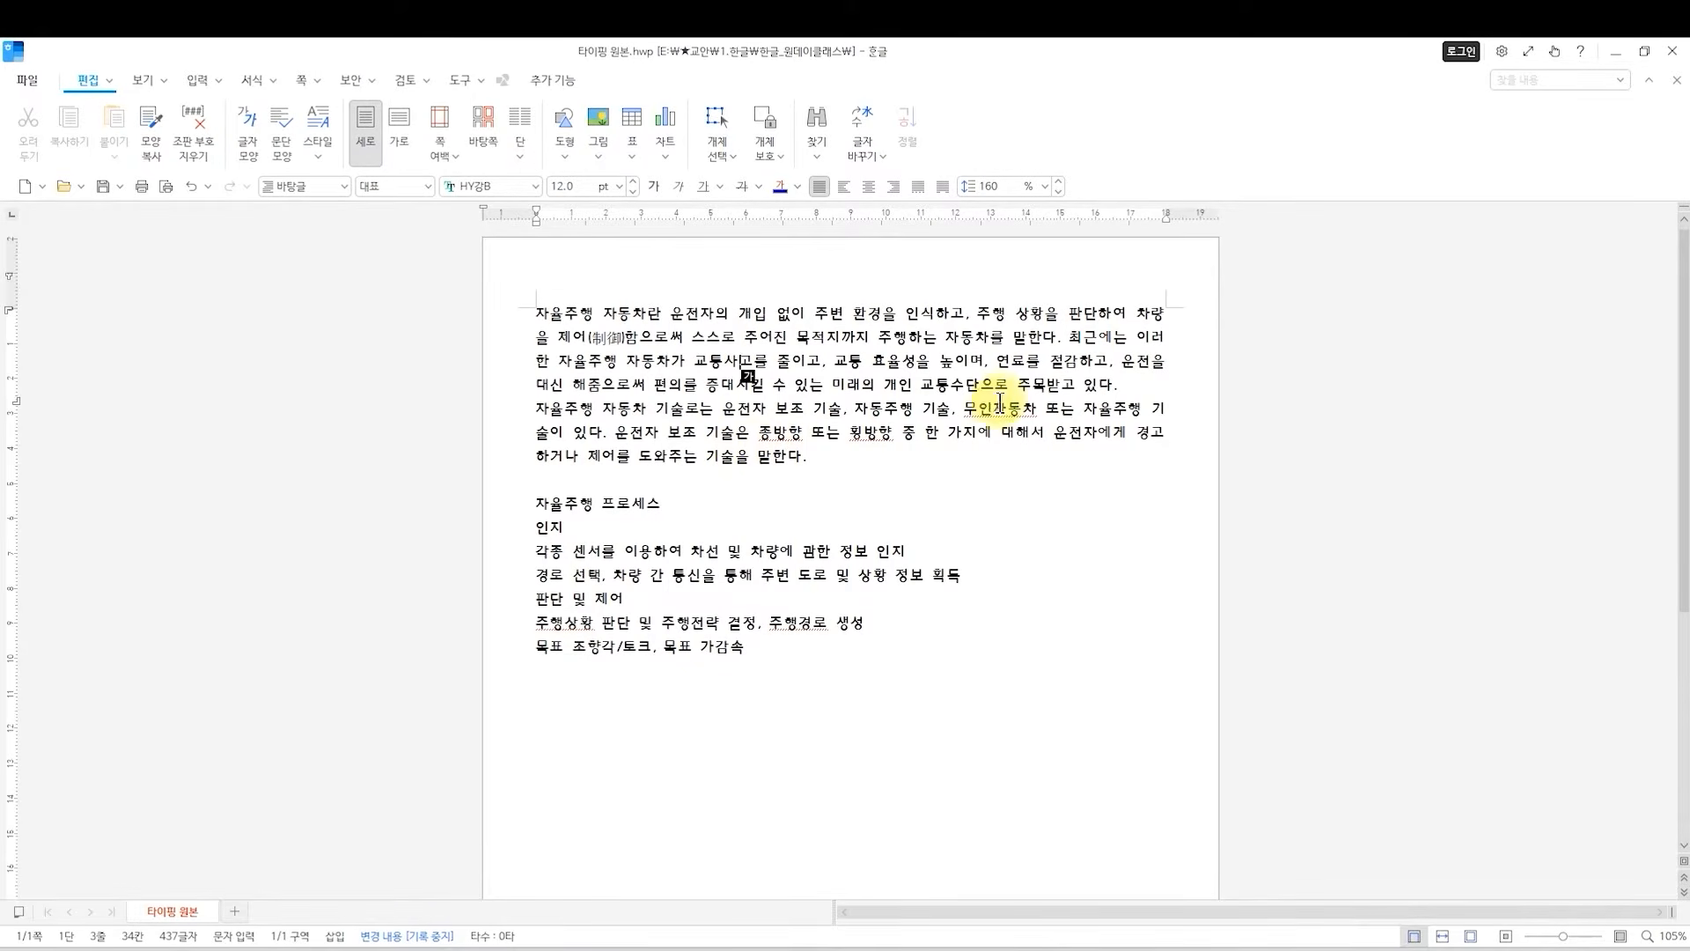
Convert the word 주목 at the end of the first paragraph to hanja 州牧 in the 한글(漢字) format.
double_click(1044, 387)
click(1043, 387)
drag(1019, 388, 1042, 392)
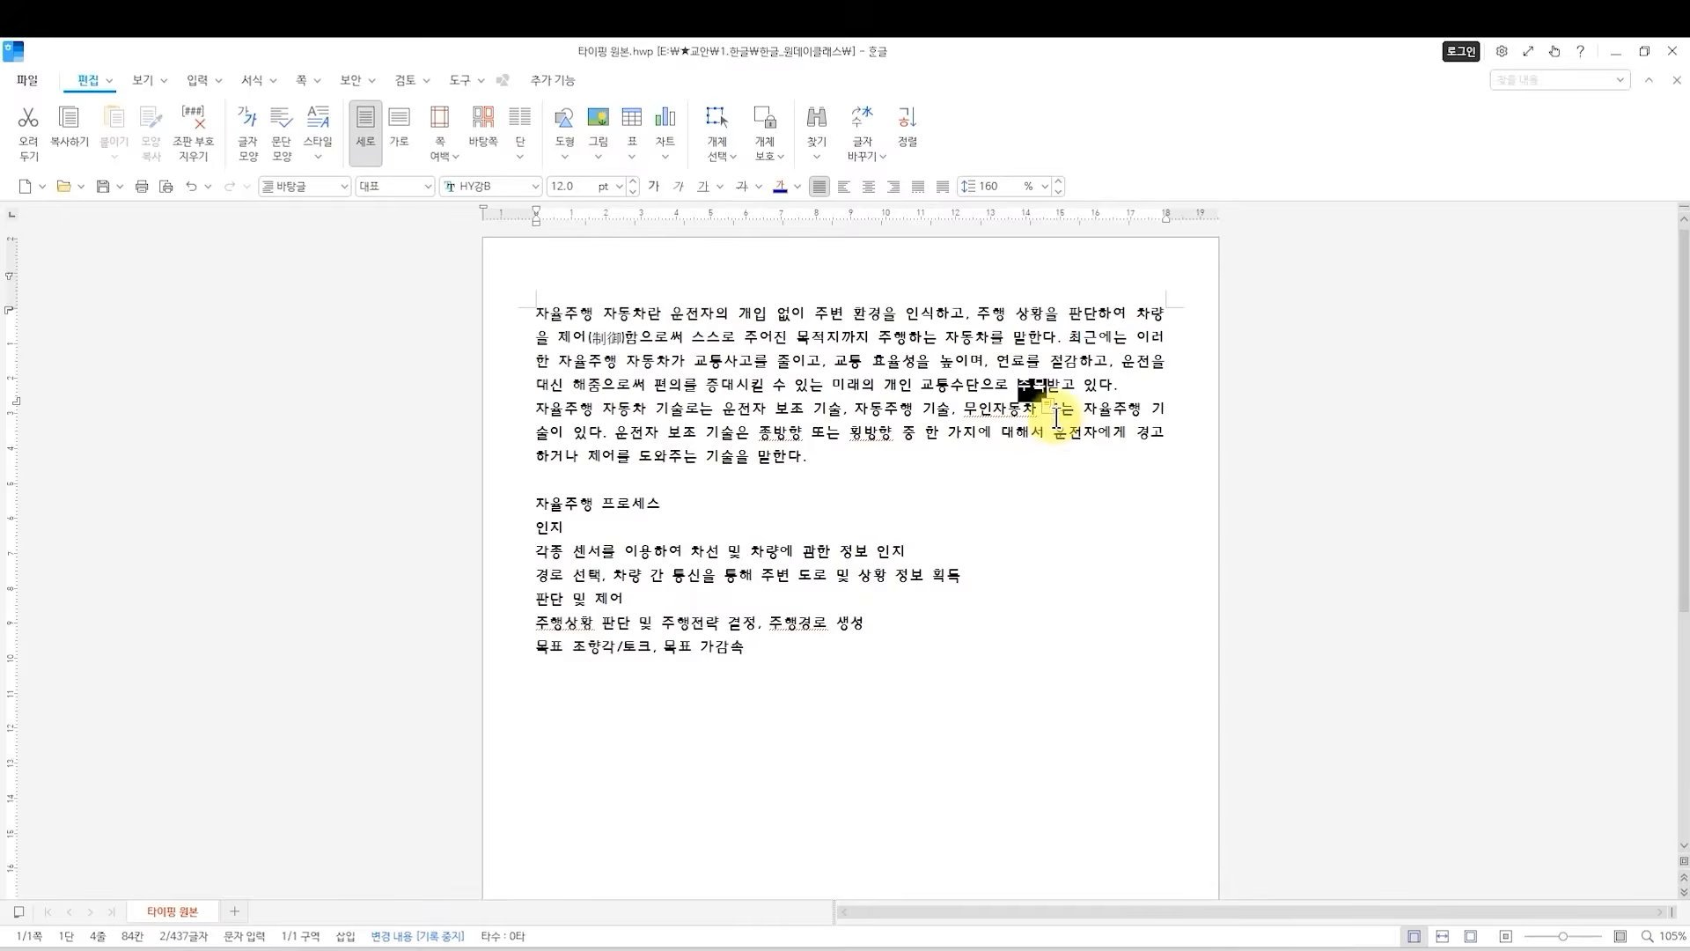
key(F9)
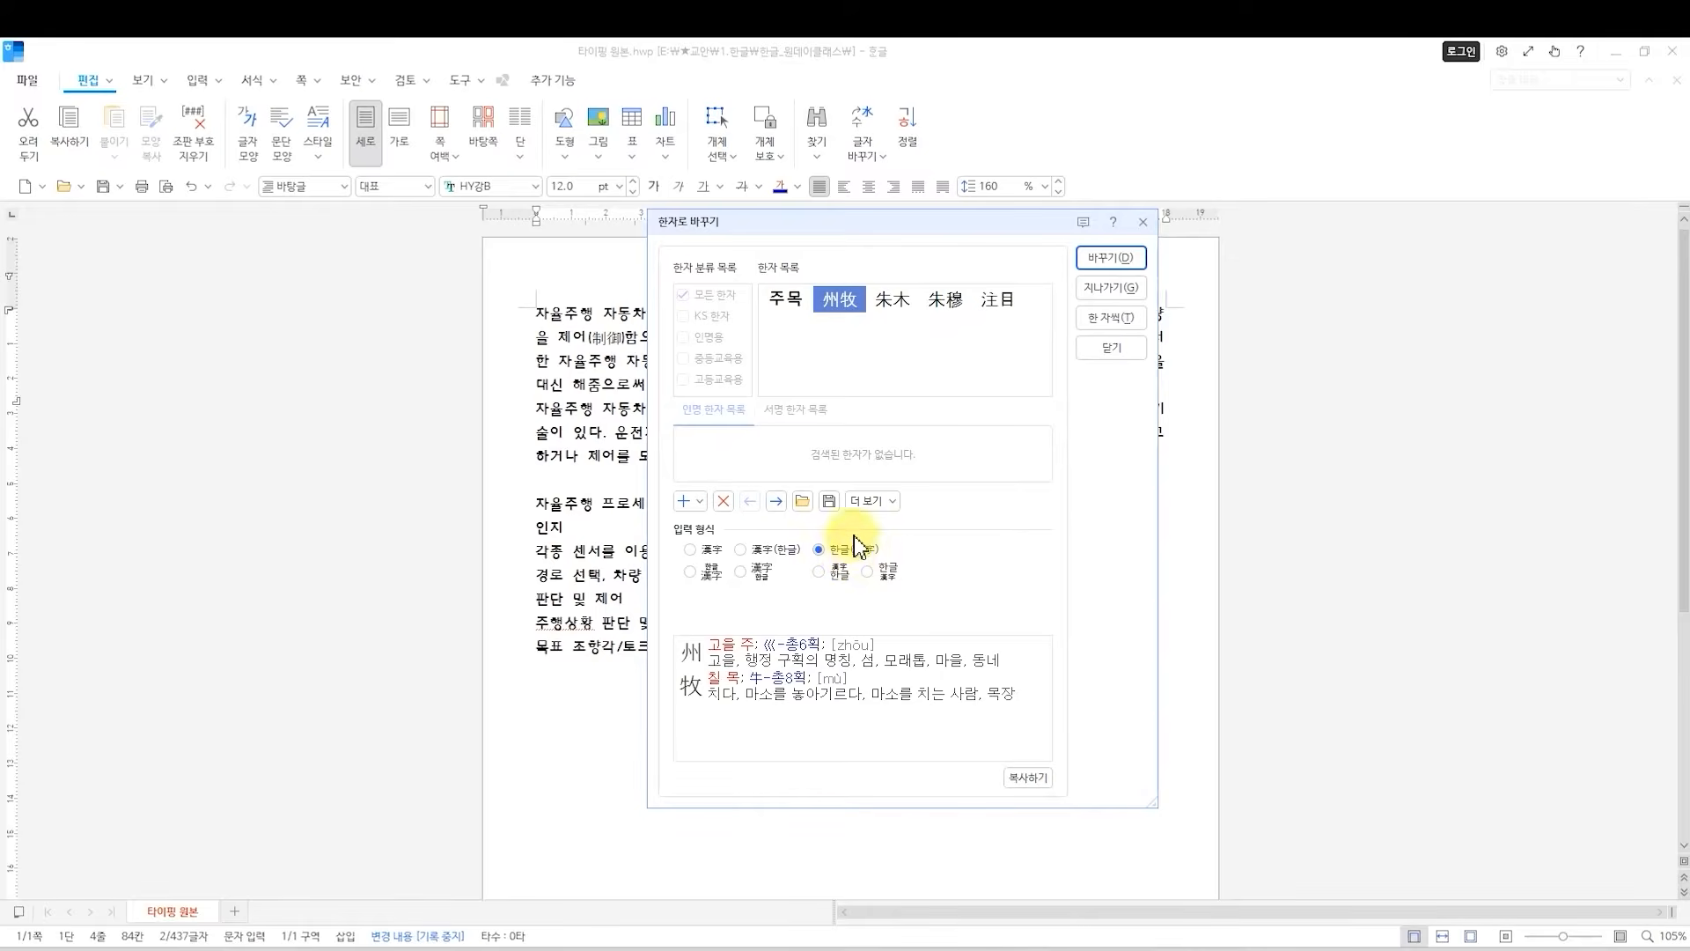
click(1102, 259)
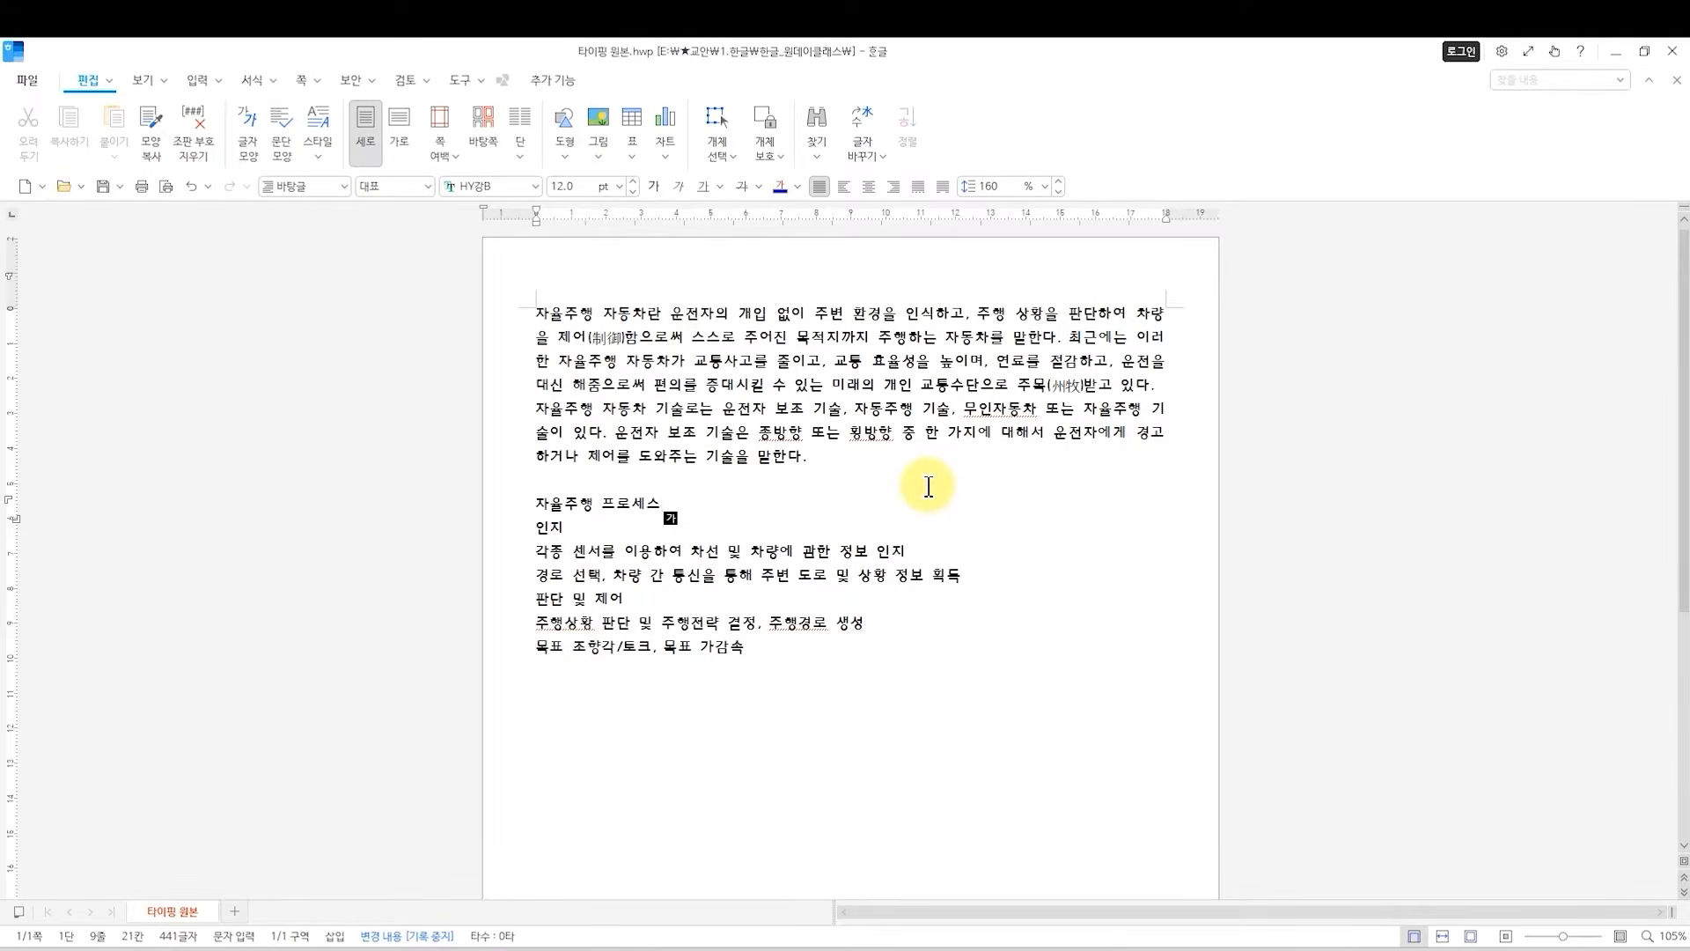
Insert a footnote after 교통사고 in the third line, reading "94%에 이르는 대부분의 교통사고는 운전자의 부주의로 인해 발생".
scroll(906, 529, down, 5)
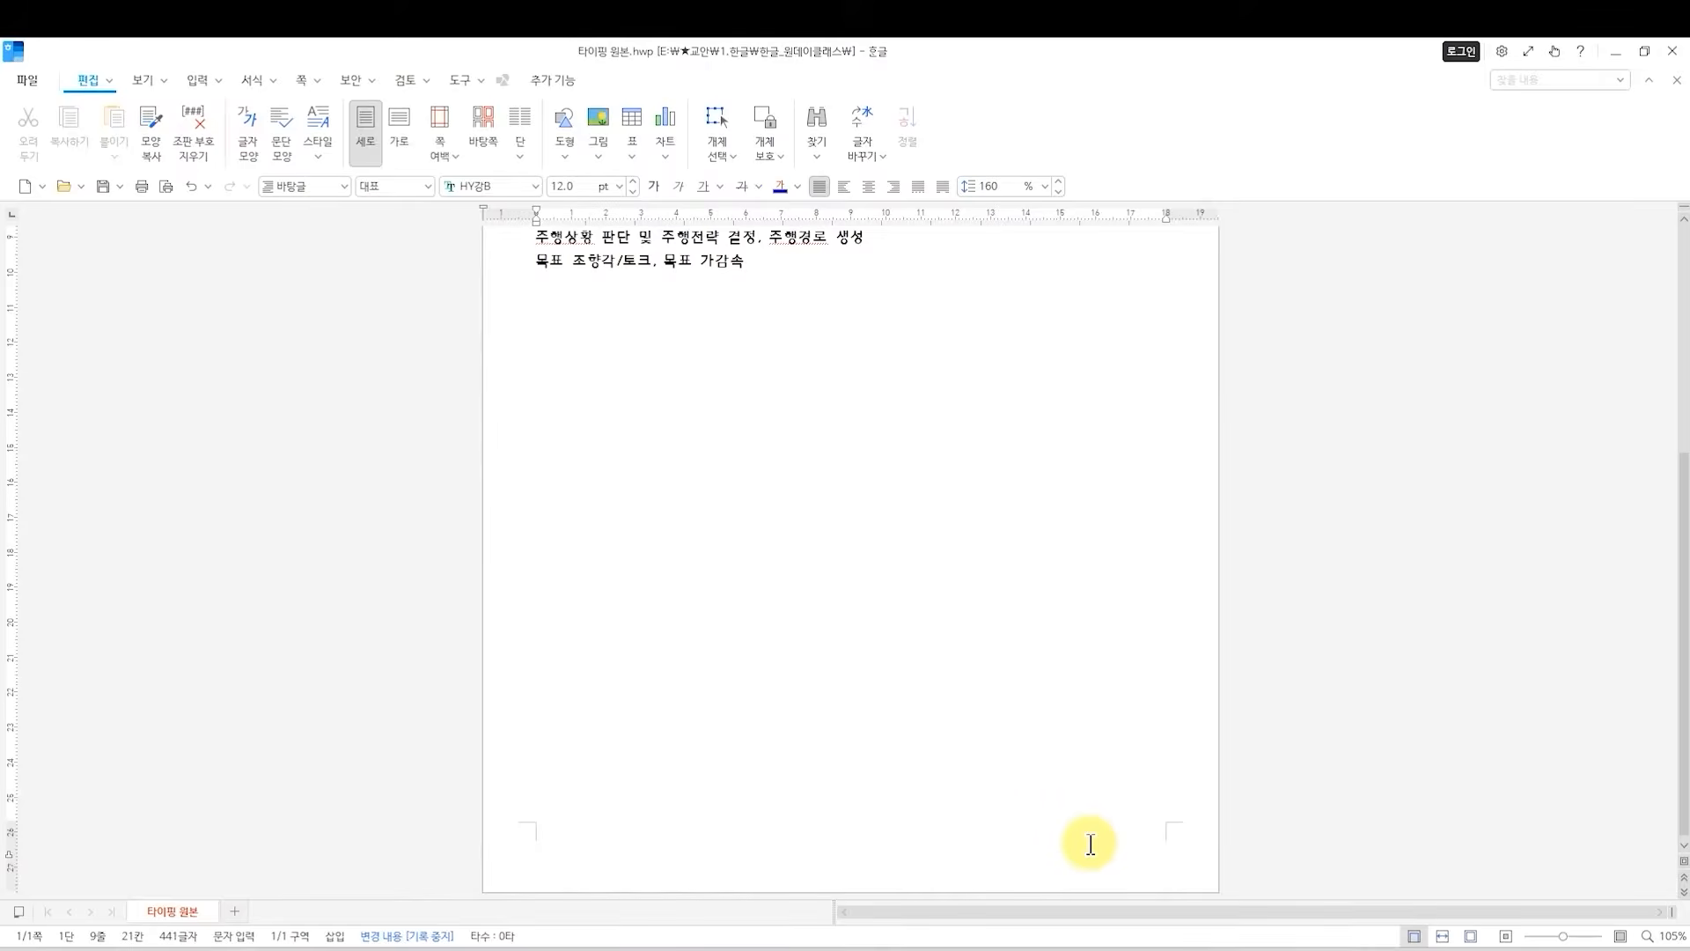
scroll(1003, 792, up, 5)
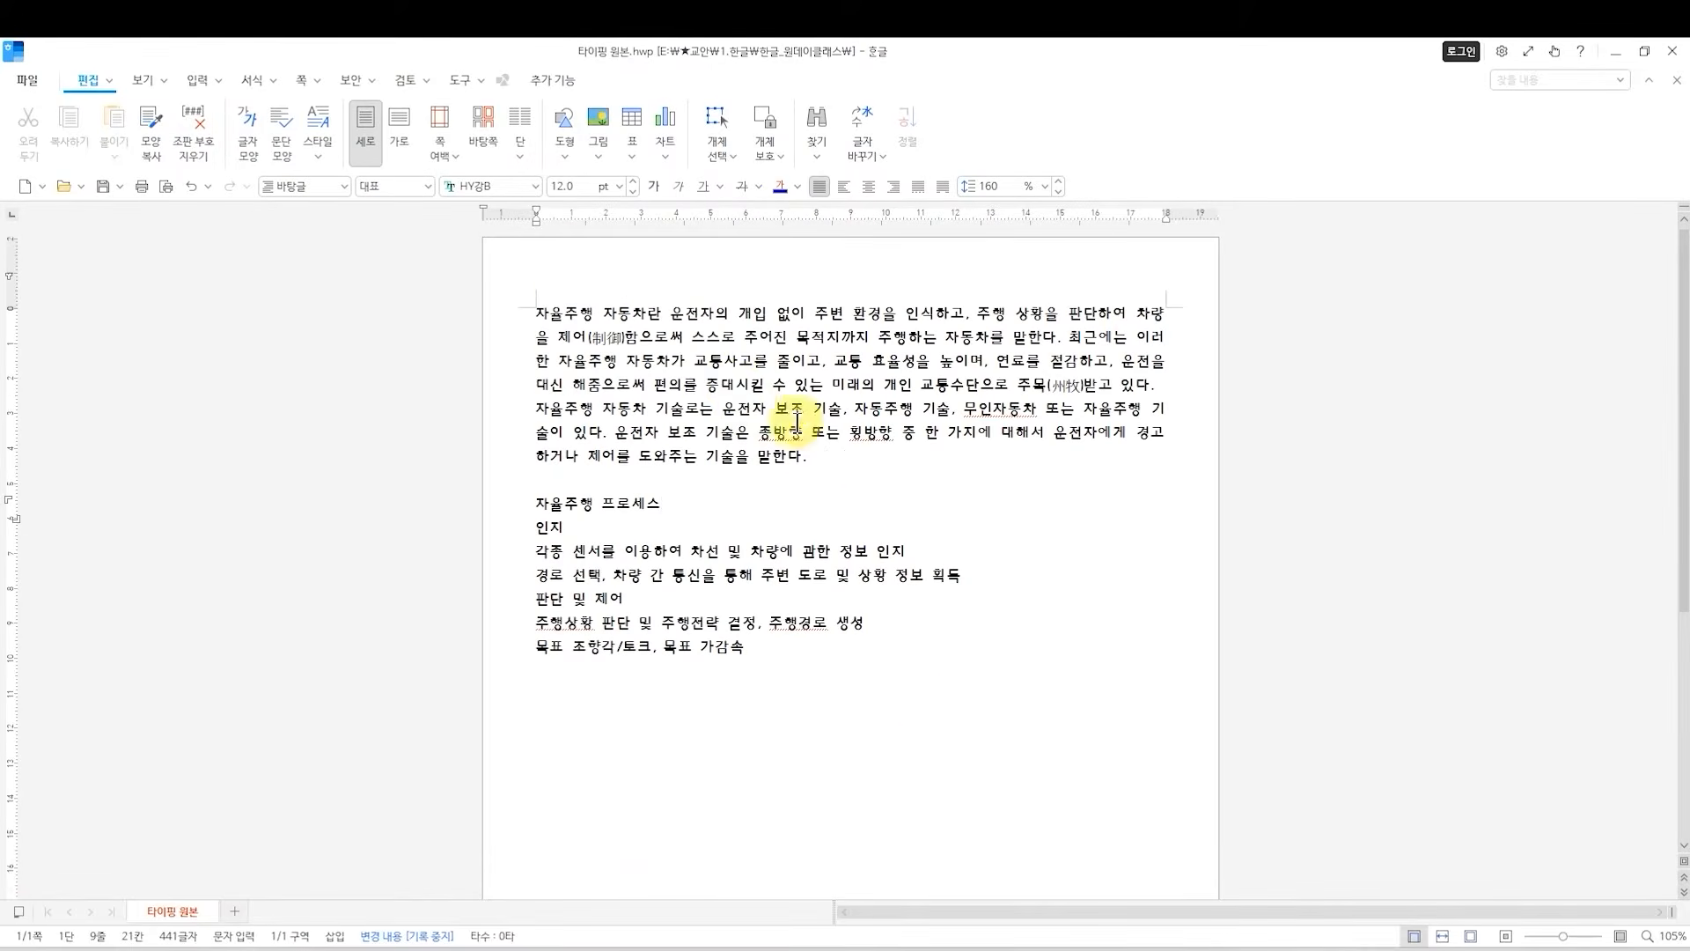
double_click(752, 367)
click(751, 367)
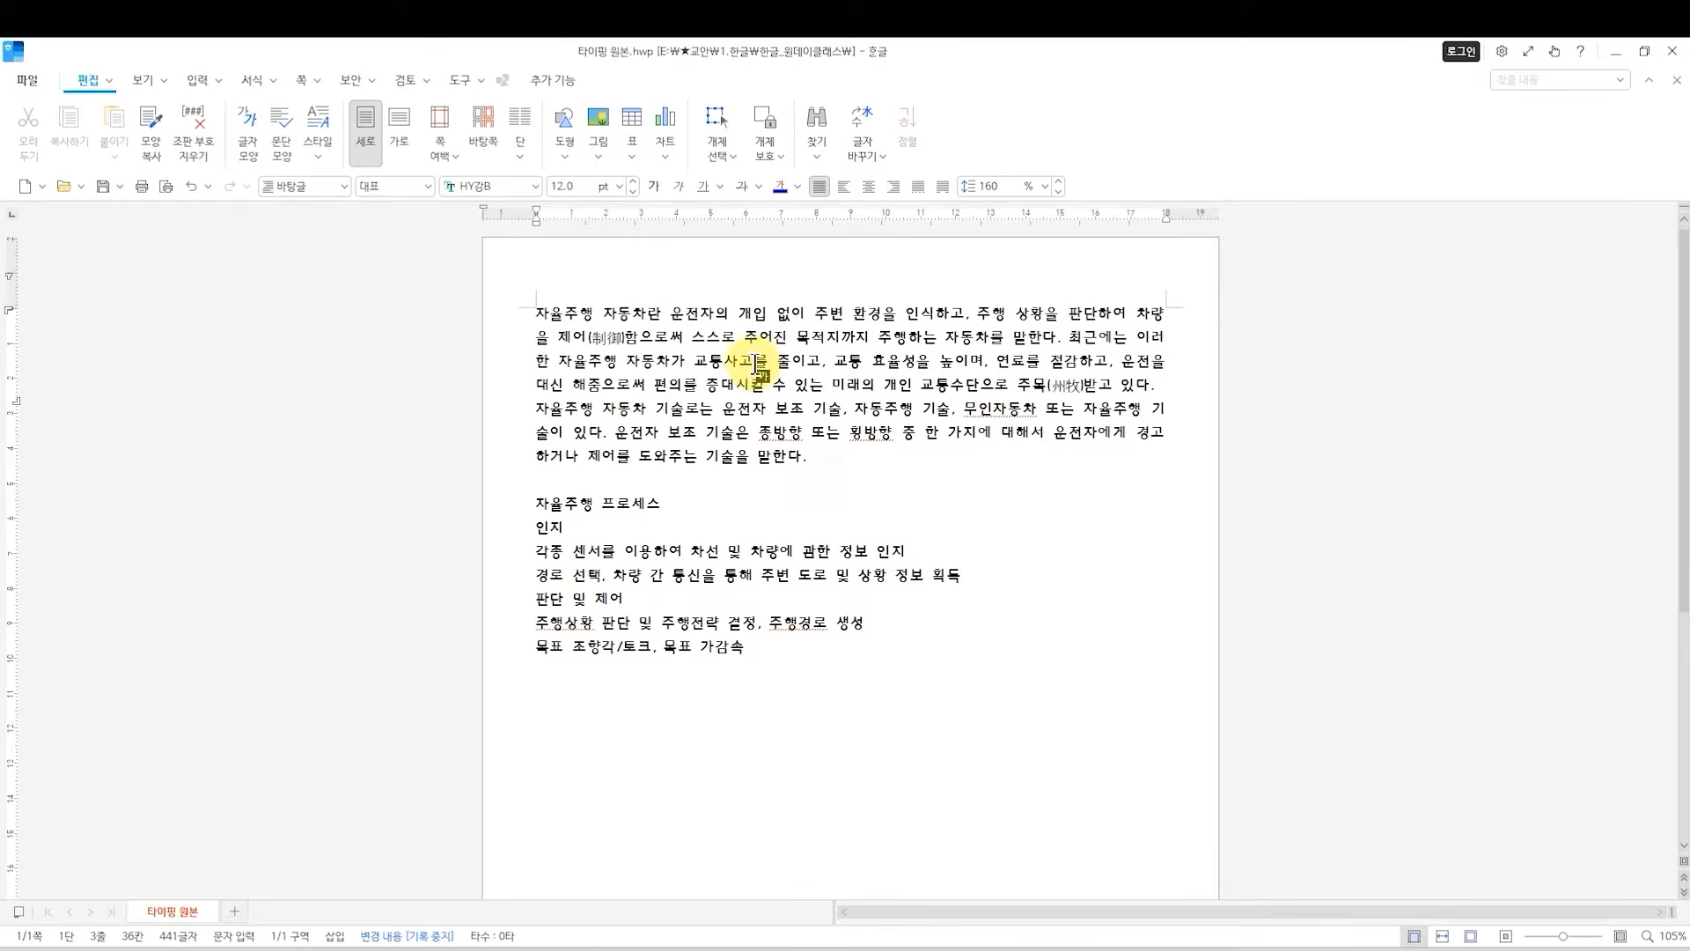
ctrl+scroll(754, 360, up, 3)
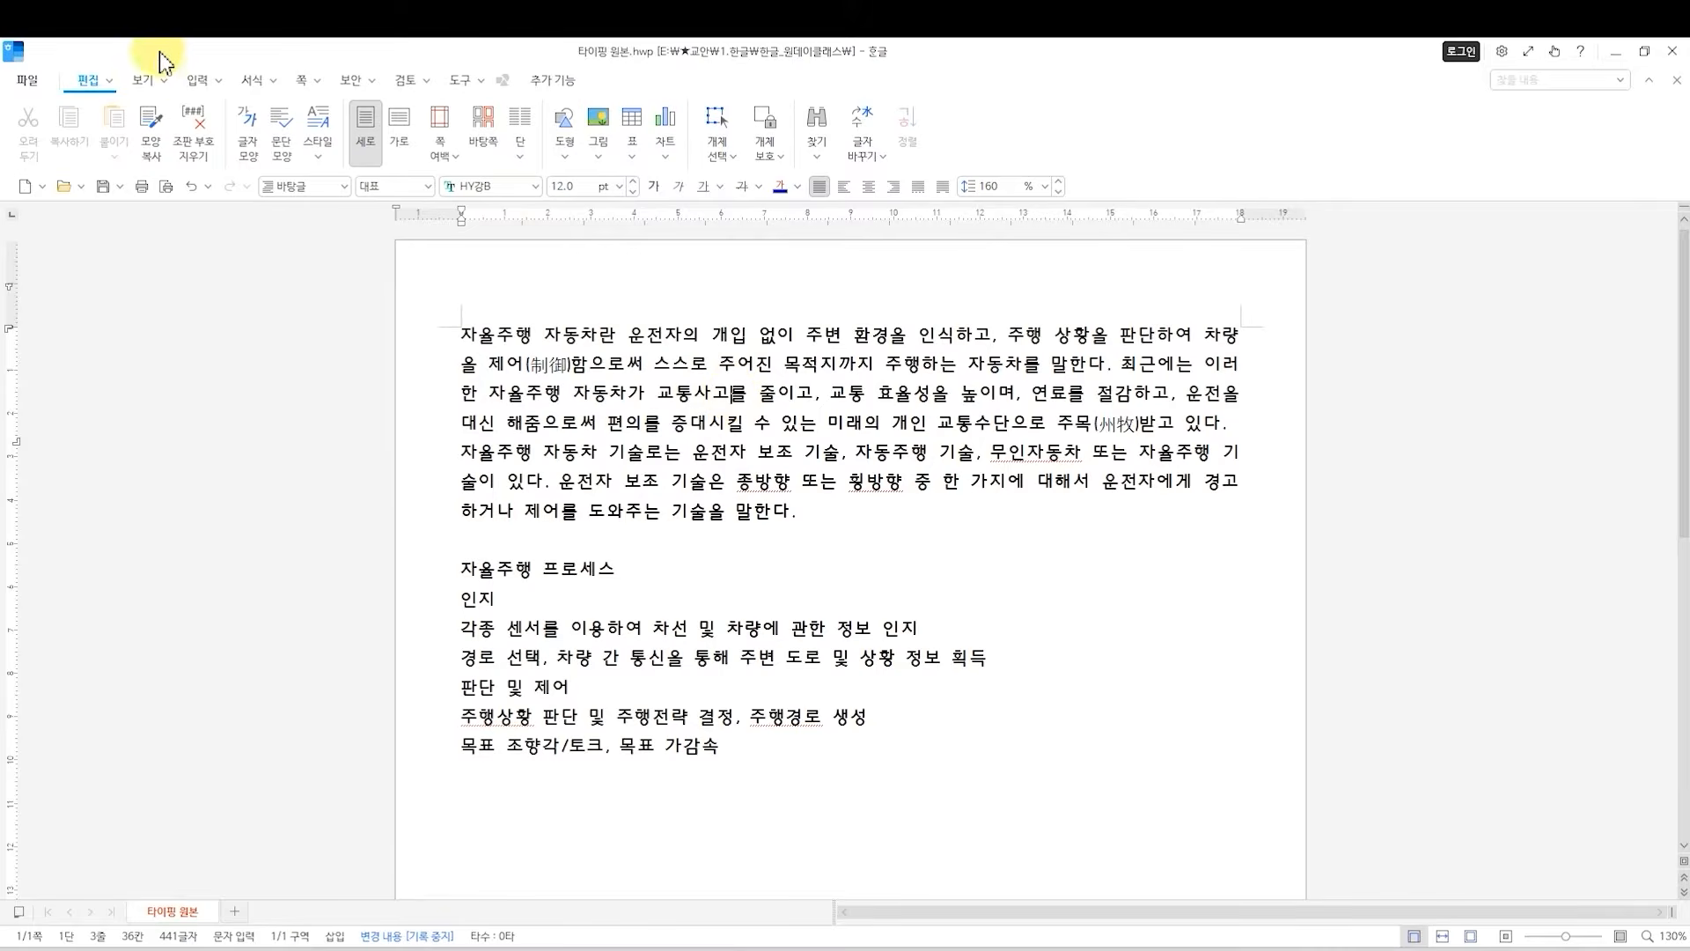
click(197, 82)
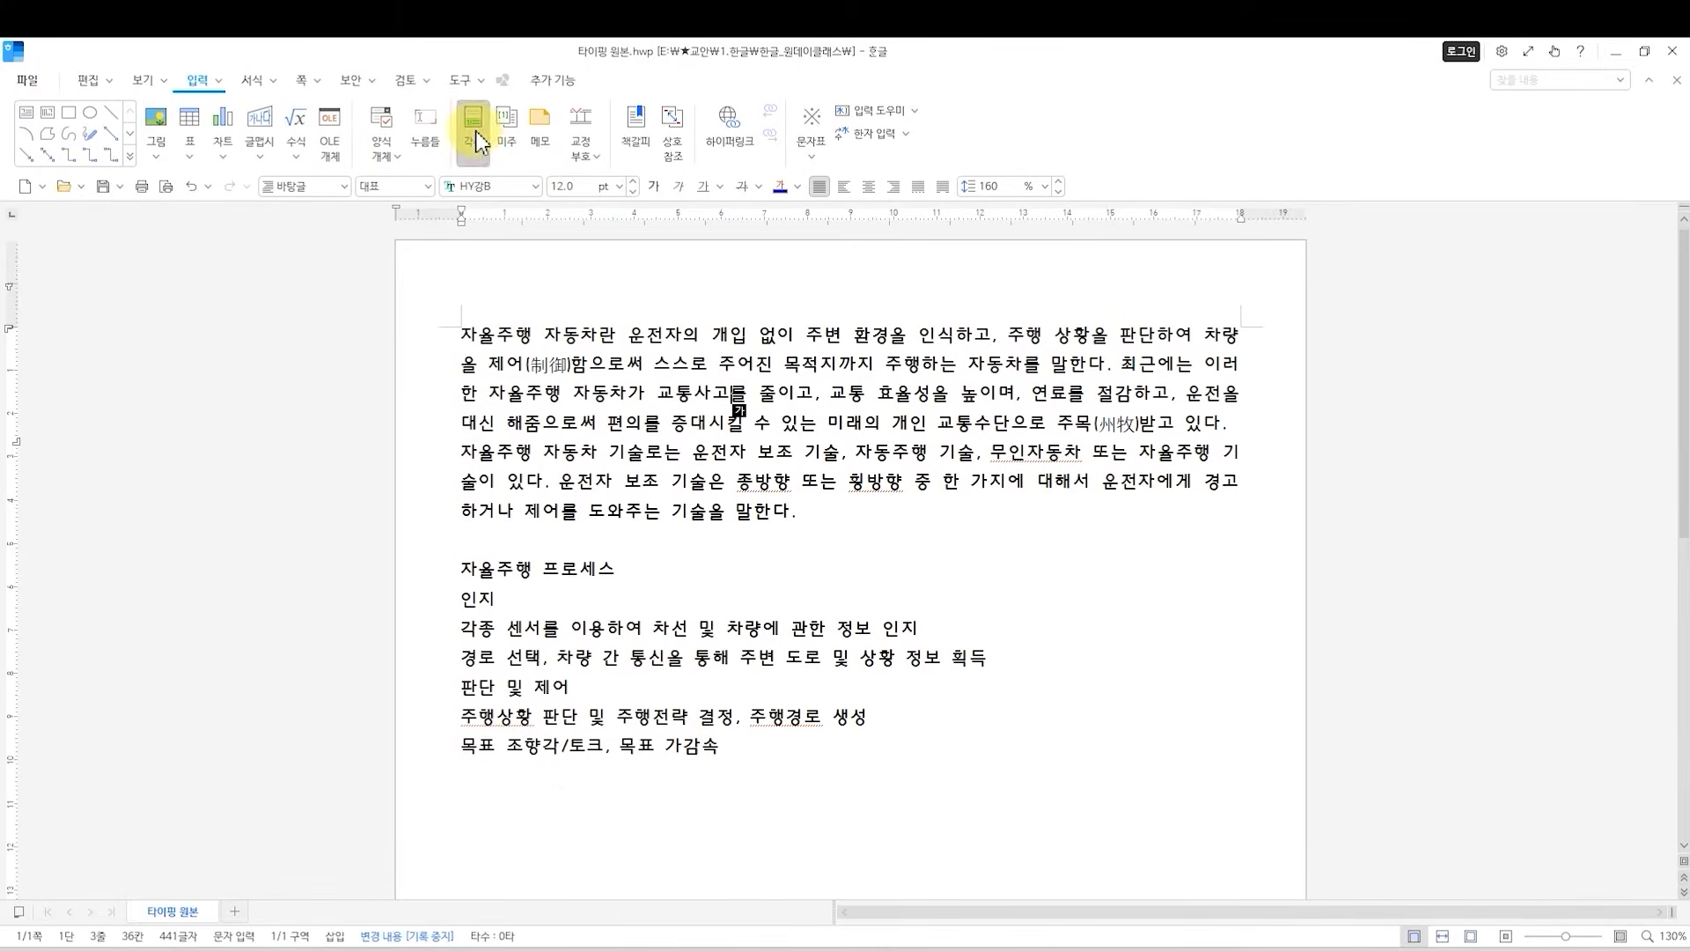
click(475, 132)
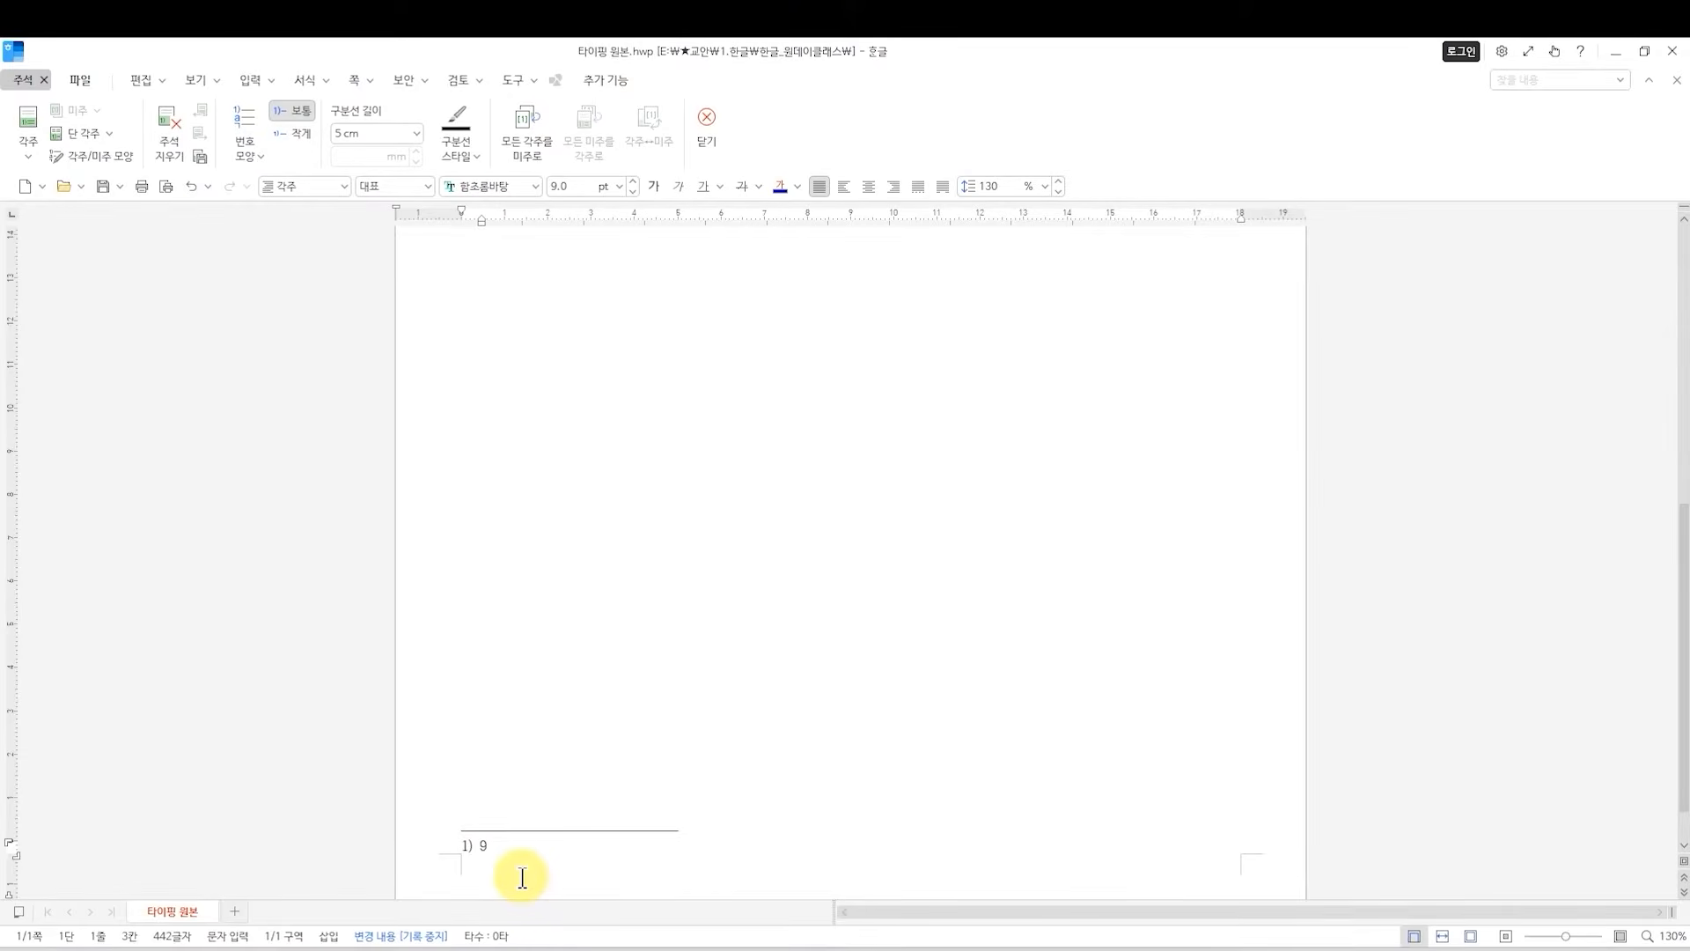
text(94%에 이르는 대부분의 교통사고는 운전자의 부주의로 인해 발생)
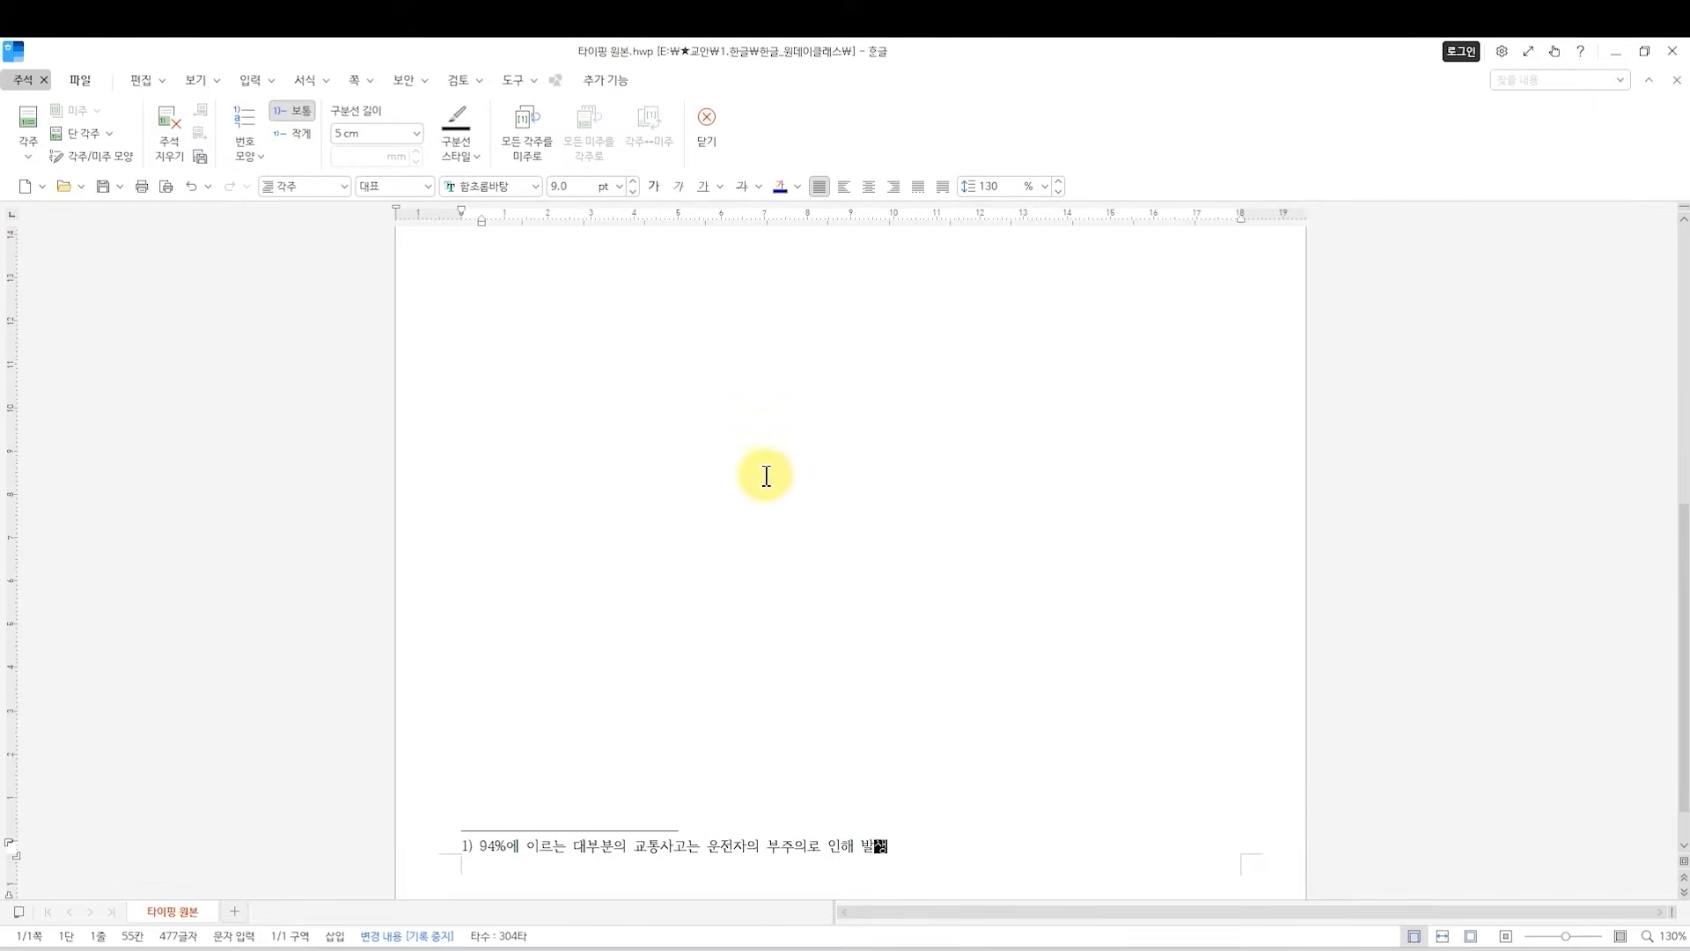
key(shift+Escape)
scroll(758, 566, up, 3)
click(664, 482)
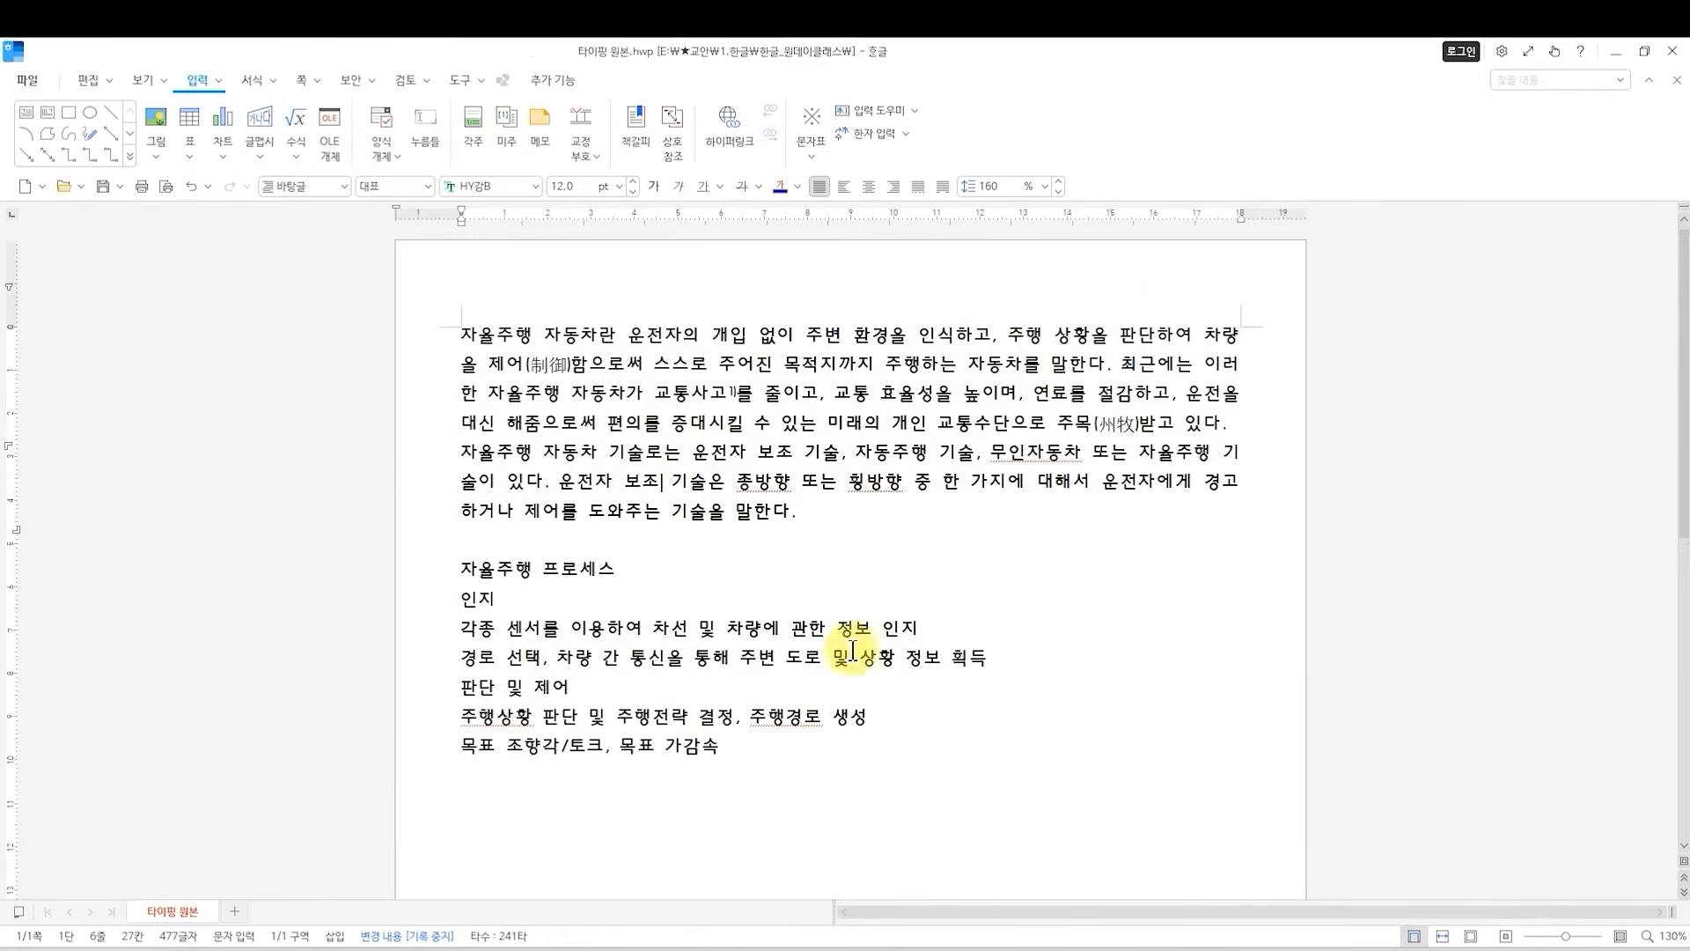
scroll(818, 669, down, 5)
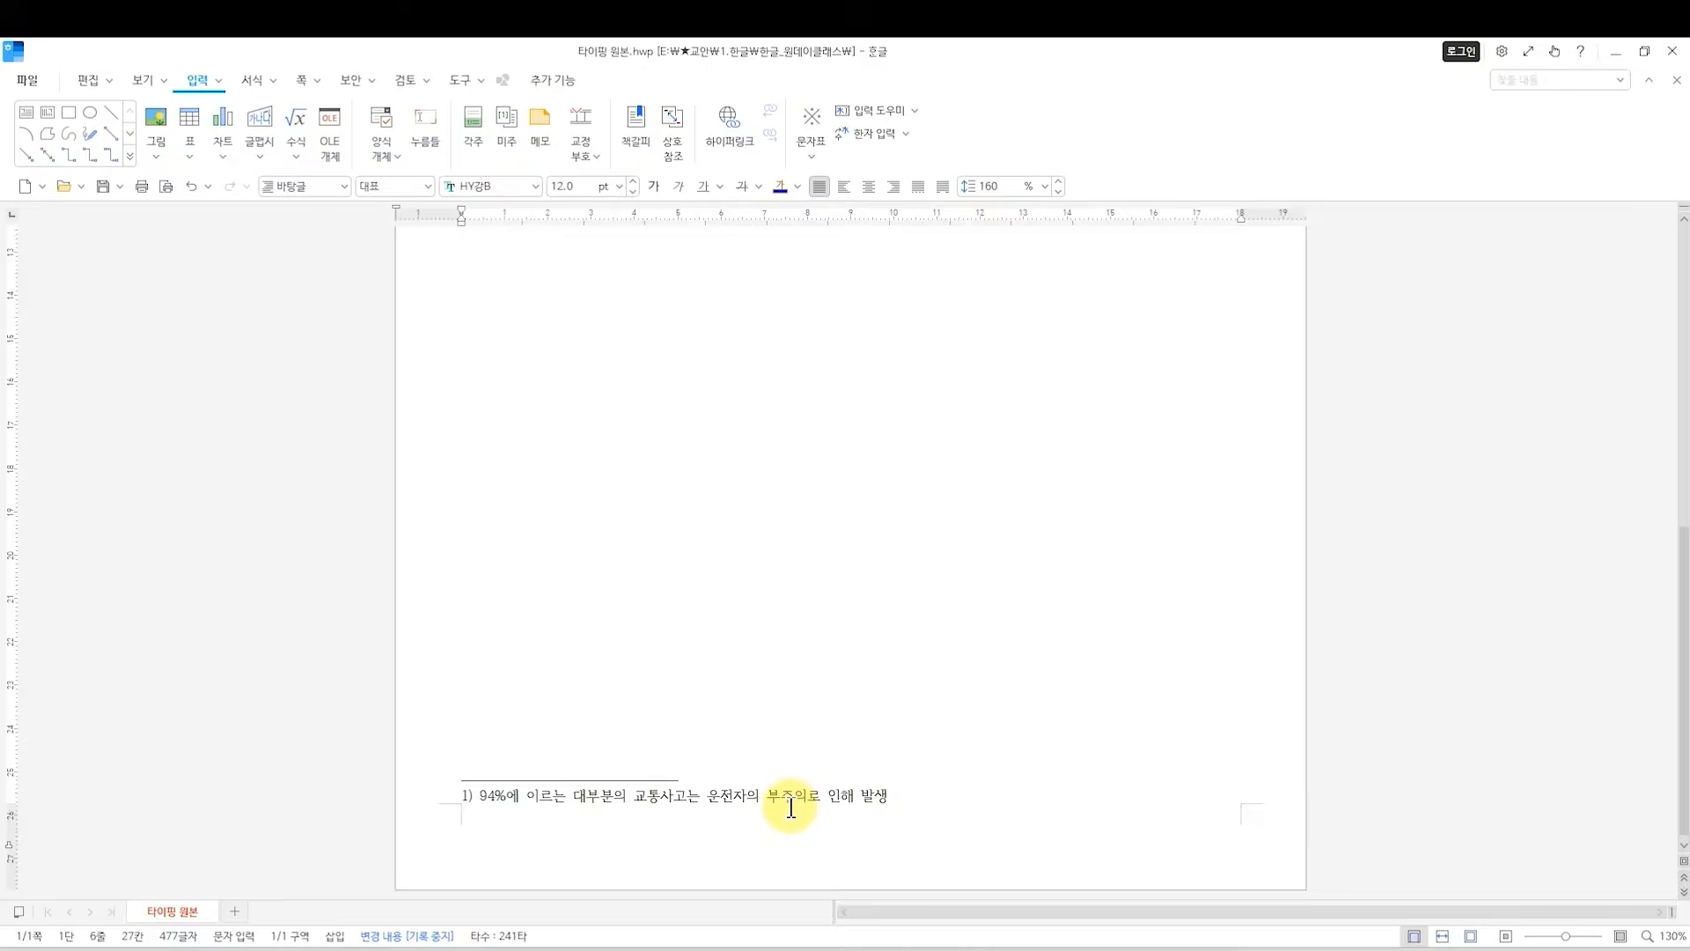
scroll(791, 808, up, 6)
click(737, 398)
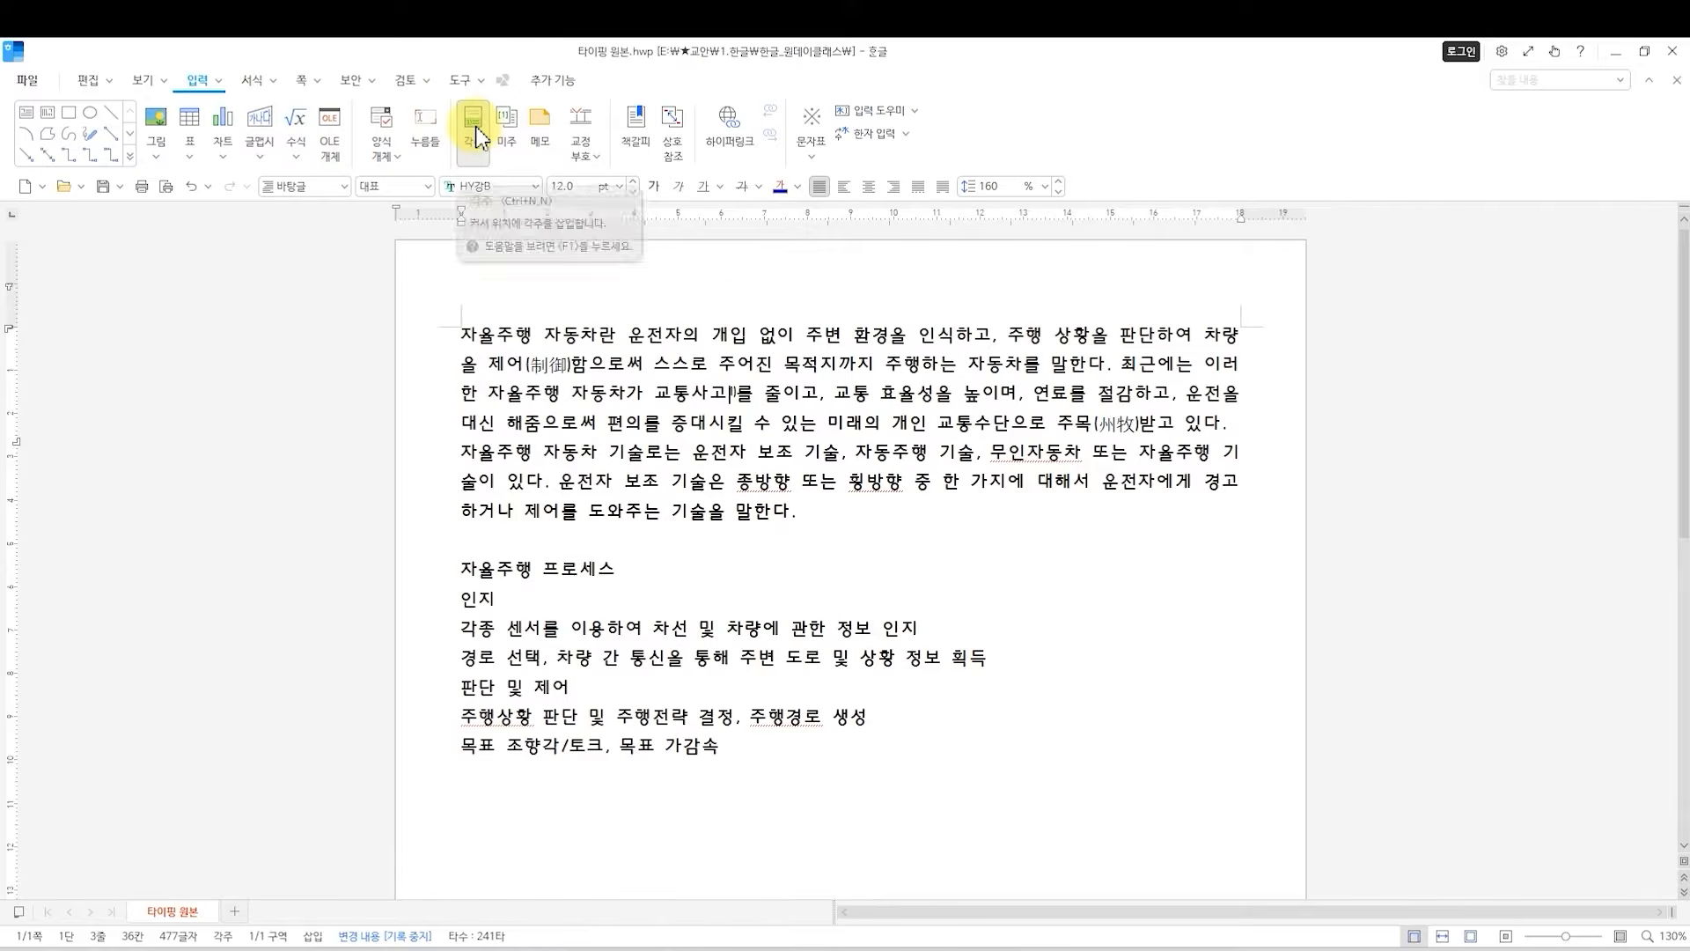
click(626, 424)
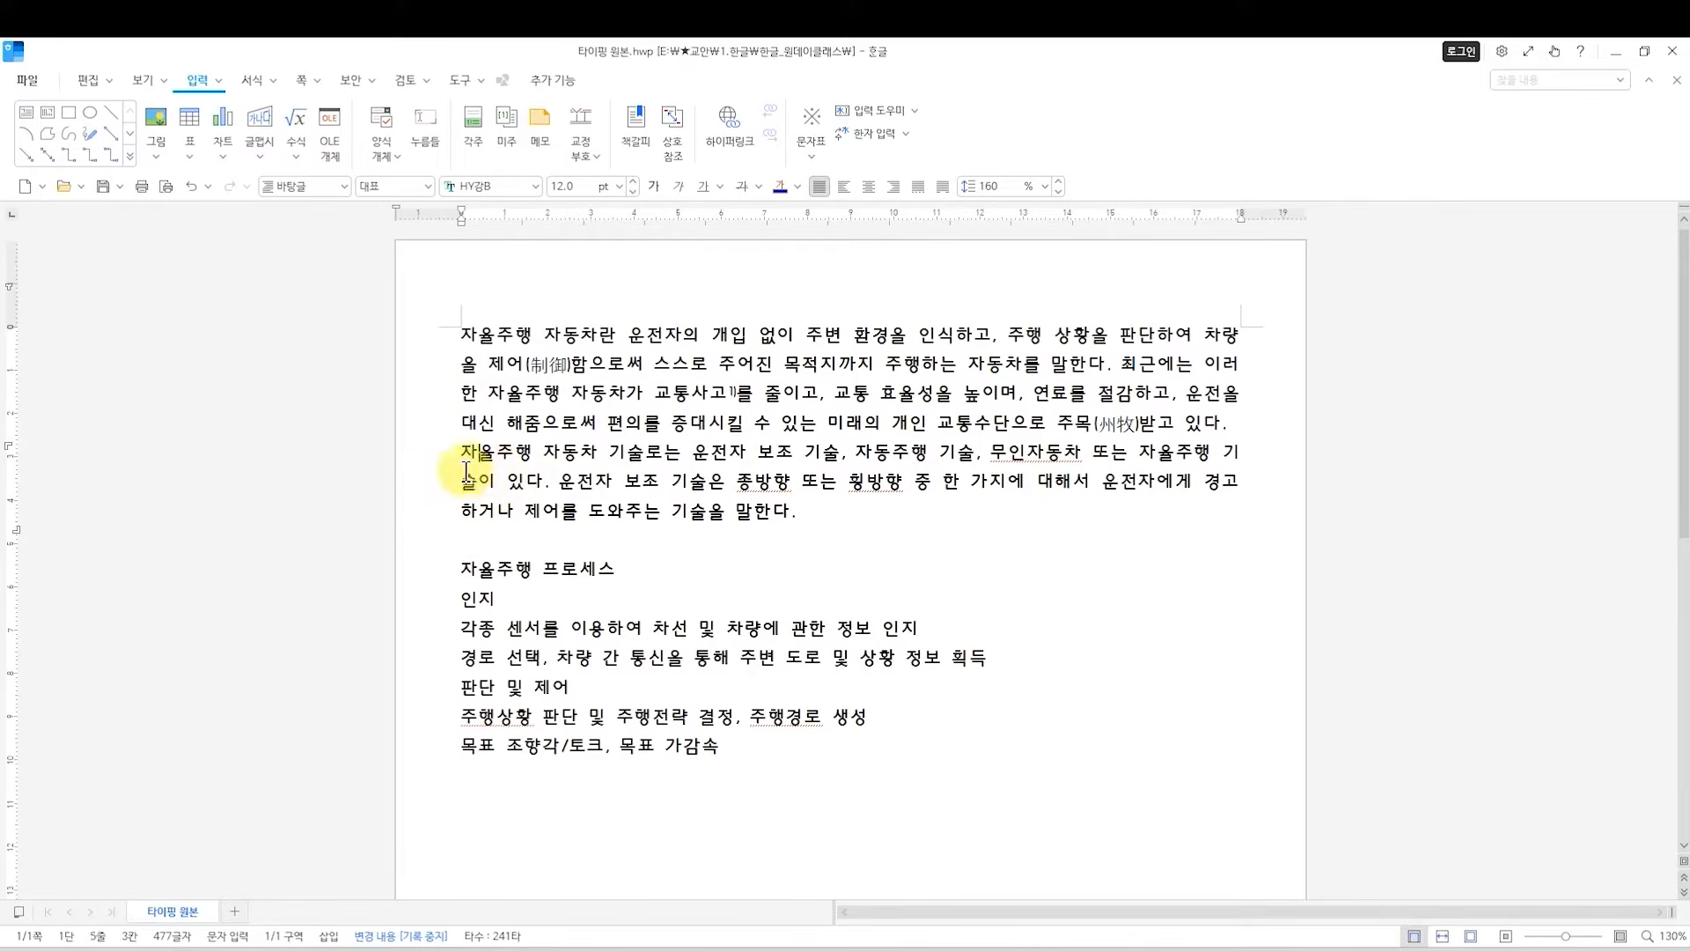
Try to indent the second paragraph by inserting two spaces before its first word, and undo it.
drag(460, 334, 1239, 435)
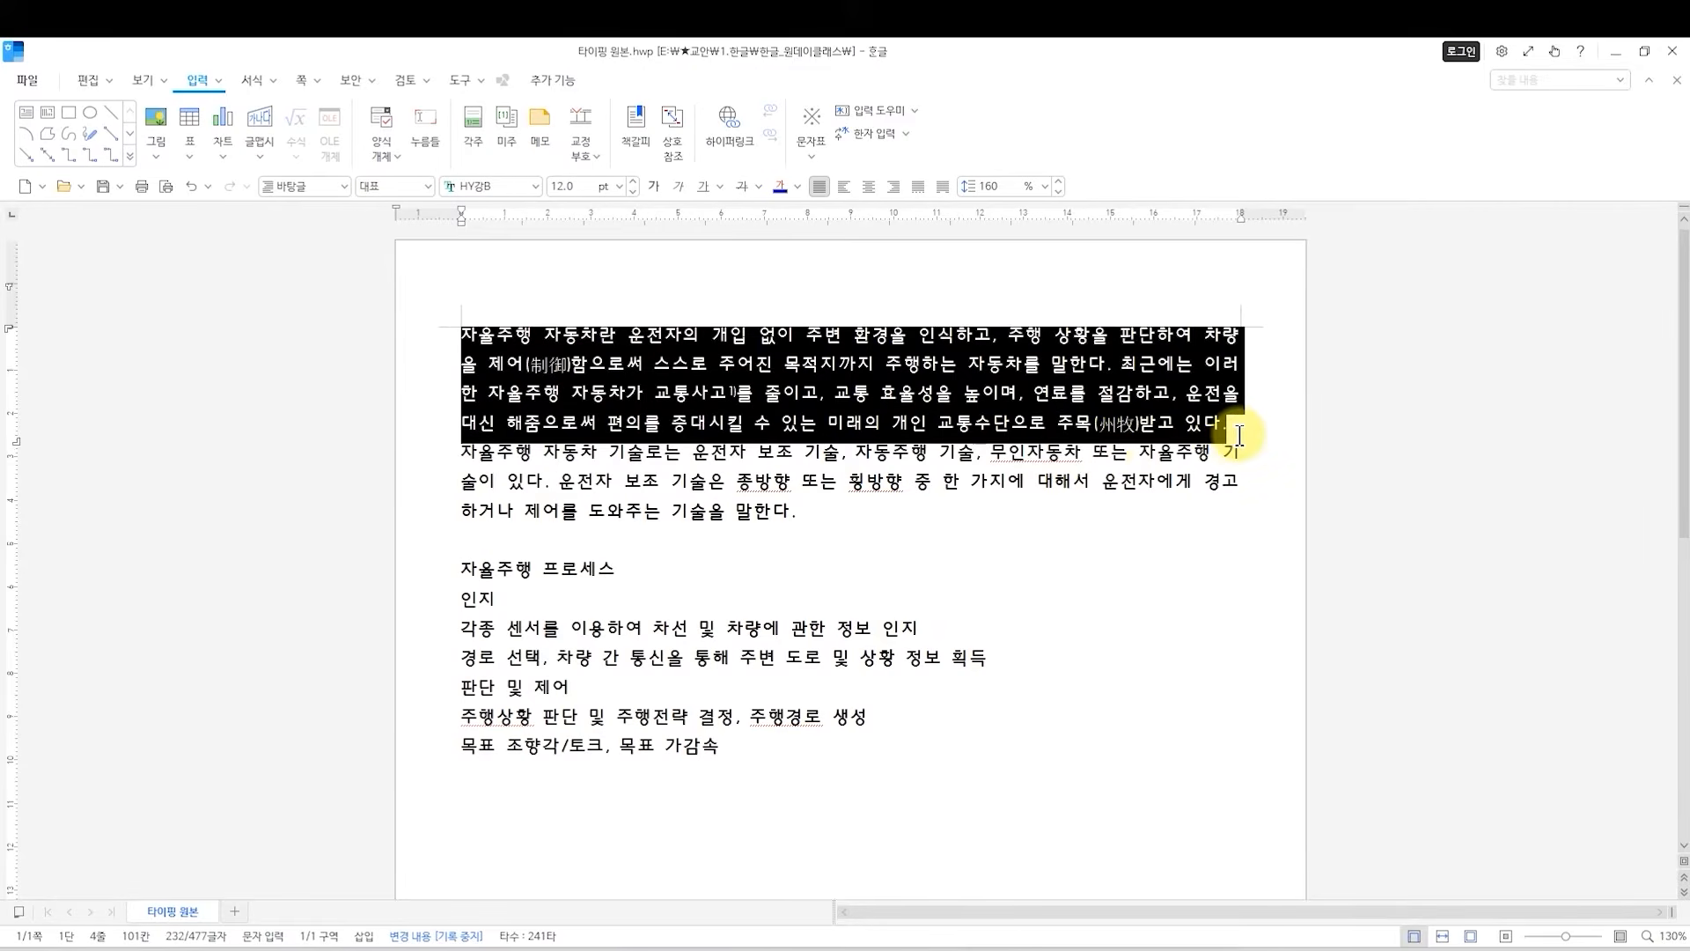
click(455, 453)
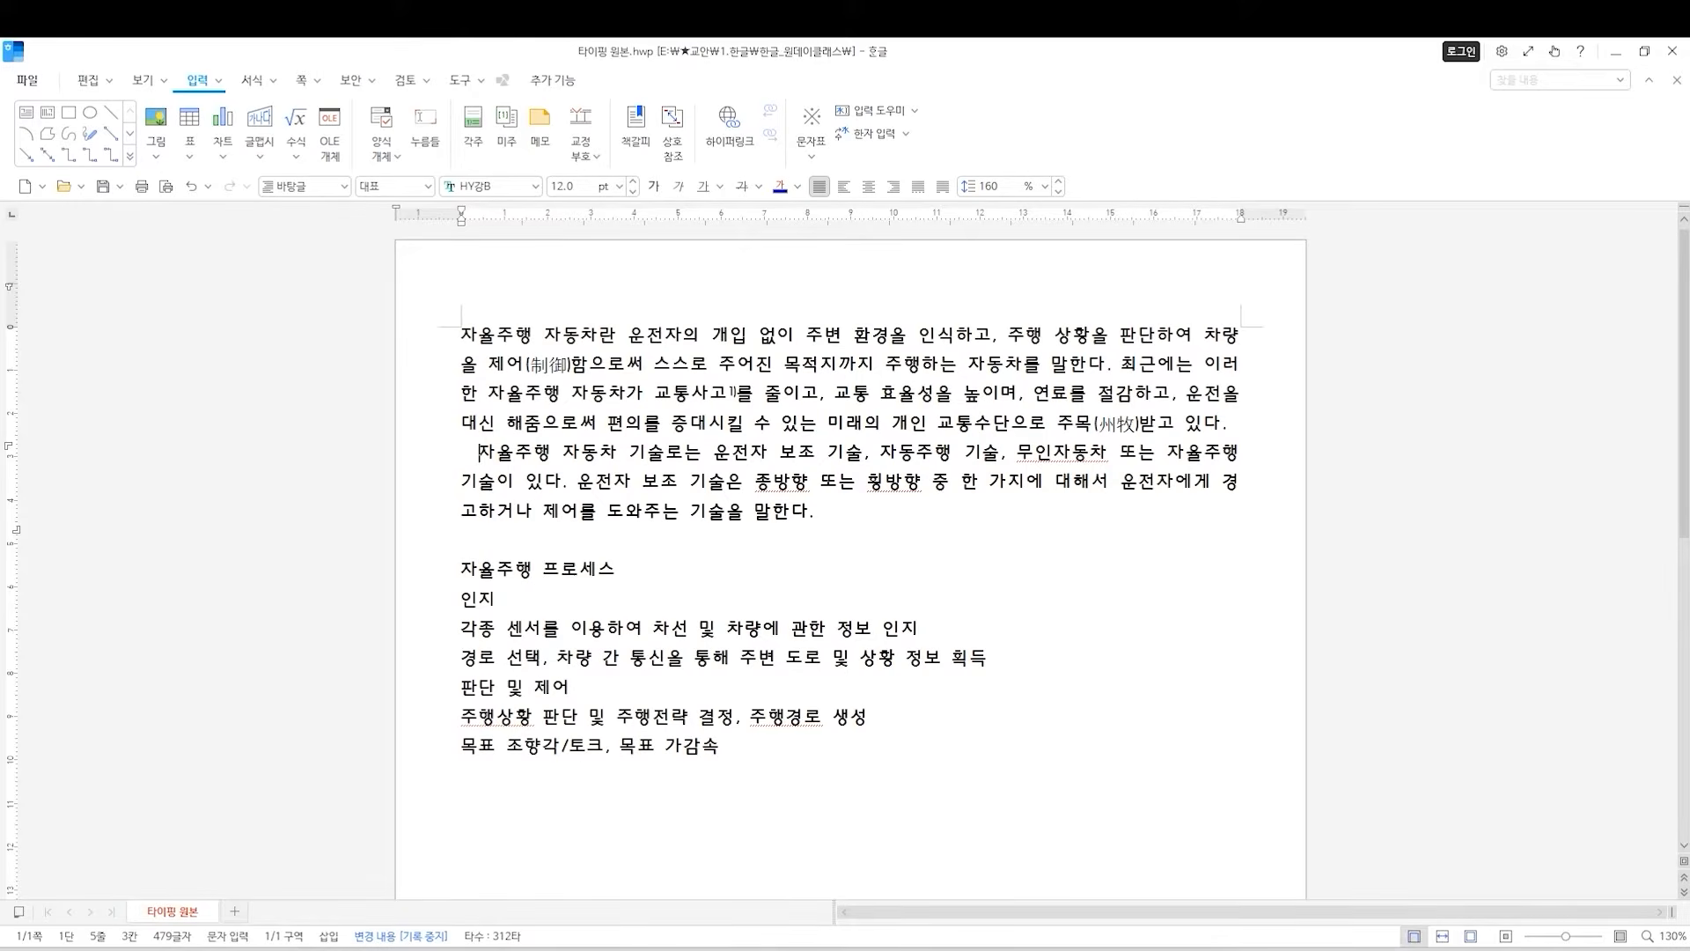
key(ctrl+z)
key(ctrl+z)
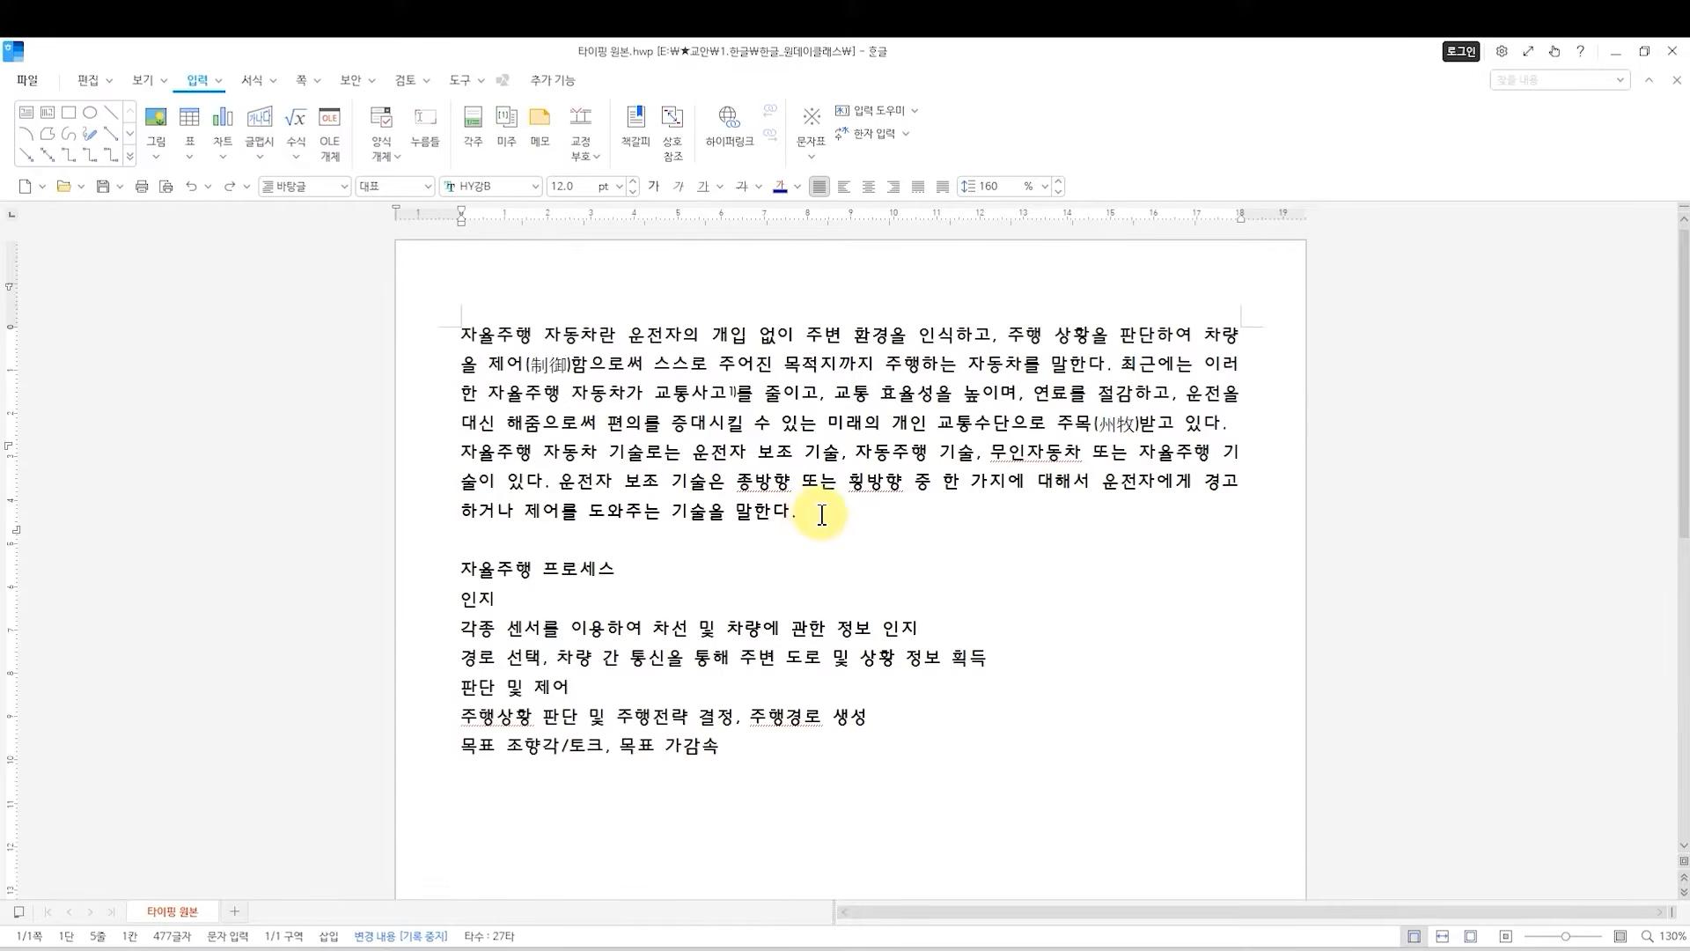
Apply a 10 pt first-line indent (들여쓰기) to the second paragraph through its paragraph shape settings.
drag(804, 512, 419, 454)
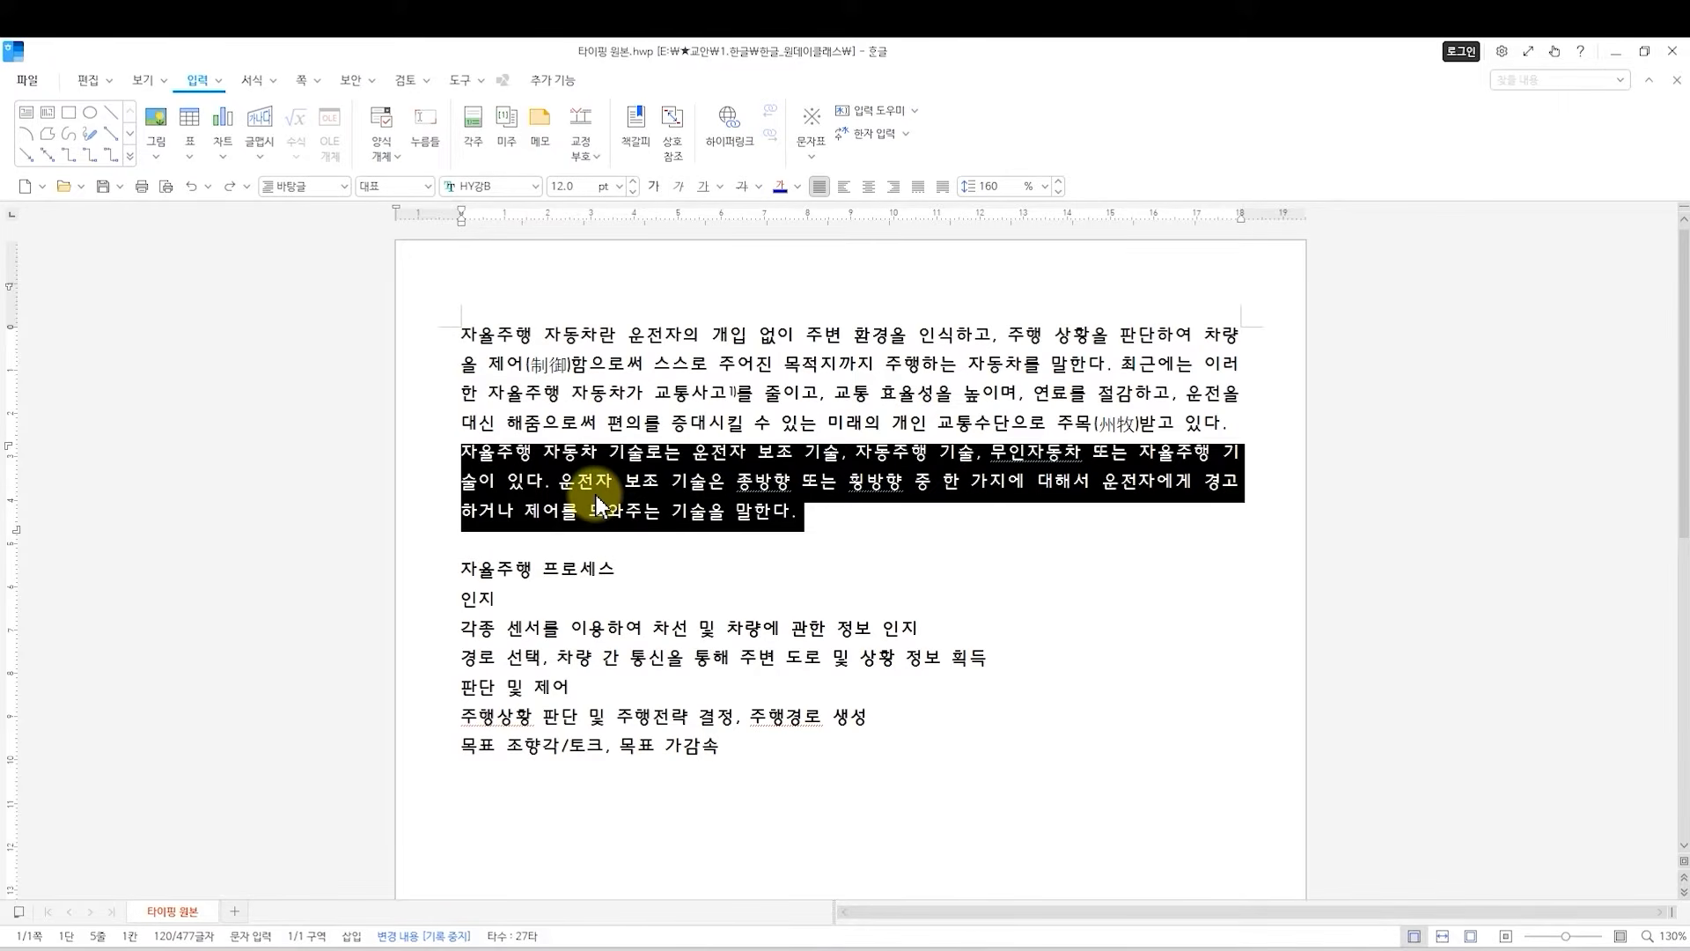
key(alt+t)
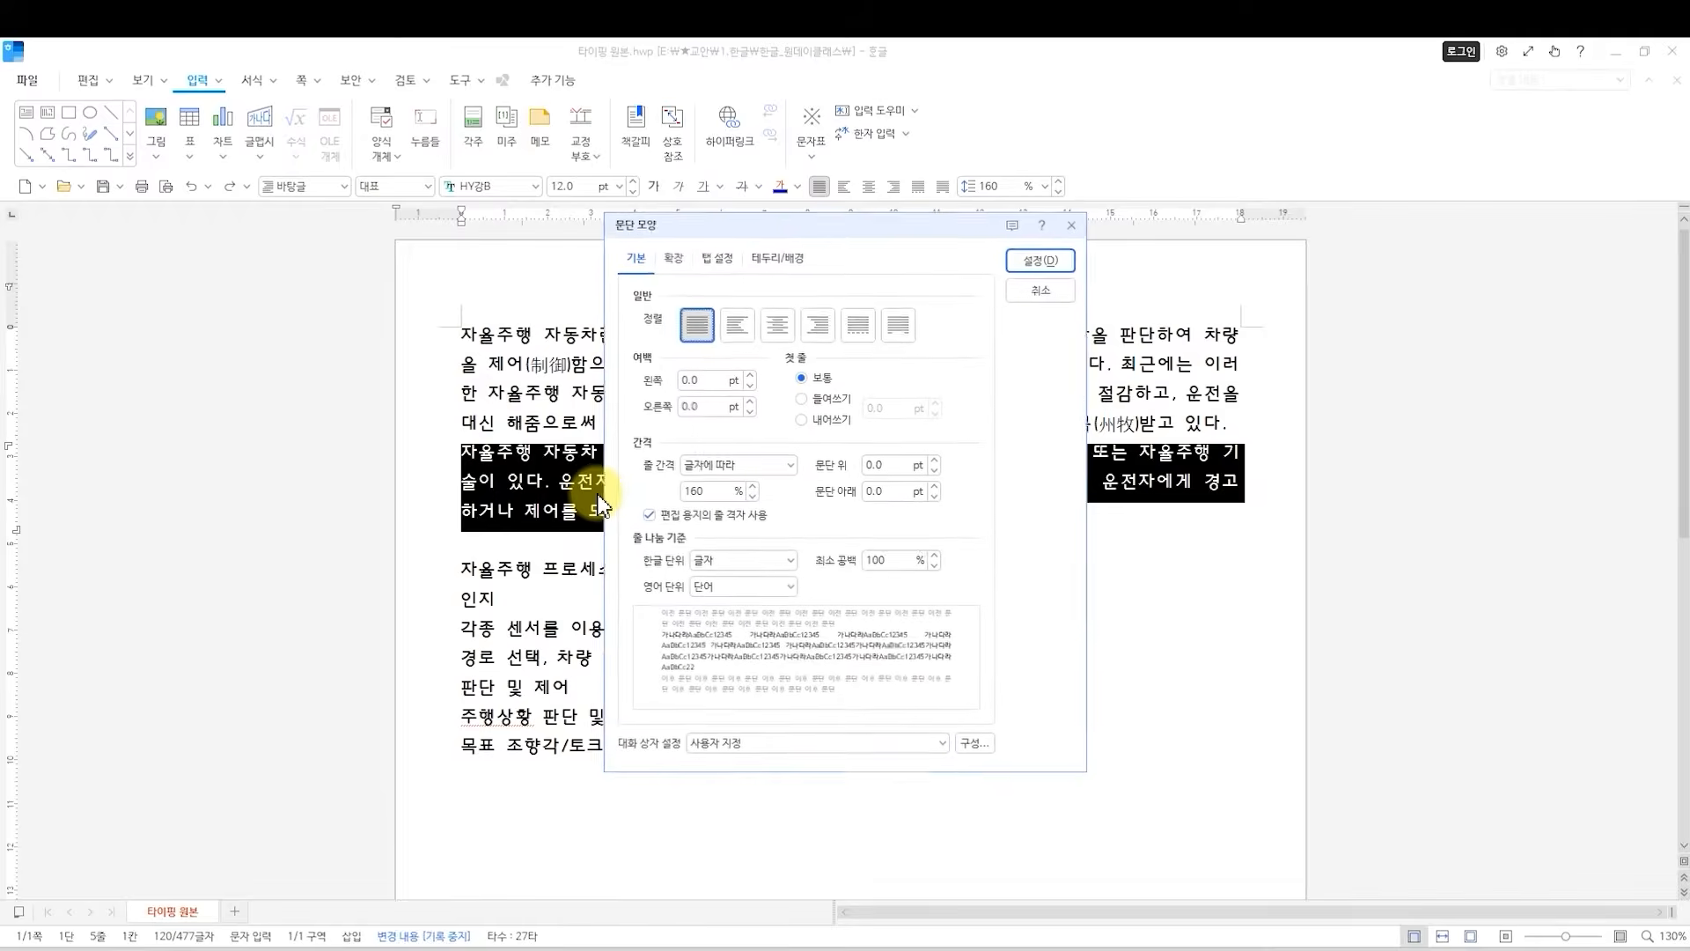
key(alt)
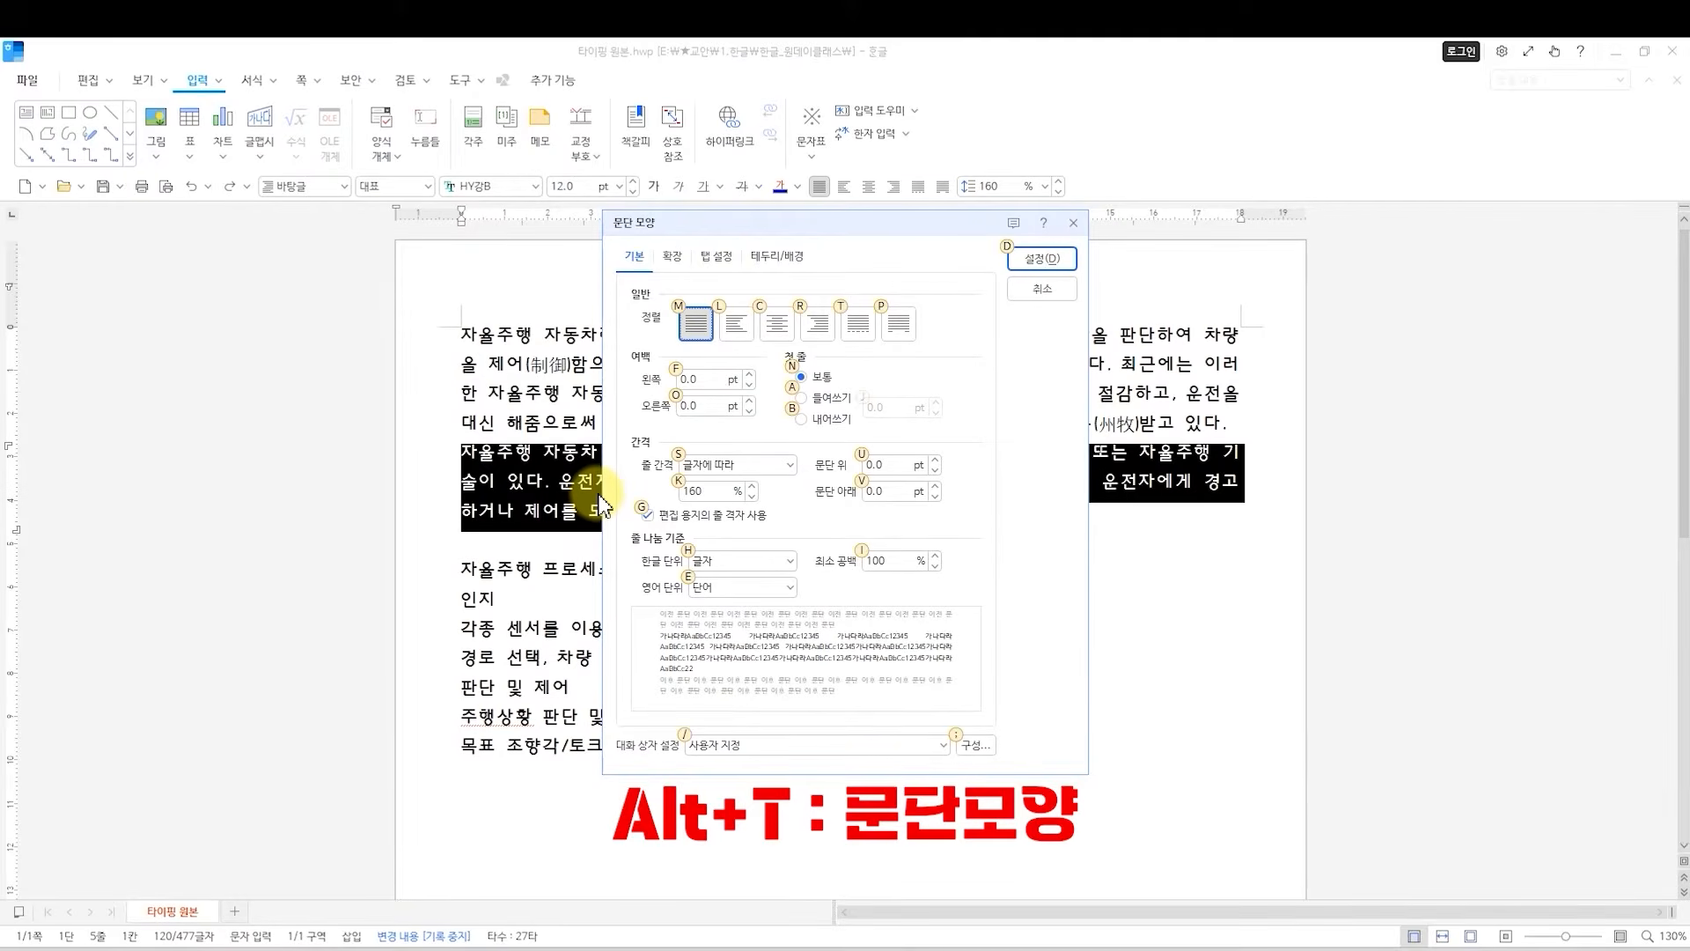
click(1017, 294)
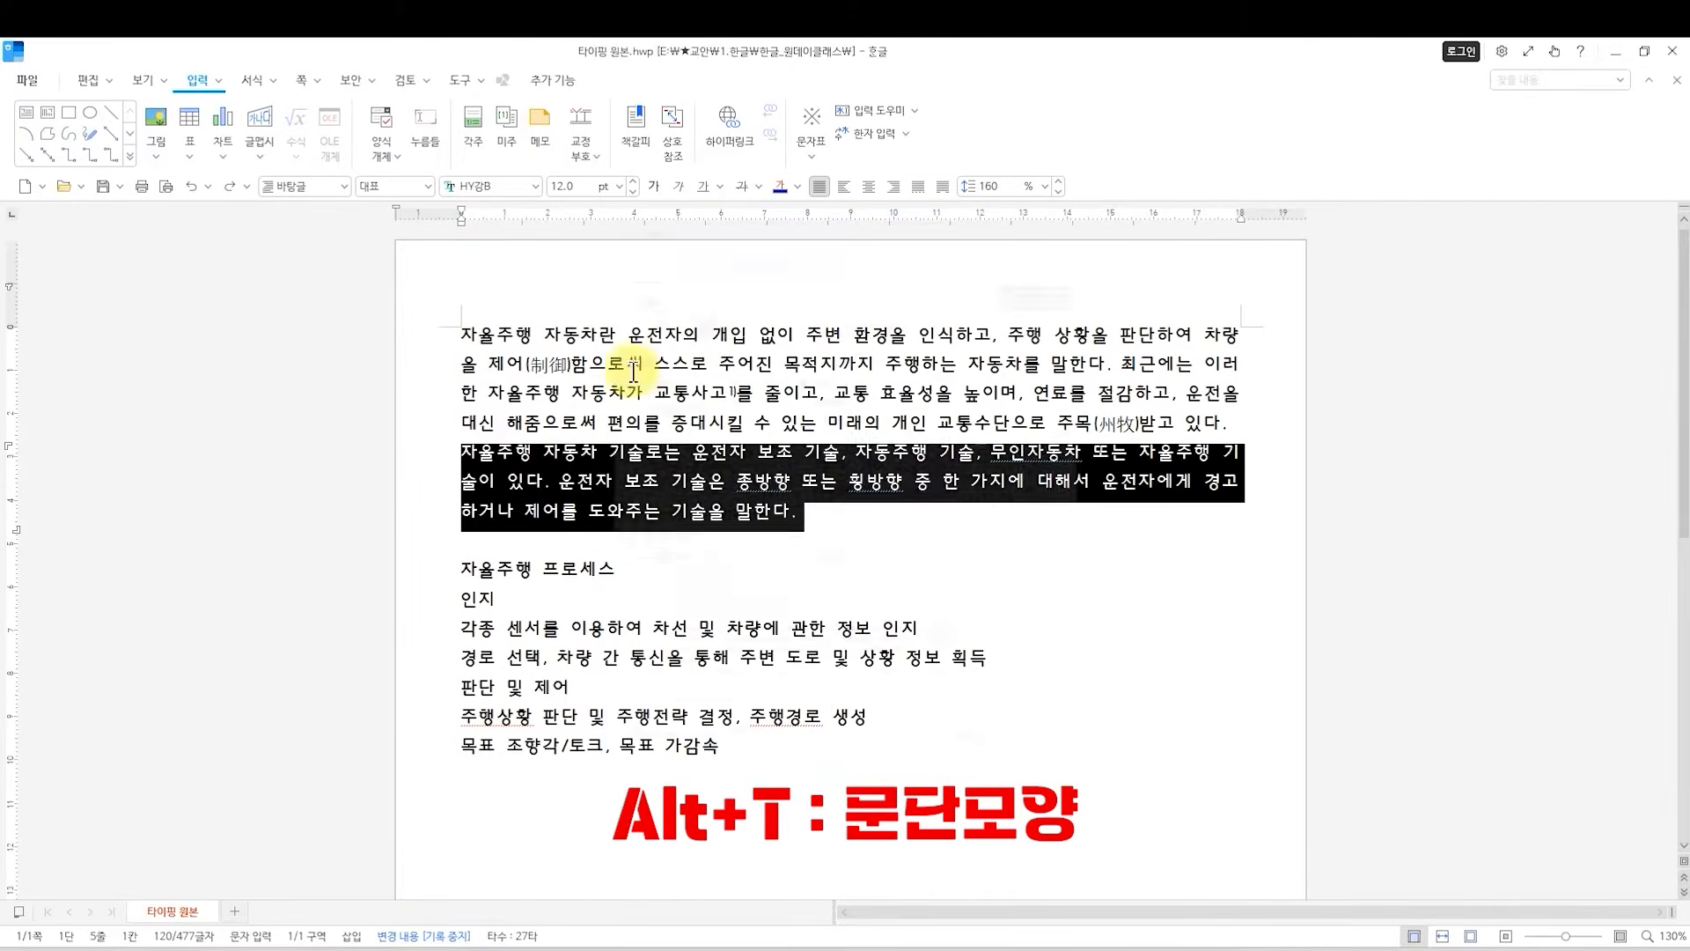
right_click(569, 485)
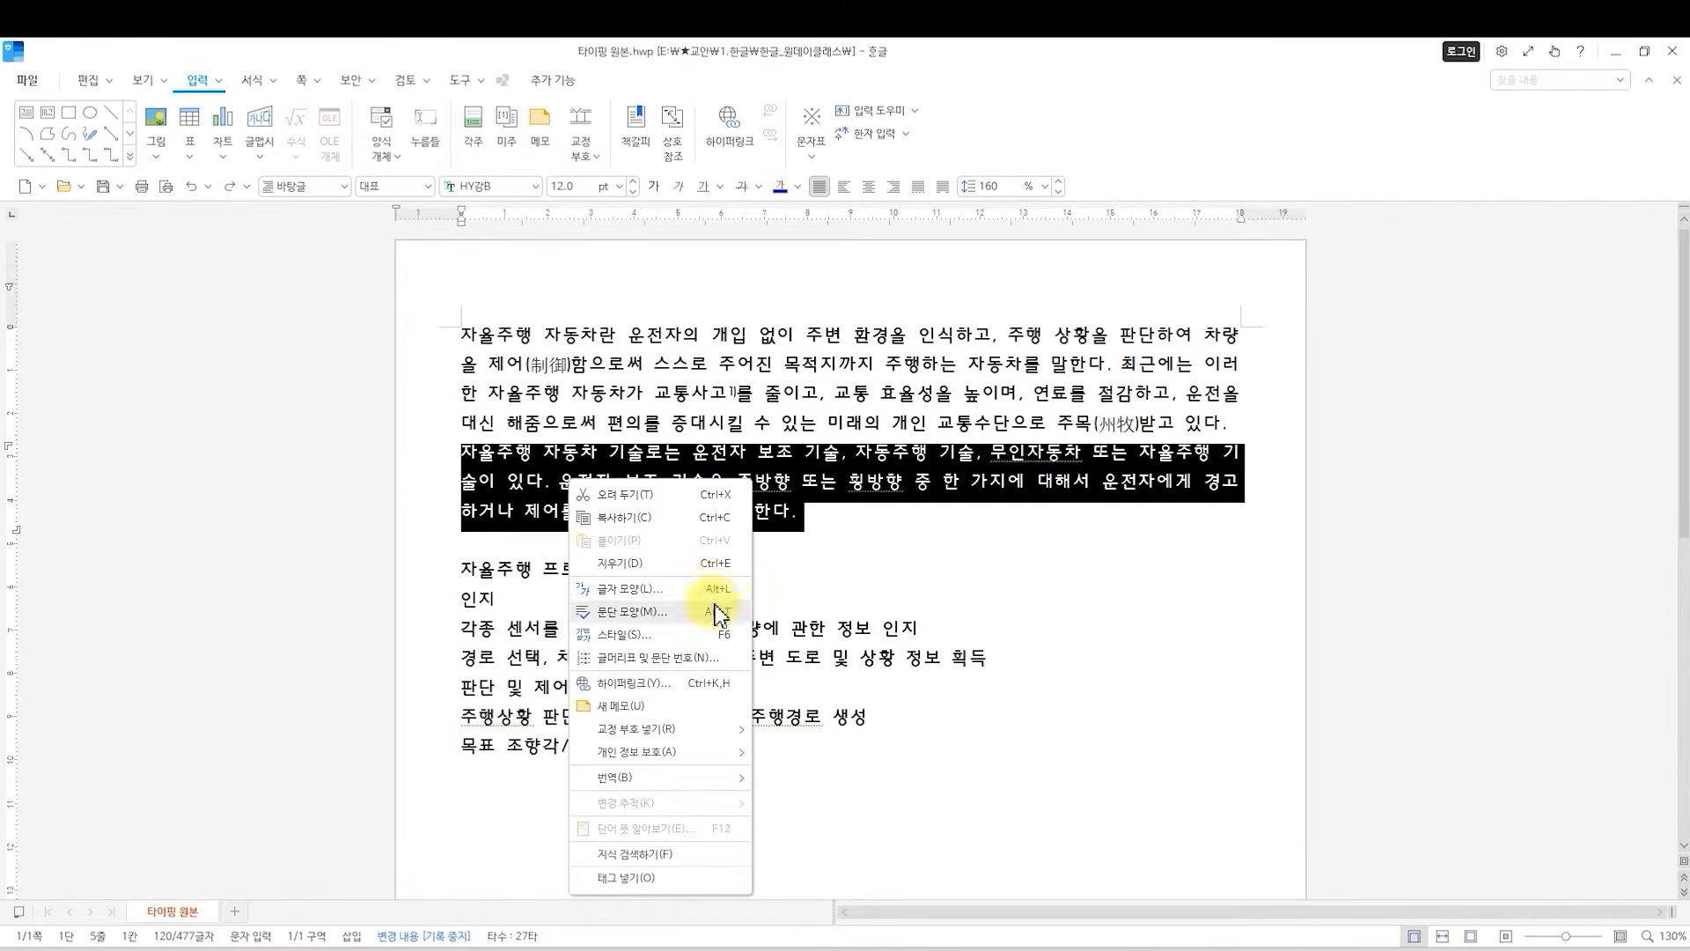
click(604, 622)
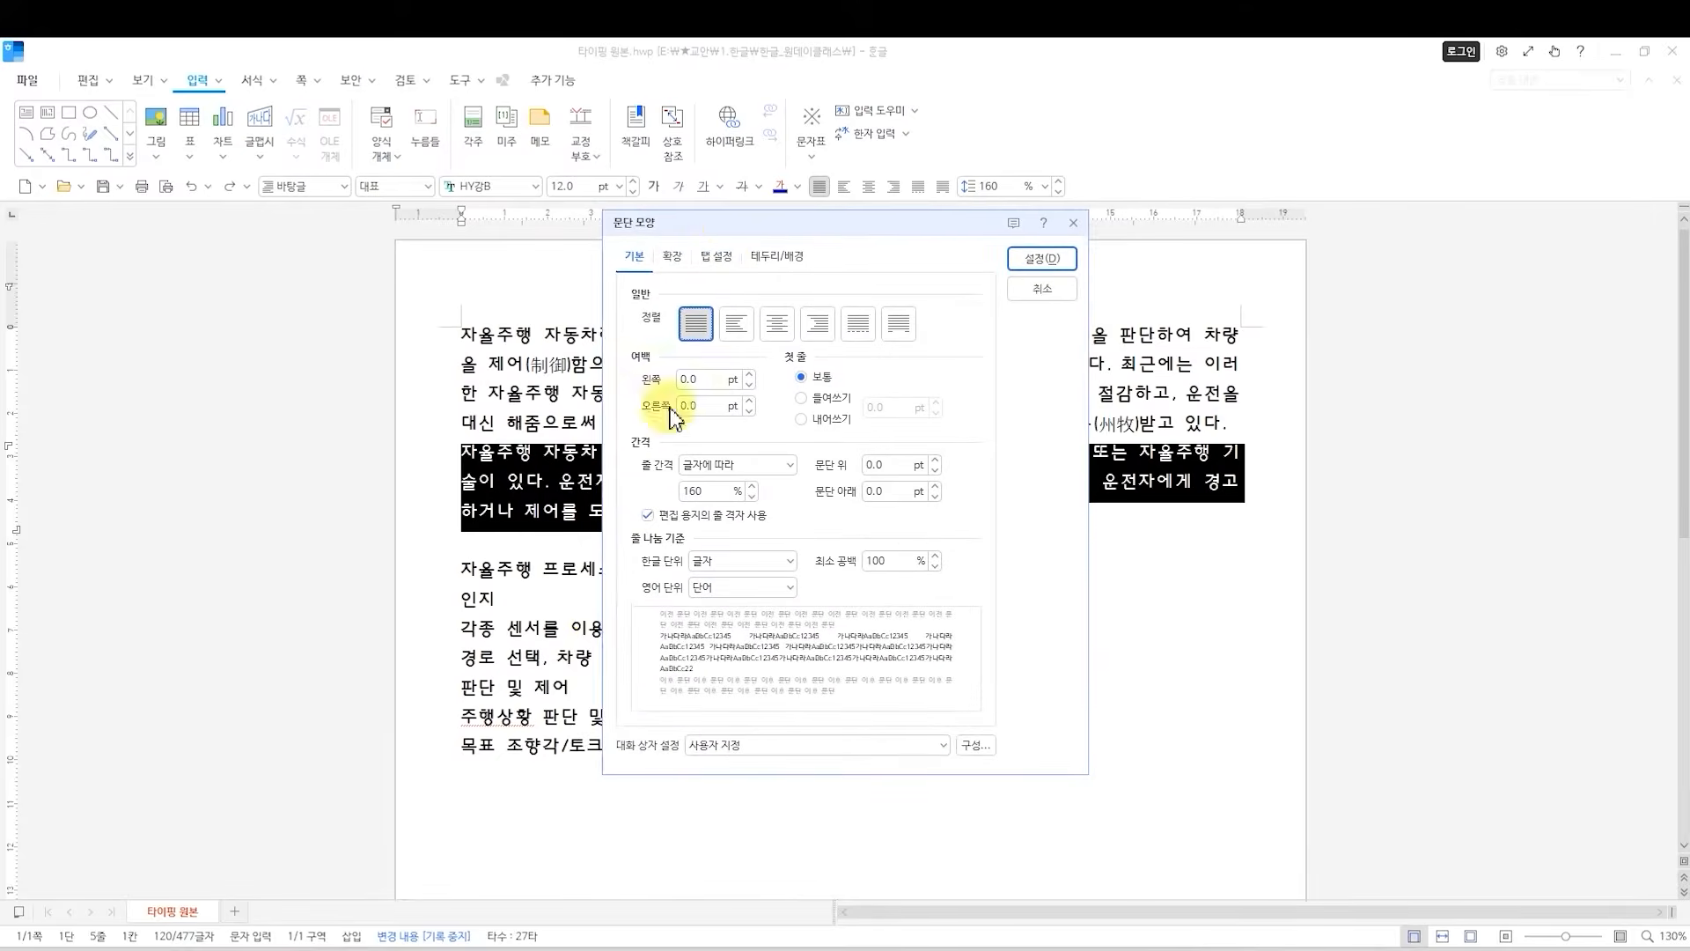
drag(702, 218, 714, 279)
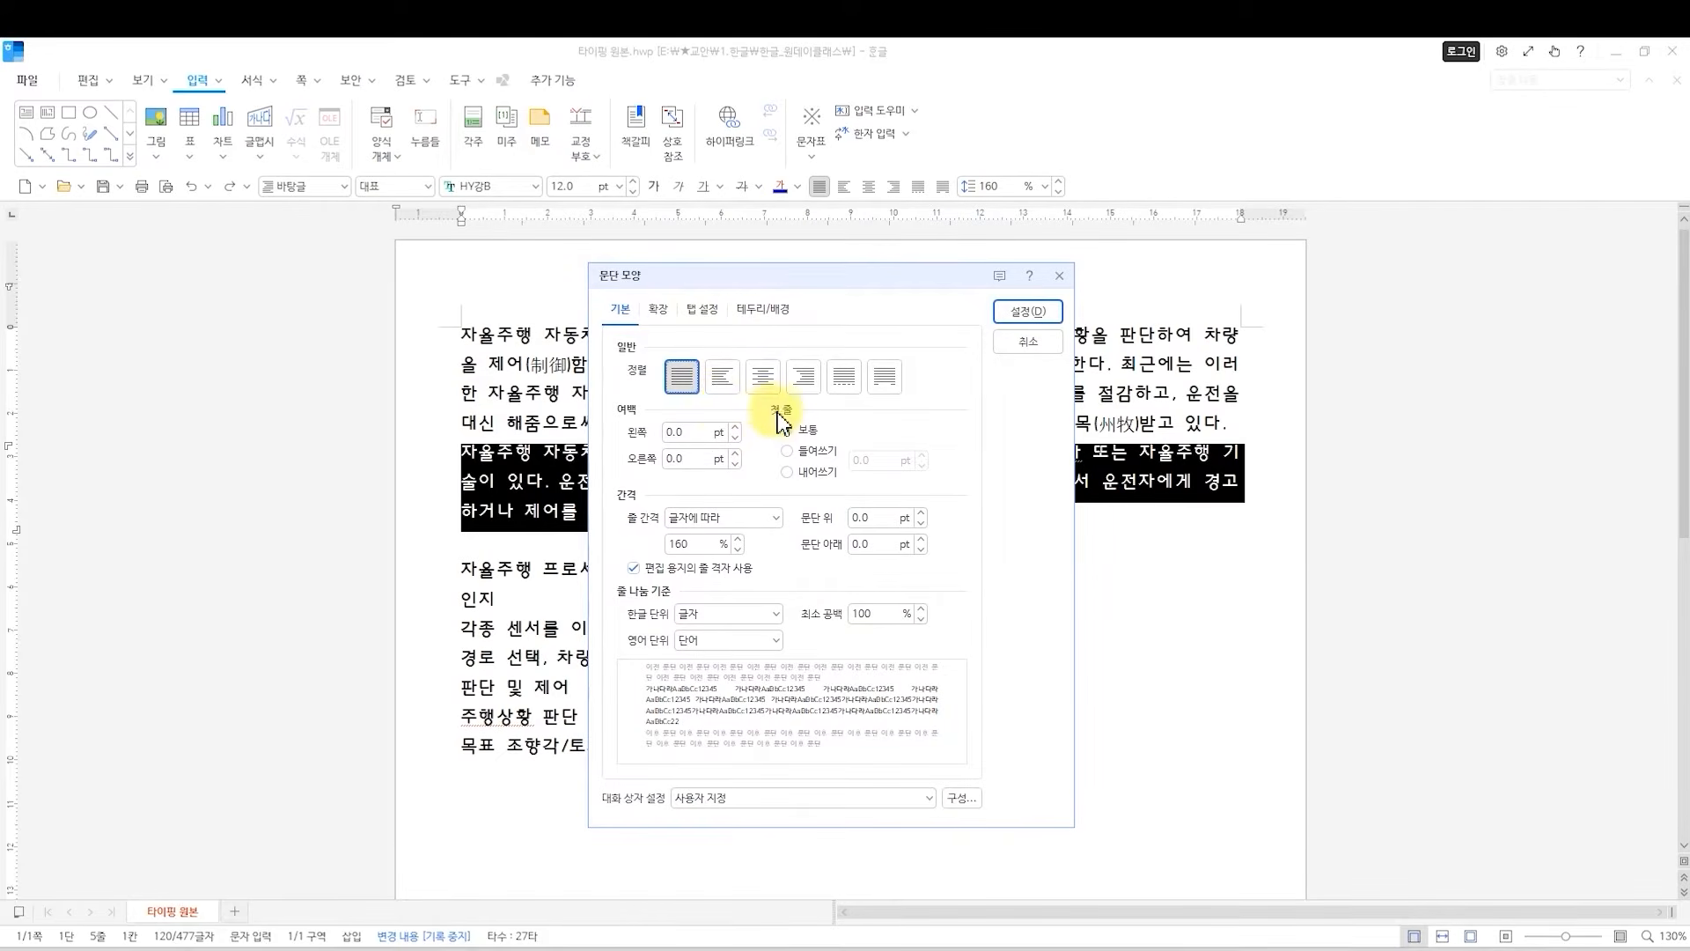
click(812, 452)
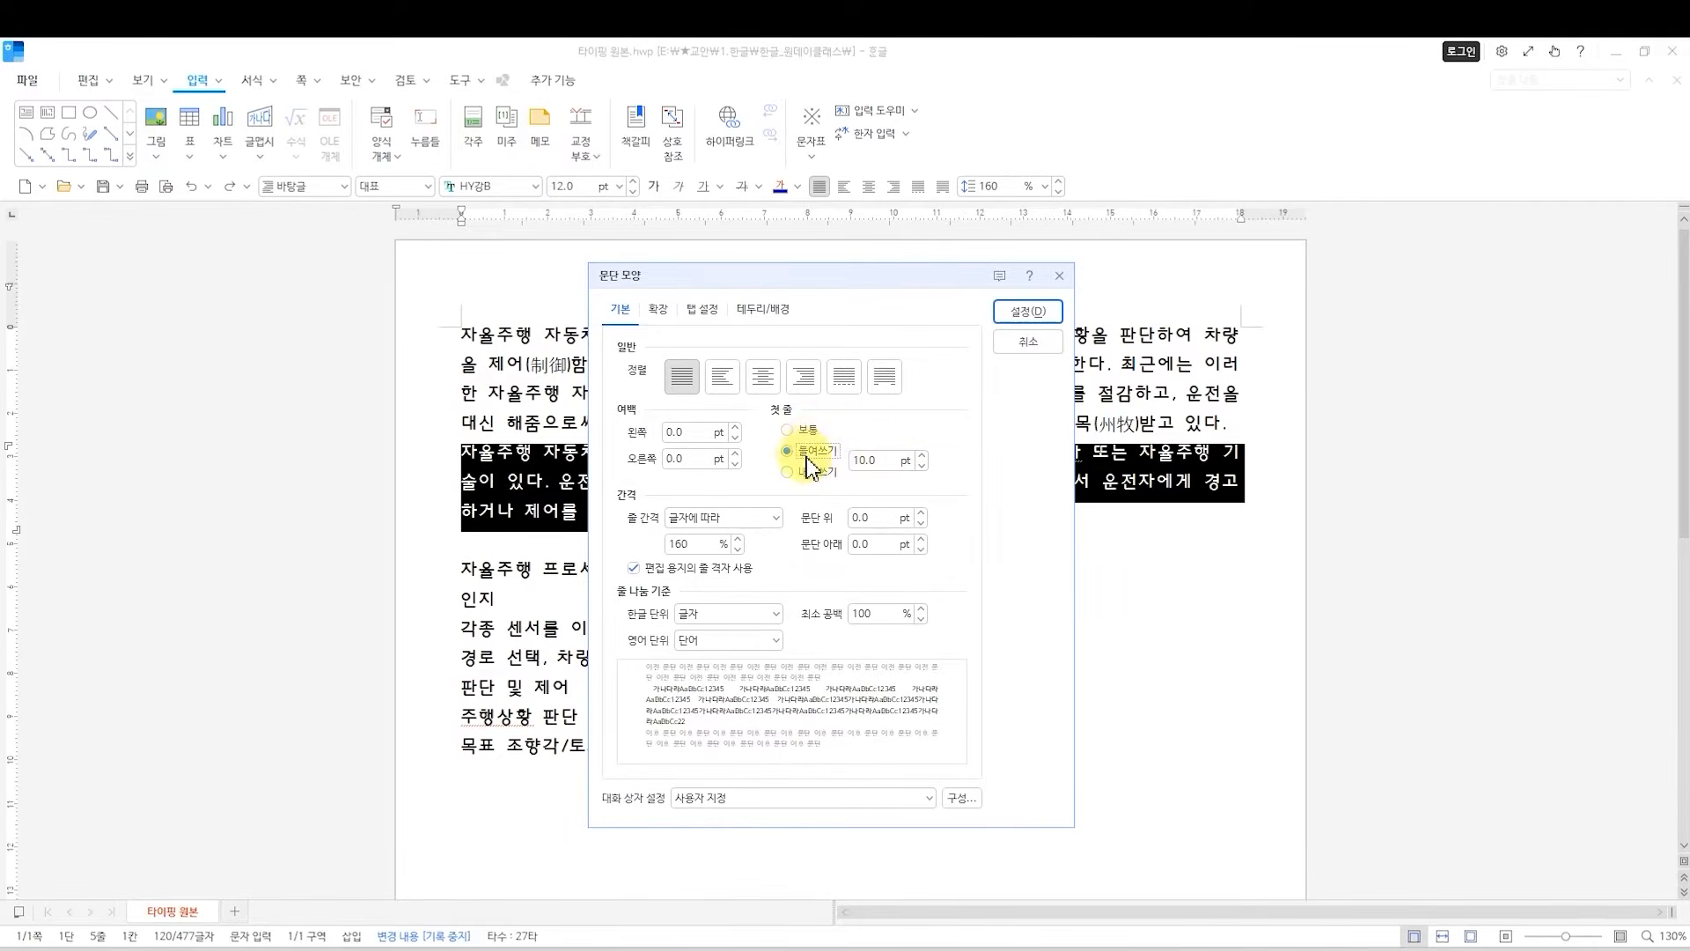
click(1016, 315)
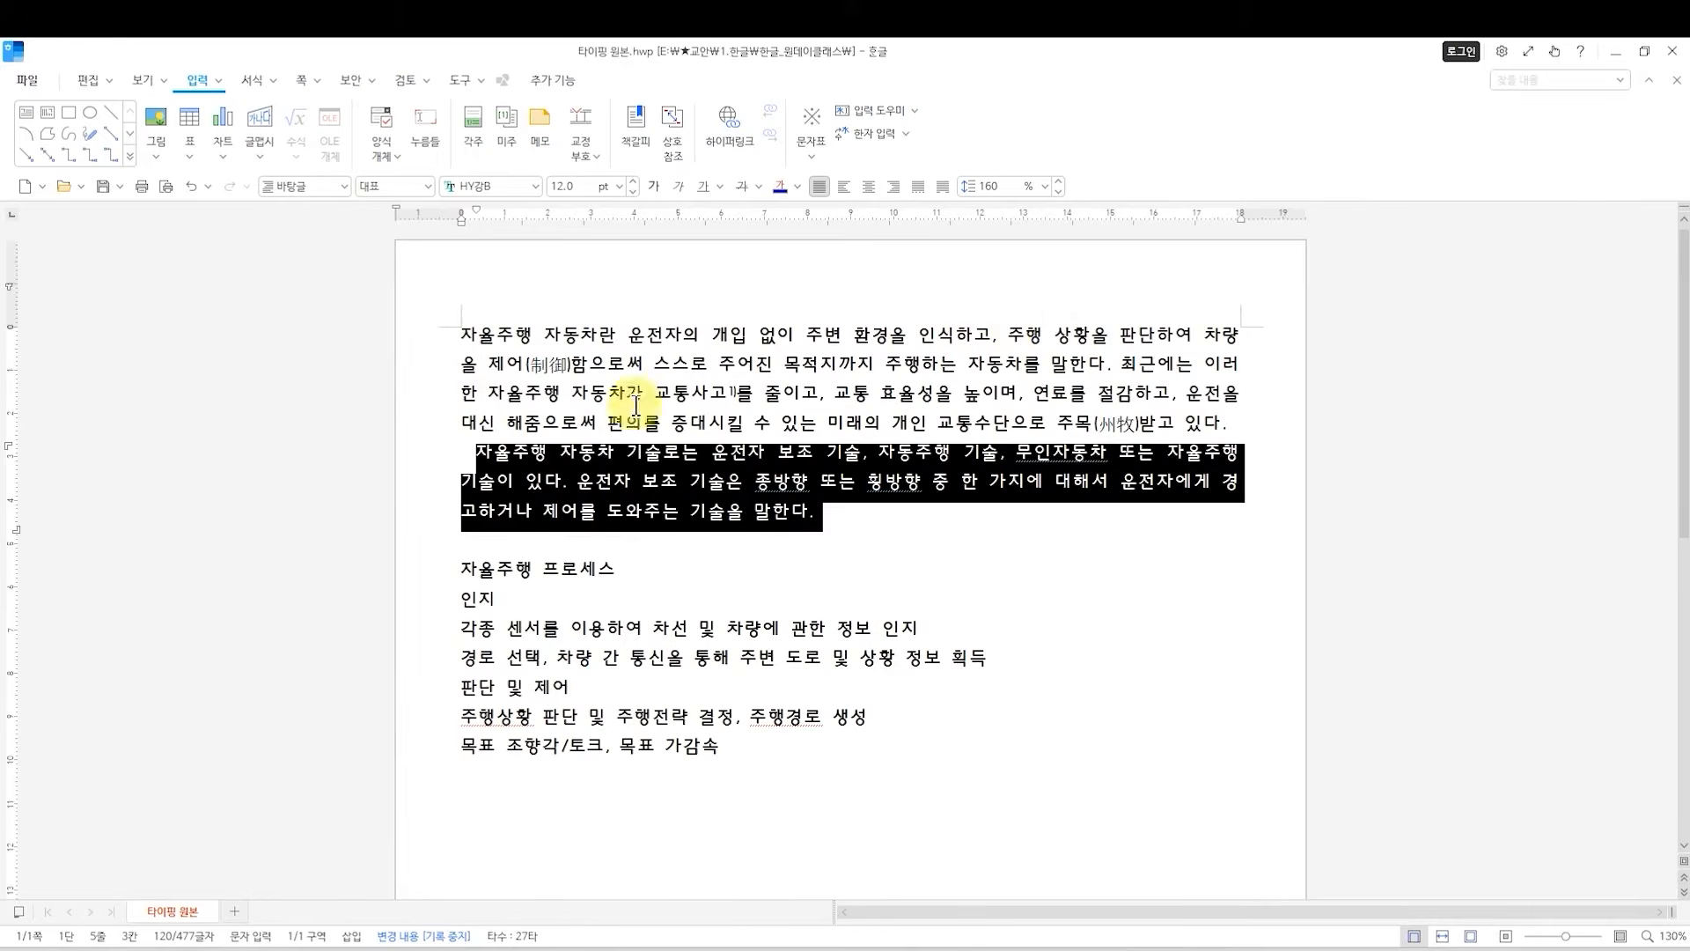
click(476, 452)
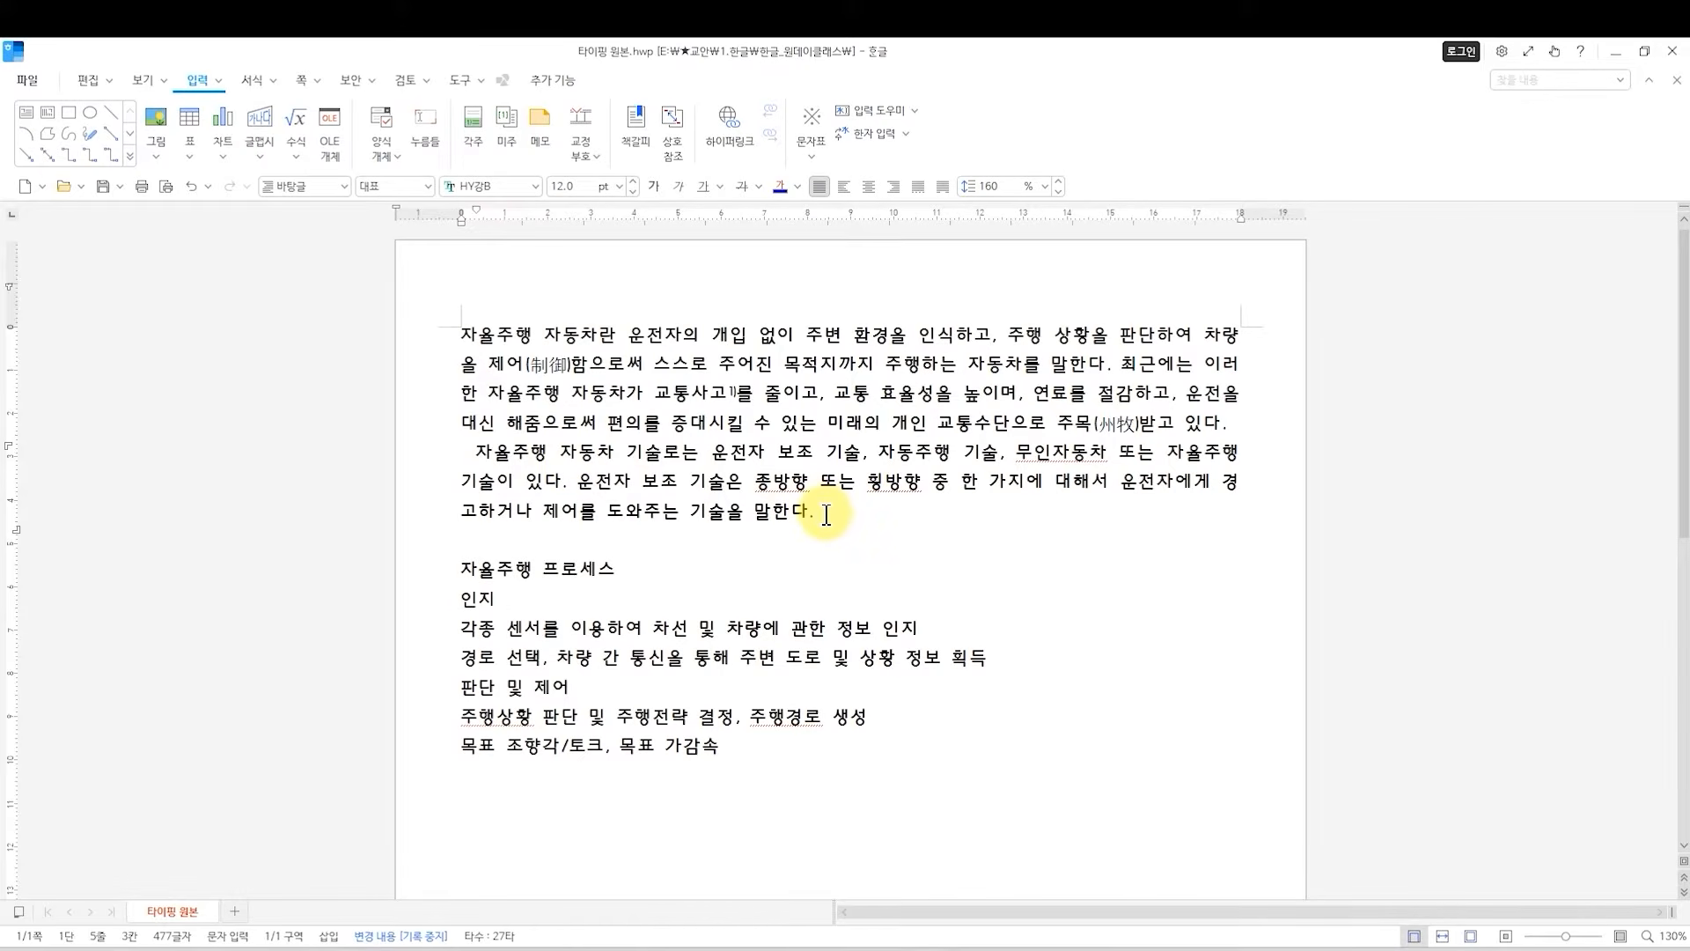
click(468, 570)
click(464, 570)
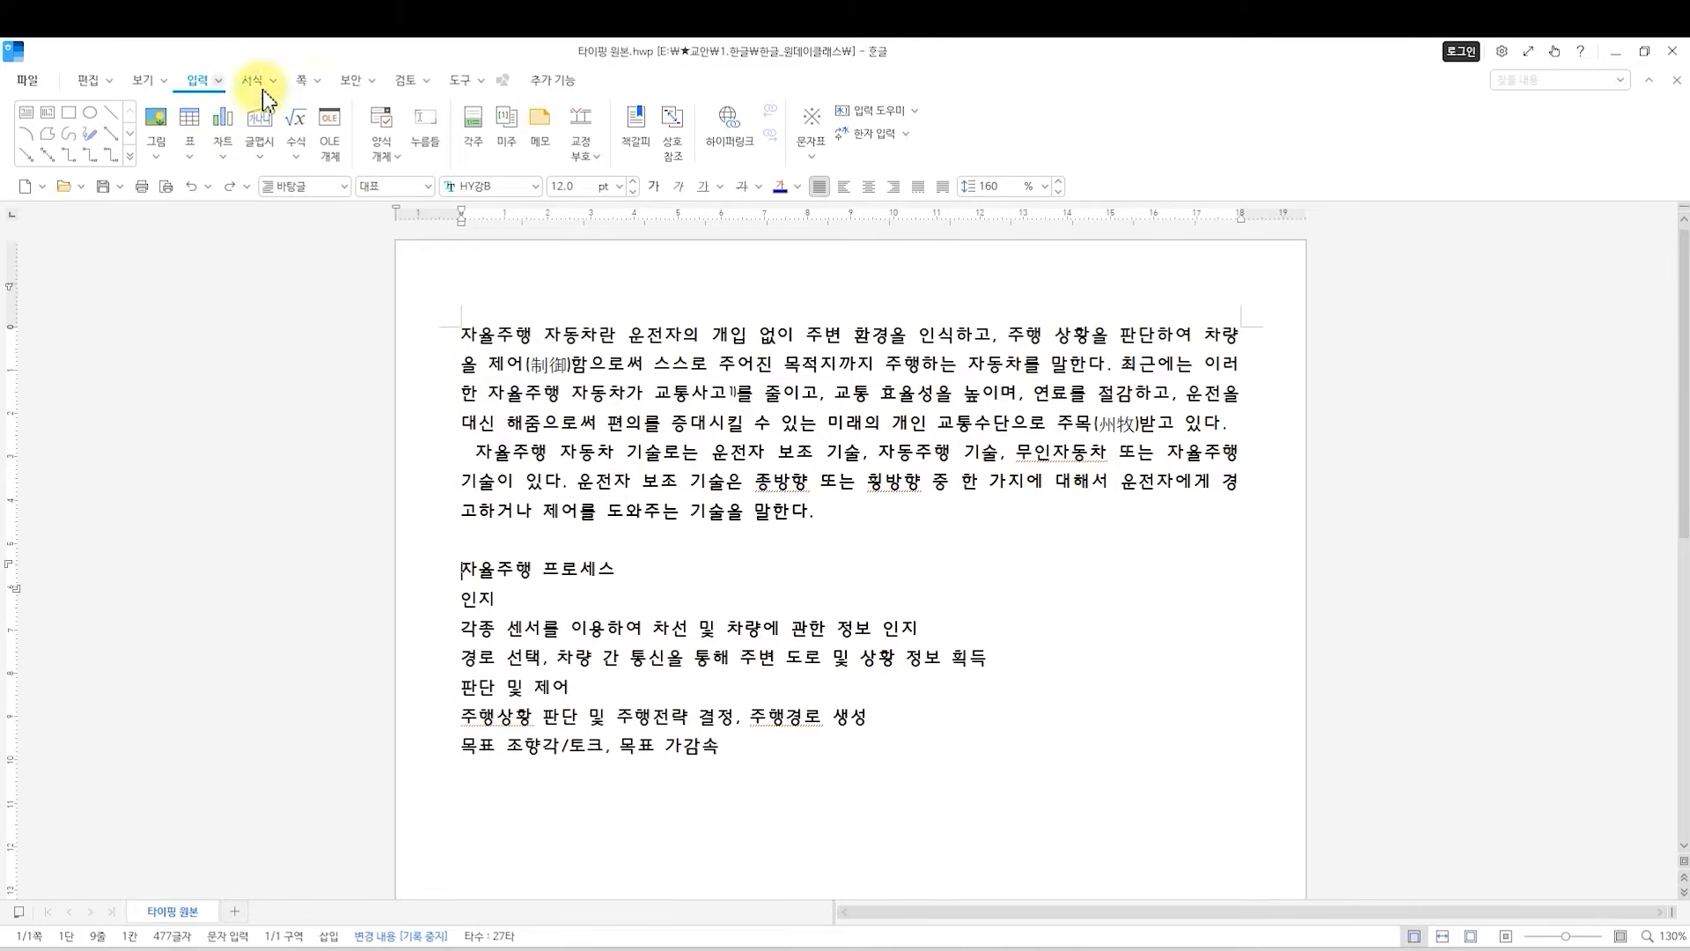
click(814, 158)
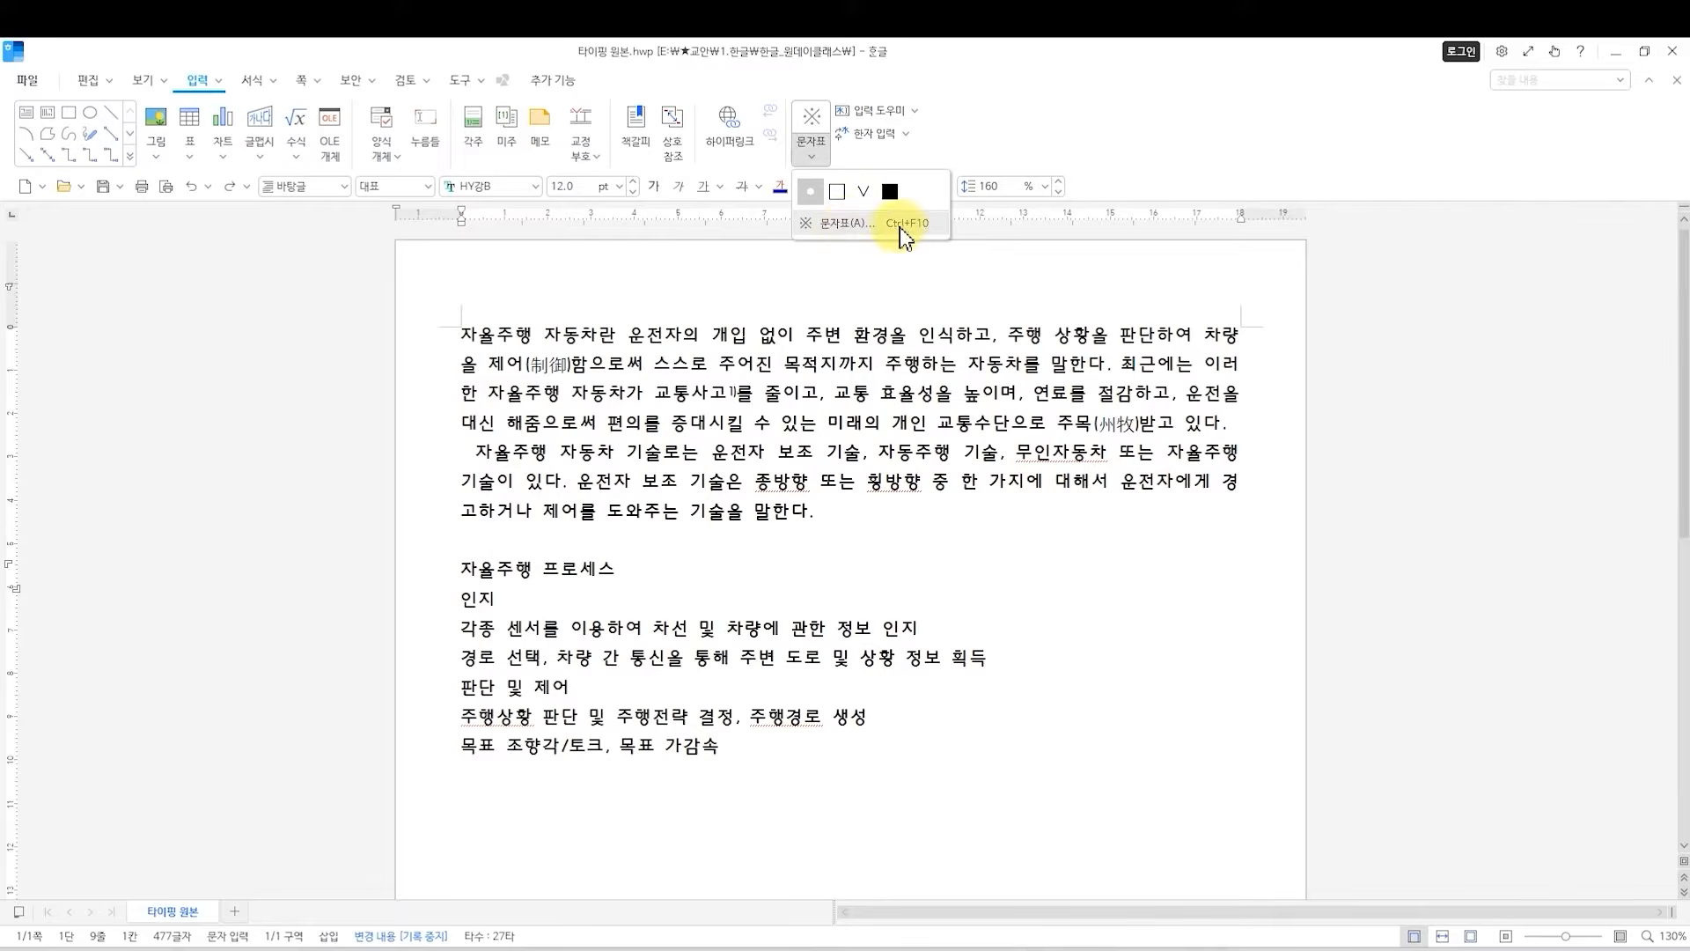
click(867, 225)
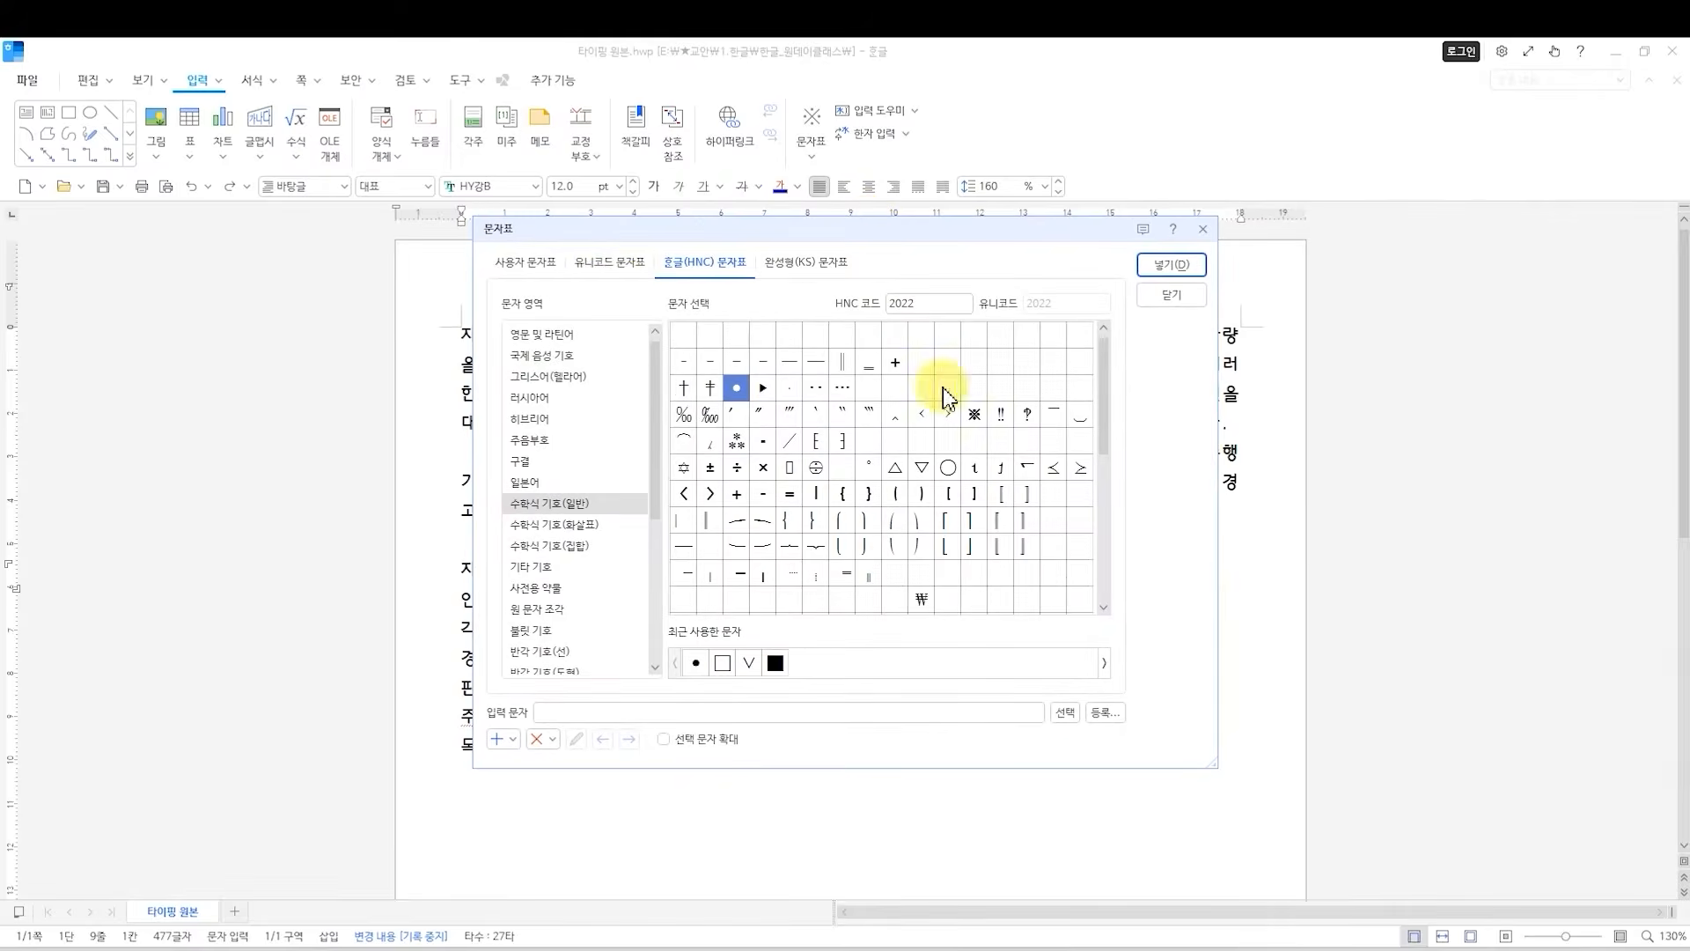
drag(850, 231, 873, 350)
drag(1026, 359, 952, 309)
click(1120, 366)
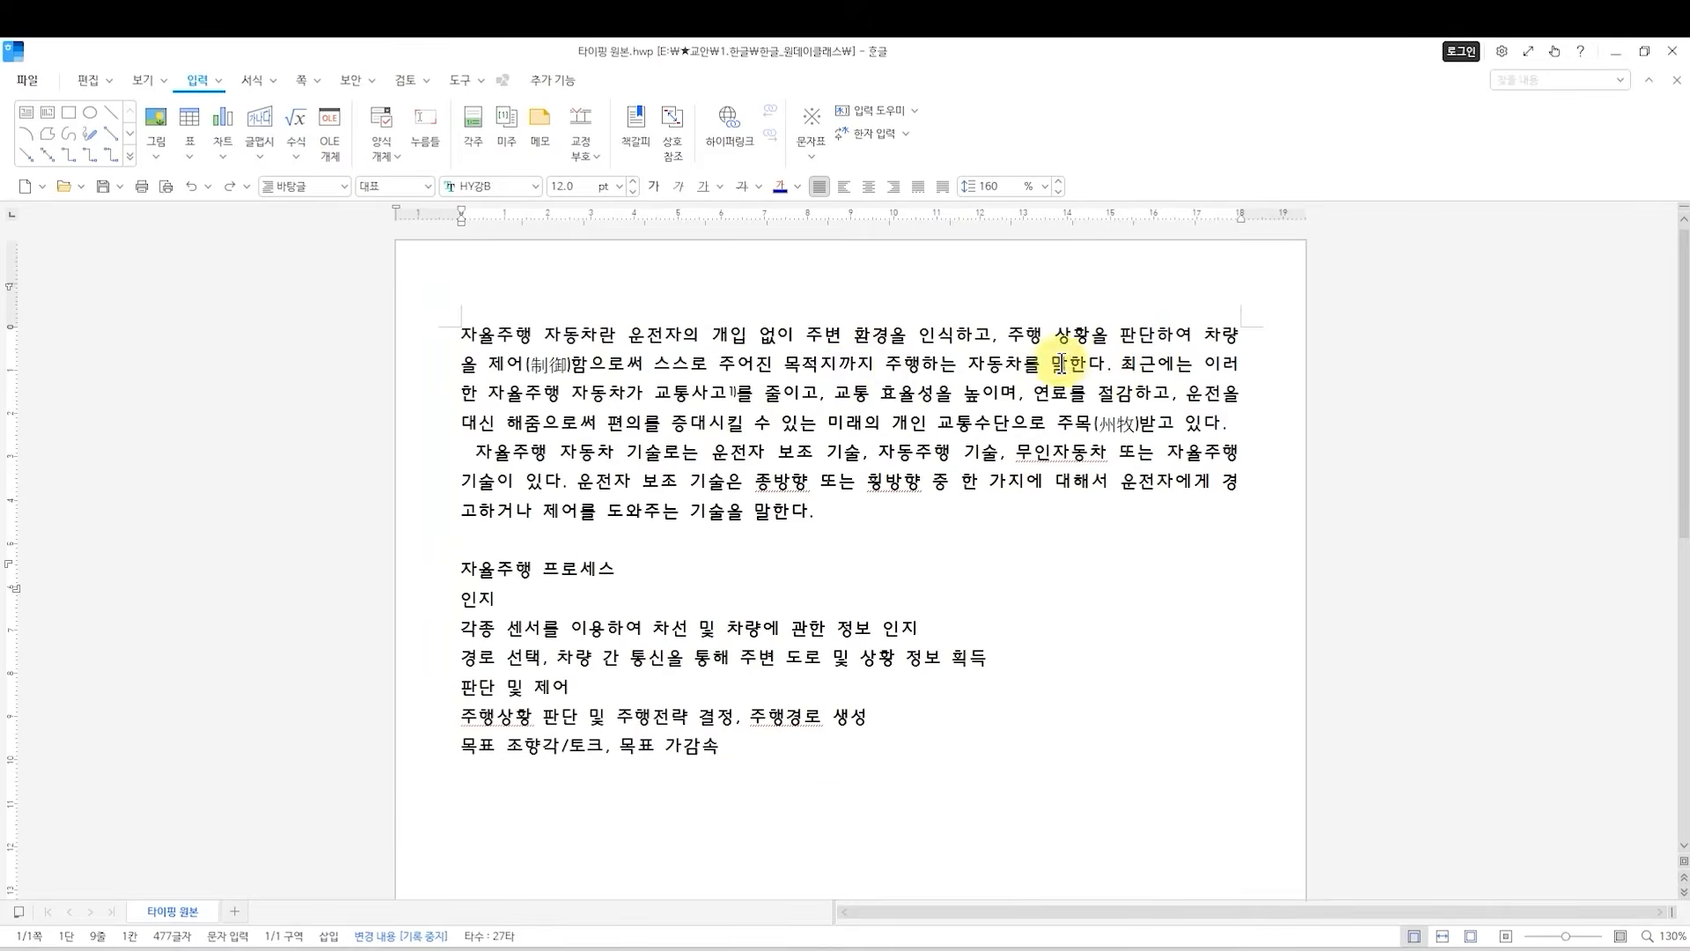
click(812, 155)
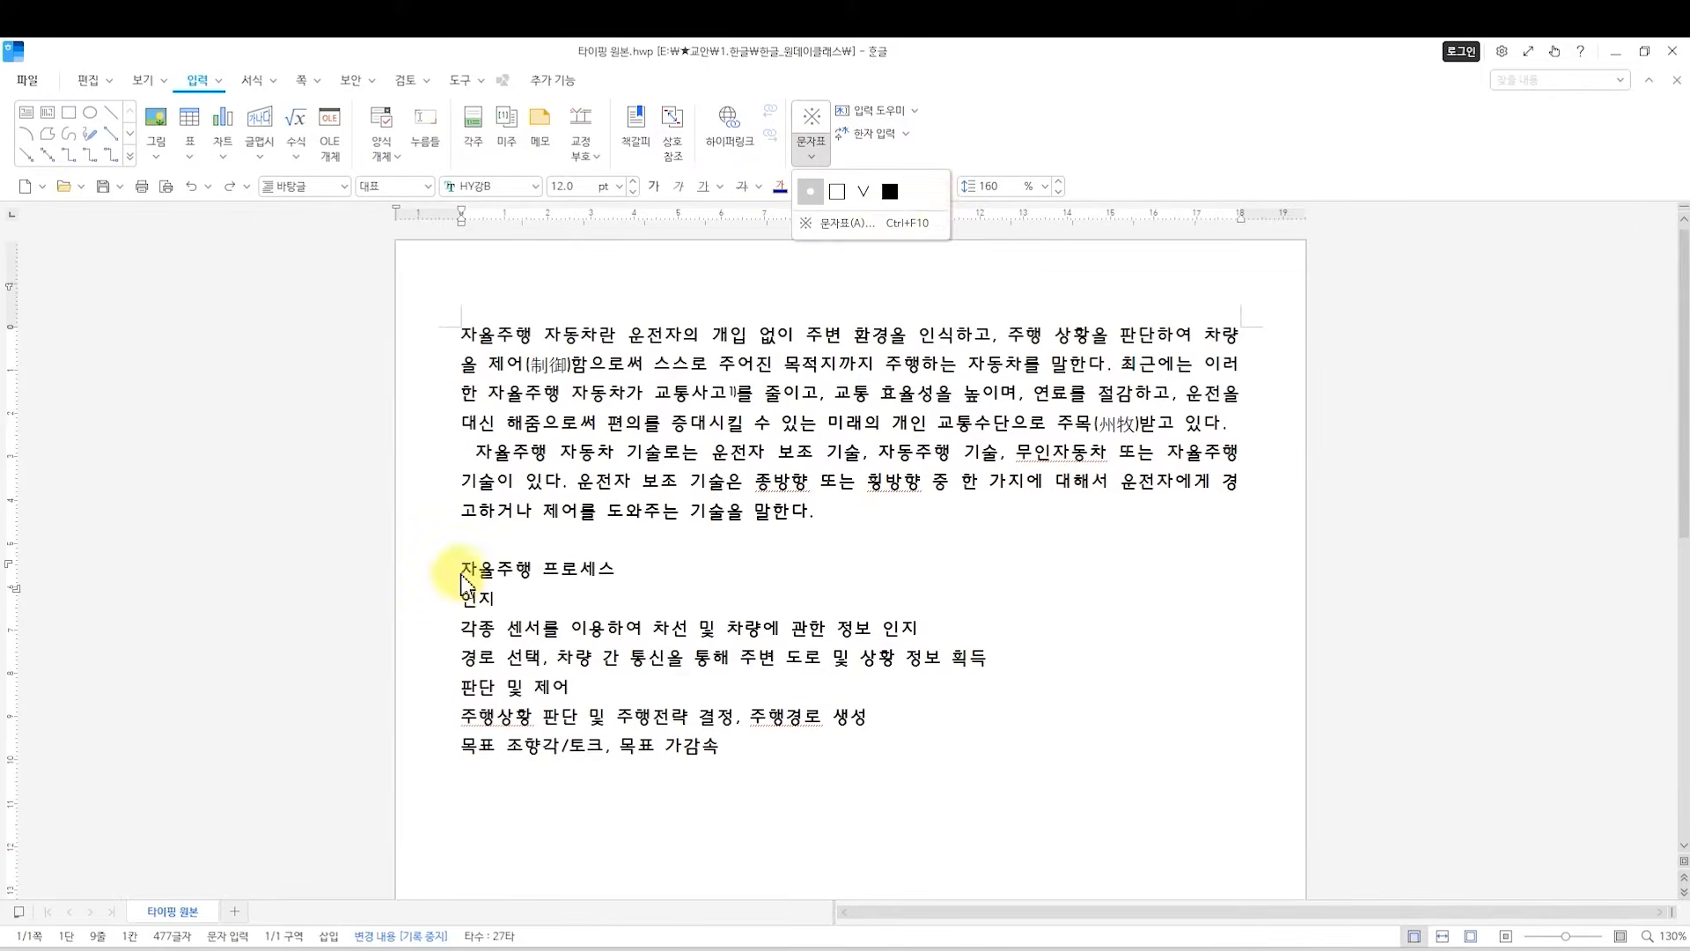
click(465, 579)
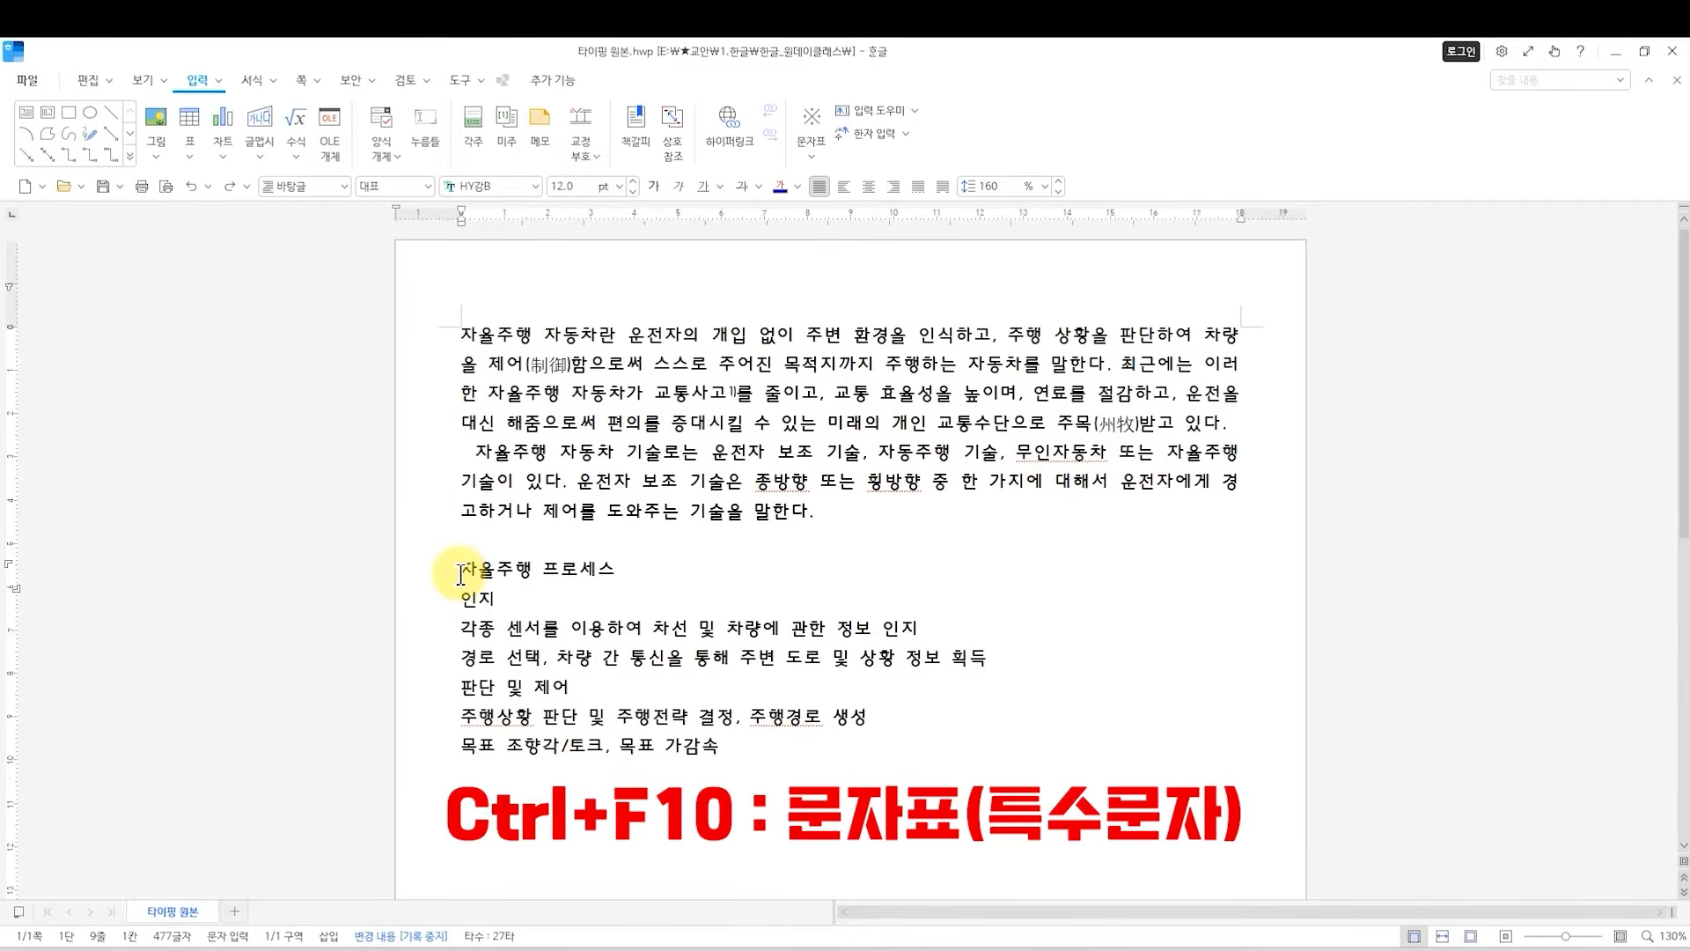
Insert a ★ before the 자율주행 프로세스 heading from the 전각 기호(일반) set of the 한글(HNC) character table.
key(ctrl+F10)
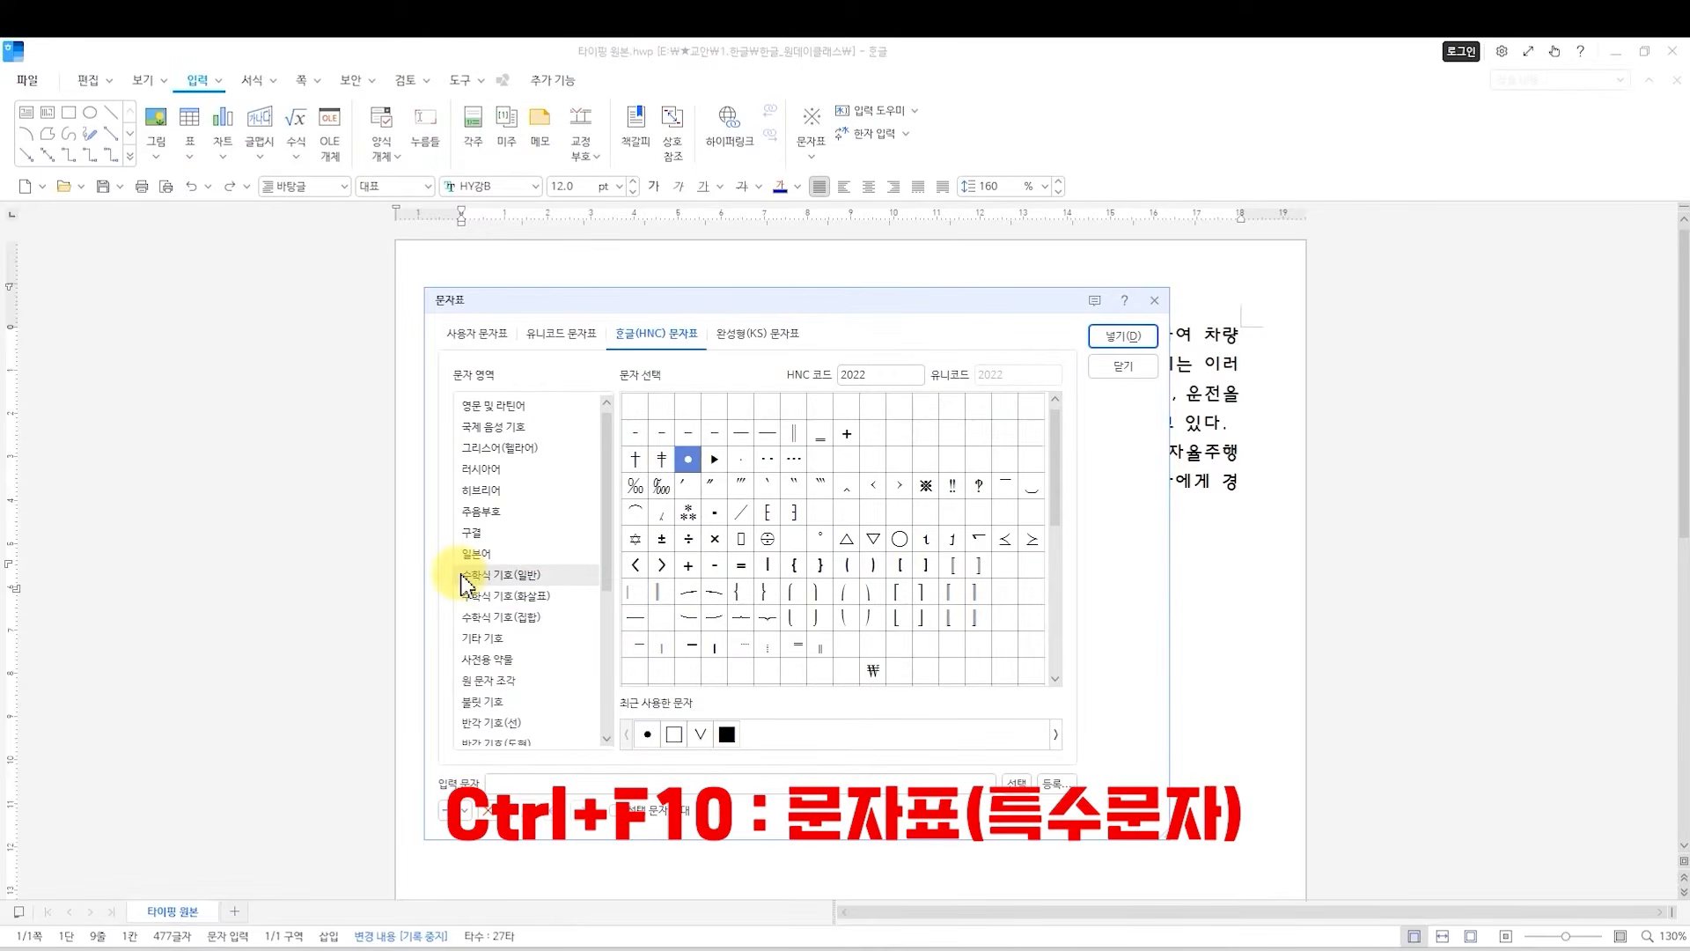
drag(729, 302, 643, 302)
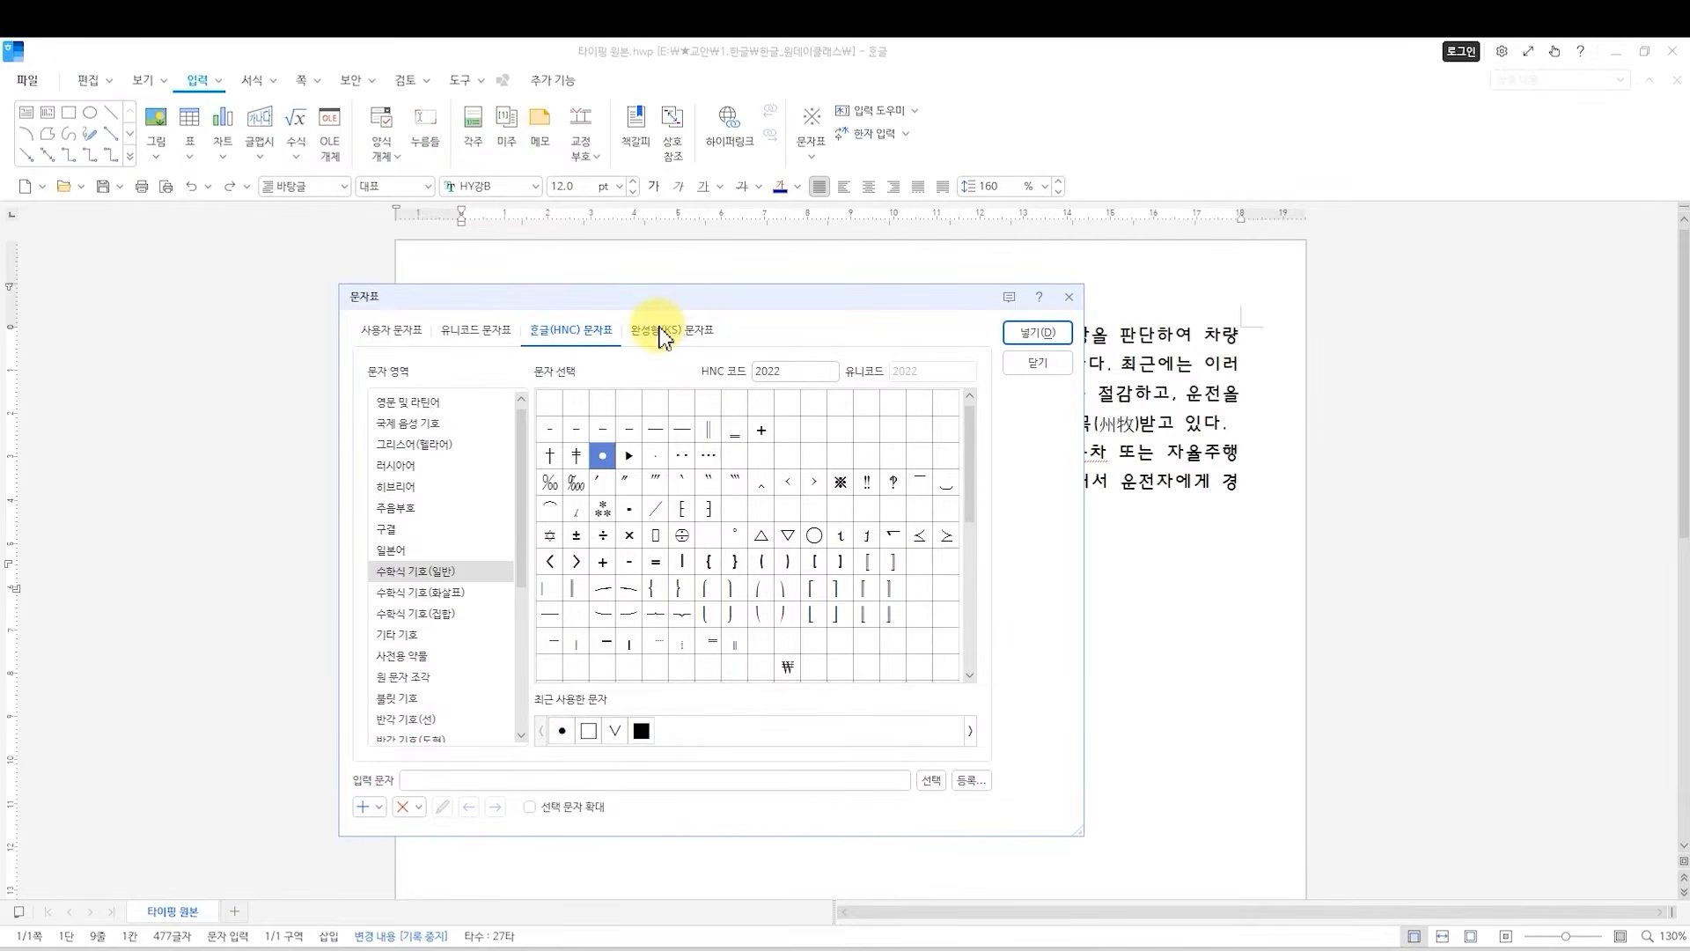
click(396, 331)
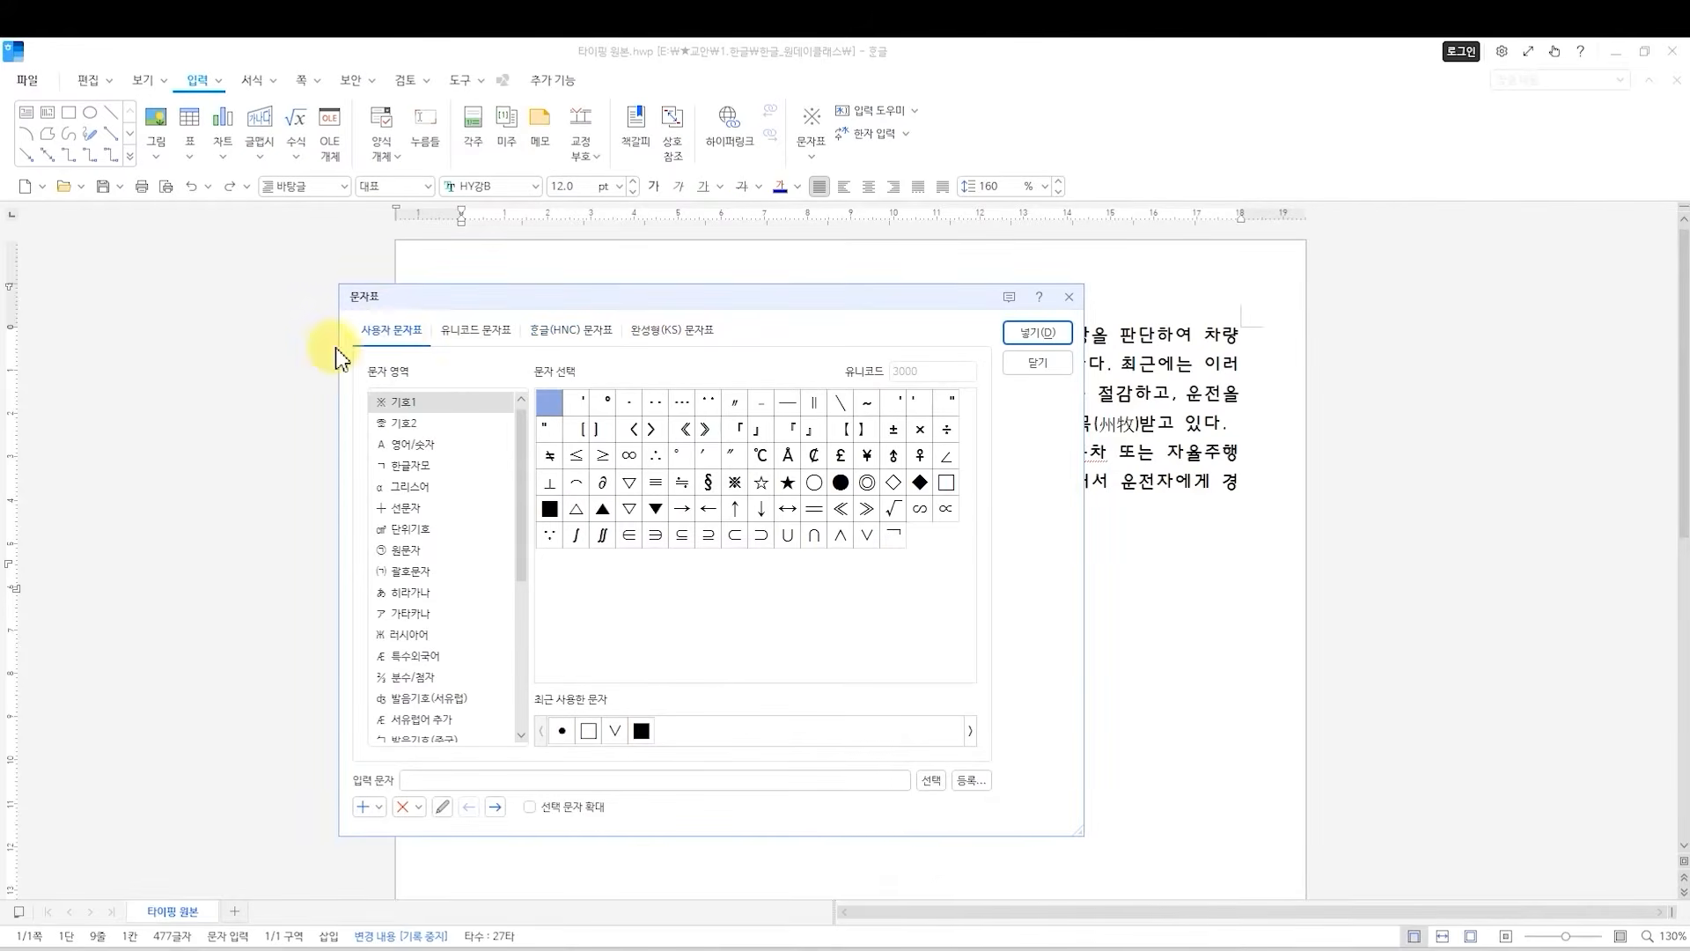
click(553, 332)
click(627, 332)
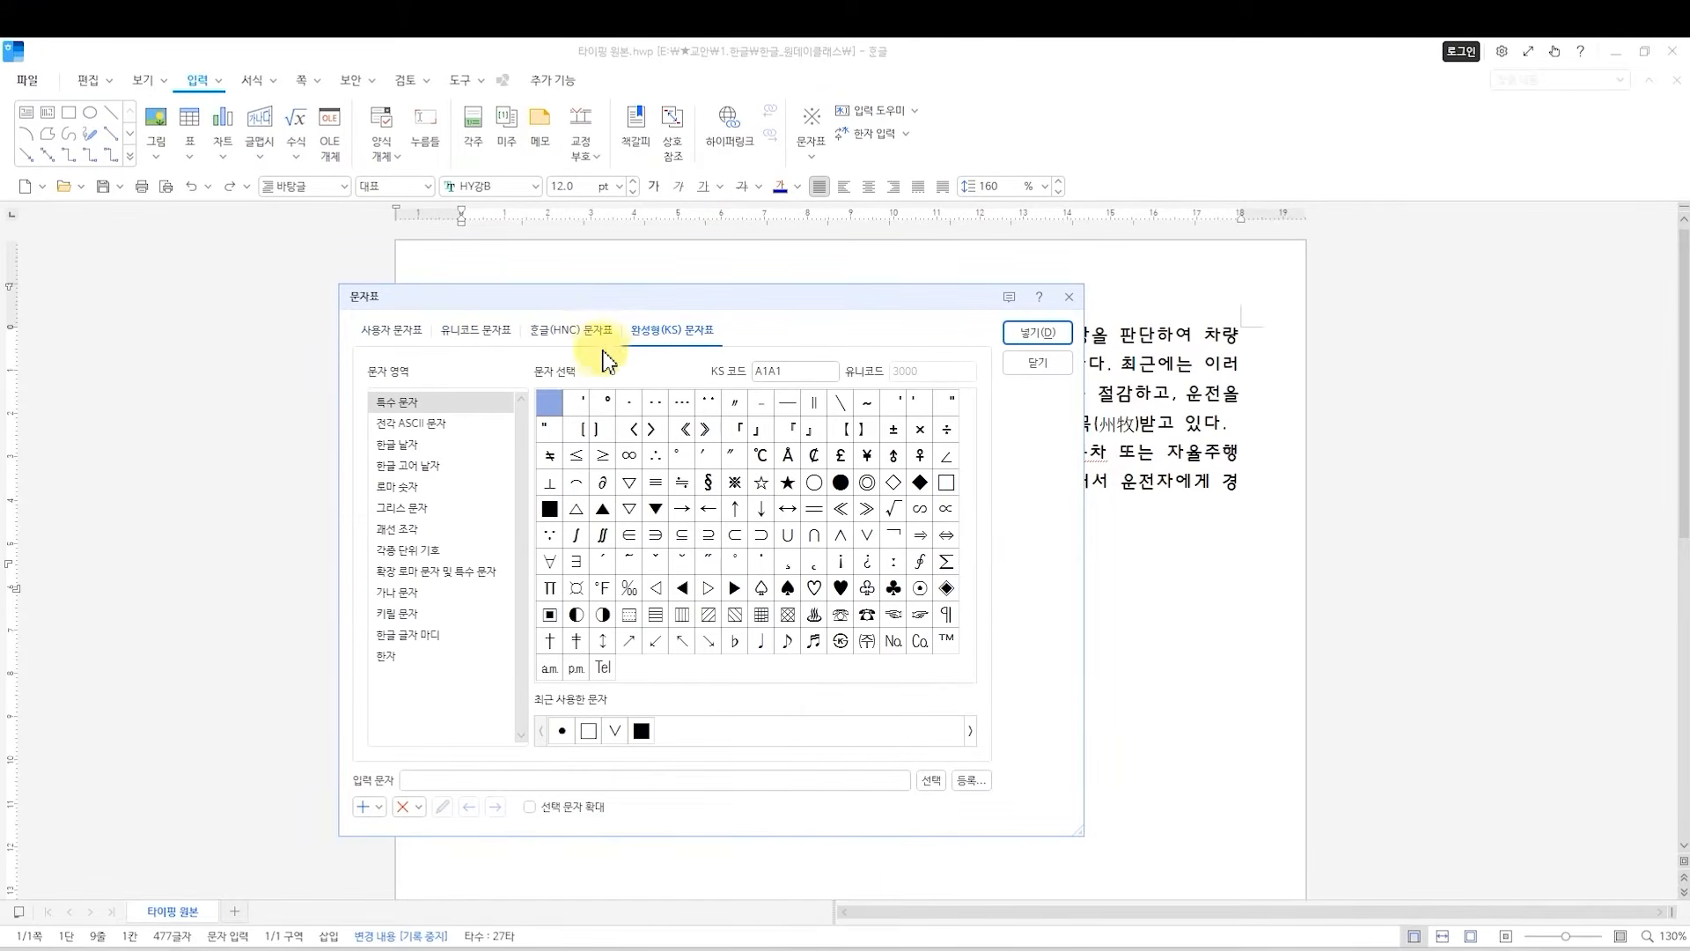
click(563, 334)
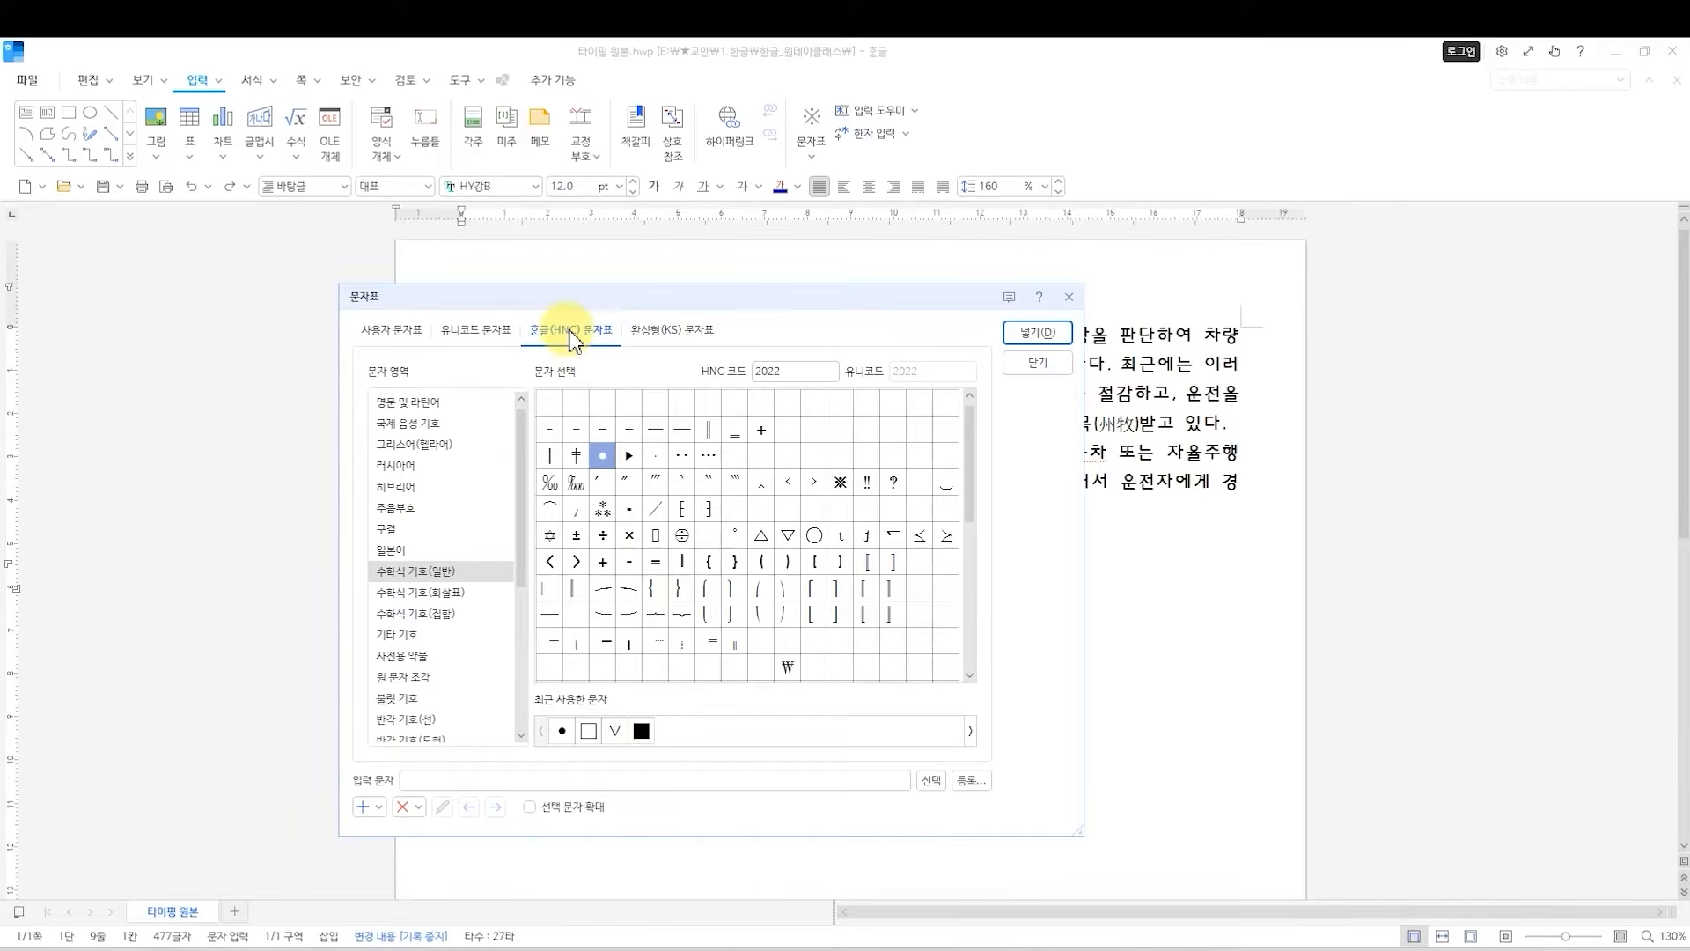
scroll(475, 616, down, 3)
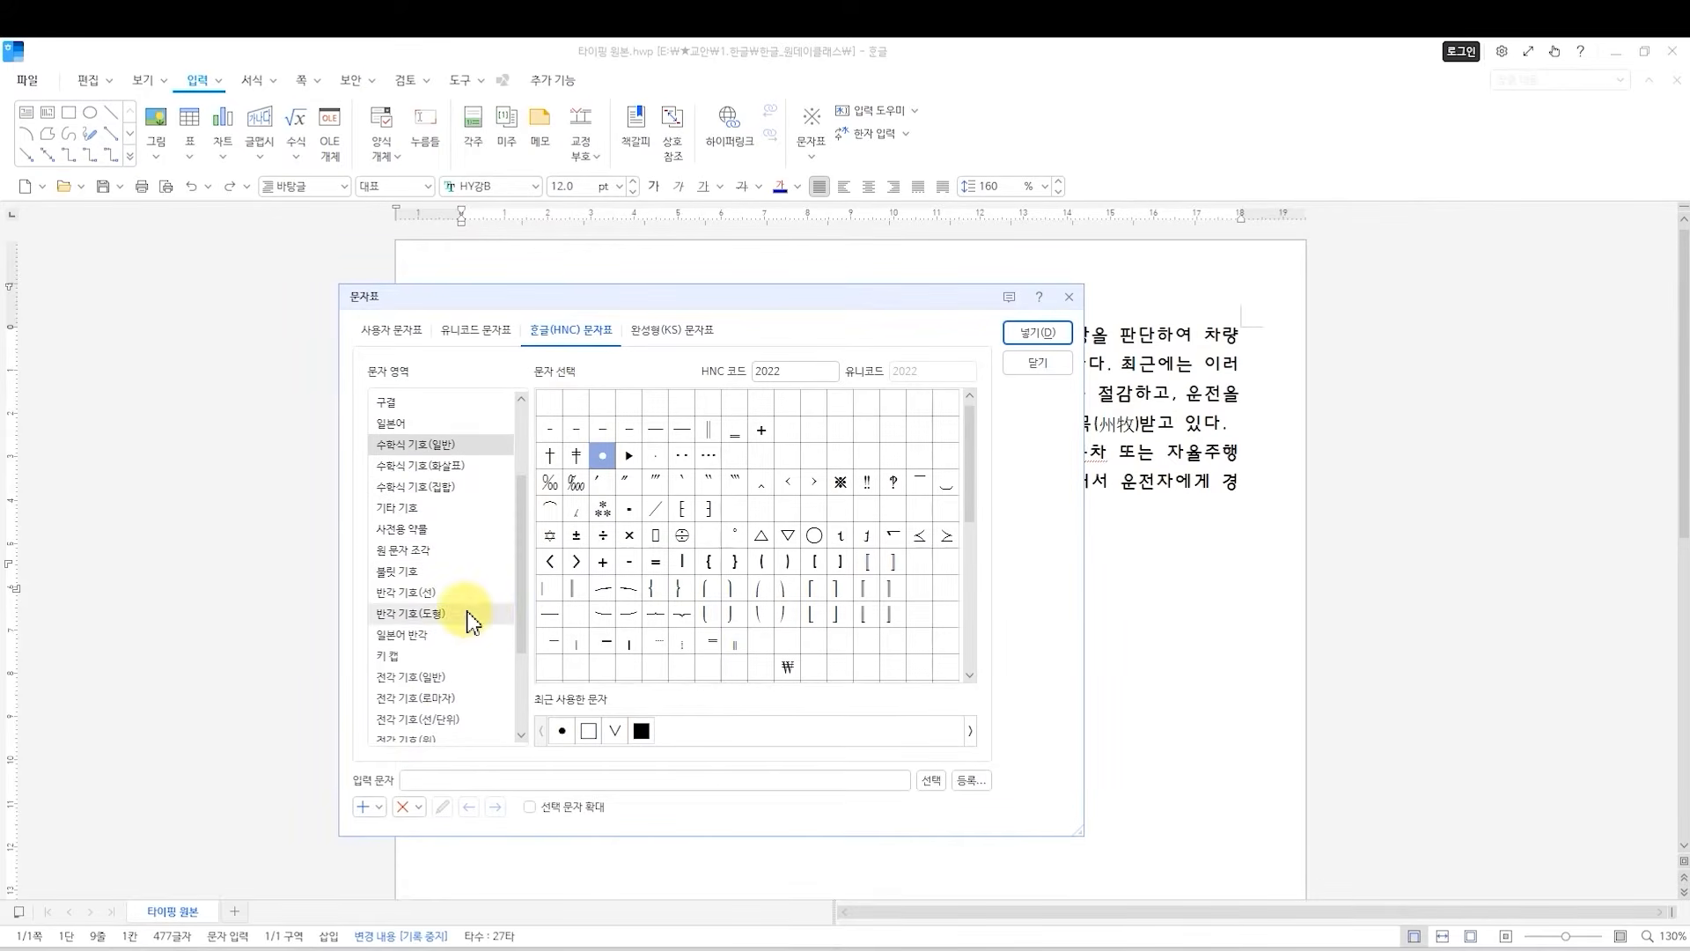
scroll(427, 643, down, 2)
click(388, 595)
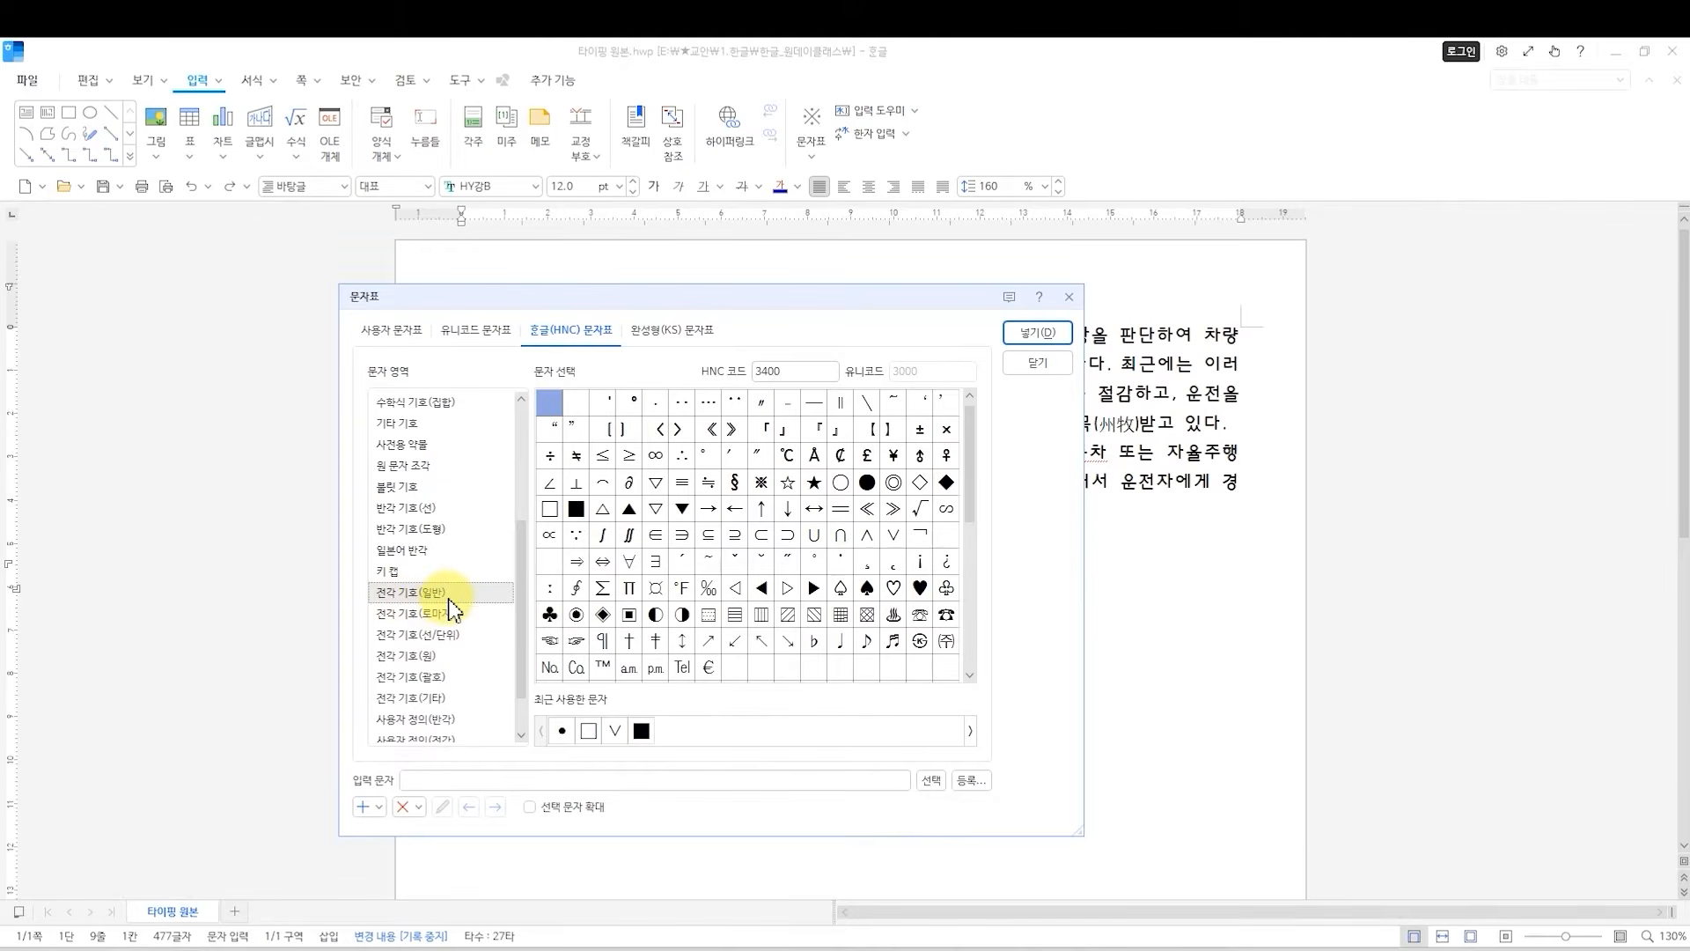
drag(972, 475, 963, 431)
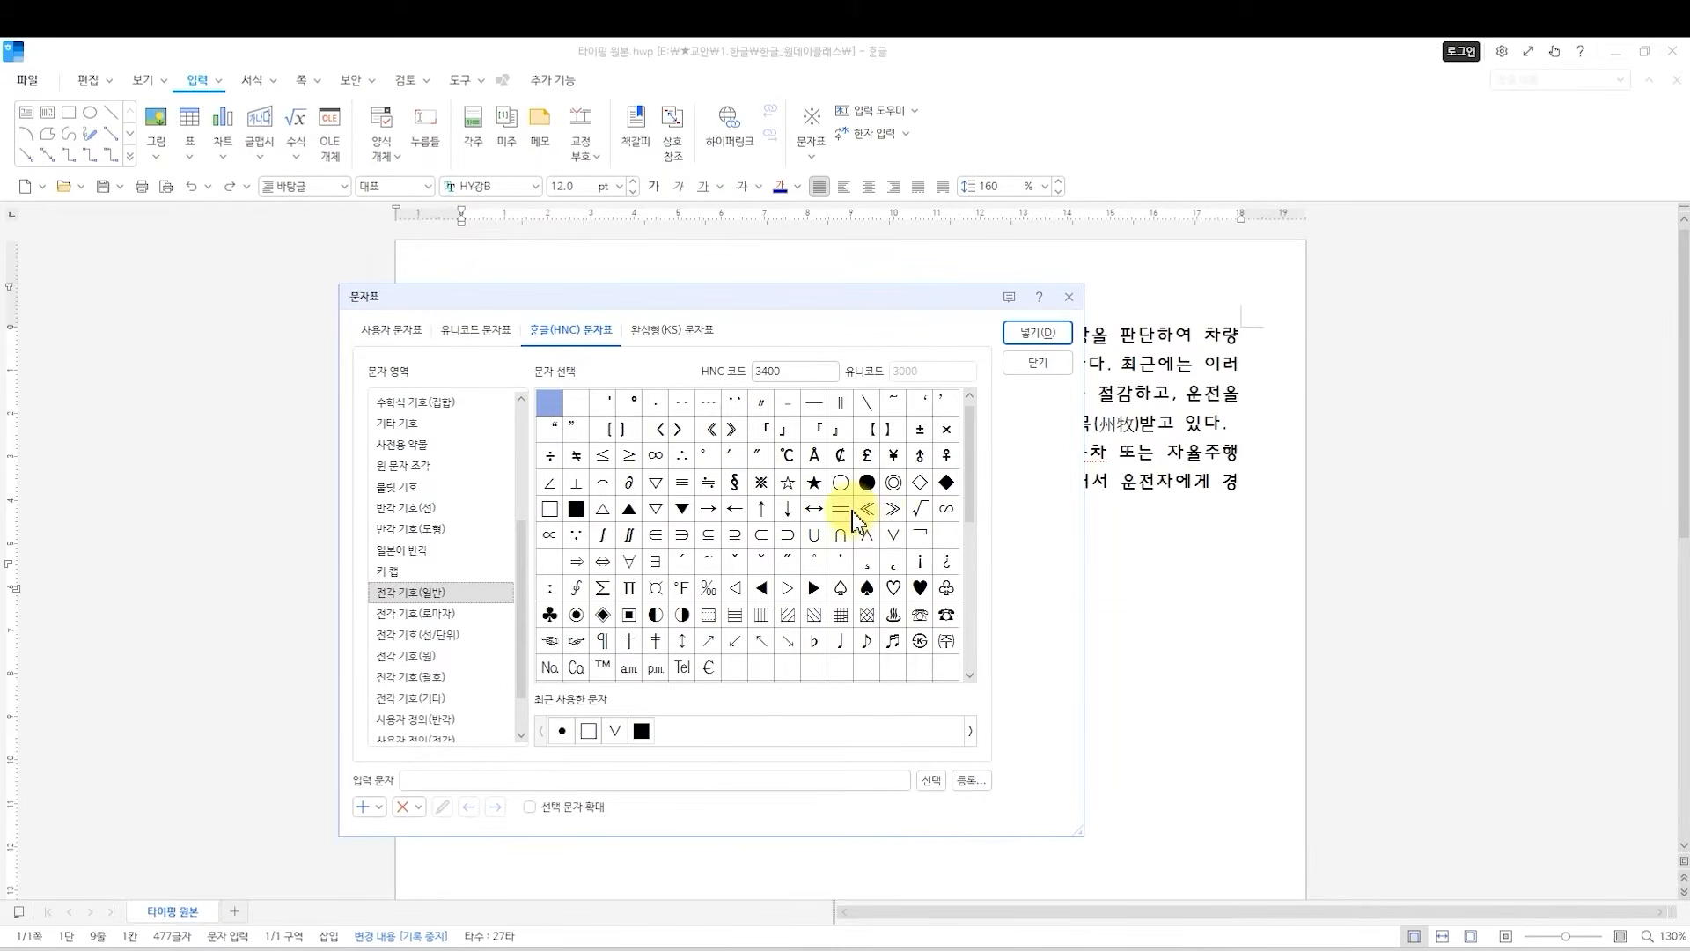
click(813, 484)
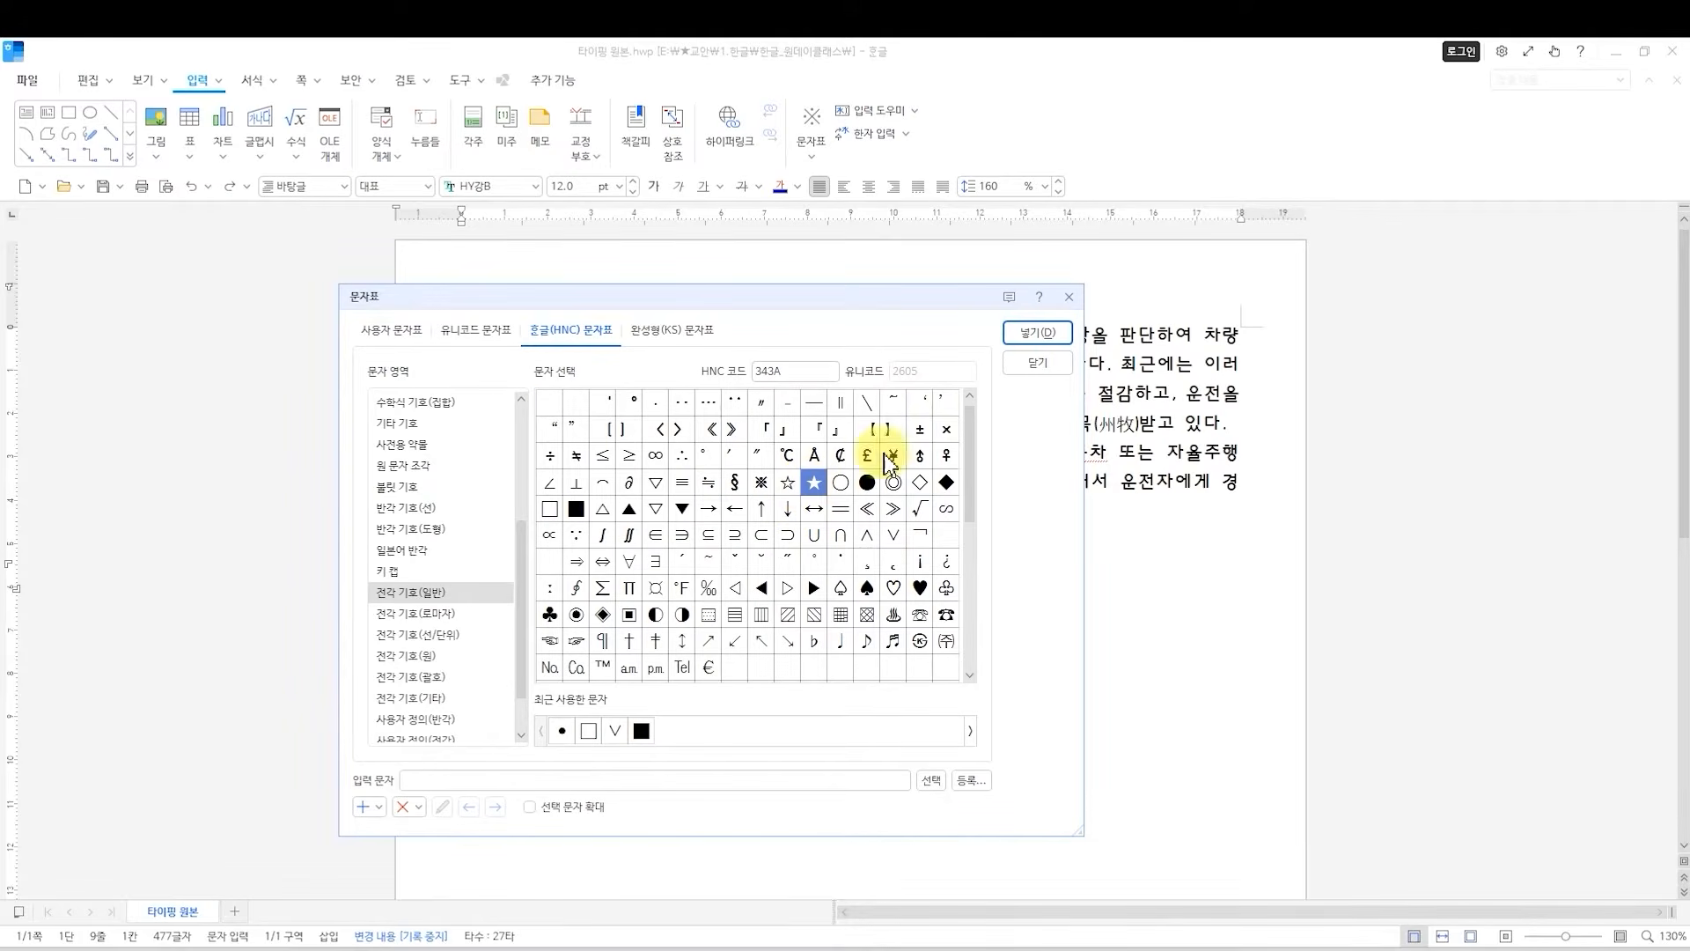
click(1021, 342)
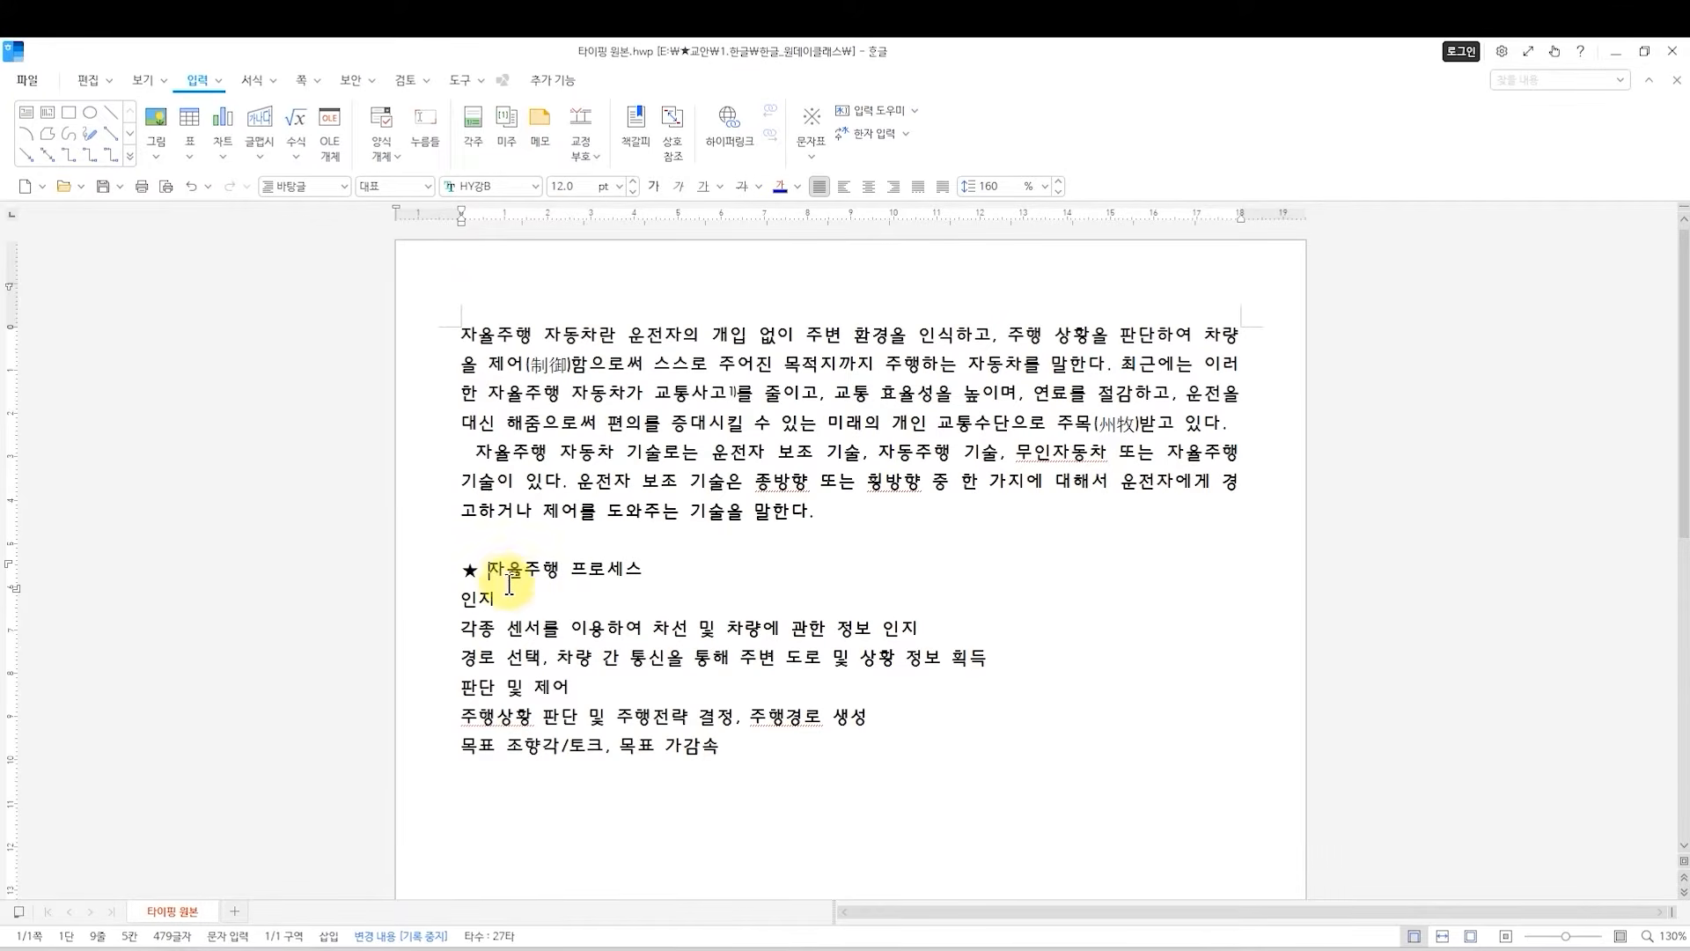
Set the base font size of the heading text 자율주행 프로세스 to 18 pt in its character shape settings.
drag(490, 571, 640, 574)
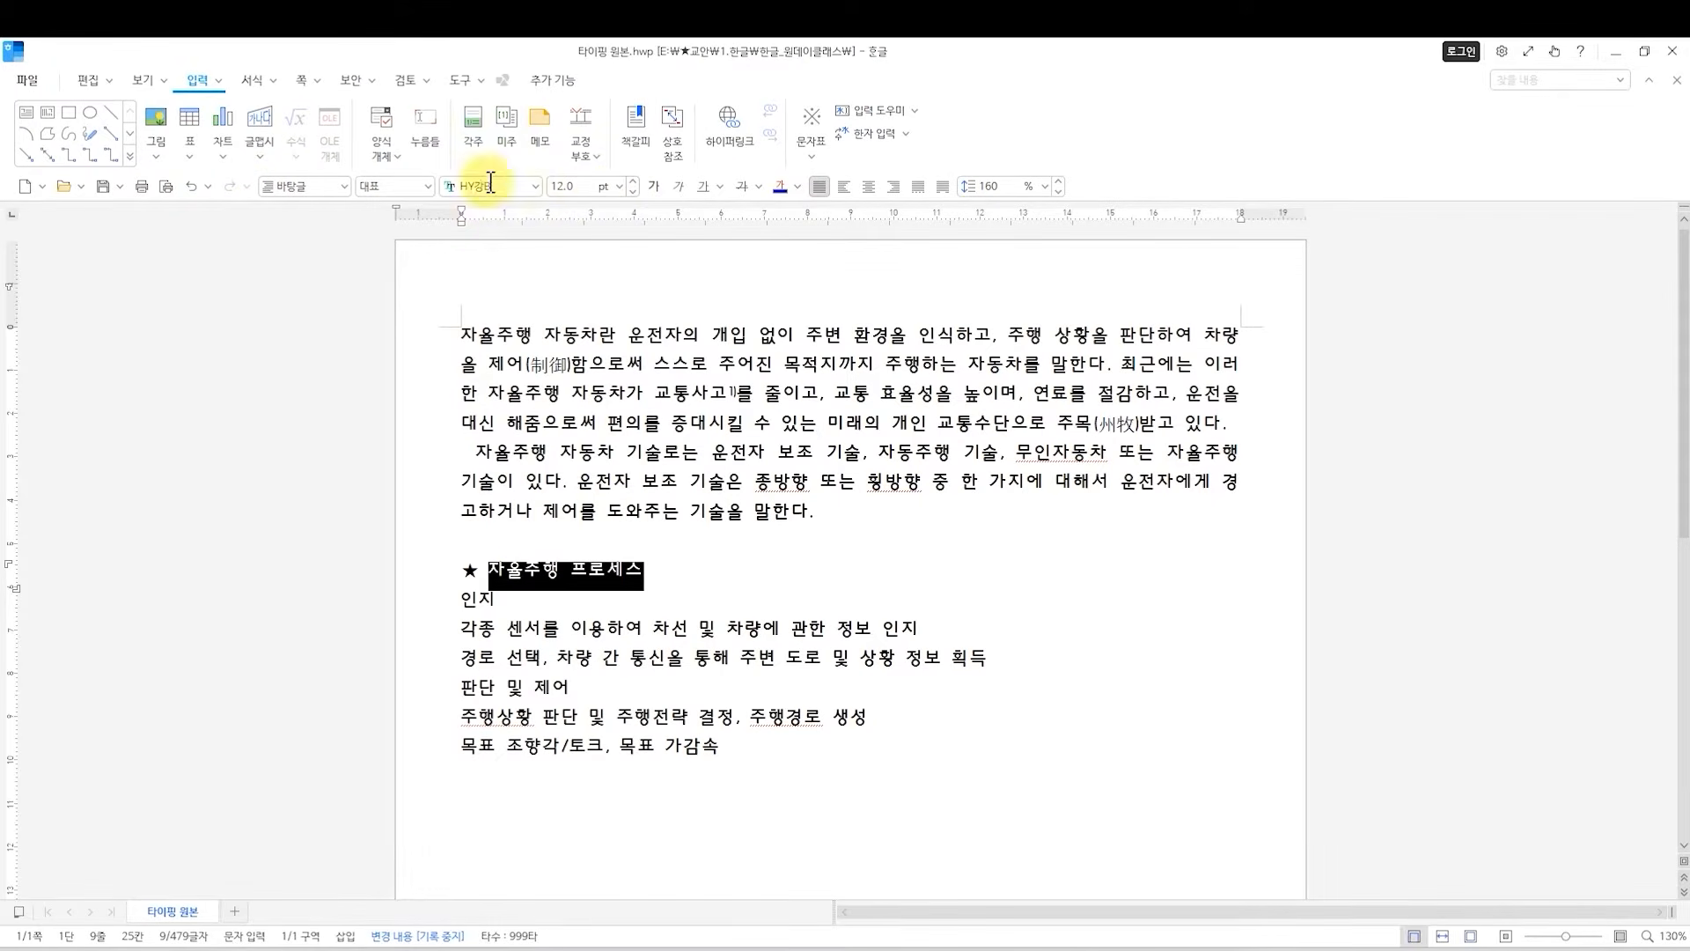
right_click(573, 590)
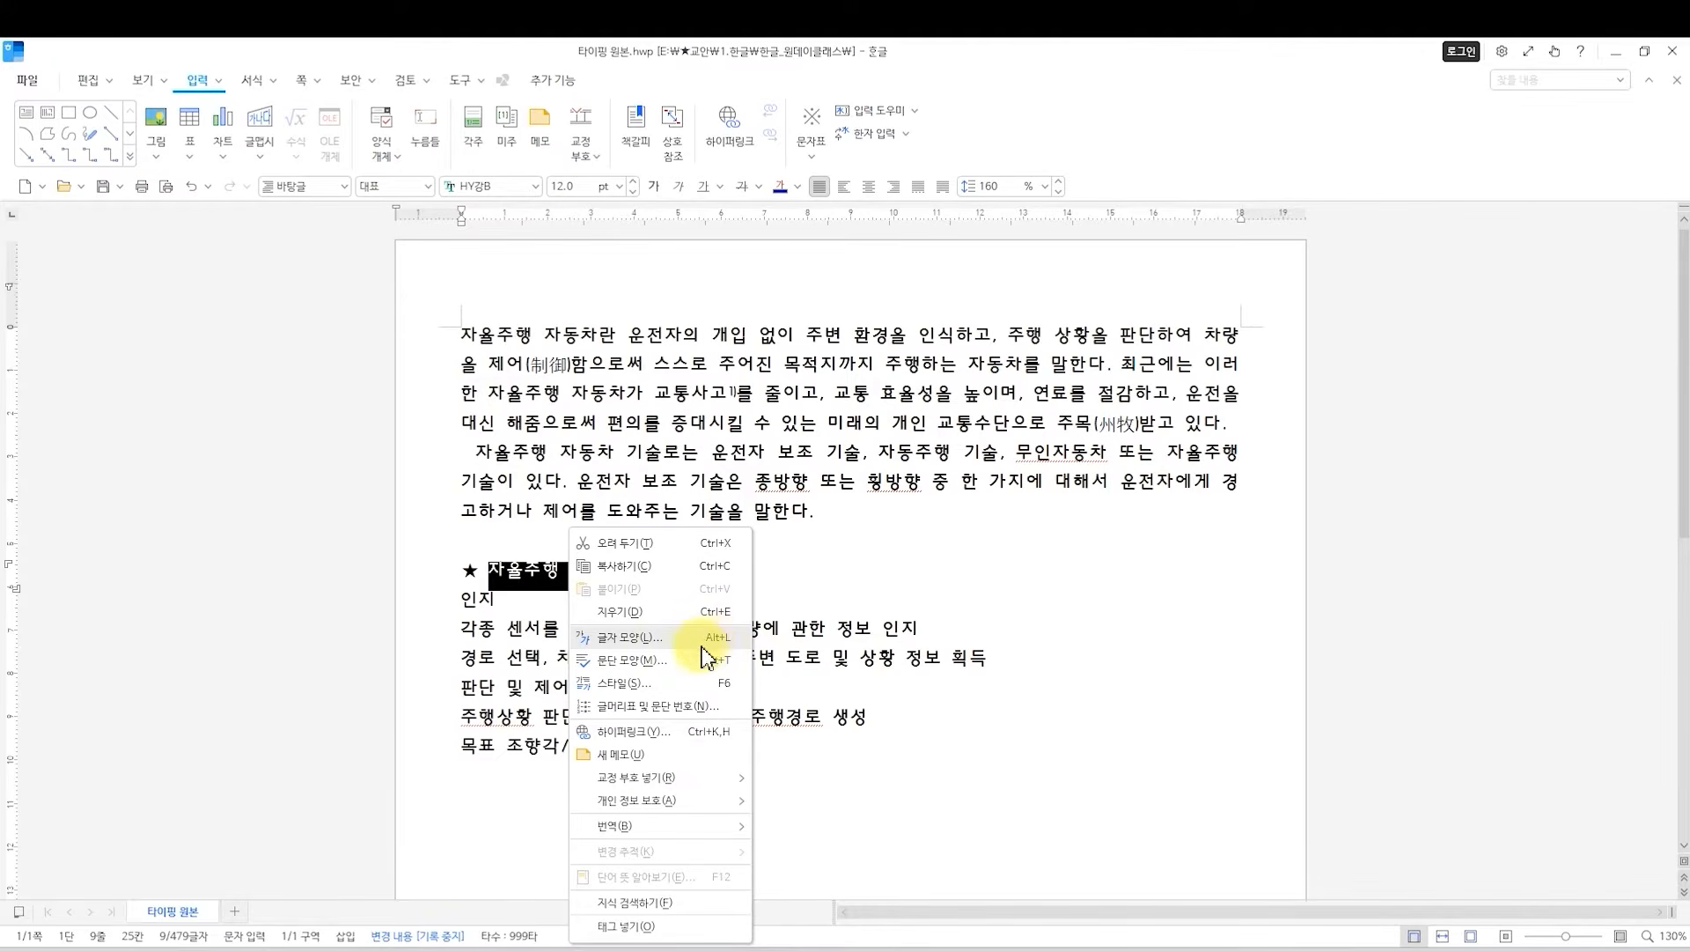
click(487, 570)
drag(489, 569, 660, 568)
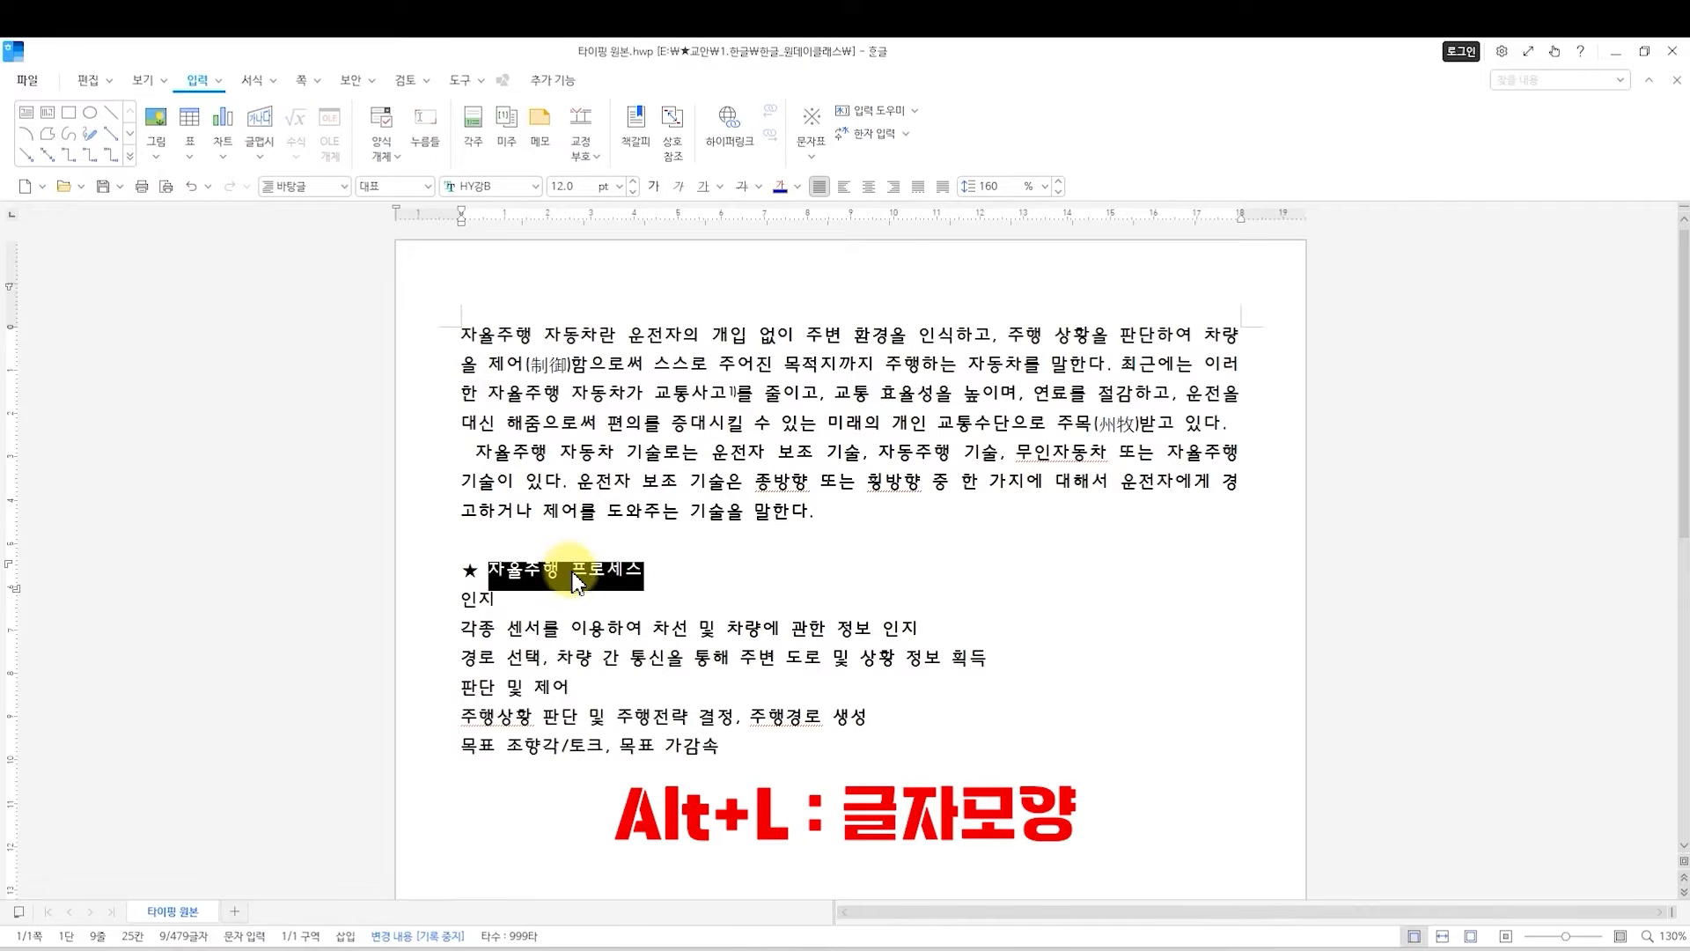
key(alt+l)
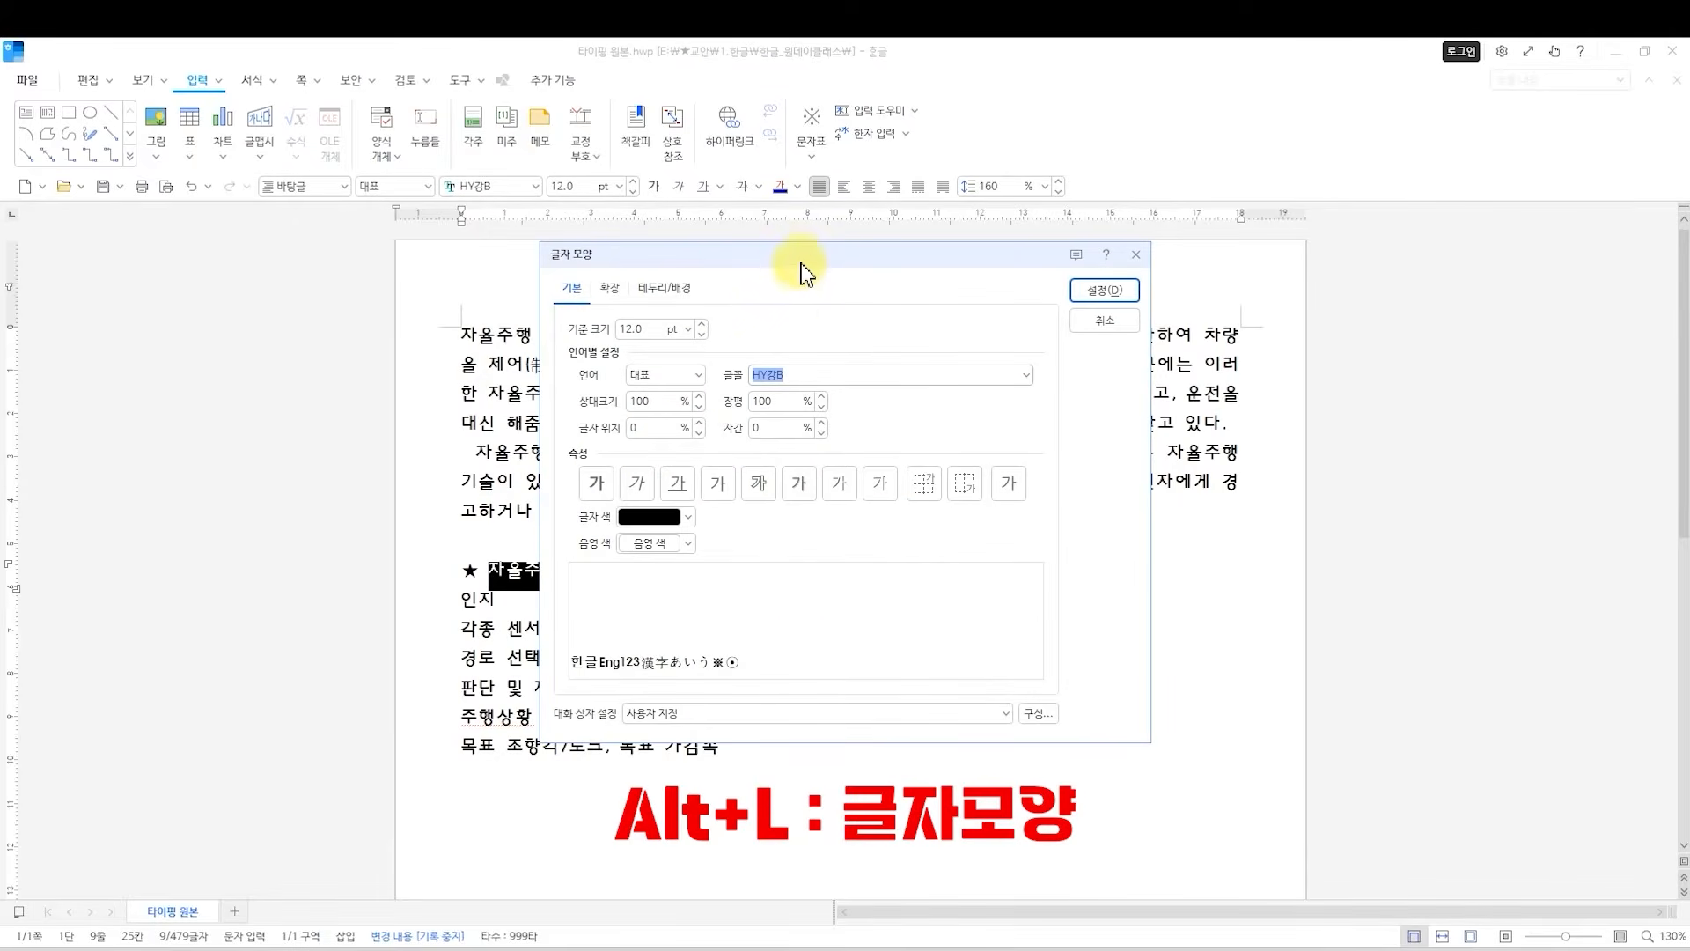
drag(800, 252, 917, 292)
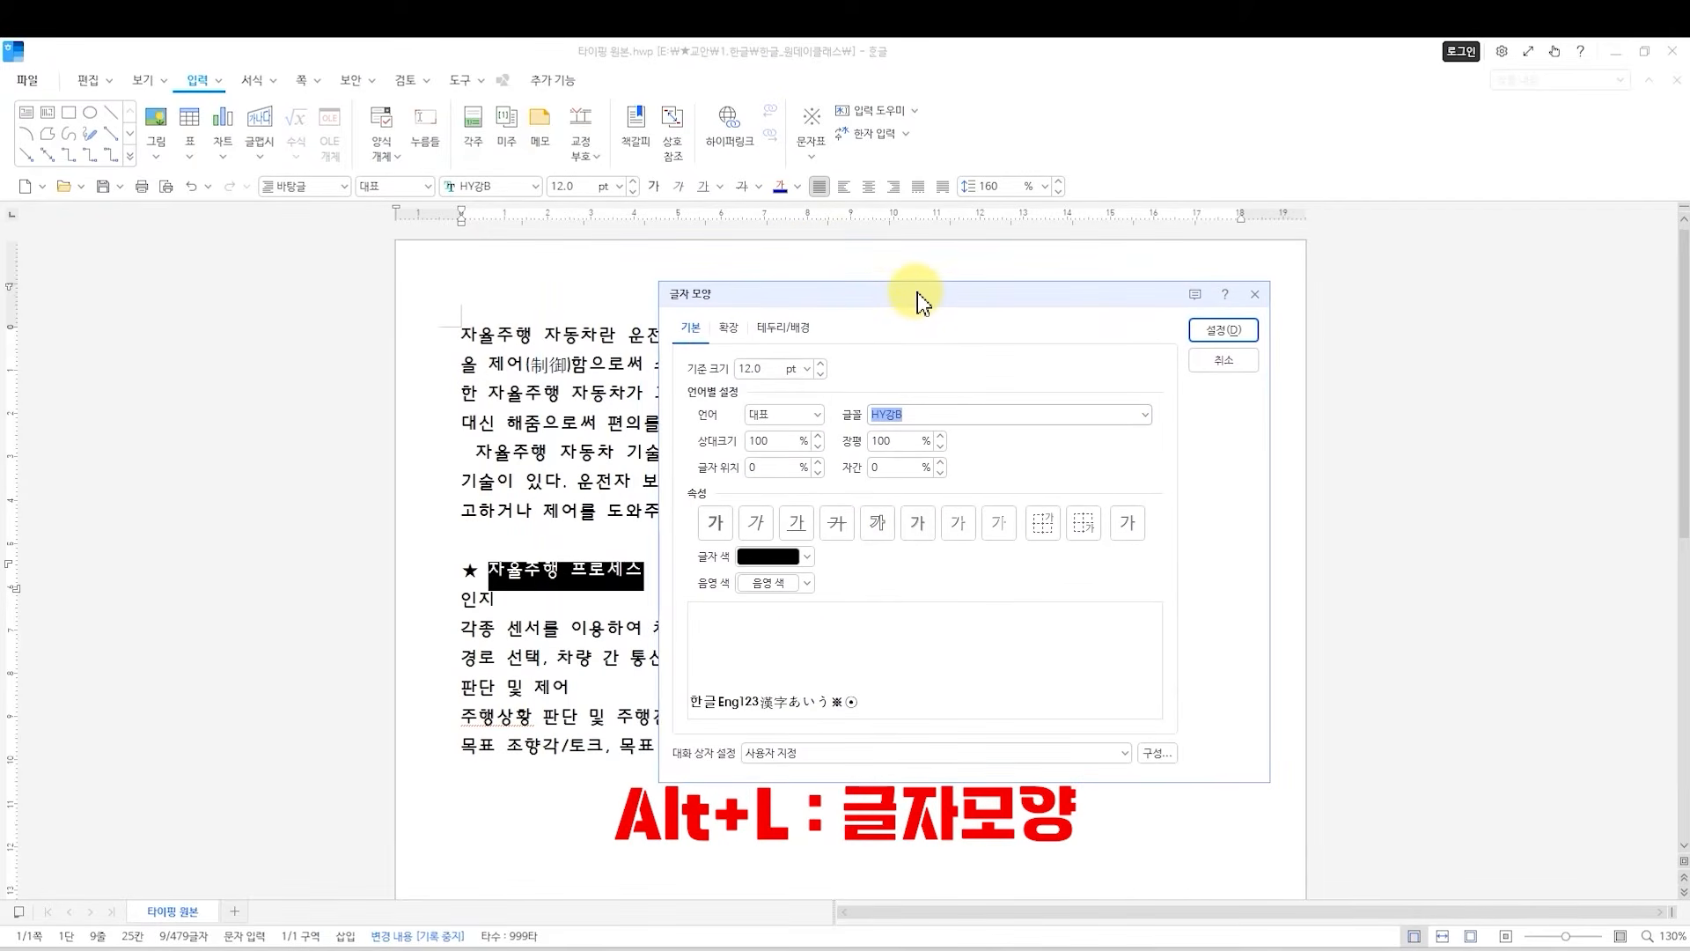
drag(918, 293, 954, 353)
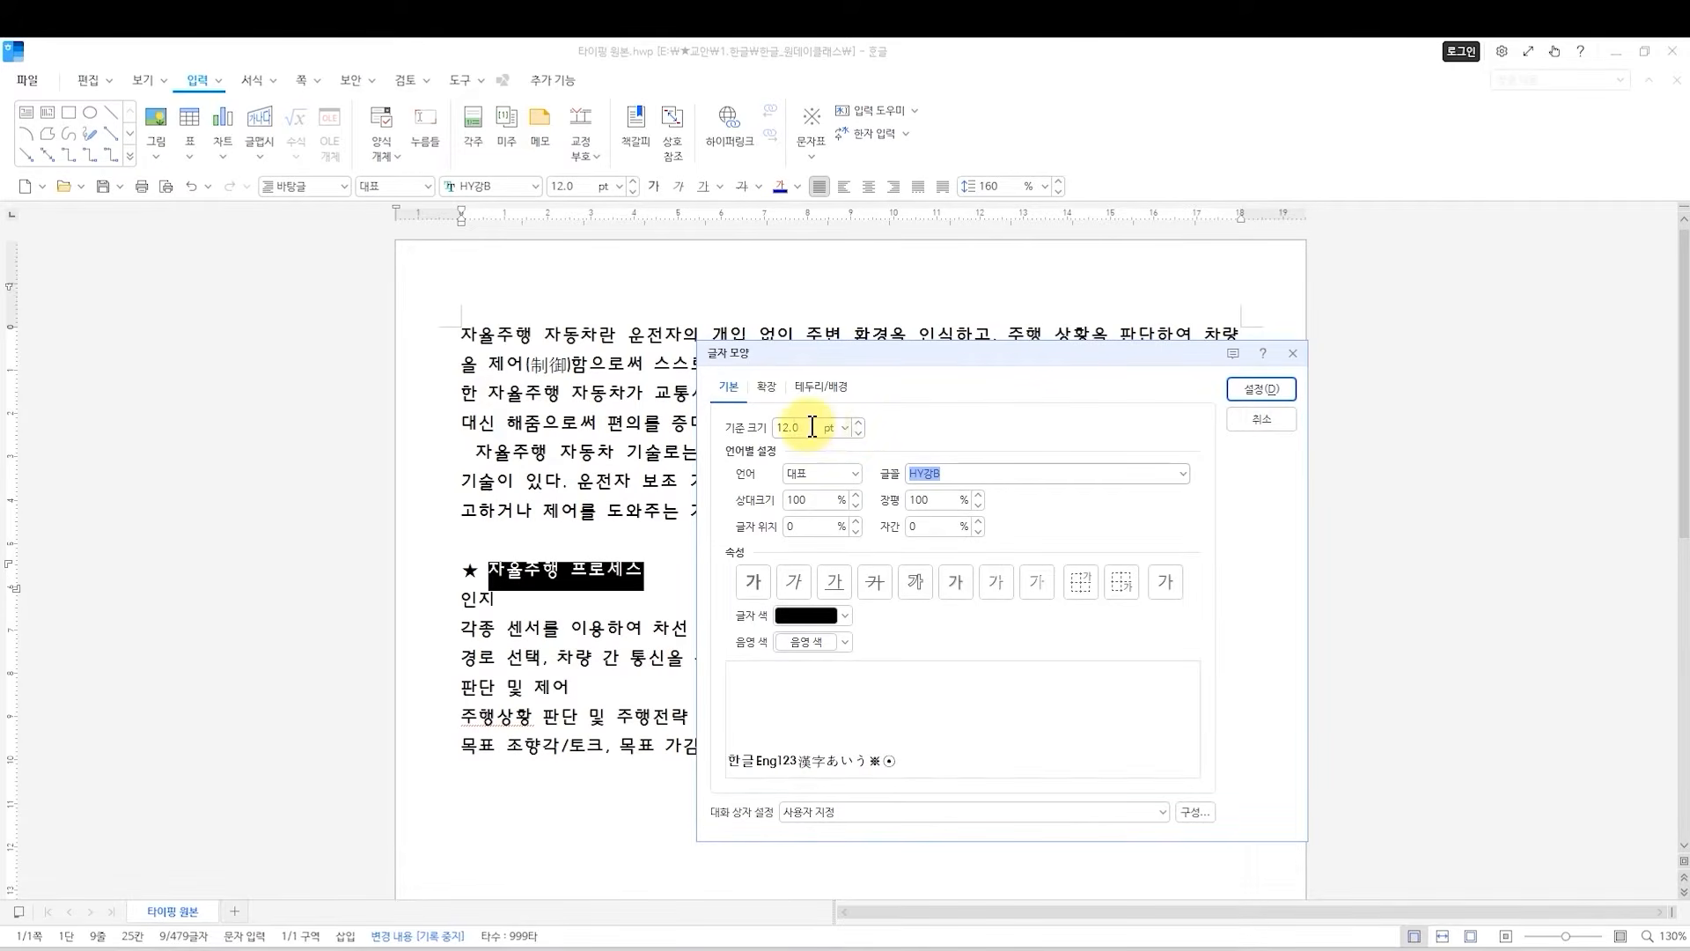
click(857, 424)
click(857, 424)
click(858, 424)
click(857, 425)
click(858, 424)
click(857, 425)
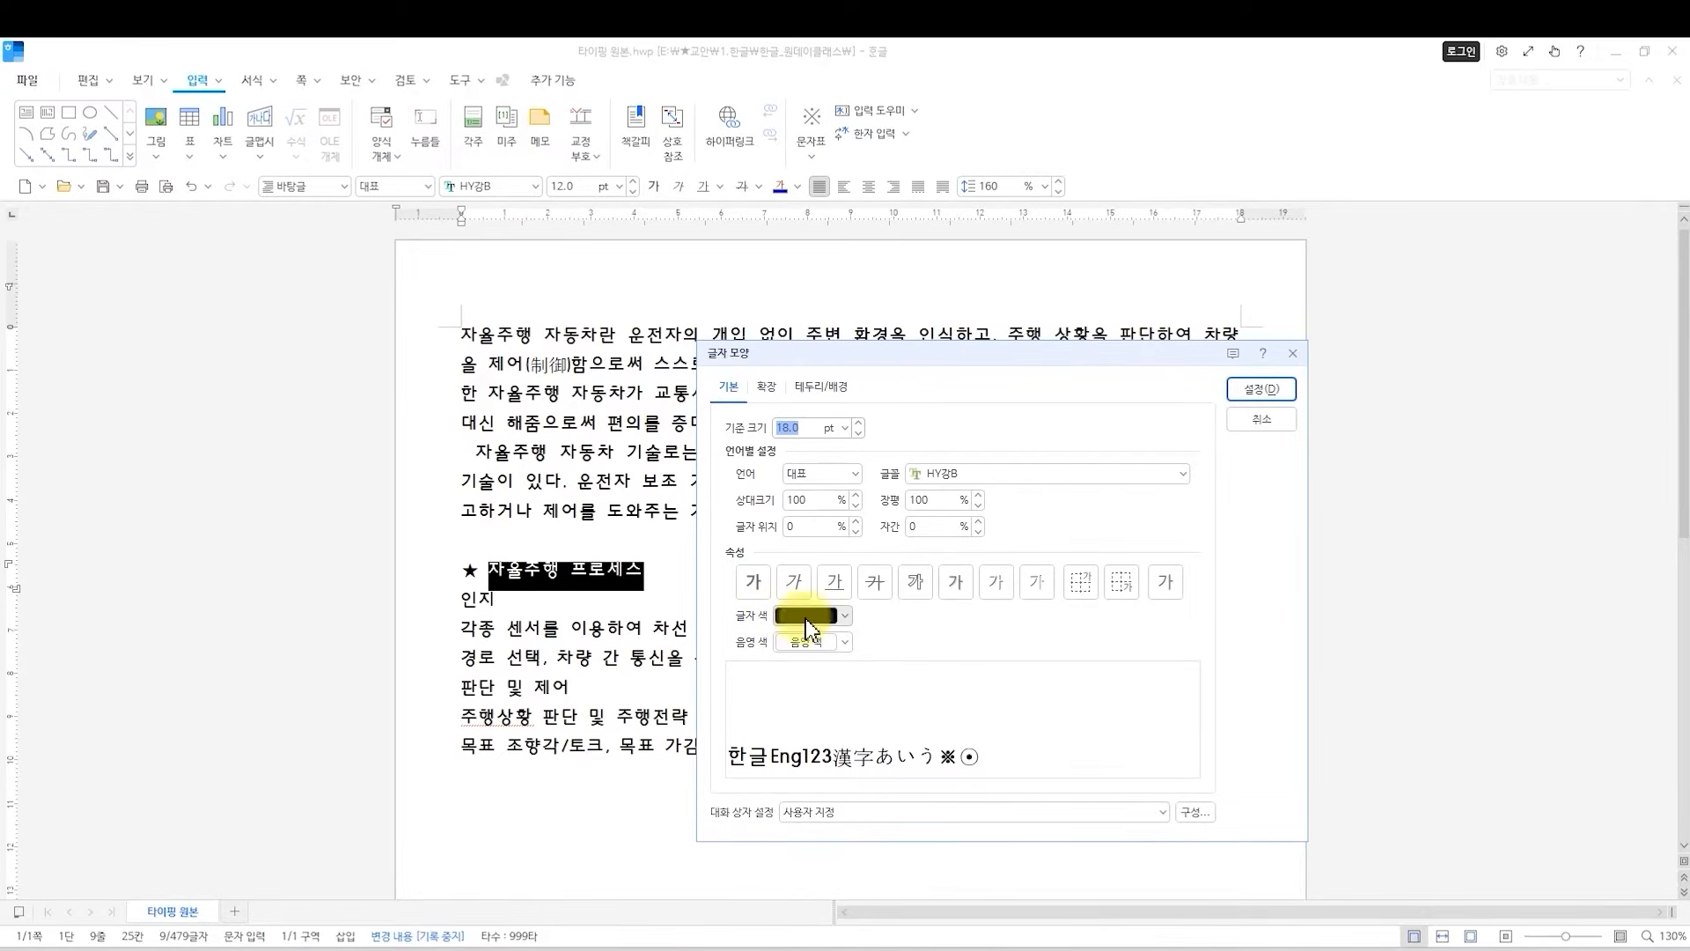
Give the heading text 자율주행 프로세스 a white font color and green shading, and apply the character settings.
click(839, 619)
click(794, 682)
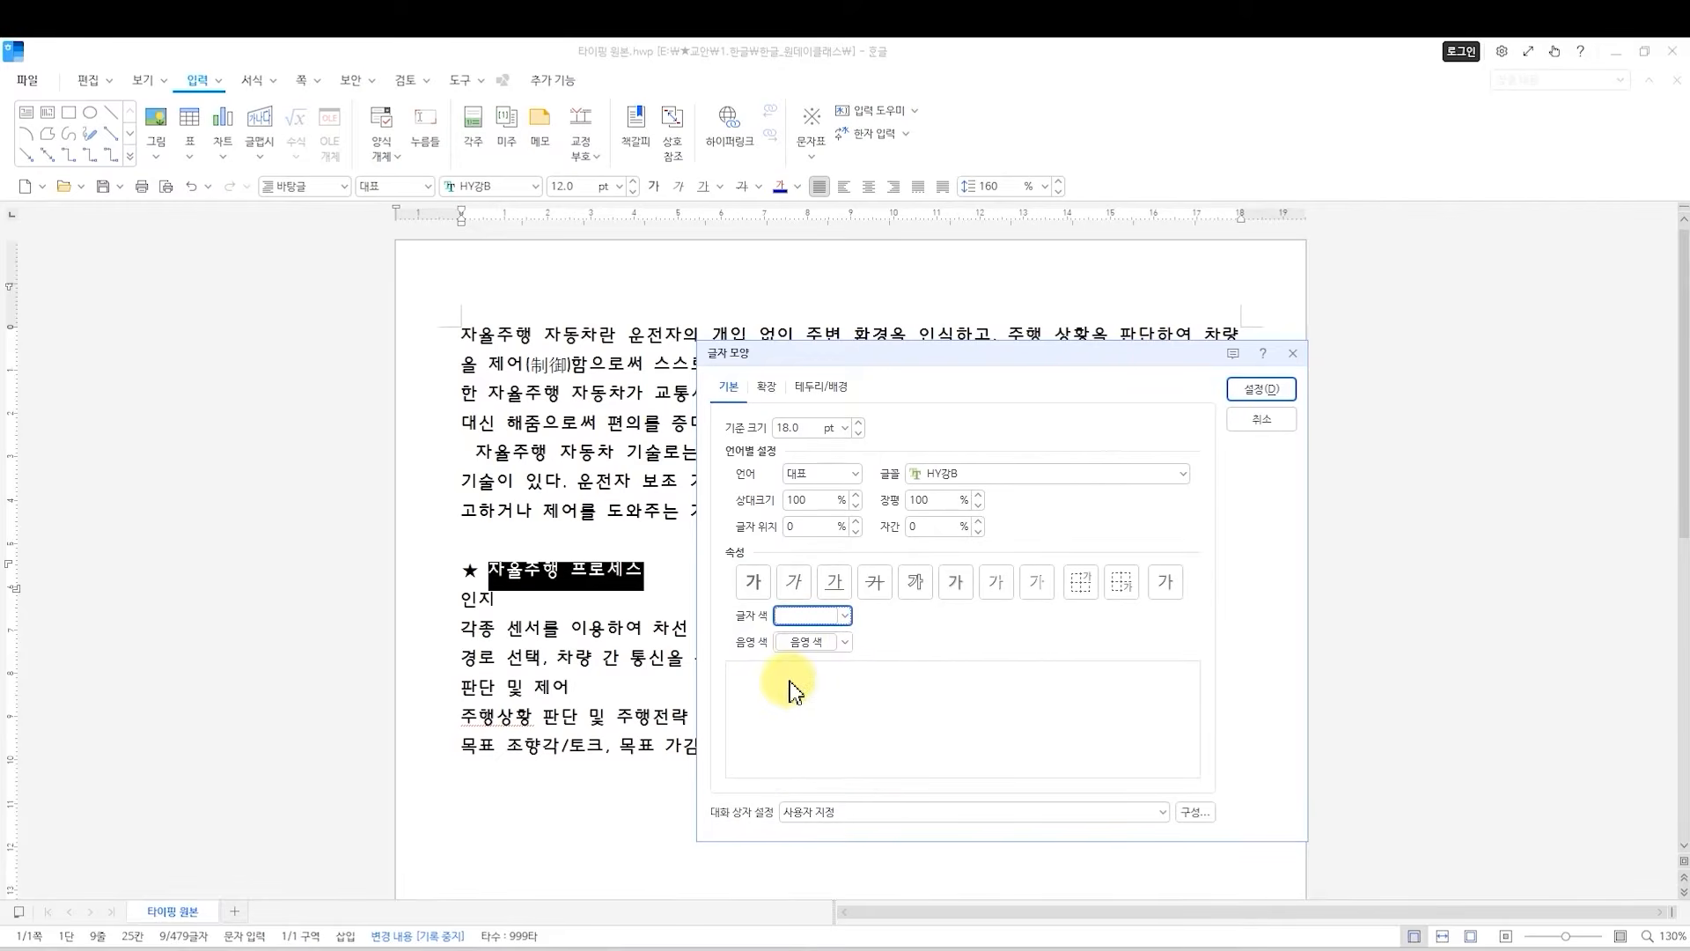
click(844, 646)
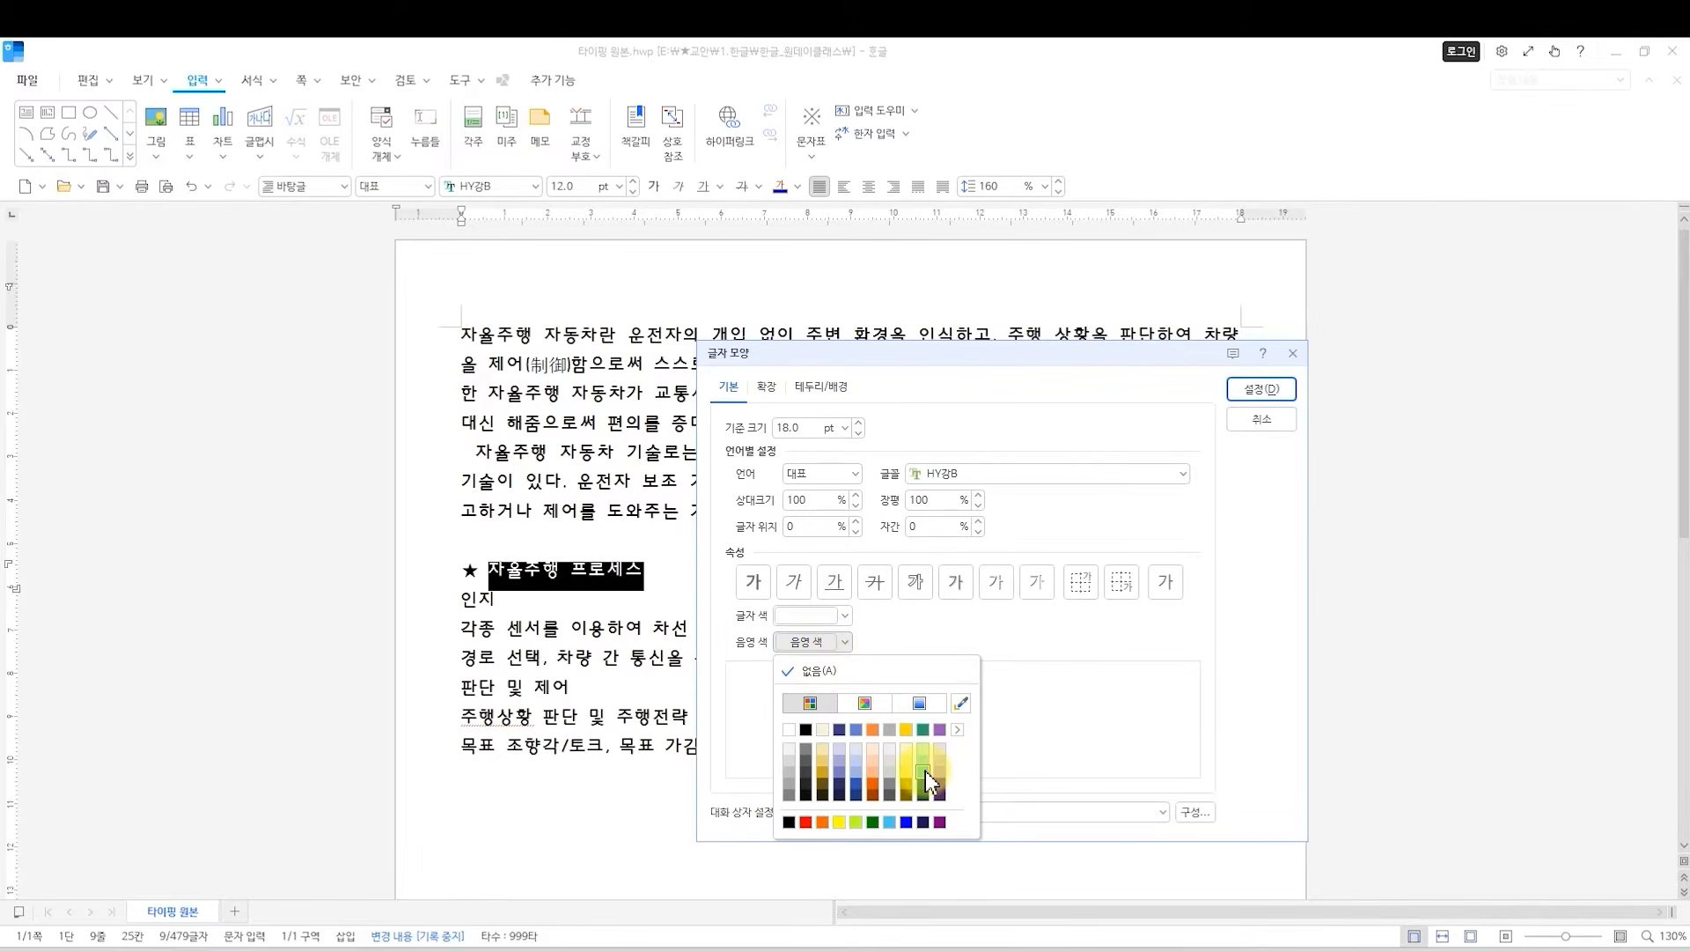
click(924, 730)
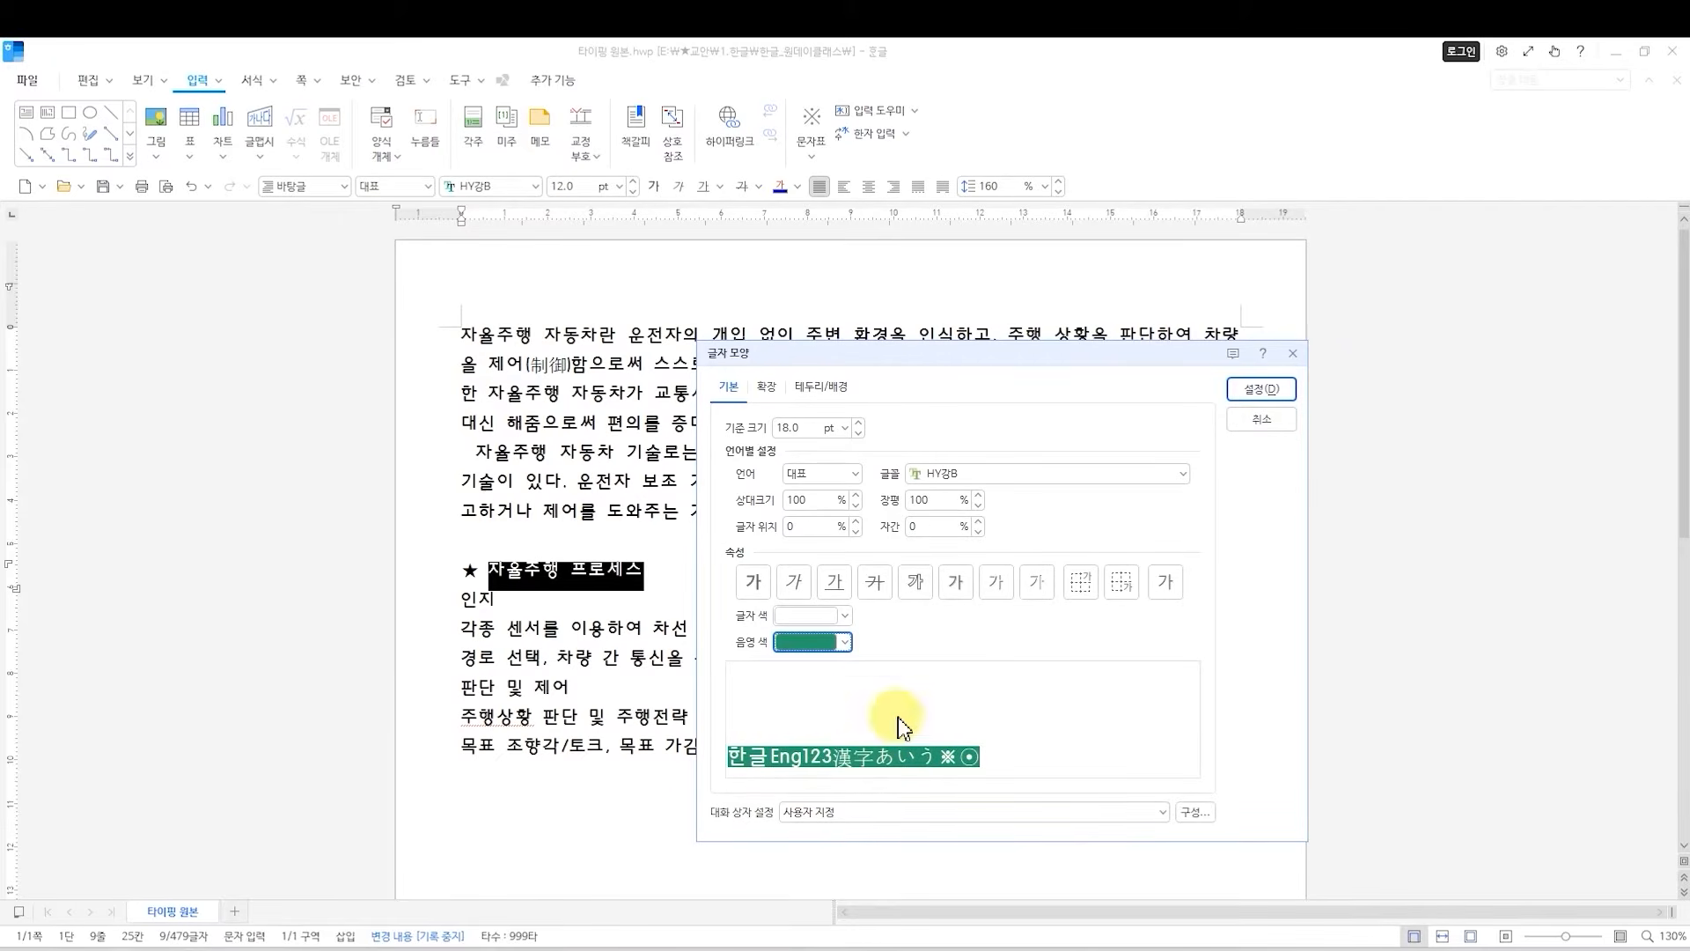
click(1255, 393)
click(757, 585)
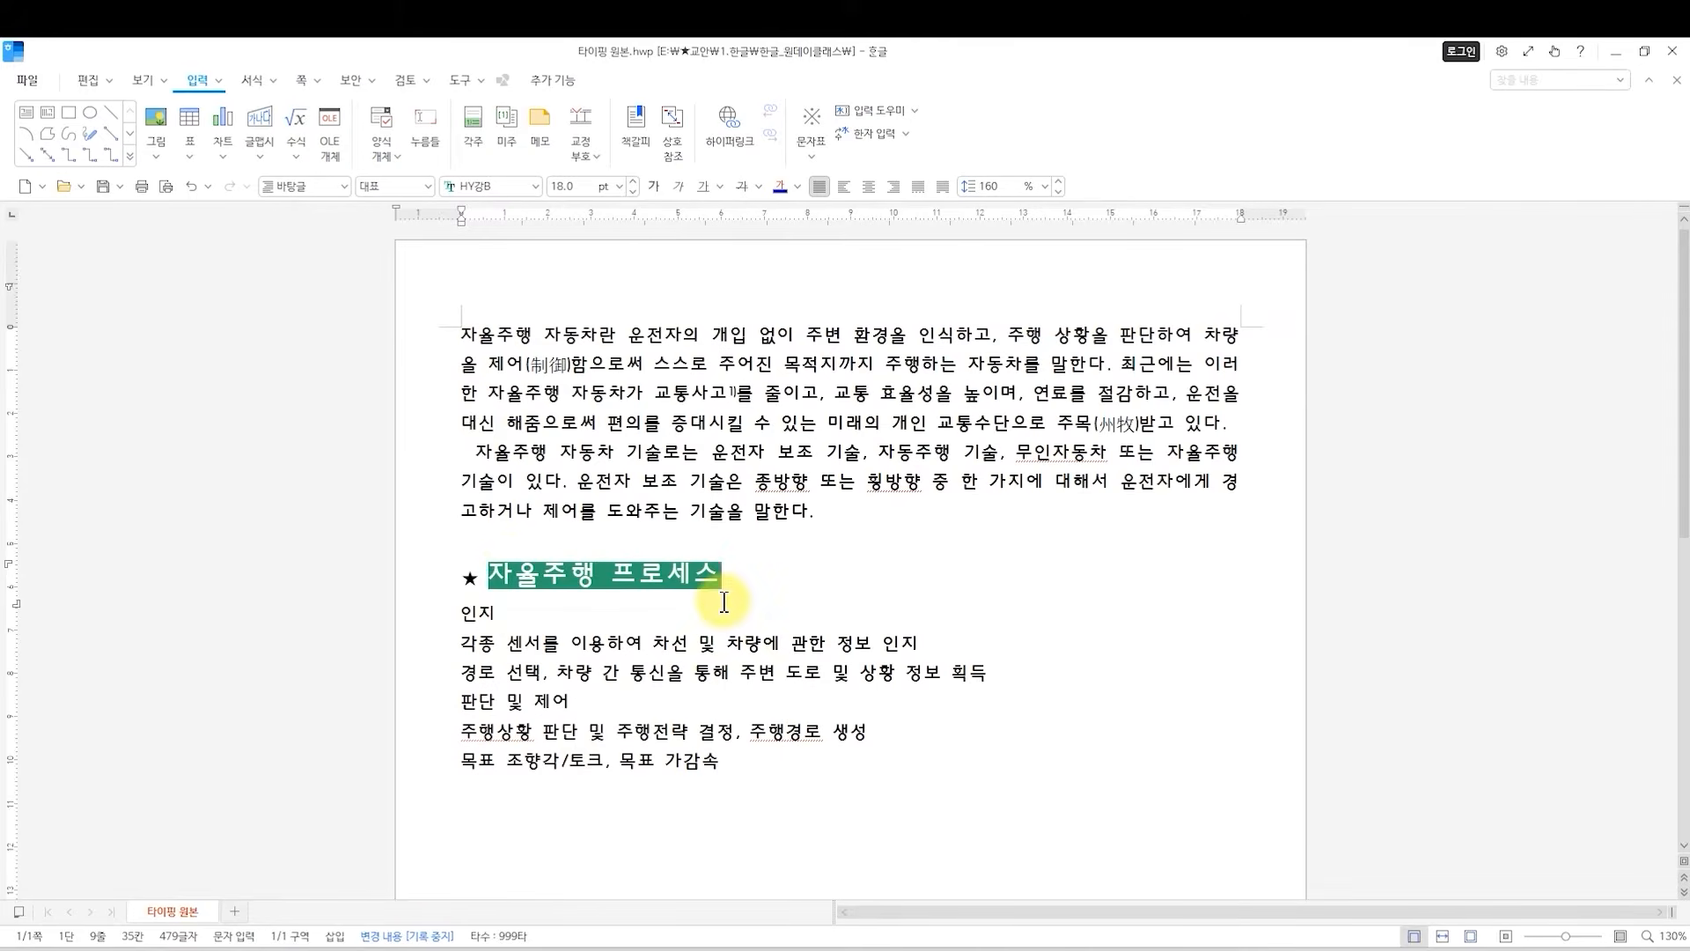
Enlarge the ★ in front of the 자율주행 프로세스 heading in 1 pt increments to match the heading text.
drag(491, 577, 695, 583)
click(680, 596)
click(623, 616)
drag(478, 579, 465, 581)
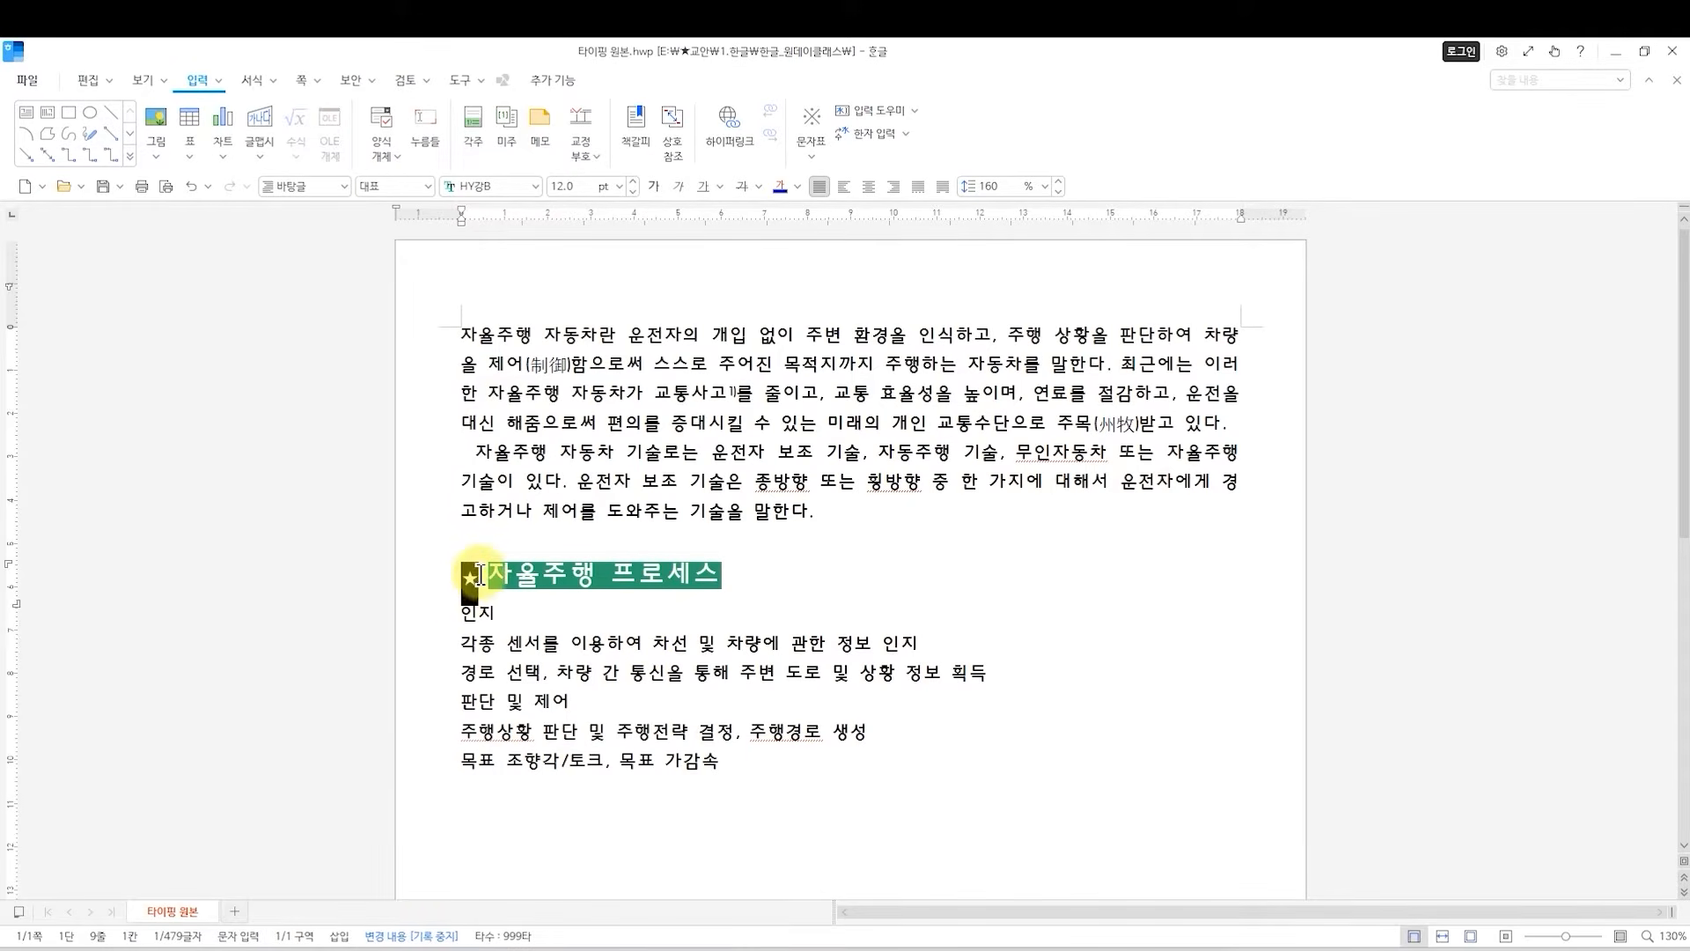
click(633, 180)
click(633, 180)
click(633, 181)
click(633, 181)
click(633, 180)
click(633, 181)
click(586, 679)
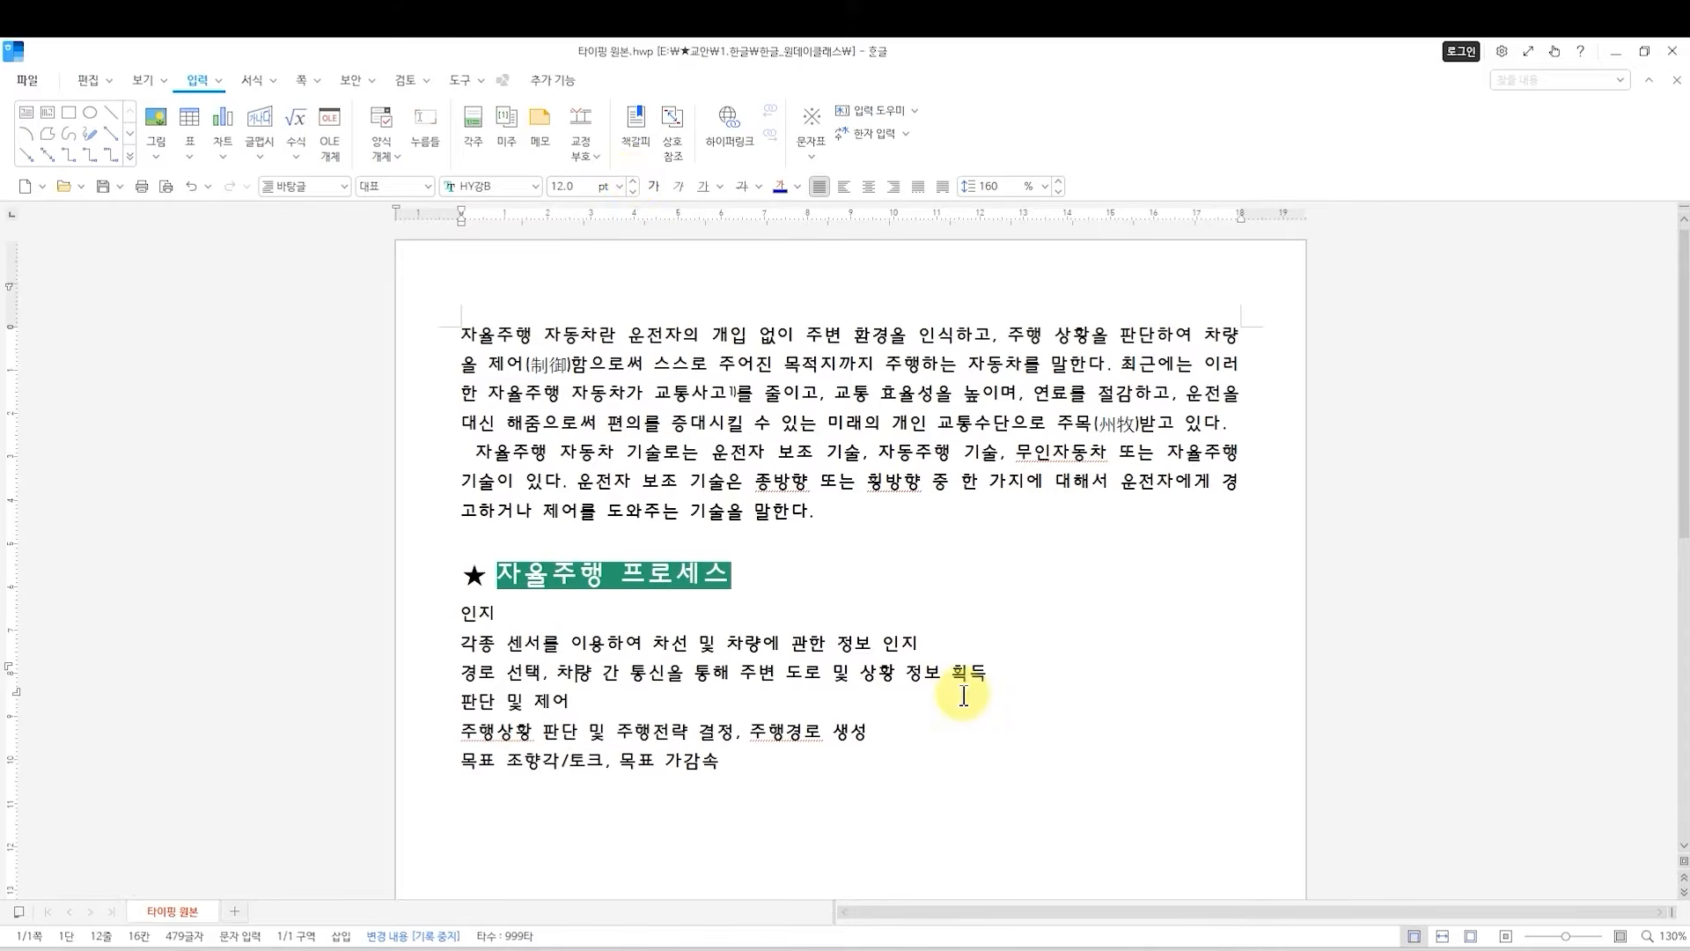
drag(464, 620, 763, 770)
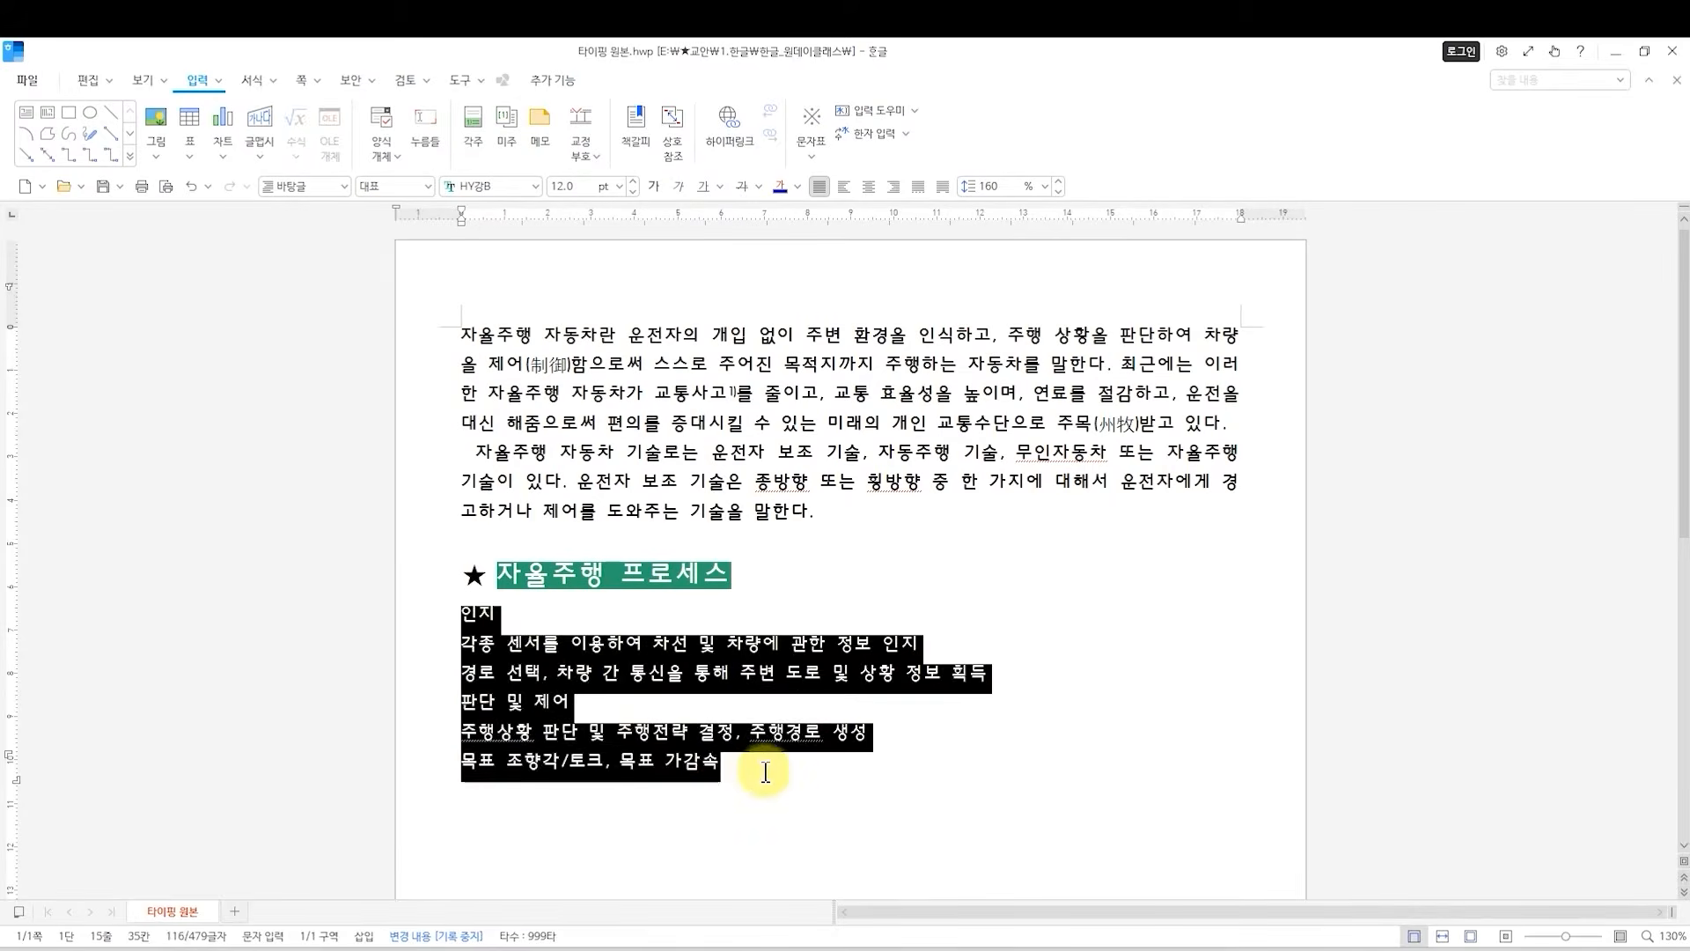
click(774, 770)
click(458, 611)
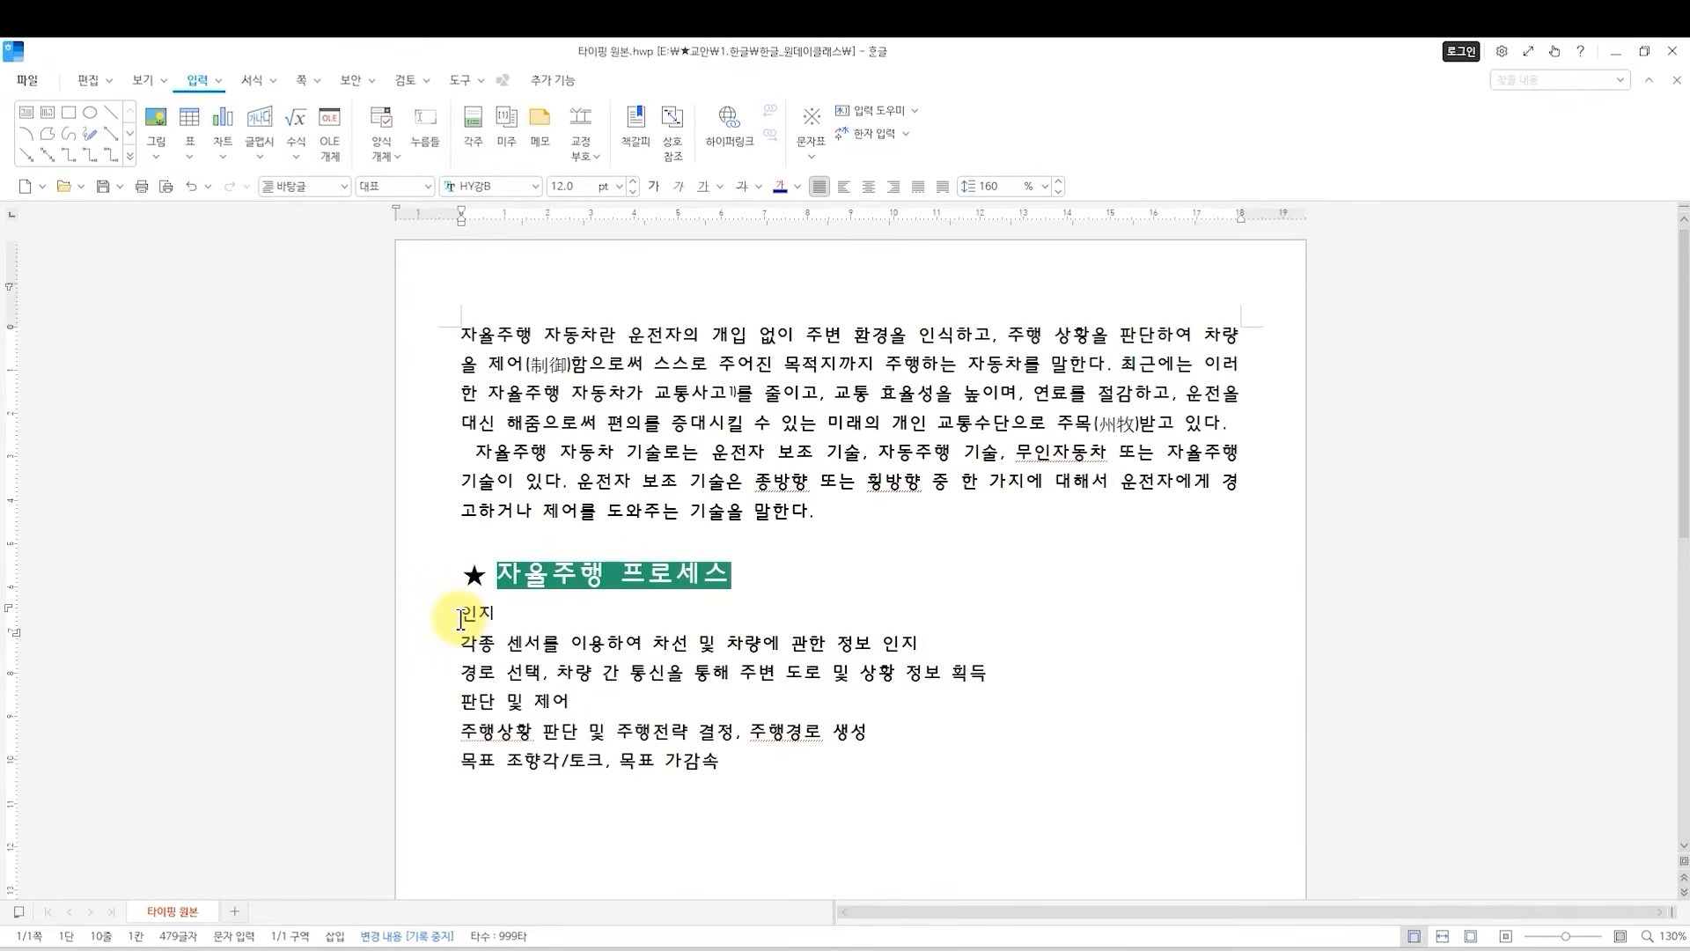
click(751, 764)
click(460, 611)
click(460, 642)
click(456, 672)
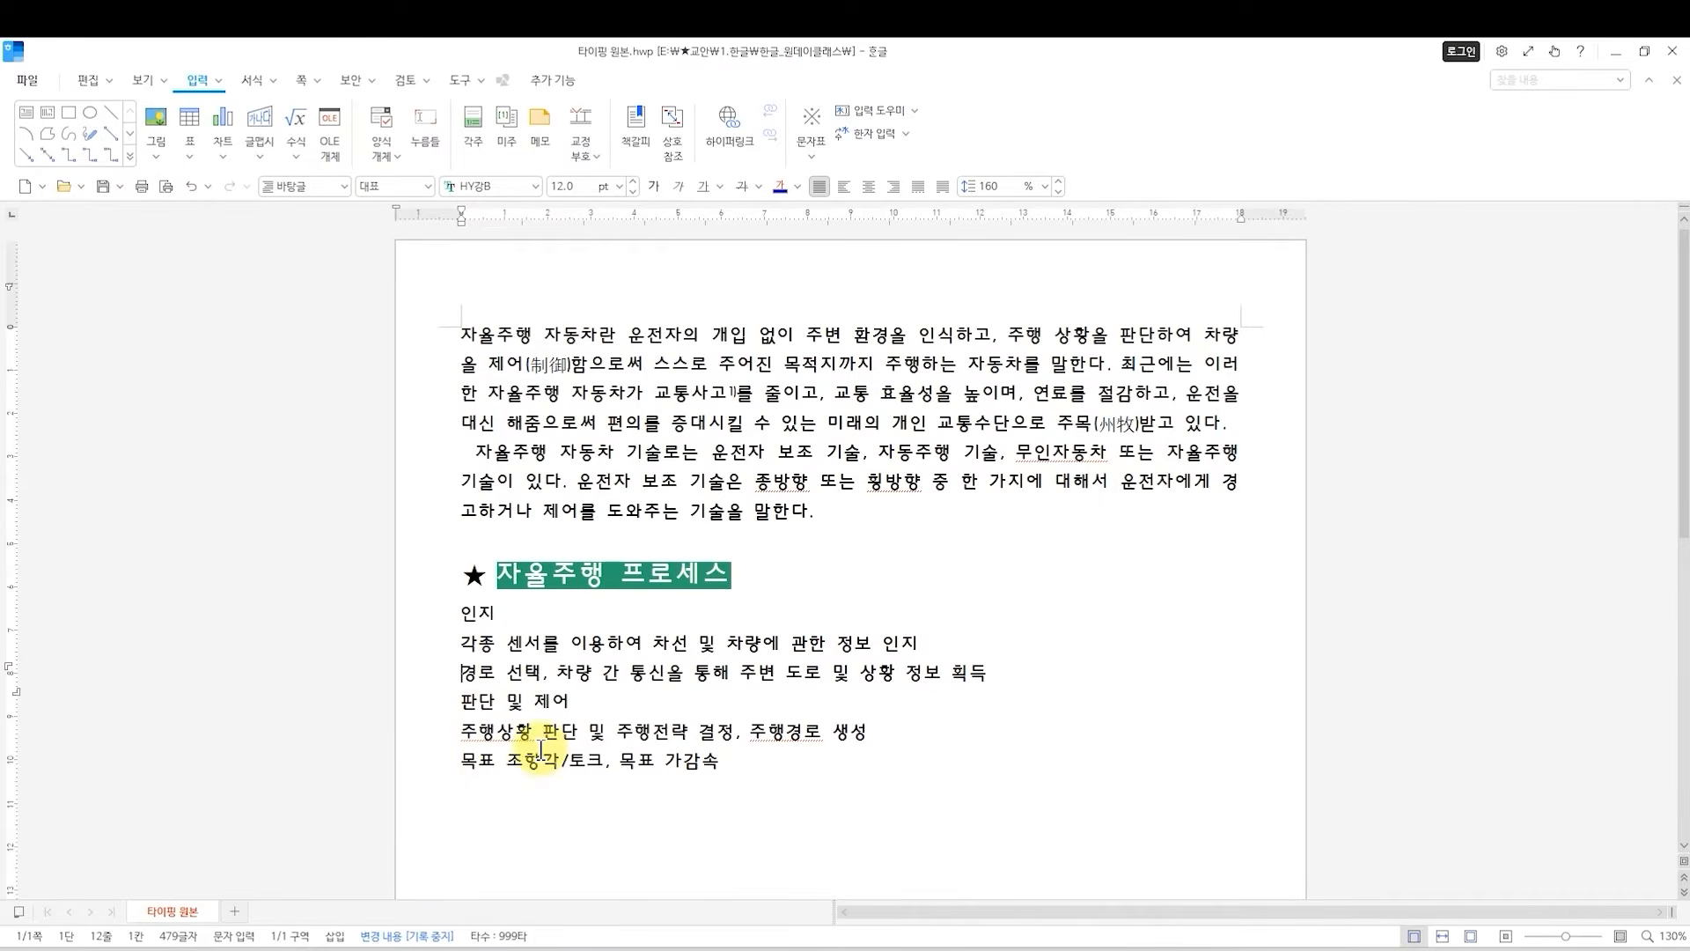
click(747, 789)
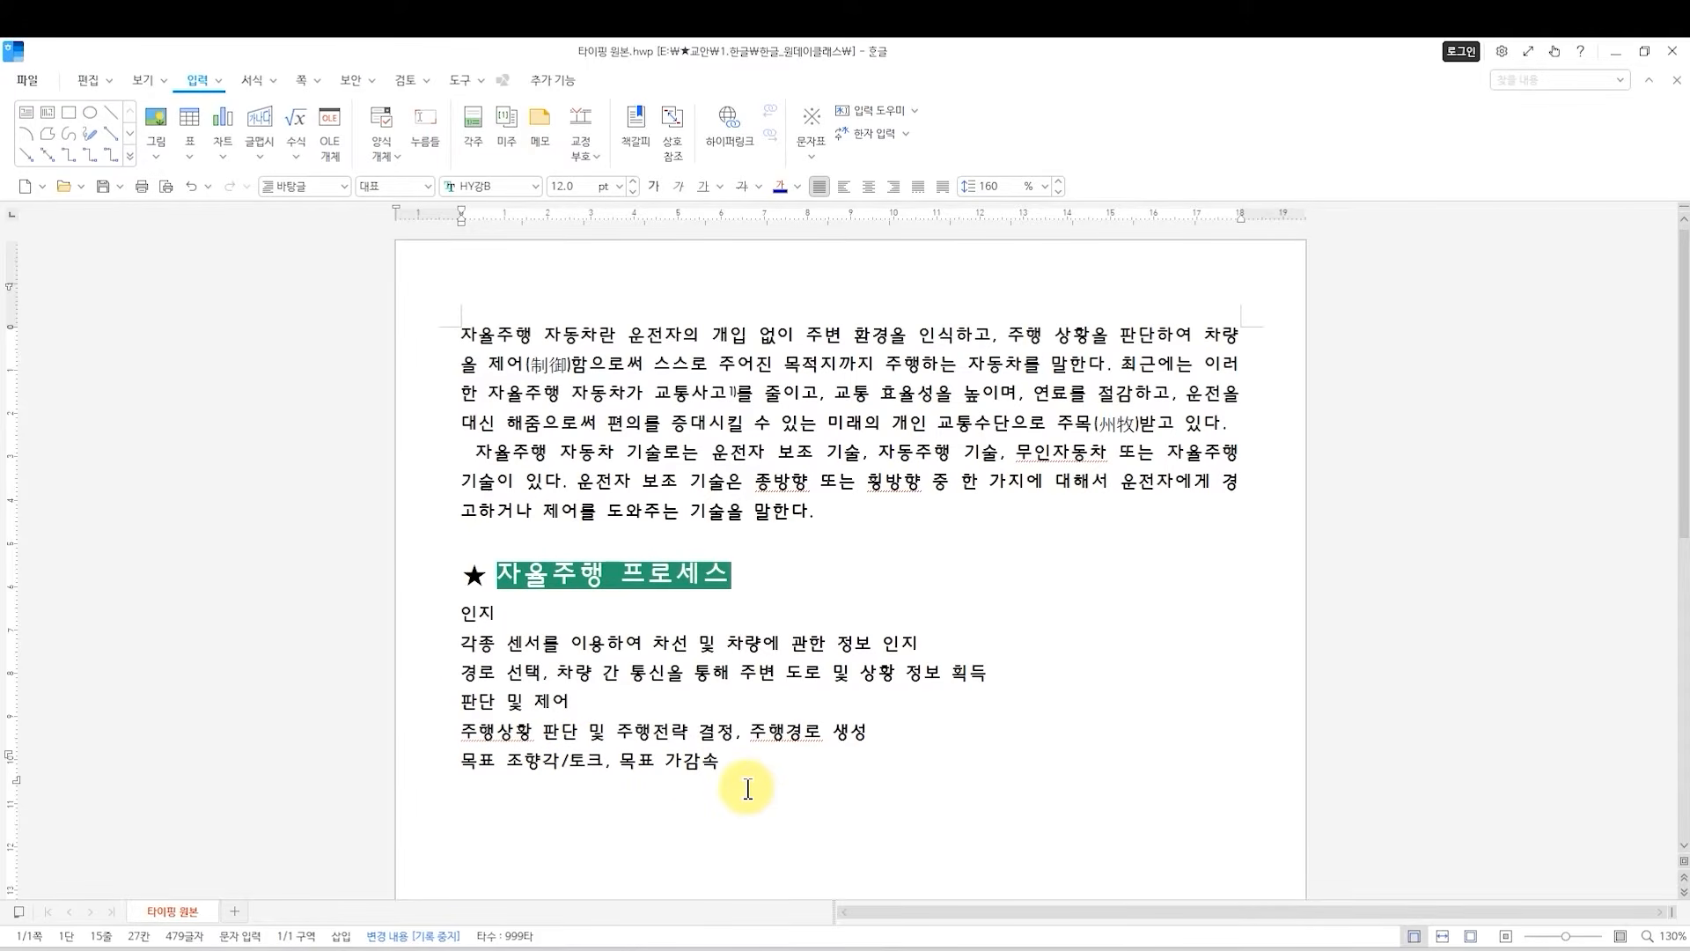
Apply the last 1., 가., 1), 가) paragraph numbering format to the six lines below the heading, starting a new list.
drag(460, 610, 426, 619)
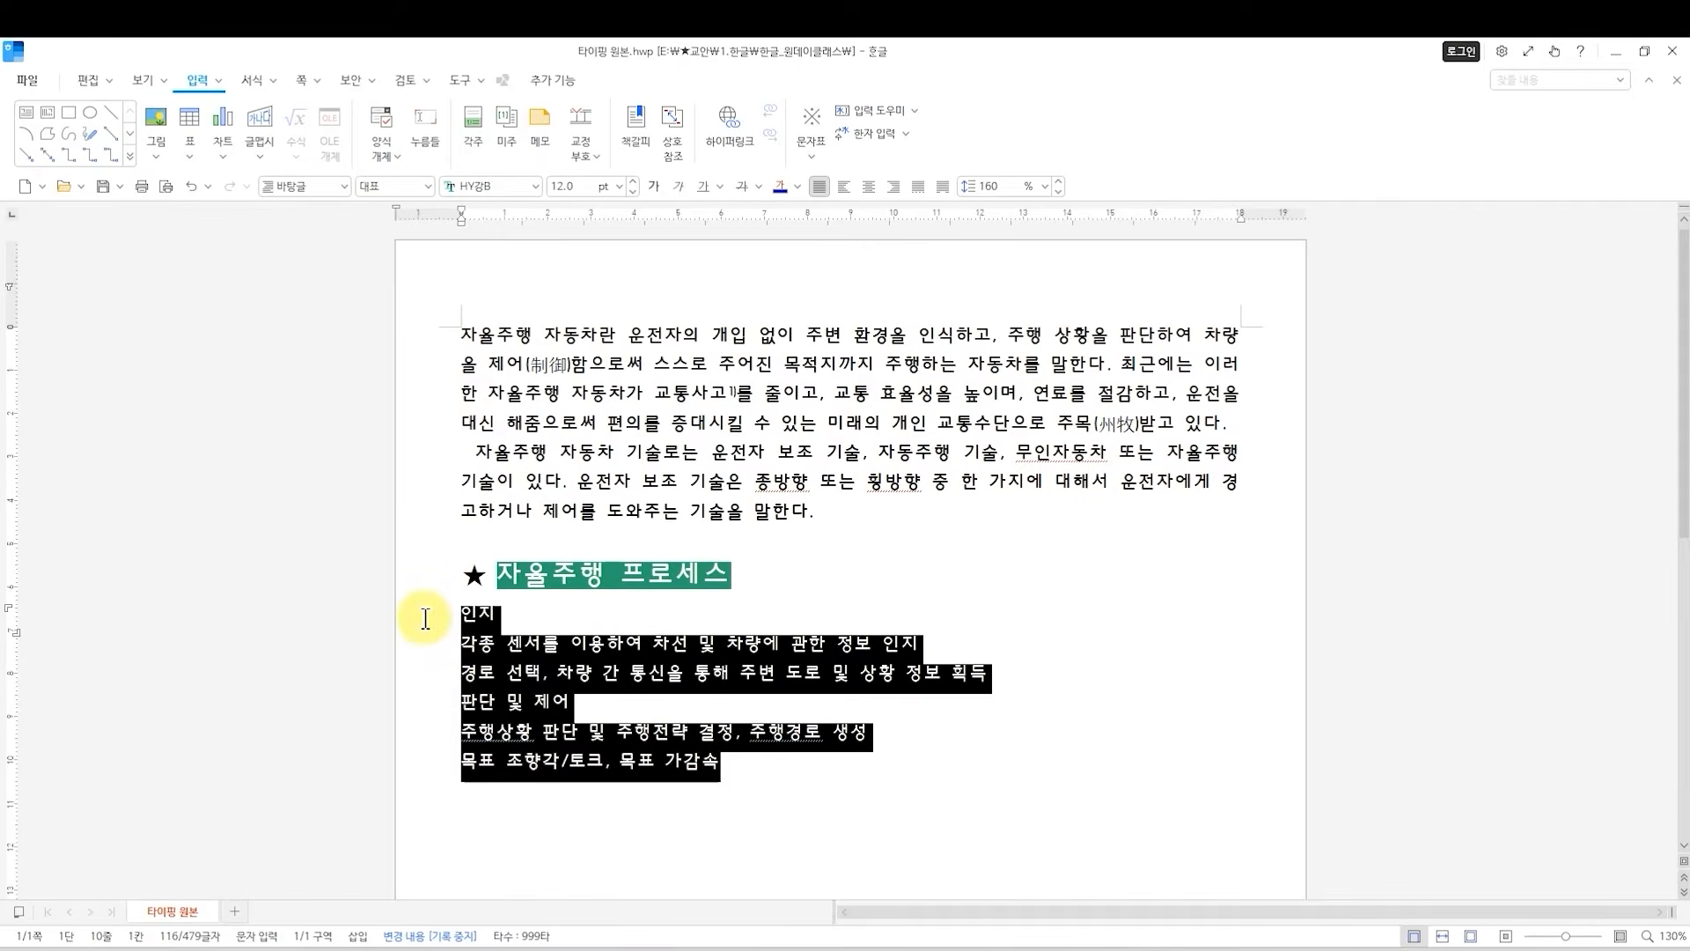
right_click(533, 679)
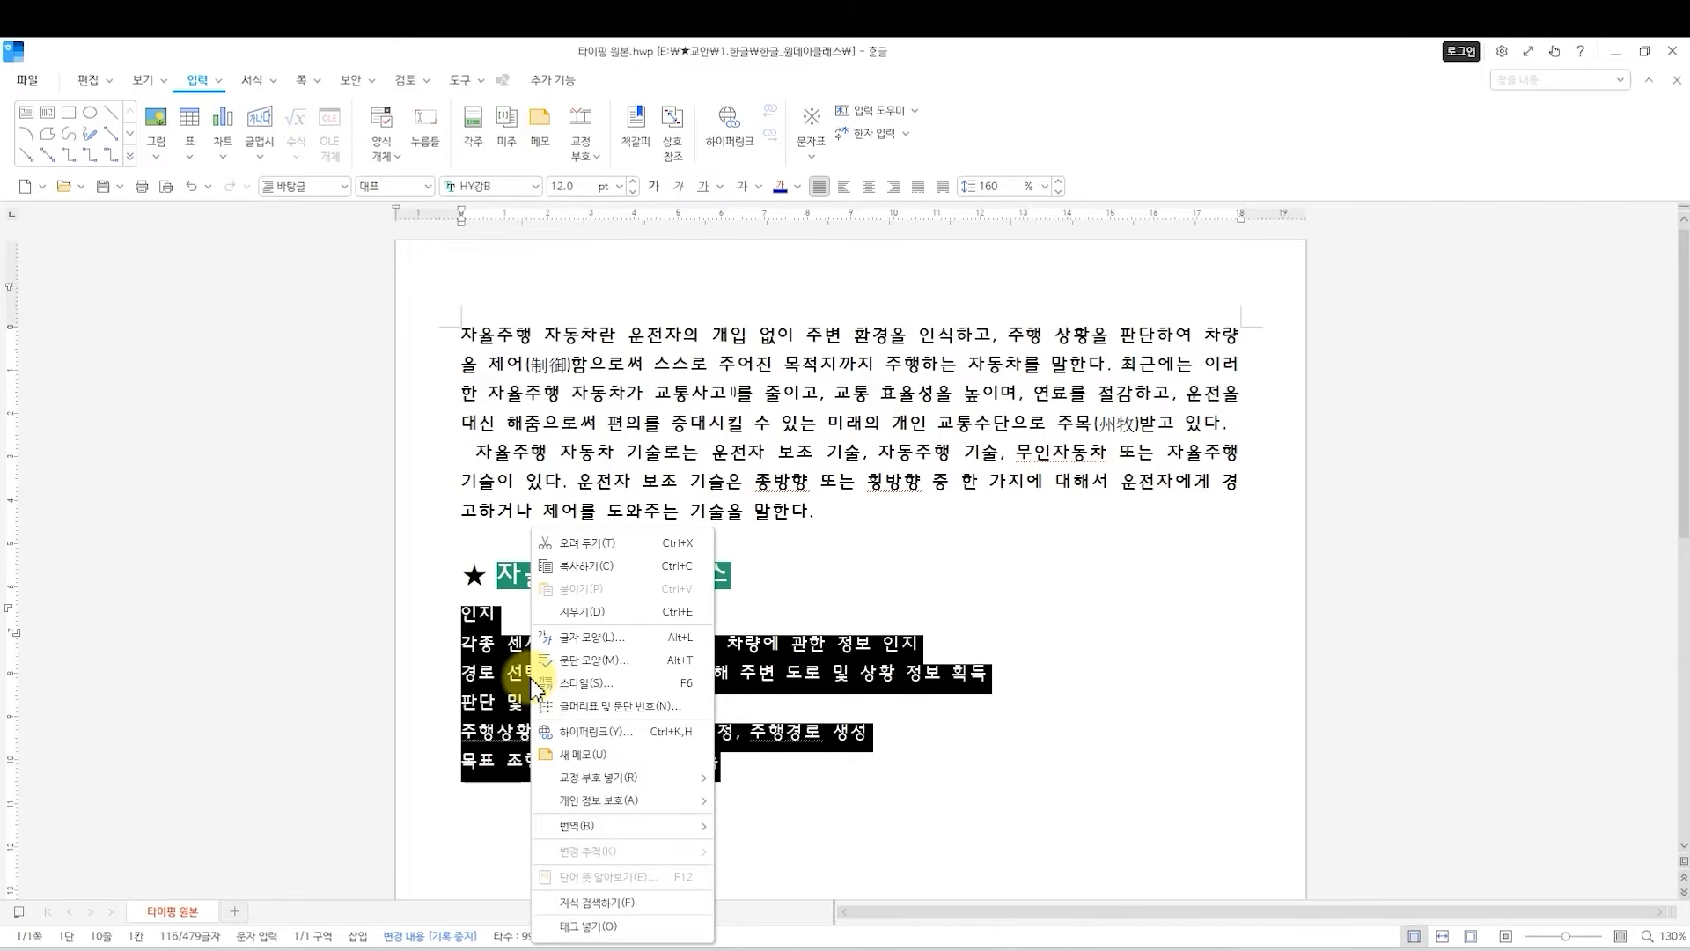
click(604, 707)
drag(835, 249, 936, 340)
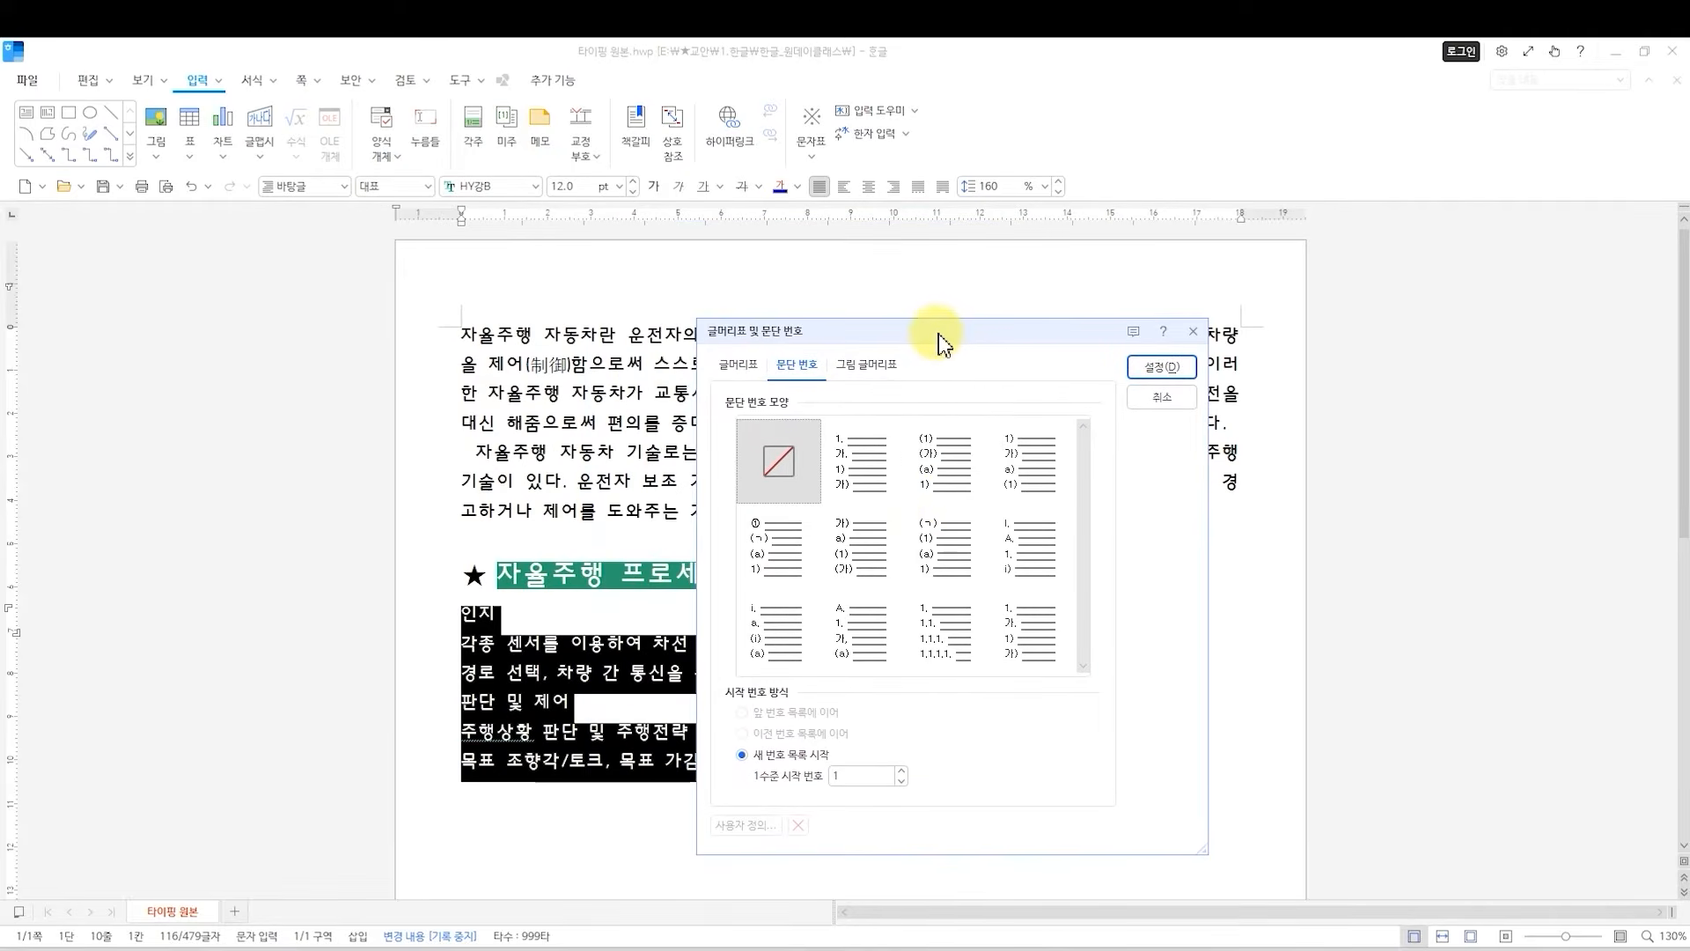
click(925, 537)
click(923, 546)
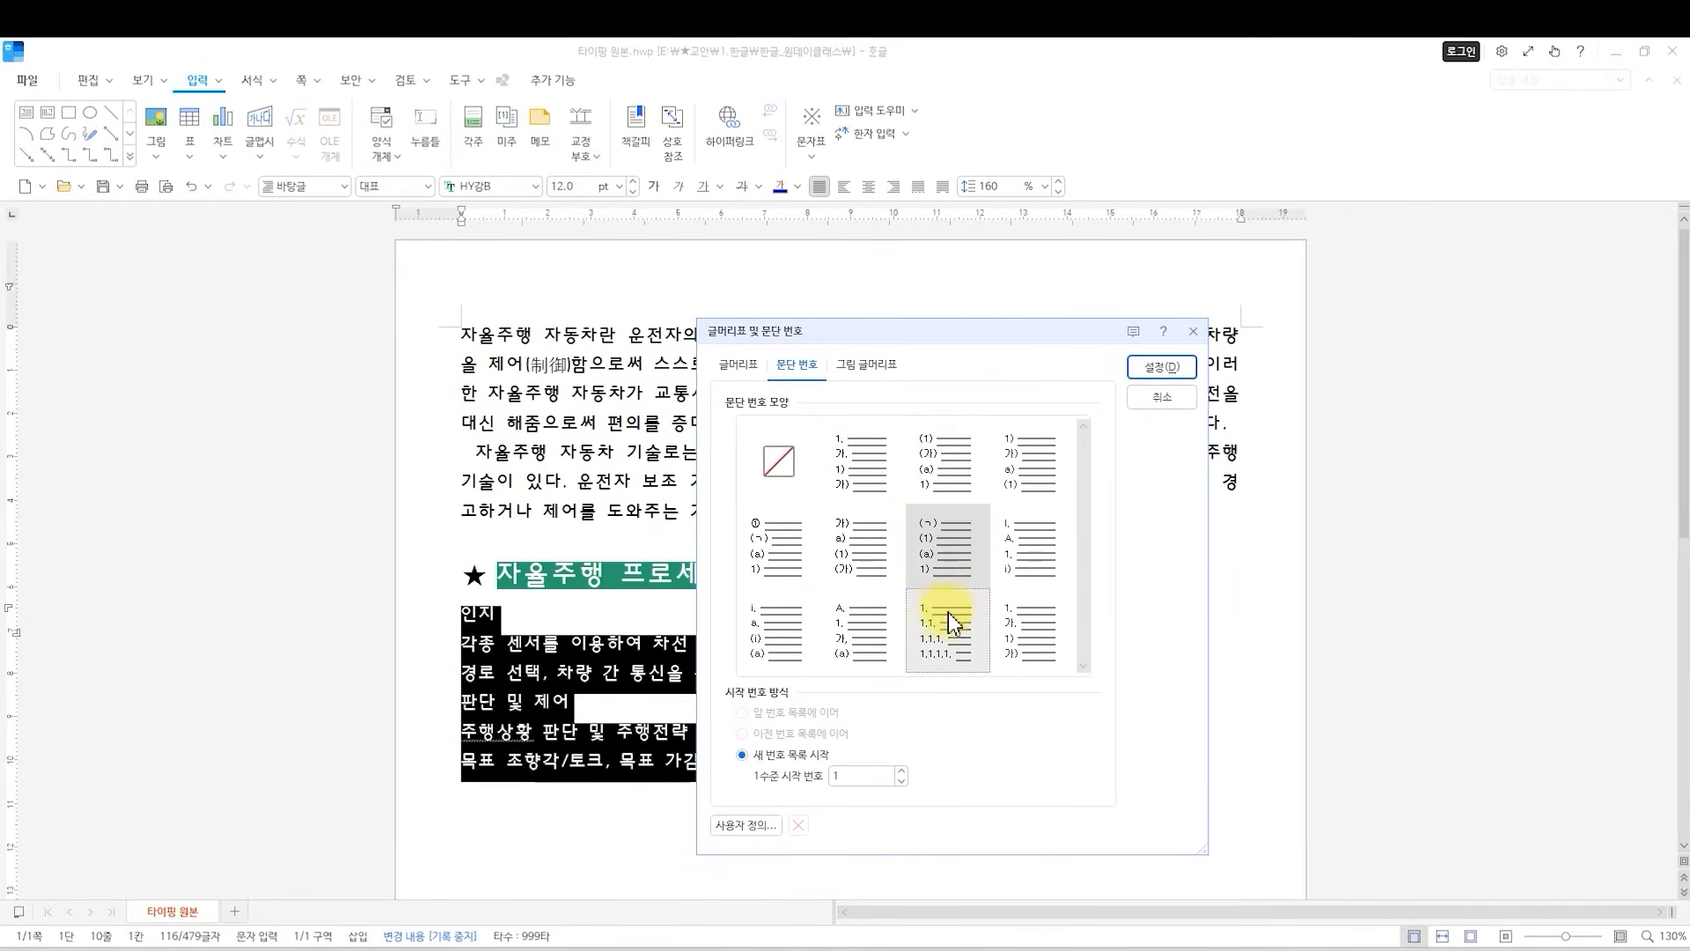
click(1035, 623)
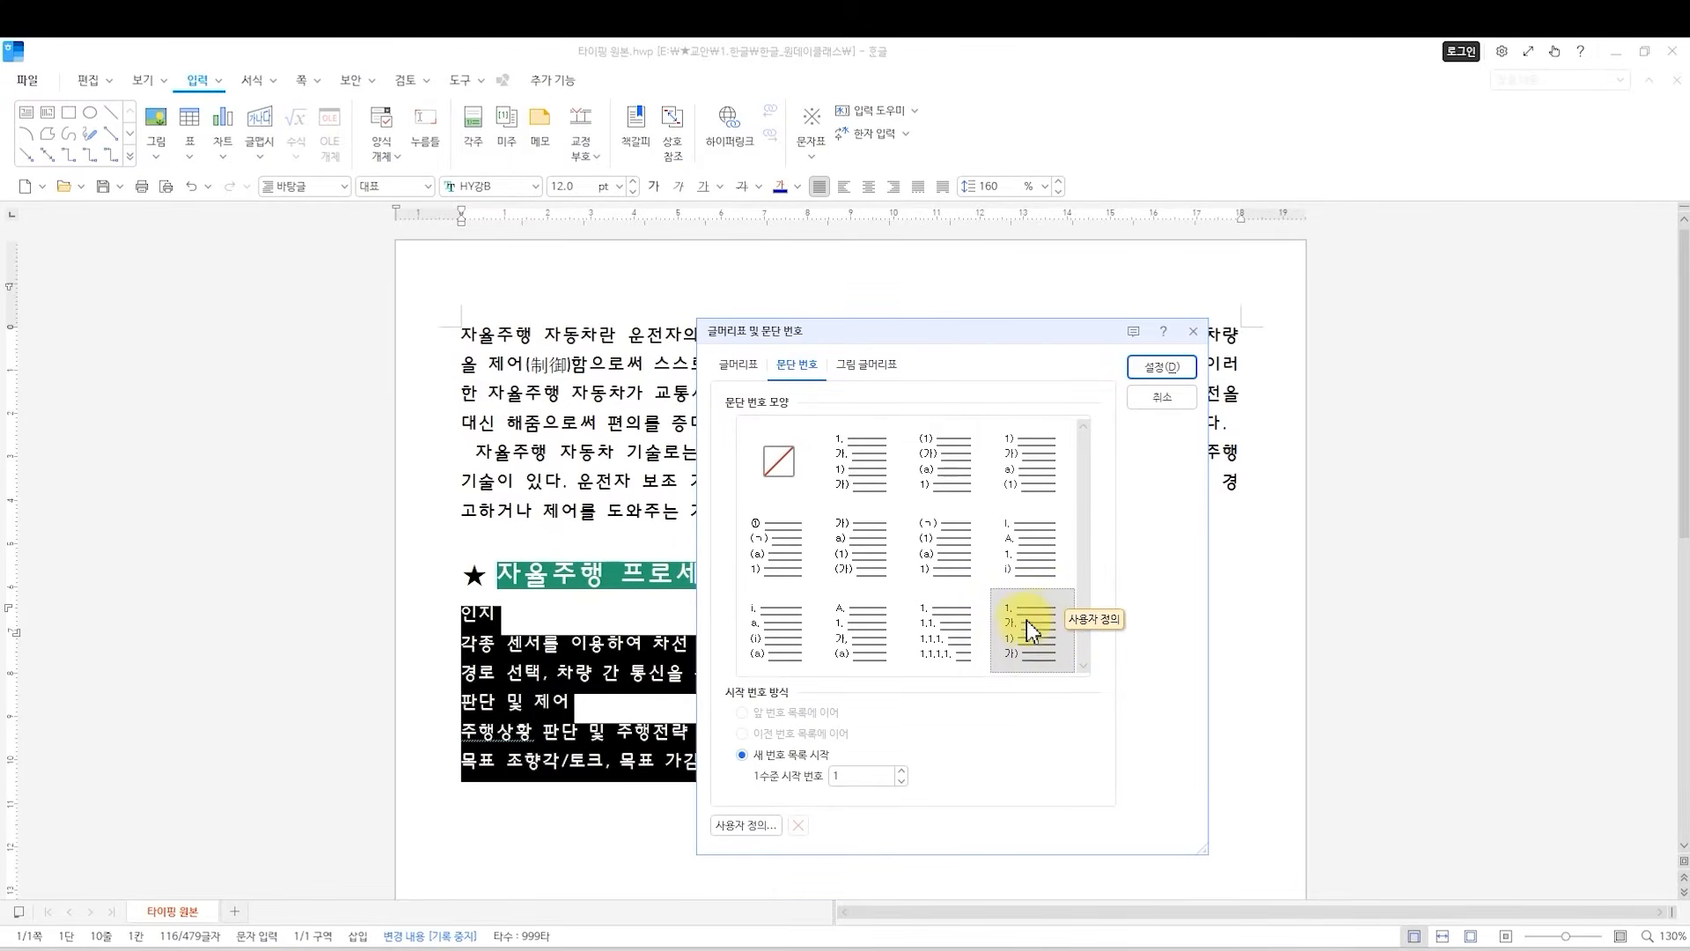
click(1159, 368)
click(532, 731)
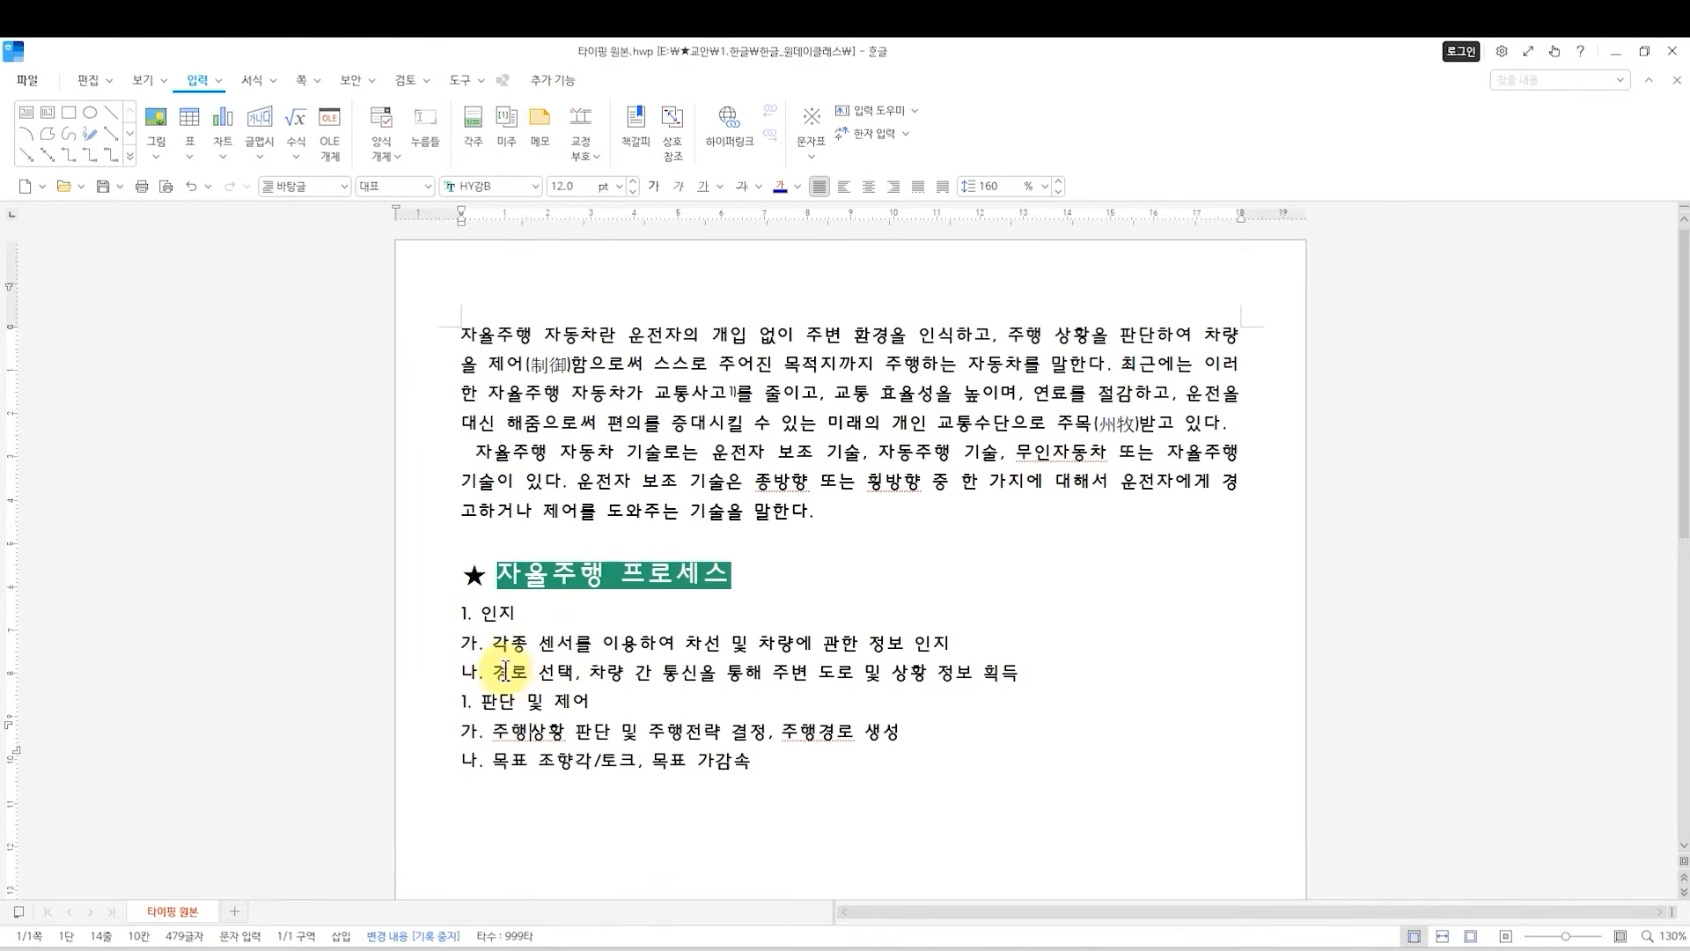
click(466, 646)
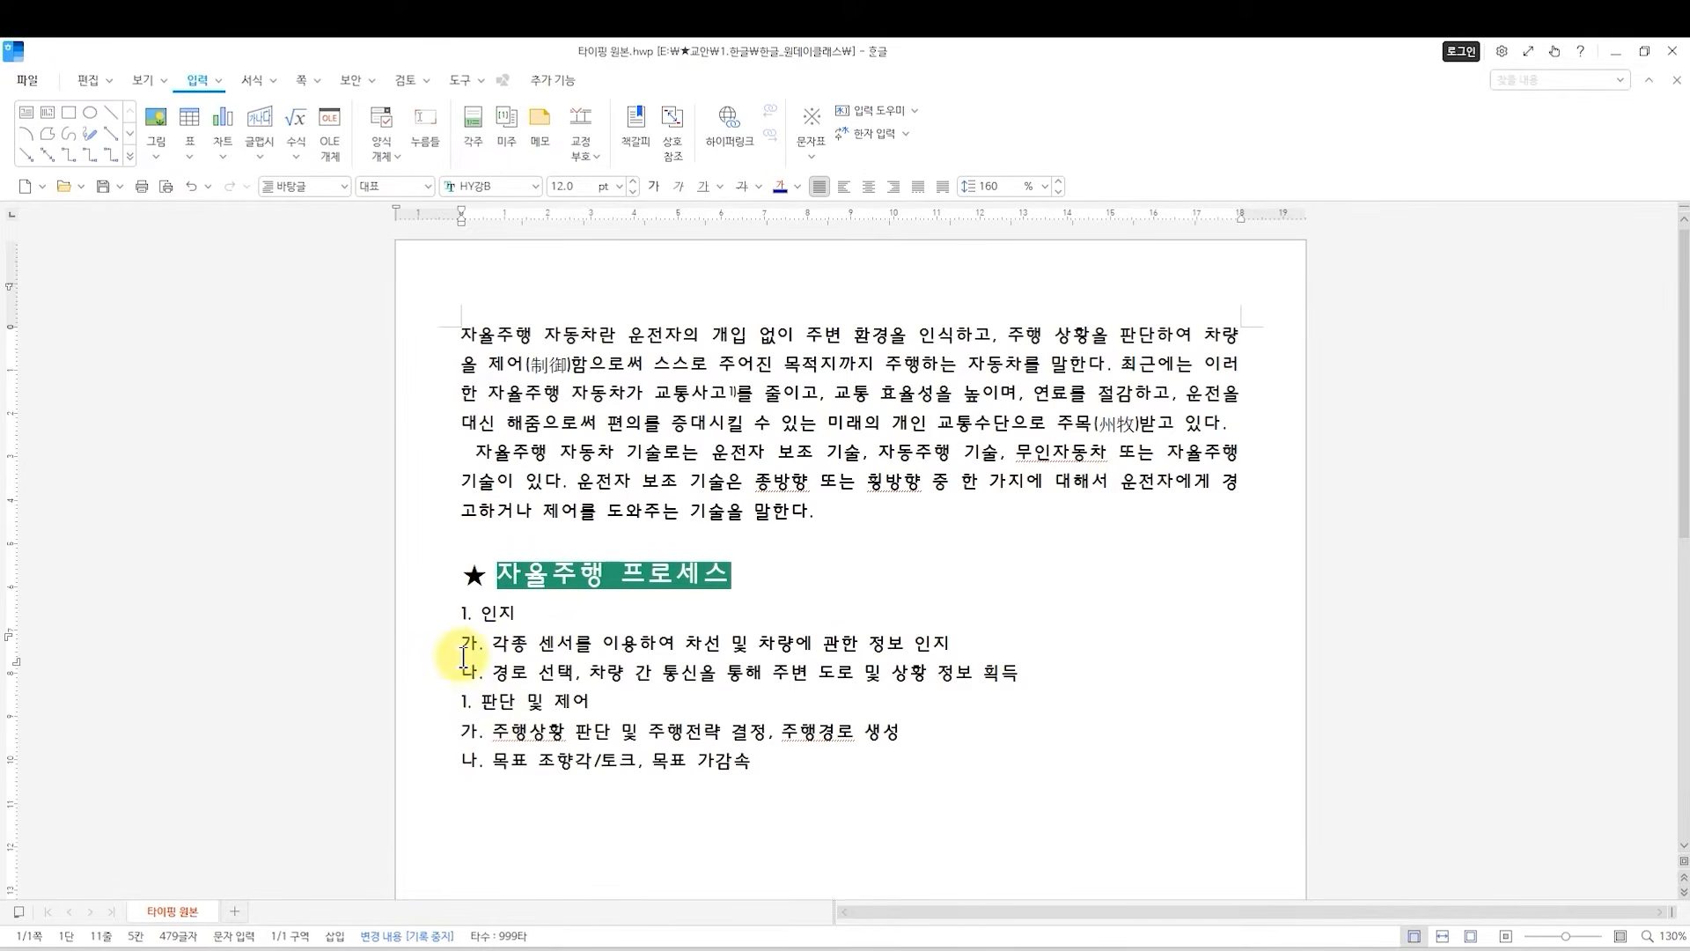
drag(471, 647, 1026, 683)
click(686, 648)
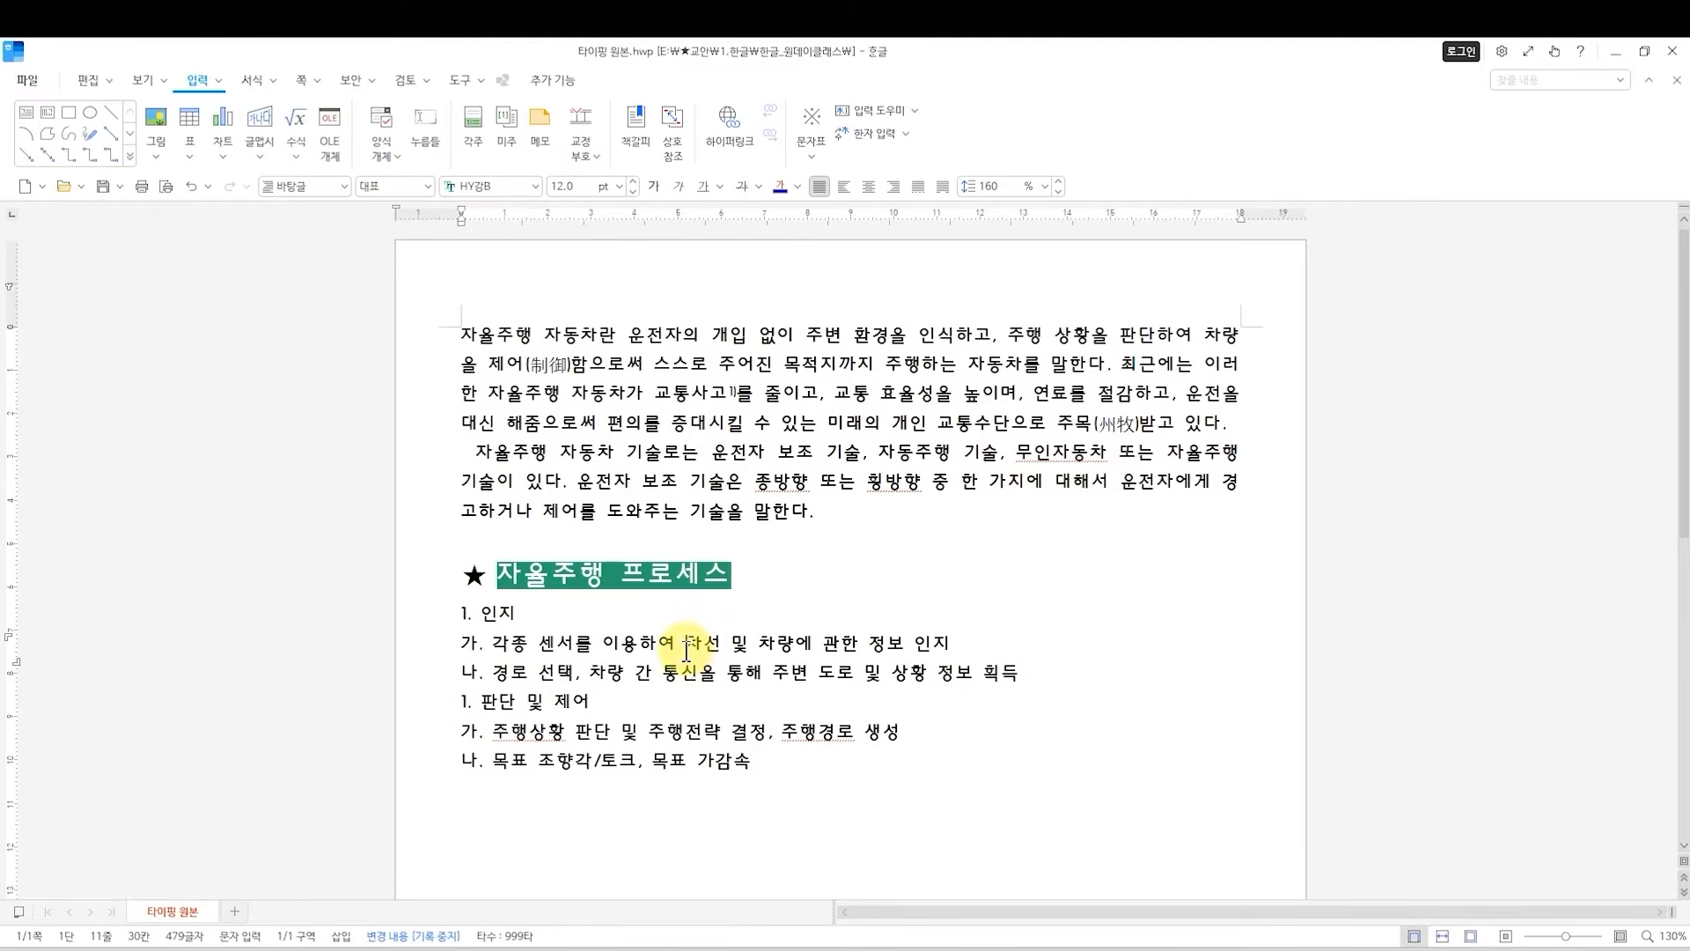
Set a 10 pt left paragraph margin for the 가. and 나. lines under 인지.
drag(1023, 676, 428, 646)
key(alt+t)
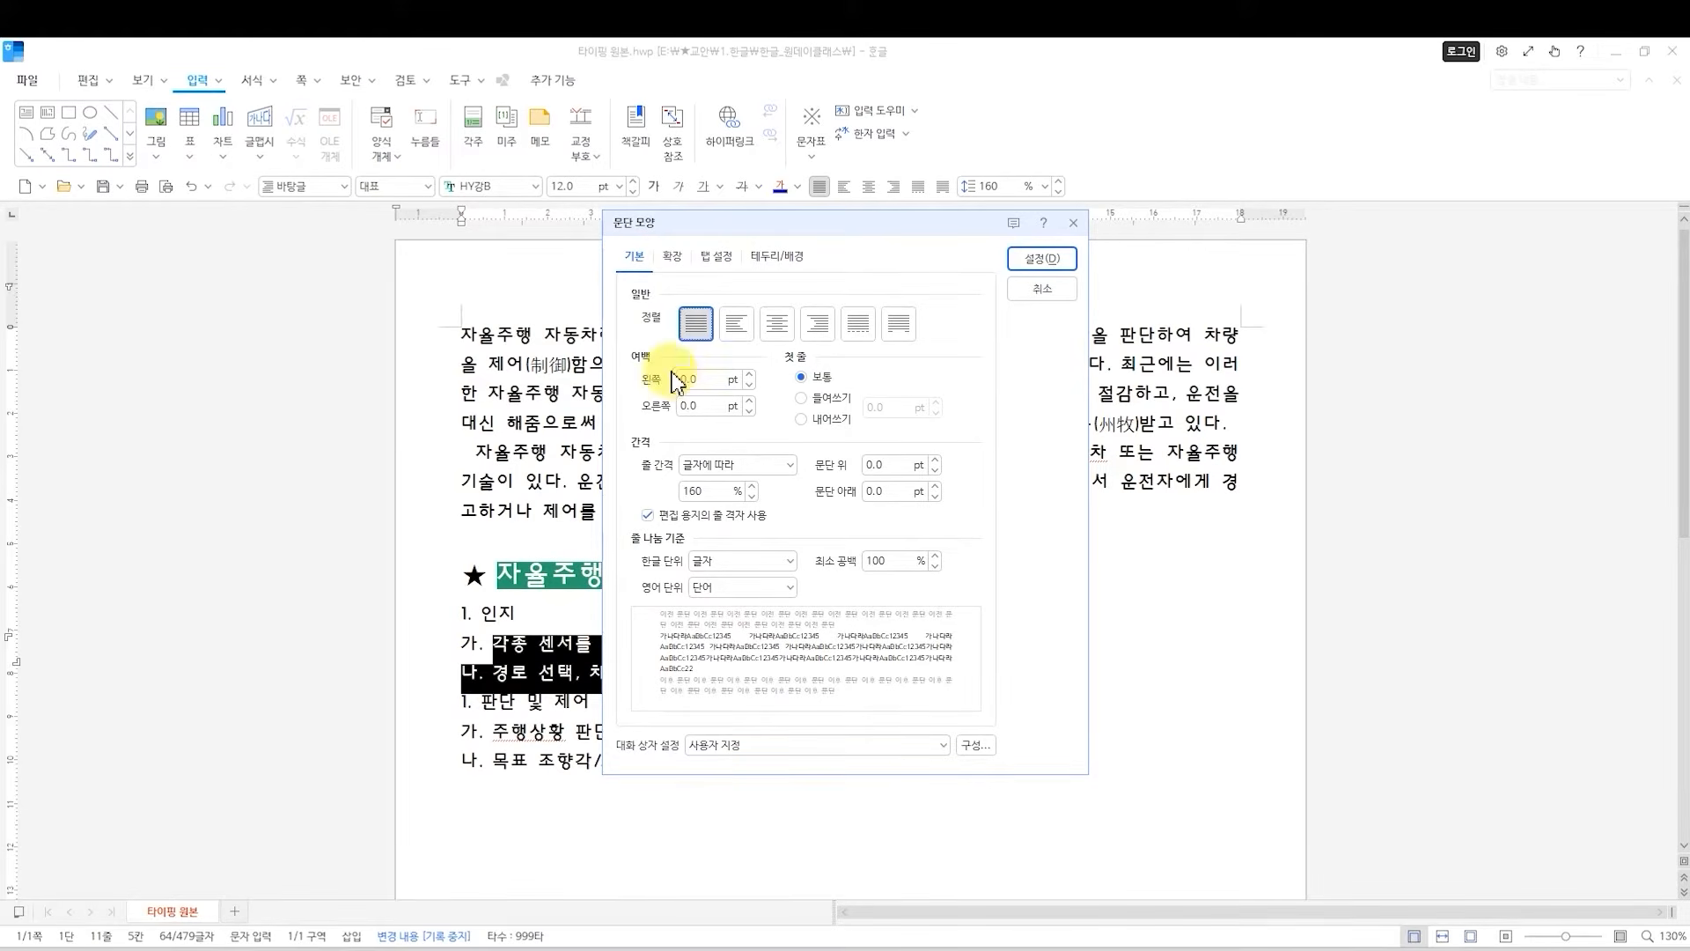
double_click(710, 379)
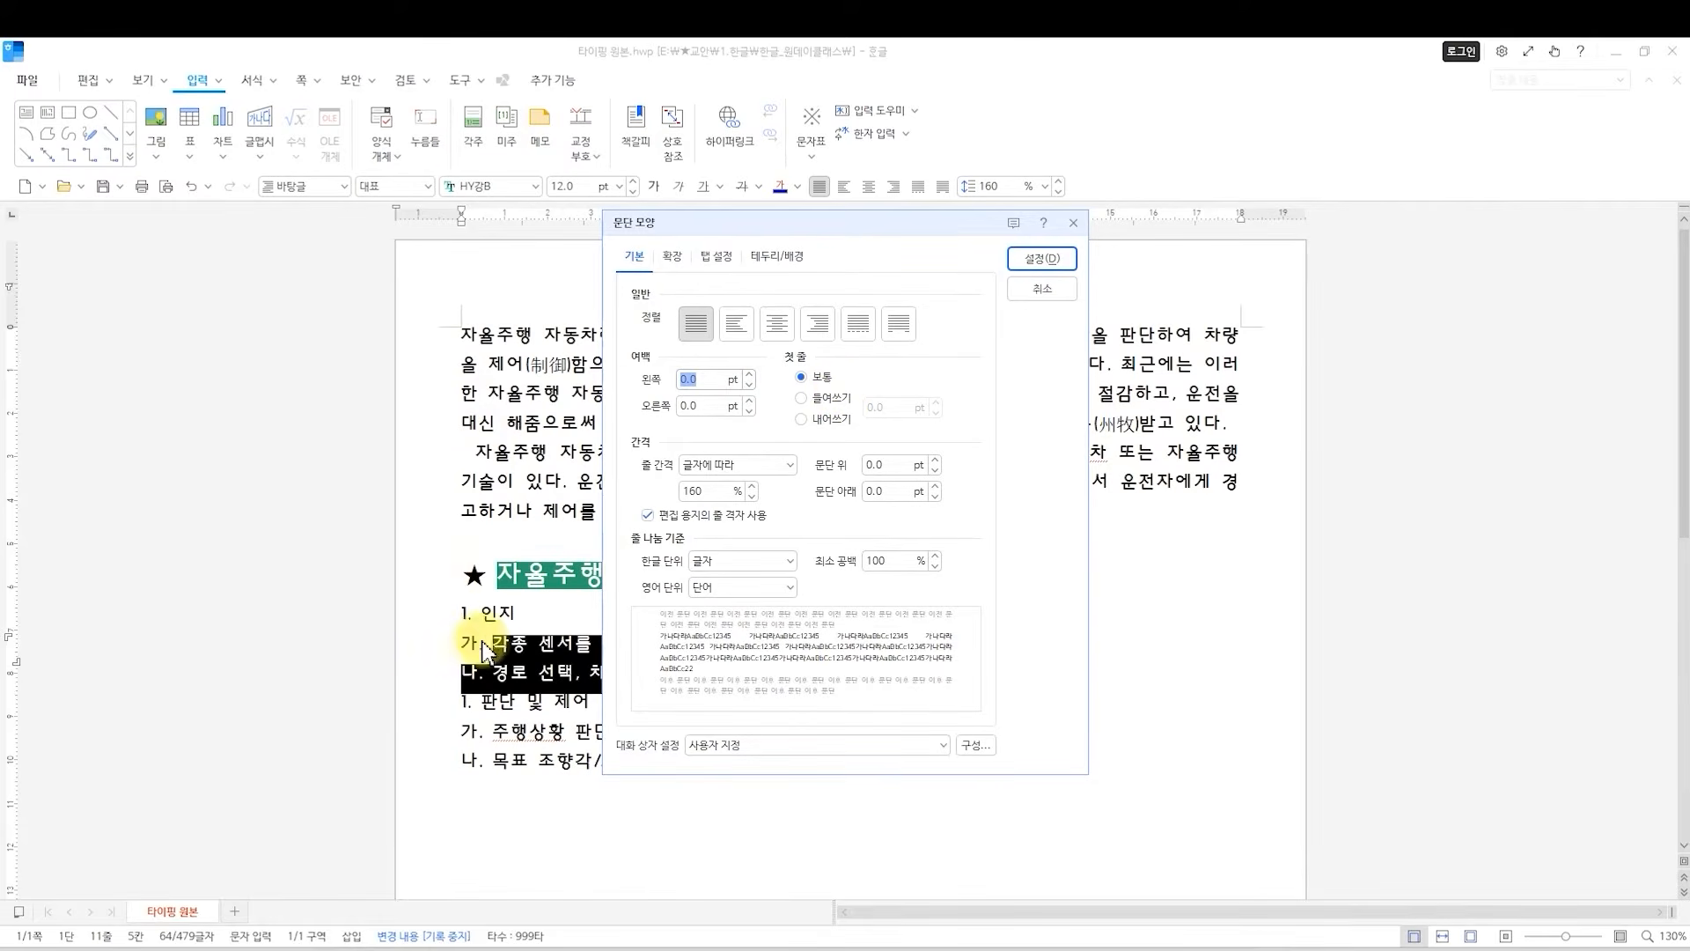
text(10)
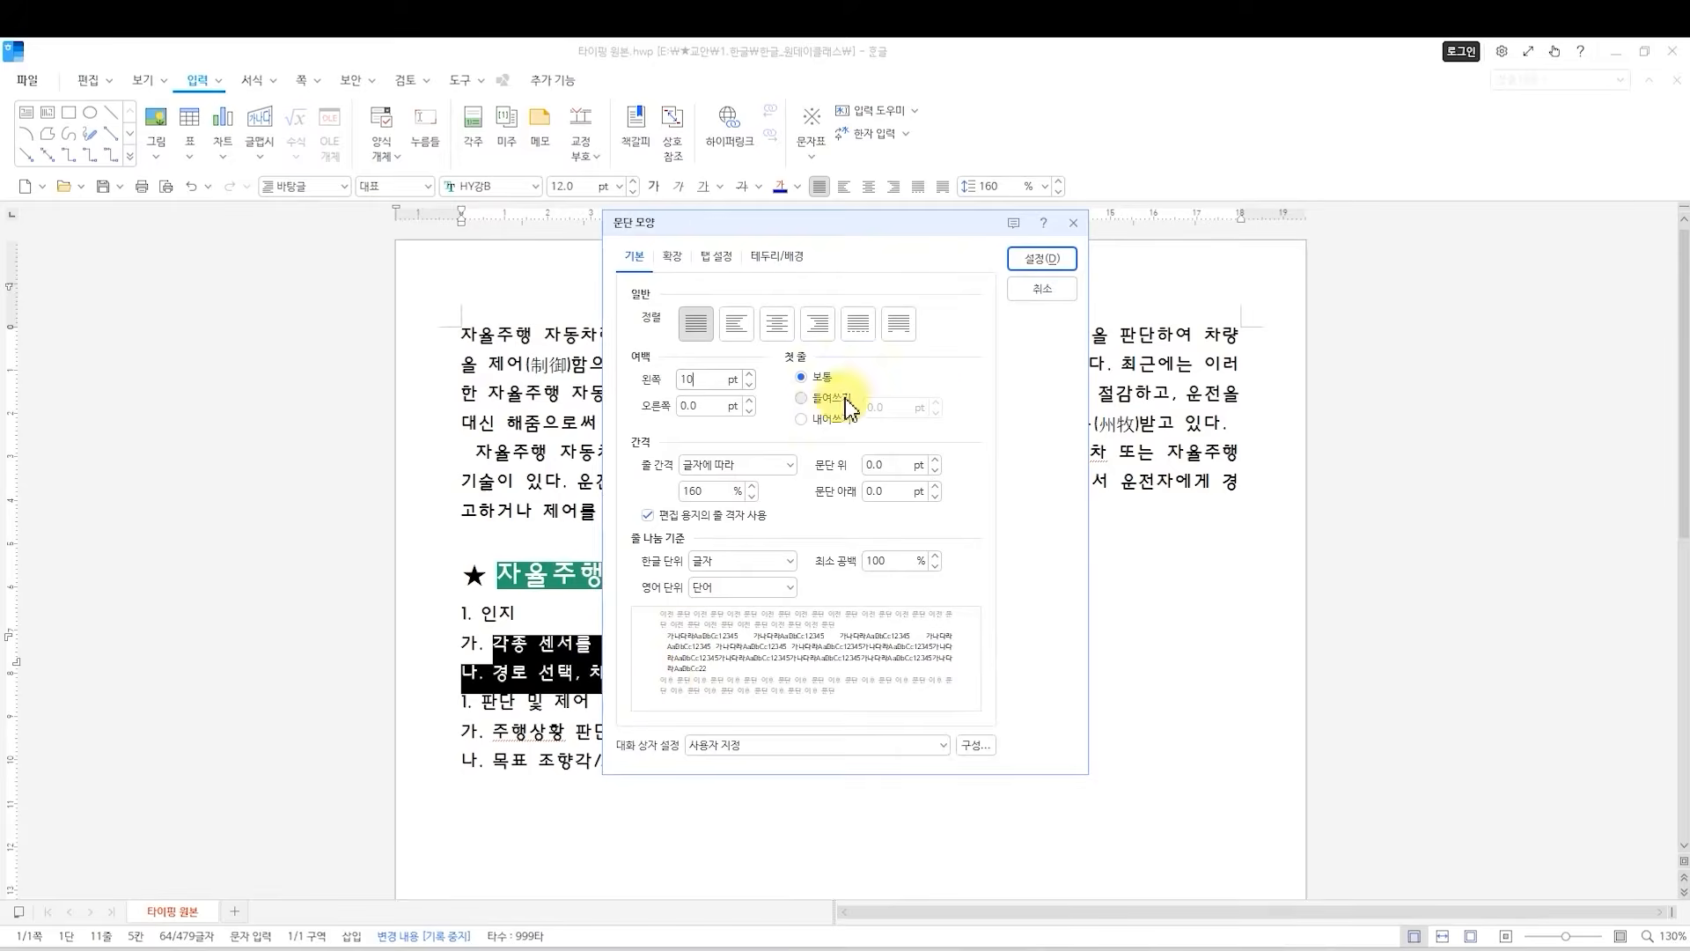
click(1045, 269)
click(483, 656)
click(441, 654)
click(483, 657)
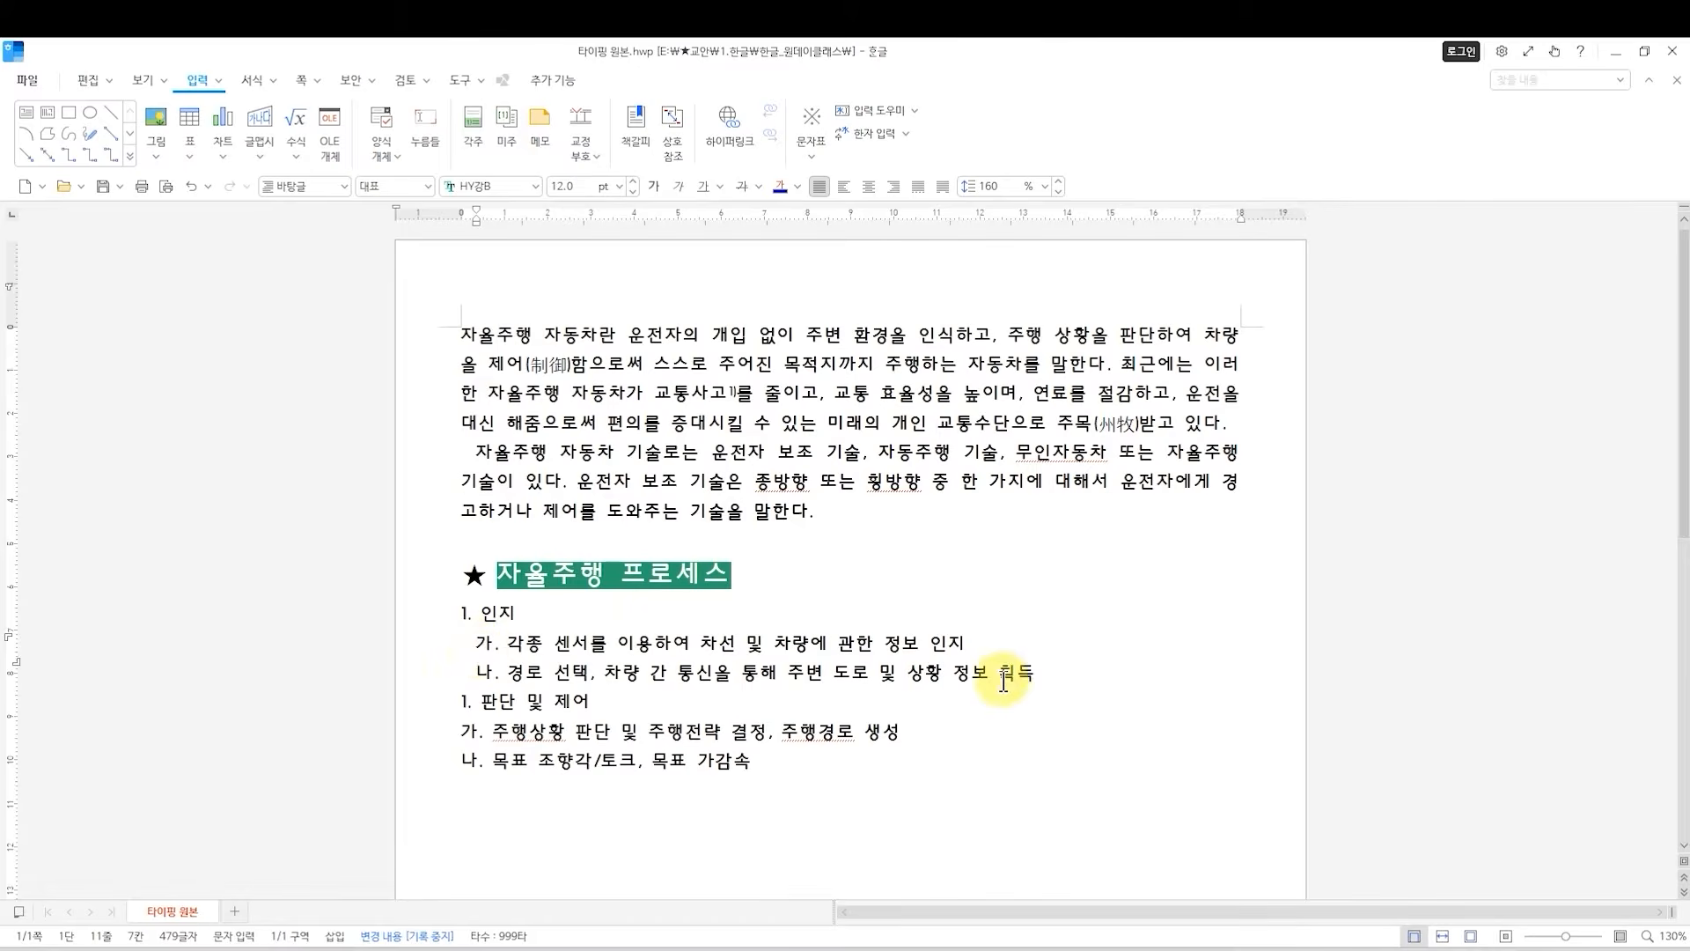
Set a 10 pt left paragraph margin for the 가. and 나. lines under 판단 및 제어.
drag(734, 764, 493, 736)
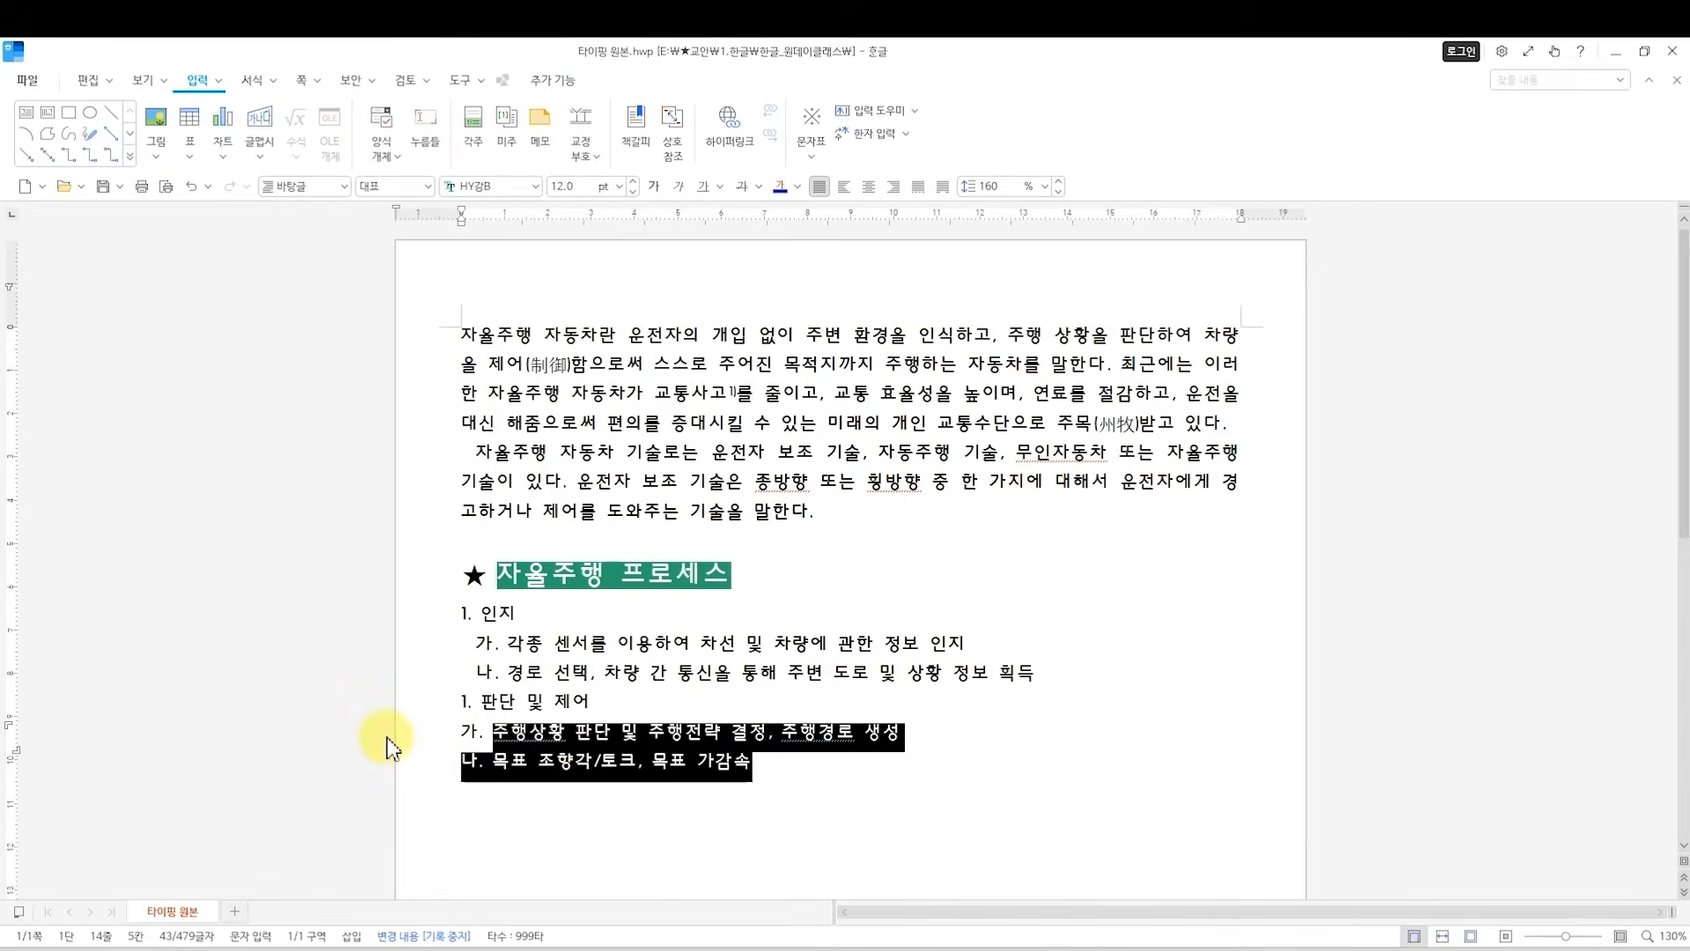
key(alt+t)
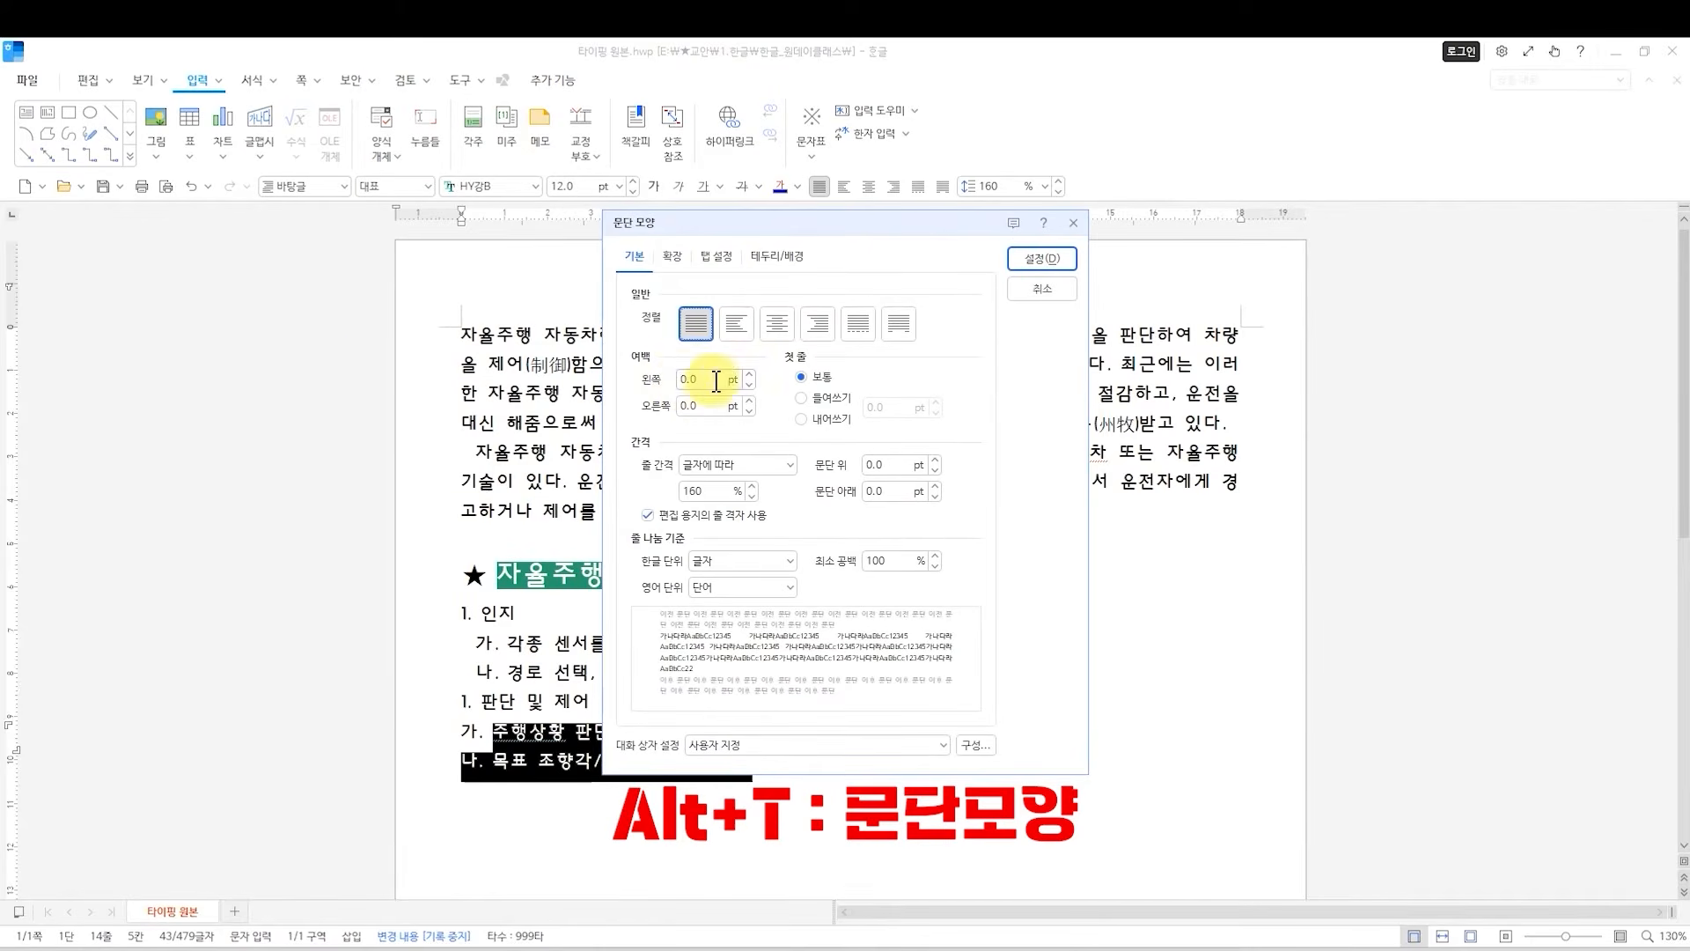
text(10)
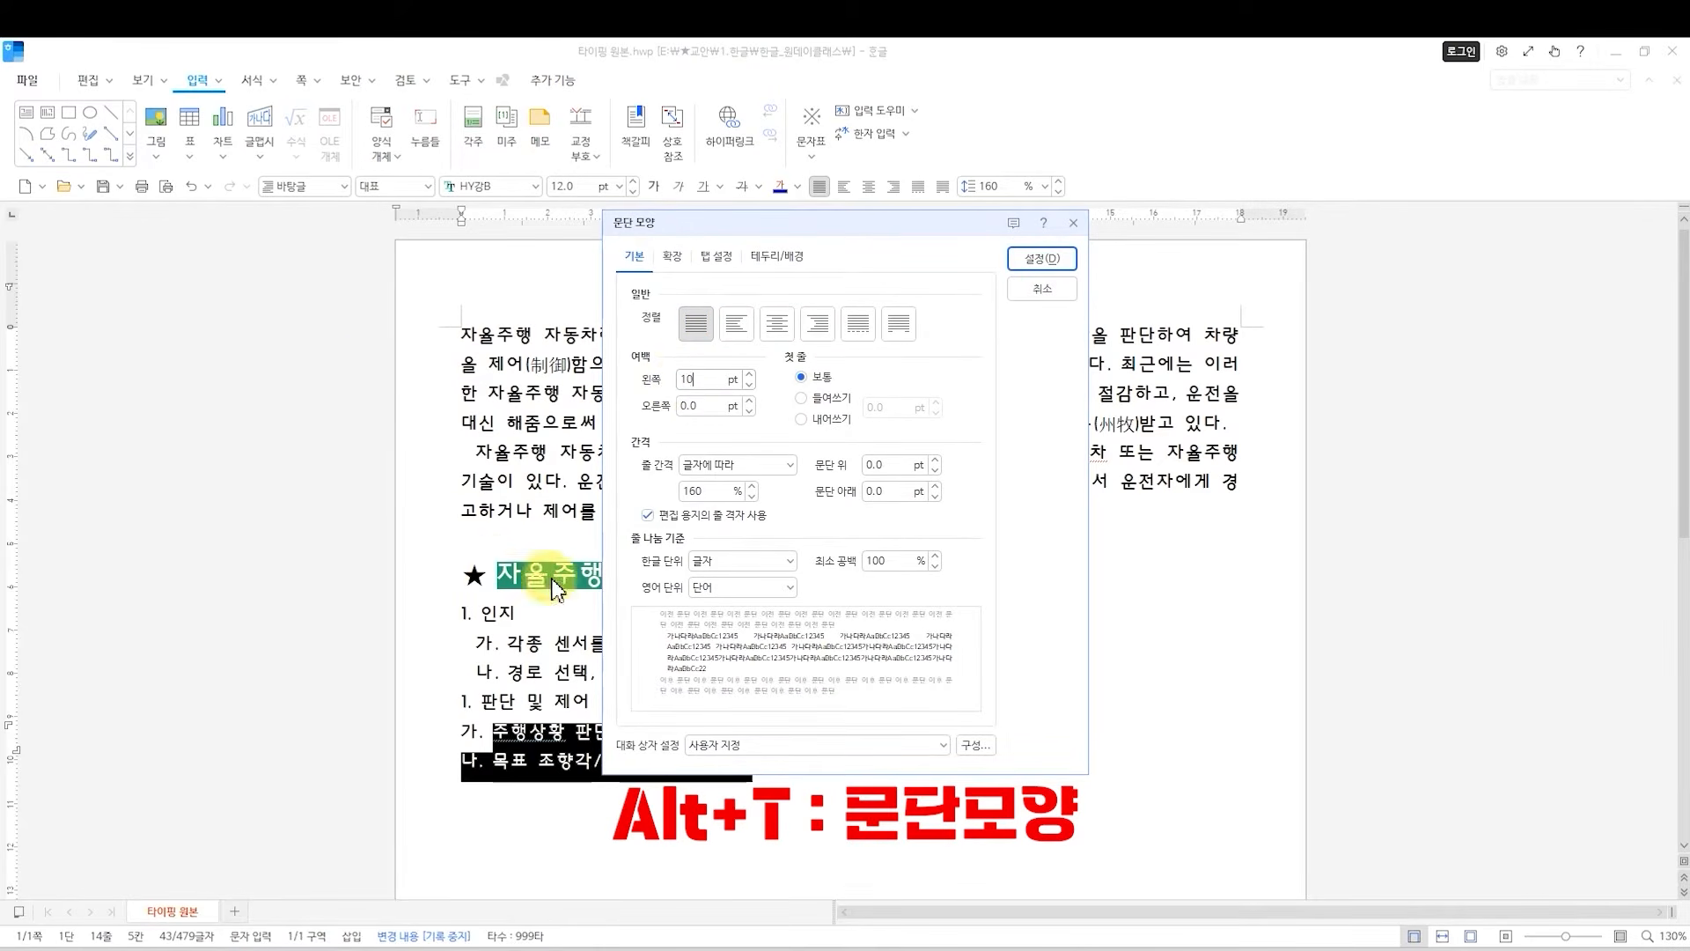
click(1067, 263)
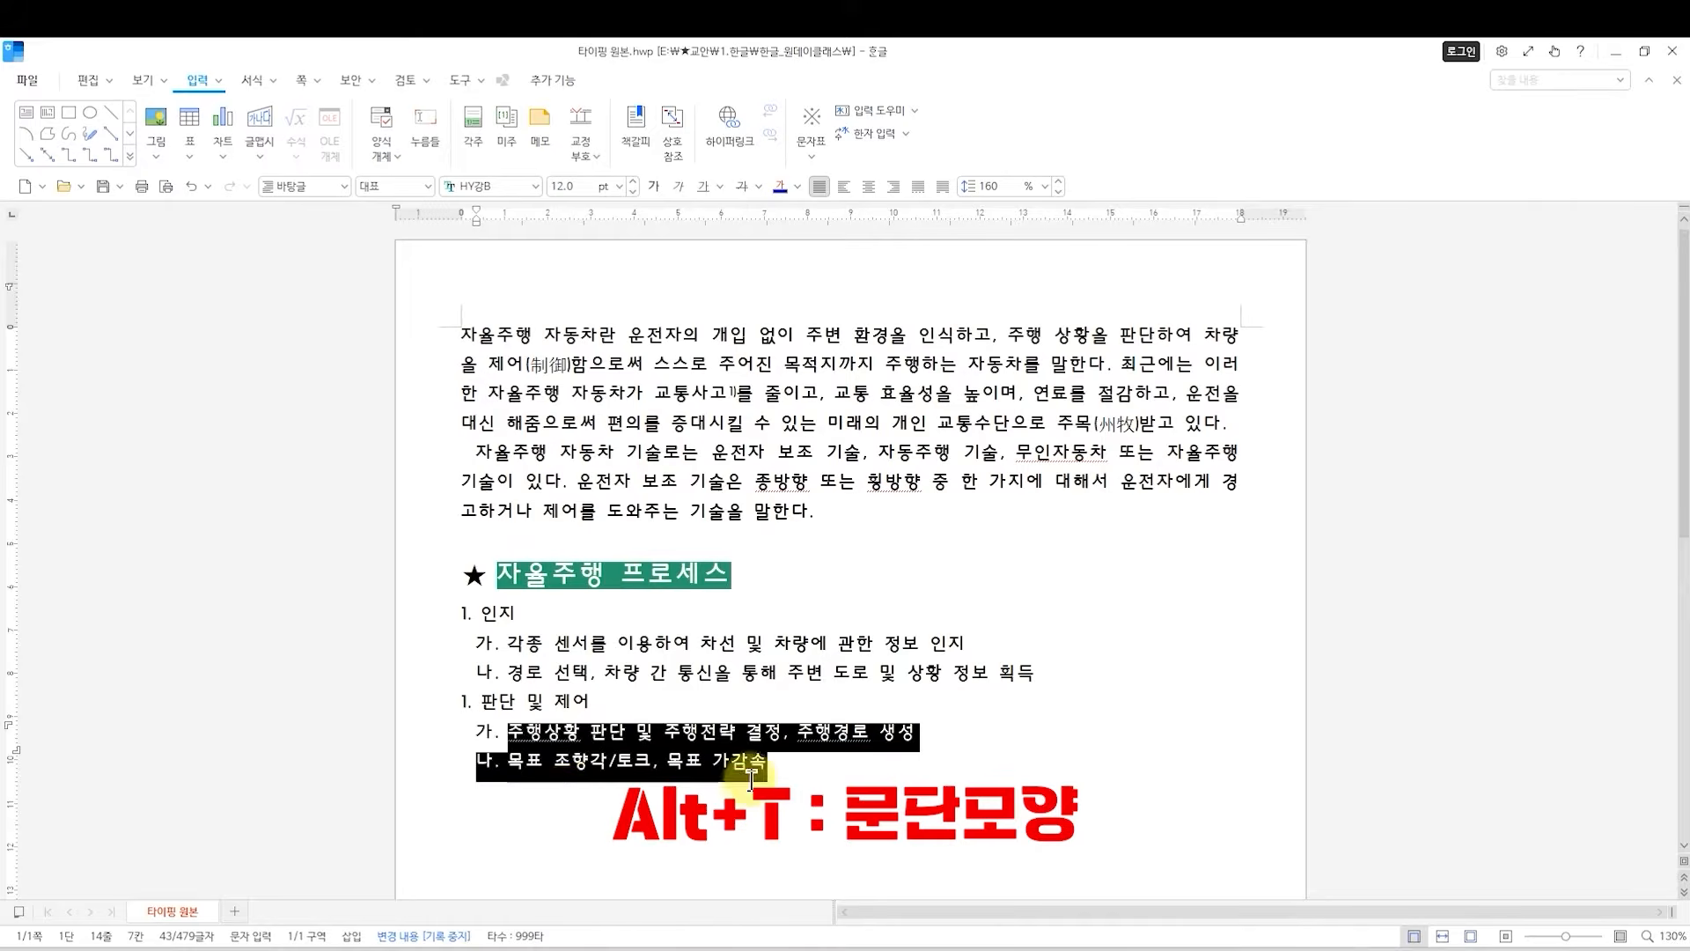
click(827, 816)
scroll(746, 818, down, 3)
click(475, 530)
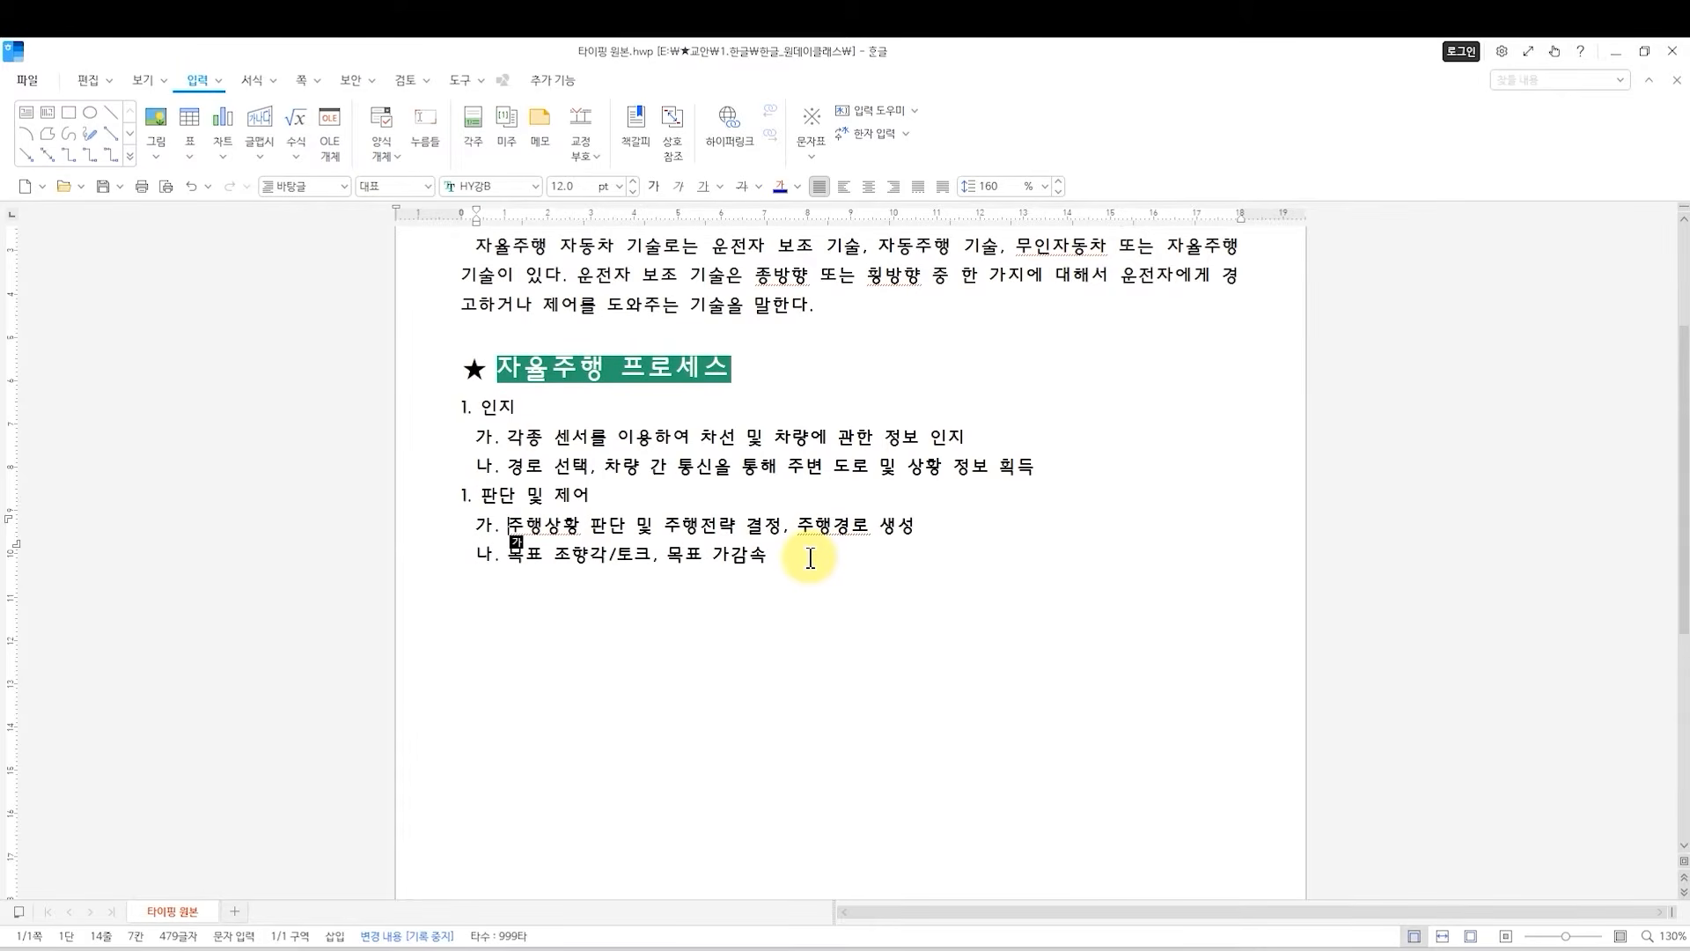
Leave a blank line after the last list item, 목표 조향각/토크, 목표 가감속, and start a line without paragraph numbering.
click(773, 556)
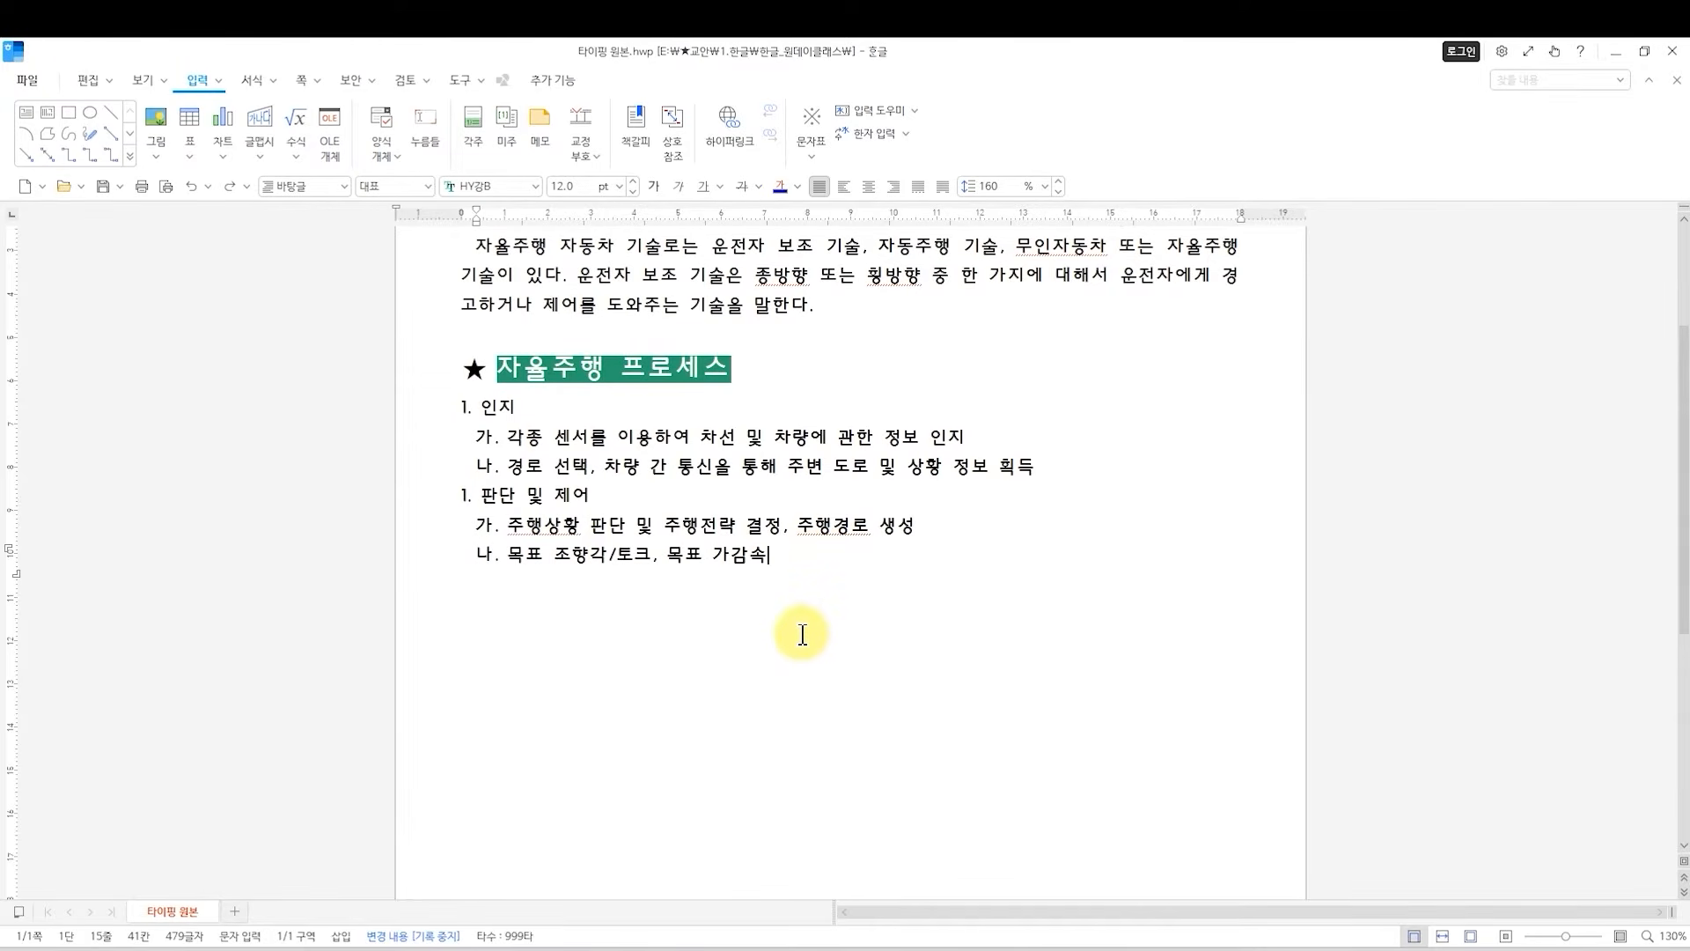
scroll(599, 686, down, 2)
scroll(562, 600, up, 2)
key(Down)
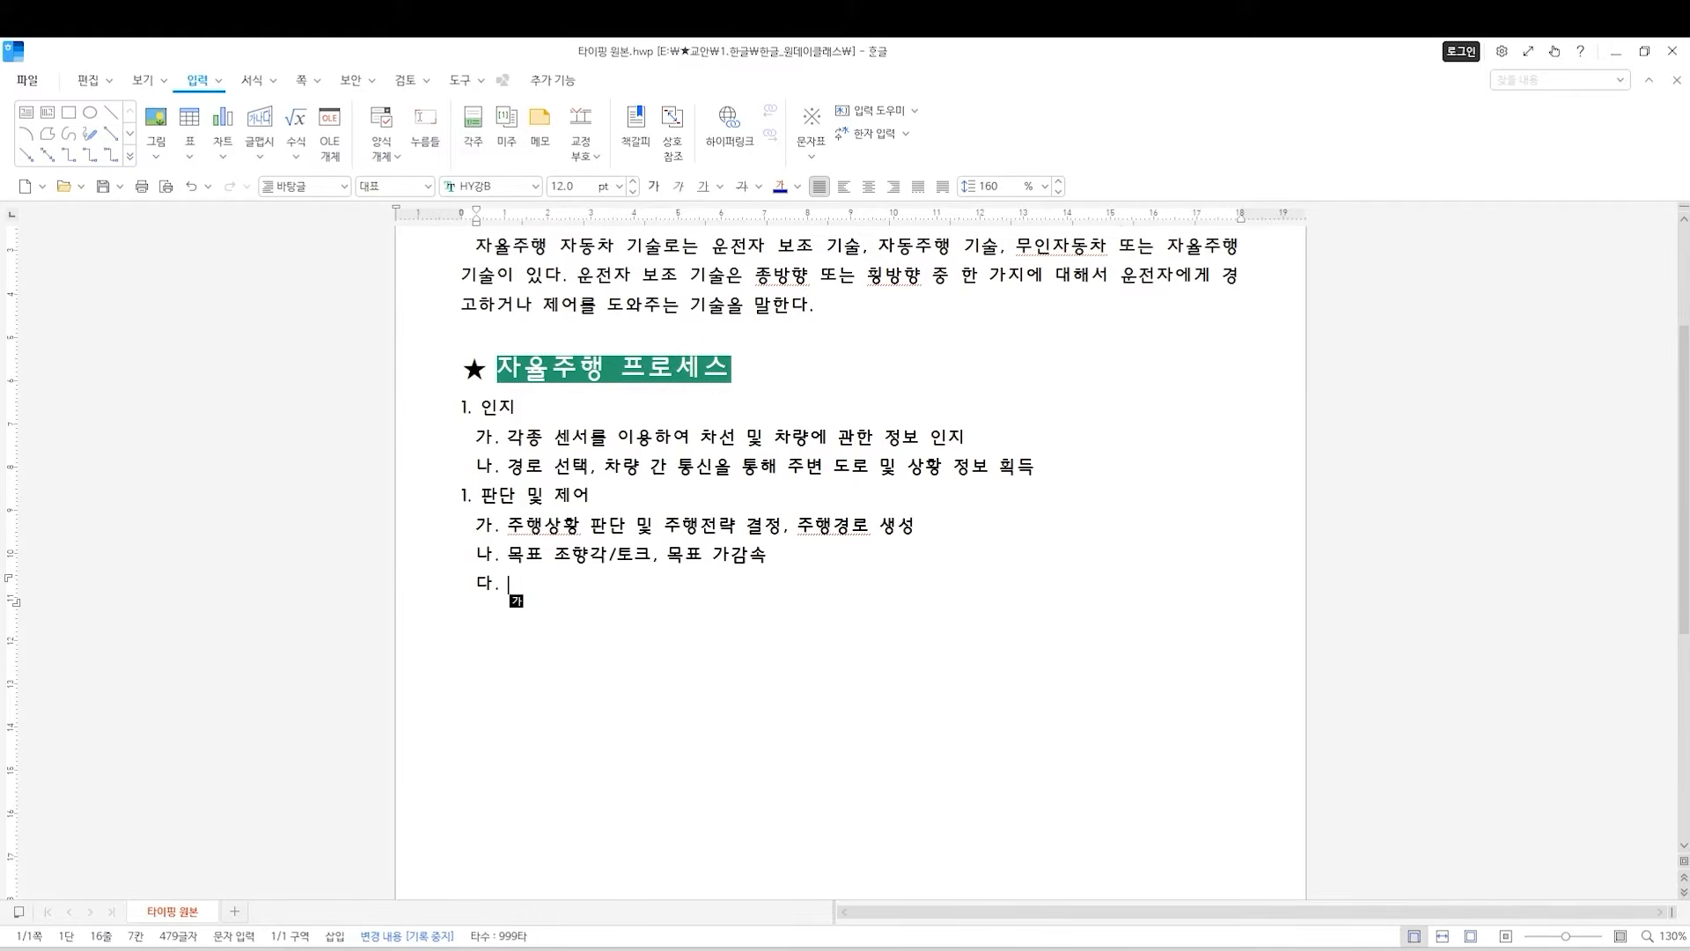
text(어디)
key(BackSpace)
key(BackSpace)
key(BackSpace)
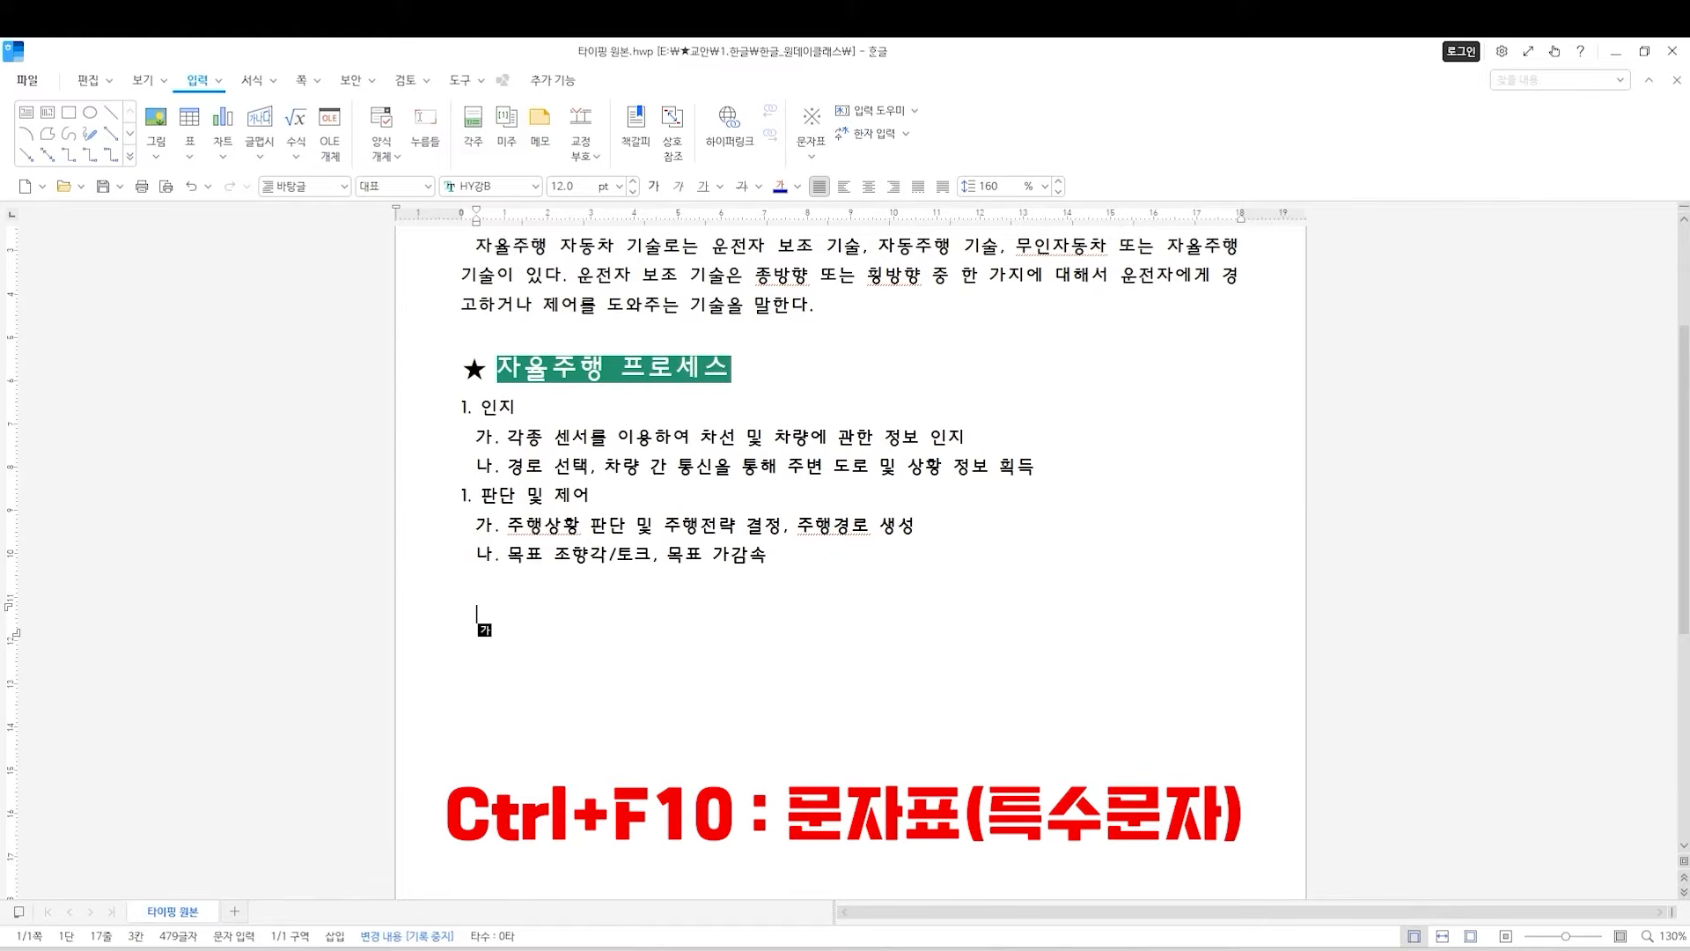
Insert a ★ from the character table and write 자율주행 진행 단계 after it.
key(ctrl+F10)
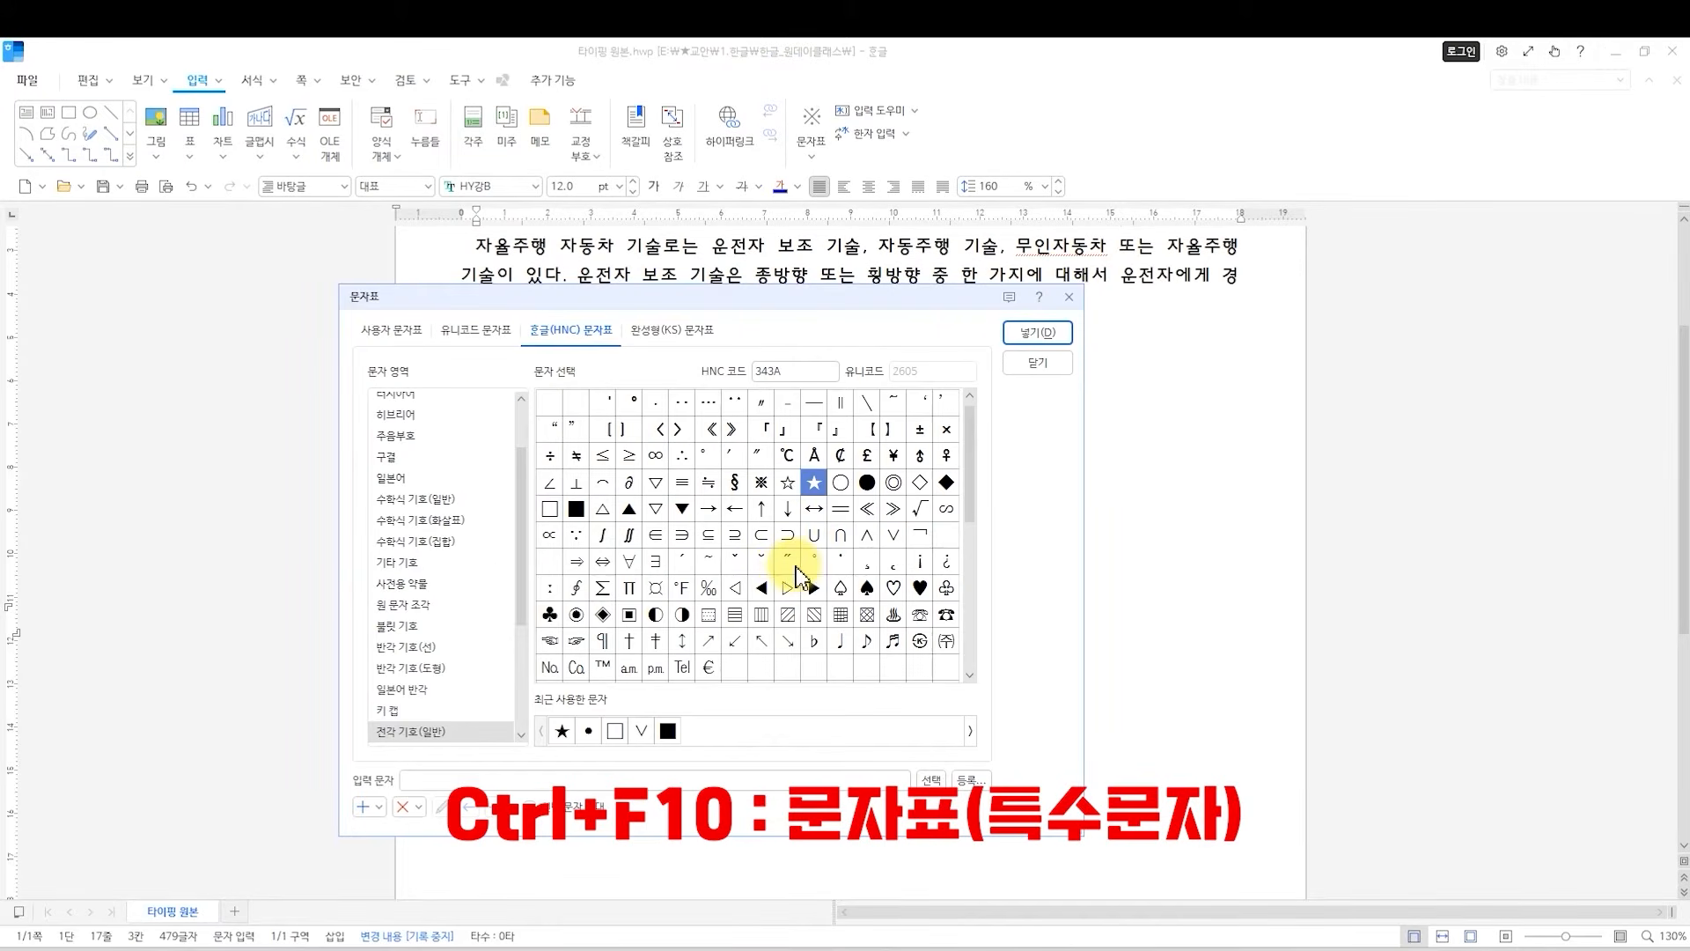
click(1014, 341)
text(자유)
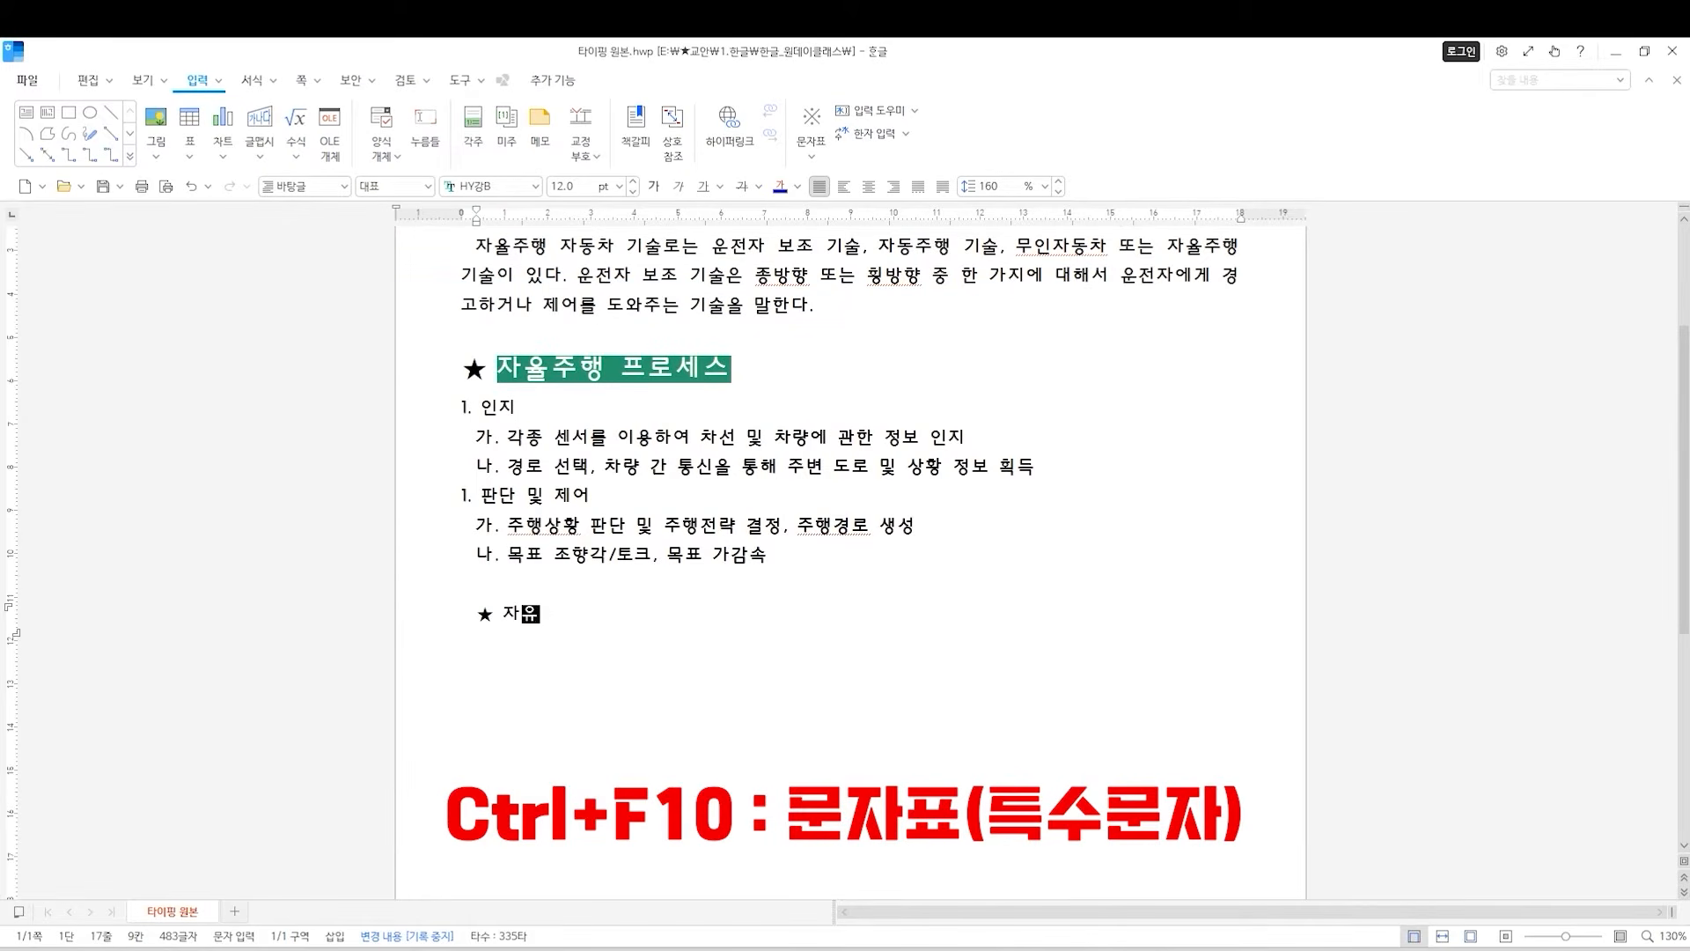
text(주행 진행 단계)
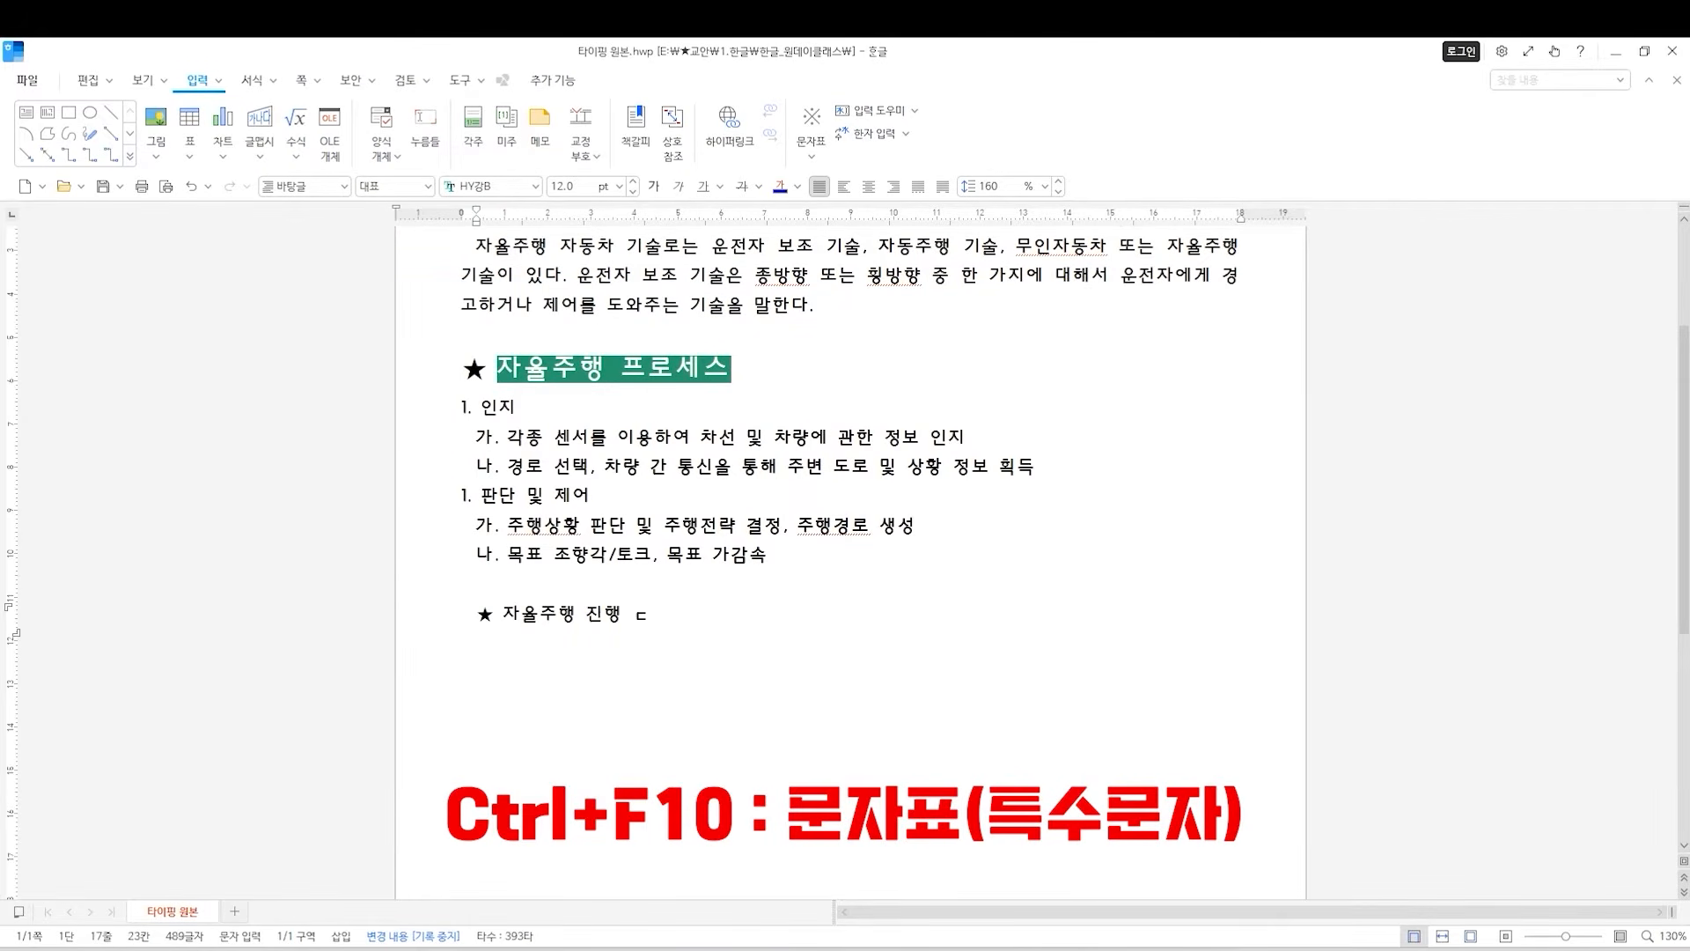
key(shift+Left)
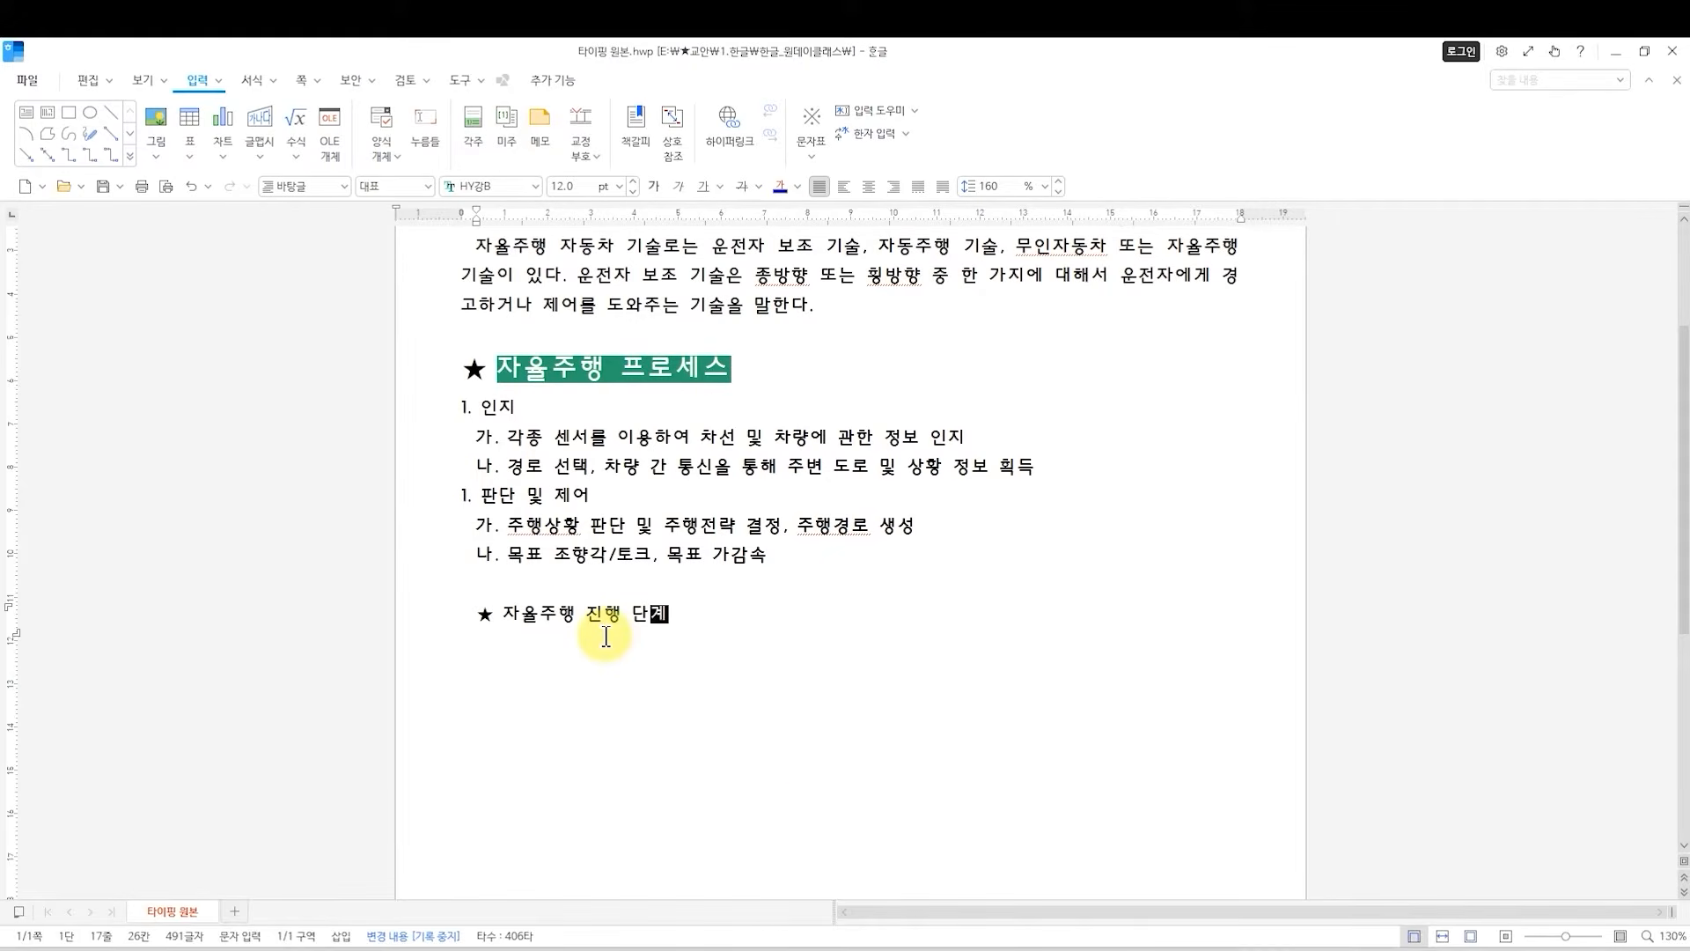
Format the heading text 자율주행 진행 단계 as 18 pt italic in its character shape settings.
click(595, 615)
drag(669, 614, 506, 614)
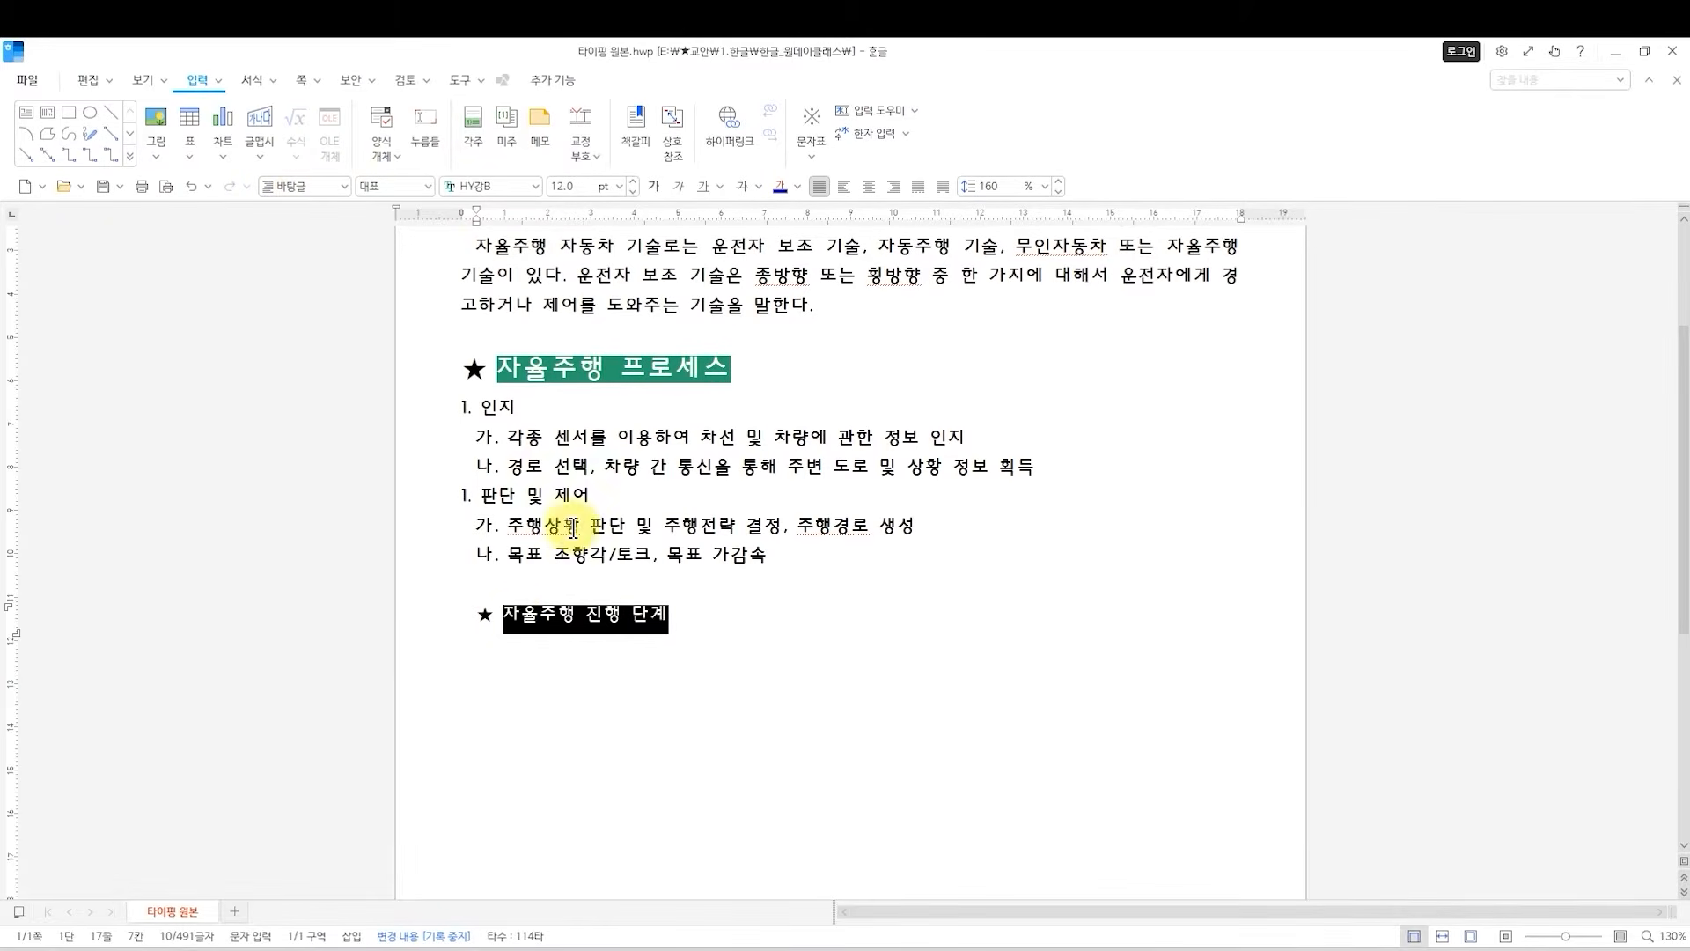
key(alt+l)
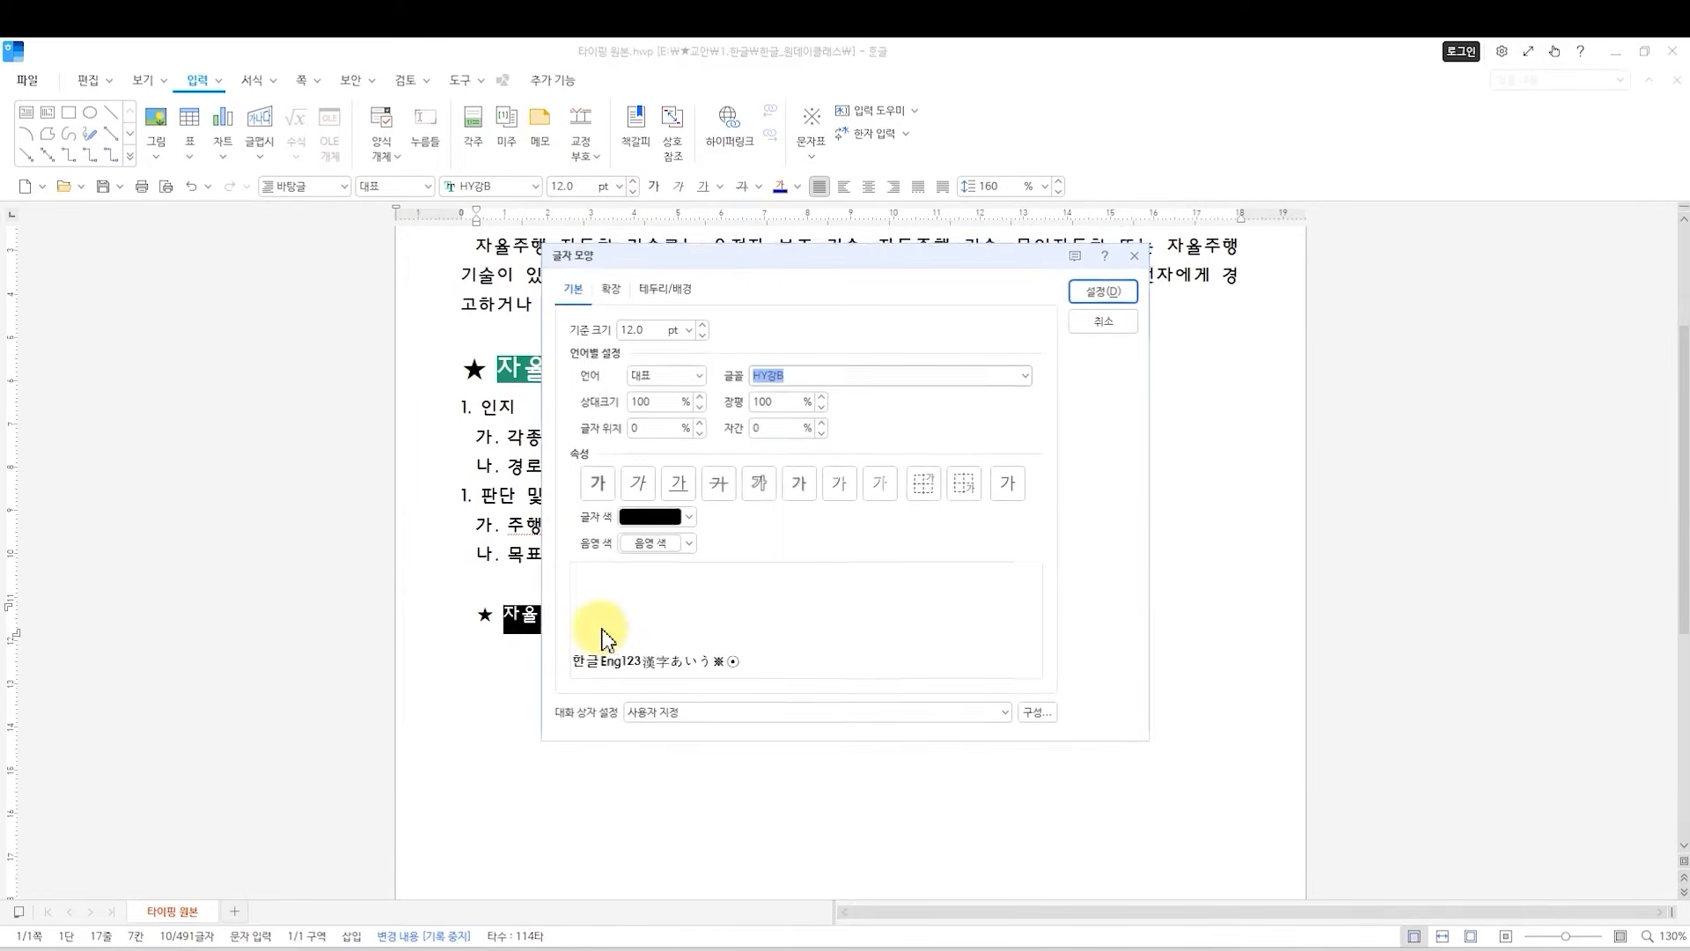
drag(762, 259, 922, 363)
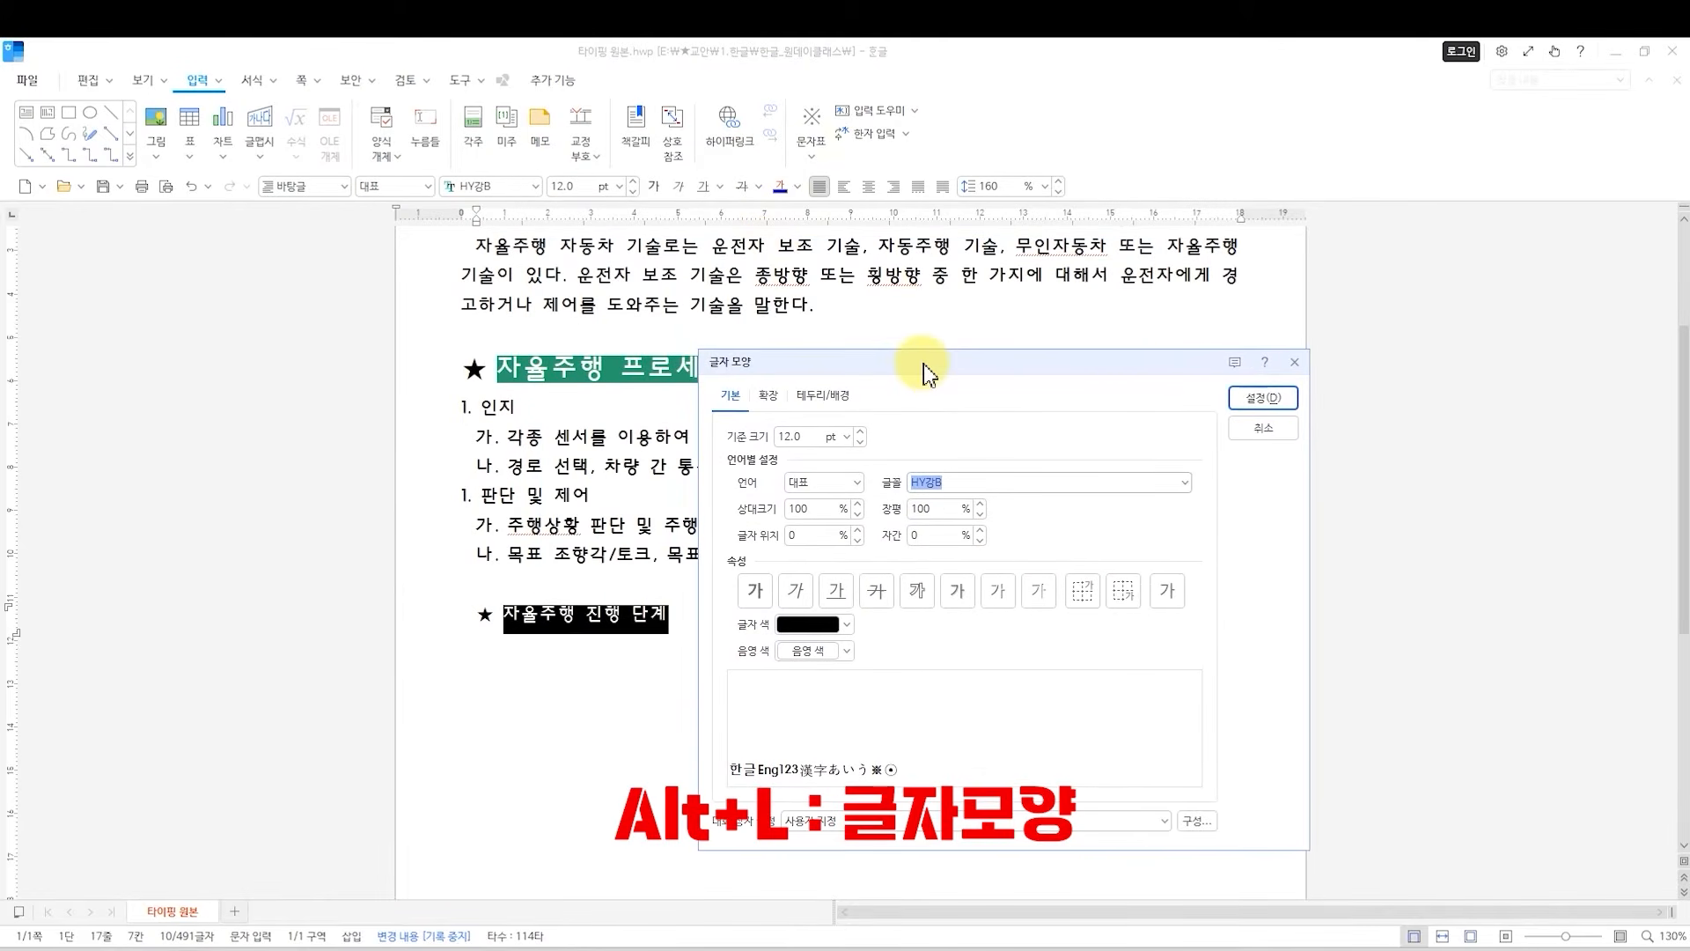
click(847, 437)
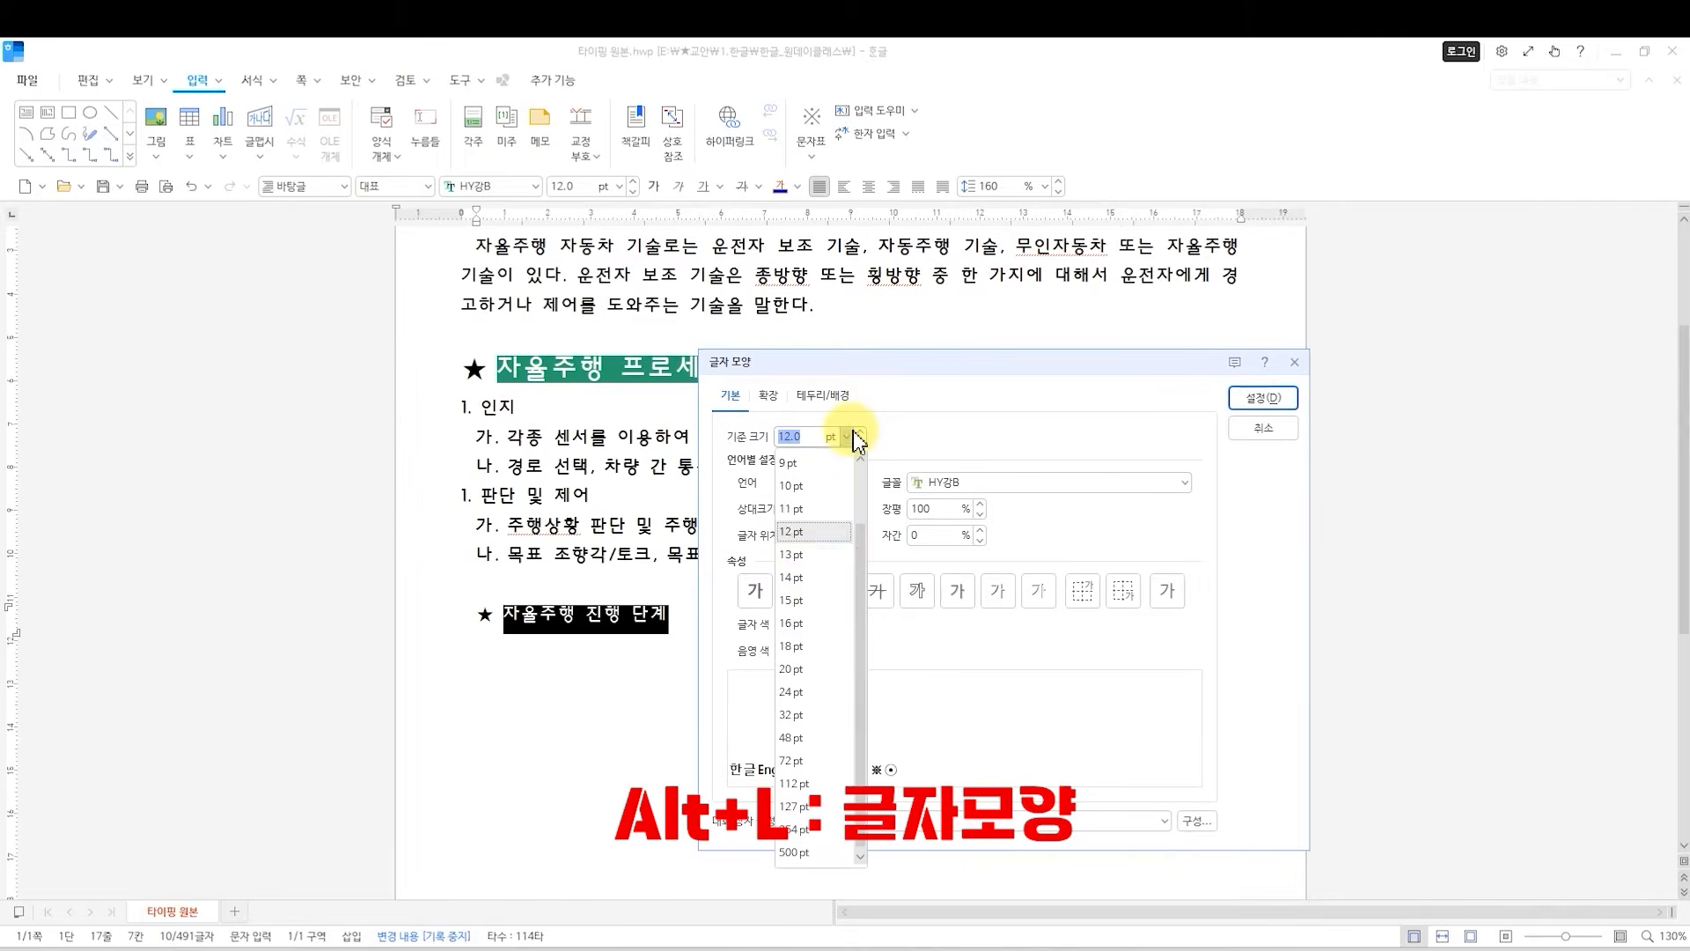
click(808, 647)
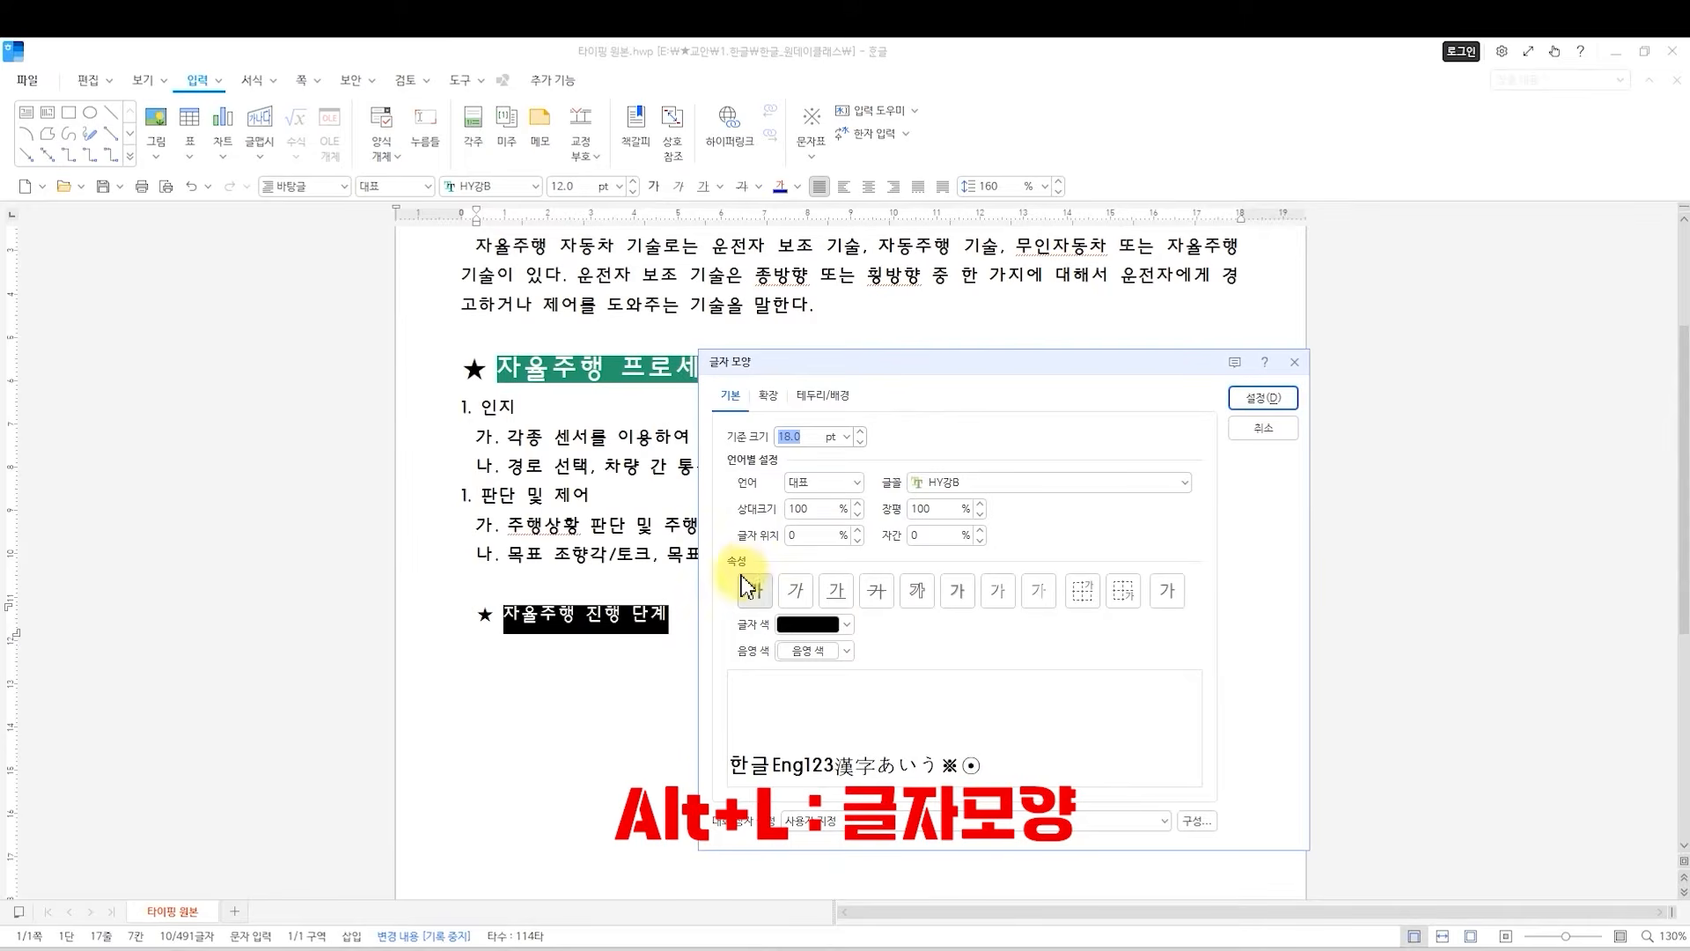
click(797, 592)
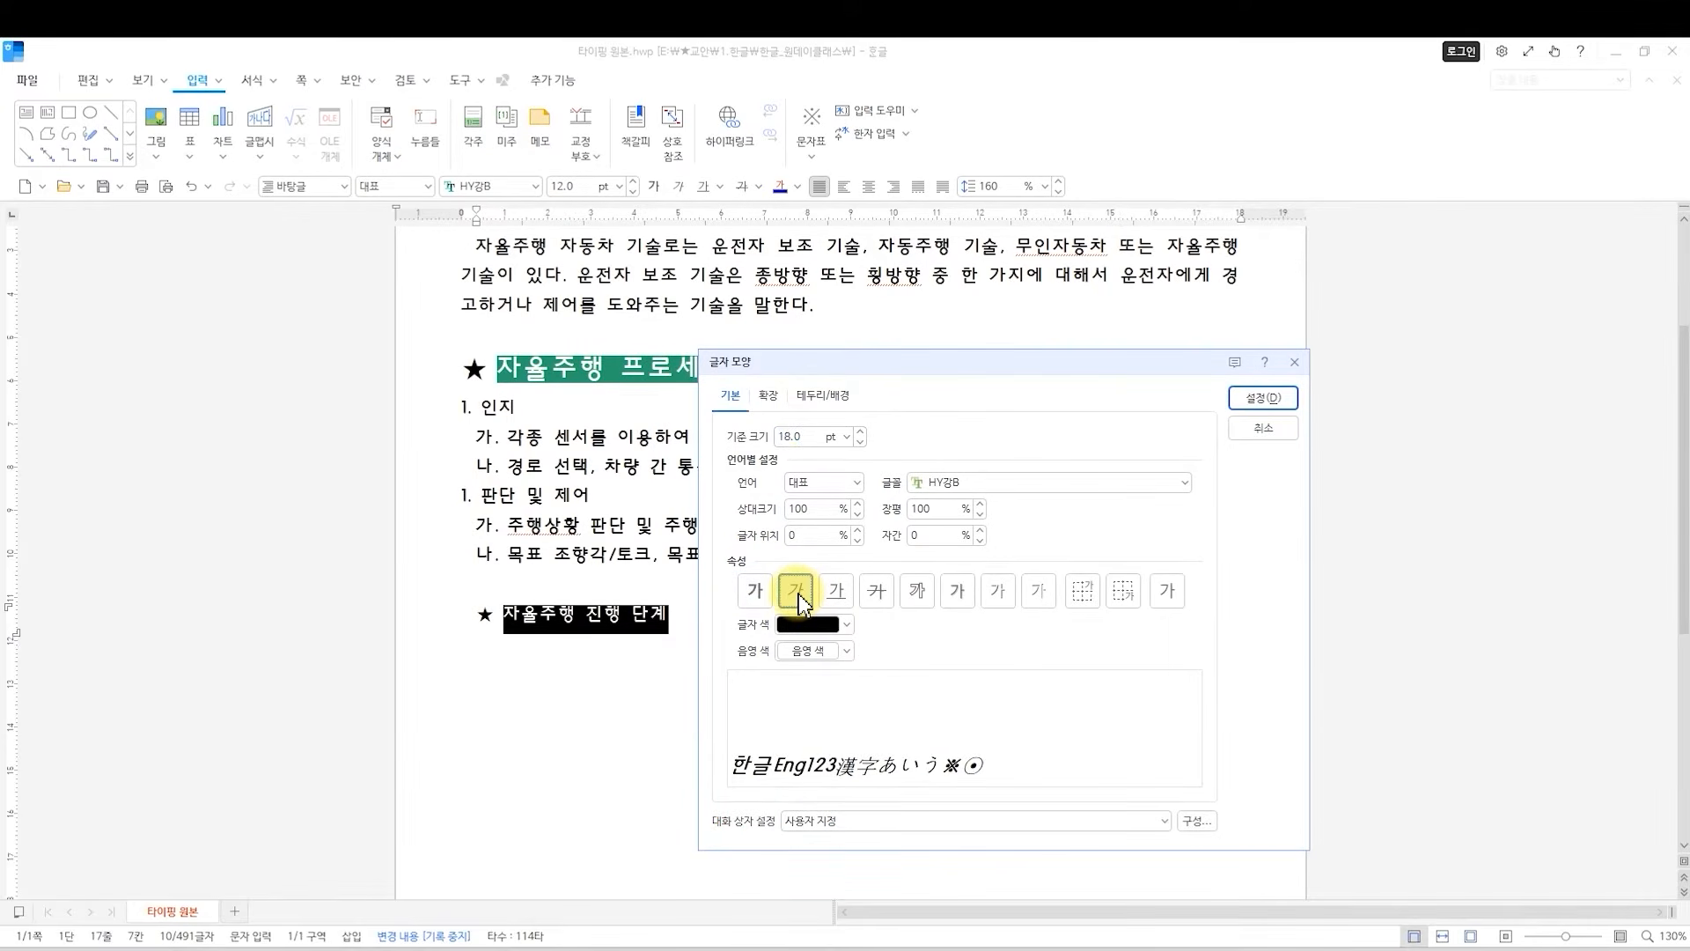
click(1257, 401)
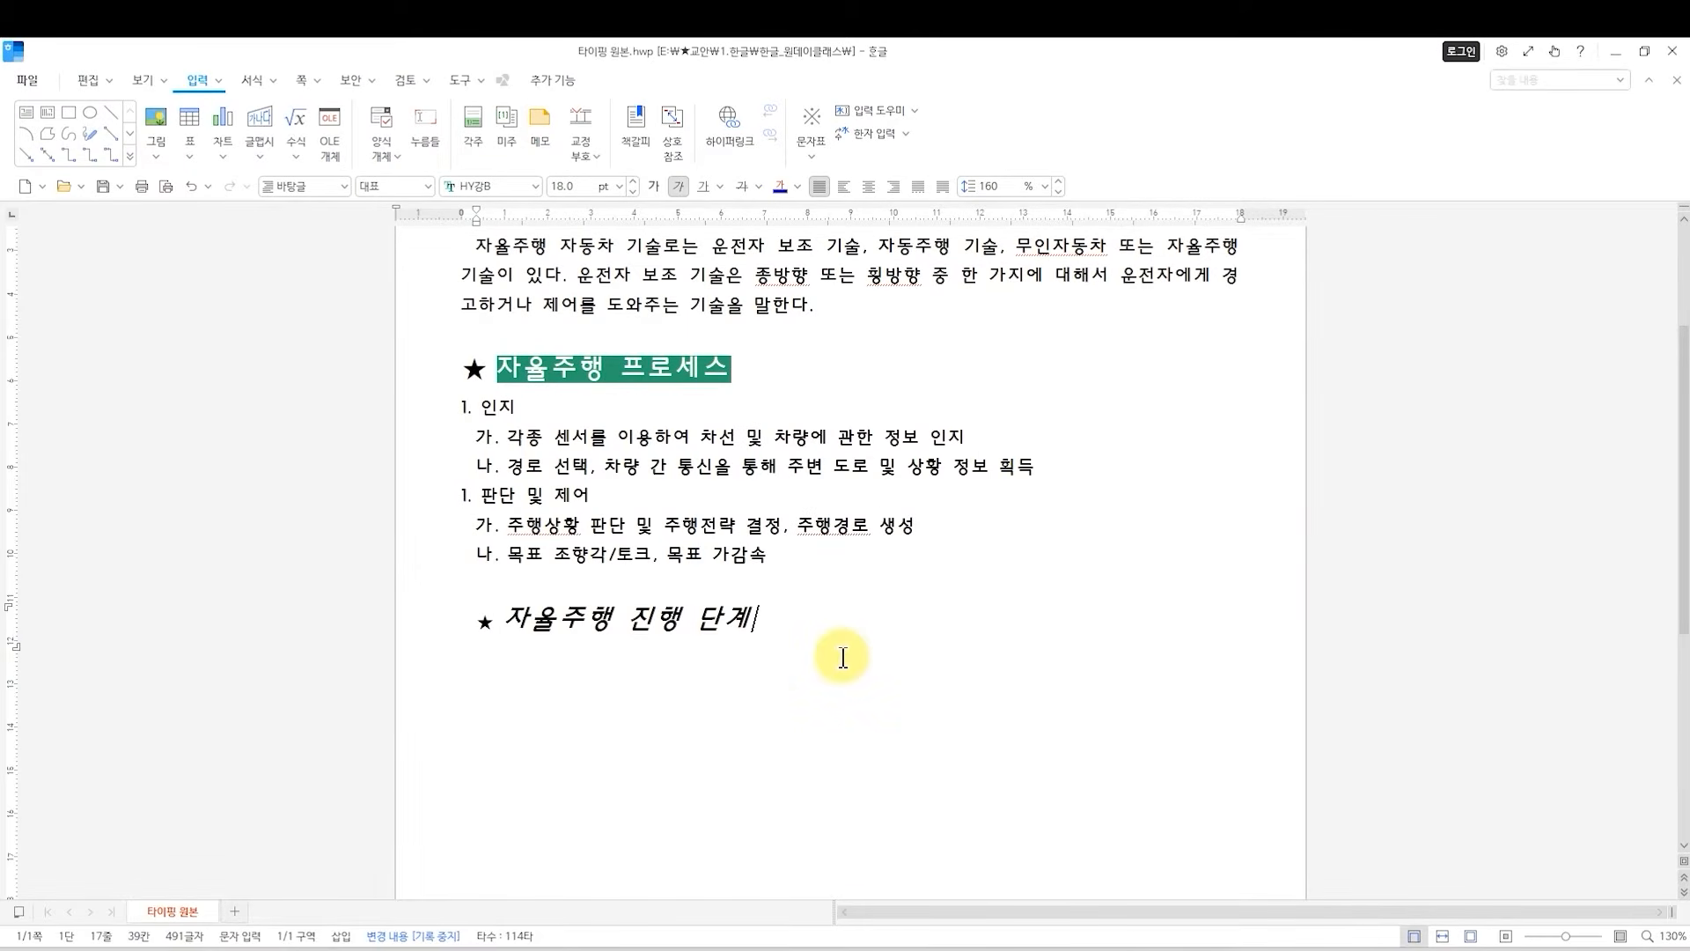
Put the ˇ emphasis mark over the word 단계 in the new heading, and add a line below the heading.
double_click(704, 619)
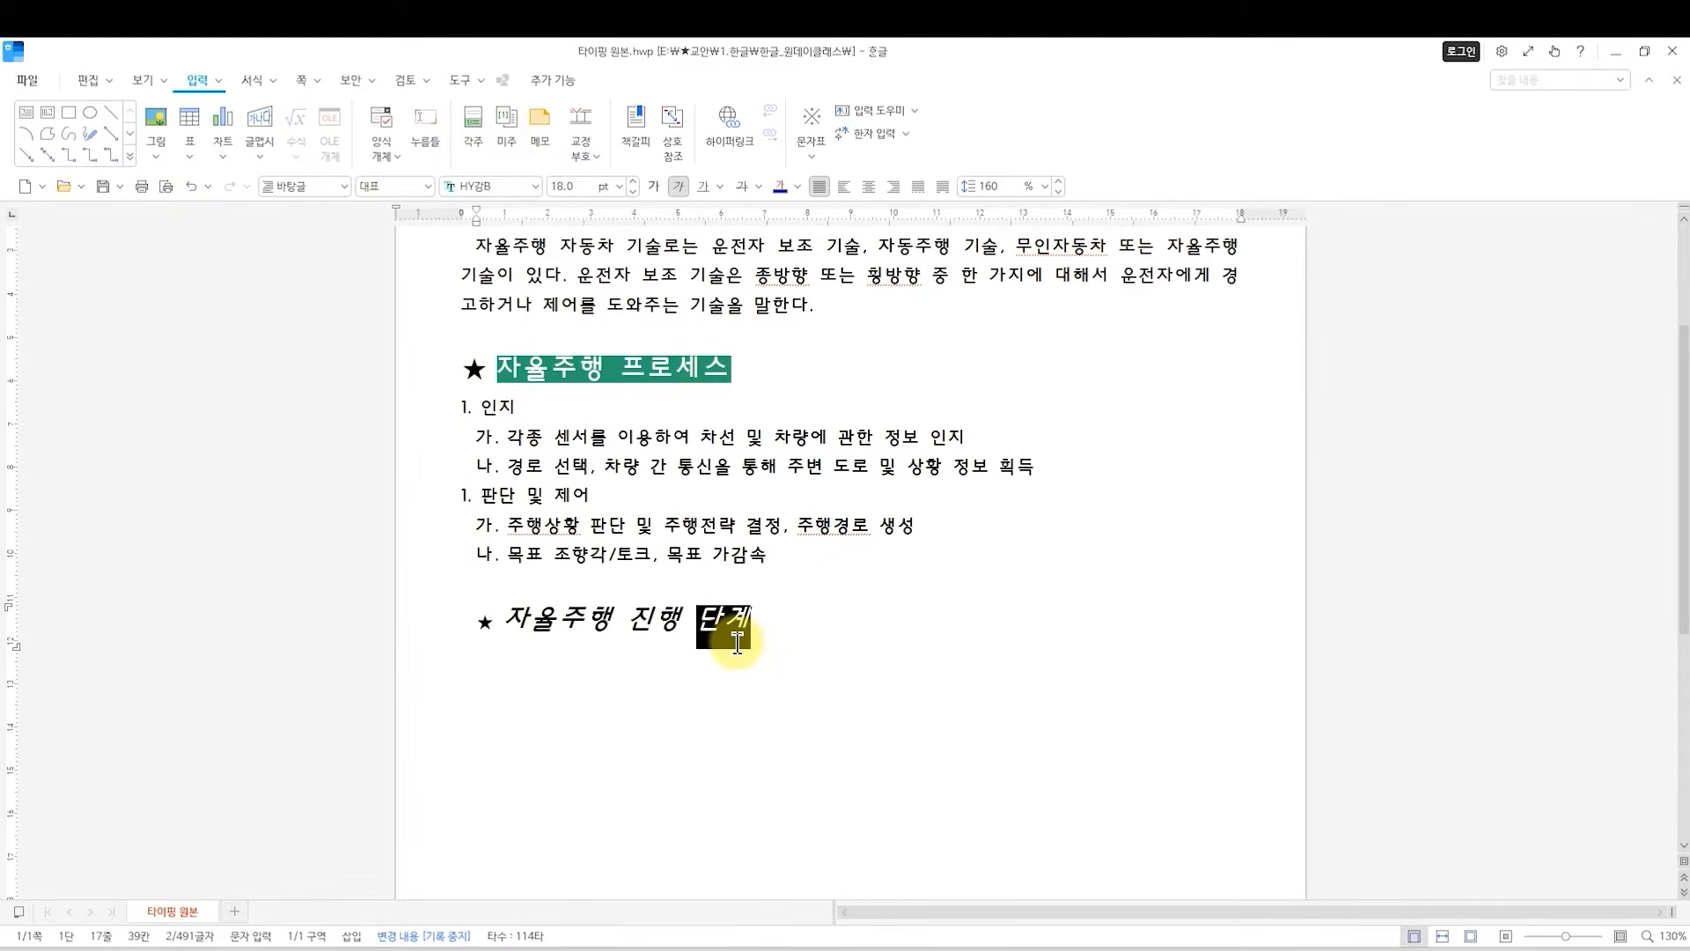
key(alt+l)
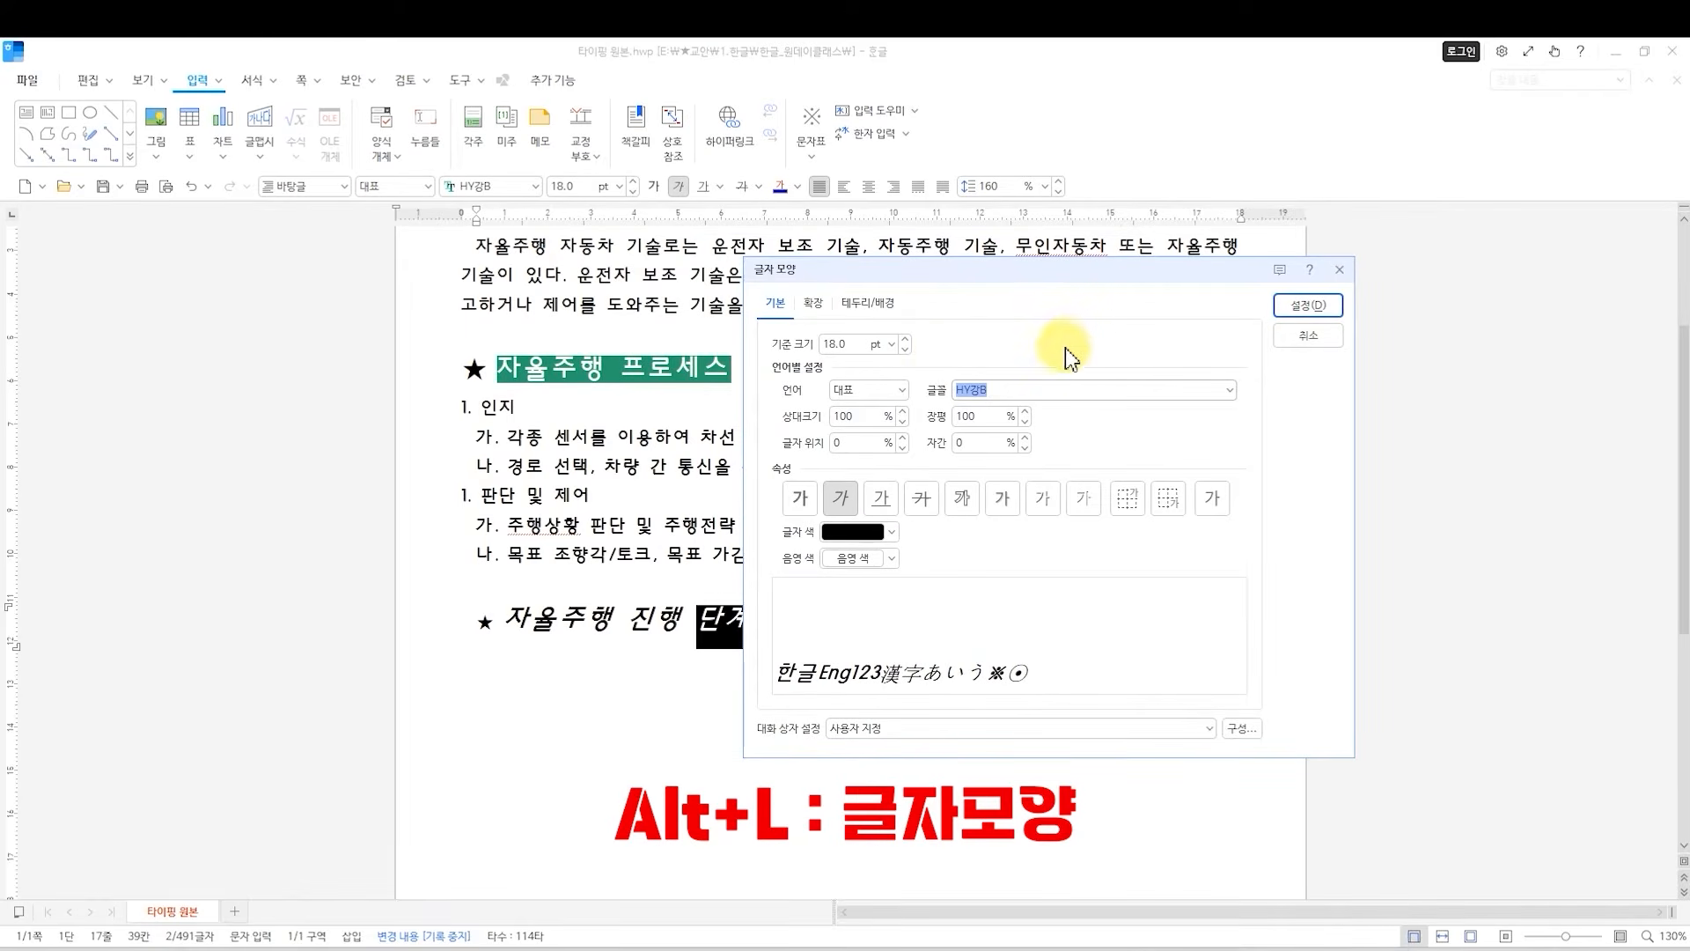
click(813, 304)
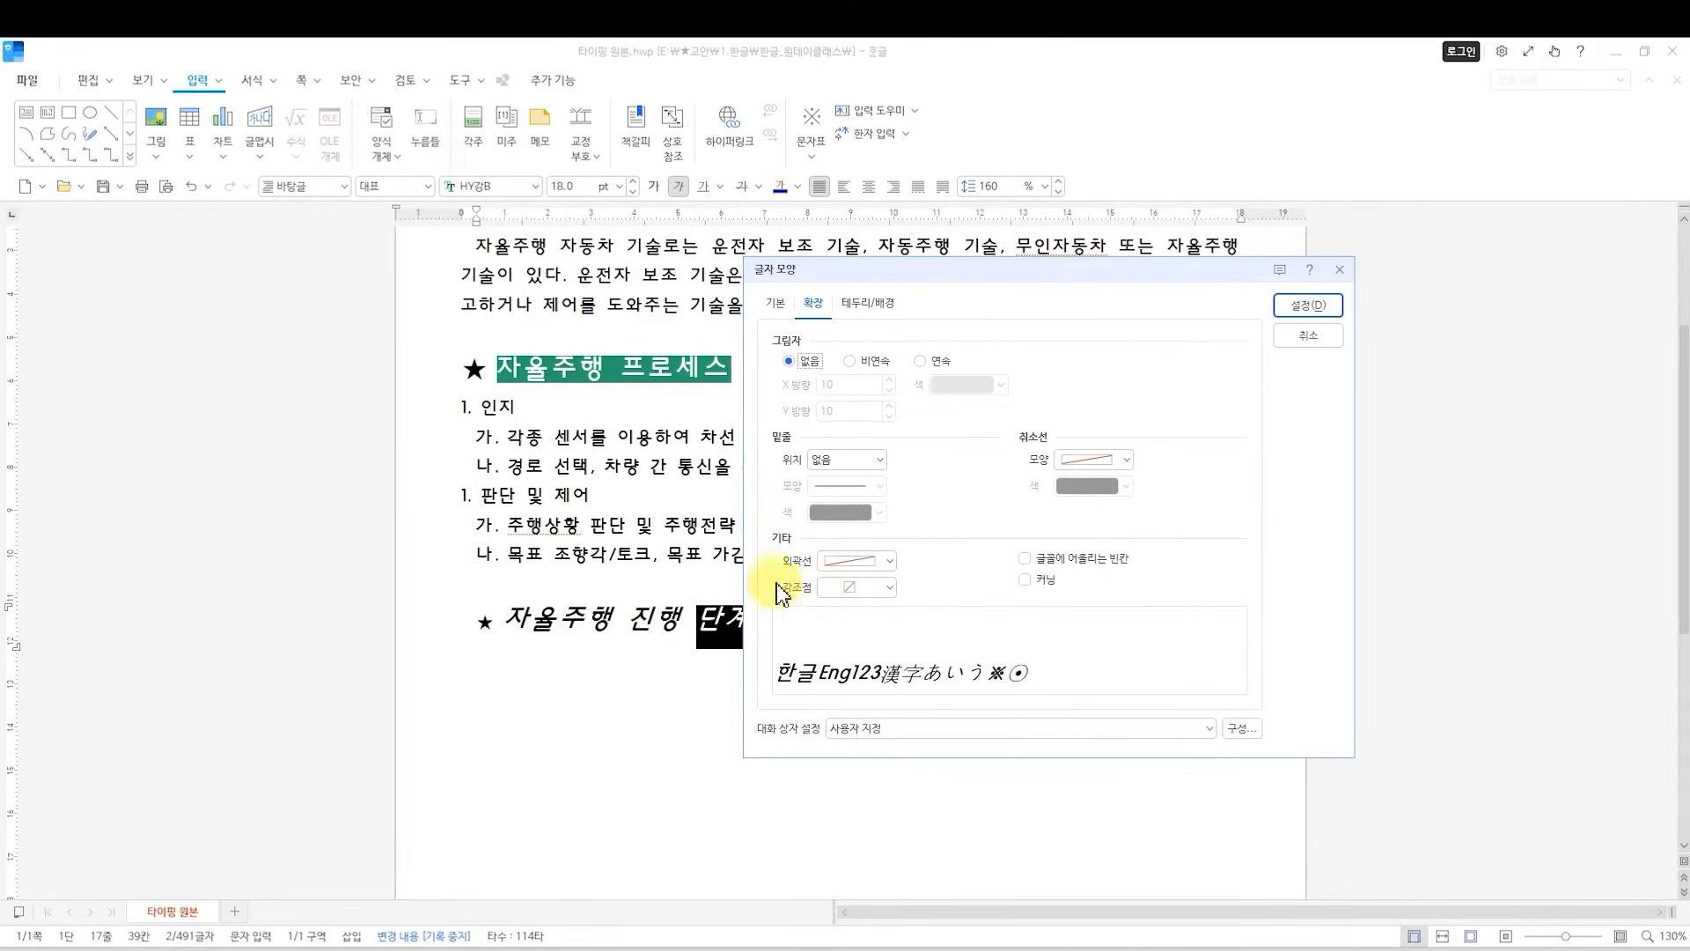
click(892, 588)
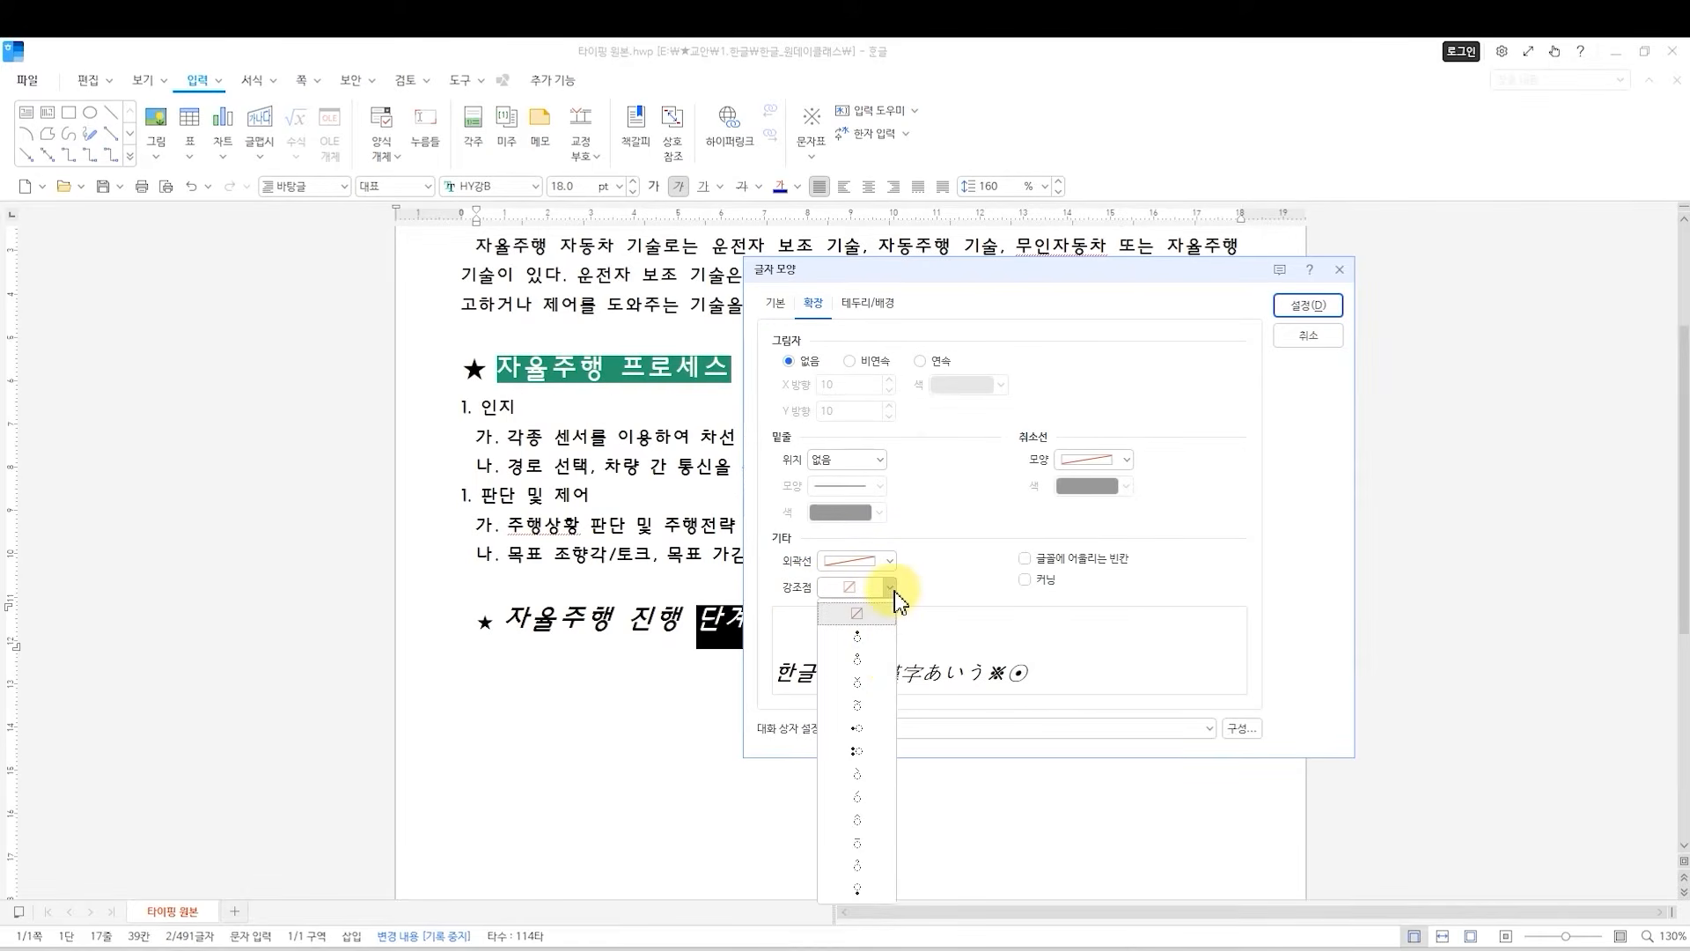
click(858, 683)
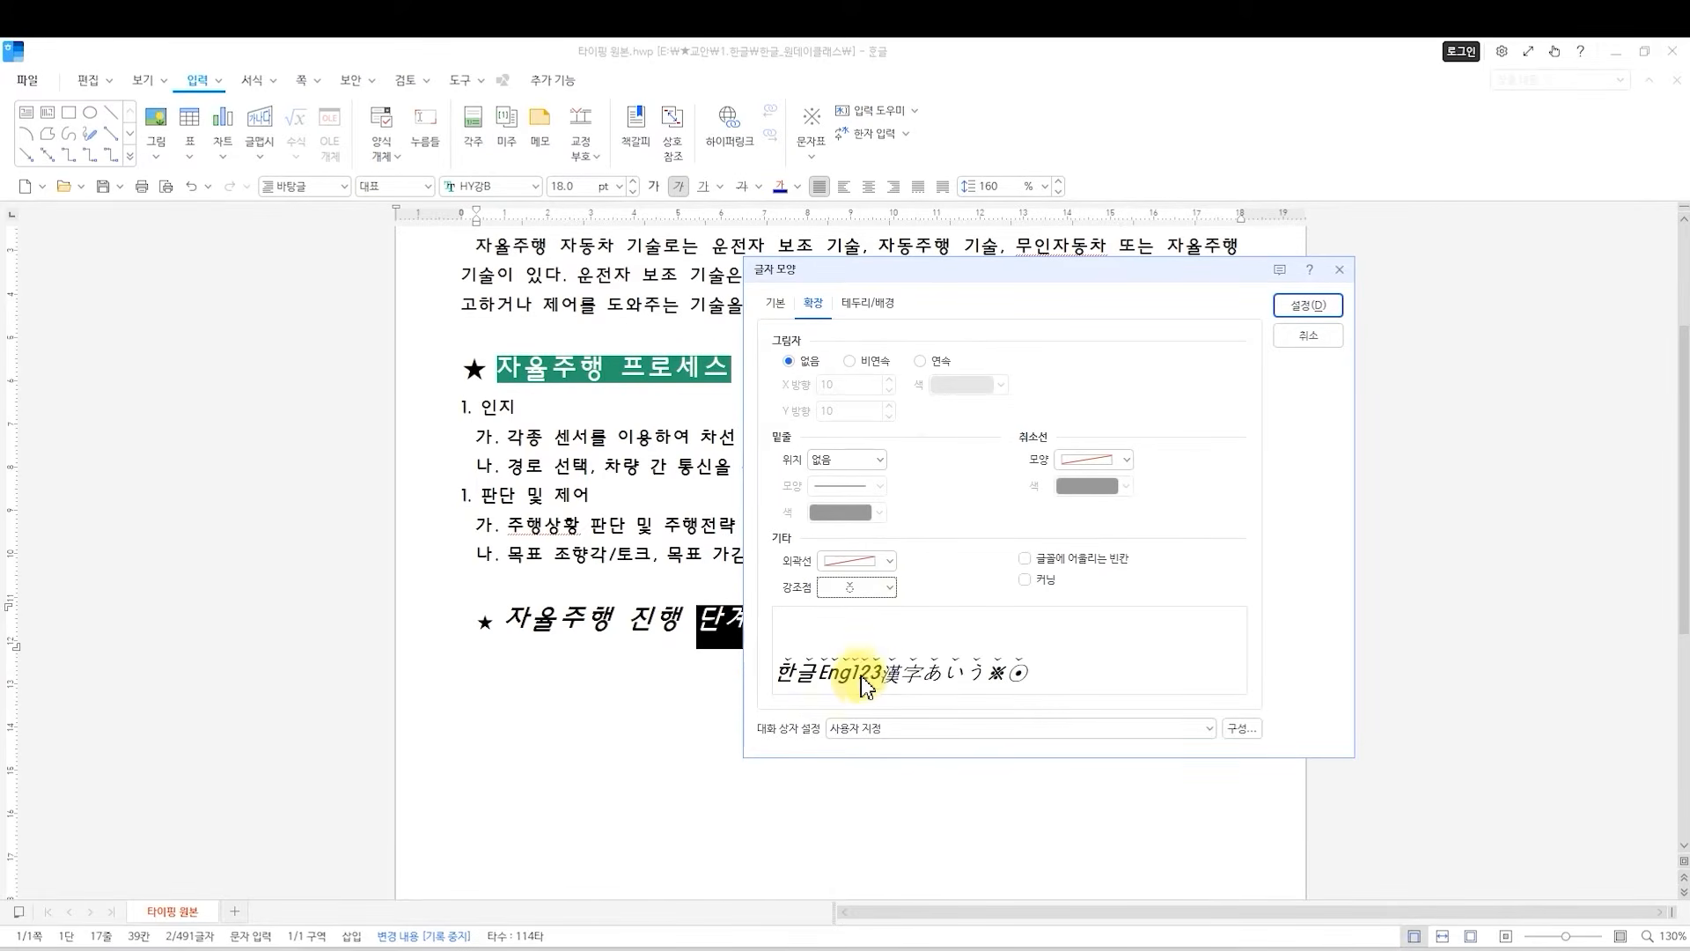
click(1311, 307)
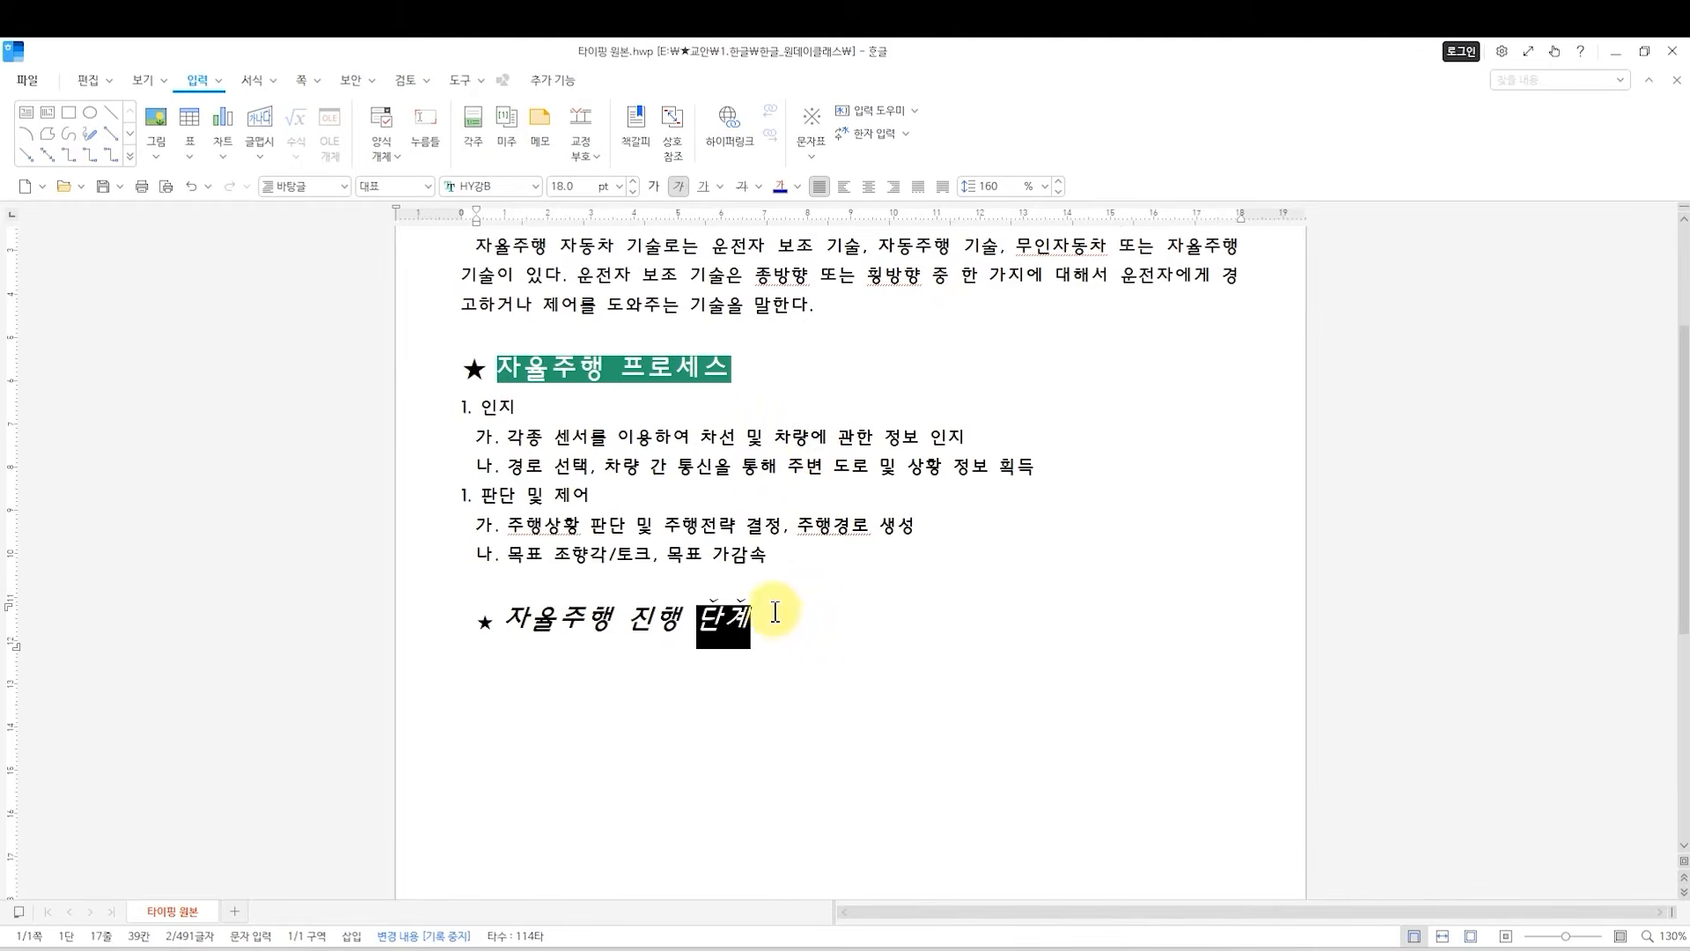
double_click(717, 616)
click(769, 621)
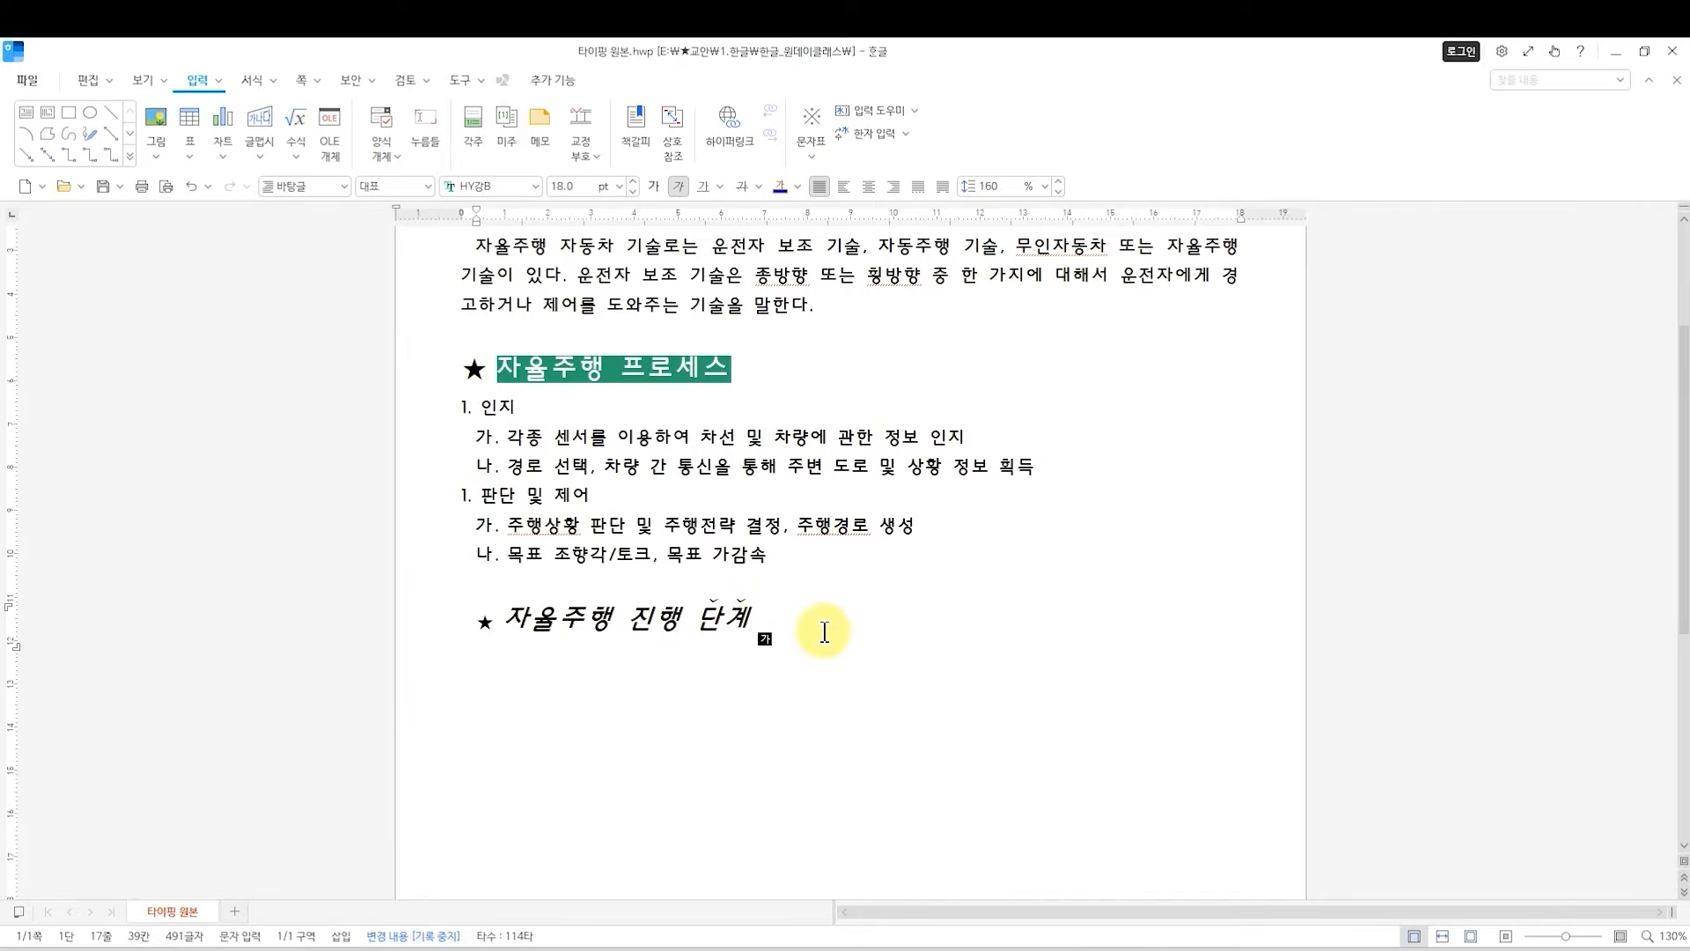
key(Return)
scroll(698, 610, down, 3)
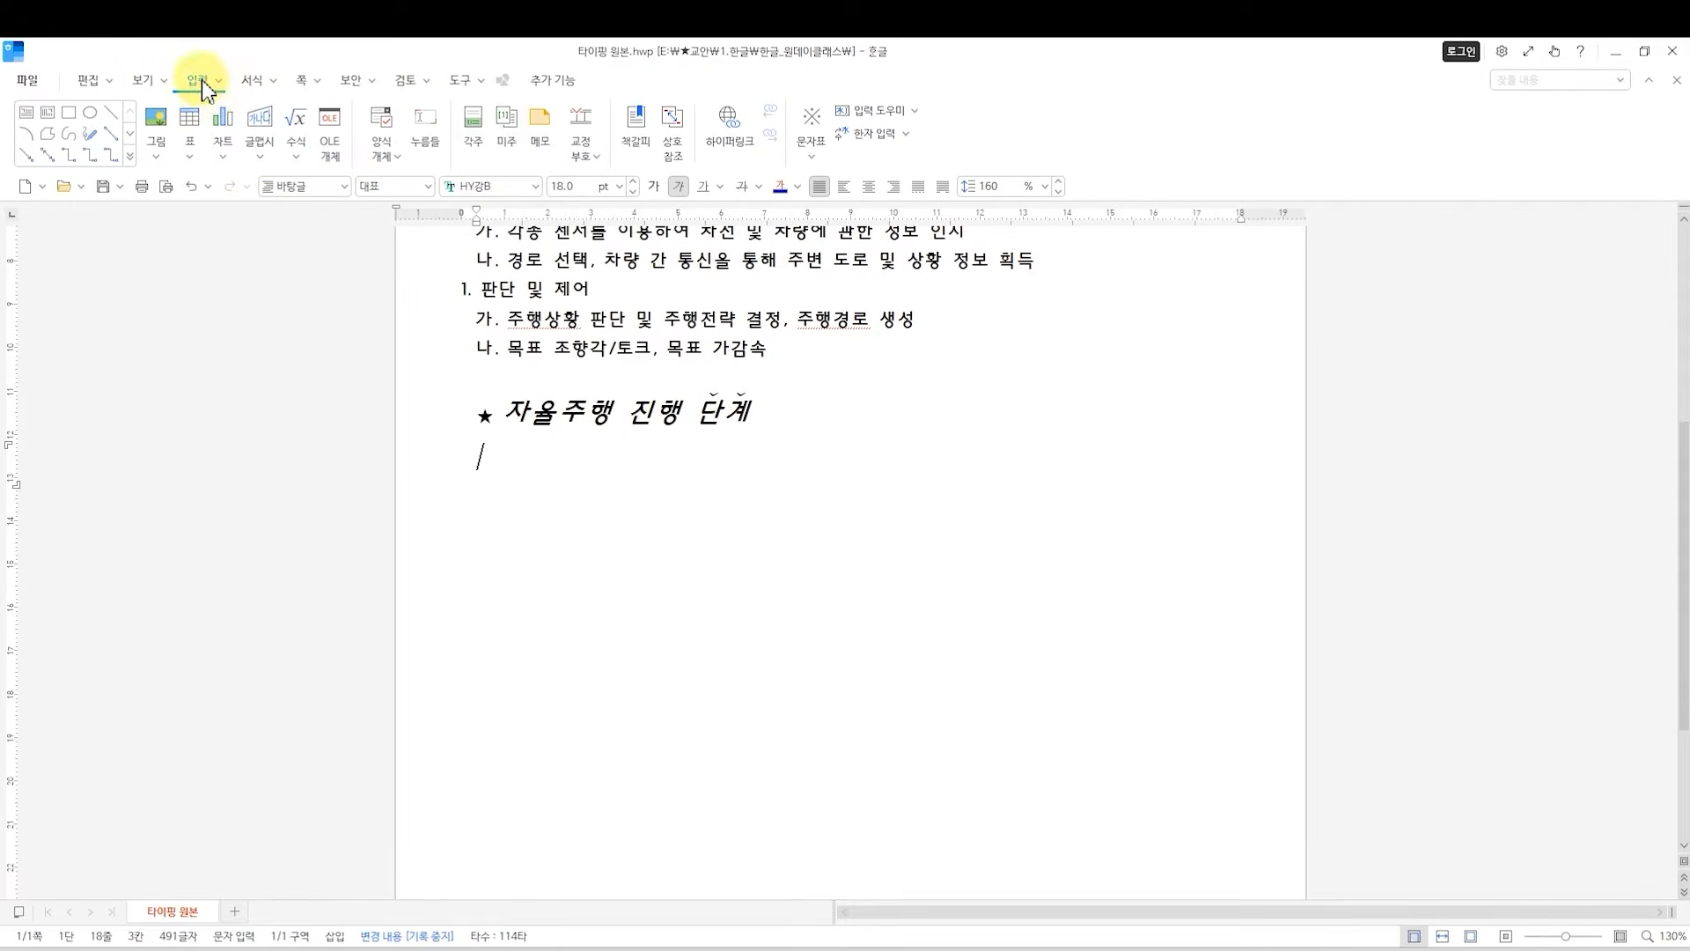
click(194, 145)
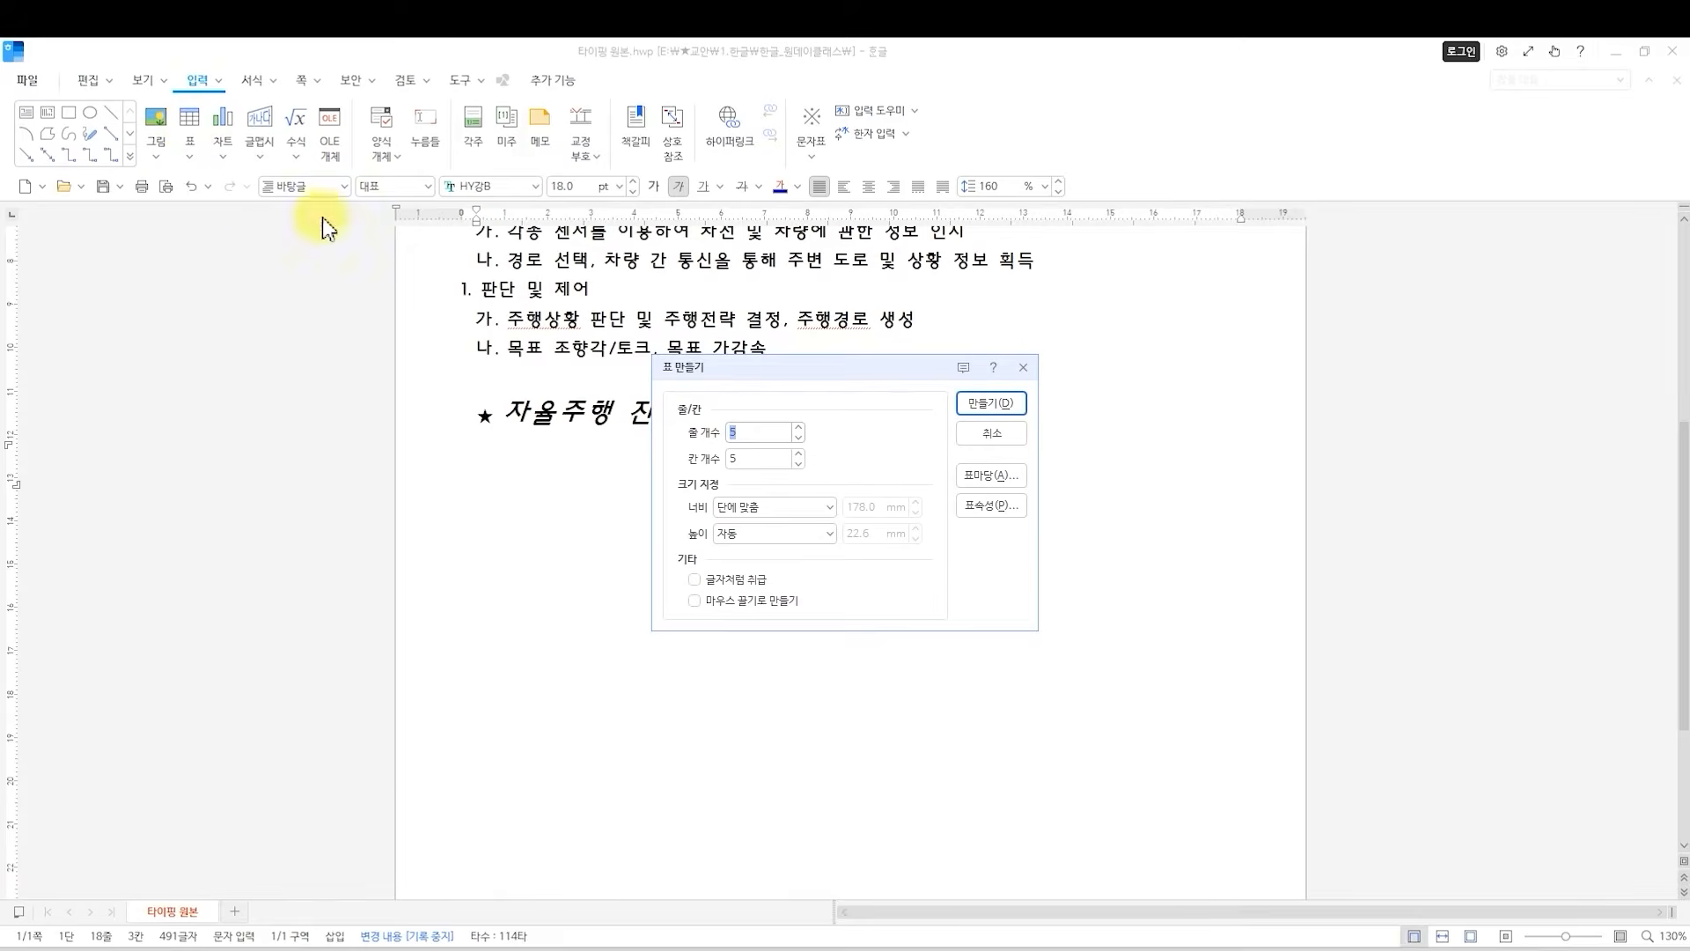
drag(706, 366, 680, 468)
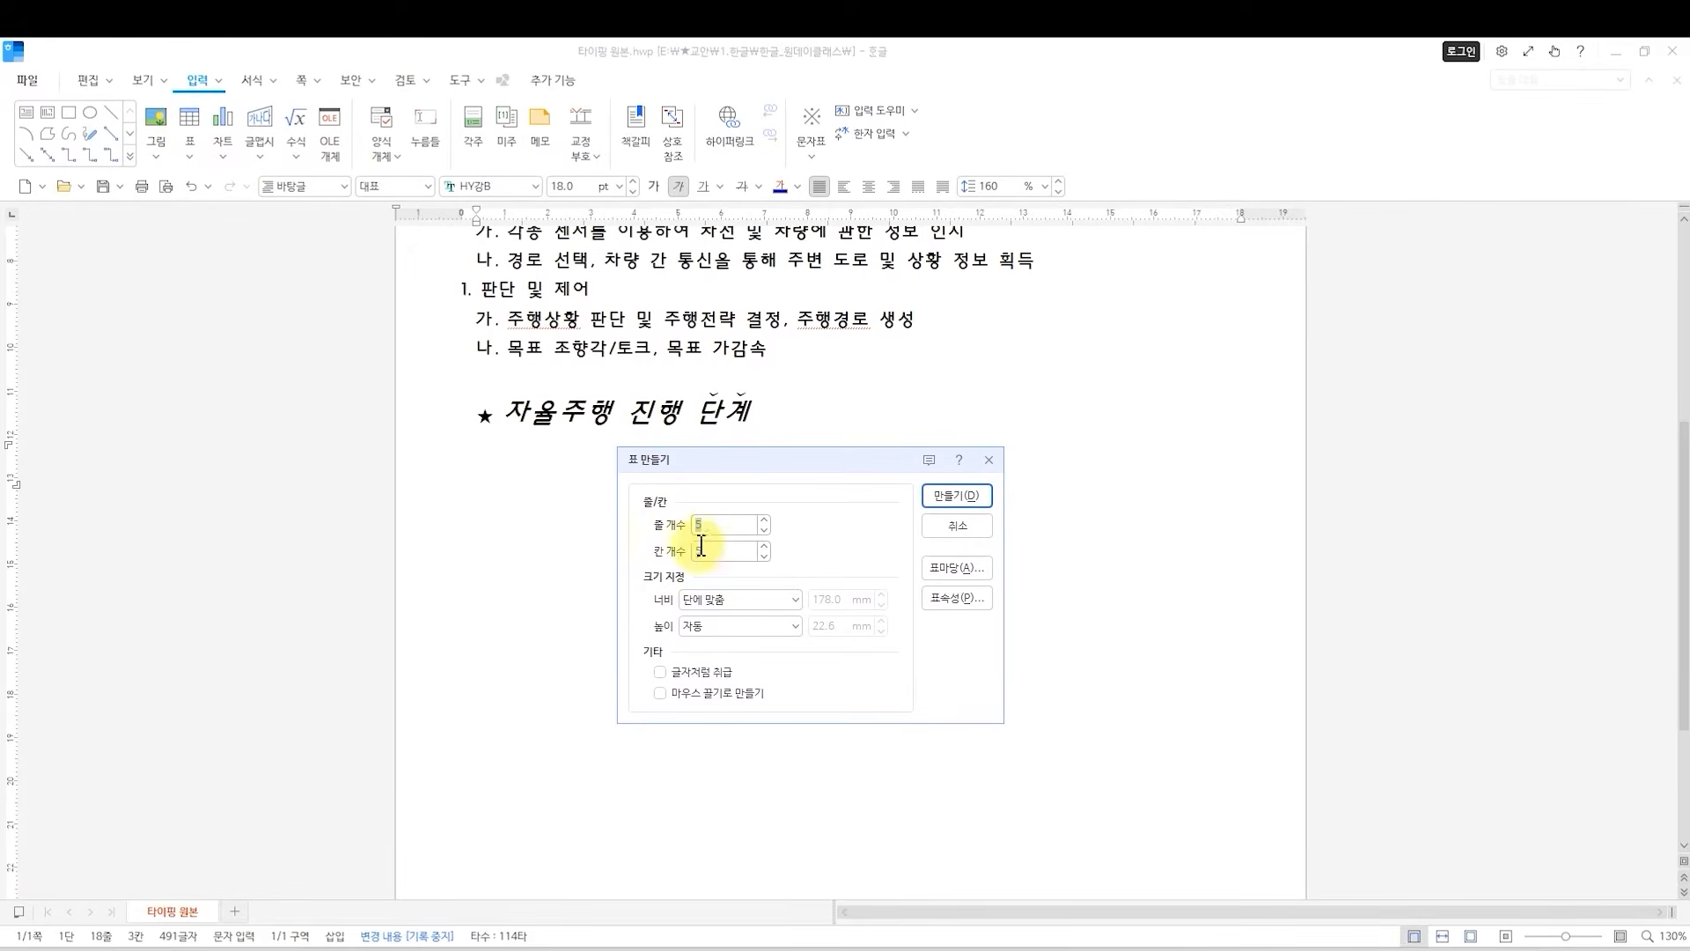
key(Tab)
click(962, 528)
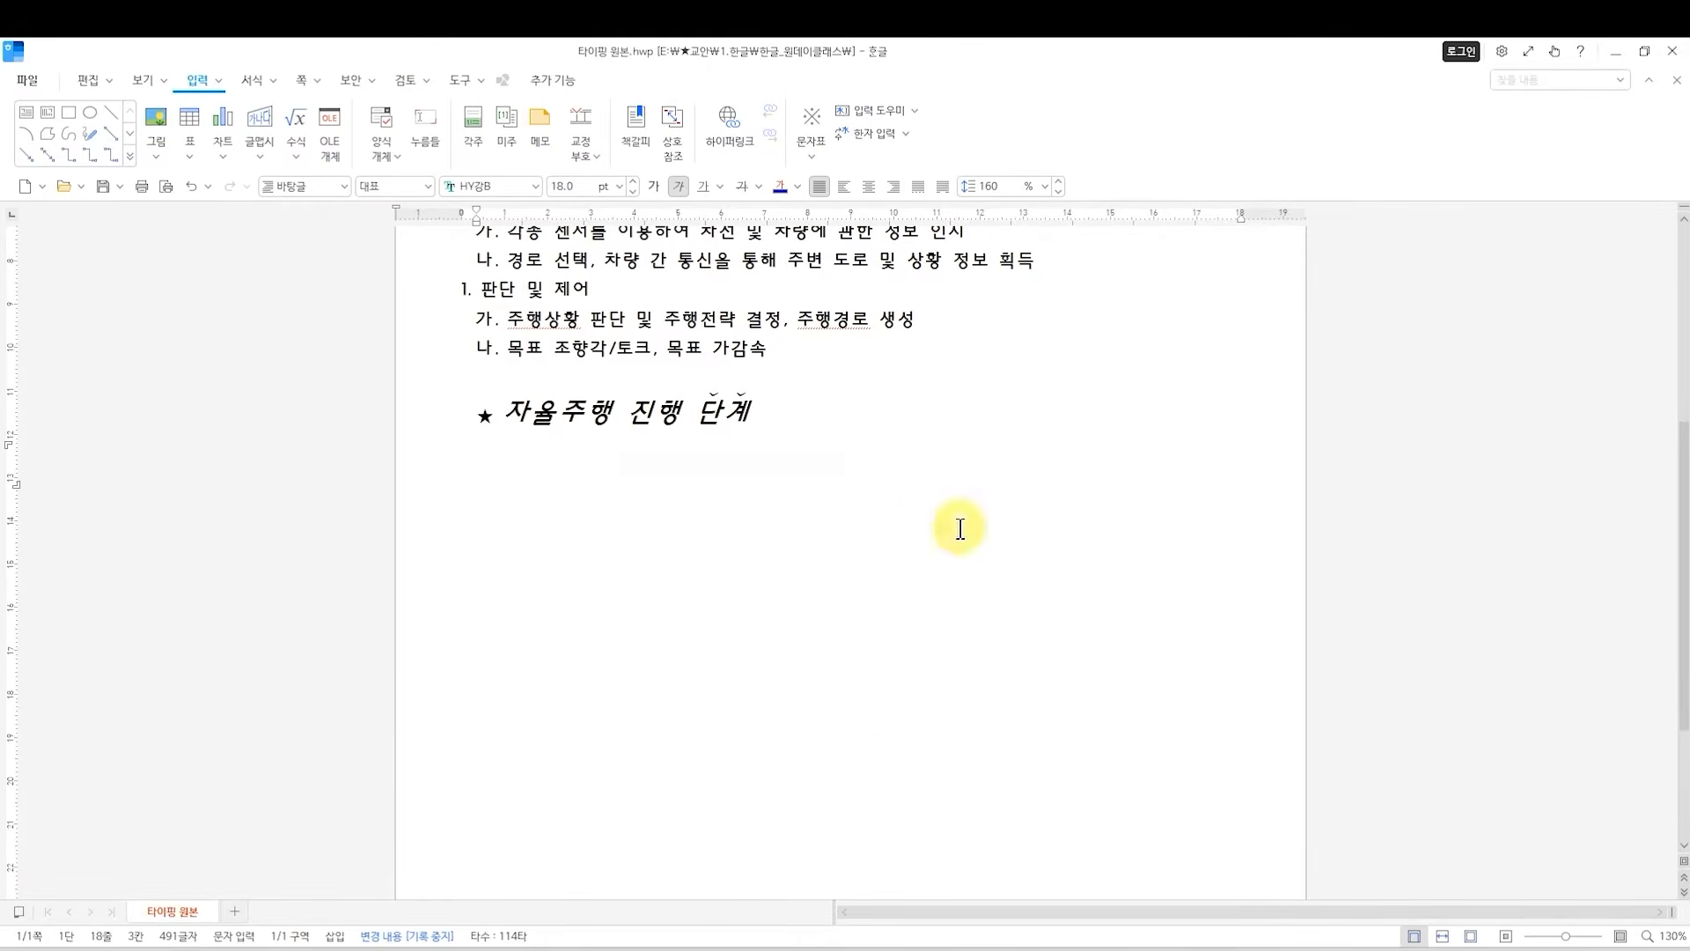
Insert a table of 5 rows and 4 columns below the 자율주행 진행 단계 heading and enter 단계 in its first cell.
click(190, 158)
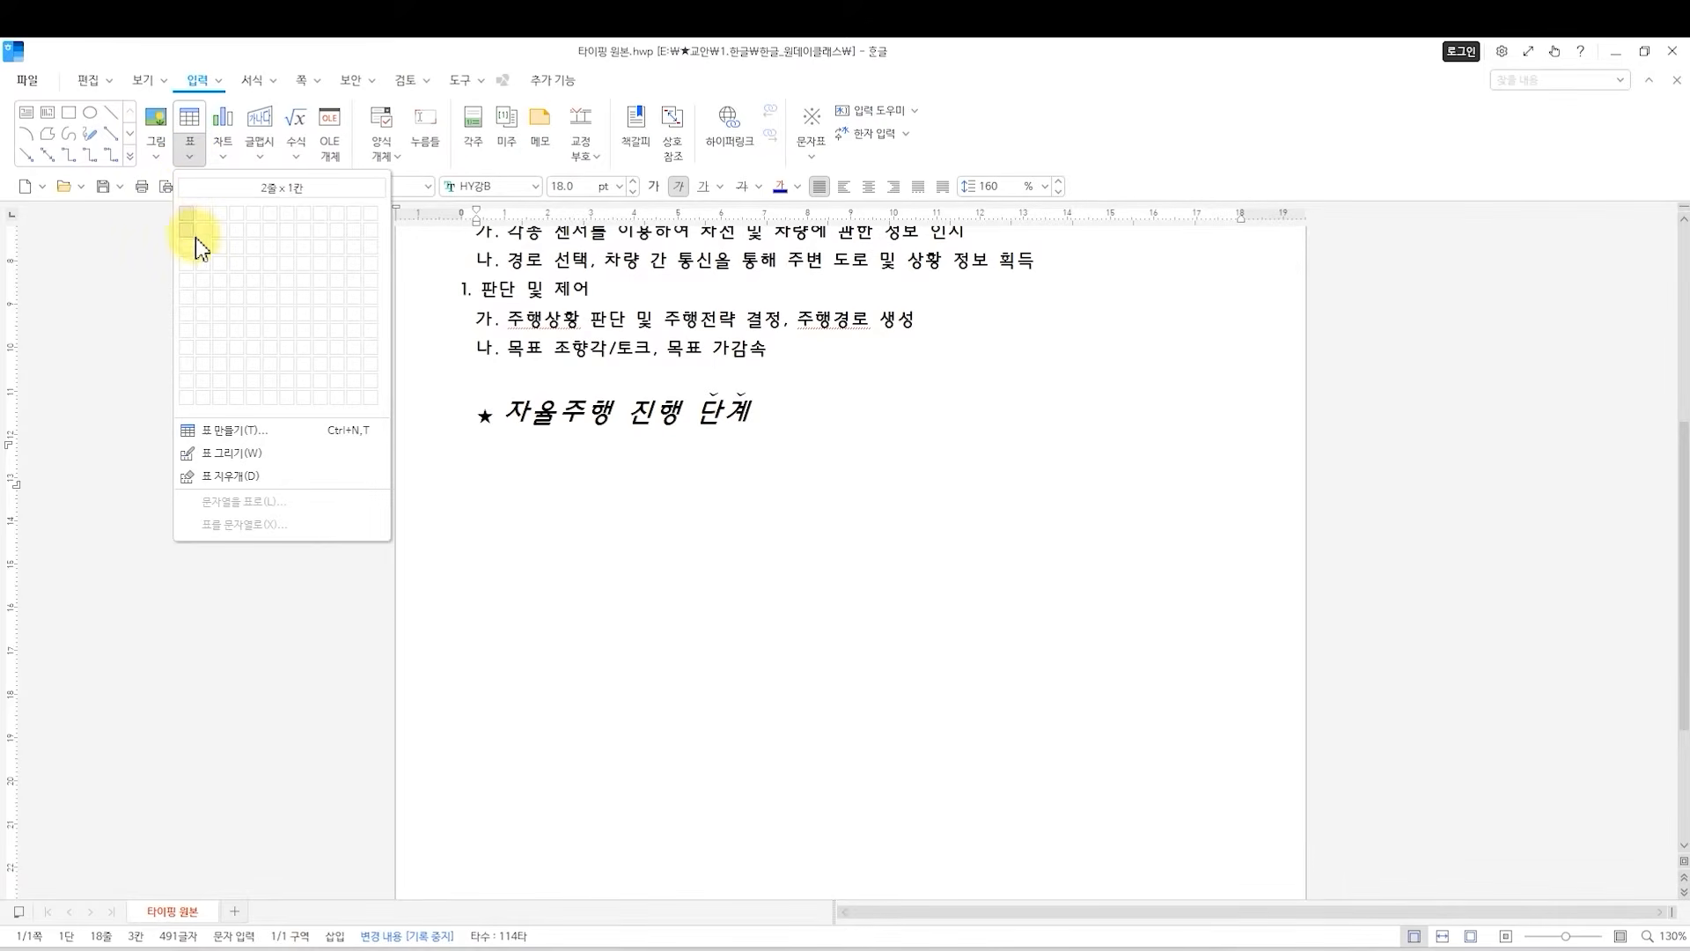
click(234, 281)
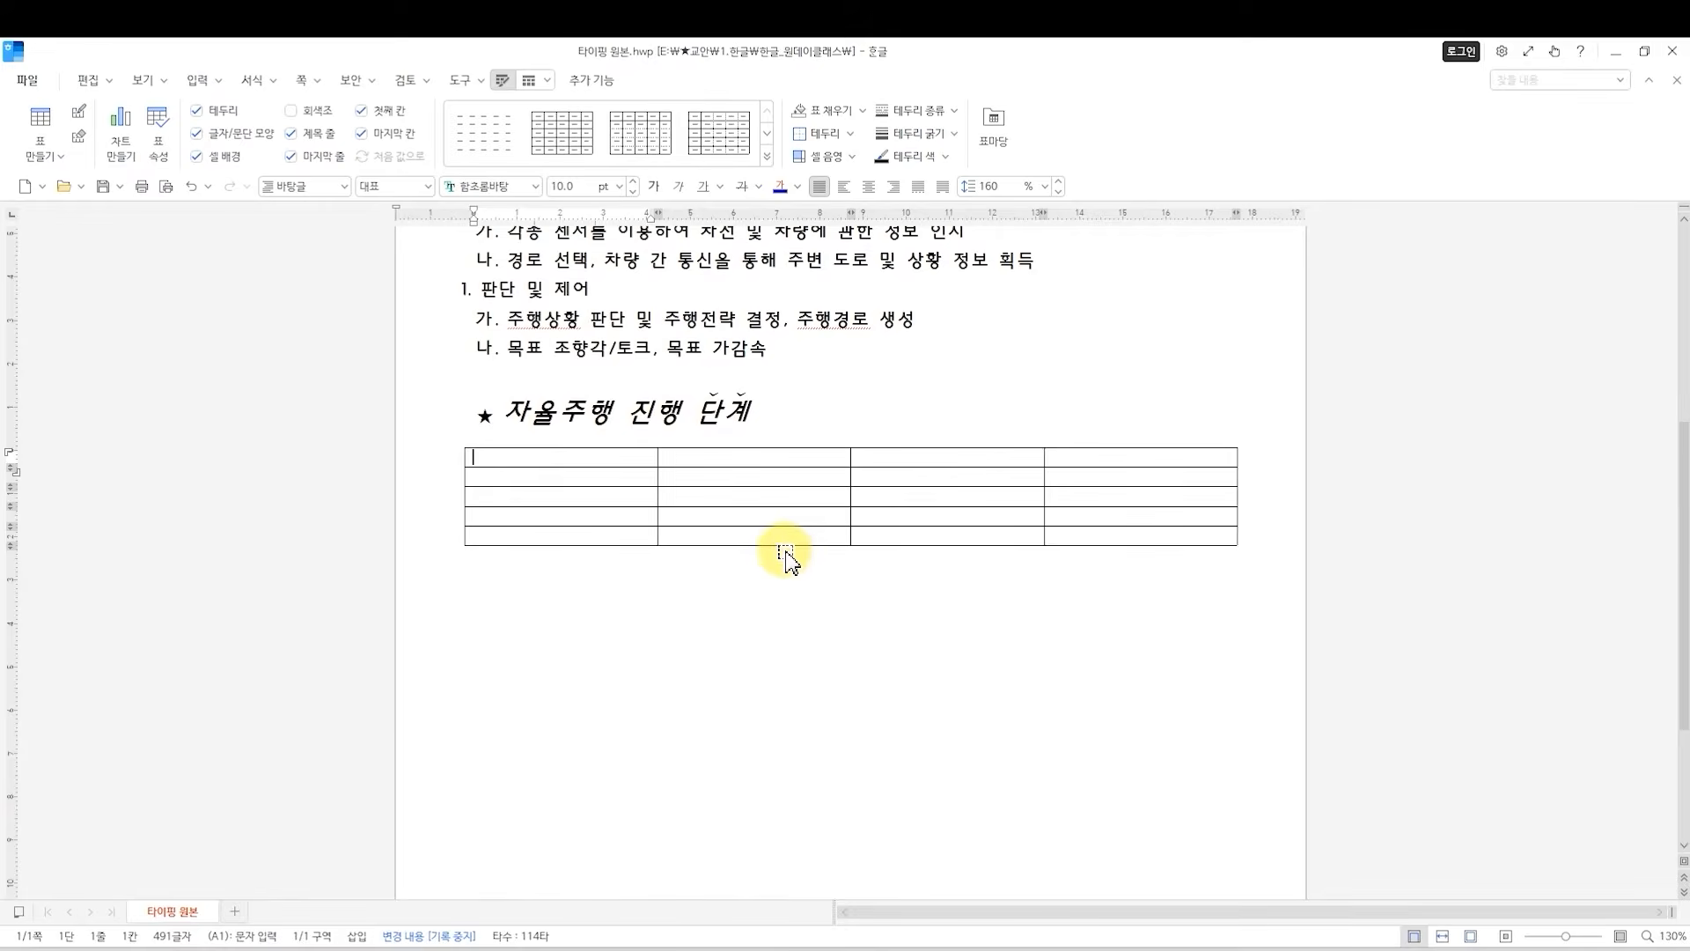
text(단계)
key(Tab)
key(Left)
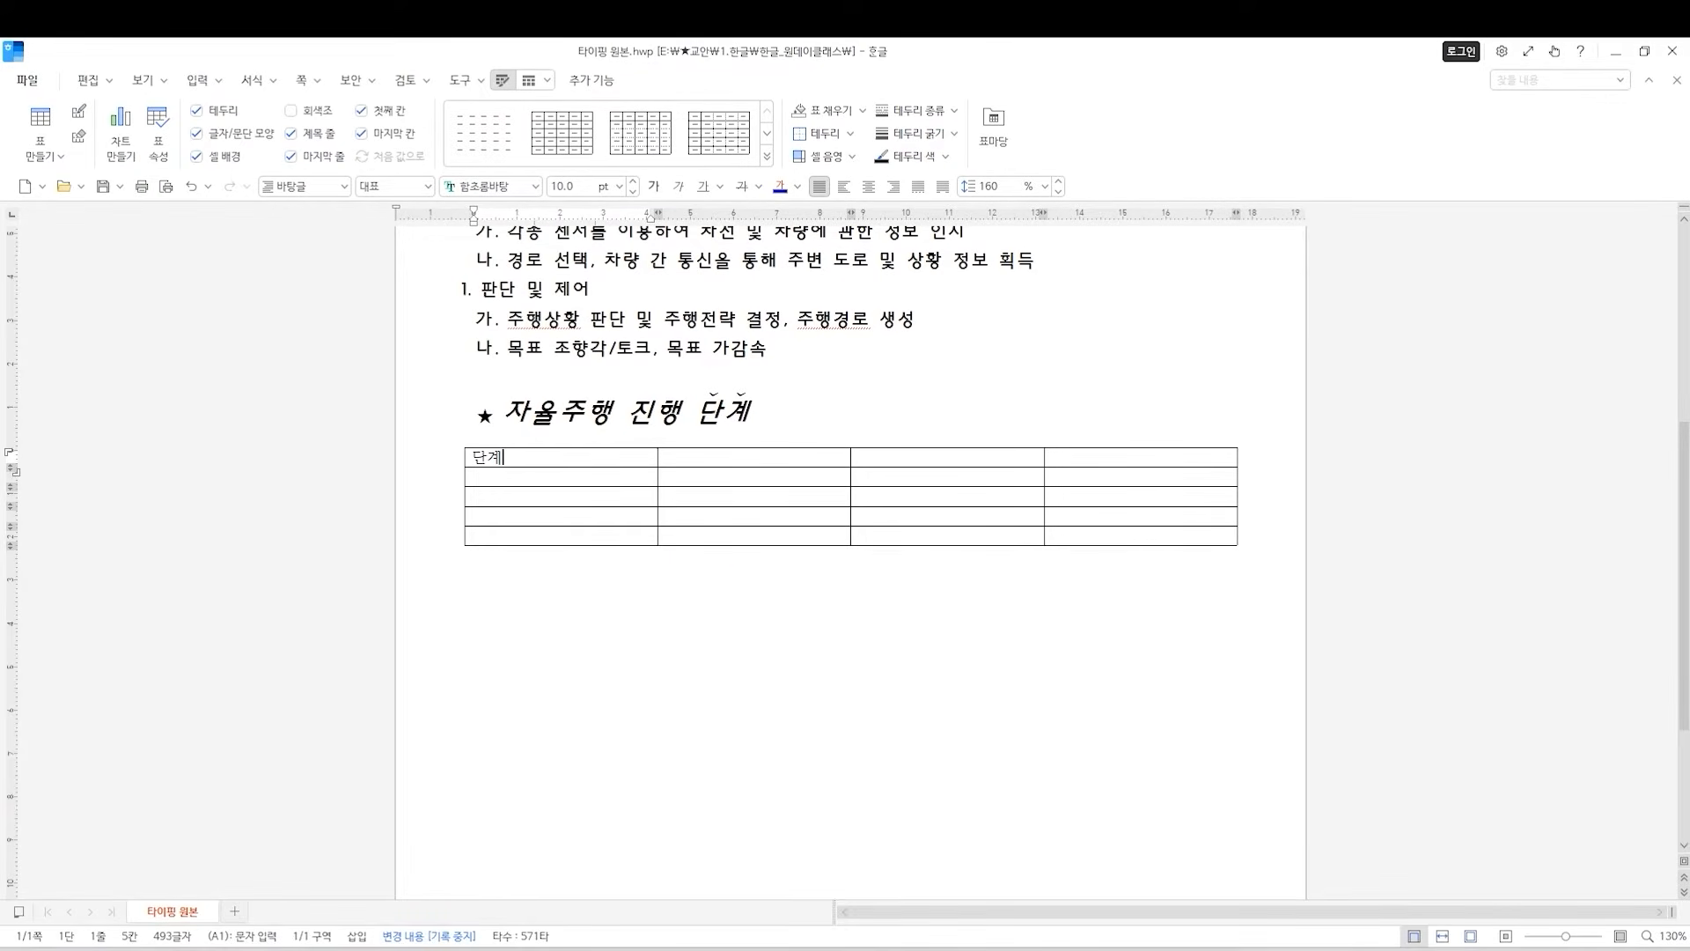
key(BackSpace)
key(BackSpace)
text(단계)
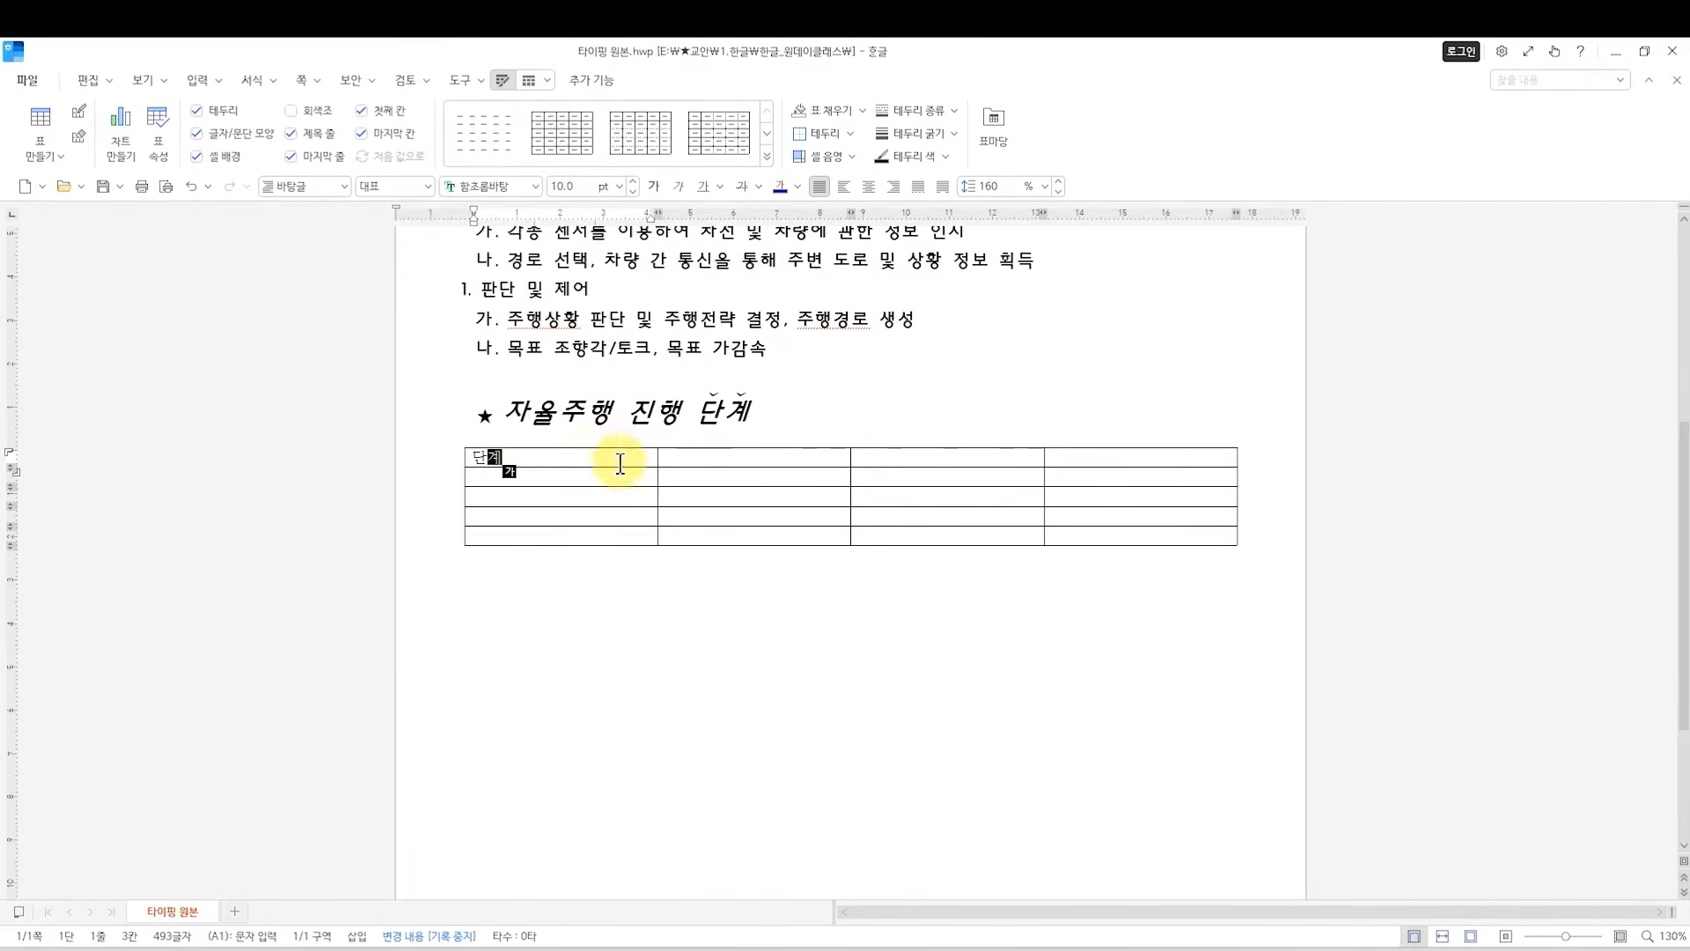
Fill the remaining header cells of the table with 특징, 내용 and 모니터링.
key(Tab)
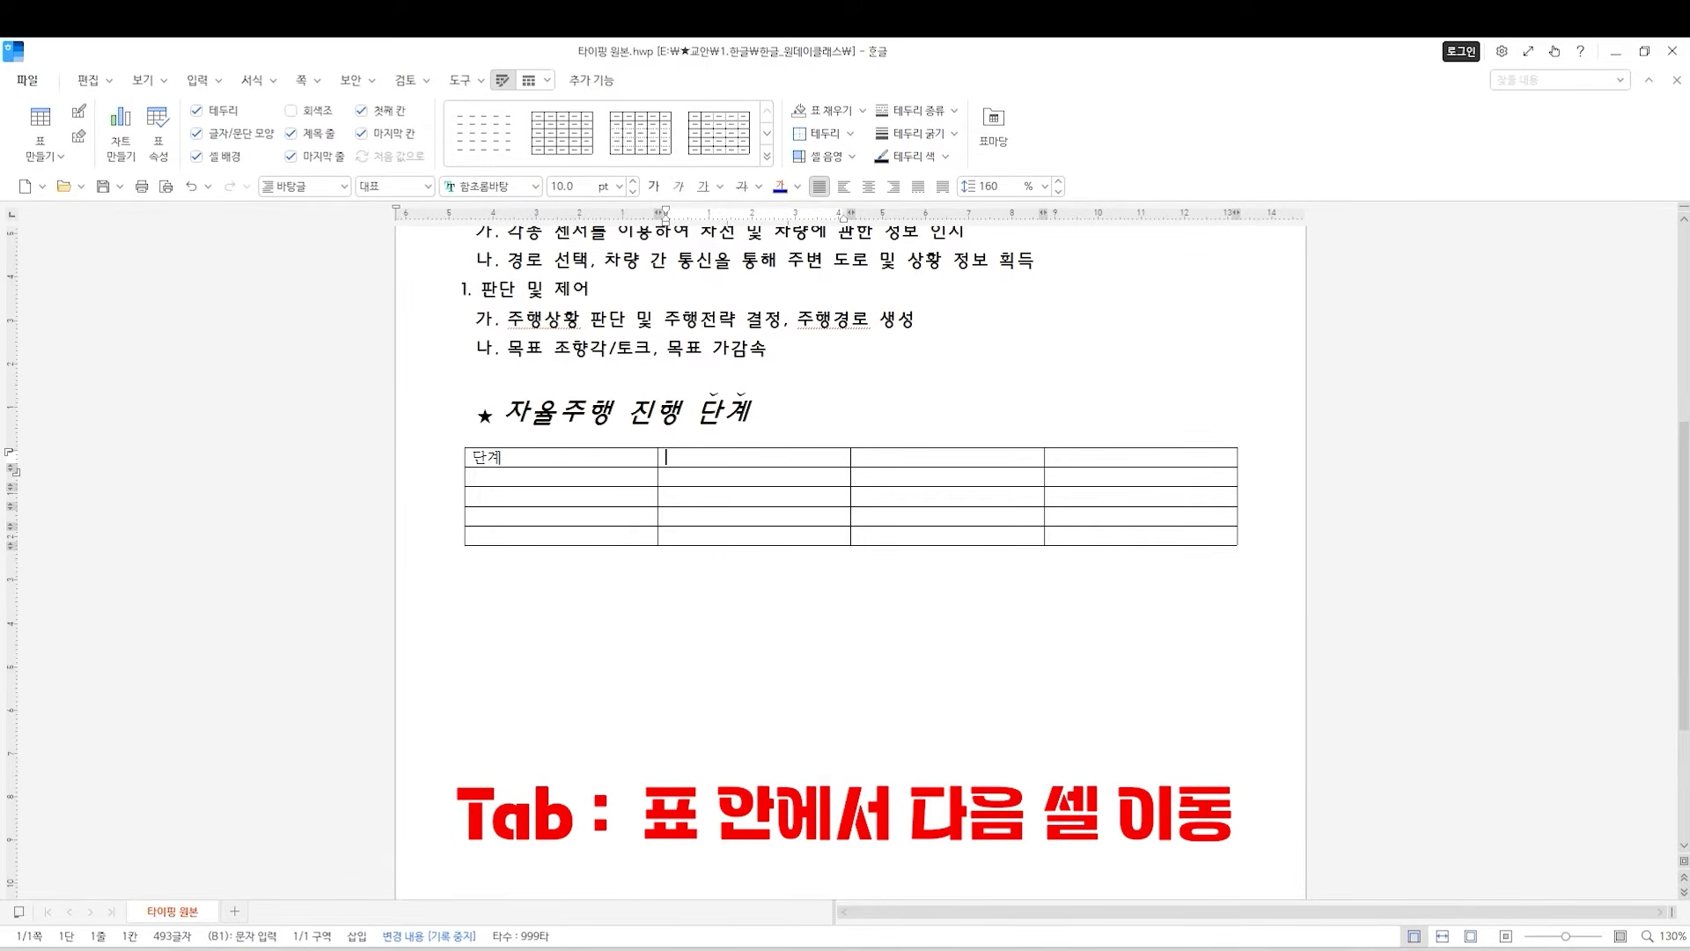
text(ㅌ)
text(특징)
key(Tab)
text(내용)
key(Tab)
text(모니터리)
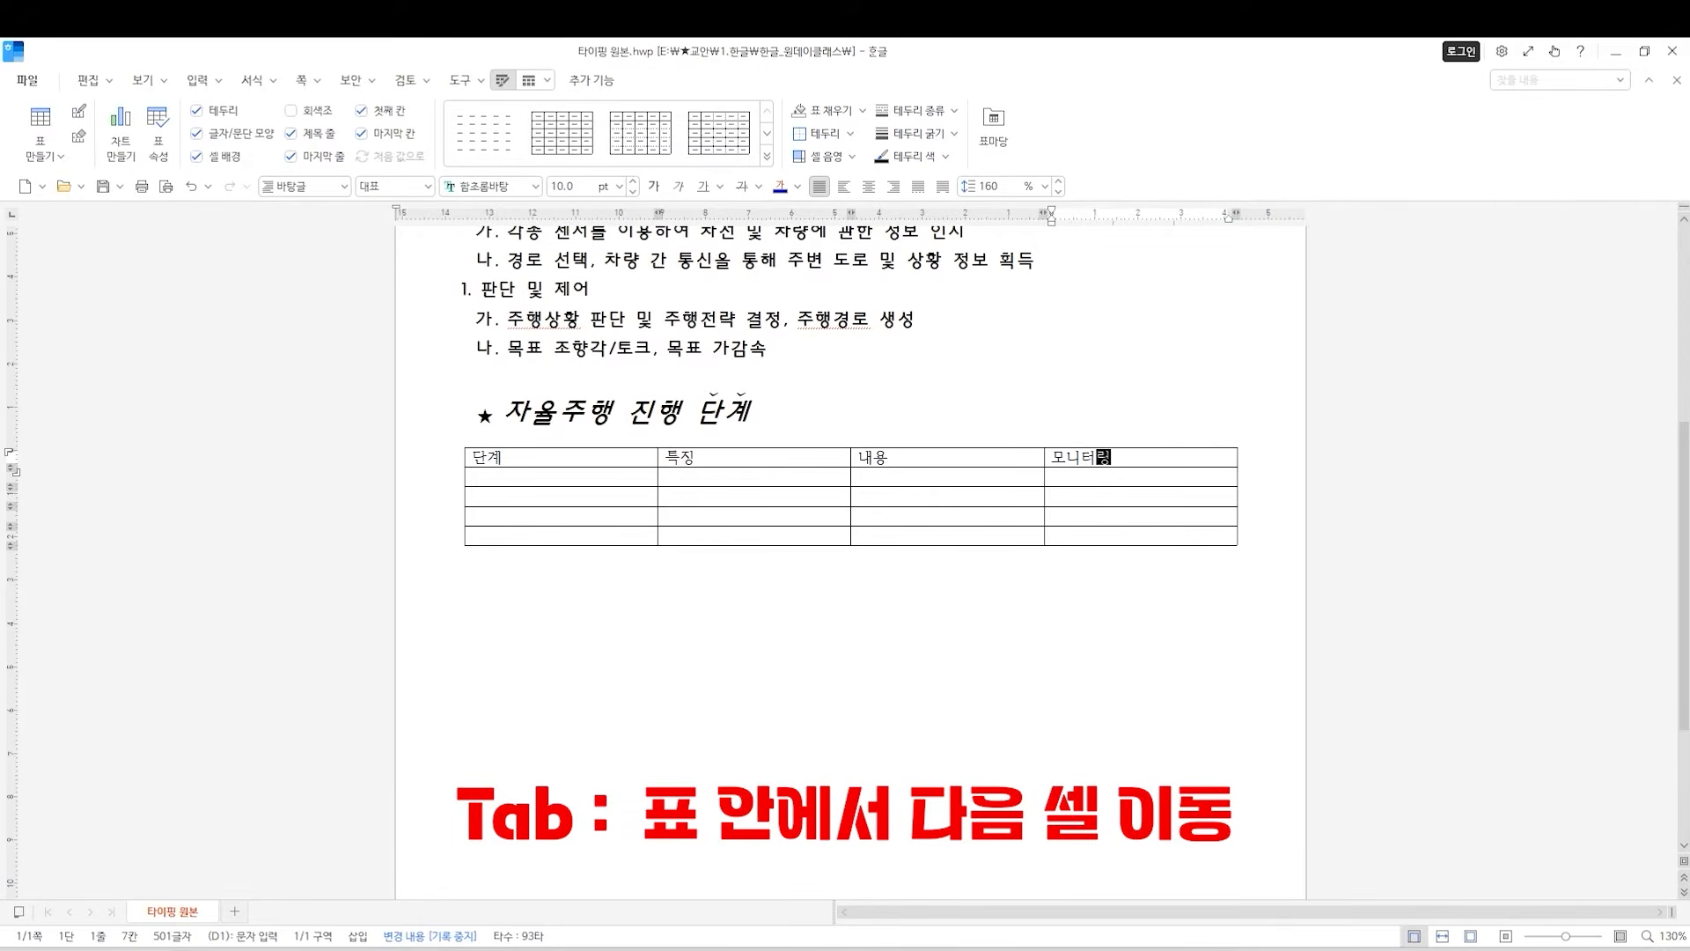
Fill the rows 1단계 to 4단계 with their features, descriptions and monitoring entries, 운전자 for 1단계 and 자율주행 시스템 for 3단계.
key(Tab)
text(1단계)
key(Tab)
text(운전자)
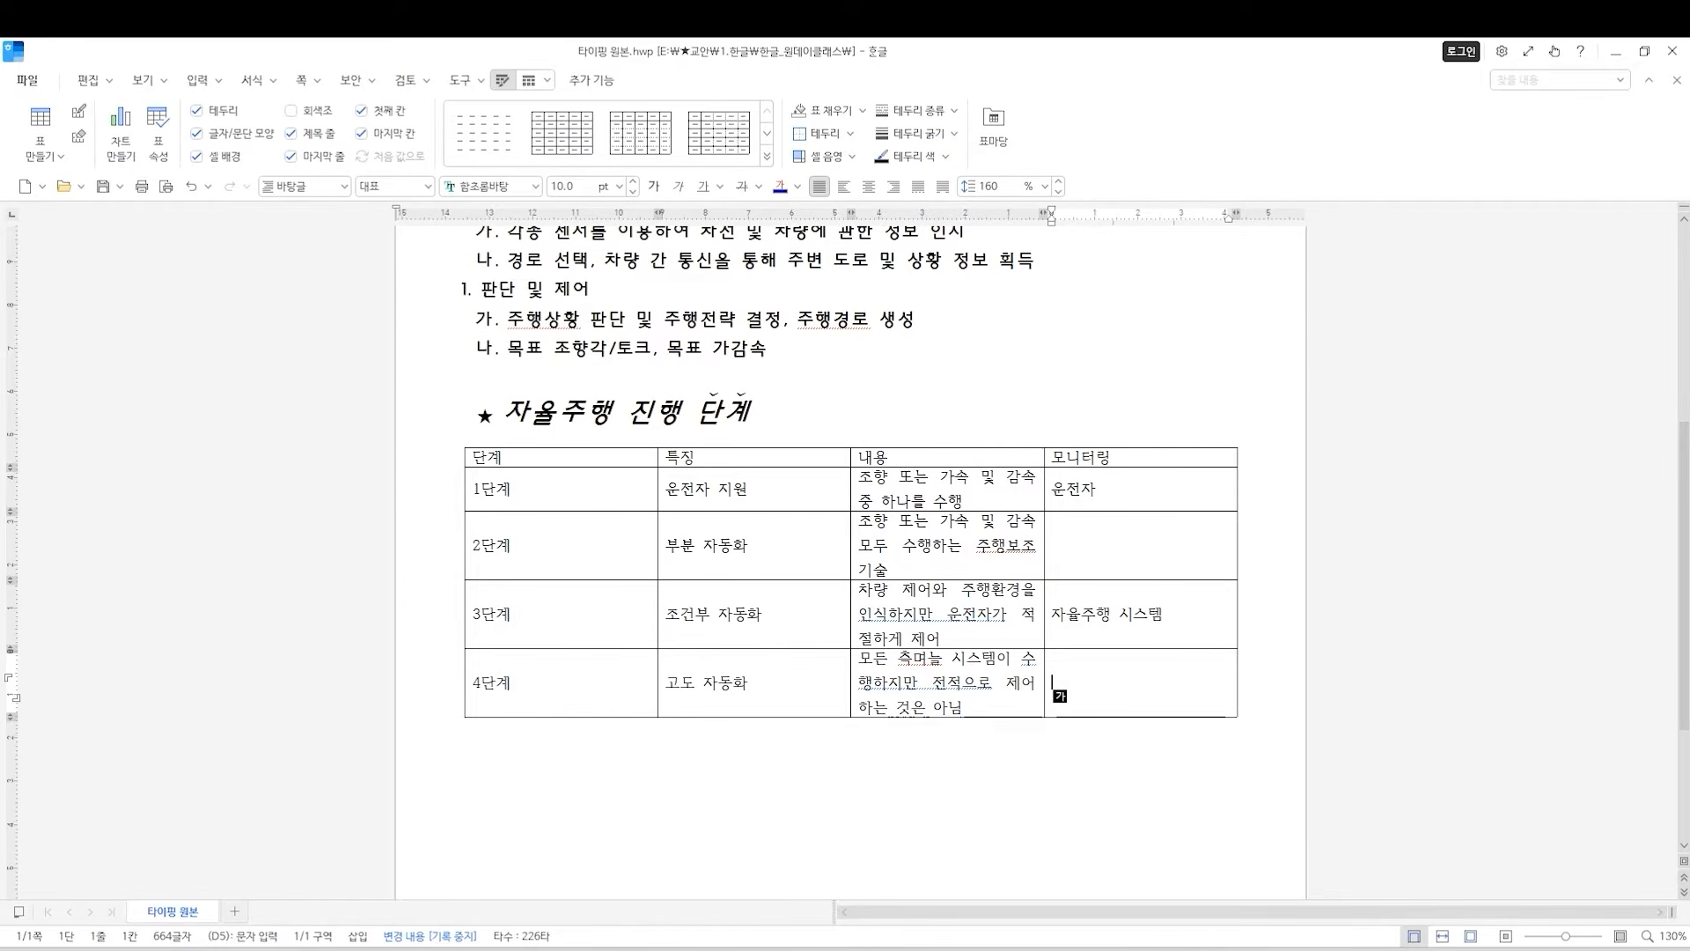
Narrow the table's 단계 column to roughly half its width, shrinking the overall table along with it.
drag(558, 452, 560, 696)
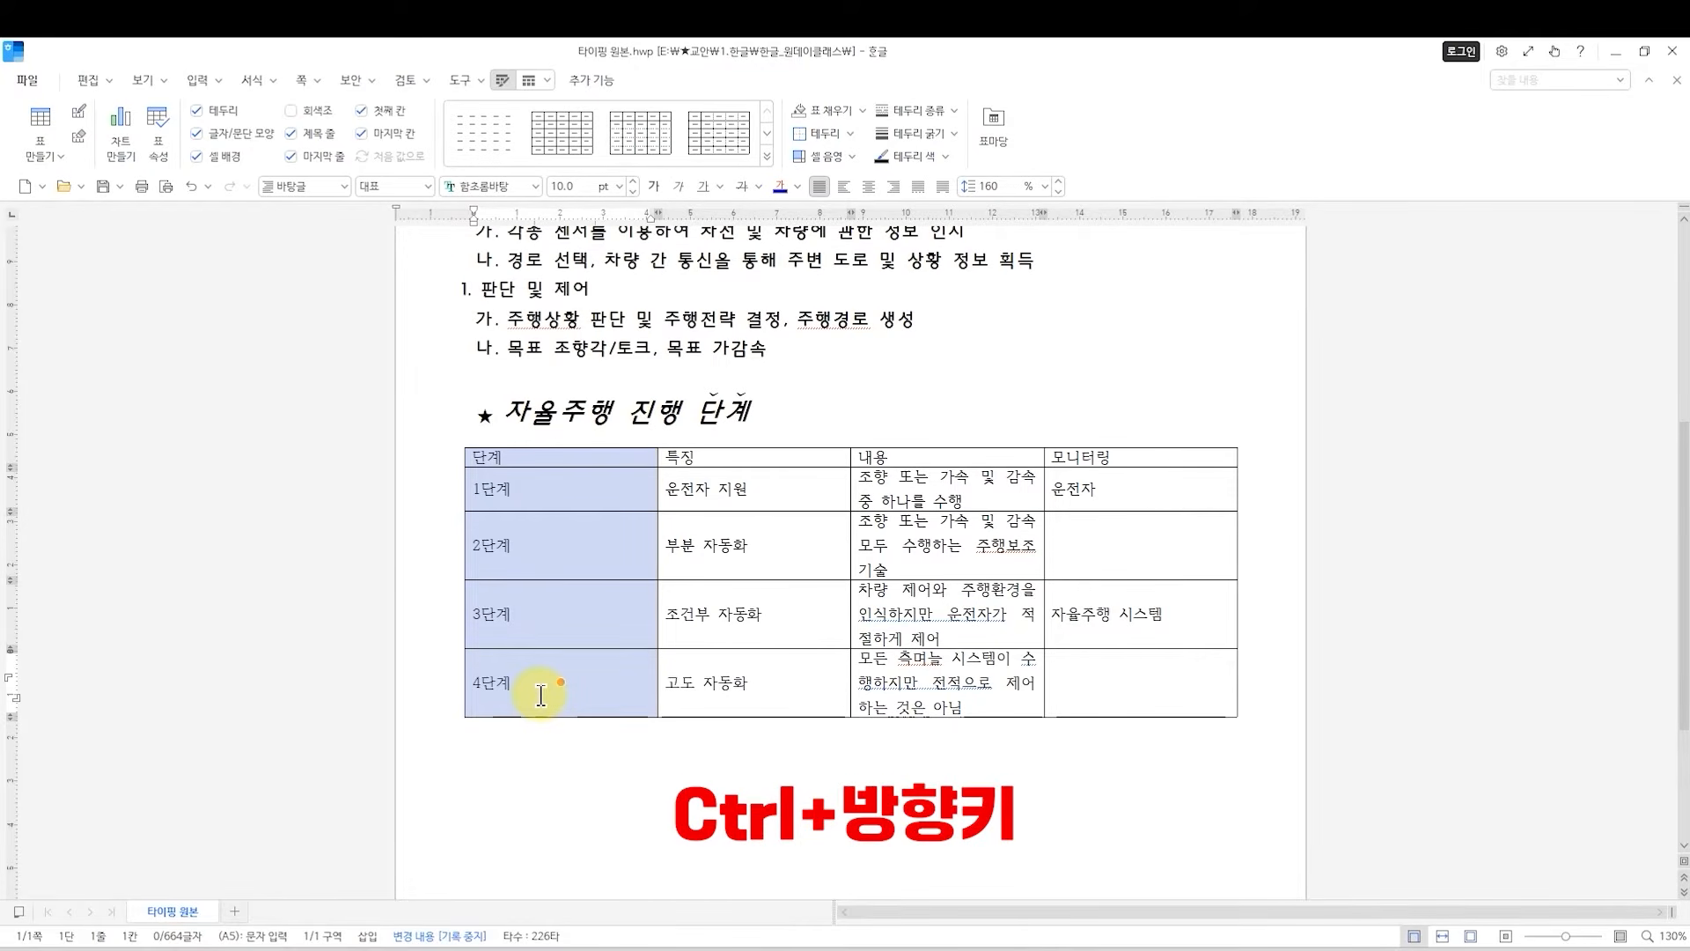
key(ctrl+Left)
key(ctrl+Left)
key(ctrl+Left)
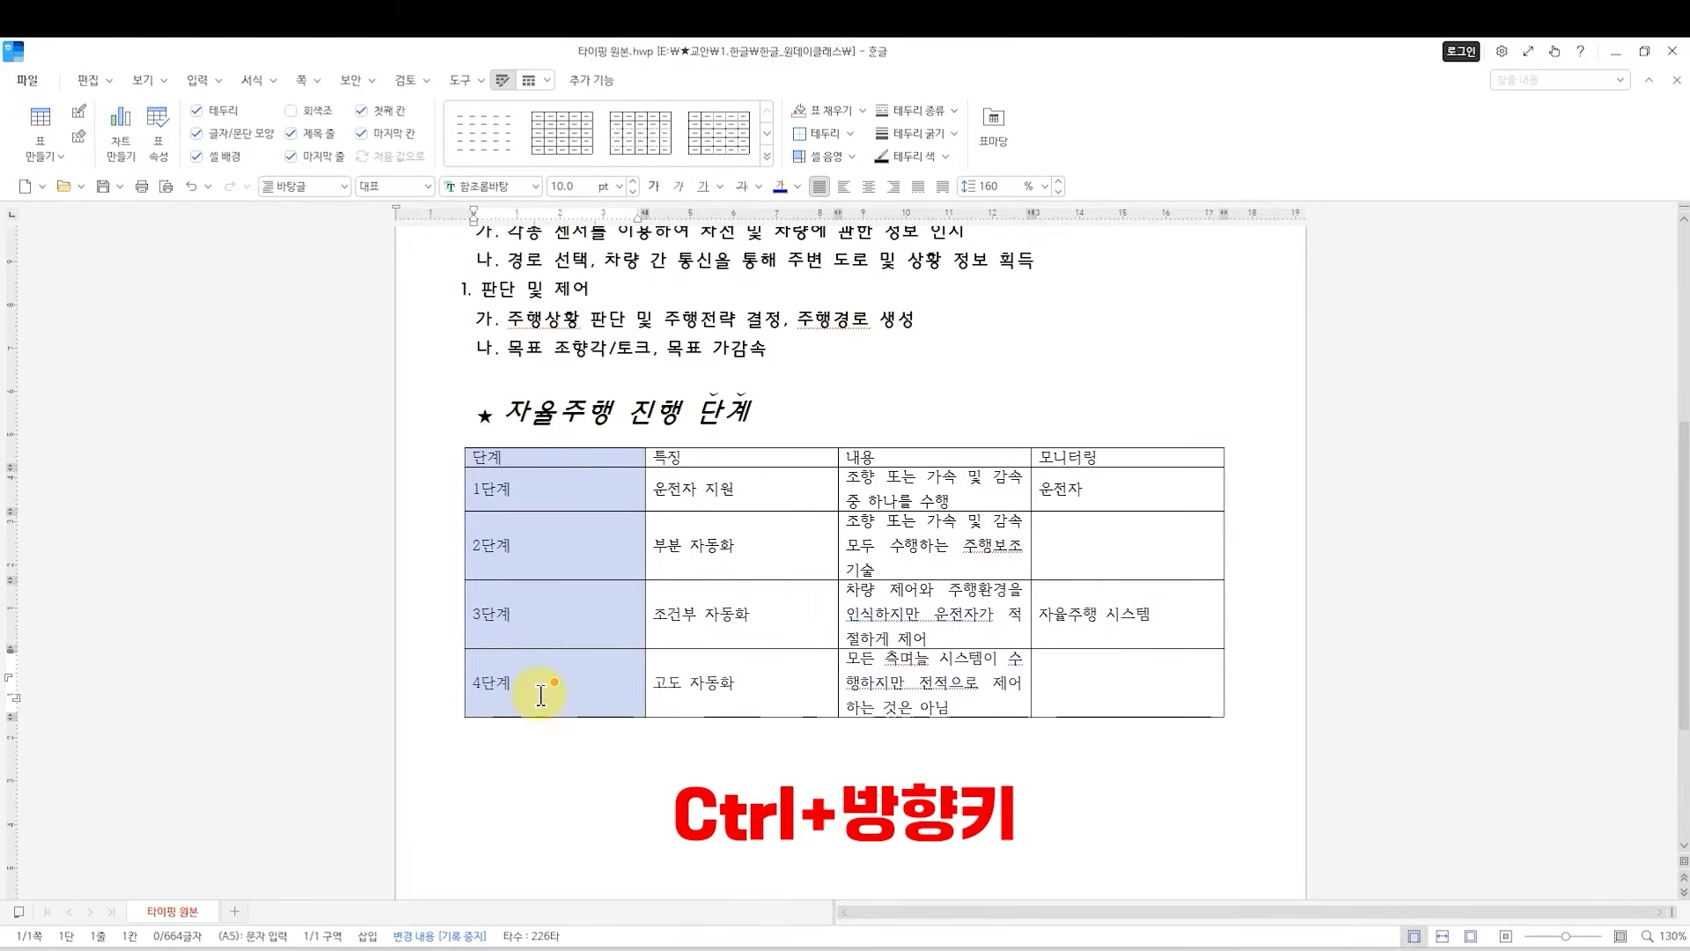
key(ctrl+Left)
key(ctrl+Left)
key(ctrl+Left)
key(ctrl+Left)
key(ctrl+Left)
key(ctrl+Left)
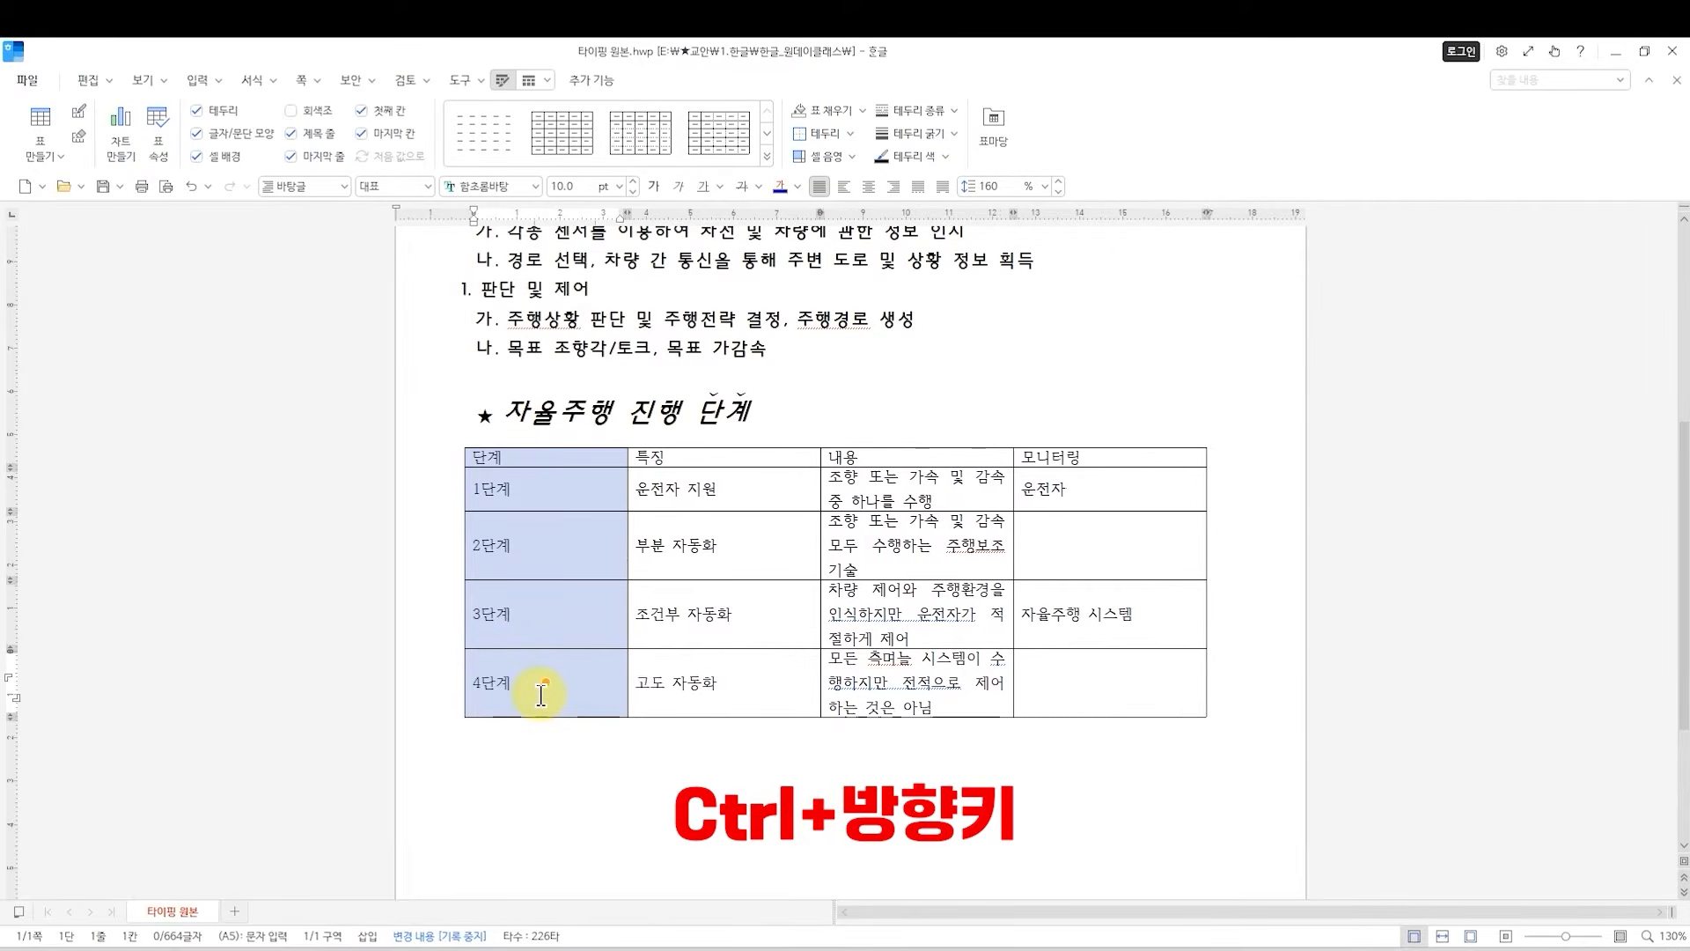
key(ctrl+Left)
key(ctrl+Left)
key(ctrl+Left)
key(ctrl+Left)
key(ctrl+Left)
key(ctrl+Left)
key(ctrl+Left)
key(ctrl+Left)
key(ctrl+Left)
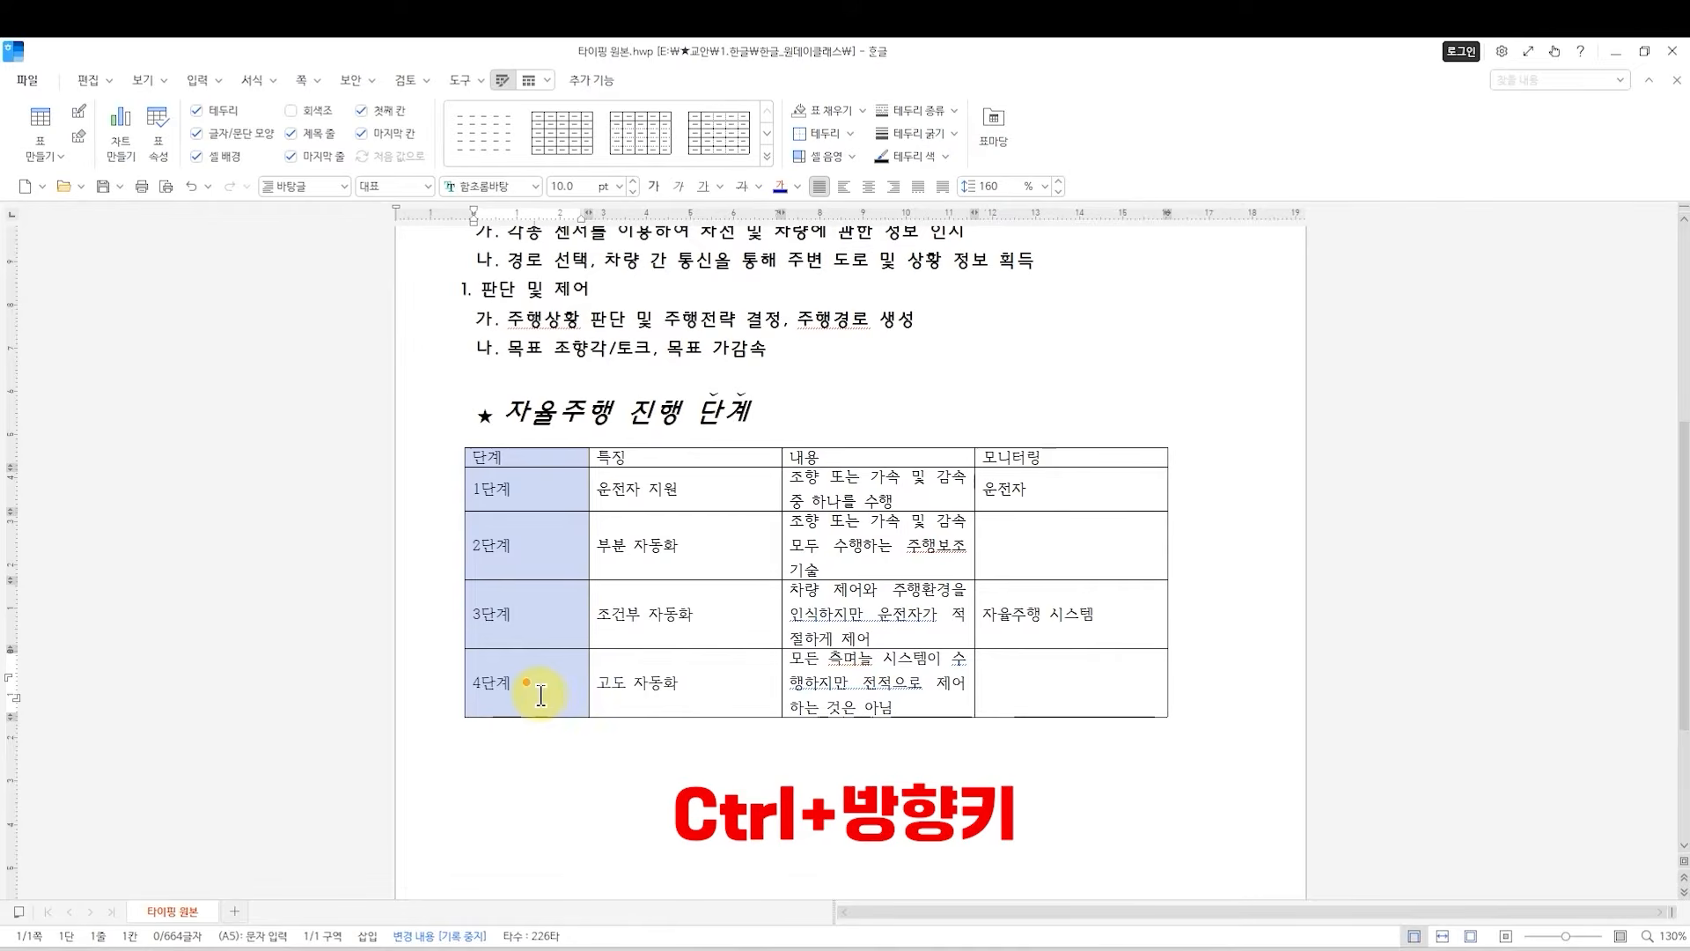
key(ctrl+Left)
key(ctrl+Left)
key(ctrl+Left)
key(ctrl+Left)
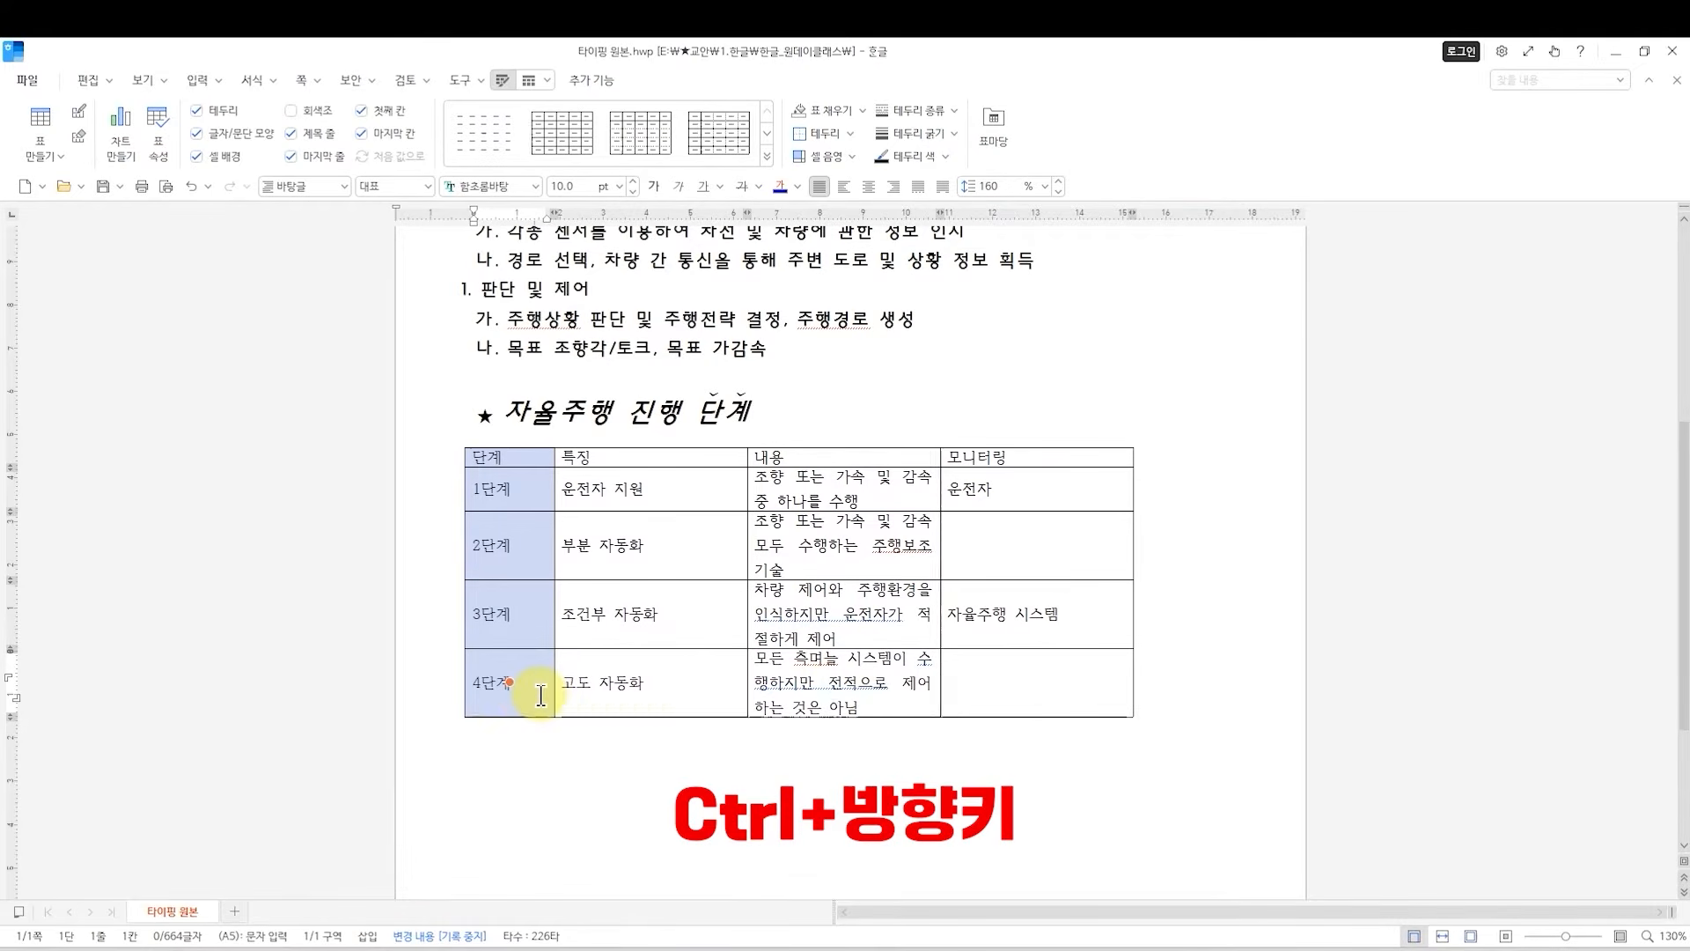
Widen the 단계 column a little and narrow it slightly again.
key(ctrl+Right)
key(ctrl+Right)
key(ctrl+Right)
key(ctrl+Right)
key(ctrl+Right)
key(ctrl+Right)
key(ctrl+Right)
key(ctrl+Right)
key(ctrl+Right)
key(ctrl+Right)
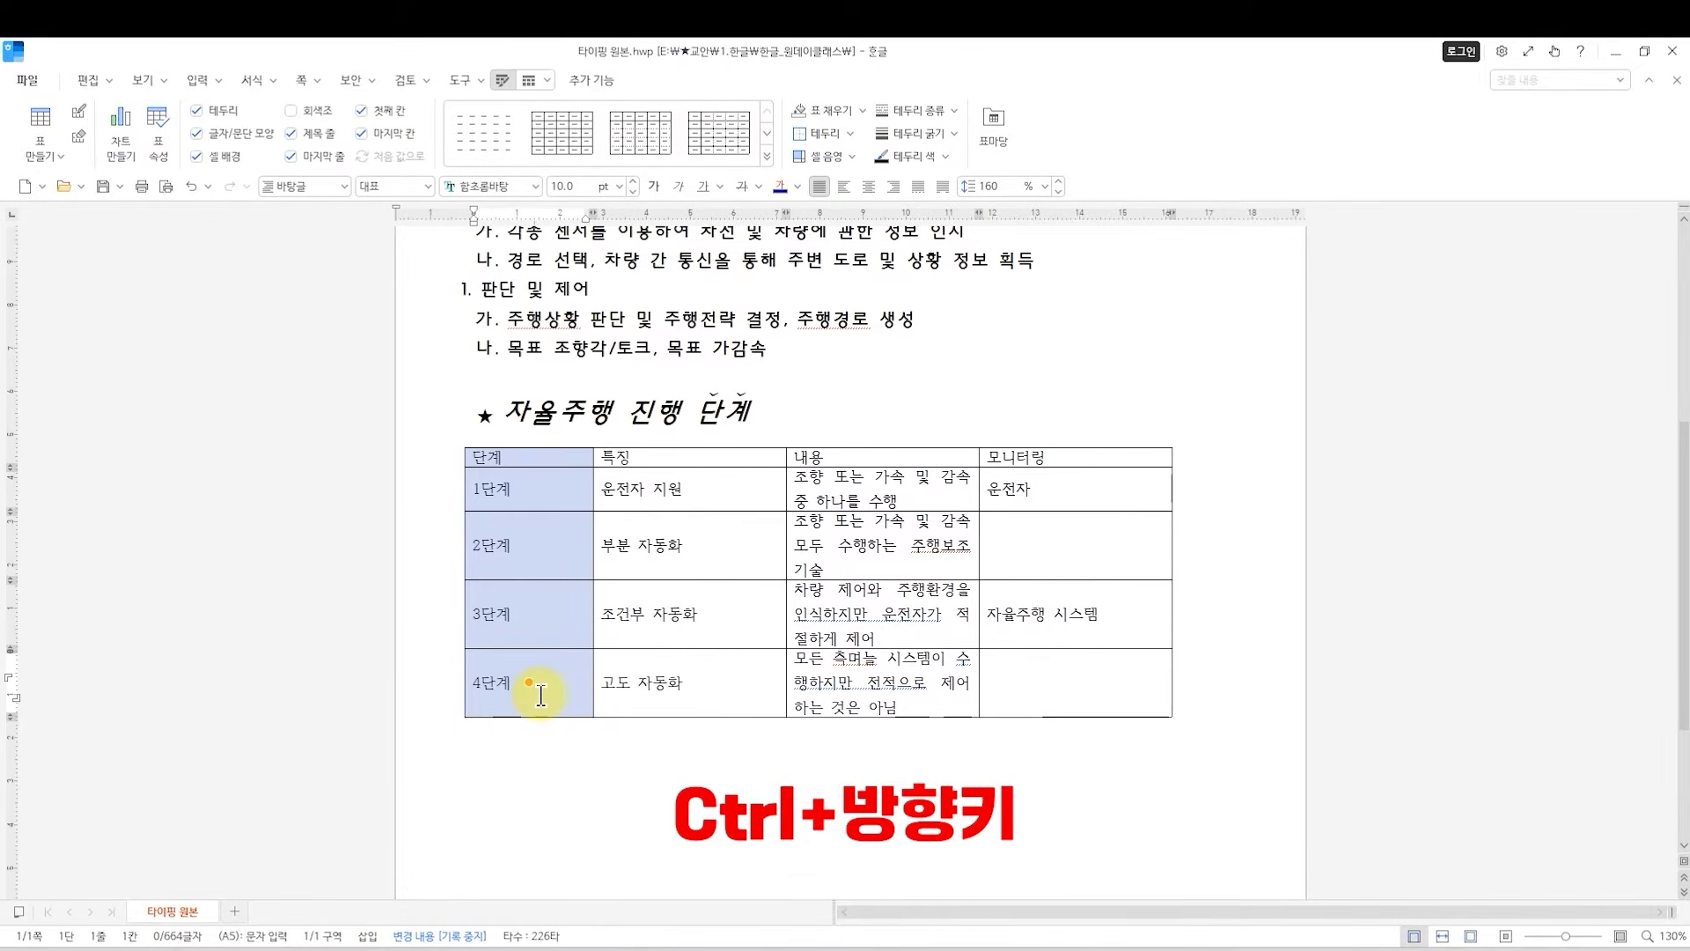
key(ctrl+Left)
key(ctrl+Left)
key(ctrl+Left)
key(ctrl+Left)
key(ctrl+Left)
key(ctrl+Left)
key(ctrl+Left)
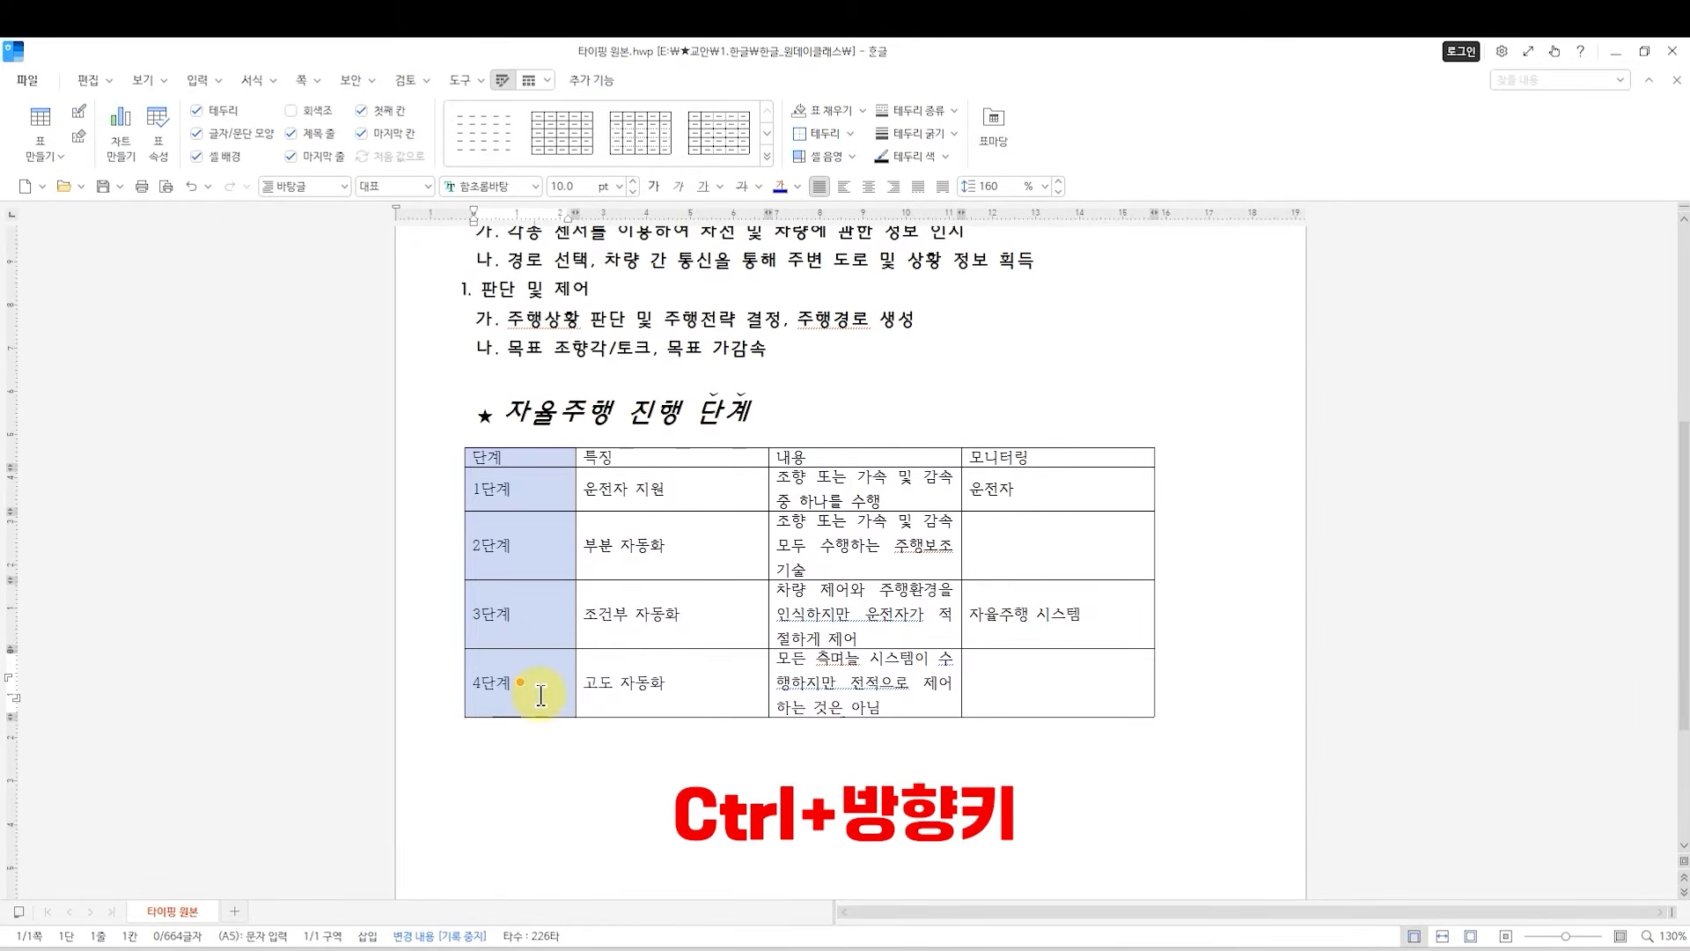
Try increasing and decreasing the row heights of the table with the 단계 column selected.
key(ctrl+Down)
key(ctrl+Down)
key(ctrl+Down)
key(ctrl+Down)
key(ctrl+Up)
key(ctrl+Up)
key(ctrl+Up)
key(ctrl+Up)
key(ctrl+Down)
key(ctrl+Up)
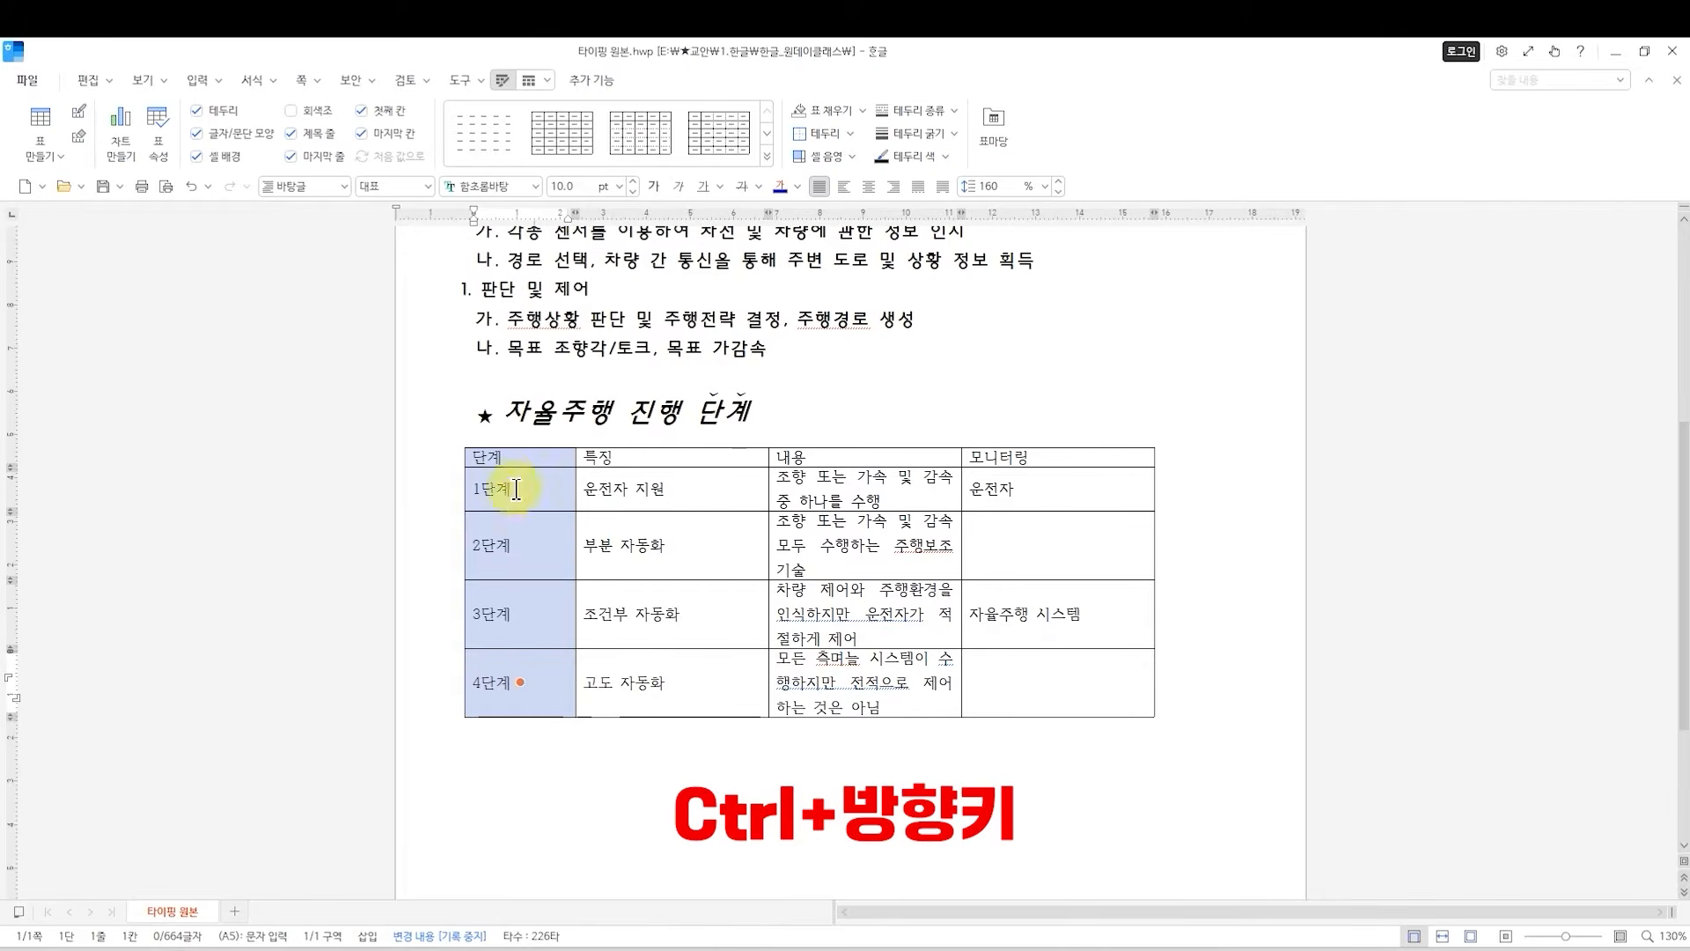
Narrow the 단계 column further so it fits closely around its stage labels.
drag(529, 457, 527, 674)
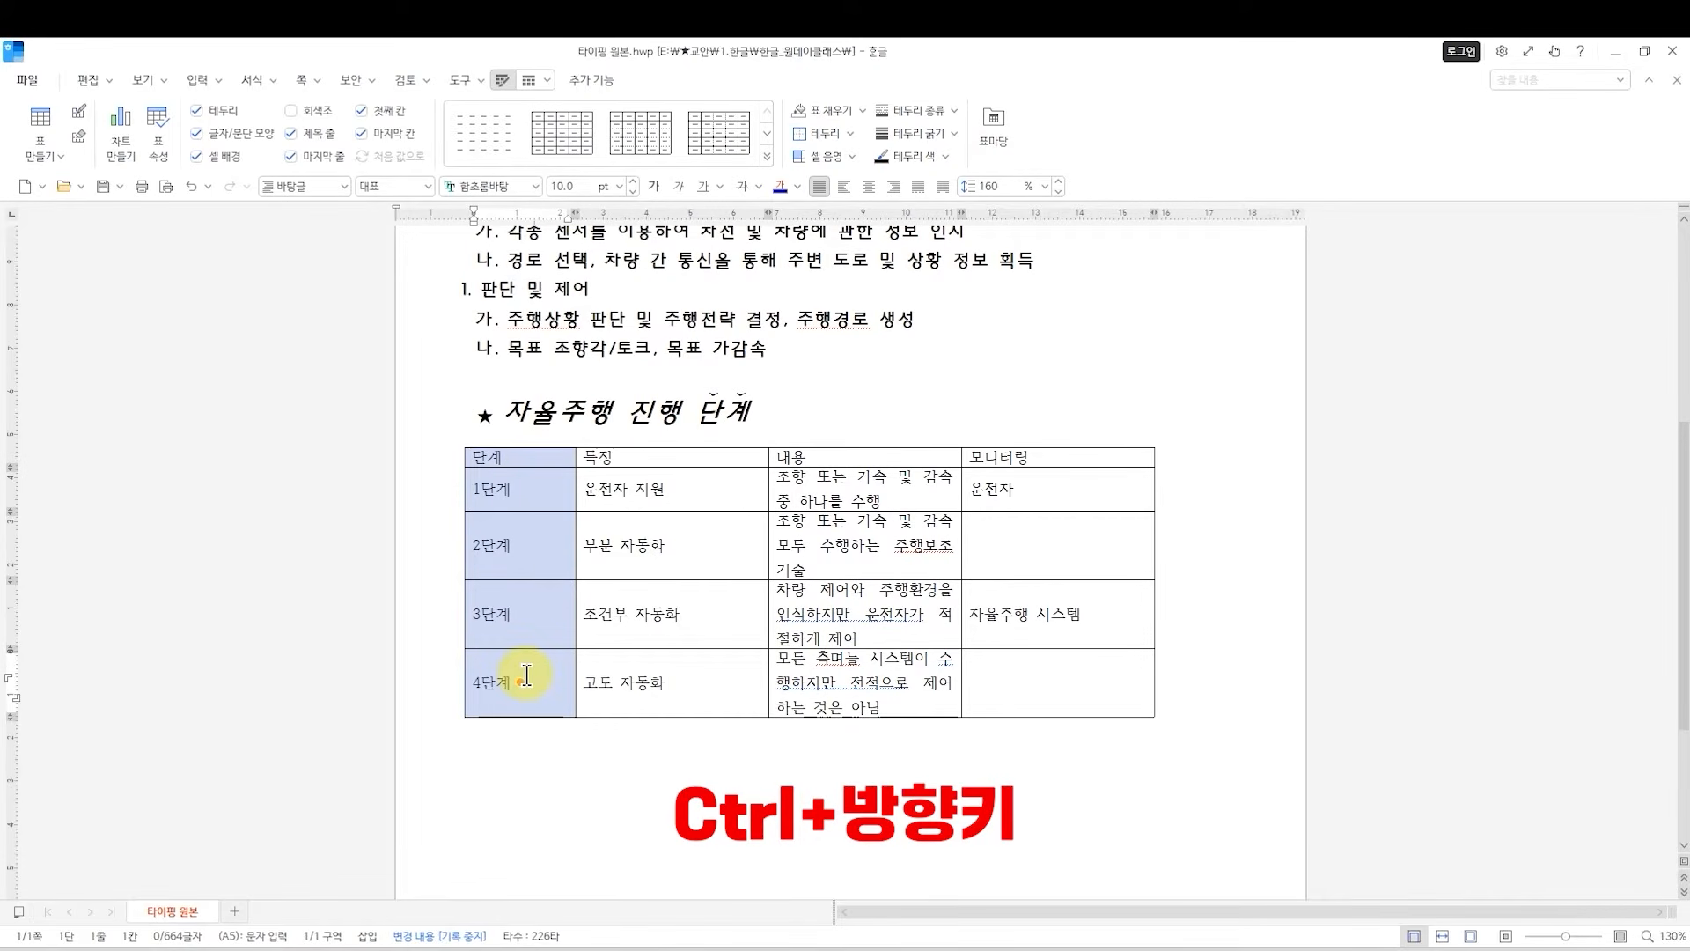
key(ctrl+Left)
key(ctrl+Left)
key(ctrl+Left)
key(ctrl+Left)
key(ctrl+Left)
key(ctrl+Left)
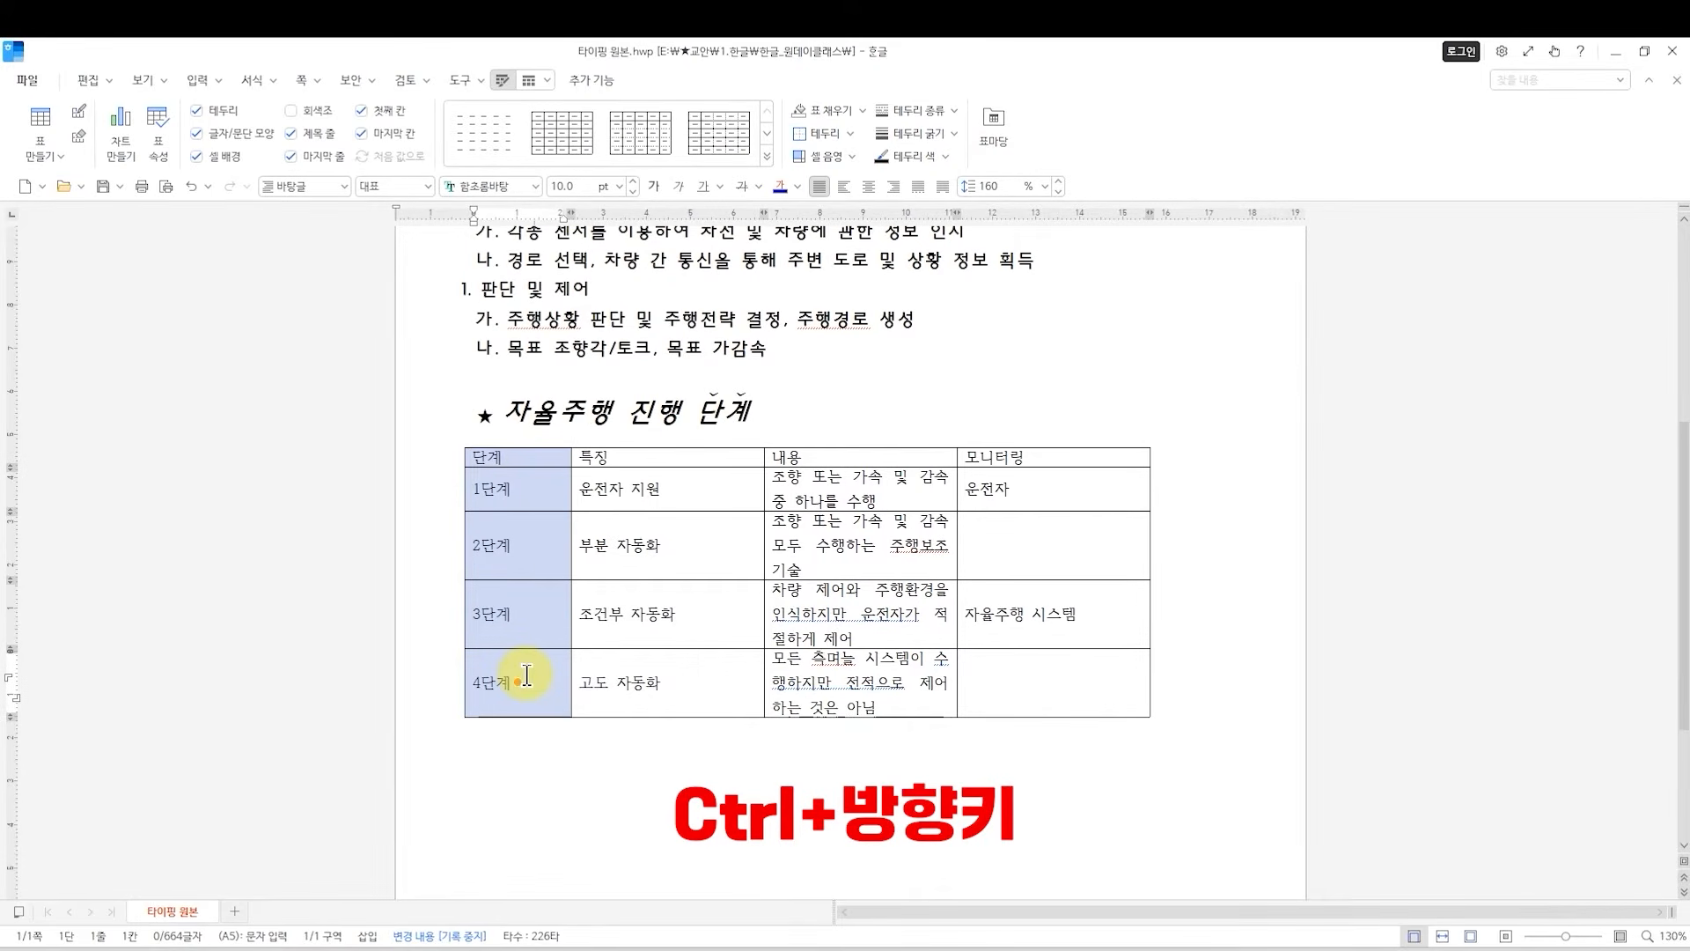
key(ctrl+Left)
key(ctrl+Left)
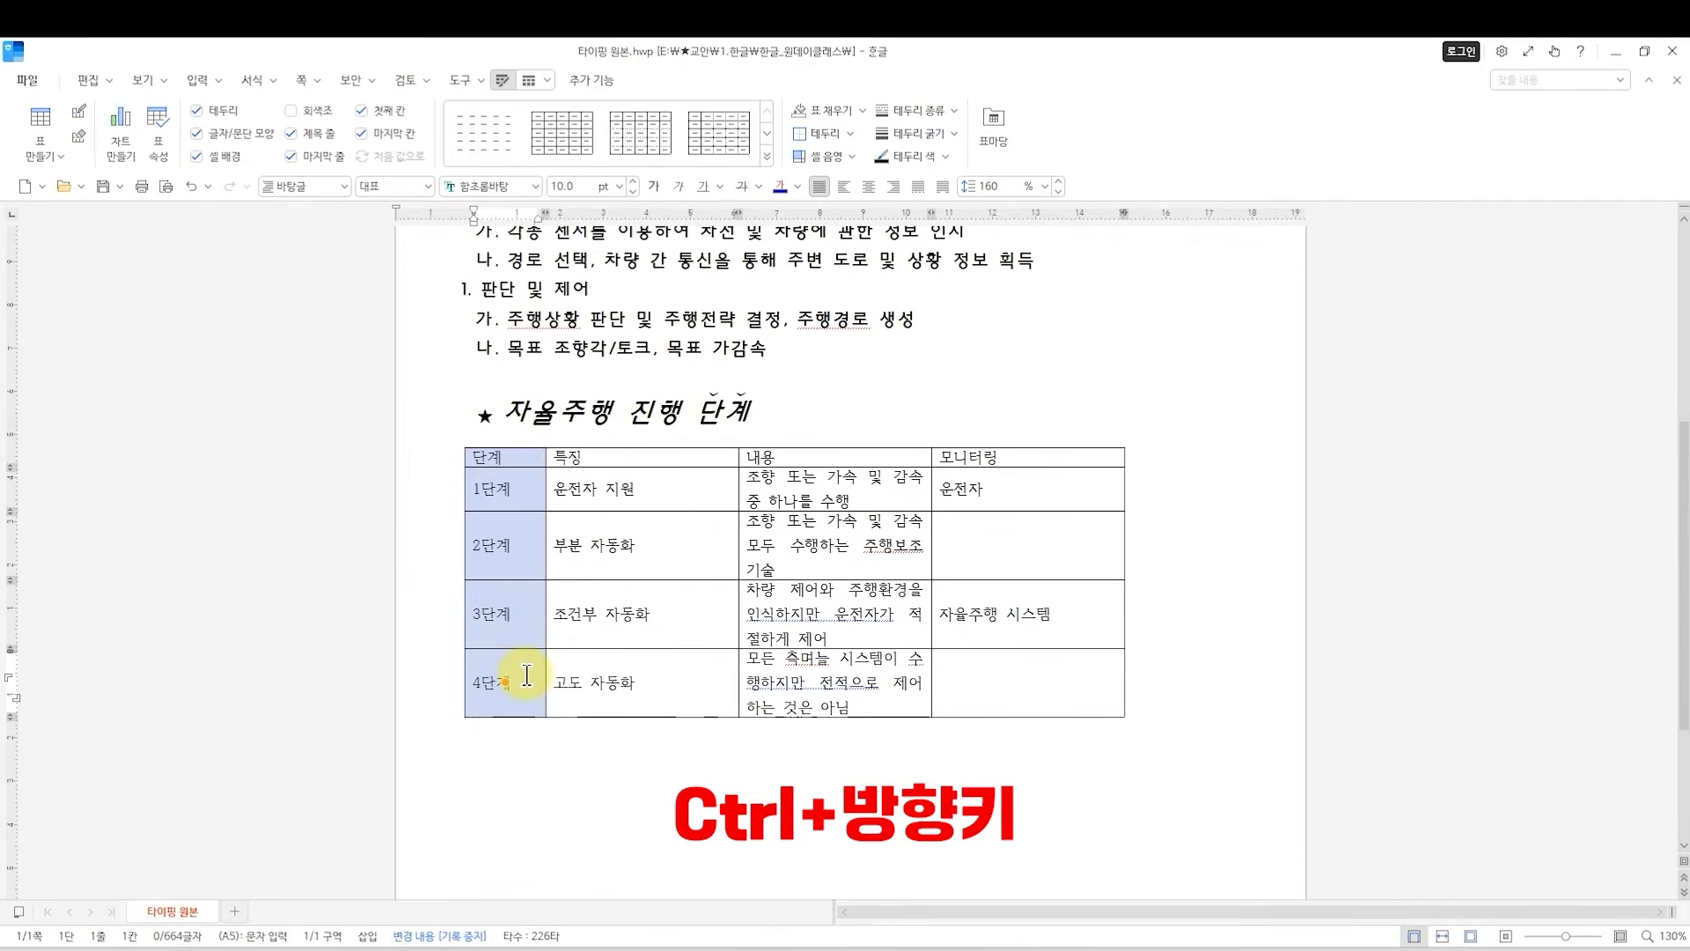
Narrow the table's 특징 column so little empty space remains beside its text.
drag(606, 462, 606, 675)
key(ctrl+Left)
key(ctrl+Left)
key(ctrl+Left)
key(ctrl+Left)
key(ctrl+Left)
key(ctrl+Left)
key(ctrl+Left)
key(ctrl+Left)
key(ctrl+Left)
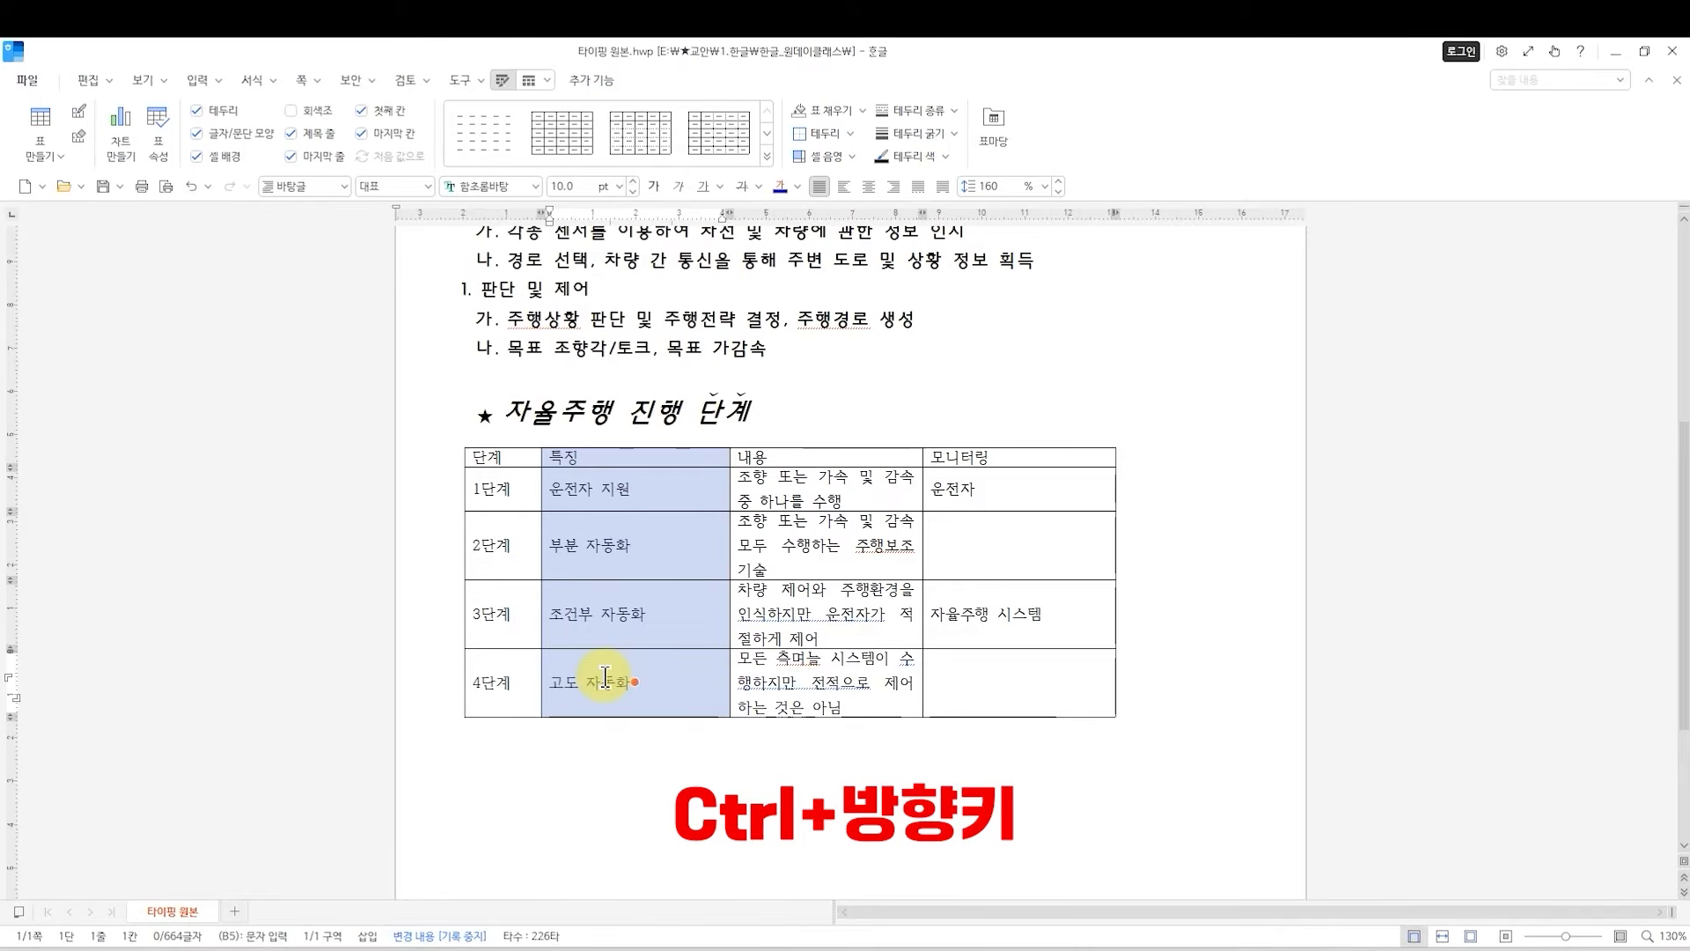
key(ctrl+Left)
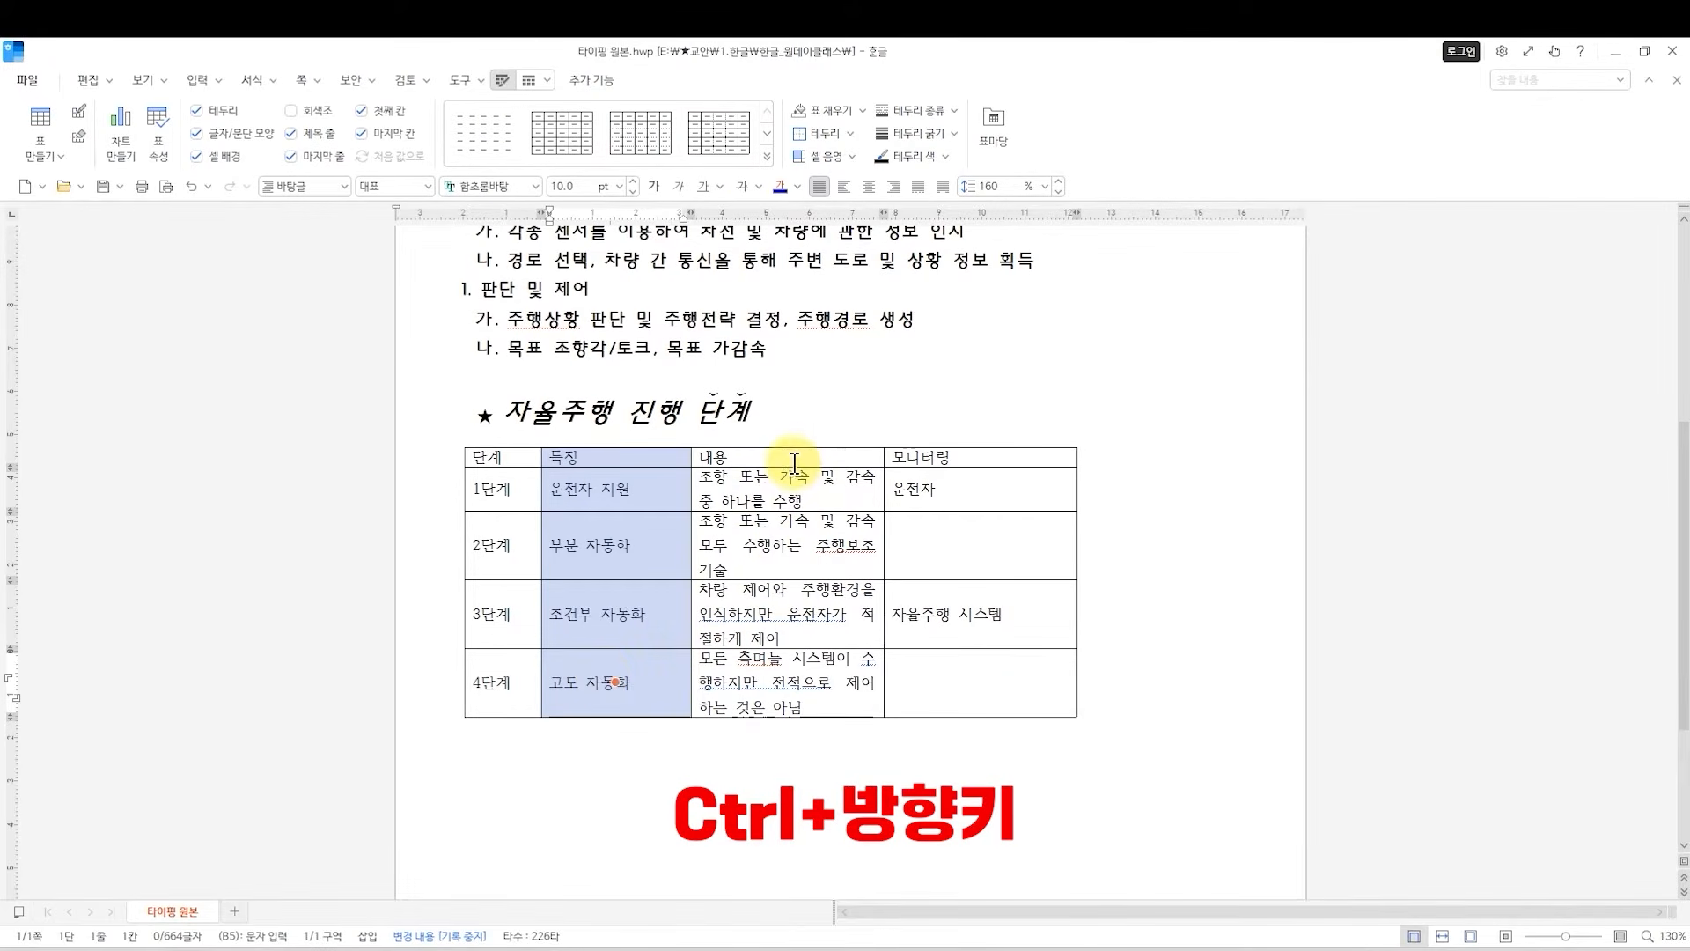
Widen the table's 내용 column until every description fits on a single line.
drag(789, 457, 754, 674)
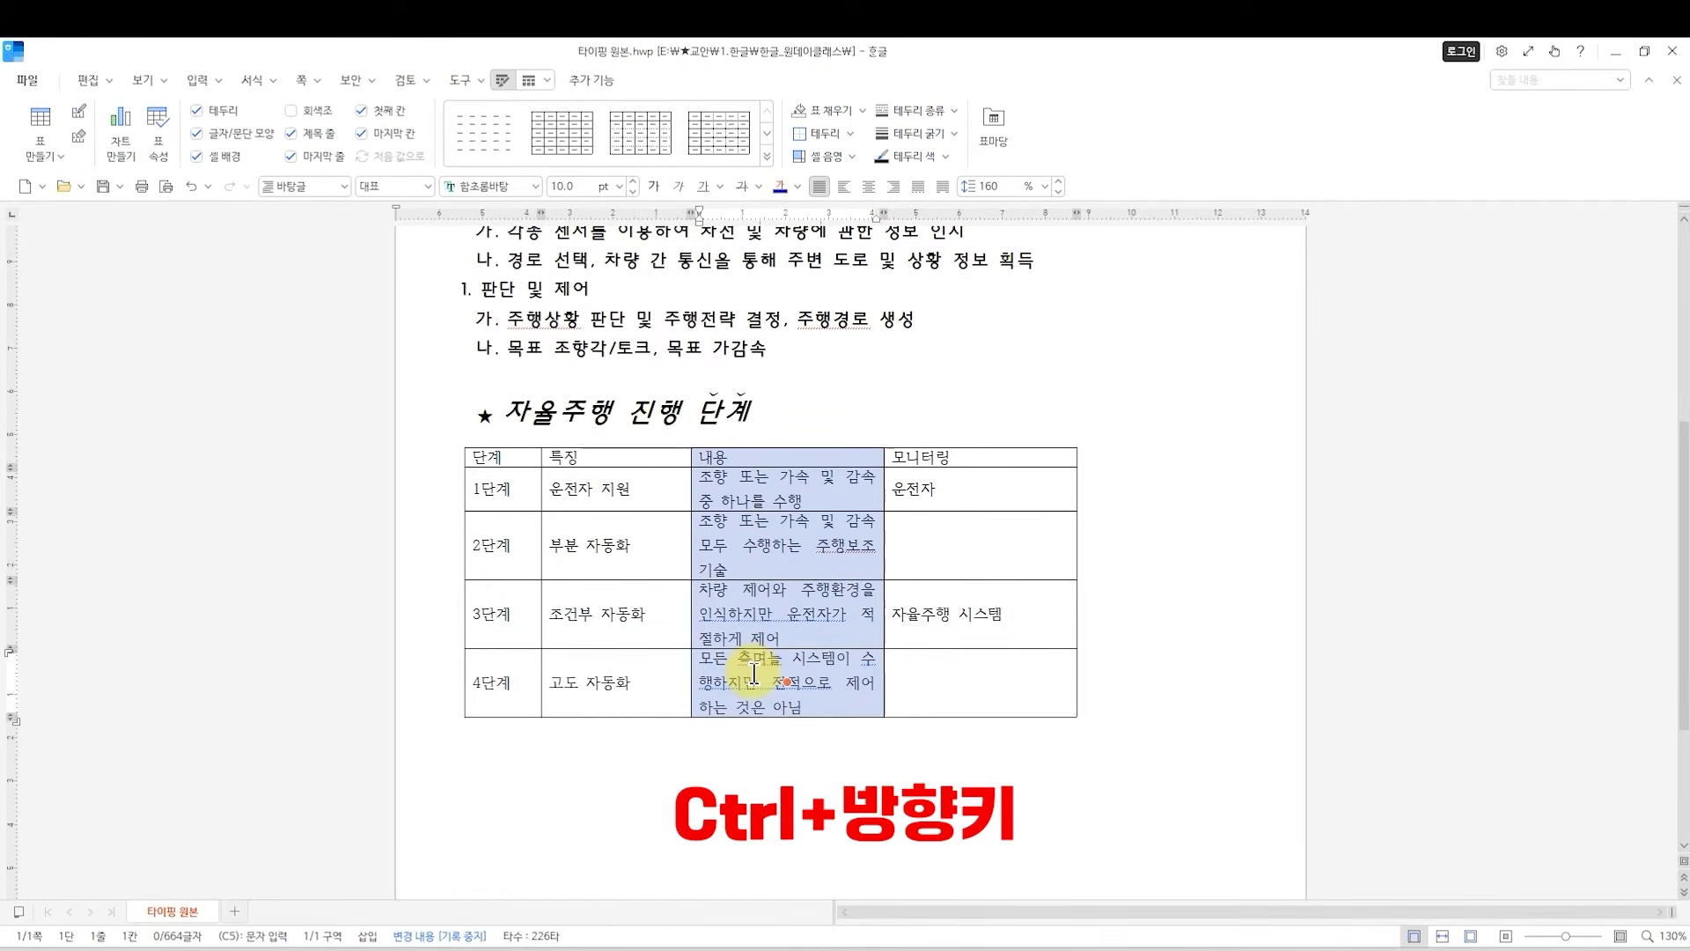
key(ctrl+Right)
key(ctrl+Right)
key(ctrl+Right)
key(ctrl+Right)
key(ctrl+Right)
key(ctrl+Right)
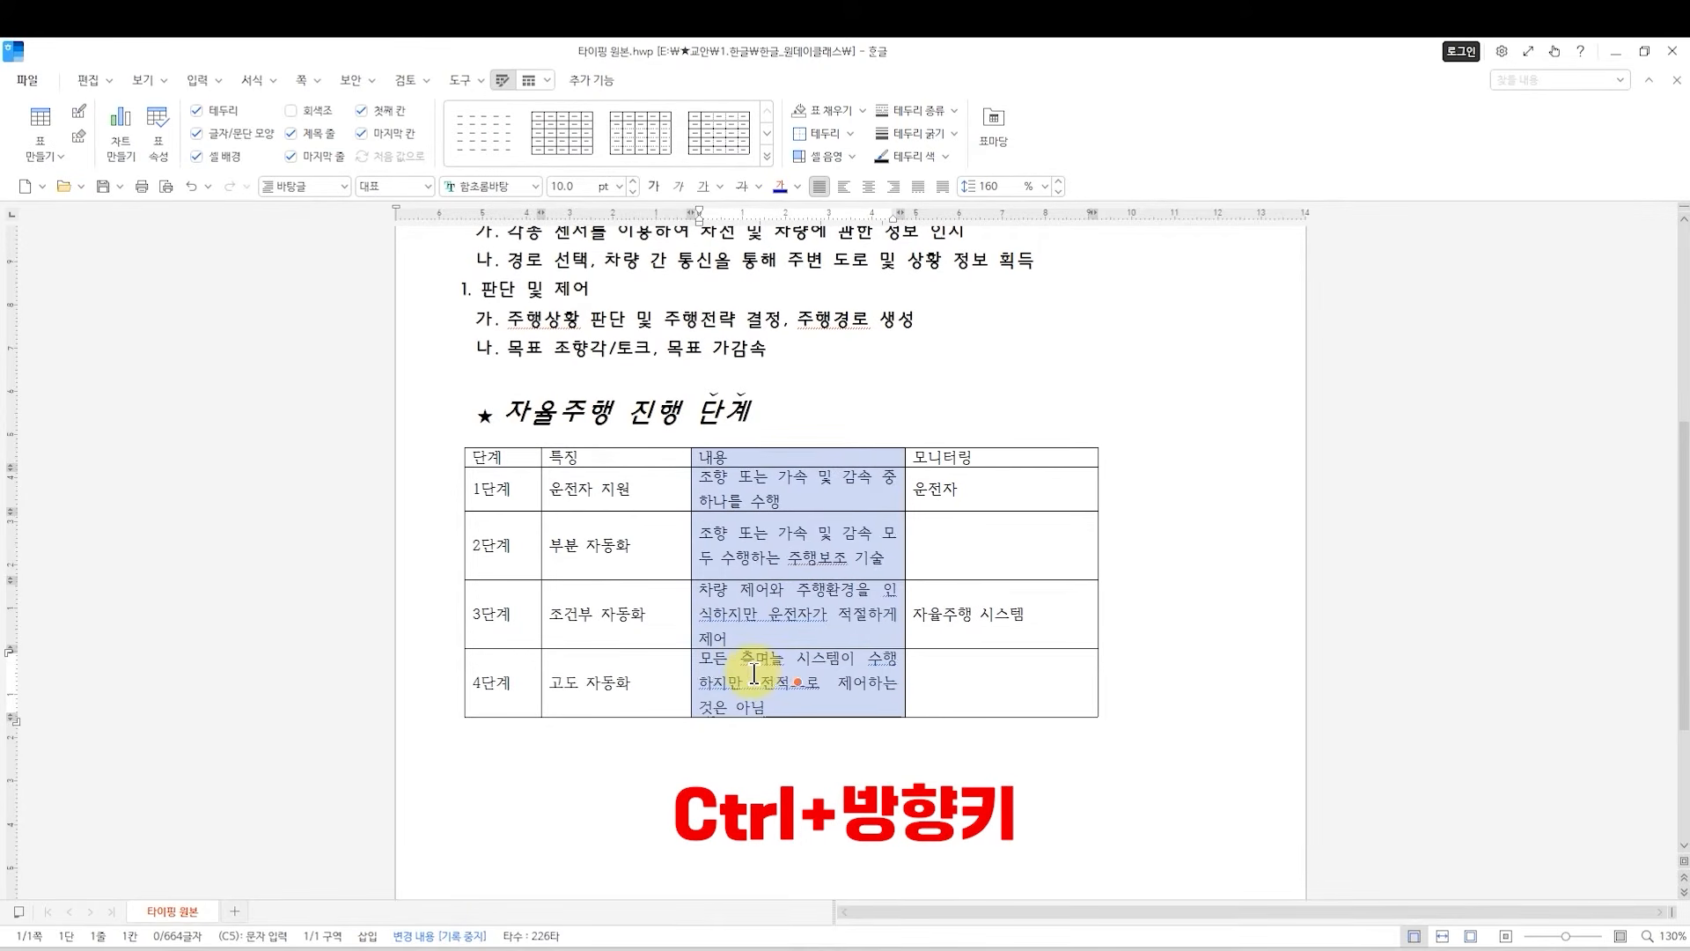
key(ctrl+Right)
key(ctrl+Right)
key(ctrl+Right)
key(ctrl+Right)
key(ctrl+Right)
key(ctrl+Right)
key(ctrl+Right)
key(ctrl+Right)
key(ctrl+Right)
key(ctrl+Right)
key(ctrl+Right)
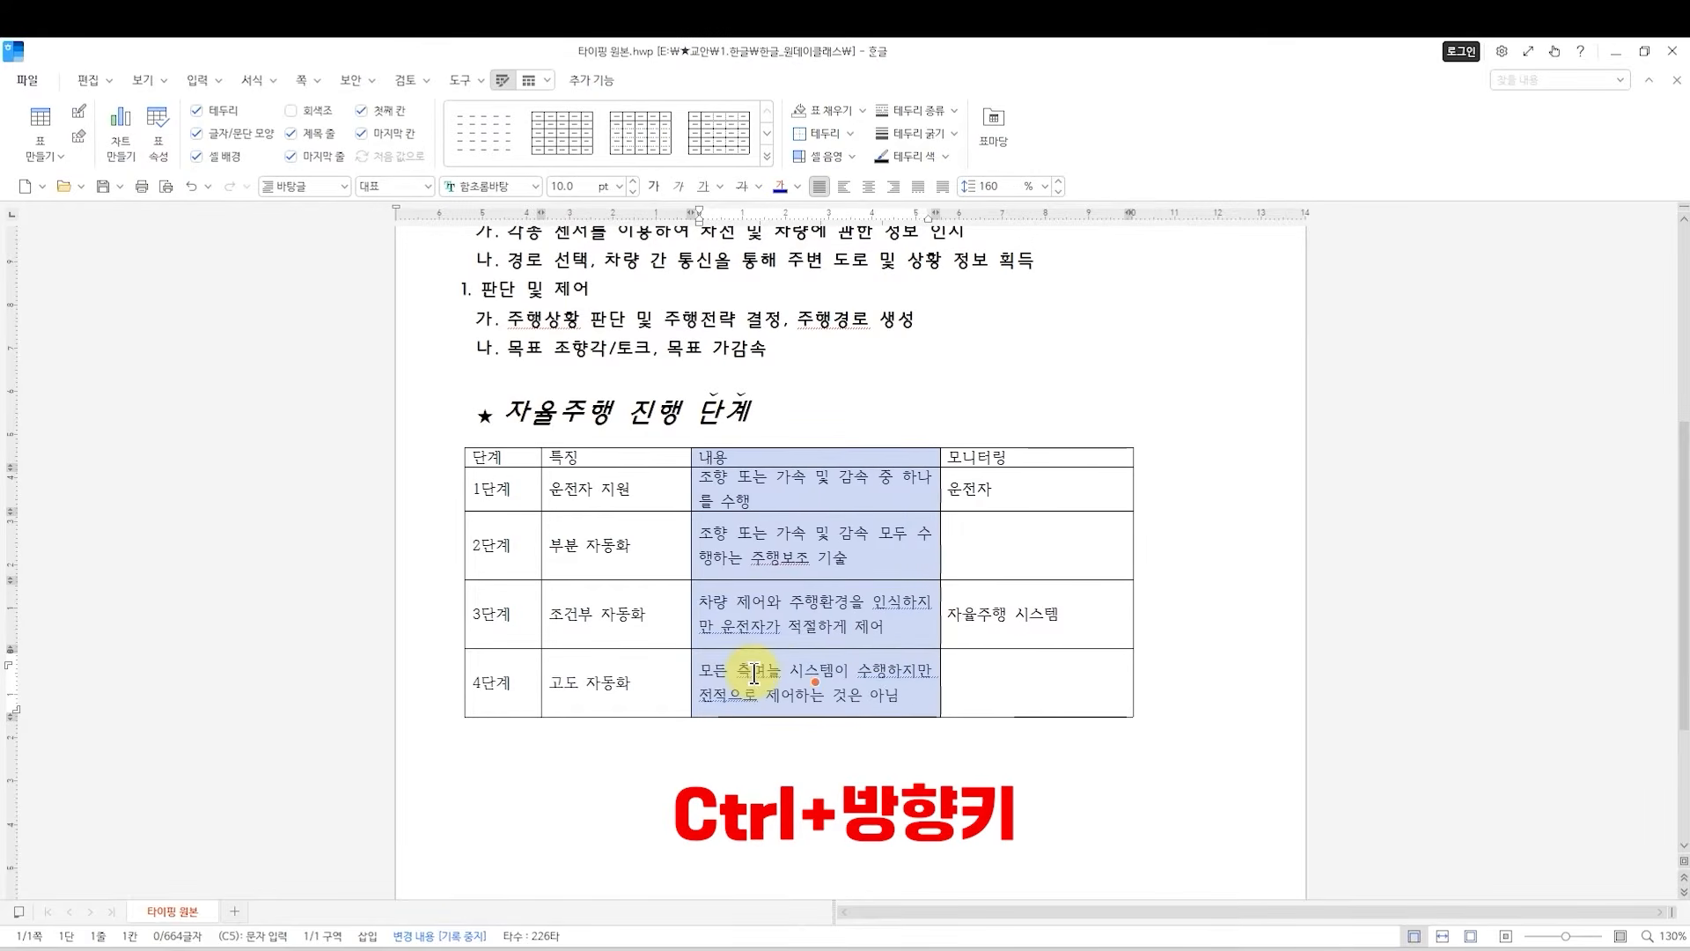
key(ctrl+Right)
key(ctrl+Right)
key(ctrl+Right)
key(ctrl+Right)
key(ctrl+Right)
key(ctrl+Right)
key(ctrl+Right)
key(ctrl+Right)
key(ctrl+Right)
key(ctrl+Right)
key(ctrl+Right)
key(ctrl+Right)
key(ctrl+Right)
key(ctrl+Right)
key(ctrl+Right)
key(ctrl+Right)
key(ctrl+Right)
key(ctrl+Right)
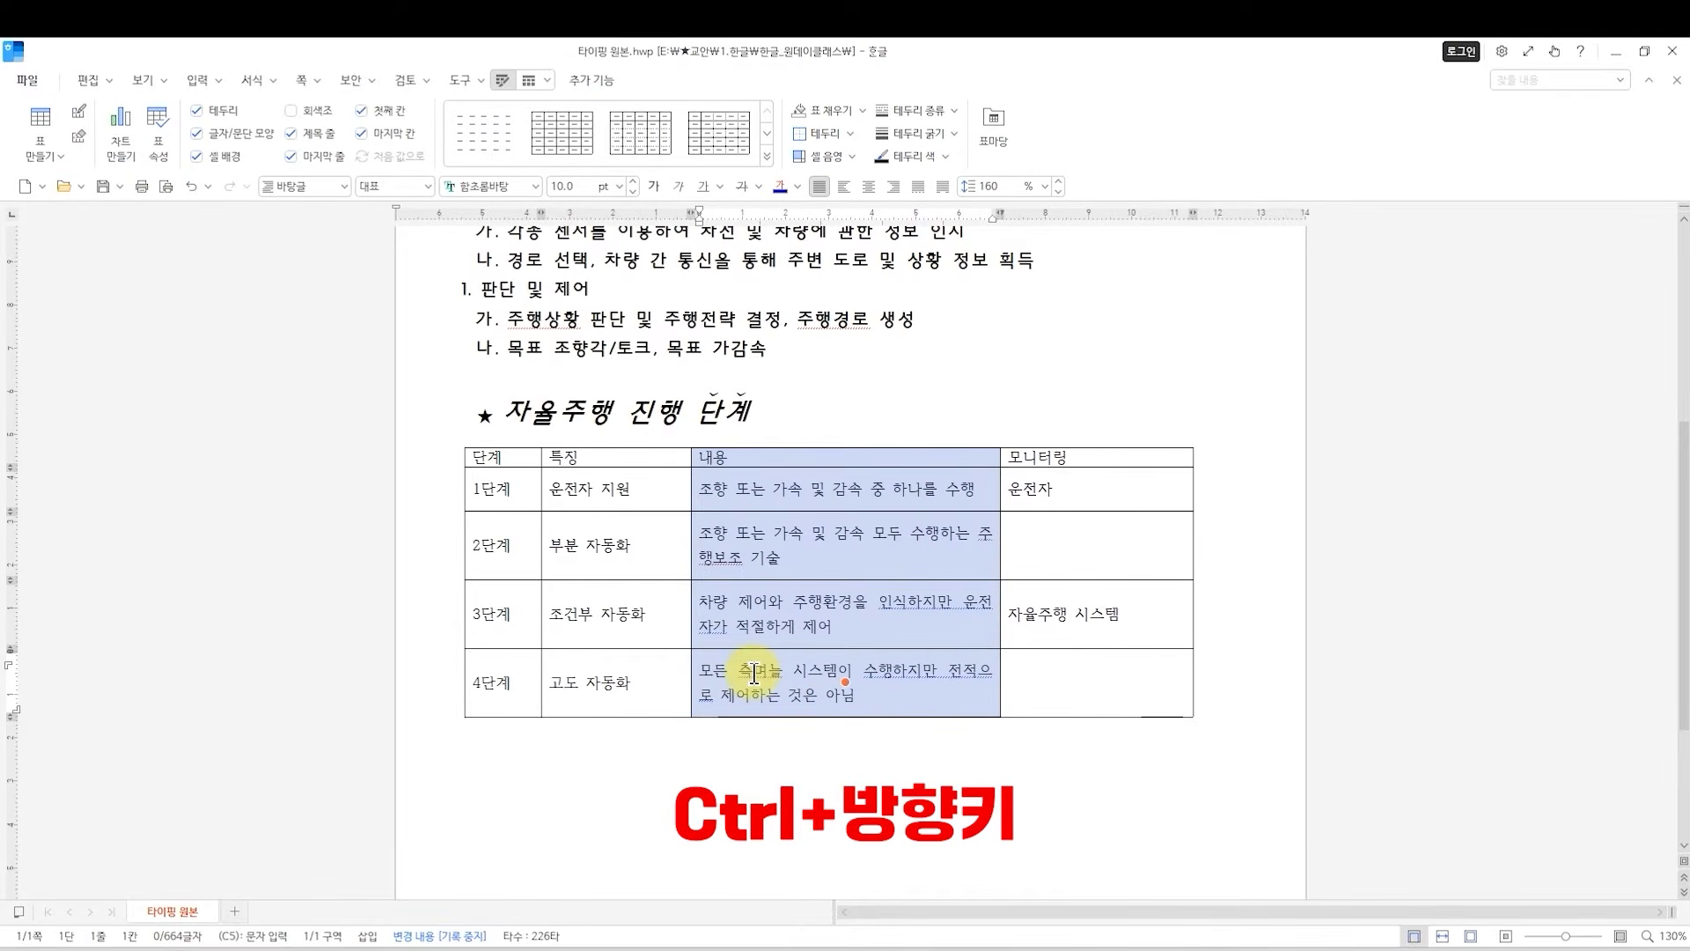
key(ctrl+Right)
key(ctrl+Right)
key(ctrl+Right)
key(ctrl+Right)
key(ctrl+Right)
key(ctrl+Right)
key(ctrl+Right)
key(ctrl+Right)
key(ctrl+Right)
key(ctrl+Right)
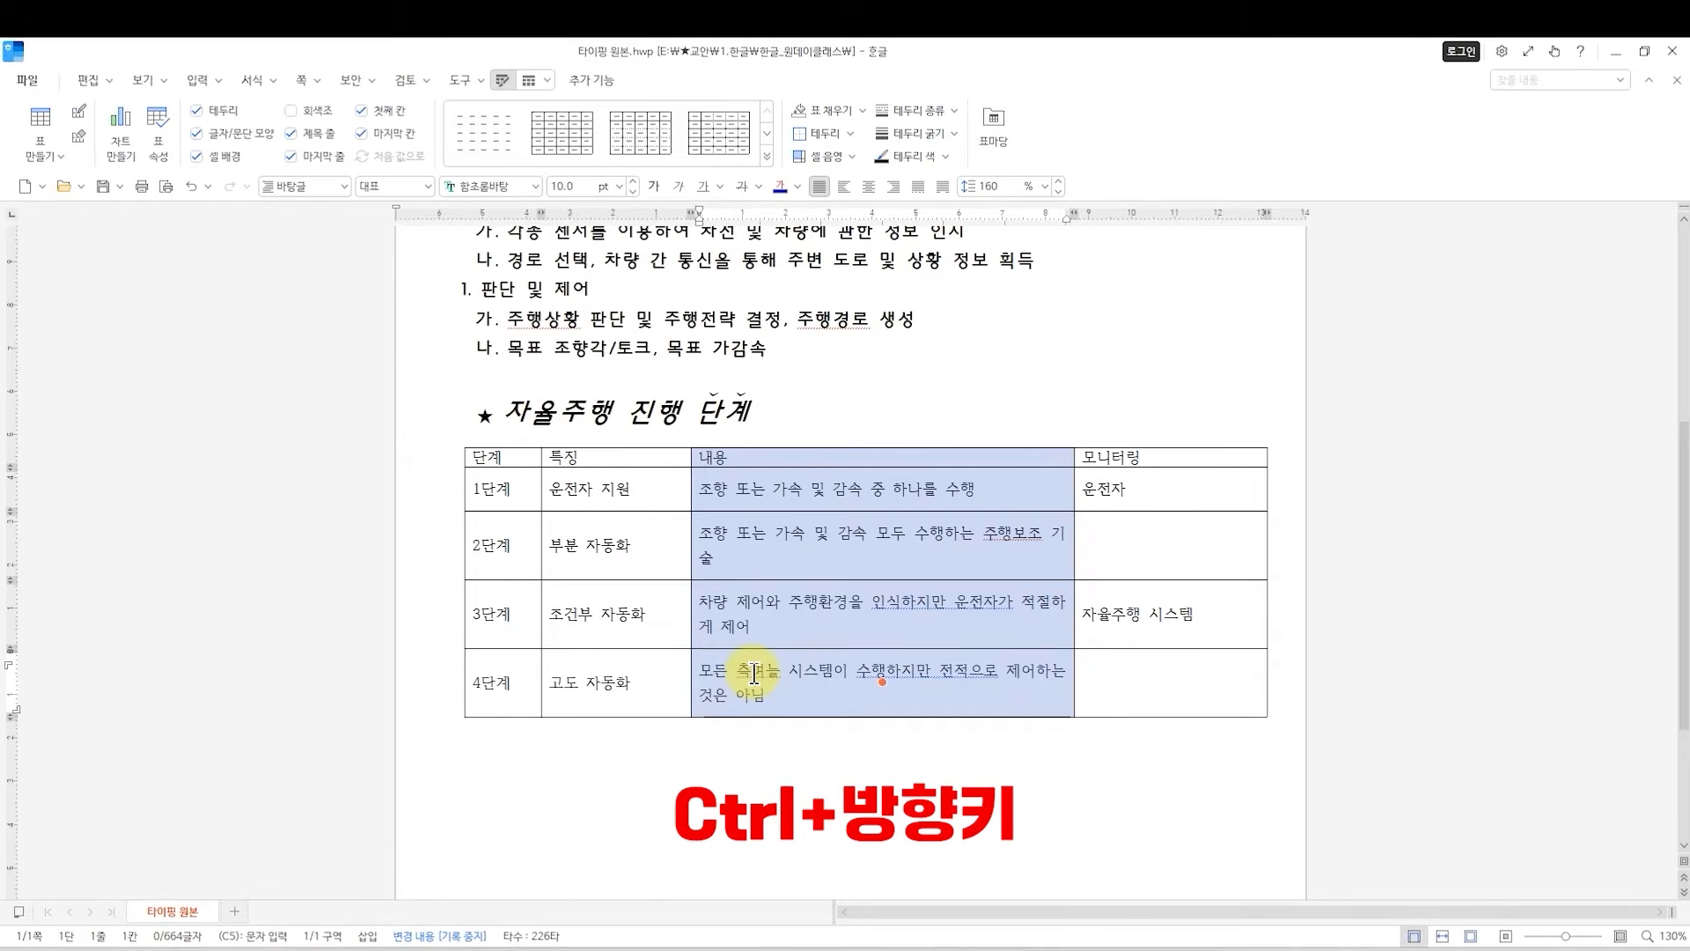
key(ctrl+Right)
key(ctrl+Right)
key(ctrl+Right)
key(ctrl+Right)
key(ctrl+Right)
key(ctrl+Right)
key(ctrl+Right)
key(ctrl+Right)
key(ctrl+Right)
key(ctrl+Right)
key(ctrl+Right)
key(ctrl+Right)
key(ctrl+Right)
key(ctrl+Right)
key(ctrl+Right)
key(ctrl+Right)
key(ctrl+Right)
key(ctrl+Right)
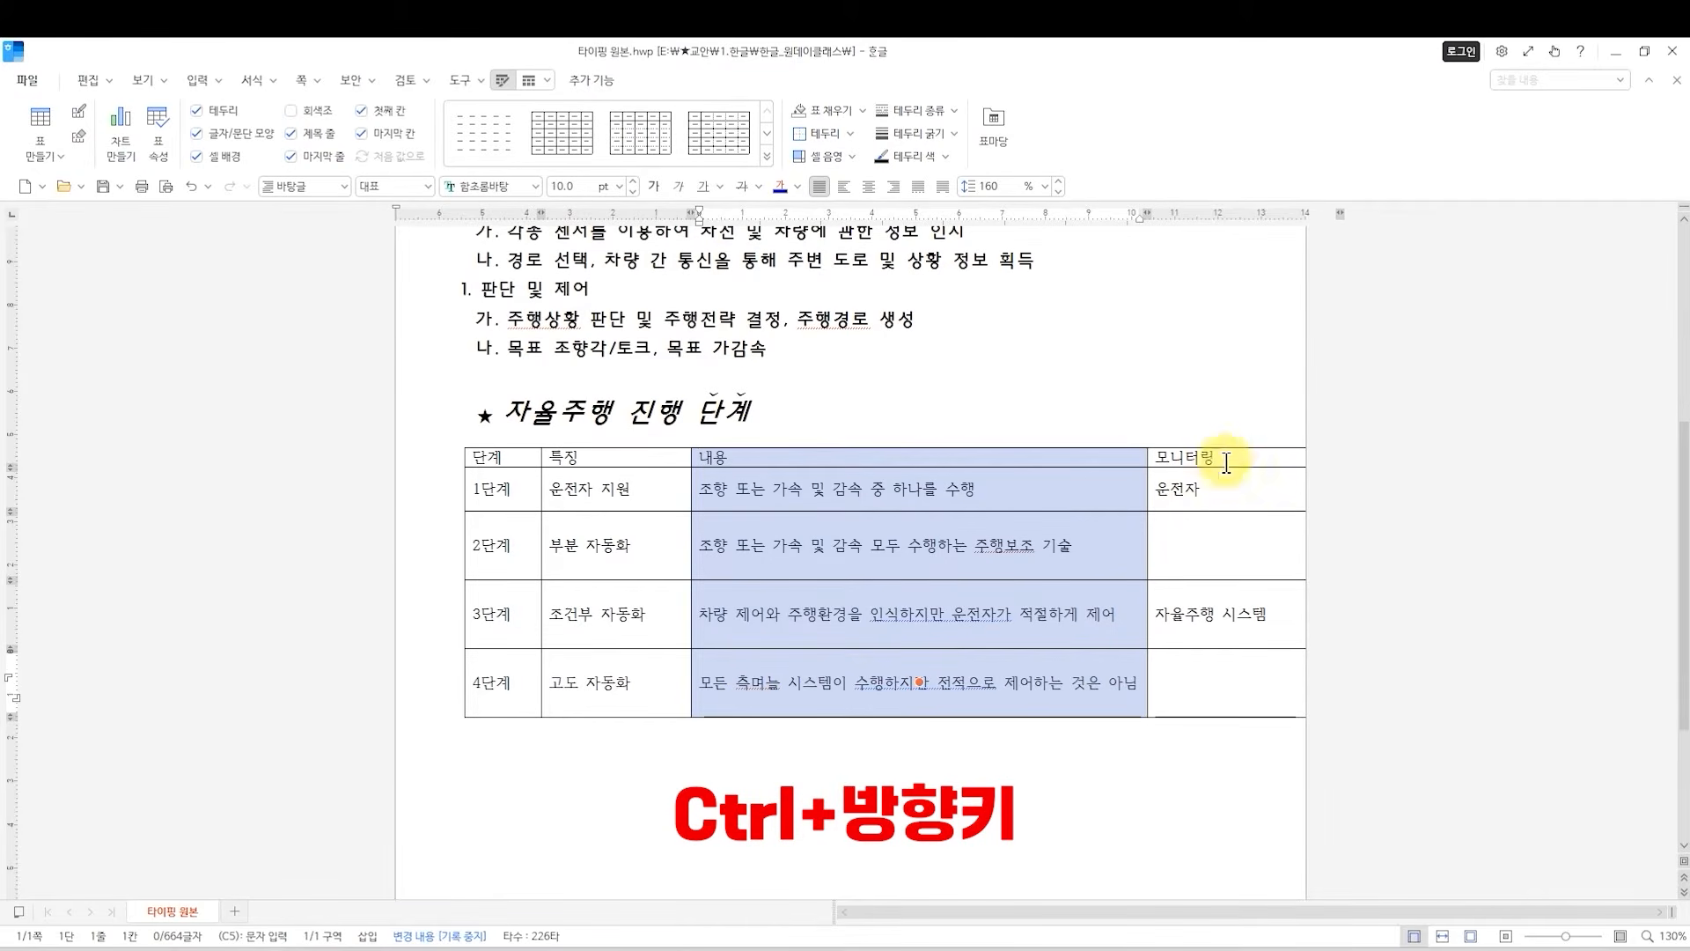
Narrow the 모니터링 column until the whole table fits within the page's text width.
drag(1203, 454, 1186, 676)
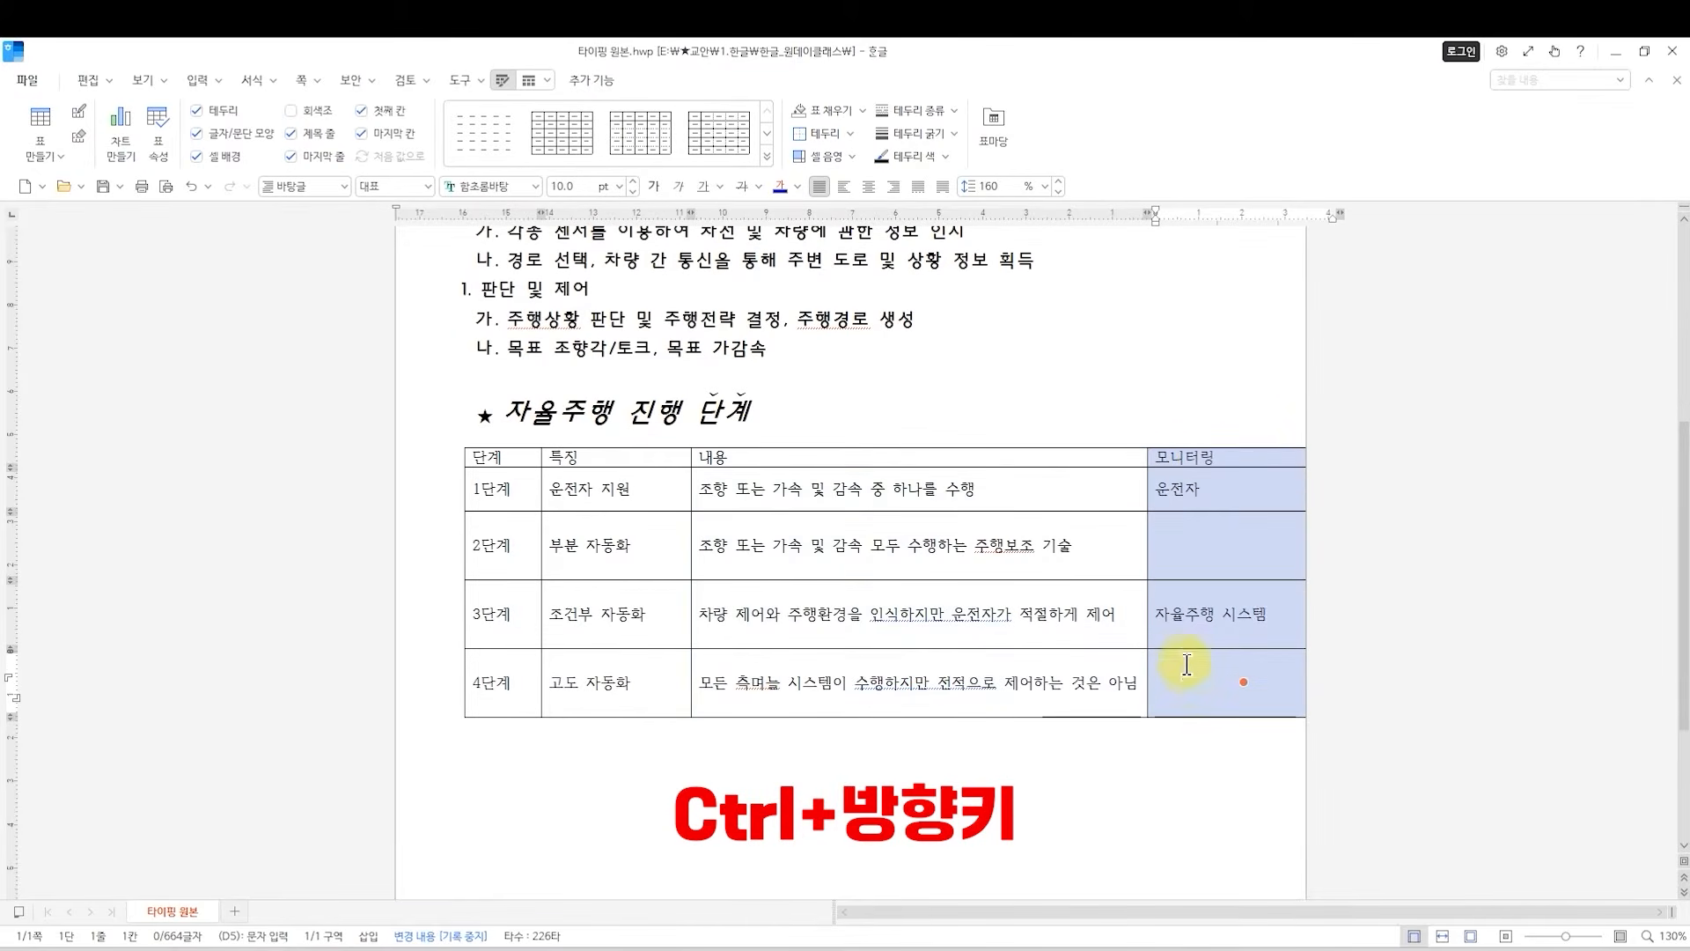
key(ctrl+Left)
key(ctrl+Left)
key(ctrl+Left)
key(ctrl+Left)
key(ctrl+Left)
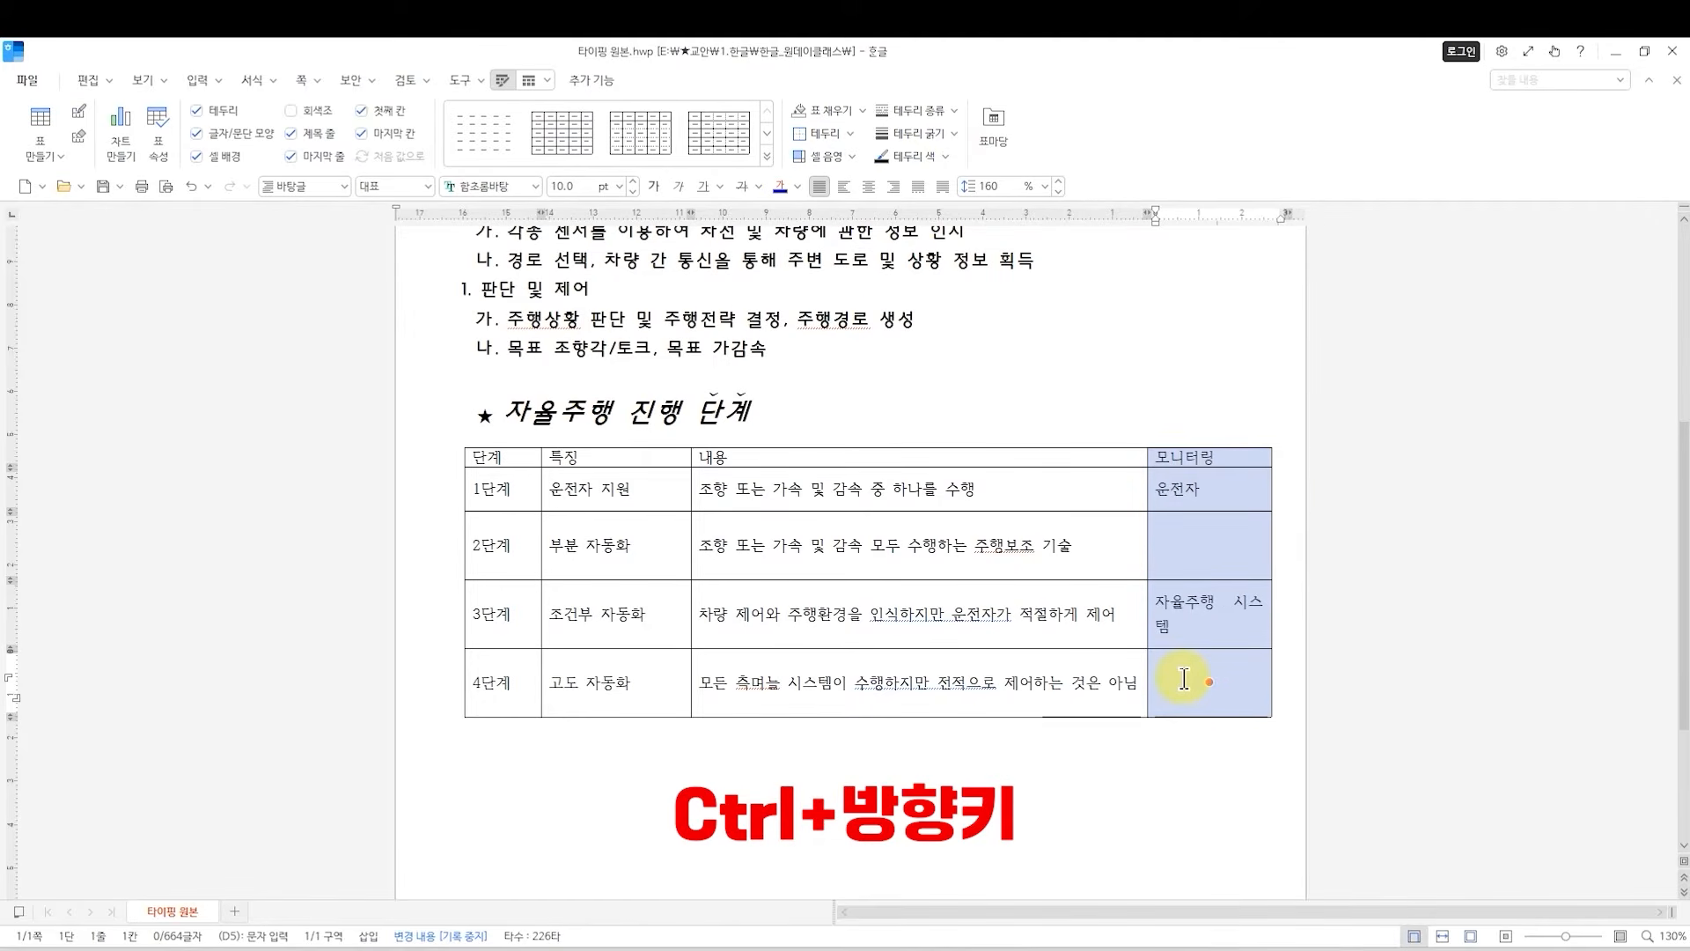
key(ctrl+Left)
key(ctrl+Left)
key(ctrl+Left)
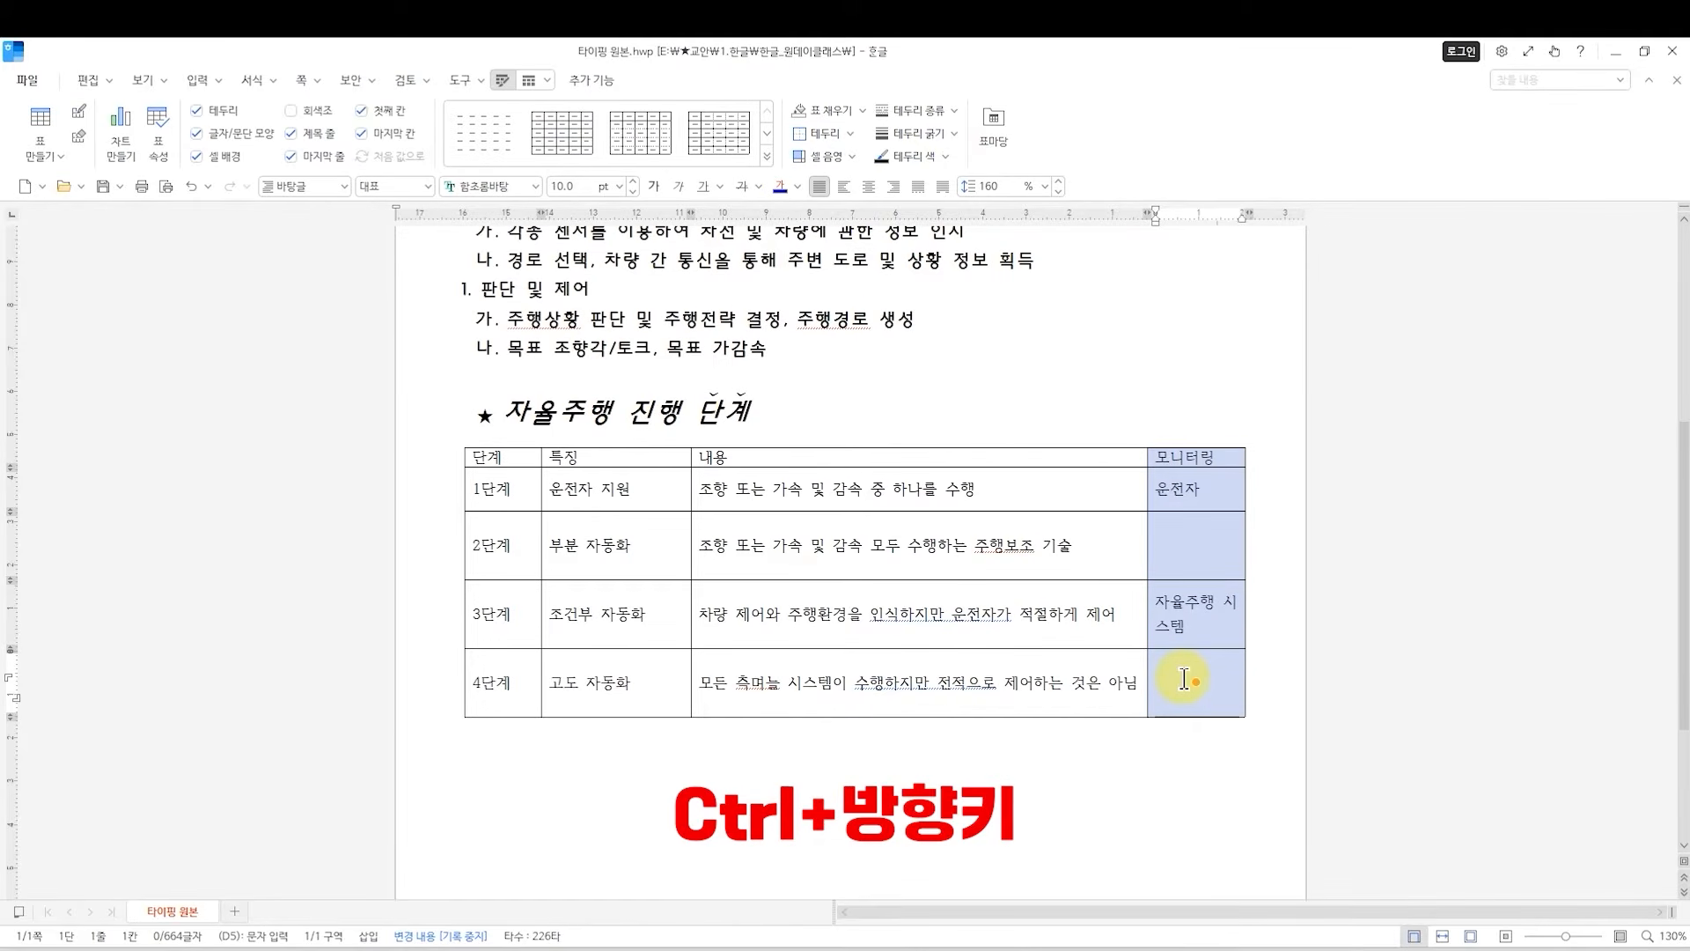
key(ctrl+Left)
key(ctrl+Right)
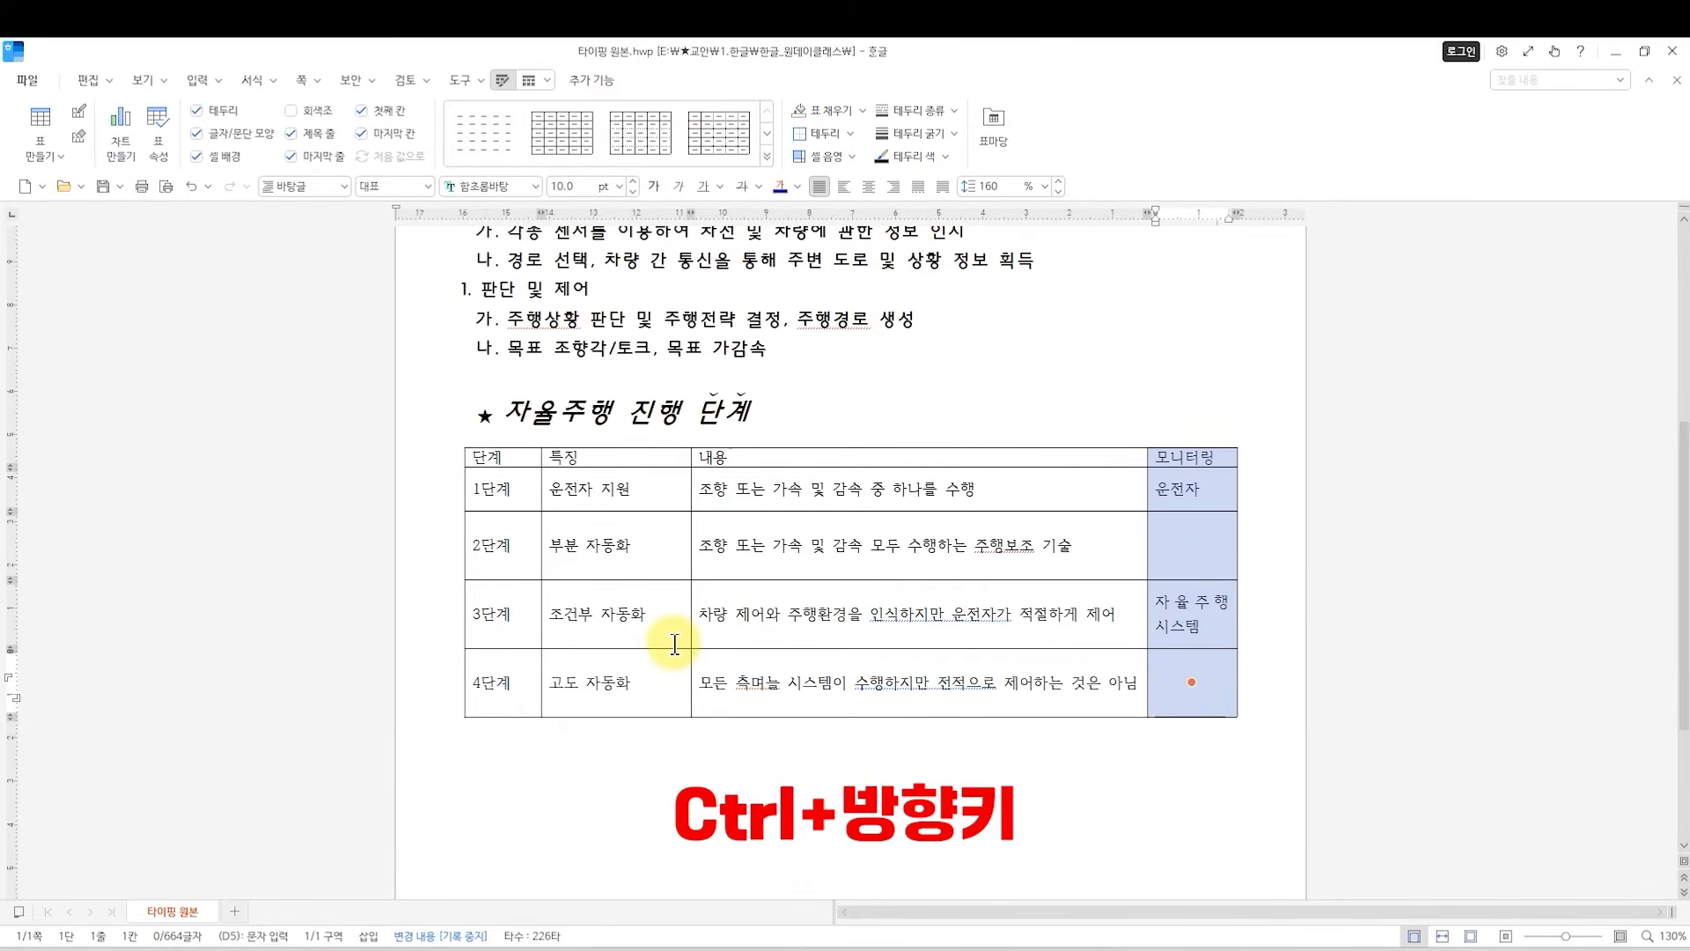
Select every cell from the 단계 header to the last 모니터링 cell, and clear the selection.
click(624, 625)
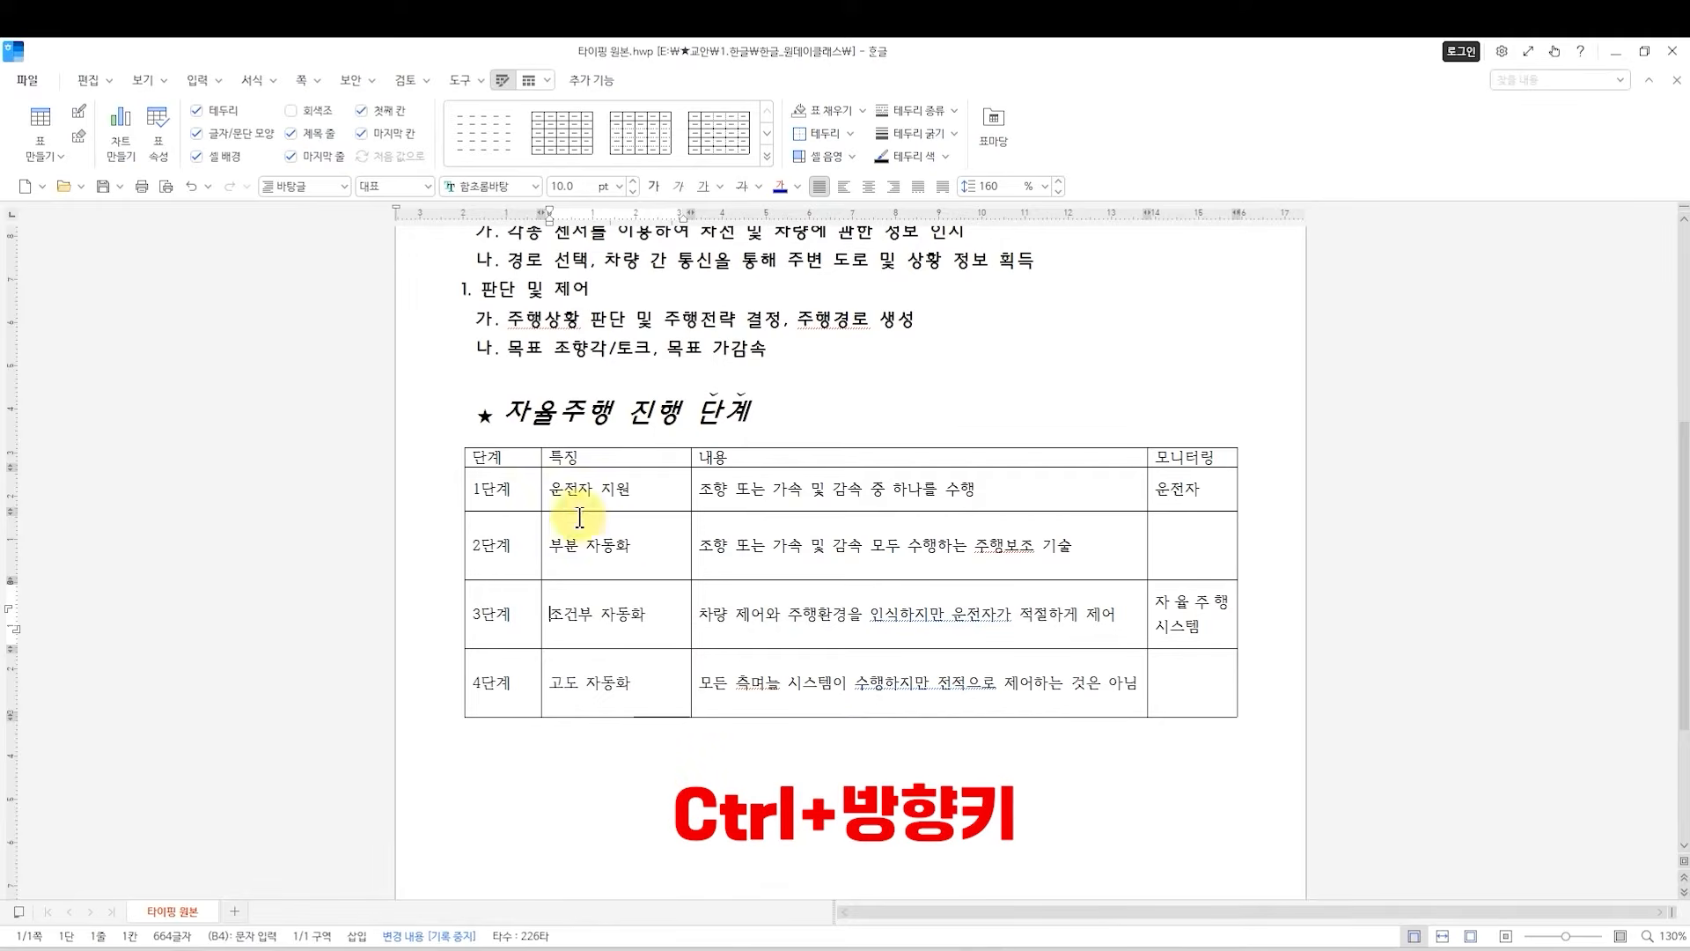
drag(515, 460, 1202, 703)
click(1202, 703)
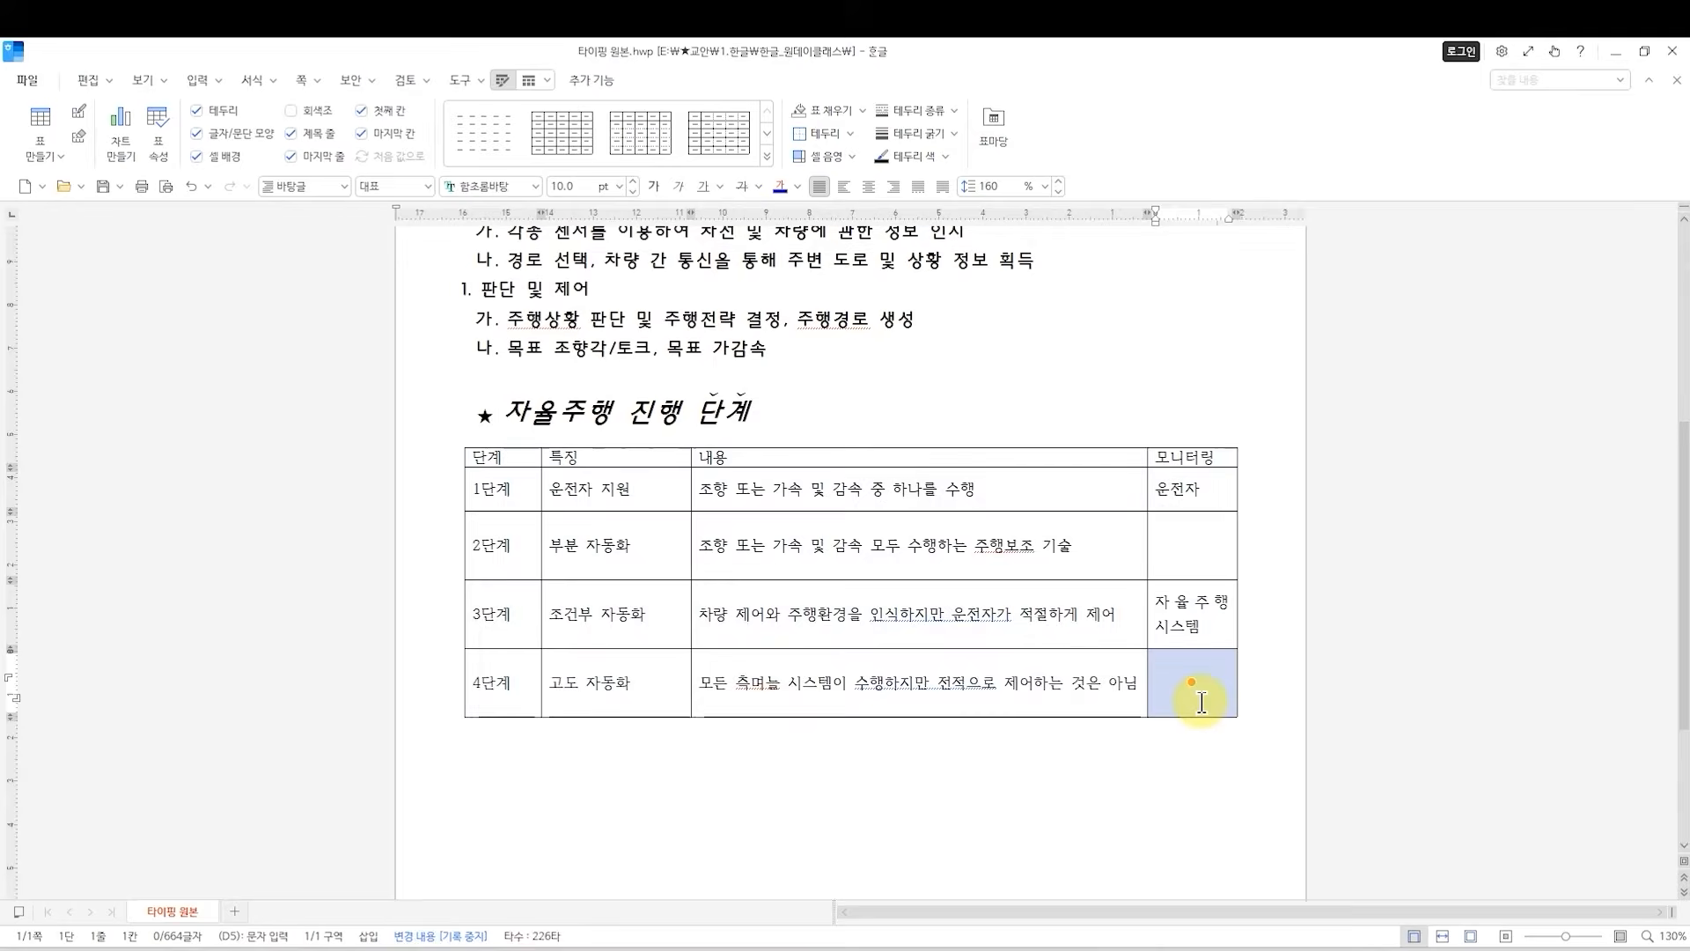
click(1030, 592)
Select the whole table starting from the 2단계 description cell and reduce its row heights.
click(1074, 559)
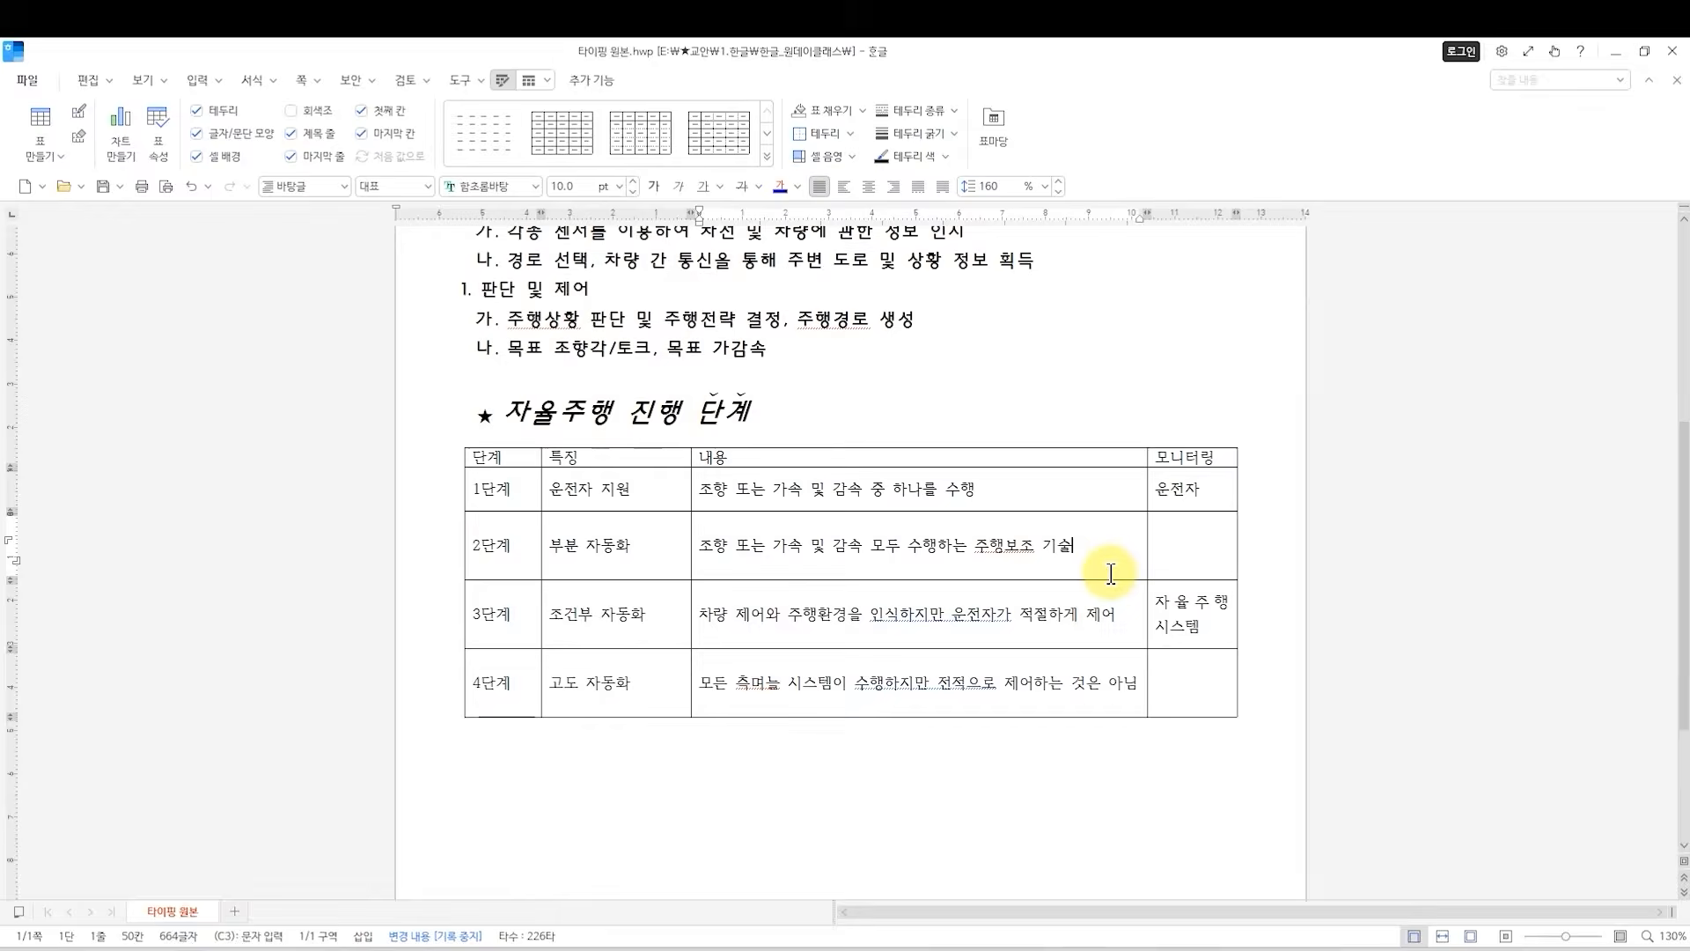
key(F5)
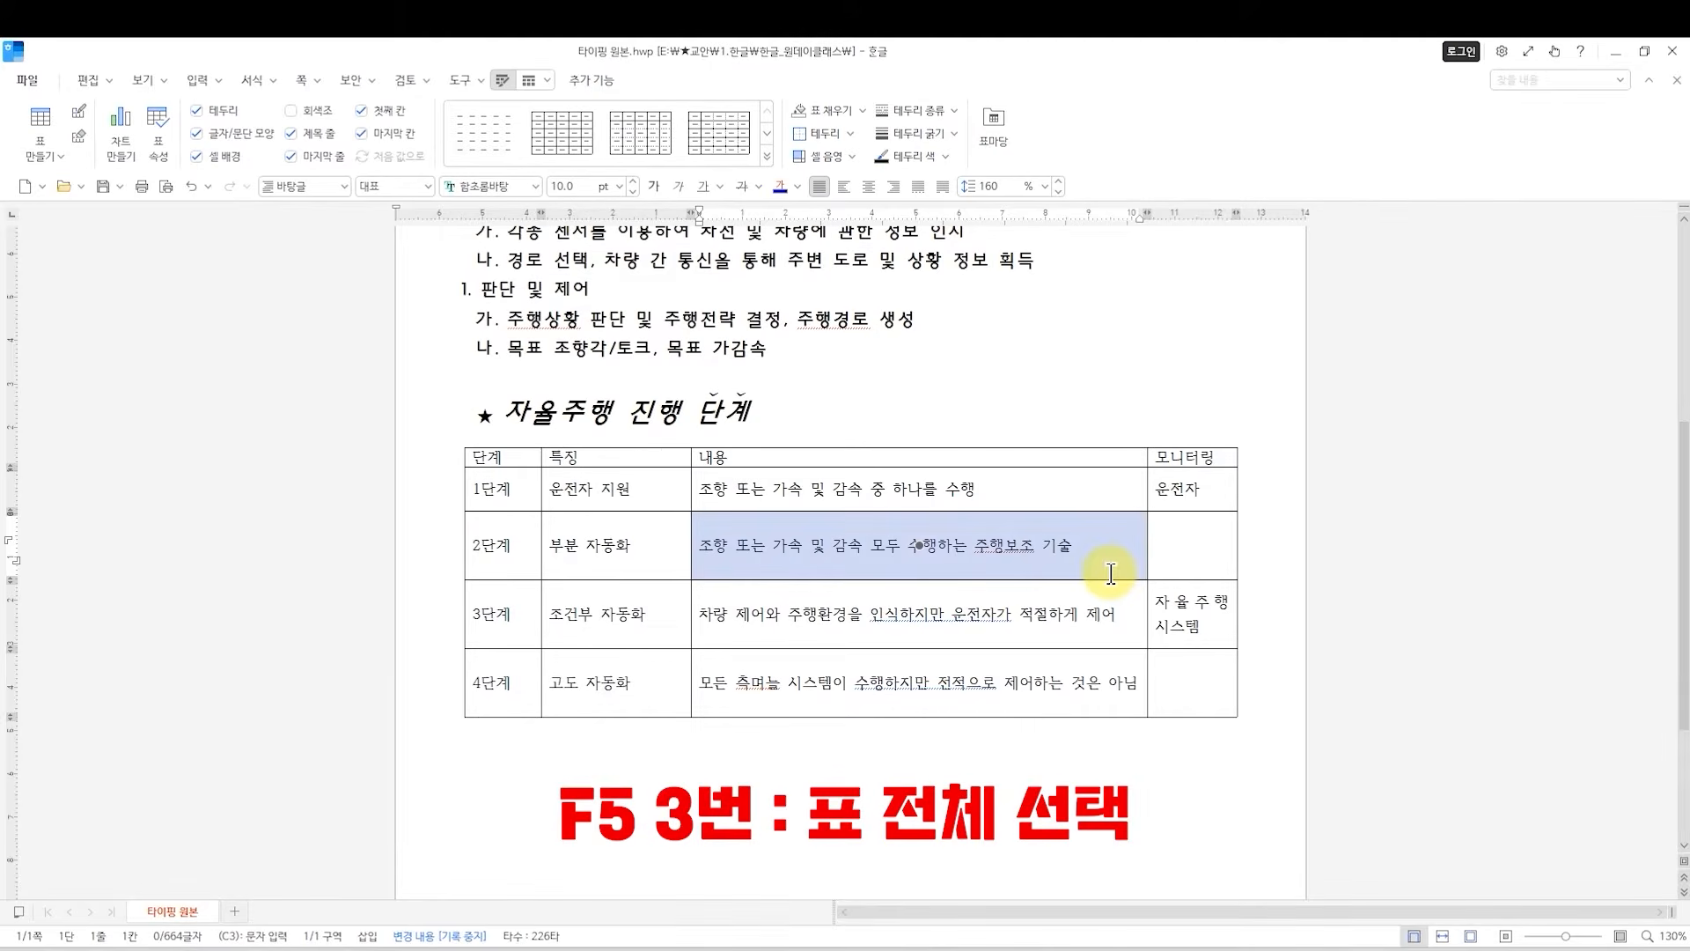
key(F5)
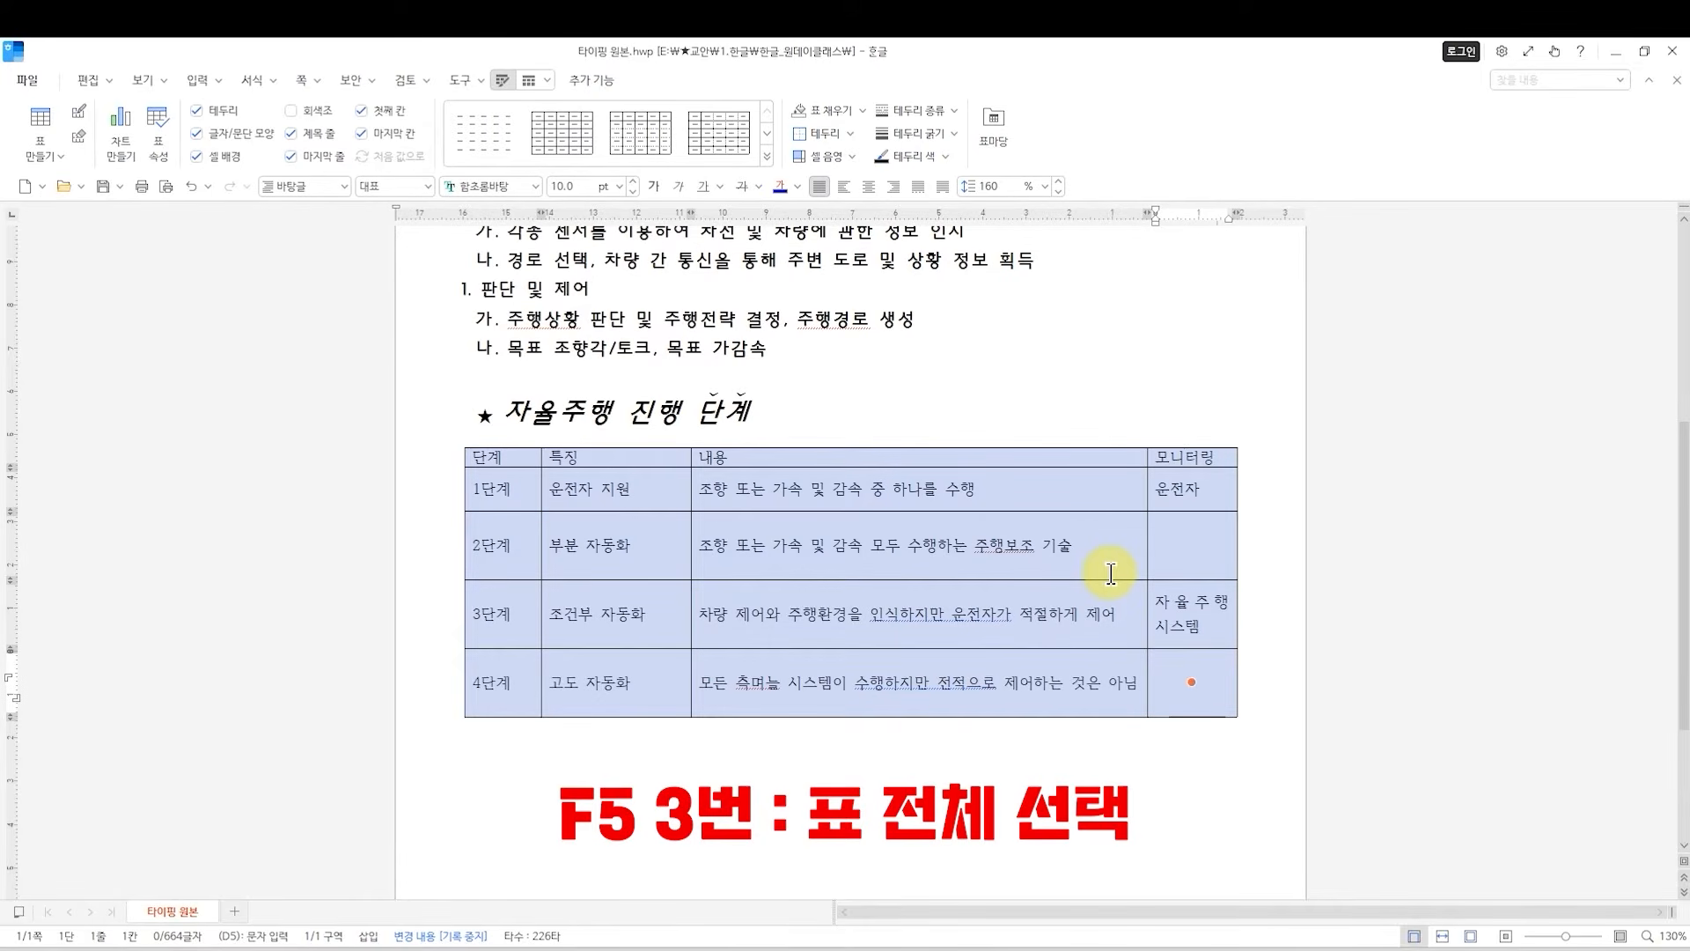
key(ctrl+Up)
key(ctrl+Up)
key(ctrl+Up)
key(ctrl+Up)
key(ctrl+Up)
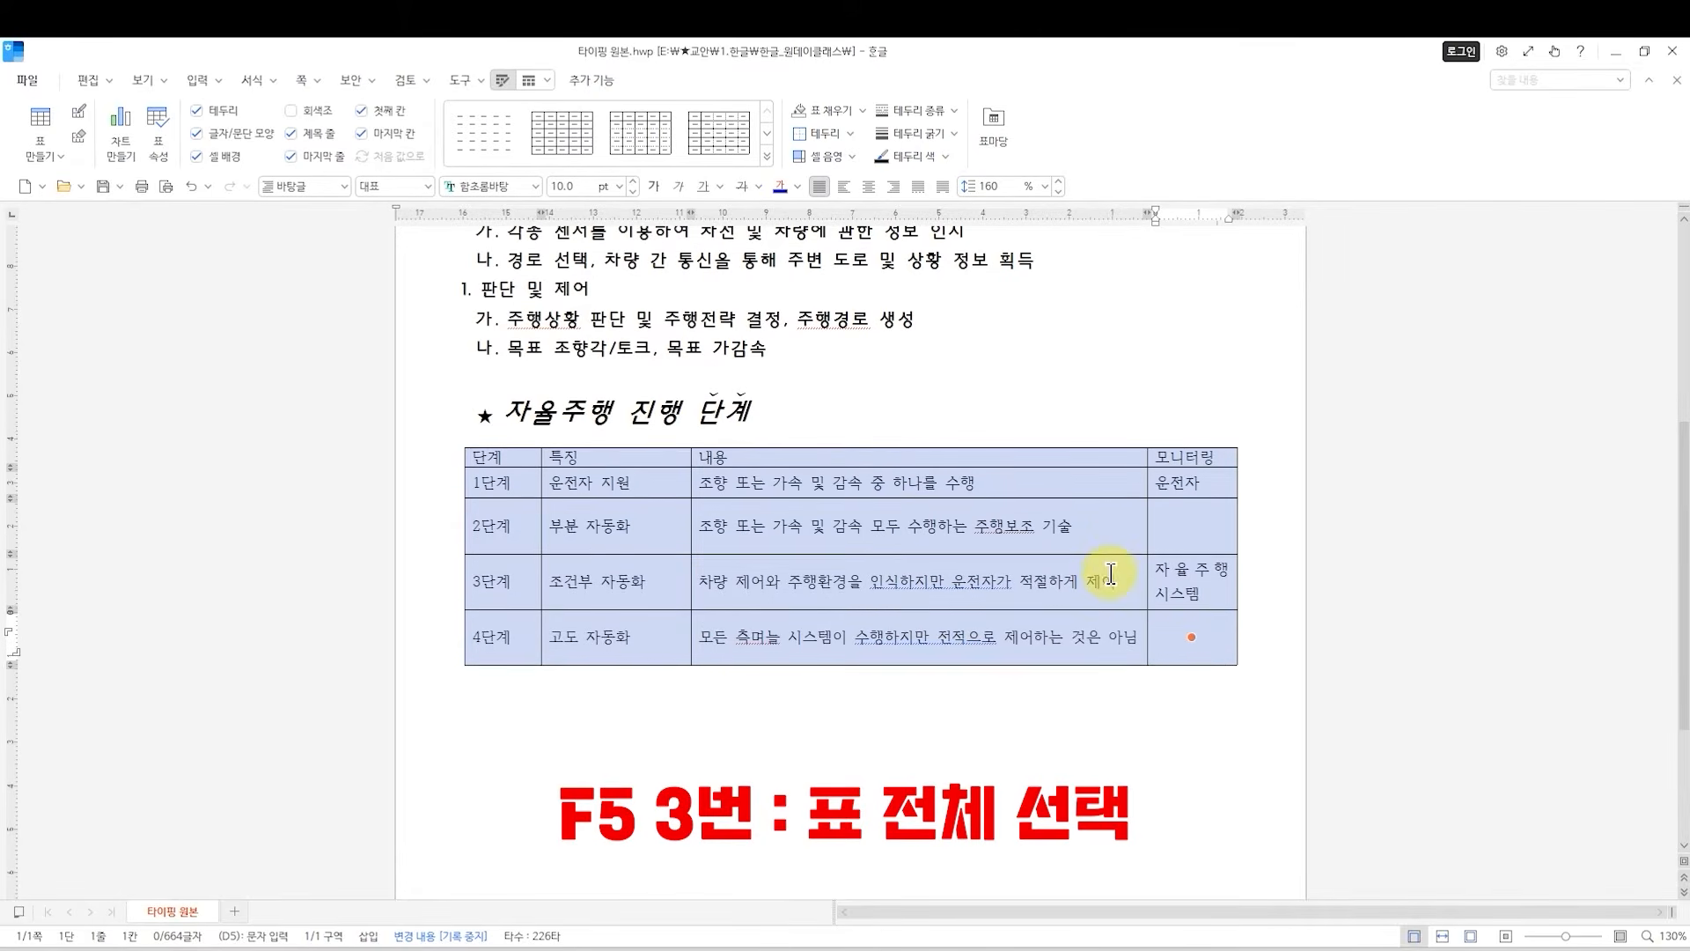
Increase the row heights of the entire selected table slightly.
key(ctrl+Down)
key(ctrl+Down)
key(ctrl+Down)
key(ctrl+Down)
key(ctrl+Down)
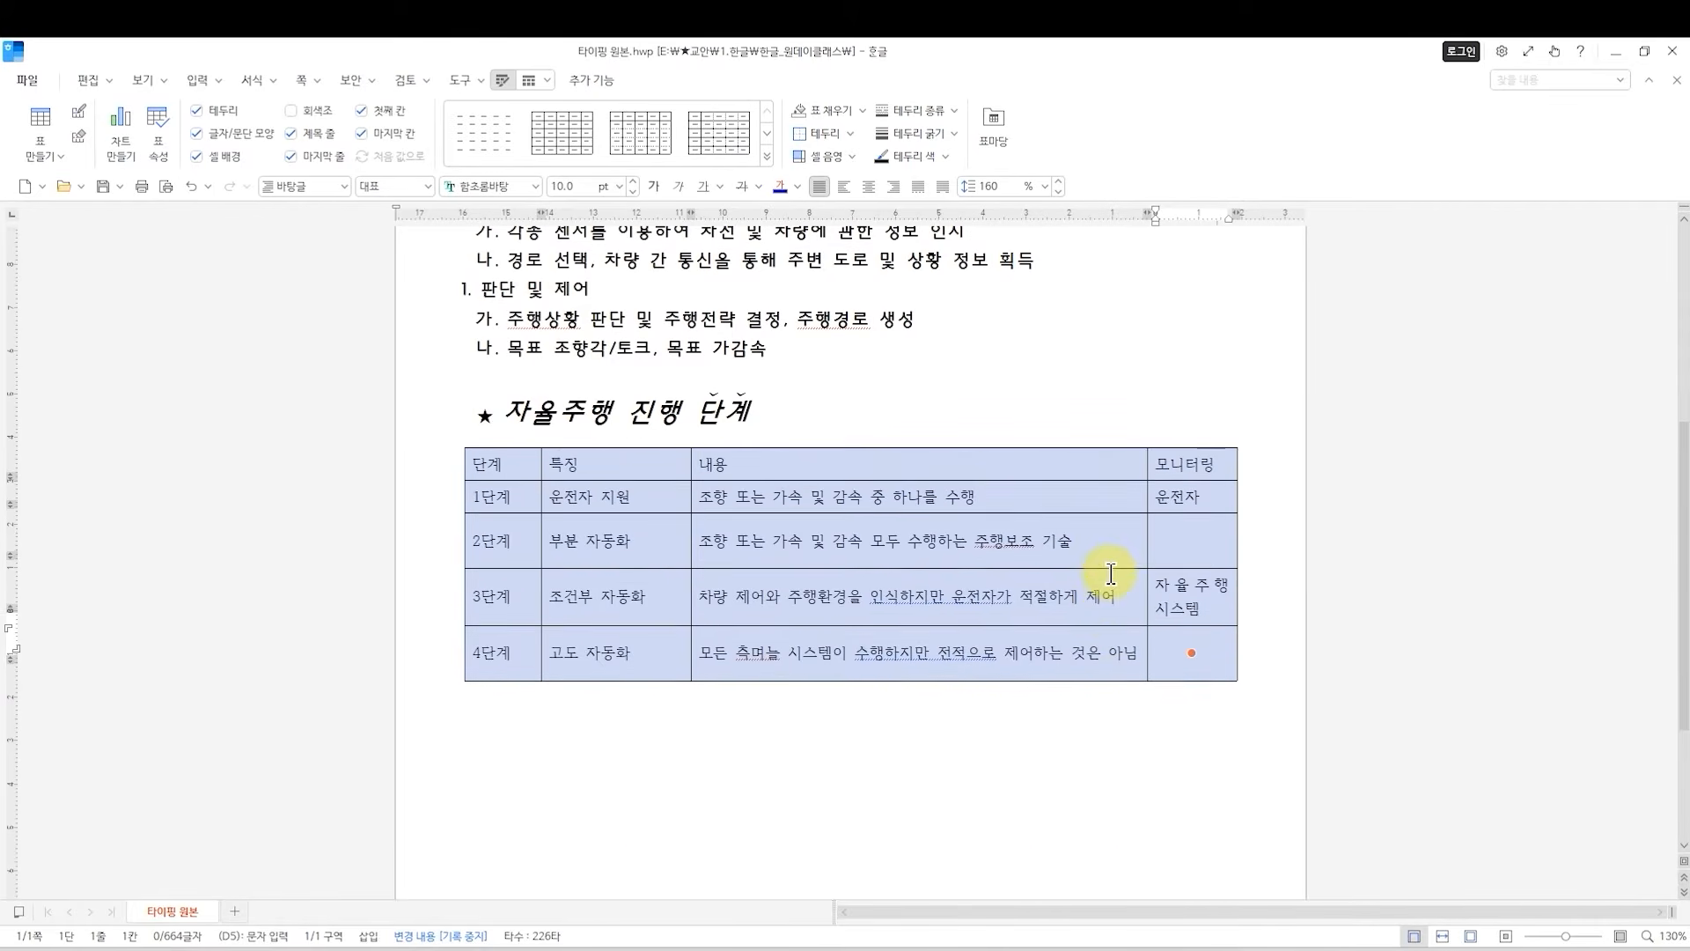
Reduce the row heights of the whole selected table, enlarge them again, and reduce them slightly once more.
key(ctrl+Up)
key(ctrl+Up)
key(ctrl+Up)
key(ctrl+Up)
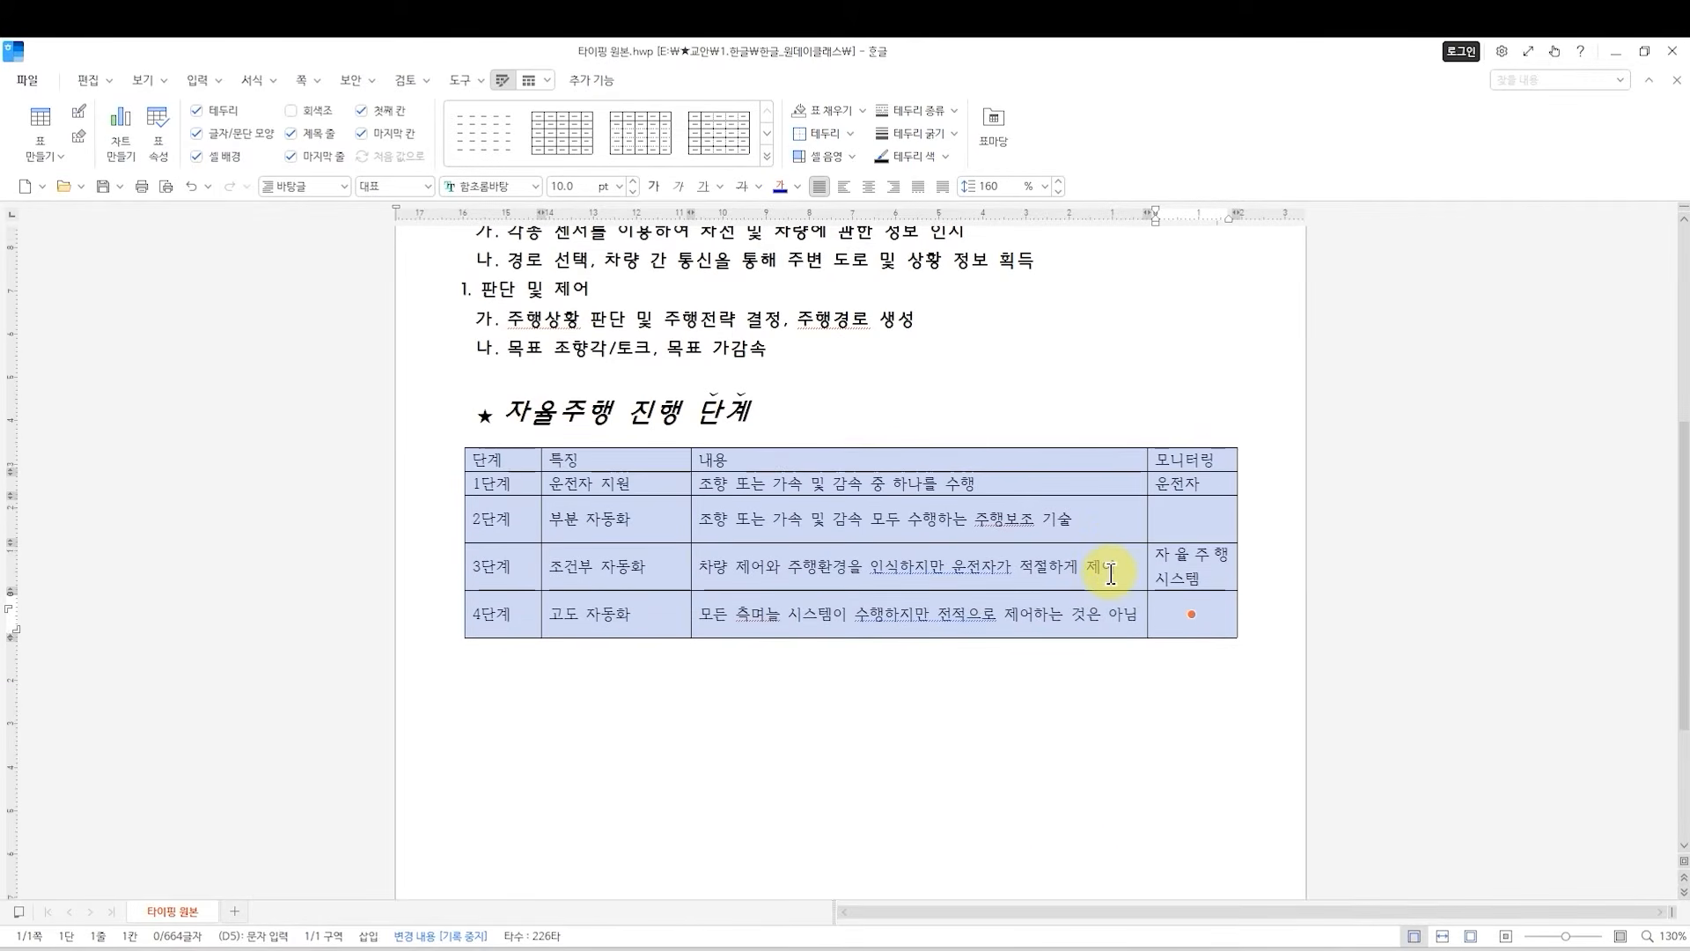
key(ctrl+Down)
key(ctrl+Down)
key(ctrl+Down)
key(ctrl+Up)
key(ctrl+Up)
key(ctrl+Up)
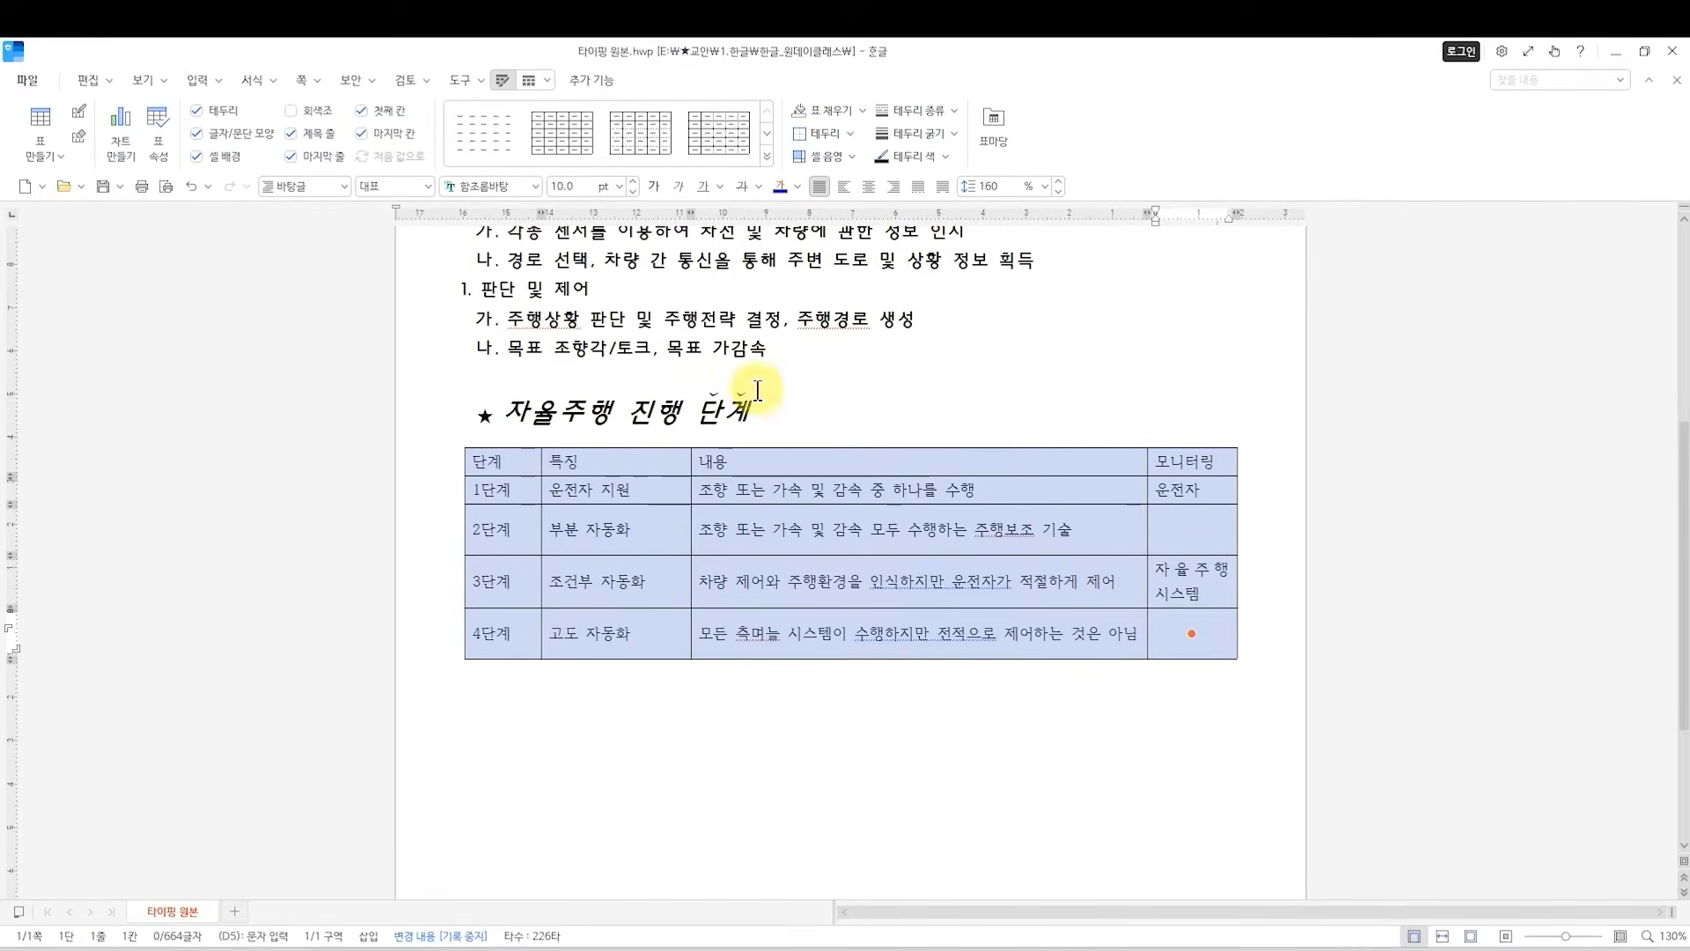
Select the whole table starting from the 조건부 자동화 cell and make all rows the same height.
click(614, 529)
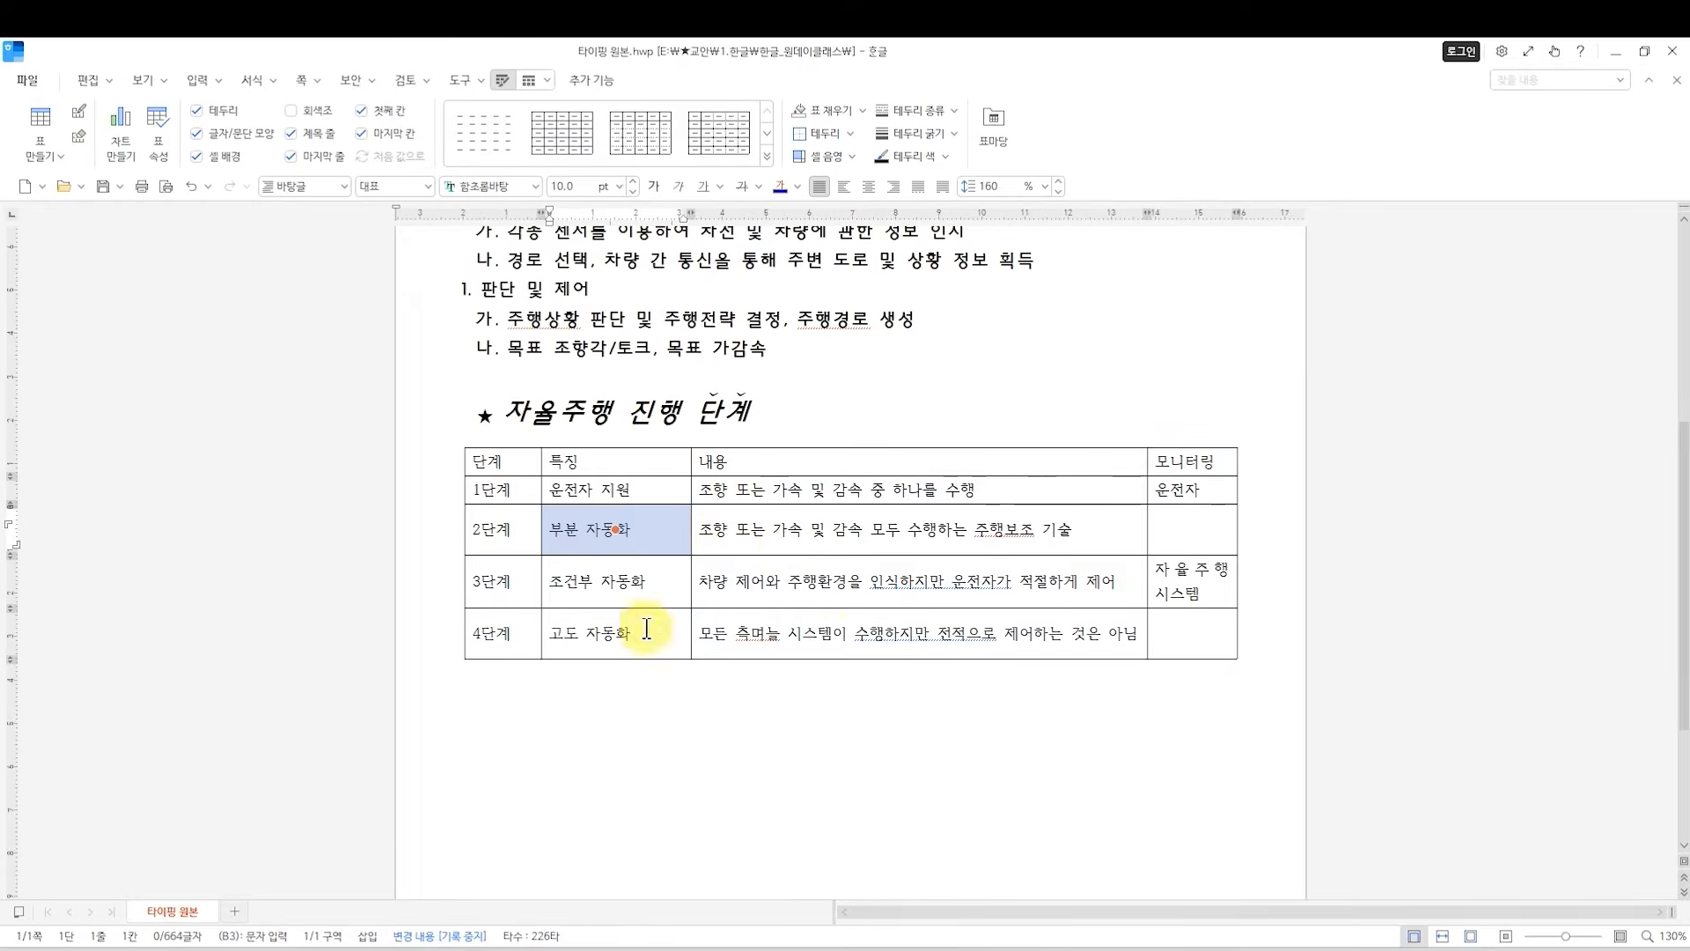
click(861, 641)
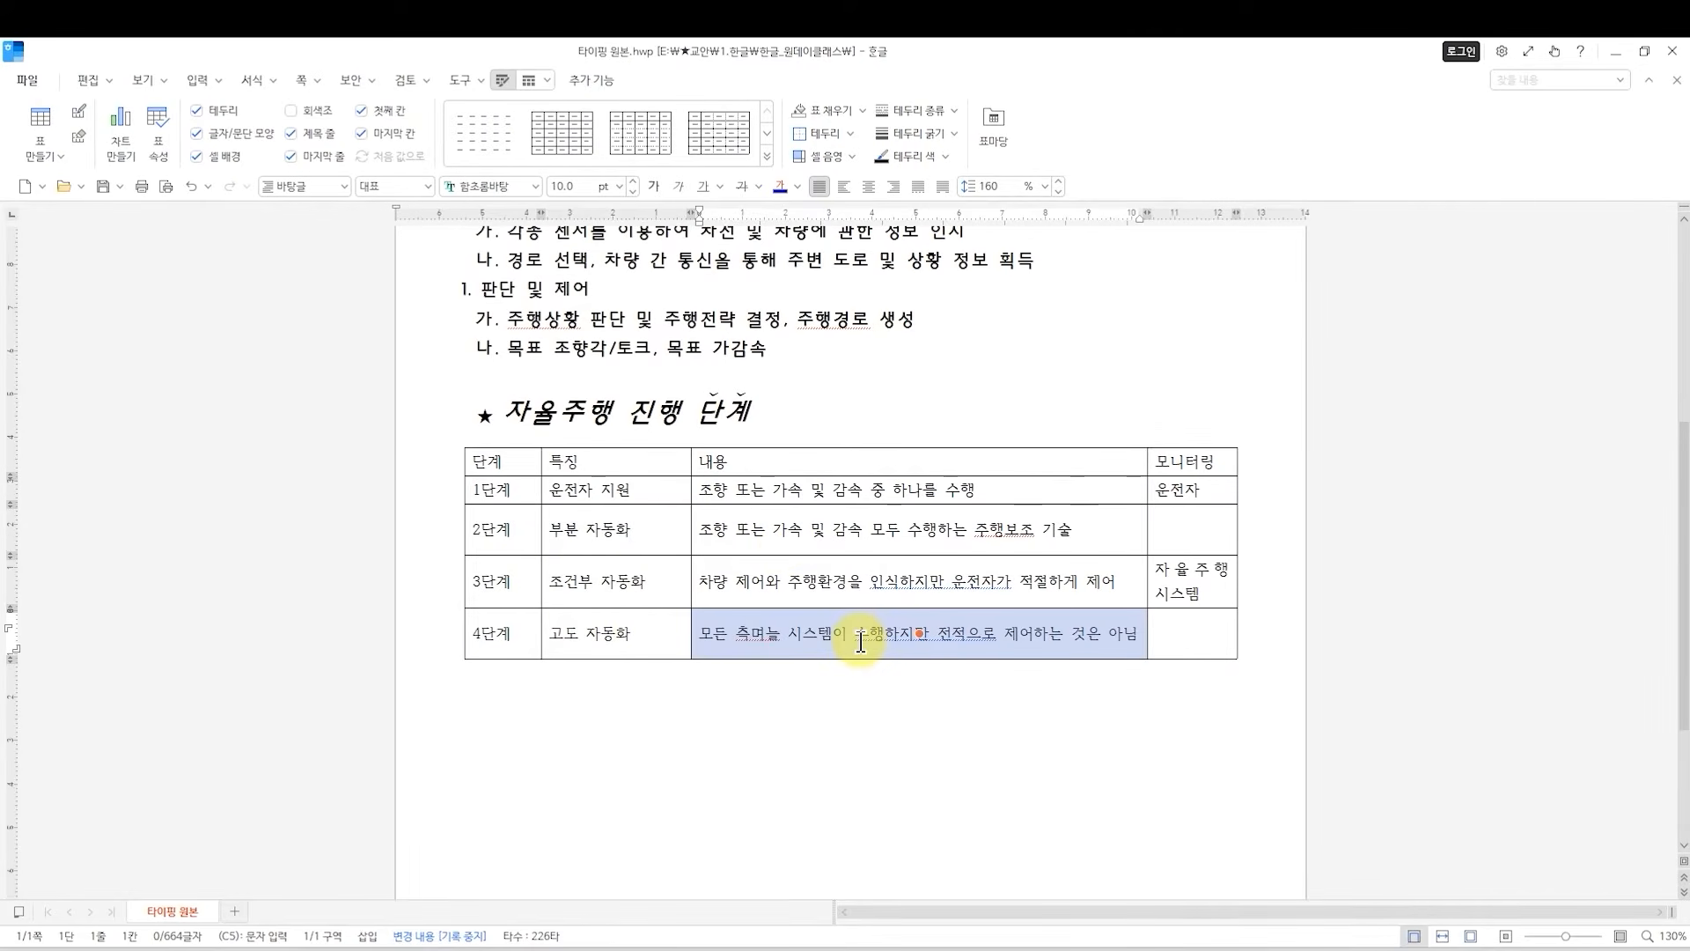
click(677, 588)
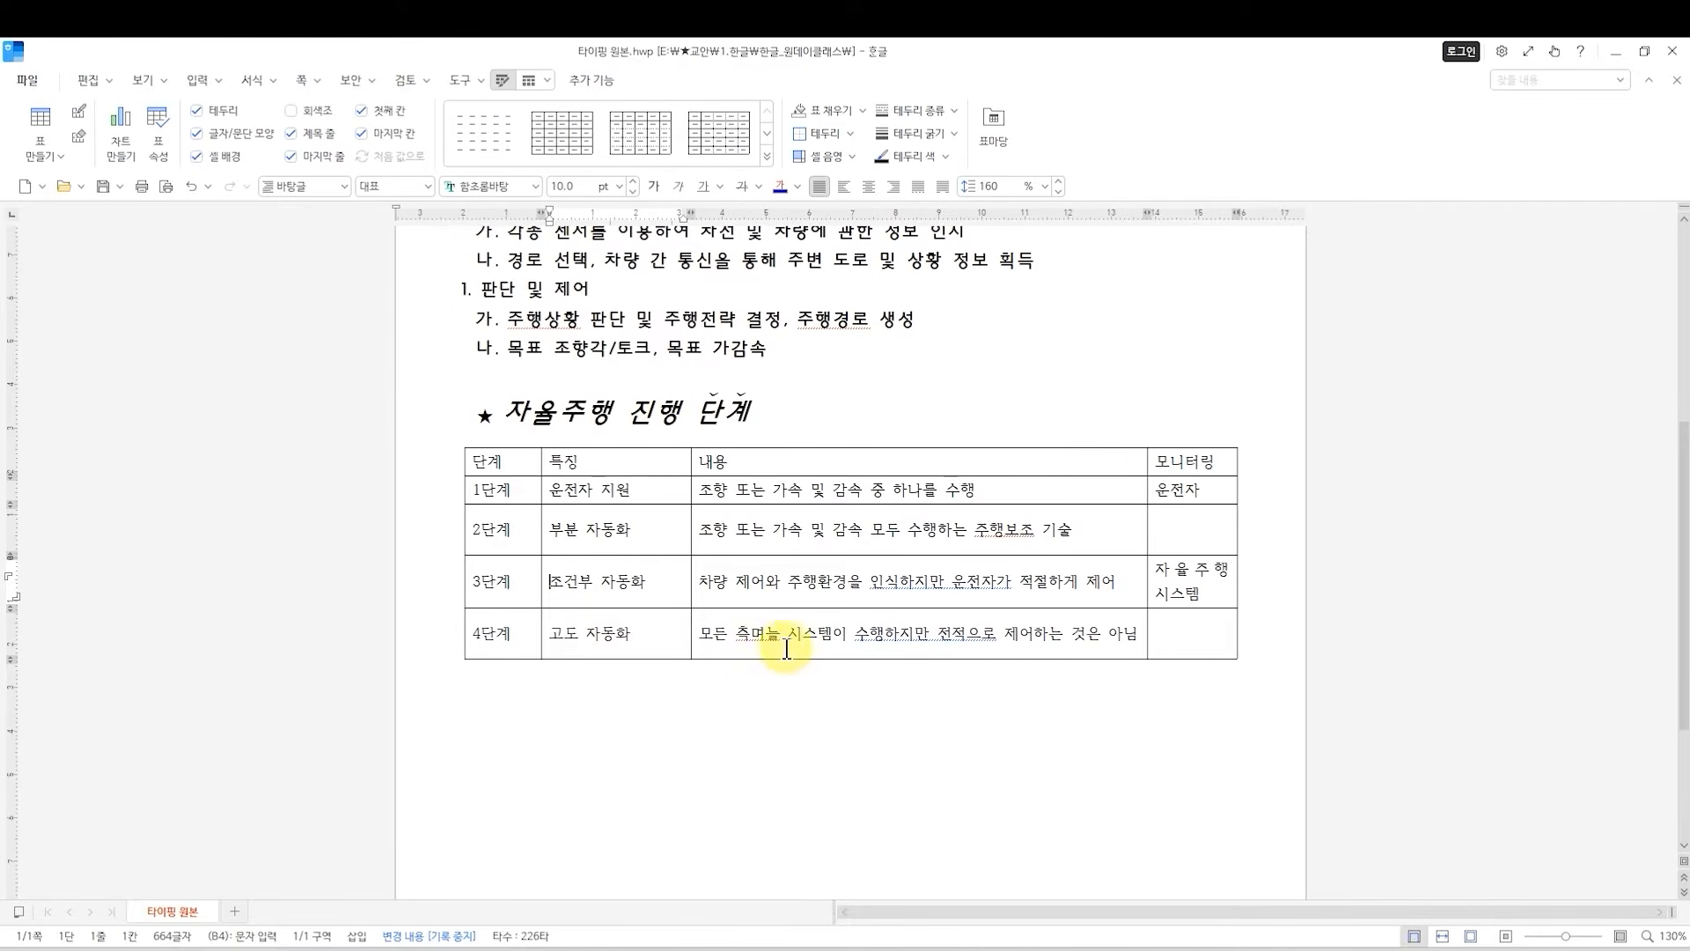
key(F5)
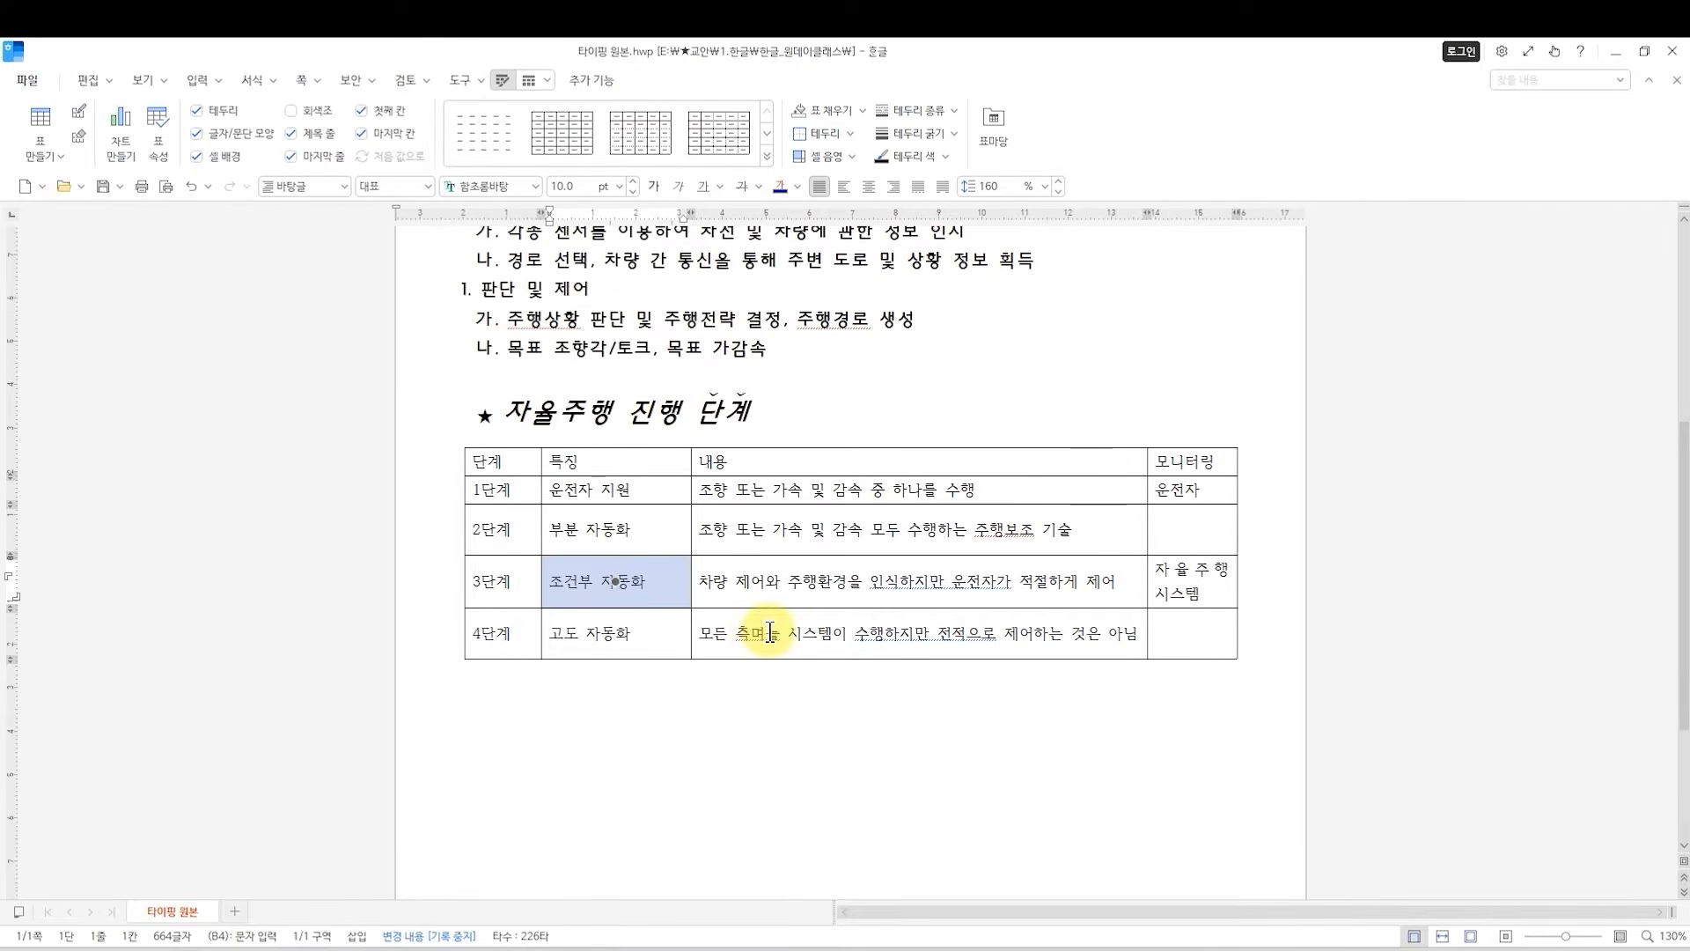
key(F5)
key(F5)
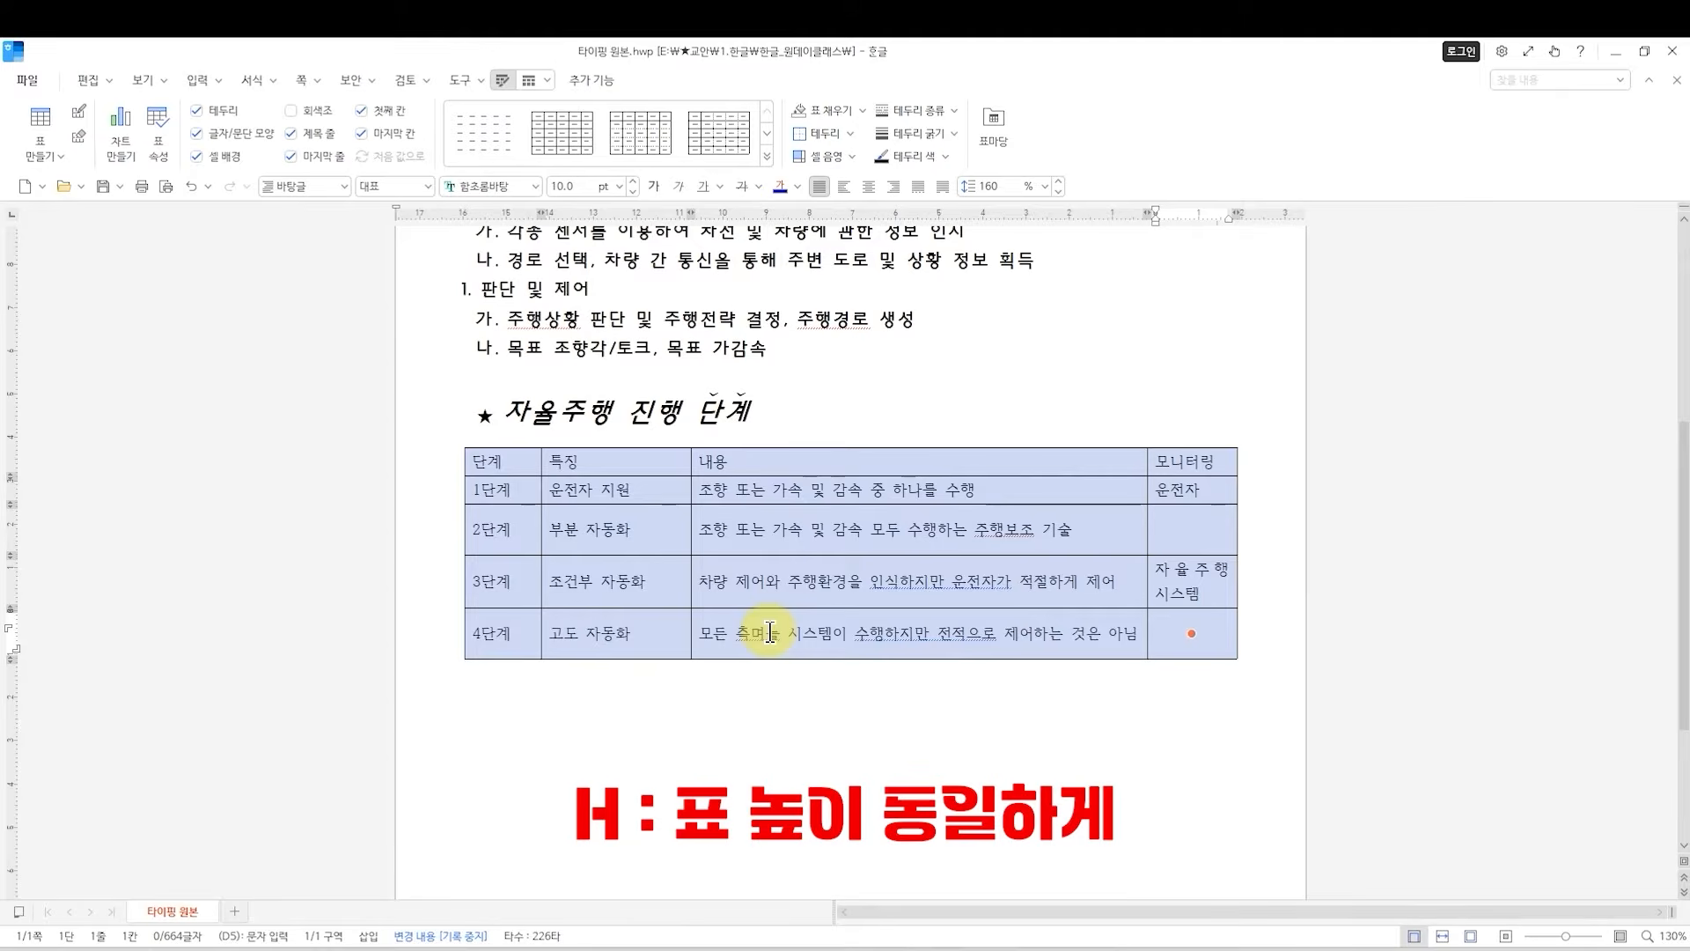
key(h)
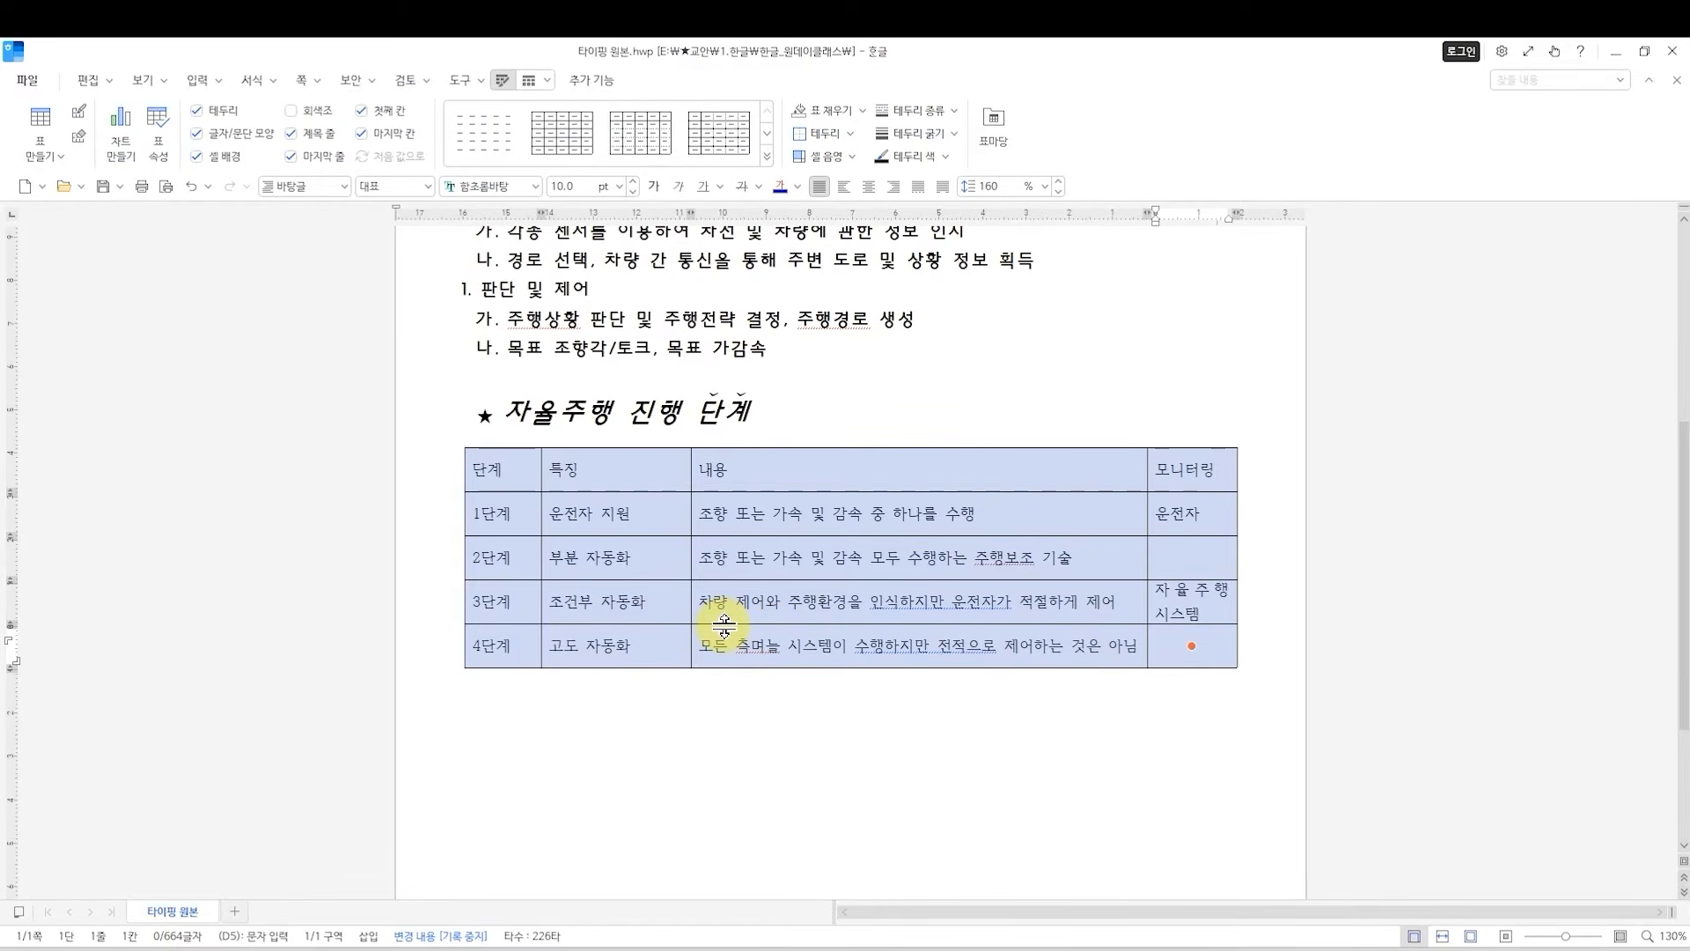
Try making all the table's columns equally wide, undo the change, and leave the table without a selection.
key(w)
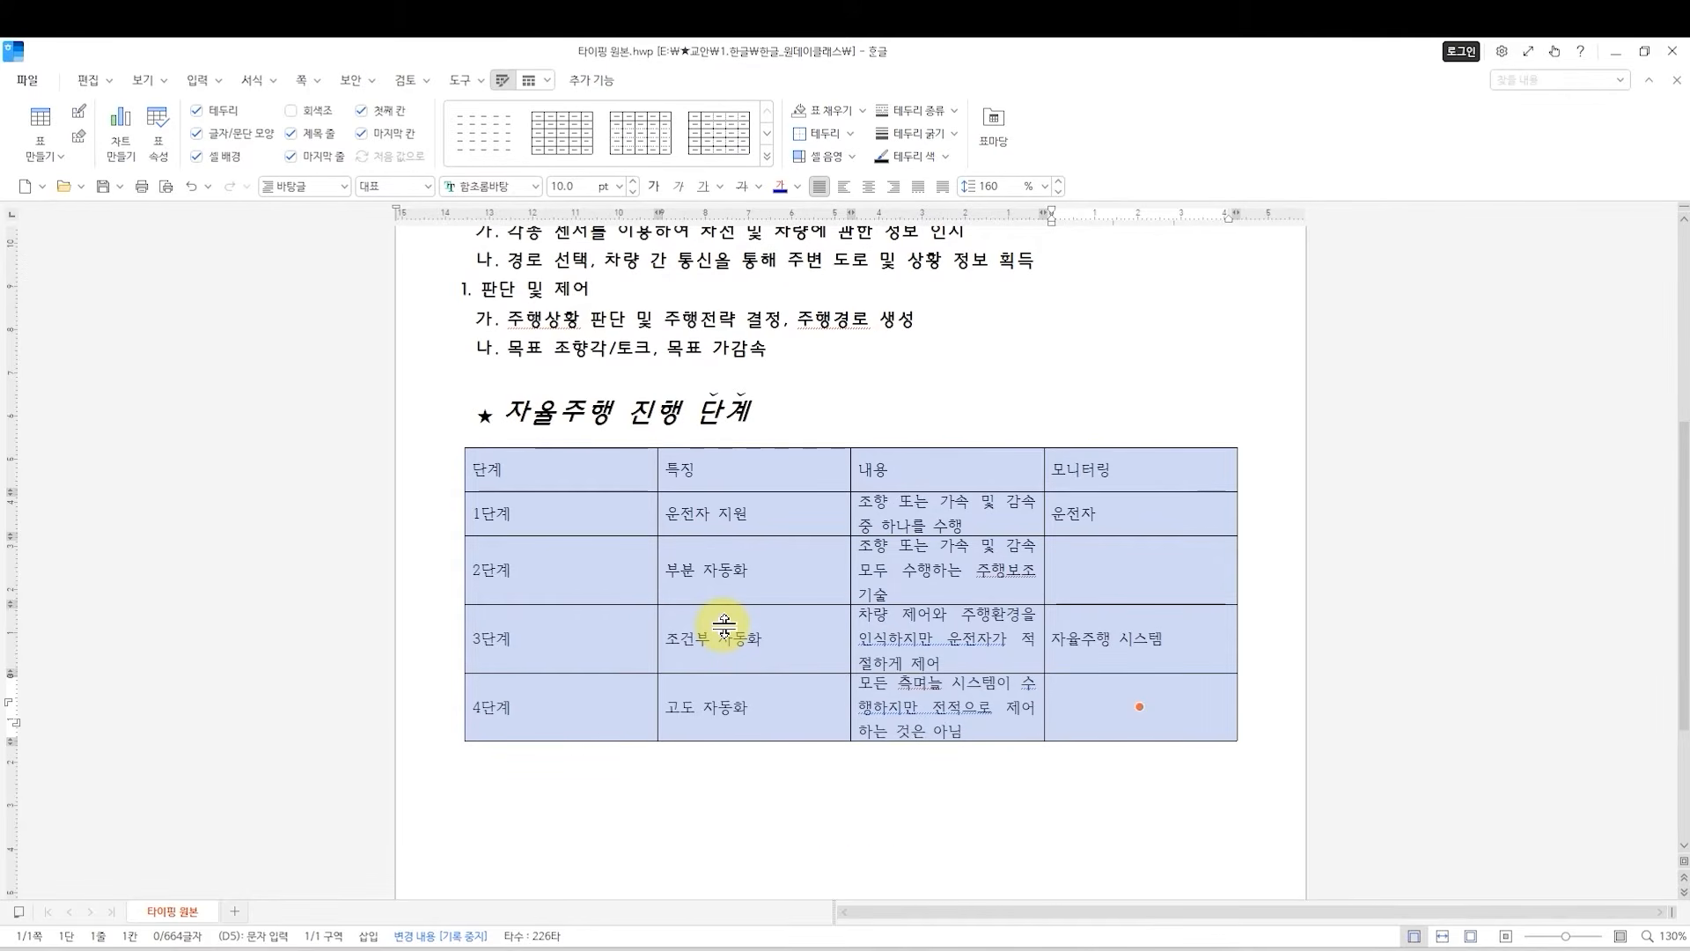
key(ctrl+z)
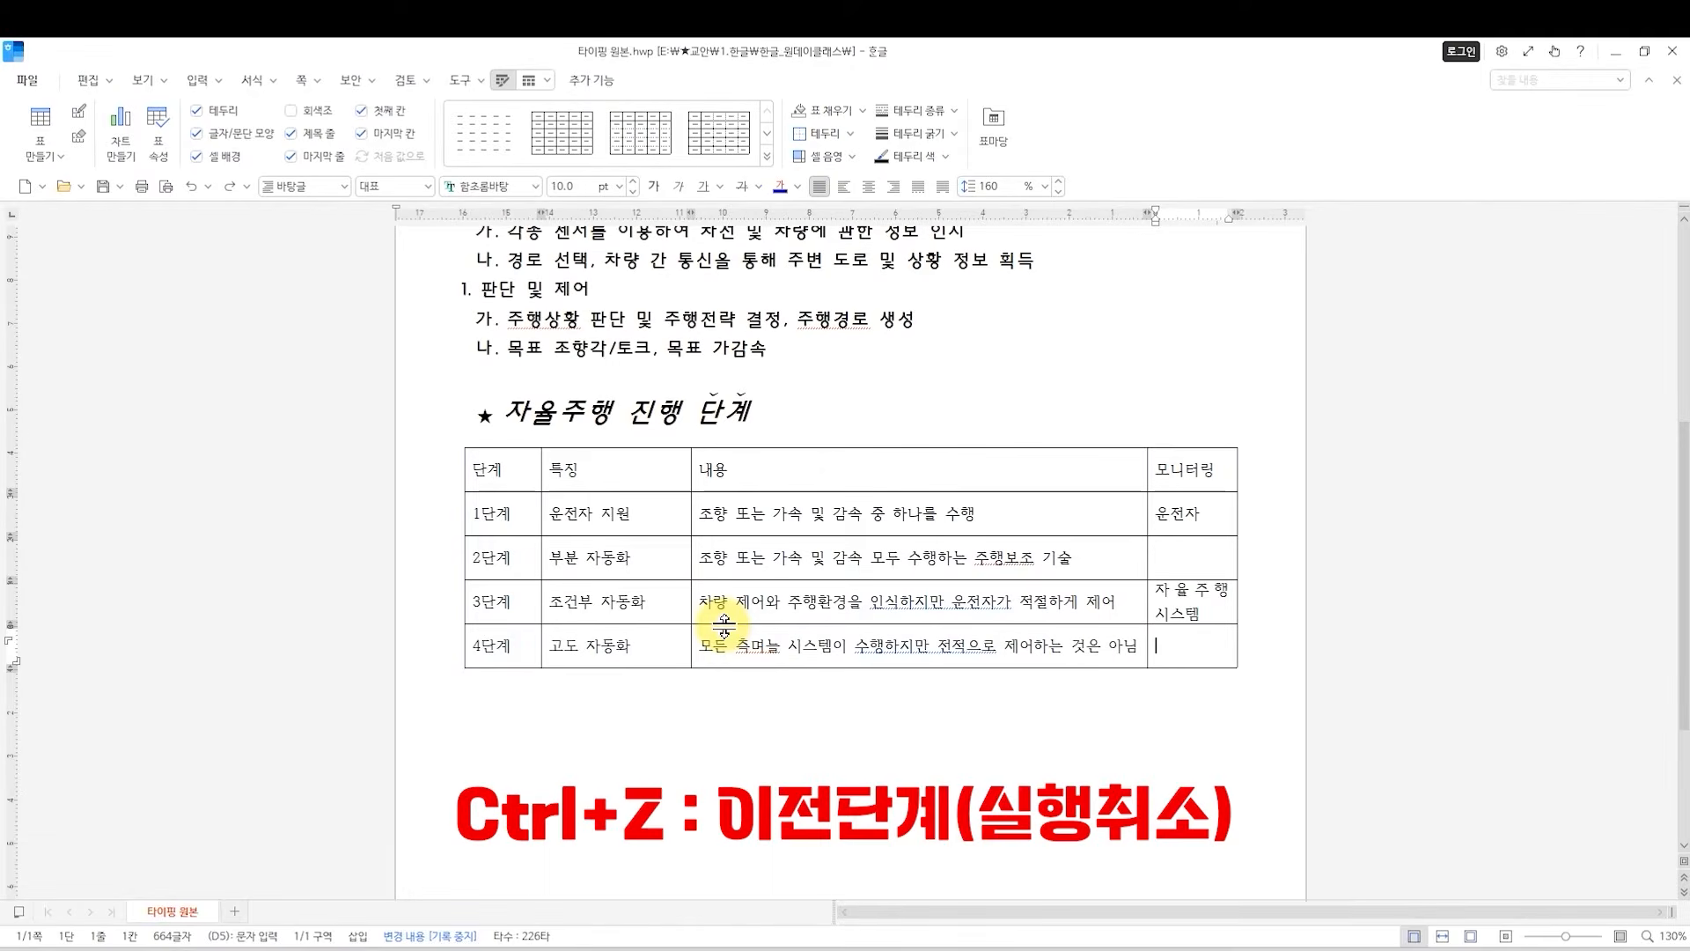
drag(502, 471, 1175, 656)
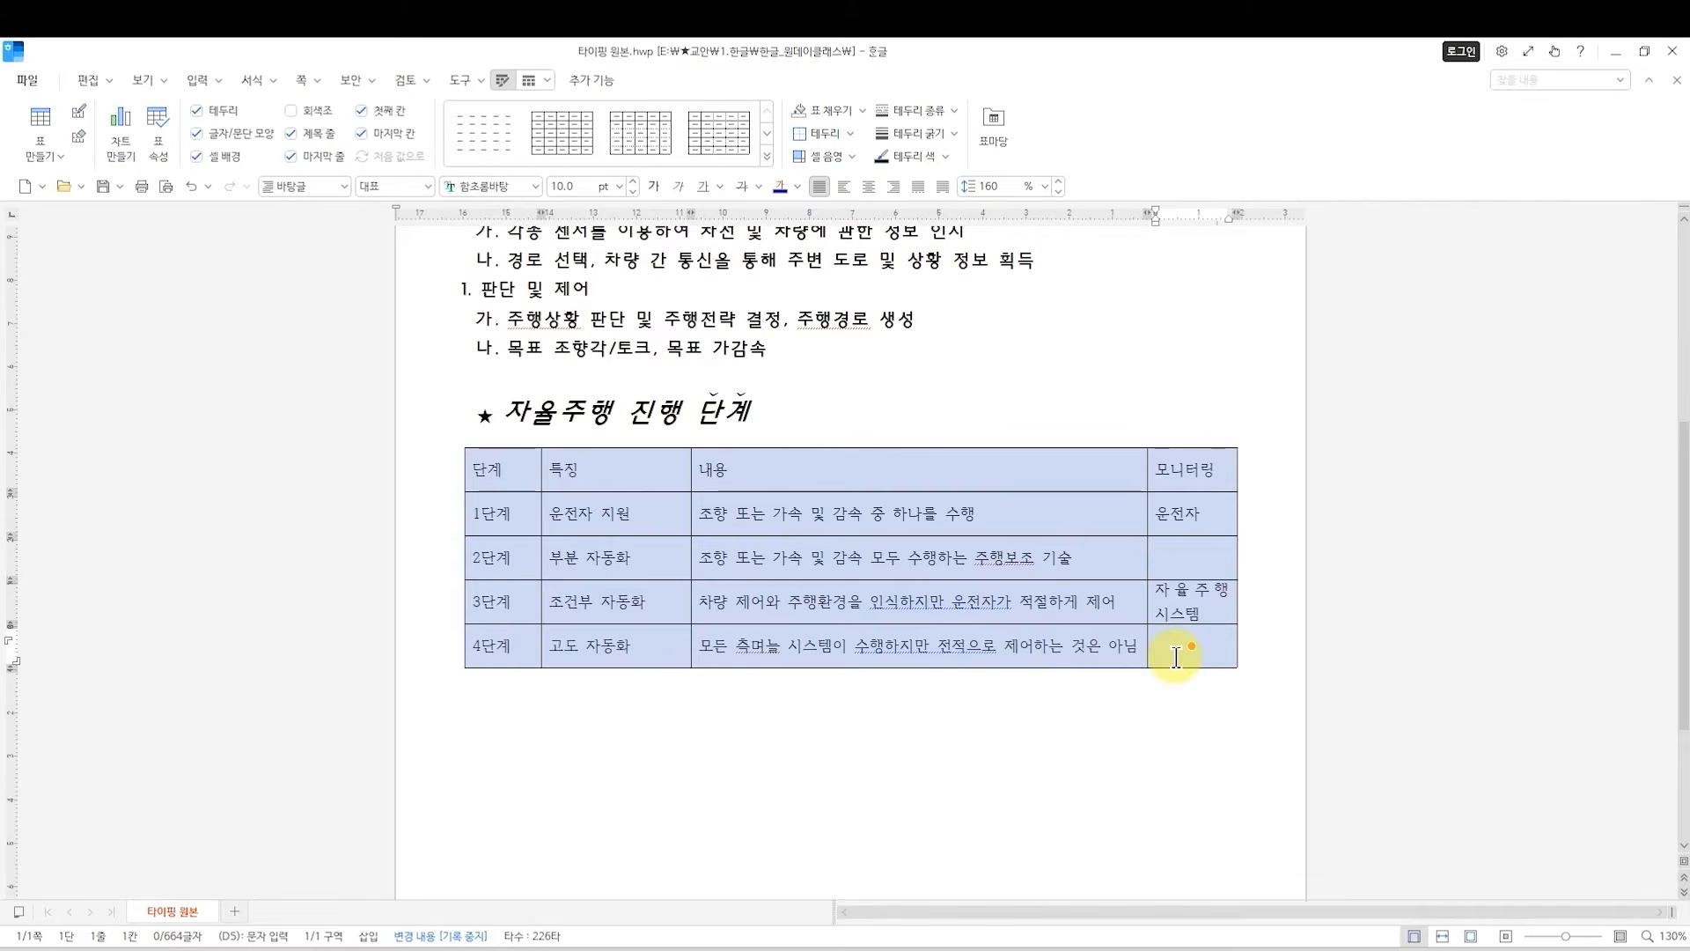
click(1030, 738)
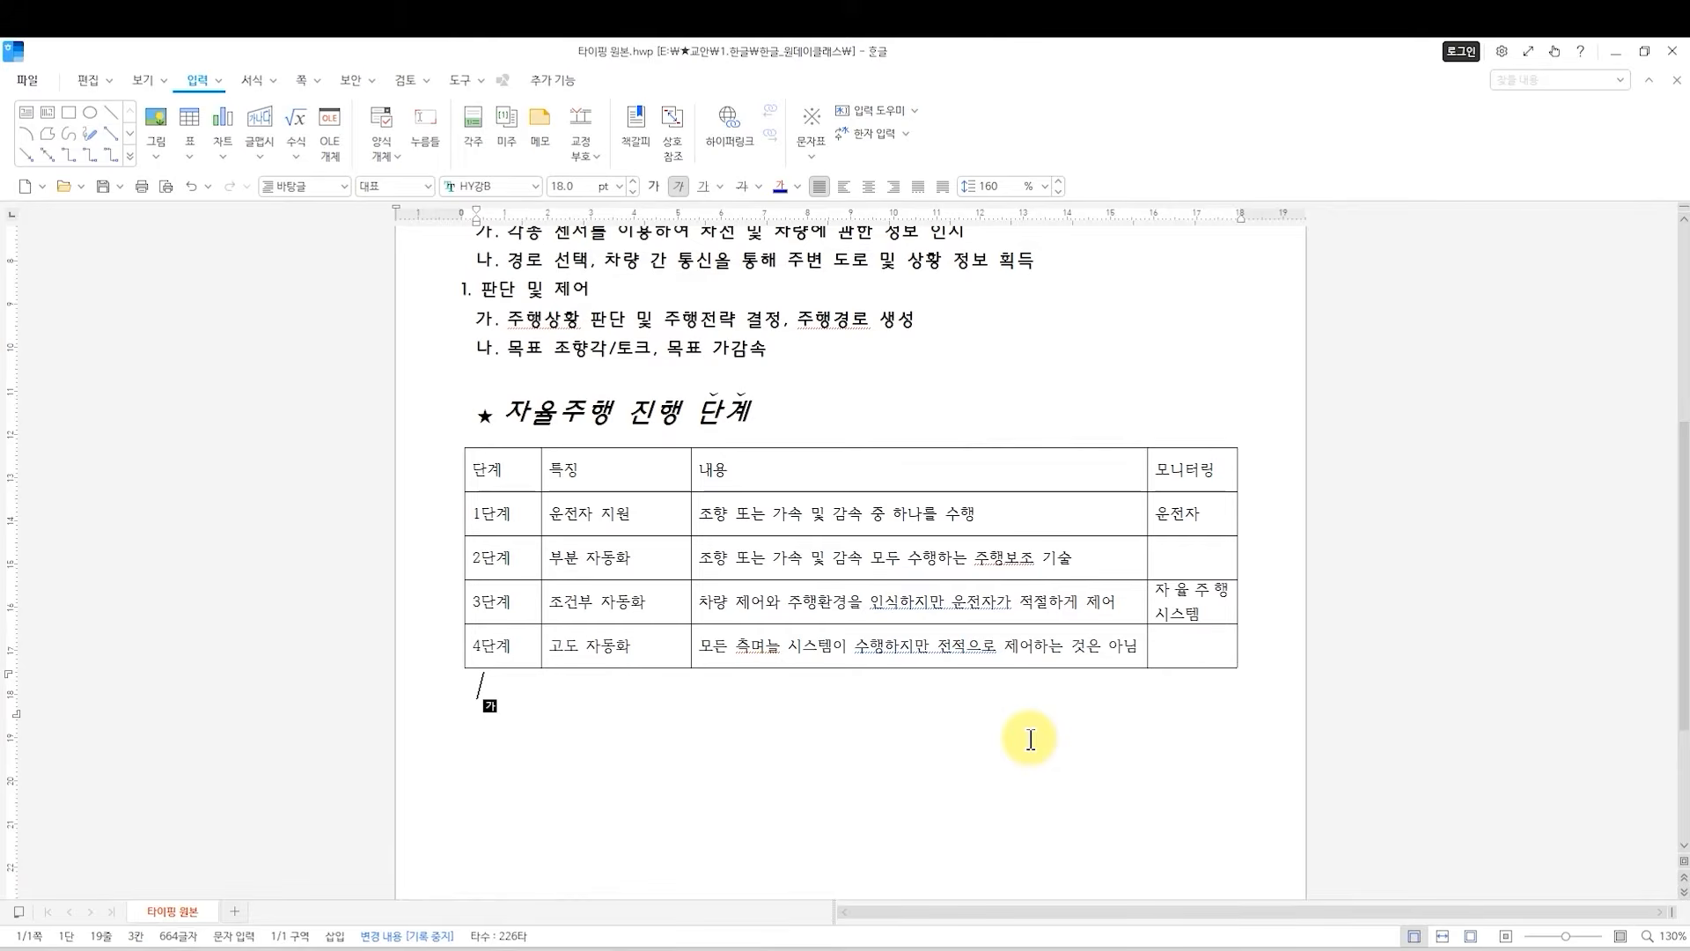
Select the whole table starting from the 운전자 지원 cell, set its font size to 11 pt and center its text.
click(480, 469)
click(641, 517)
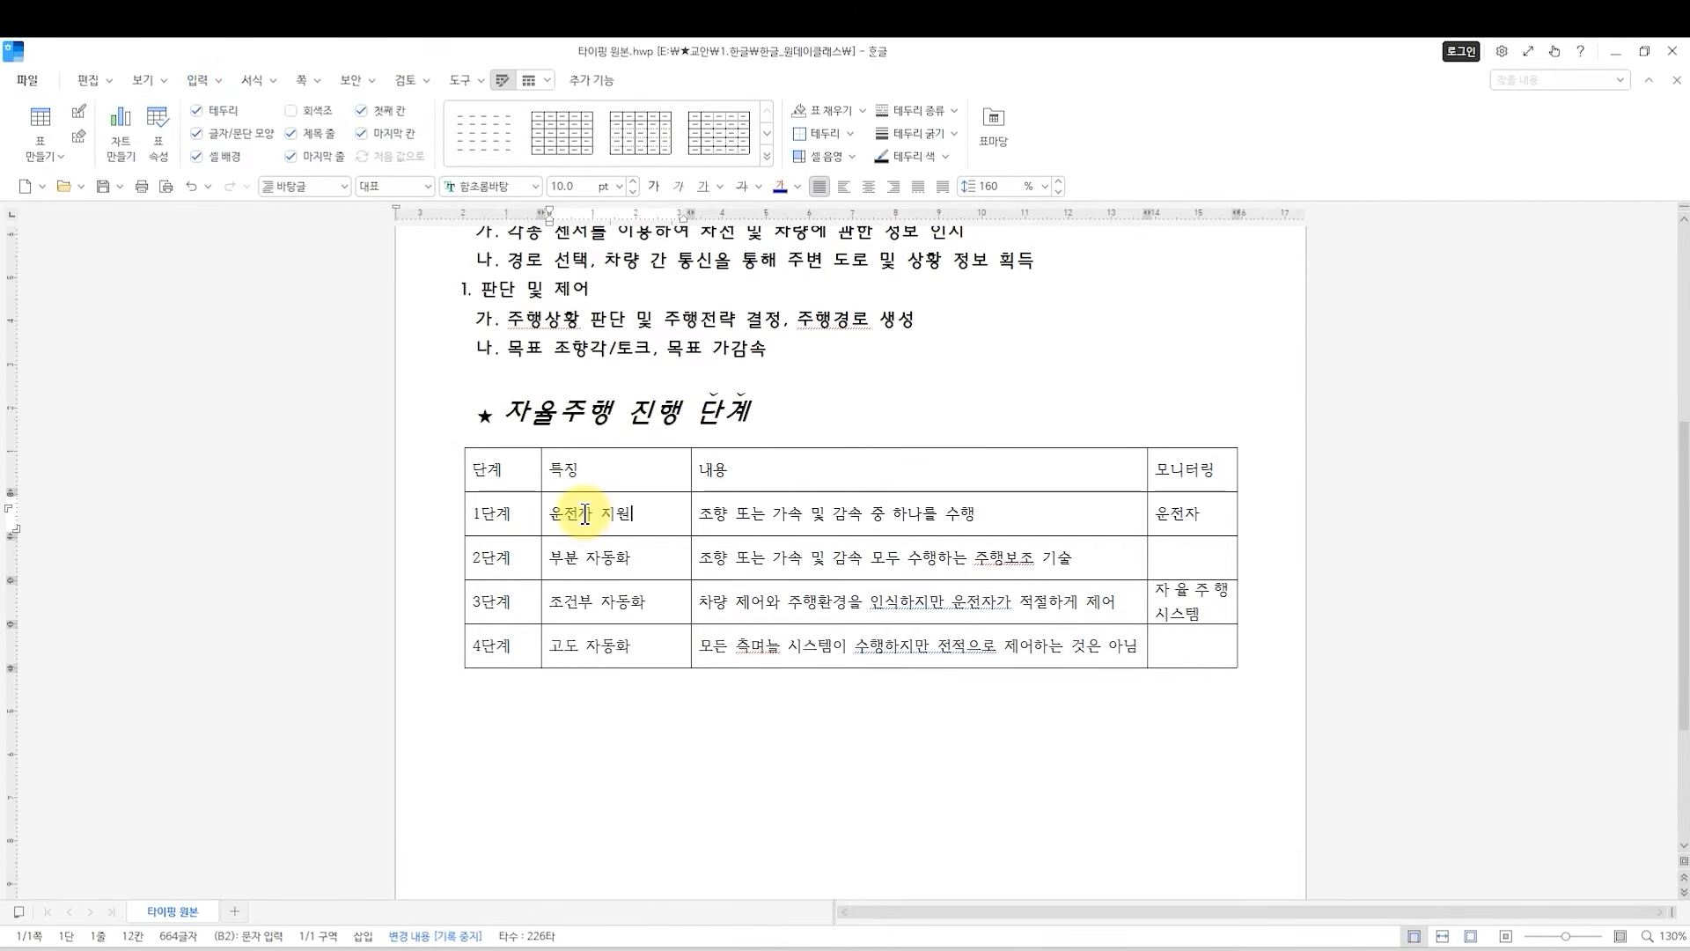
key(F5)
key(F5)
key(F5)
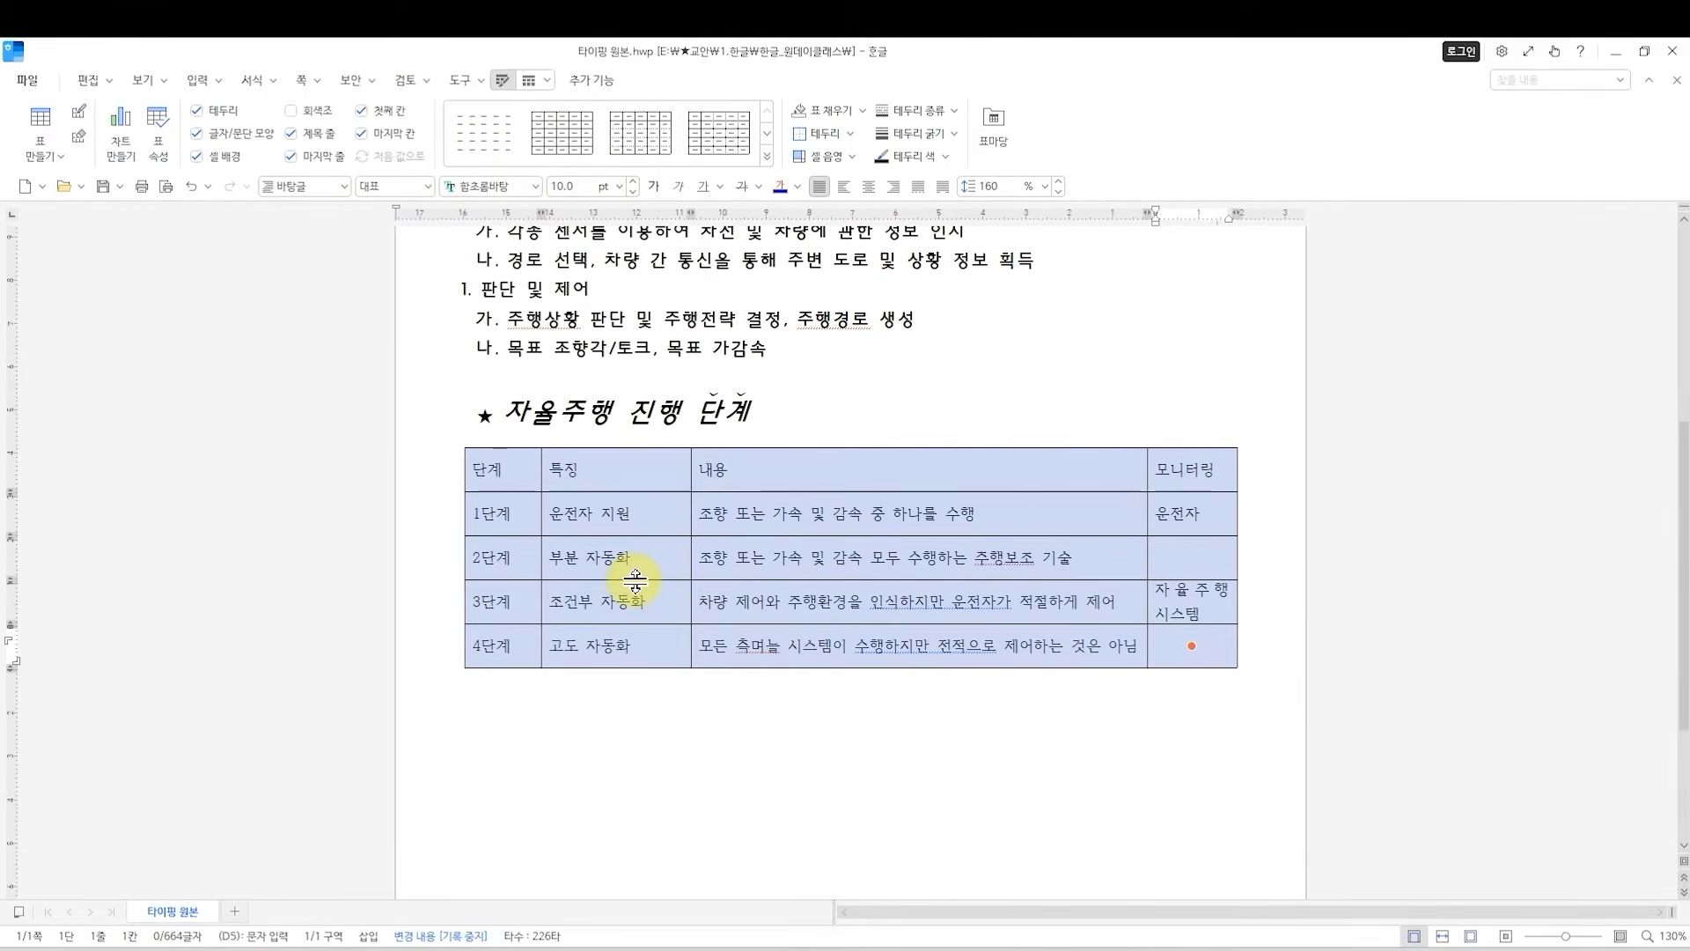
key(alt+l)
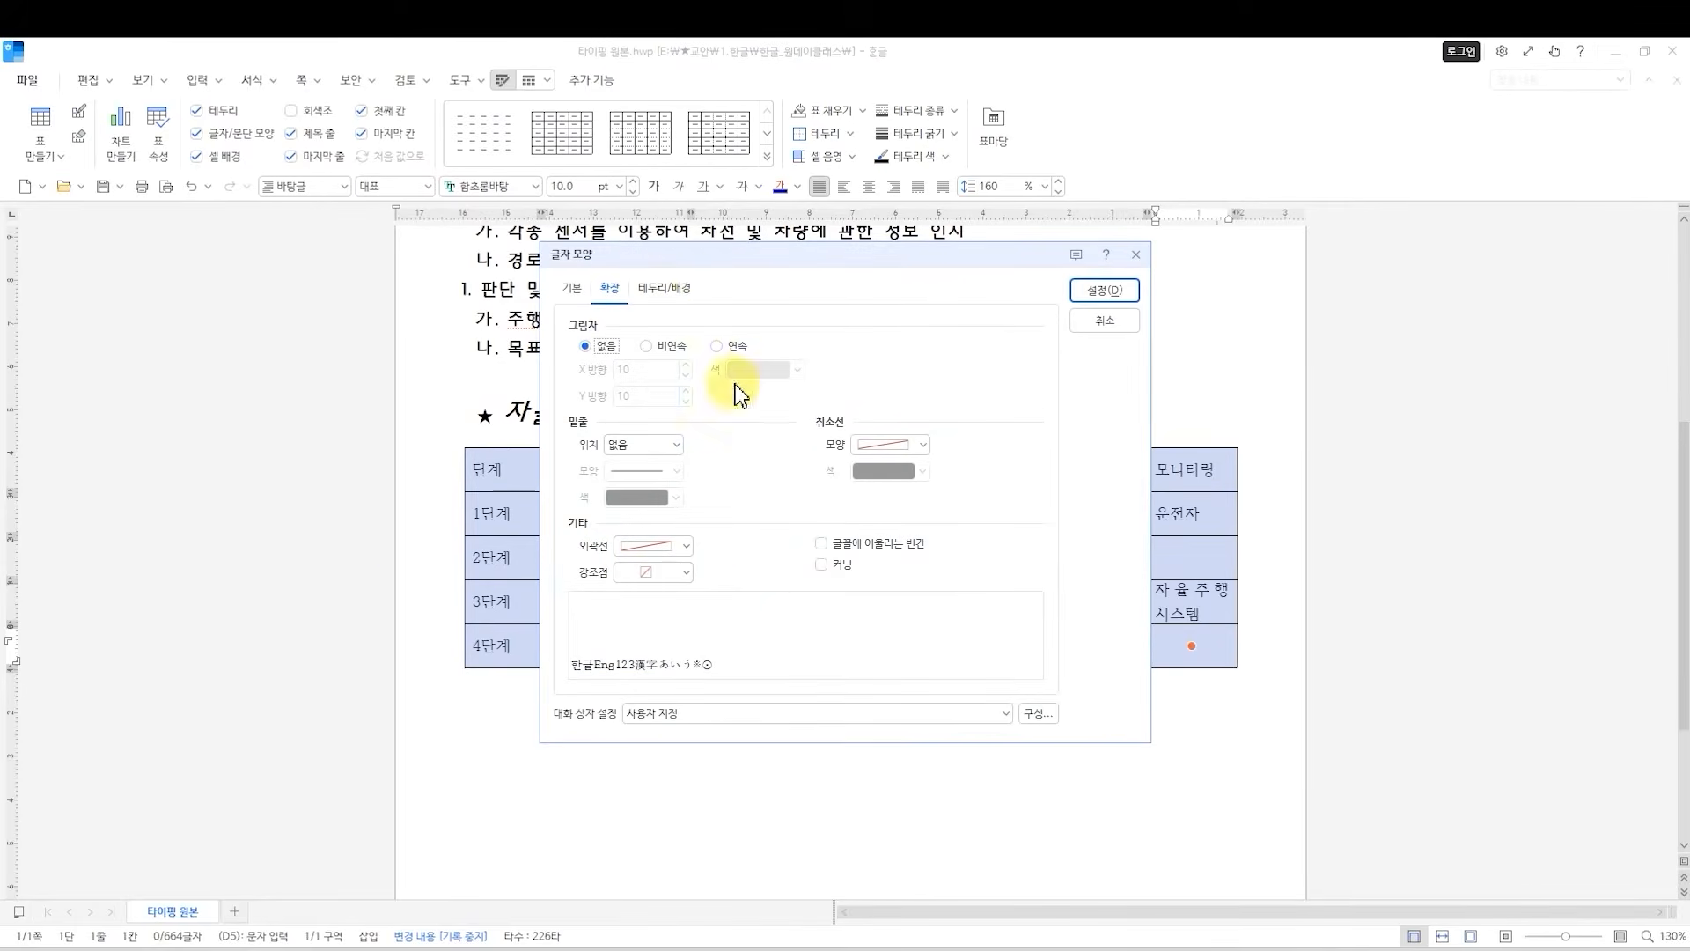
drag(693, 309, 972, 357)
click(852, 389)
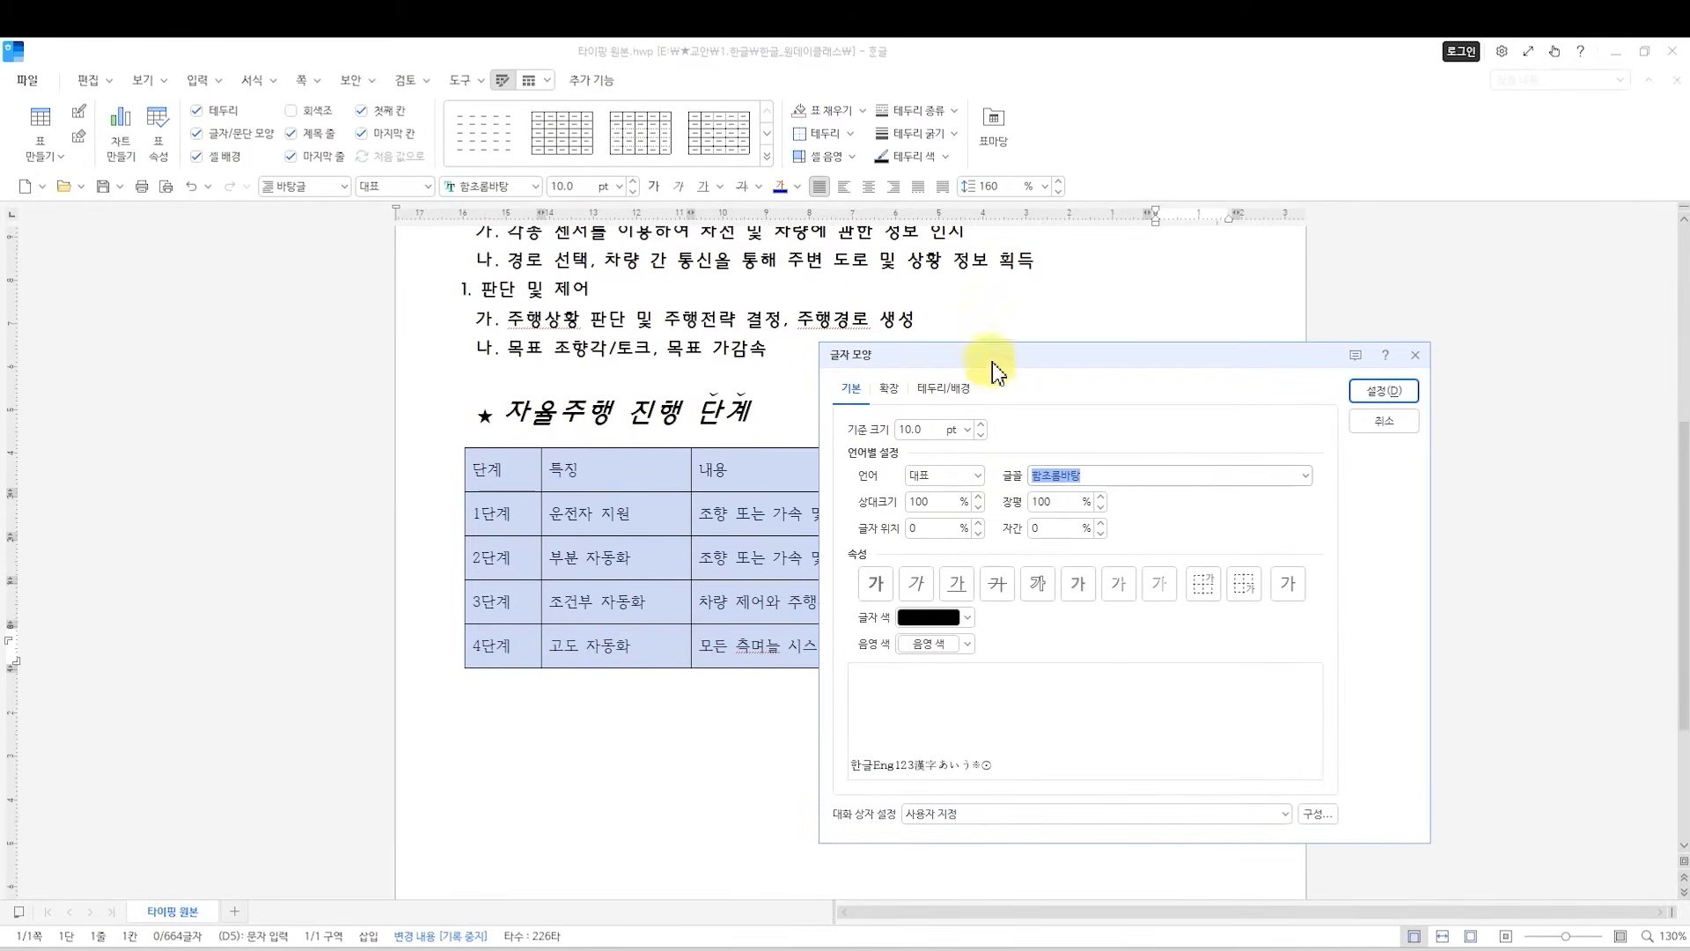
click(980, 424)
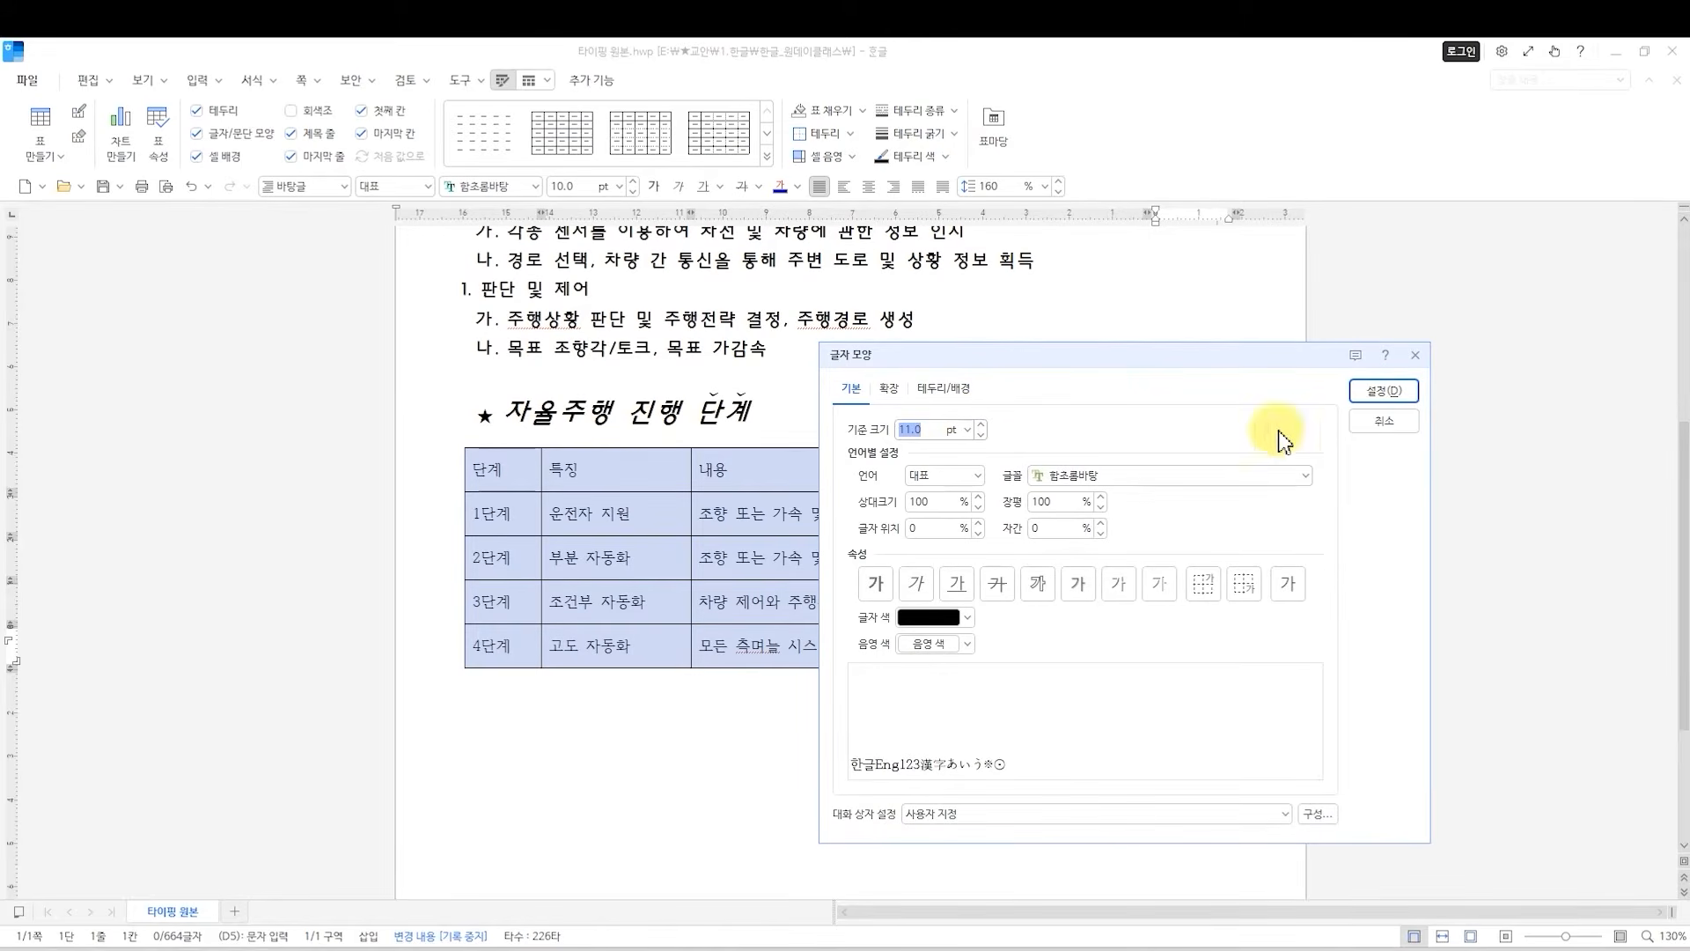
click(1384, 390)
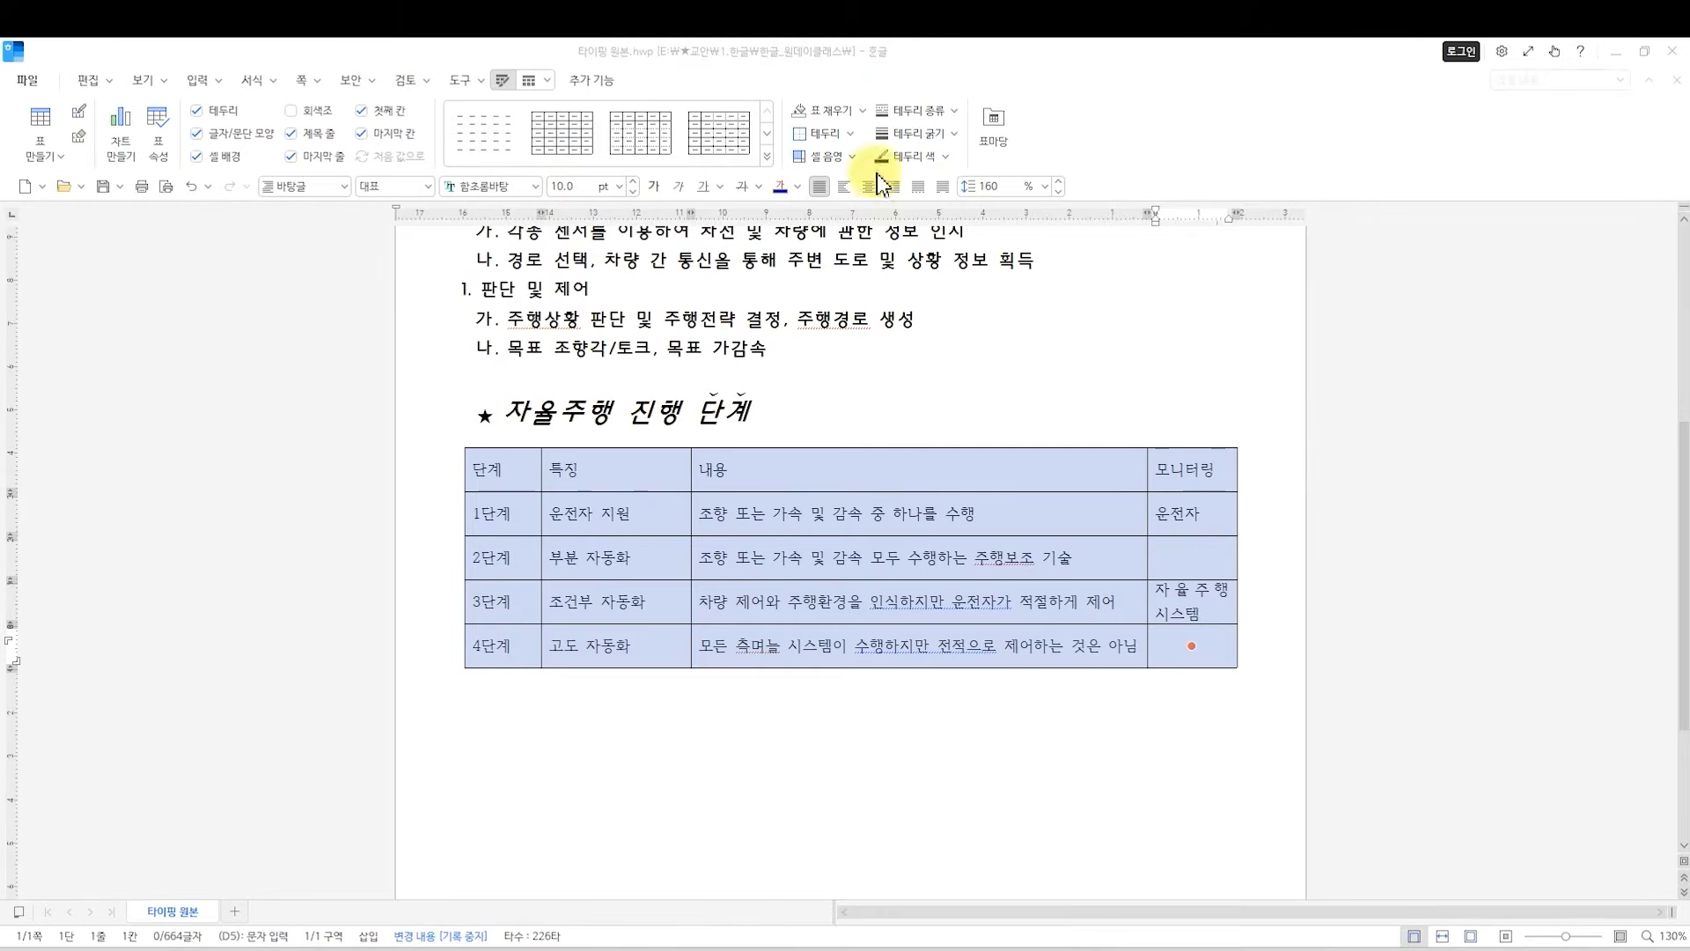
click(632, 182)
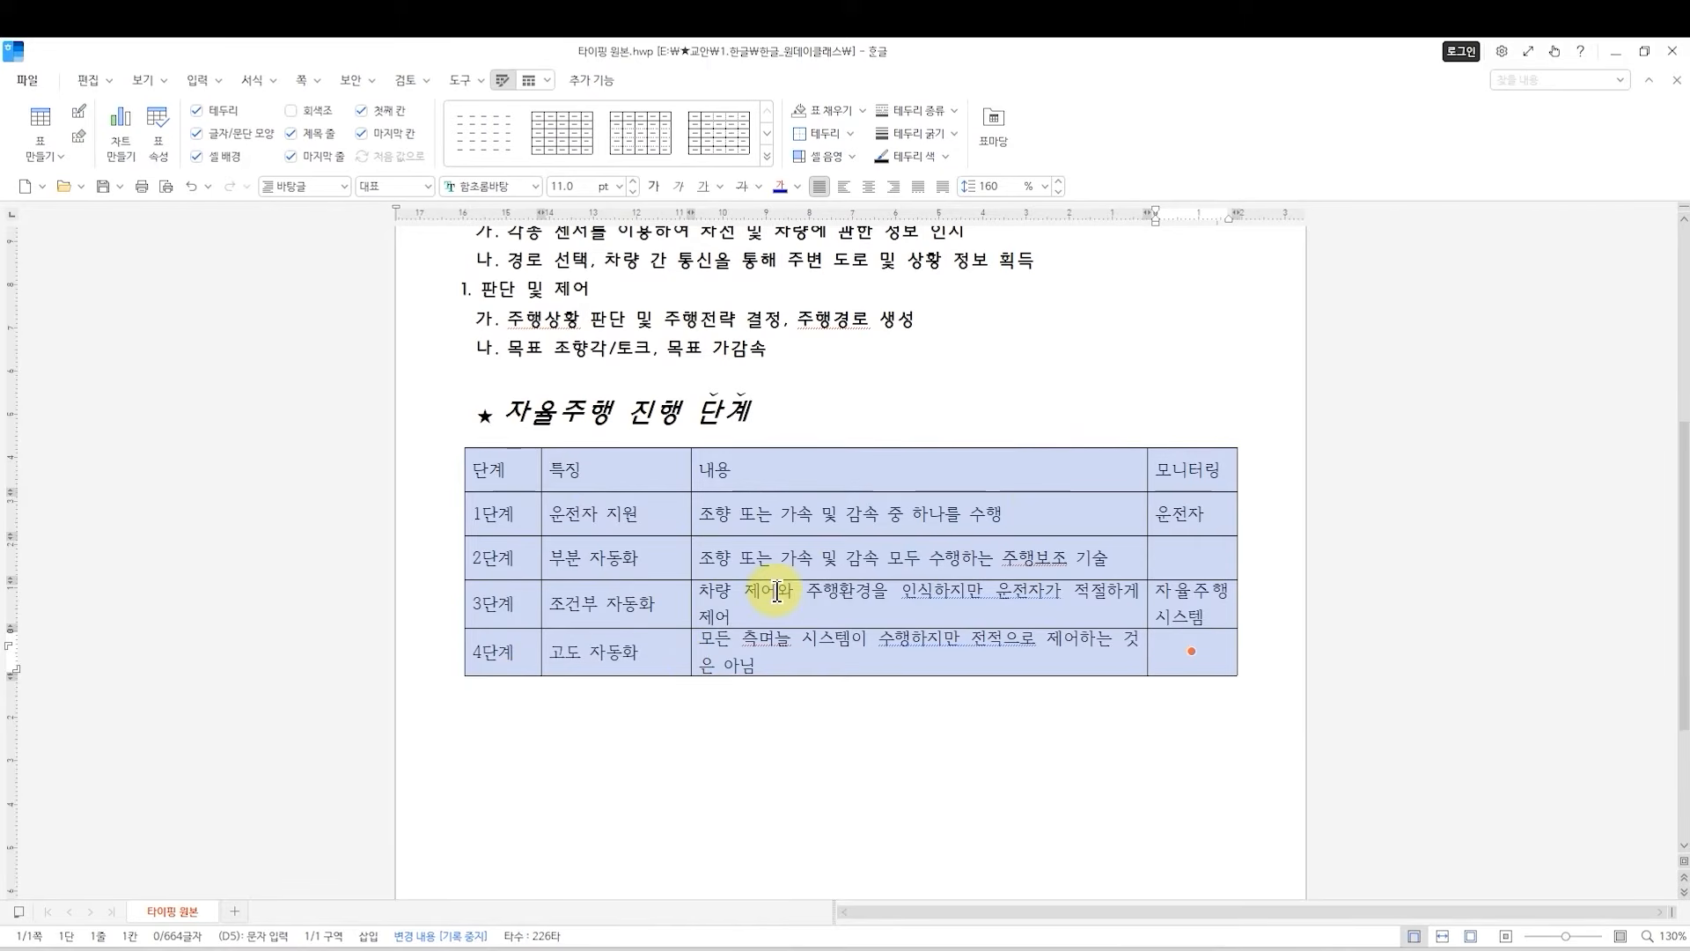
click(865, 186)
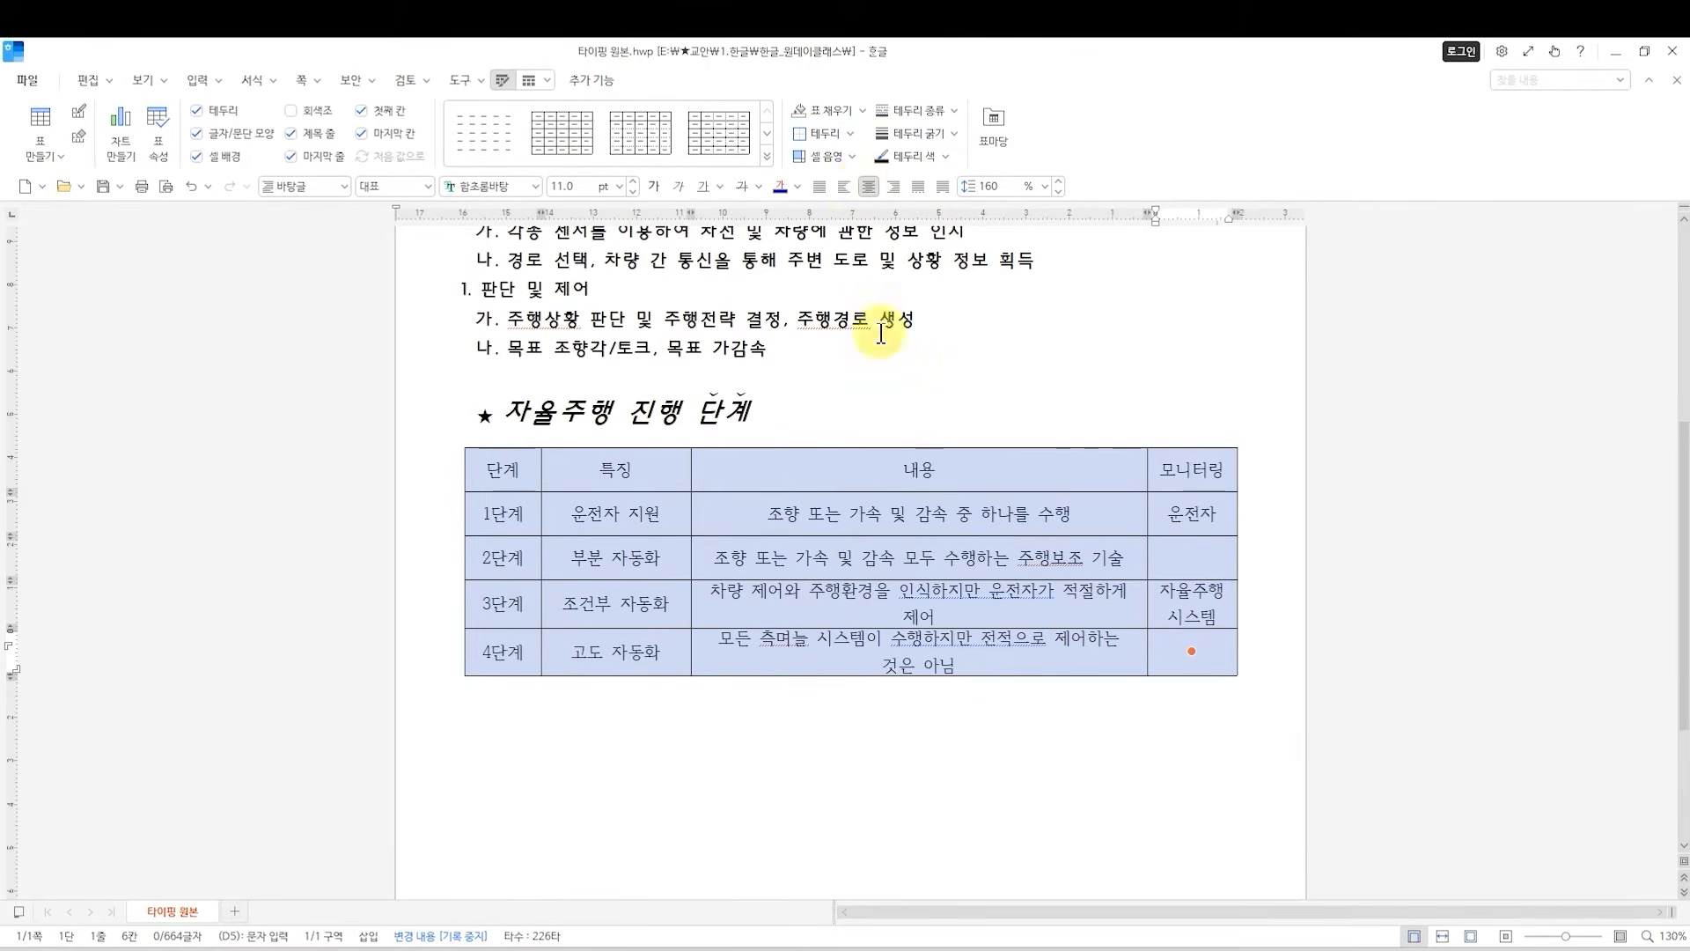
Correct the misspelled word 측며늘 to 측면 in the 4단계 description.
click(1056, 671)
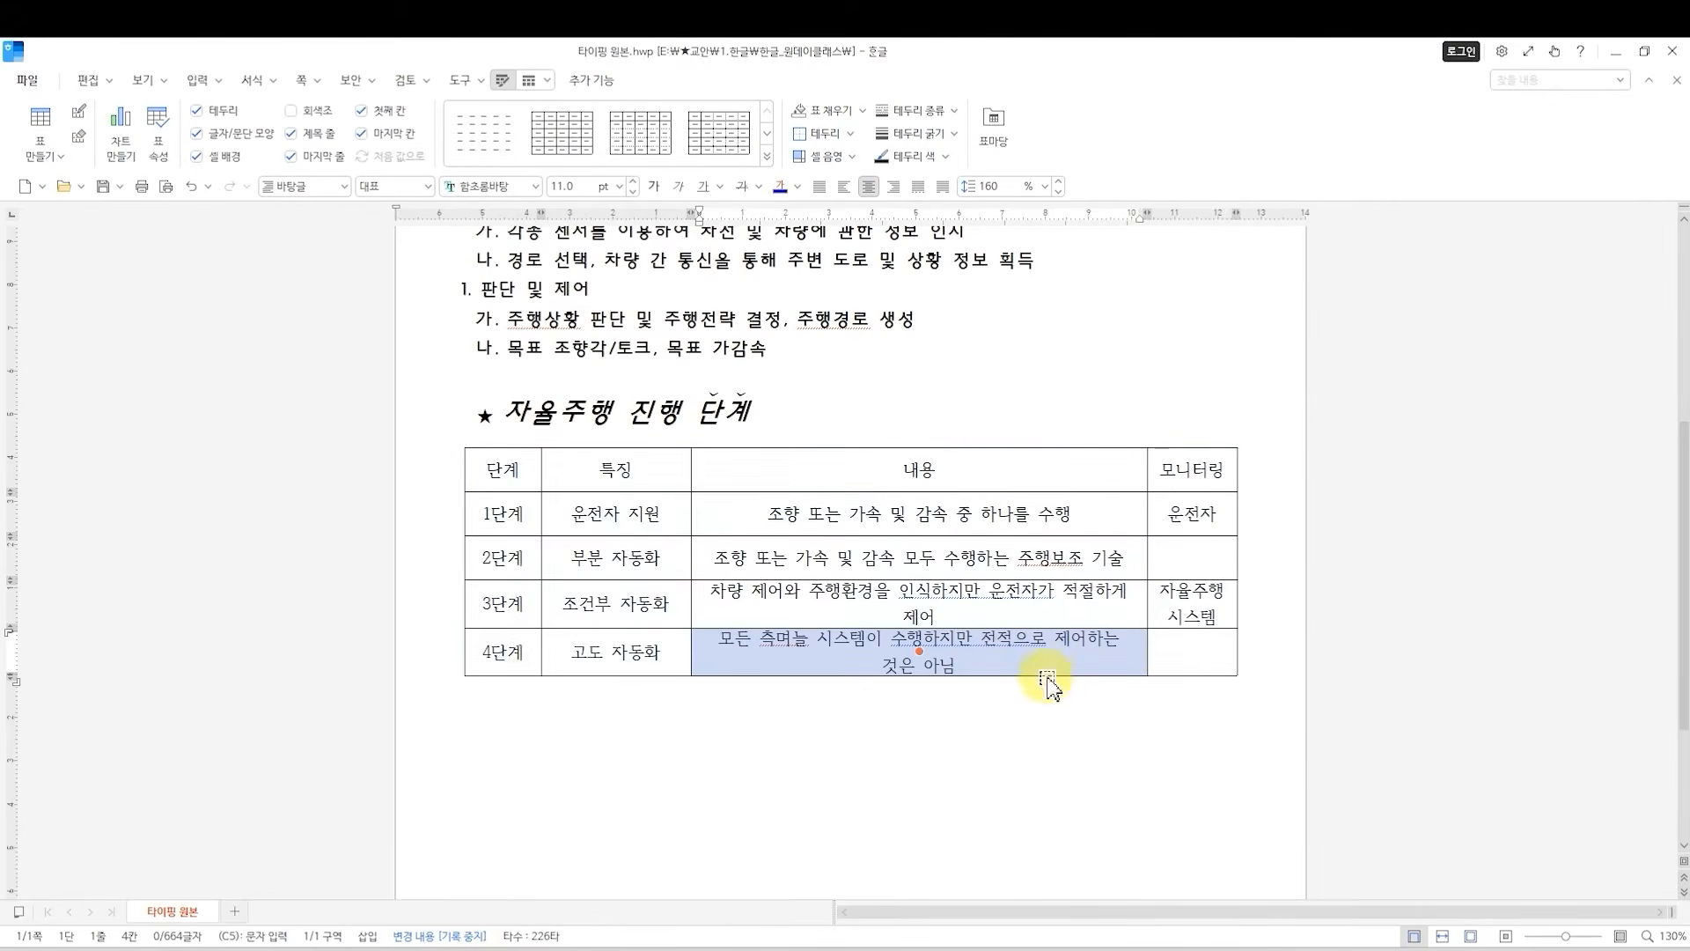
key(Escape)
click(808, 639)
key(BackSpace)
key(BackSpace)
text(면)
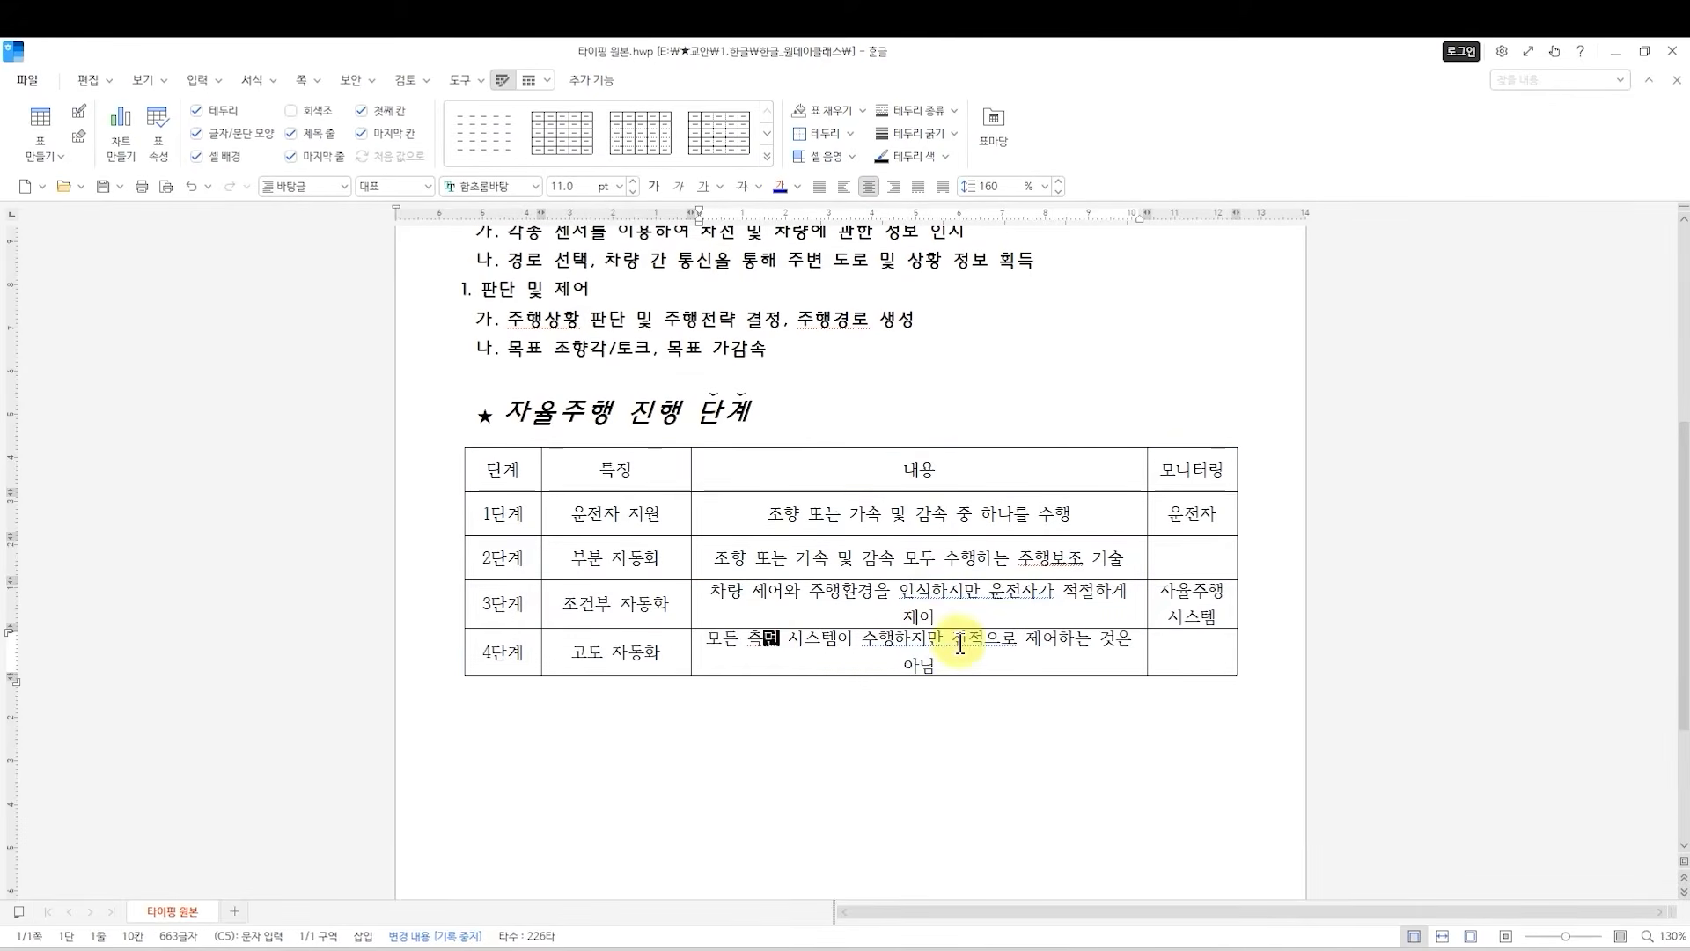
click(932, 662)
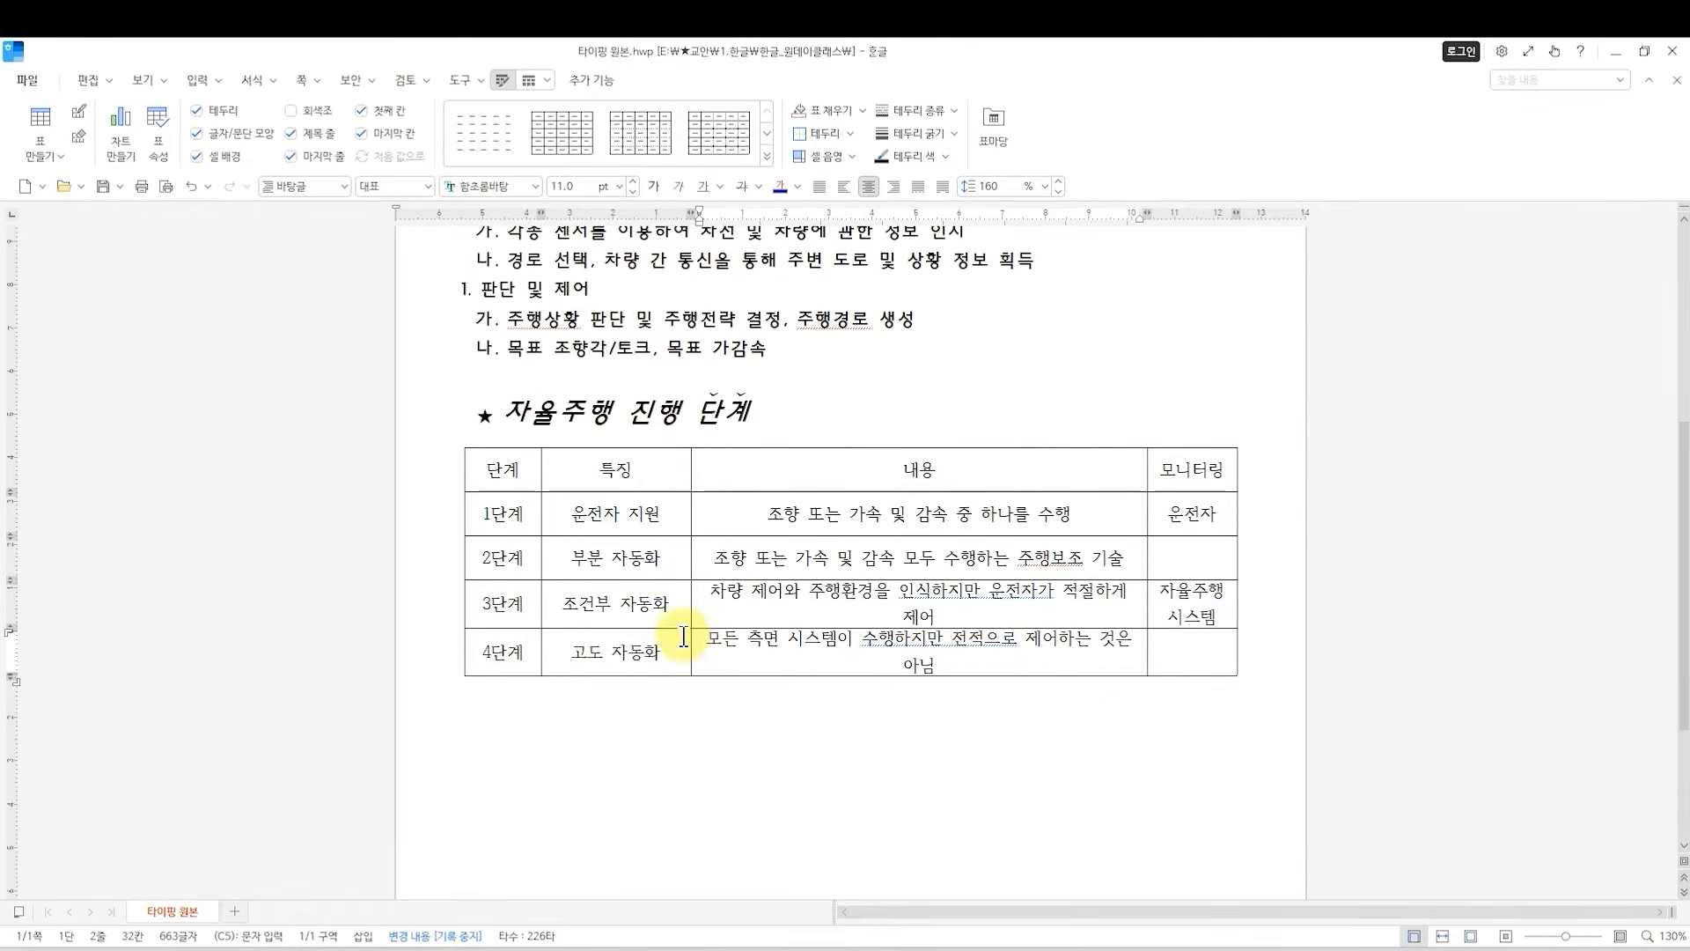
Widen the 내용 column slightly at its border with 특징, and set the 4단계 description's character spacing (자간) to -10%.
mouse_move(691, 599)
mouse_down()
mouse_move(667, 598)
mouse_move(690, 597)
mouse_up()
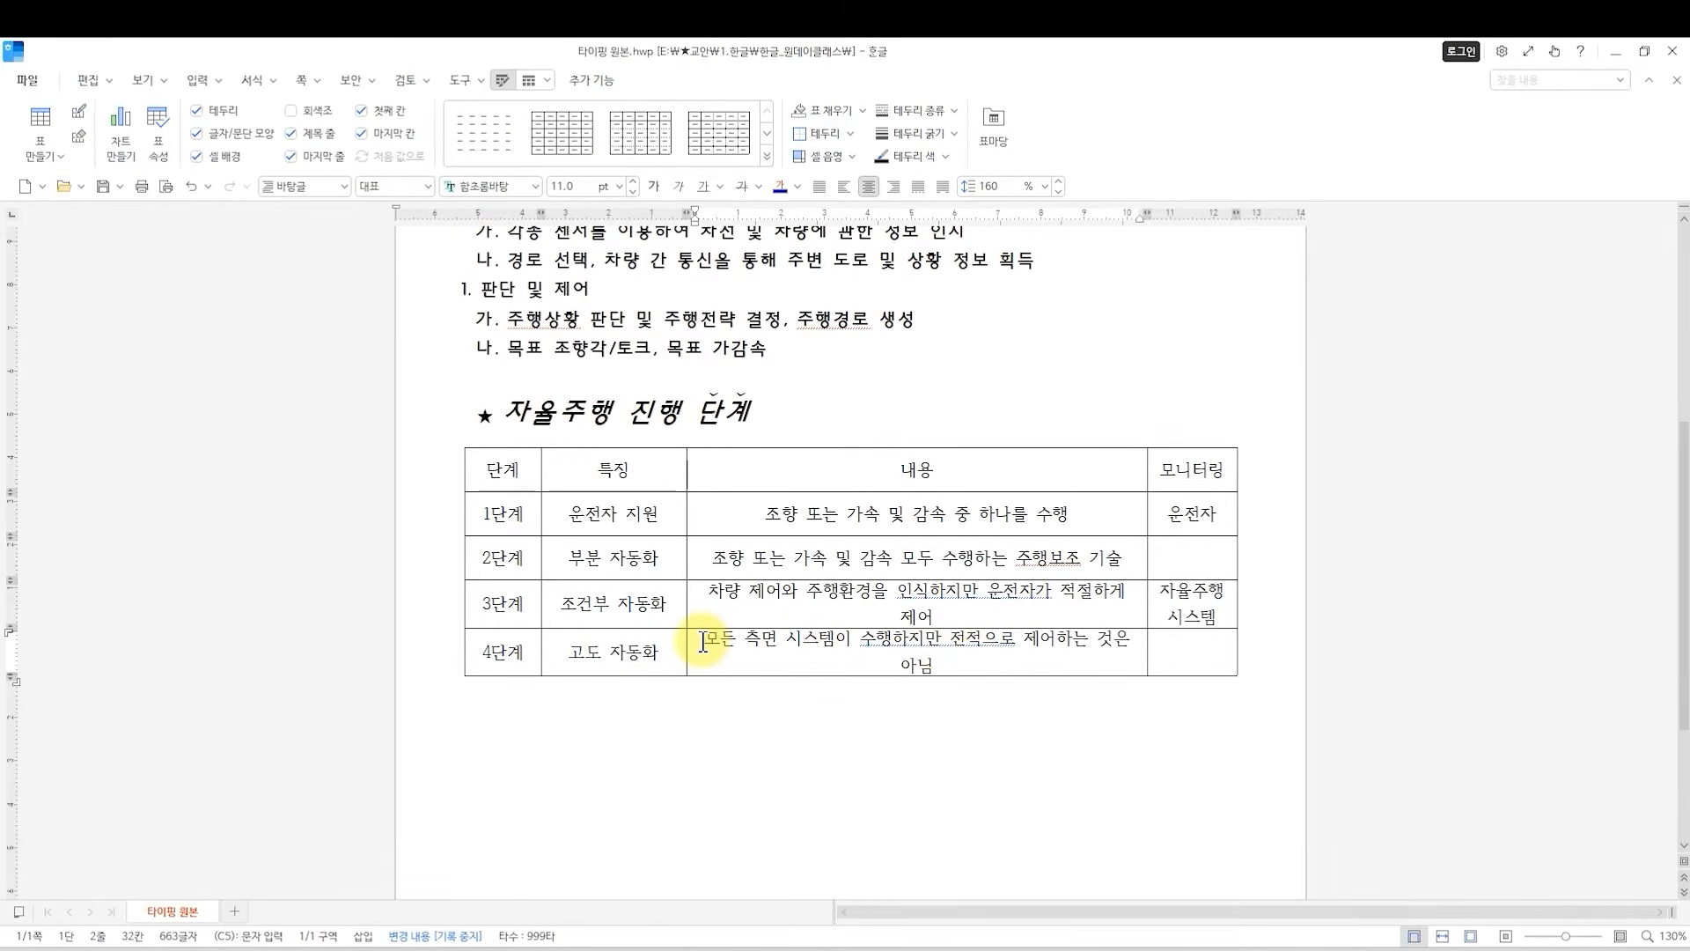
drag(700, 641, 929, 673)
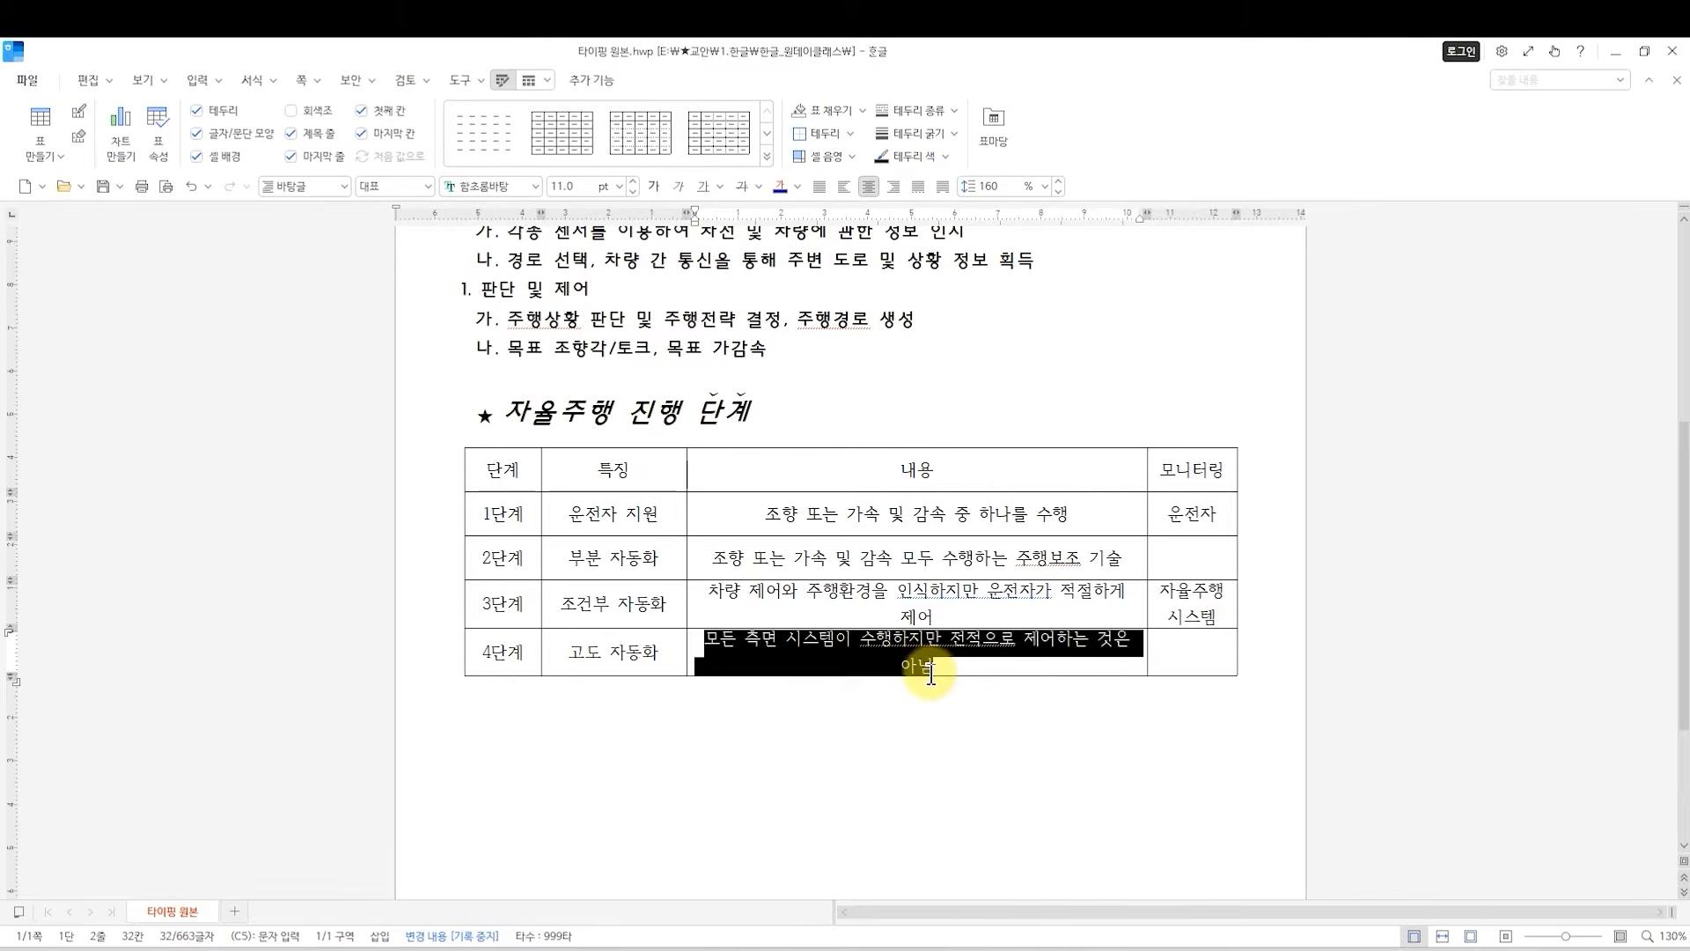
right_click(840, 668)
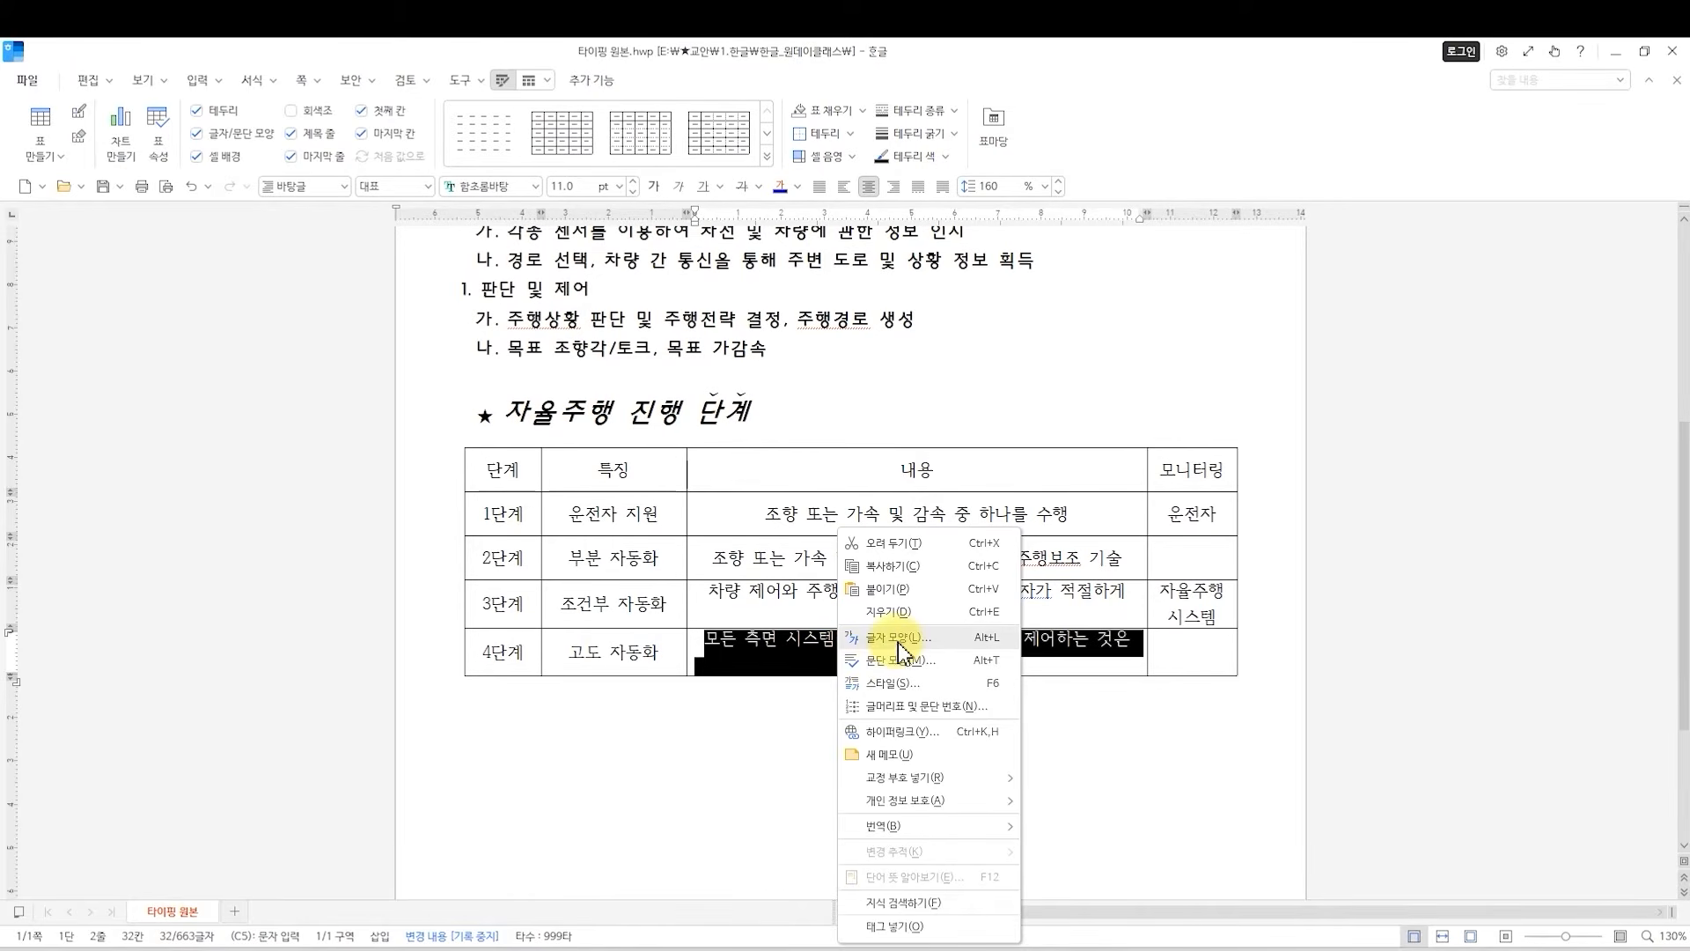
click(898, 639)
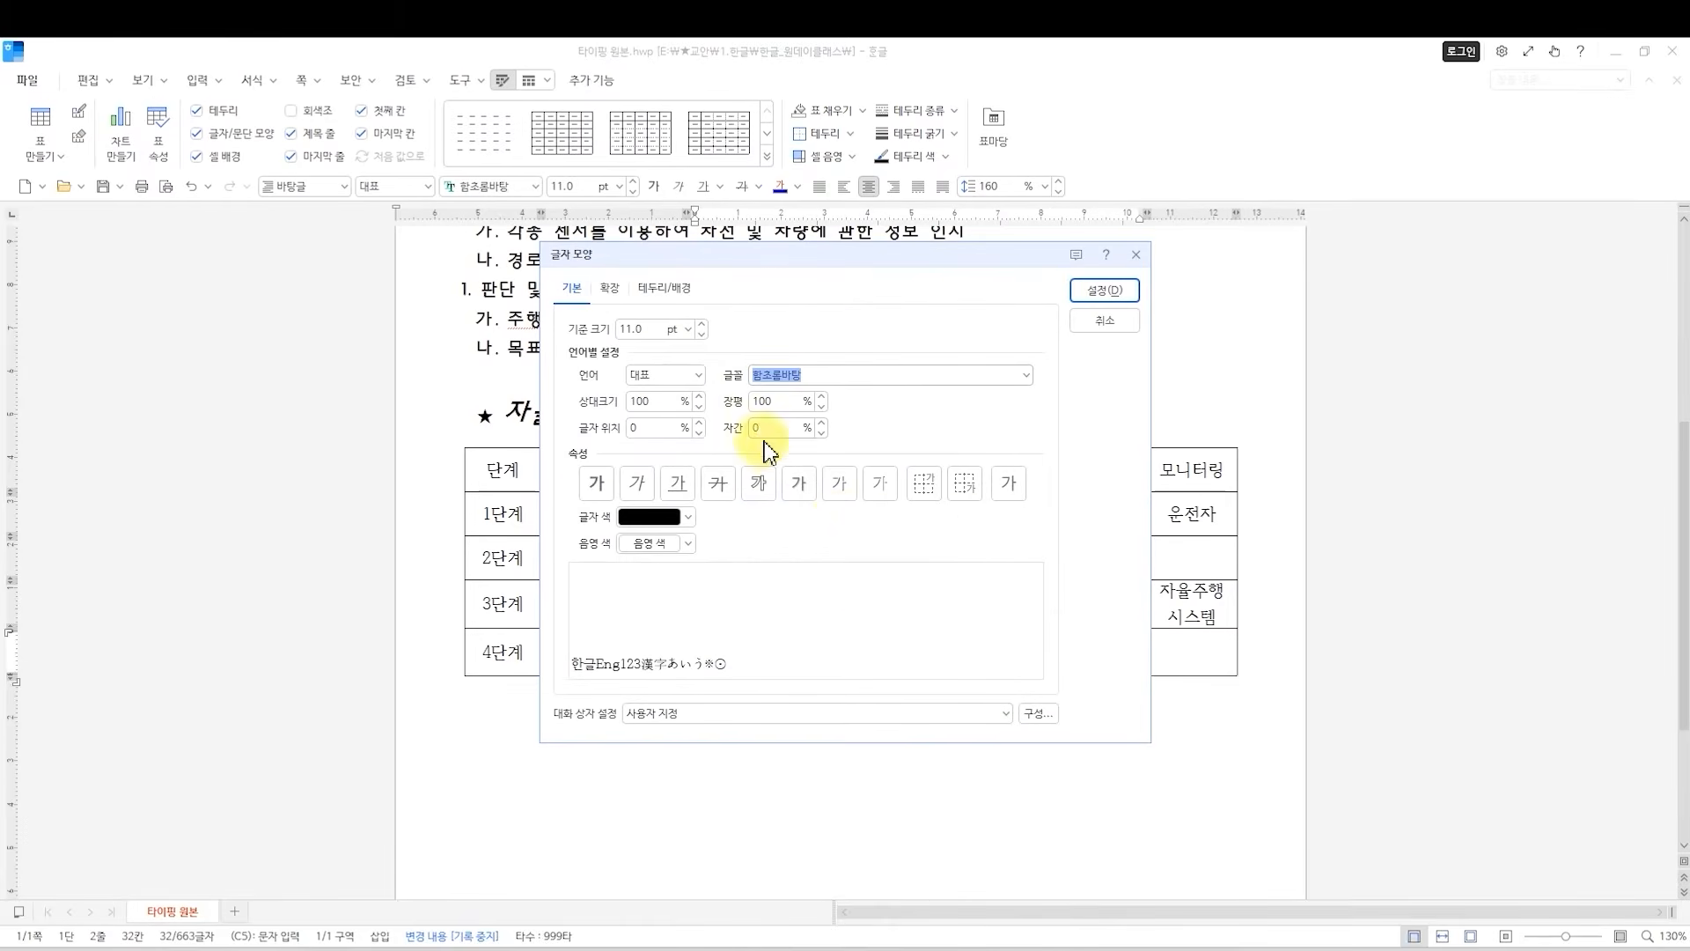
click(821, 433)
click(821, 434)
click(821, 434)
click(821, 434)
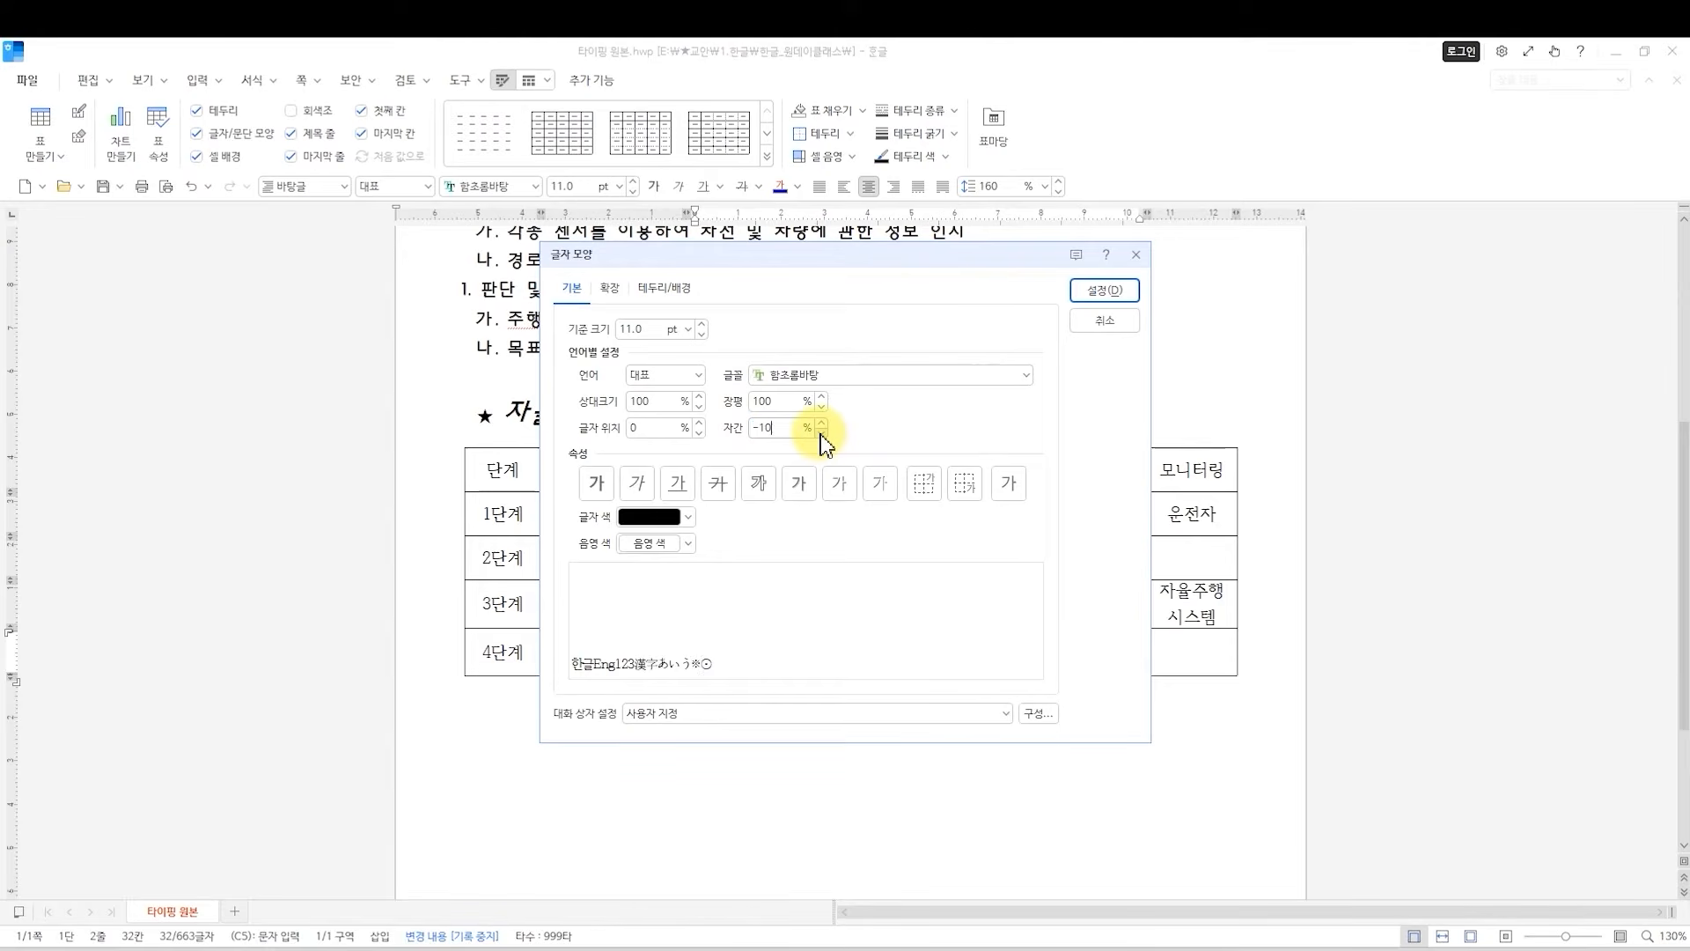
click(1093, 294)
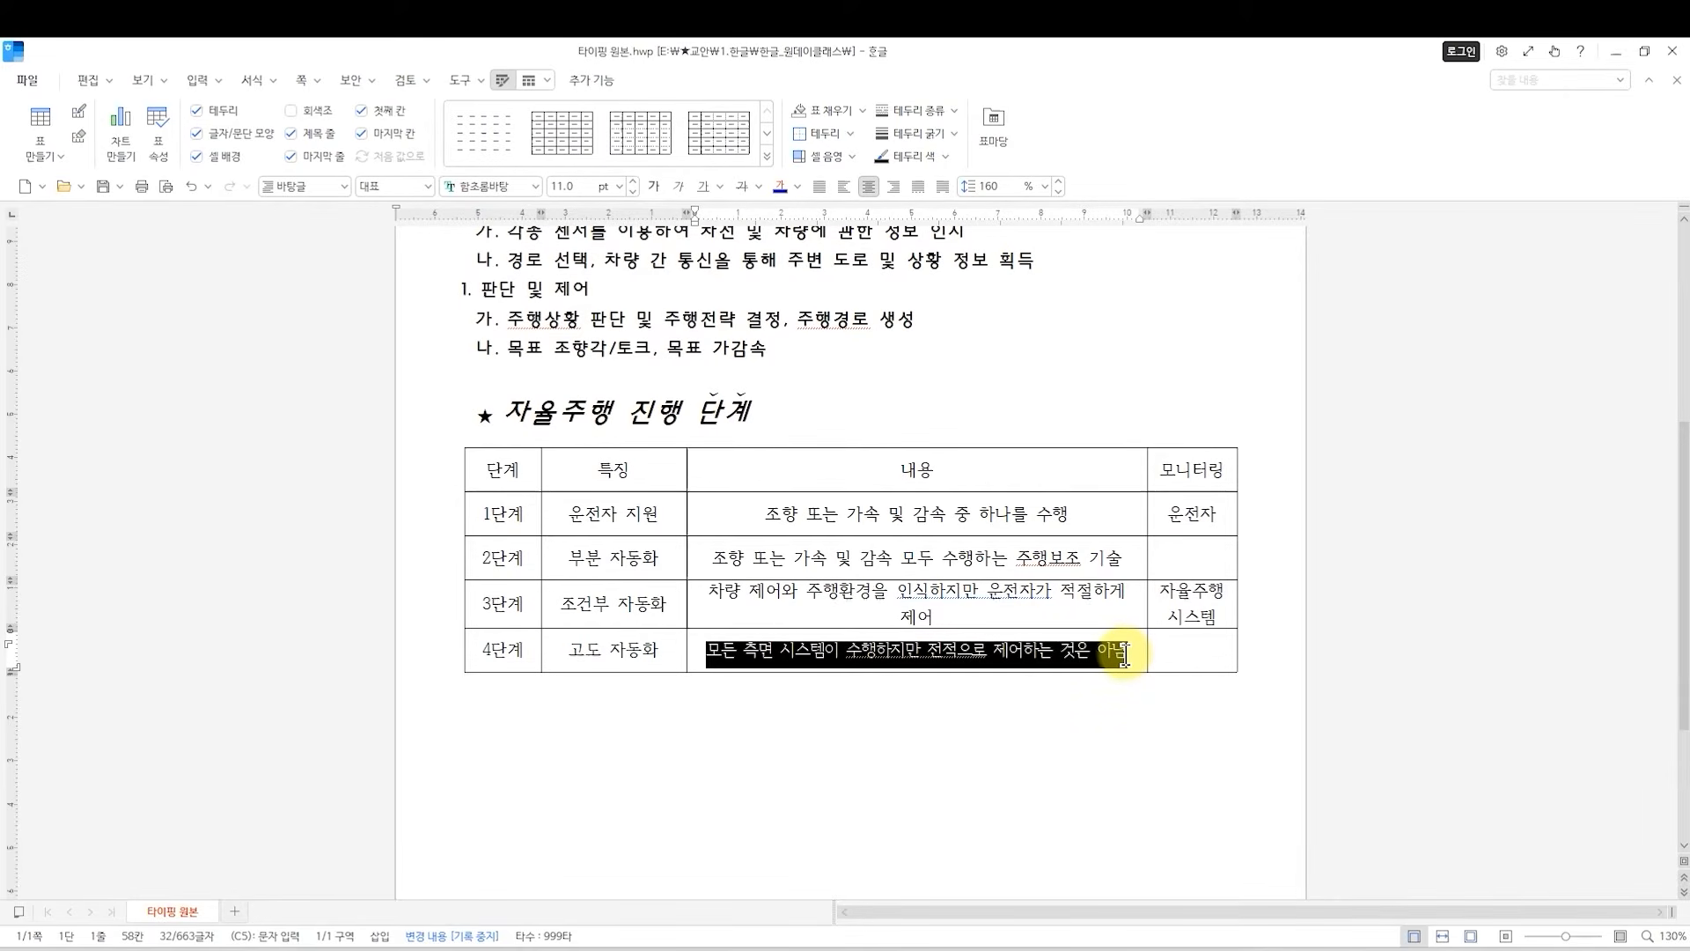
Select the 3단계 description text and tighten its character spacing repeatedly, past the point where it fits on one line.
click(957, 607)
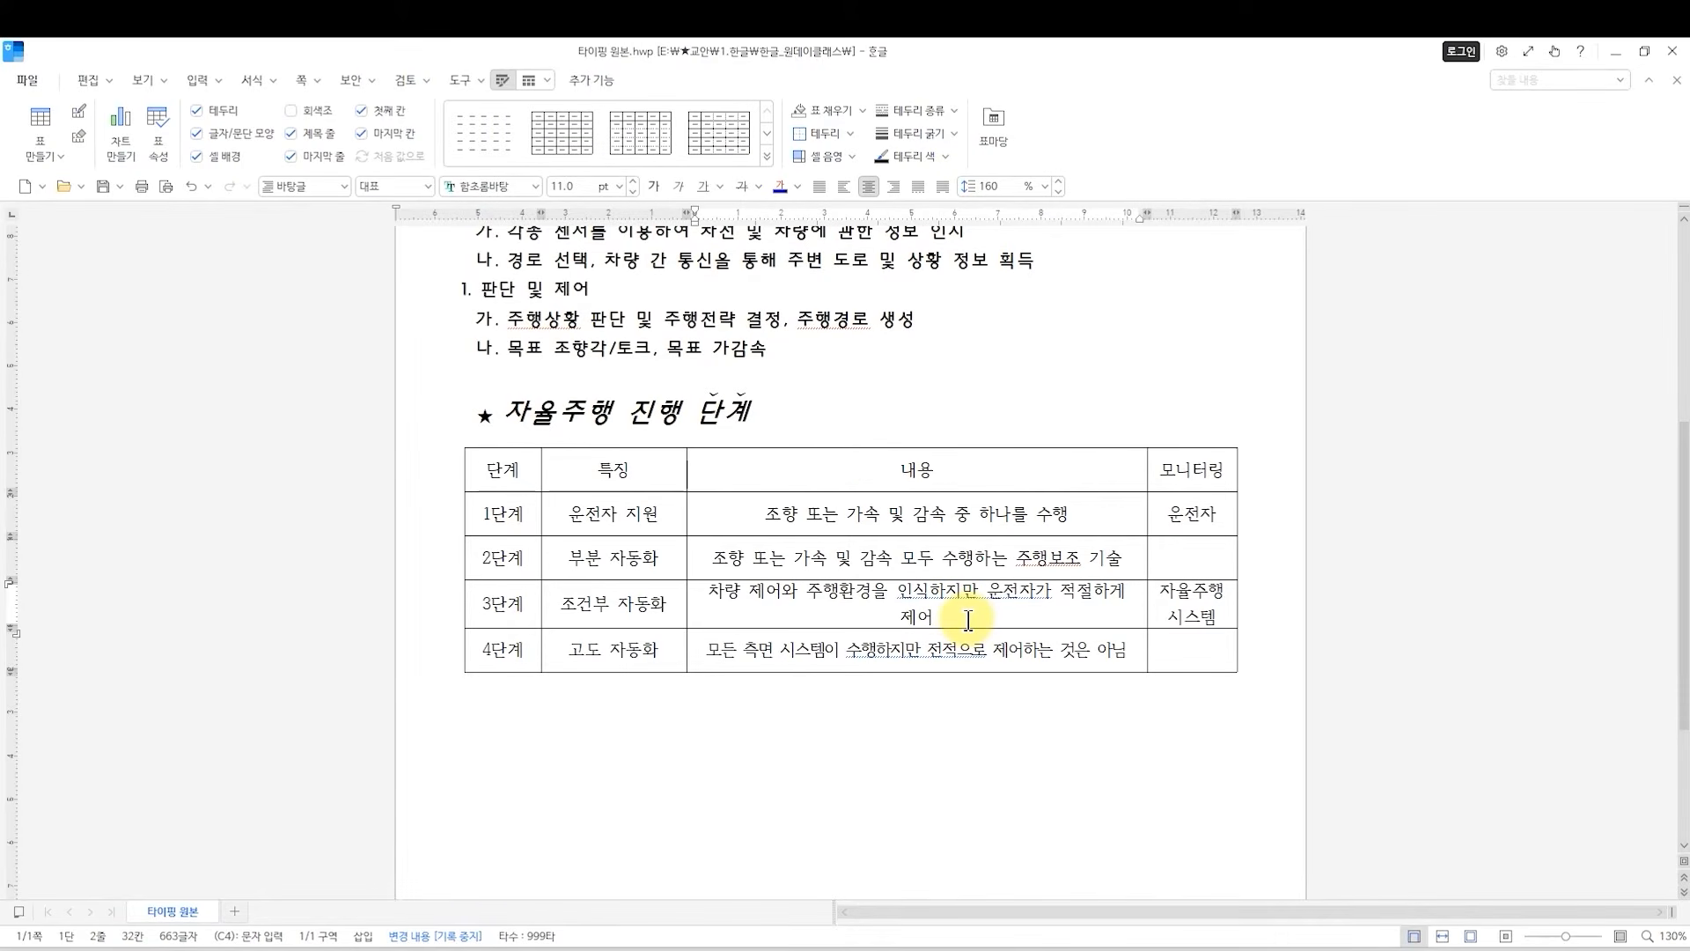
click(968, 620)
drag(708, 591, 942, 627)
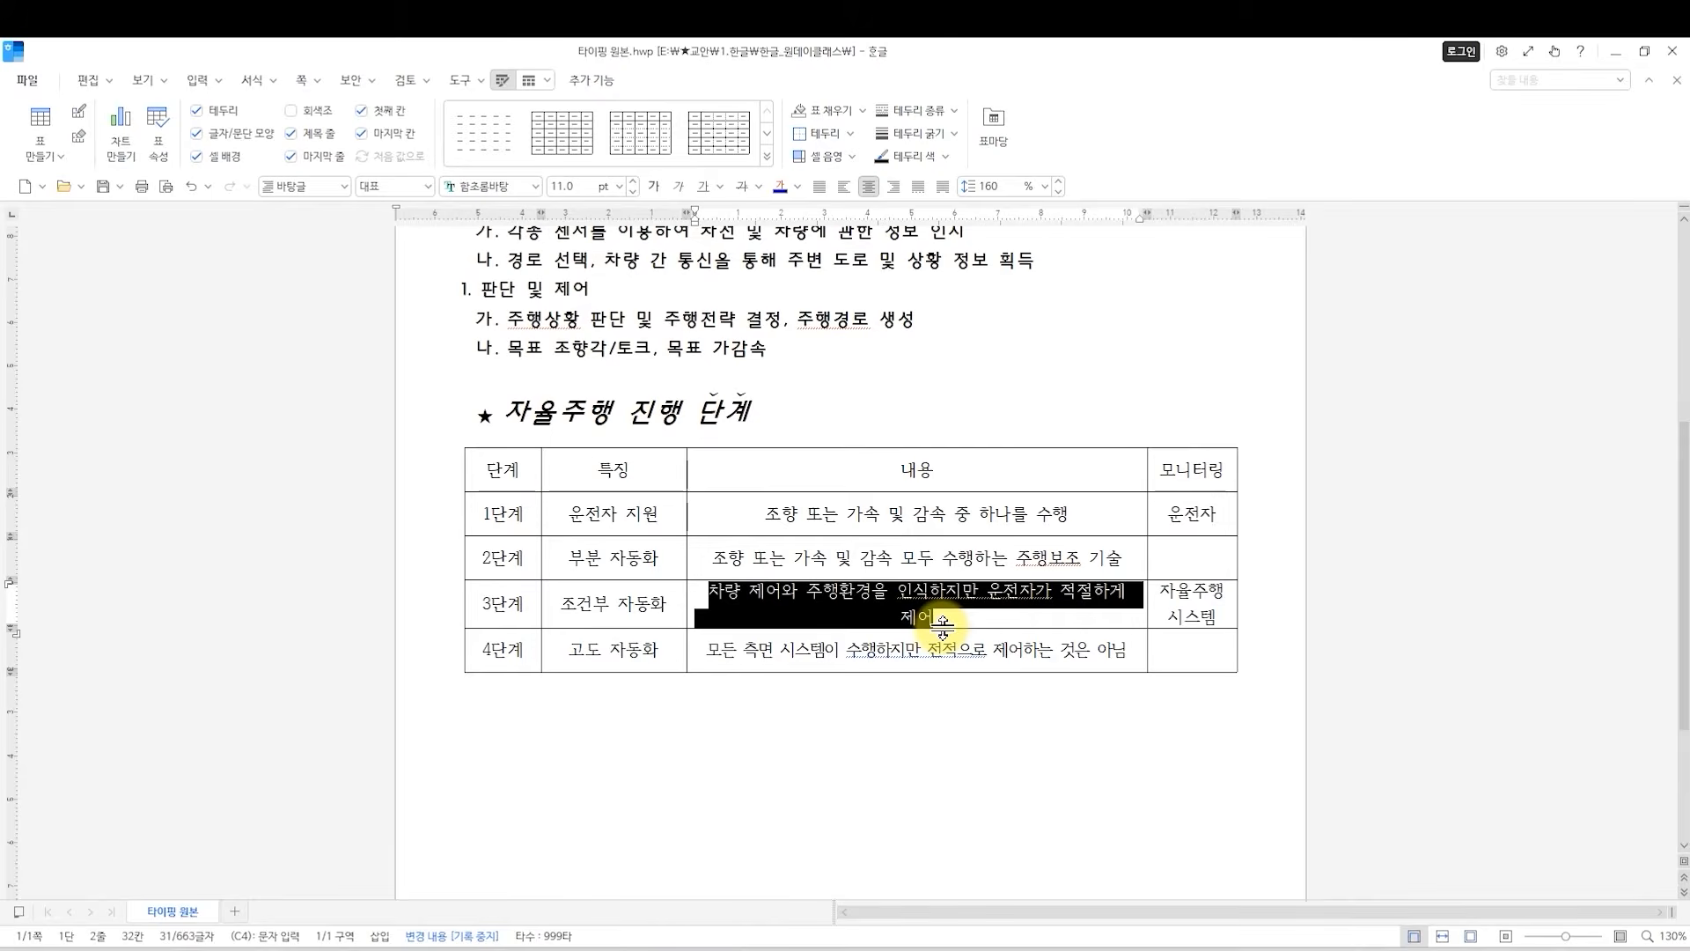
key(ctrl+z)
drag(940, 622, 716, 591)
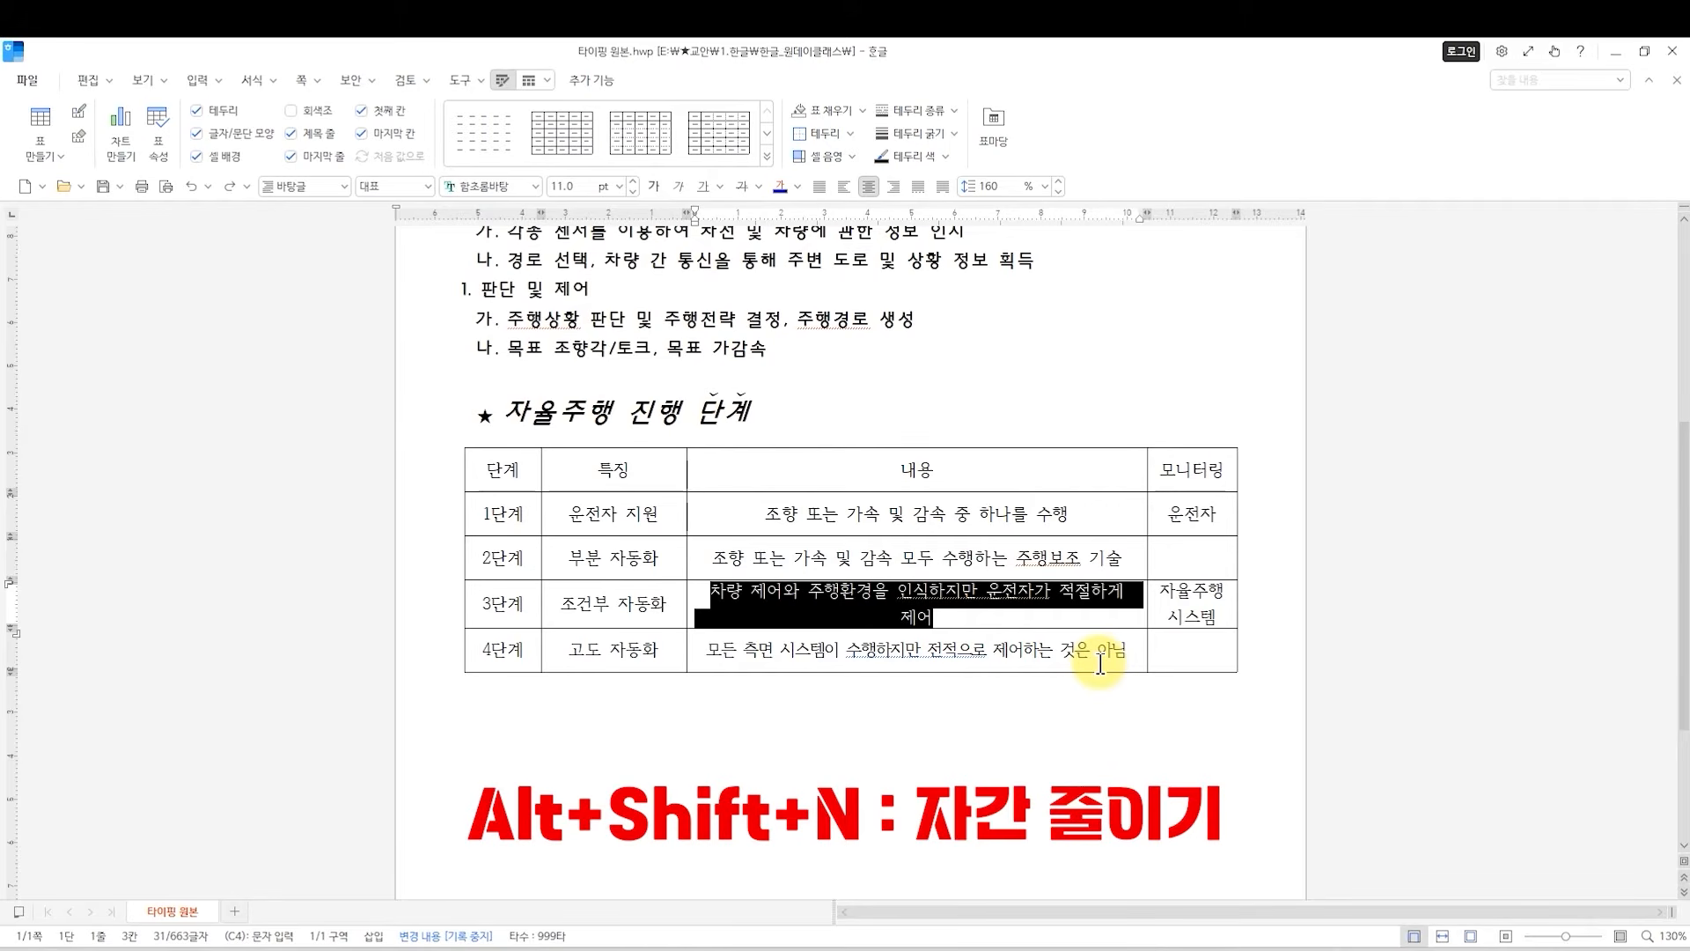
key(alt+shift+n)
key(alt+shift+n)
key(alt+shift+n)
key(alt+shift+n)
key(alt+shift+n)
key(alt+shift+n)
key(alt+shift+n)
key(alt+shift+n)
key(alt+shift+n)
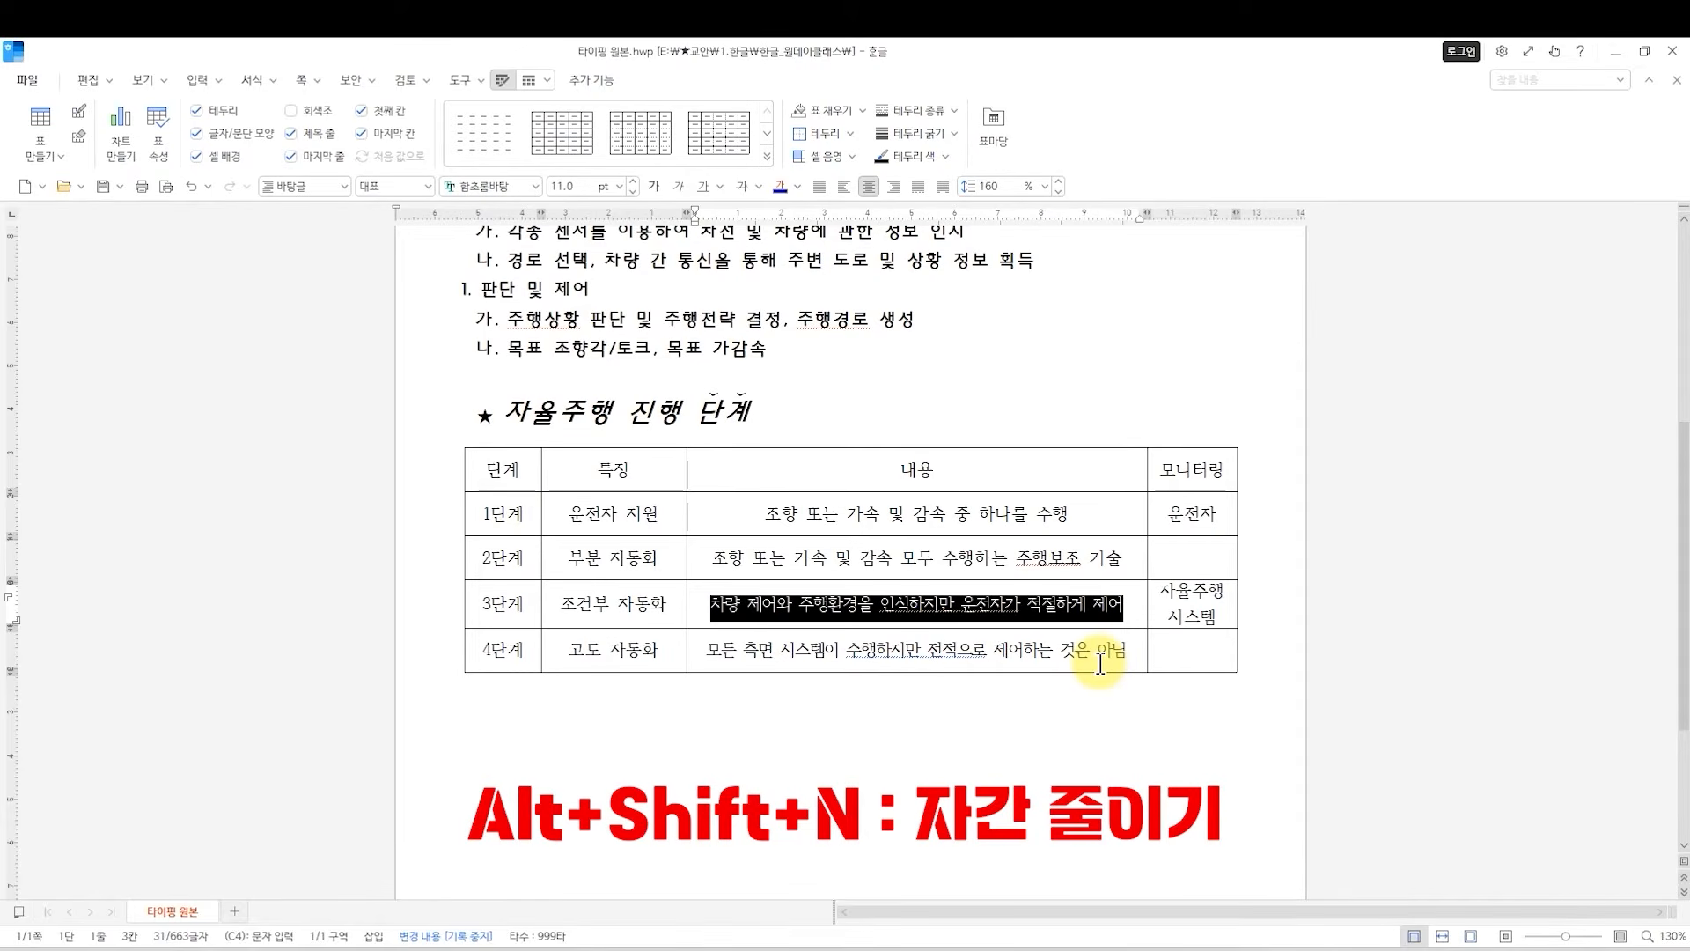
key(alt+shift+n)
key(alt+shift+n)
key(alt+shift+n)
key(alt+shift+n)
key(alt+shift+n)
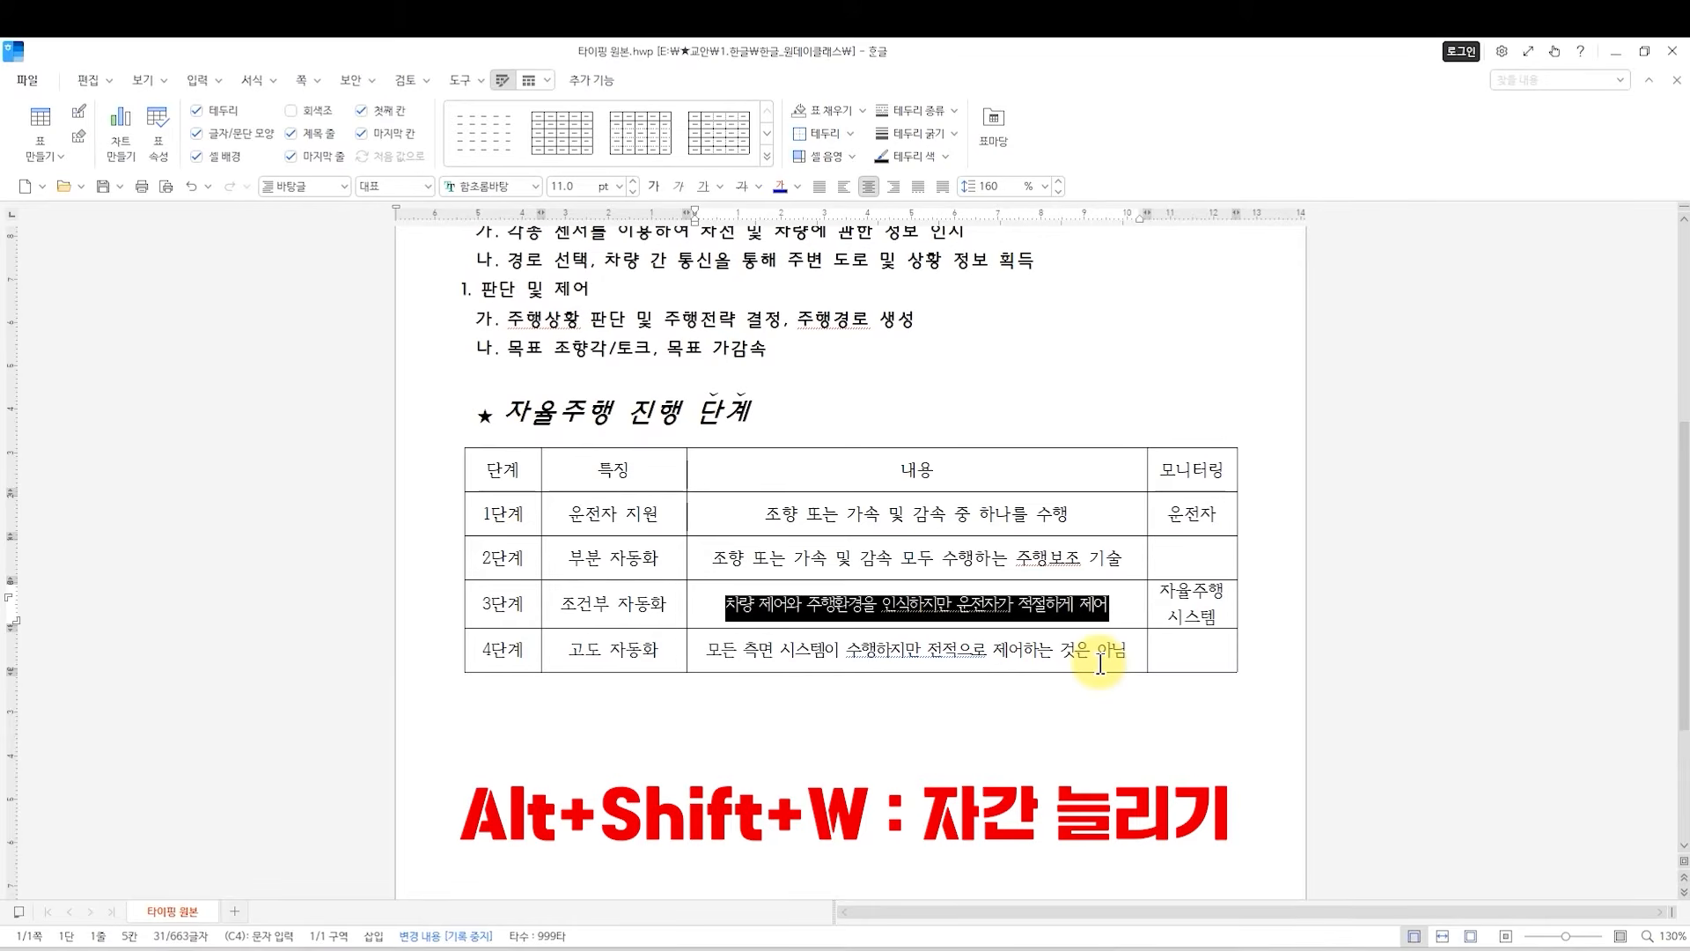
Loosen the character spacing of the selected 3단계 description until it nearly fills its single line.
key(alt+shift+w)
key(alt+shift+w)
key(alt+shift+w)
key(alt+shift+w)
key(alt+shift+w)
key(alt+shift+w)
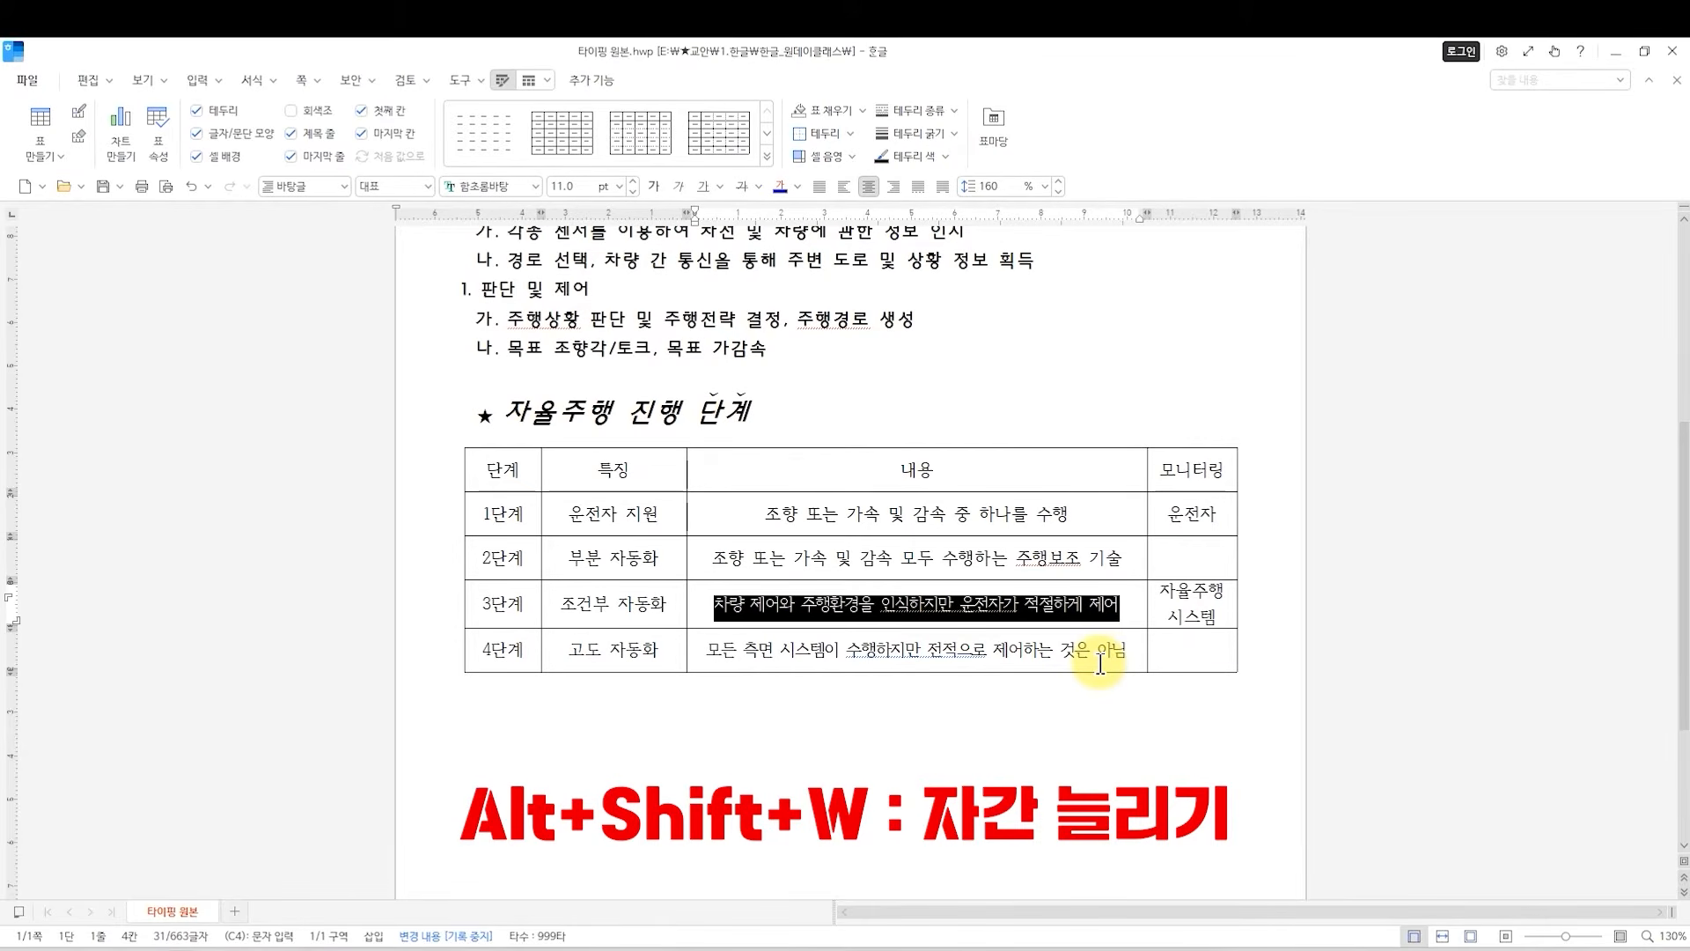
key(alt+shift+w)
key(alt+shift+w)
key(alt+shift+w)
key(alt+shift+w)
key(alt+shift+w)
key(alt+shift+w)
key(alt+shift+w)
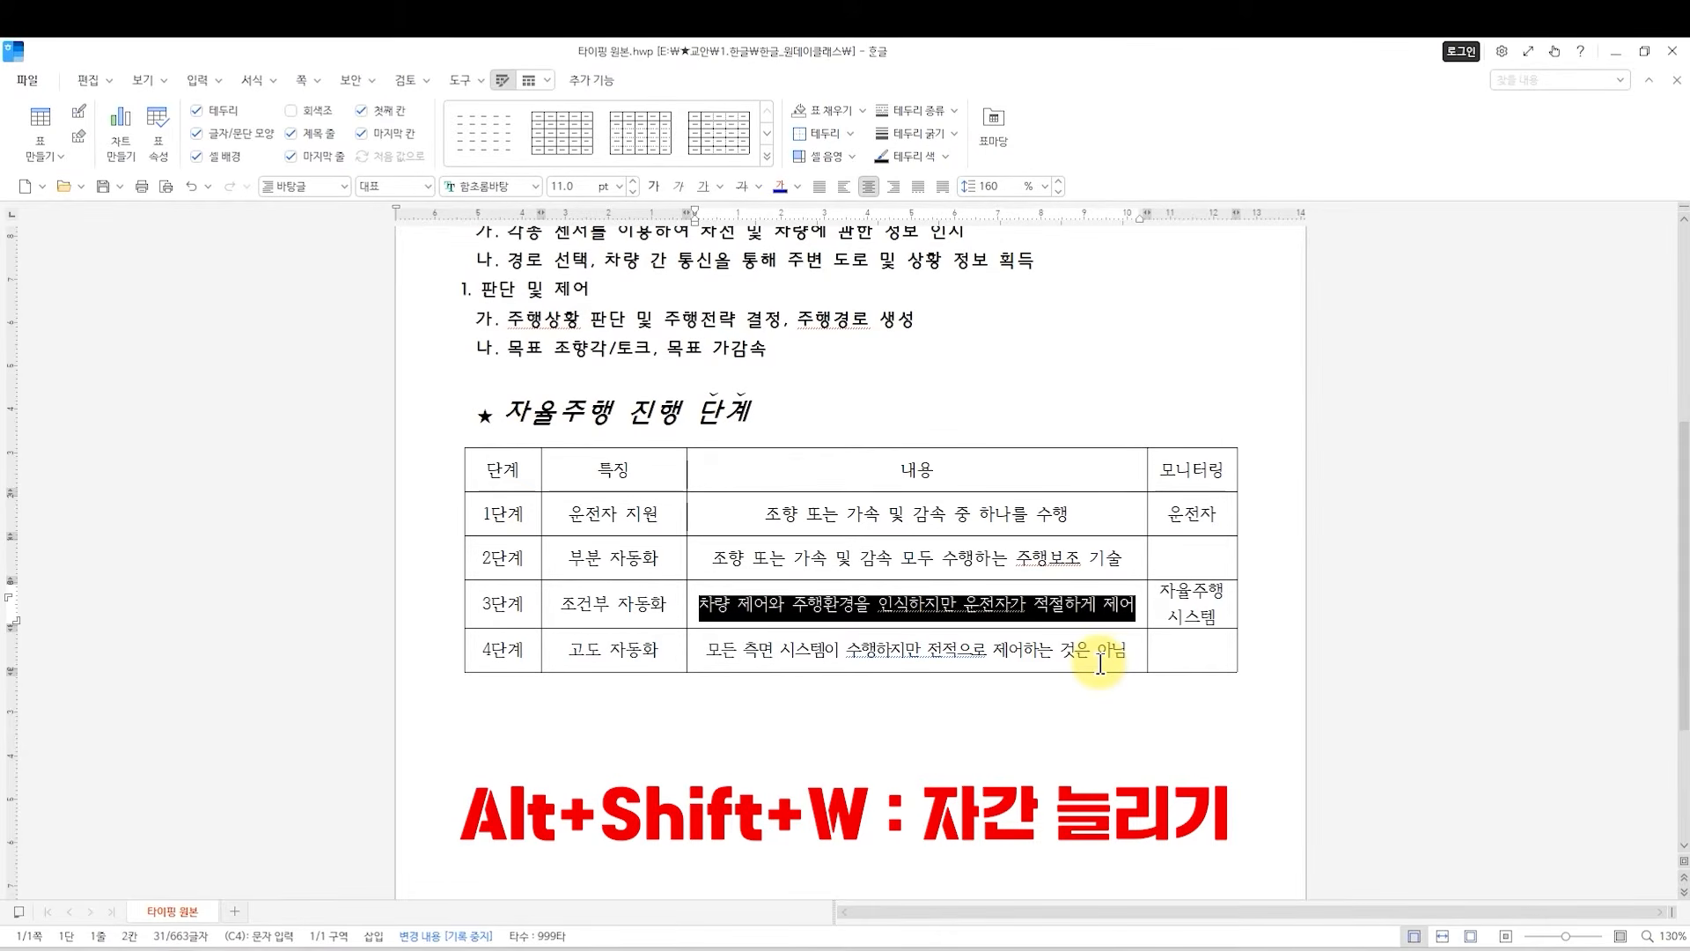
Fine-tune the selected 3단계 description's character spacing, alternately tightening and loosening it, so the text fits on one line in the 내용 column.
key(alt+shift+n)
key(alt+shift+n)
key(alt+shift+n)
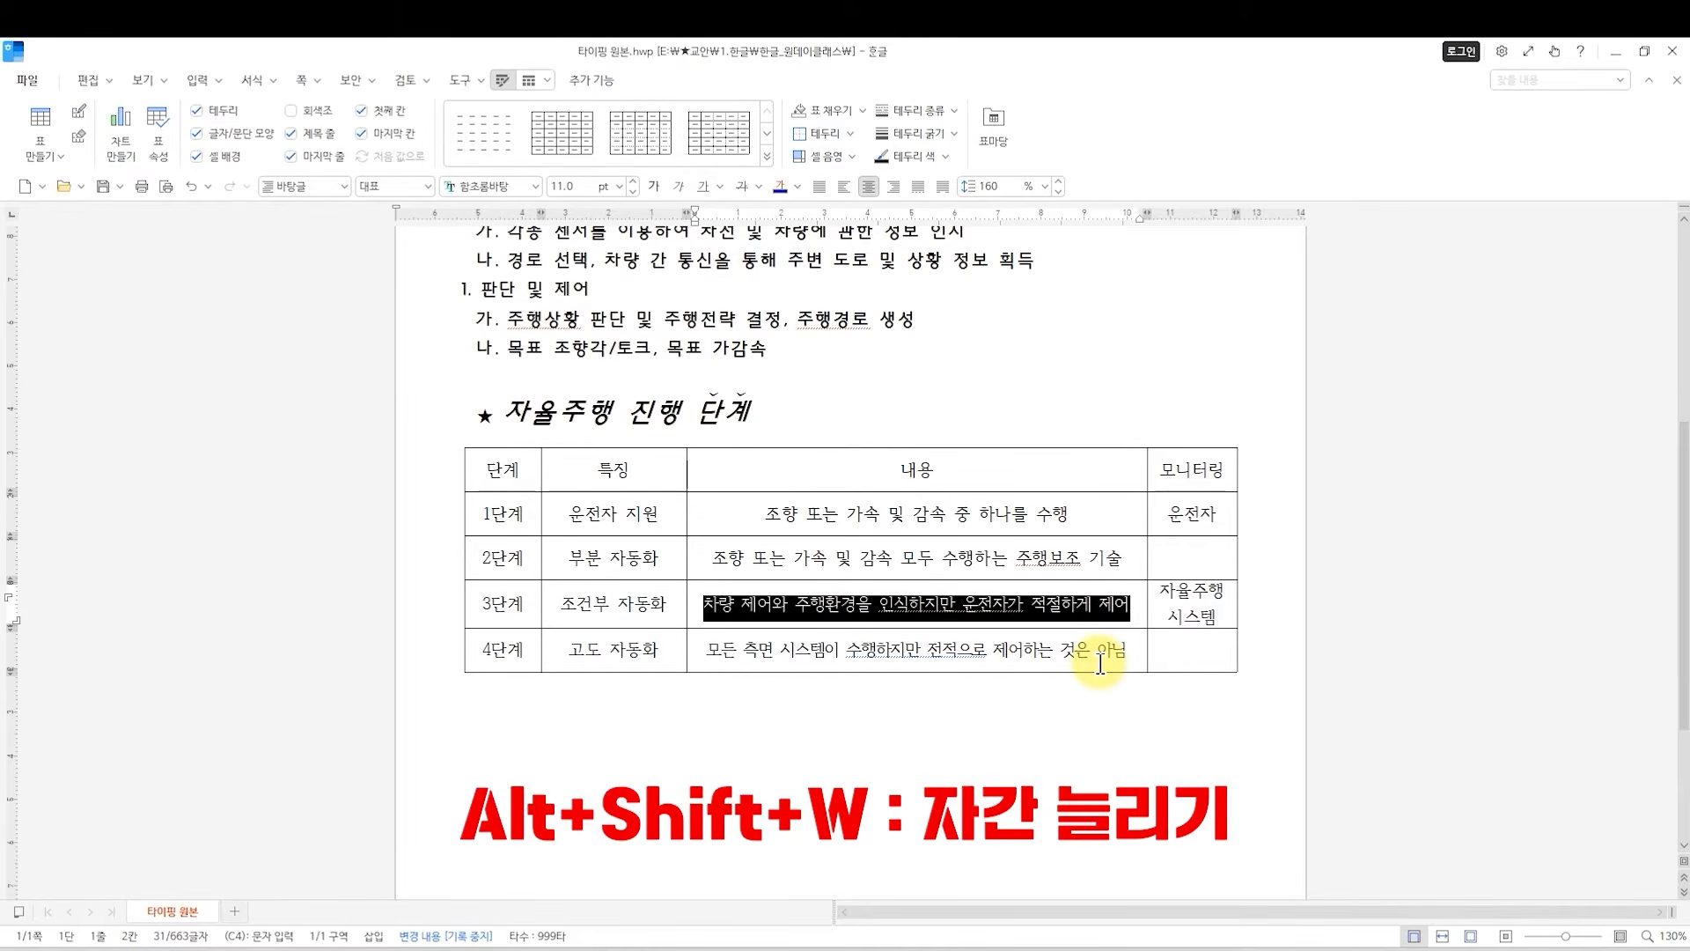
key(alt+shift+w)
key(alt+shift+w)
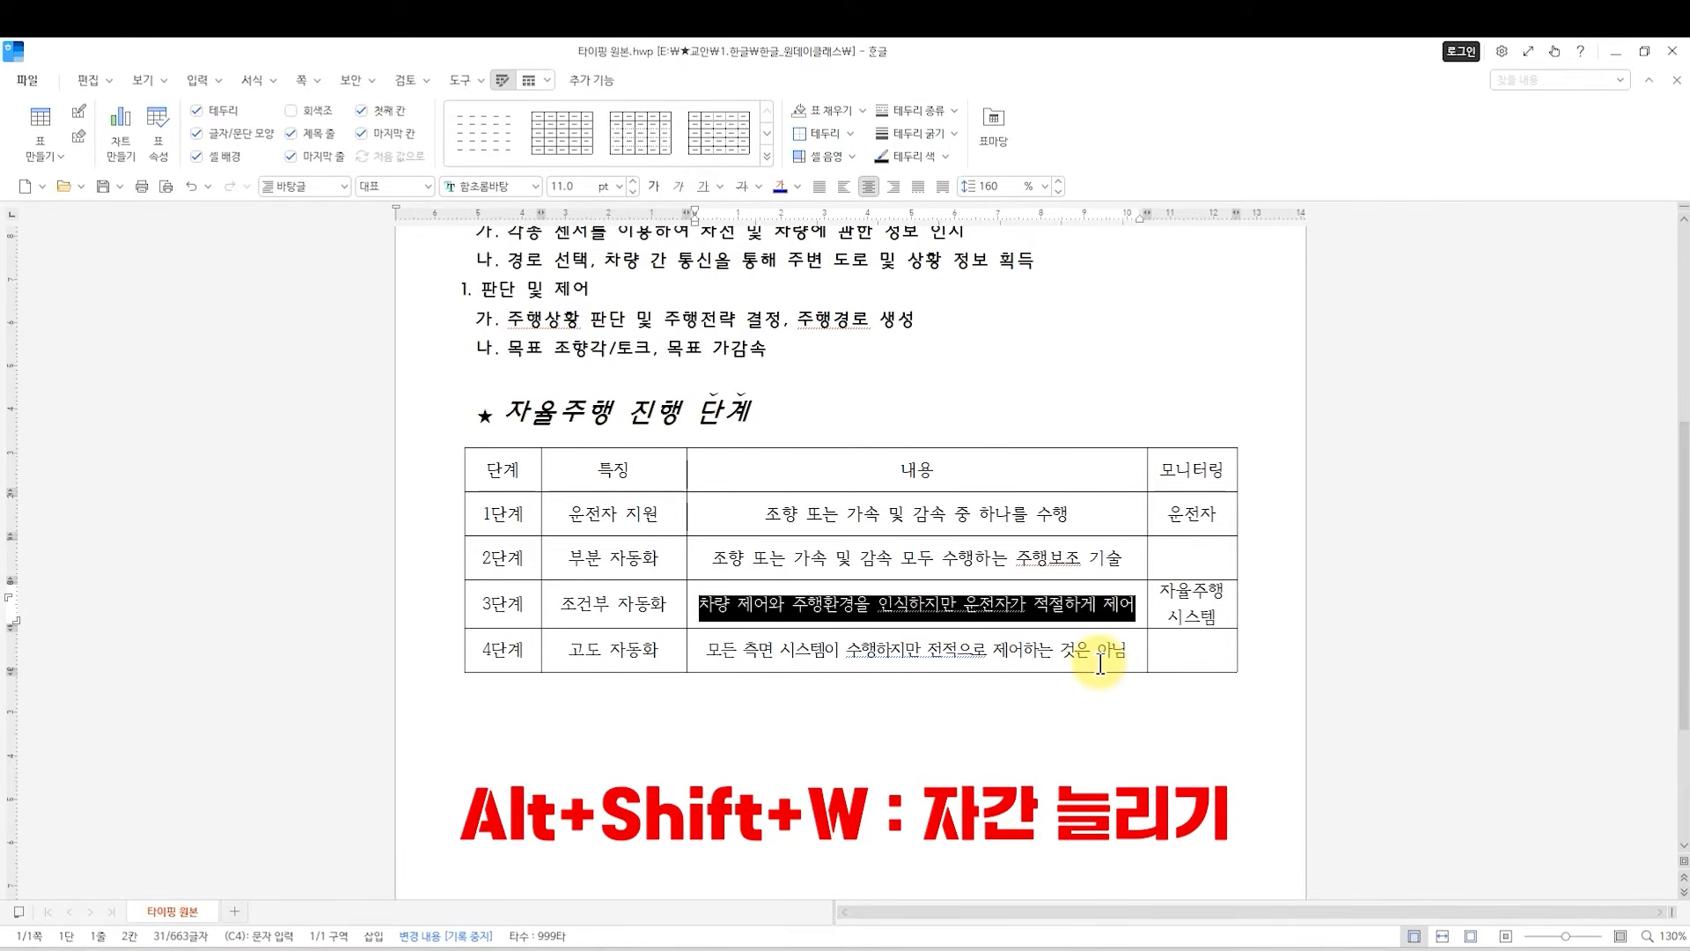
key(alt+shift+w)
key(alt+shift+n)
key(alt+shift+n)
click(1124, 561)
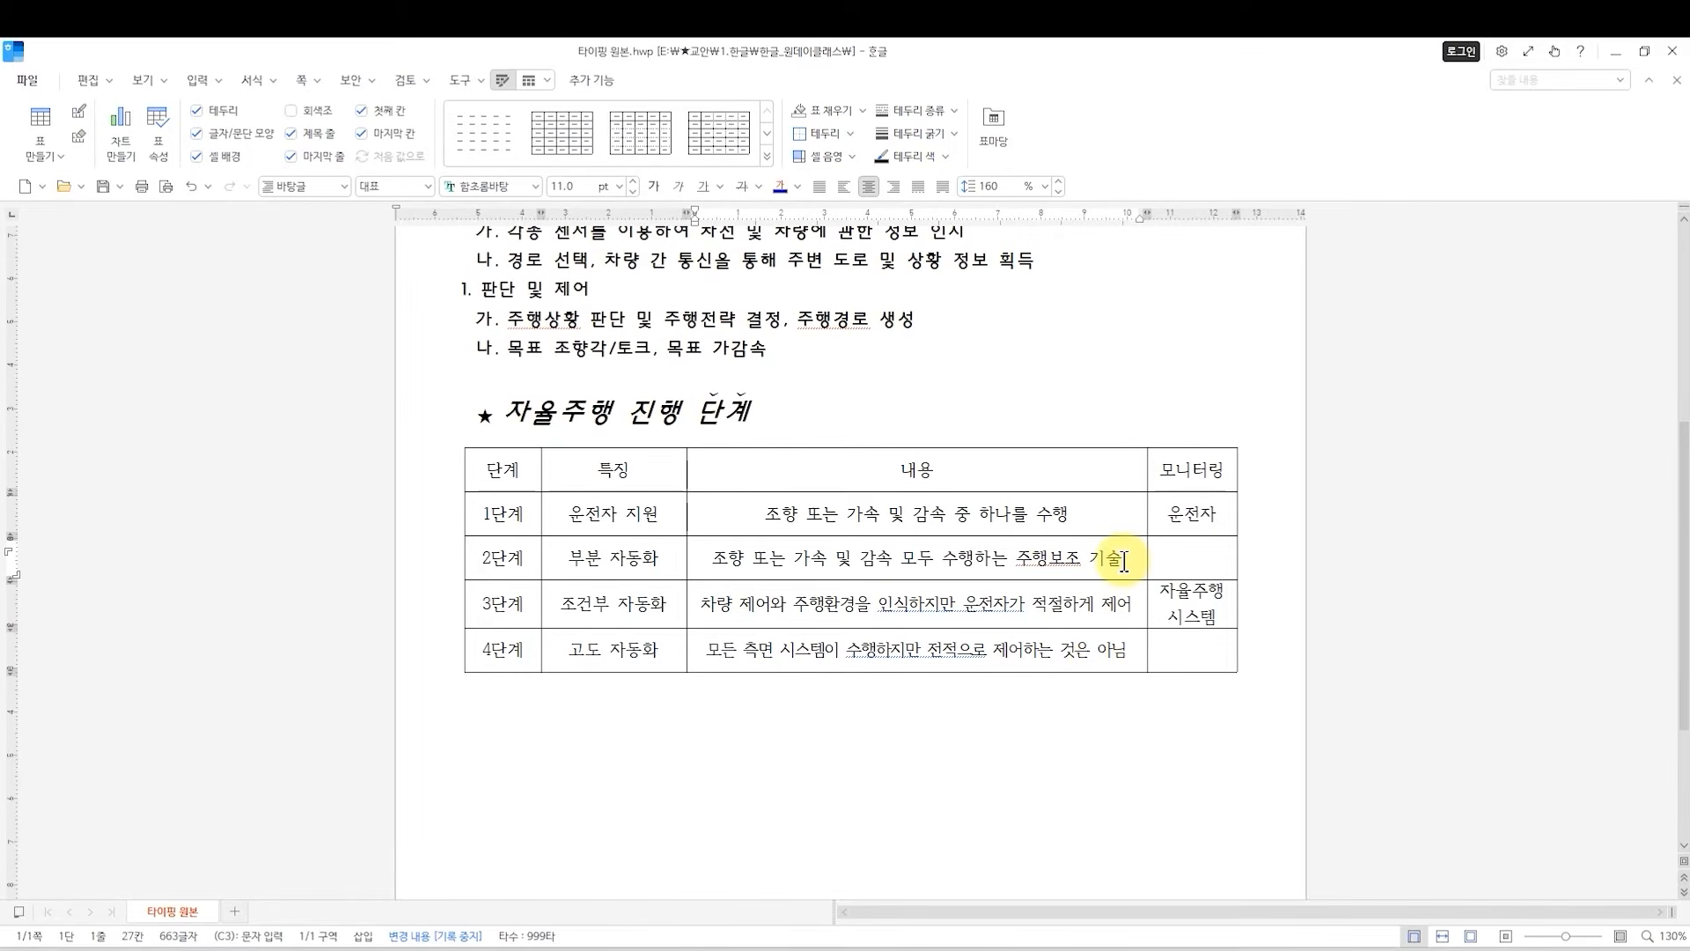
Merge the 모니터링 cells of 1단계 and 2단계 into one cell, and those of 3단계 and 4단계 into another.
drag(1184, 513, 1175, 566)
click(1176, 564)
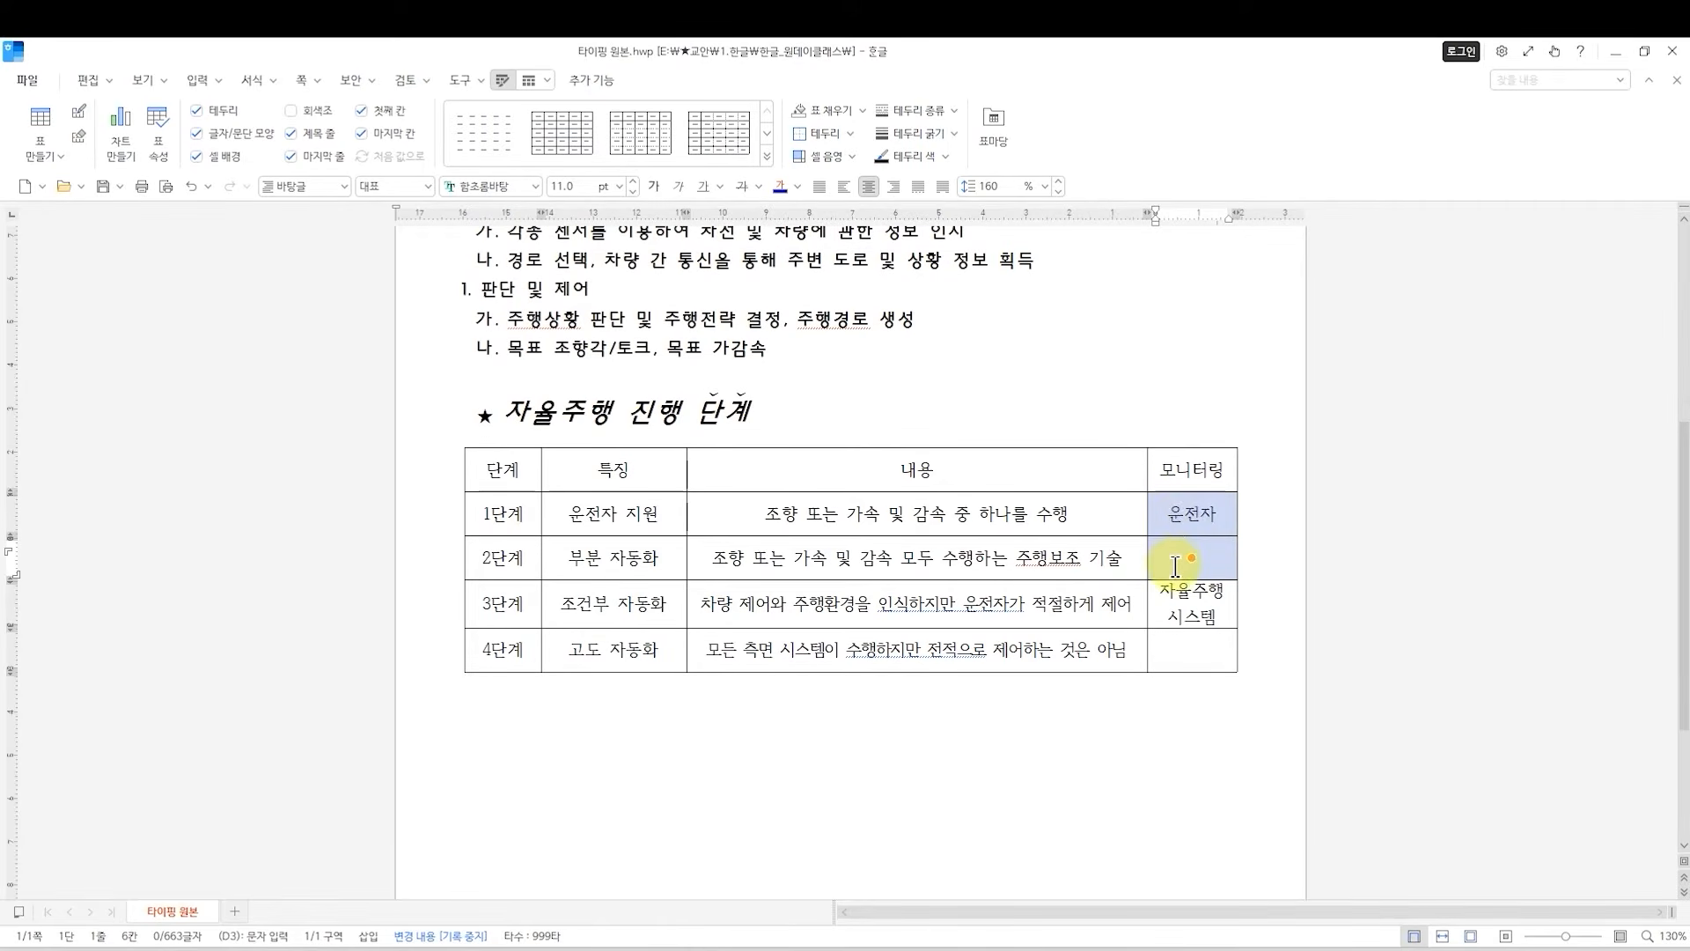
click(1175, 566)
click(1174, 516)
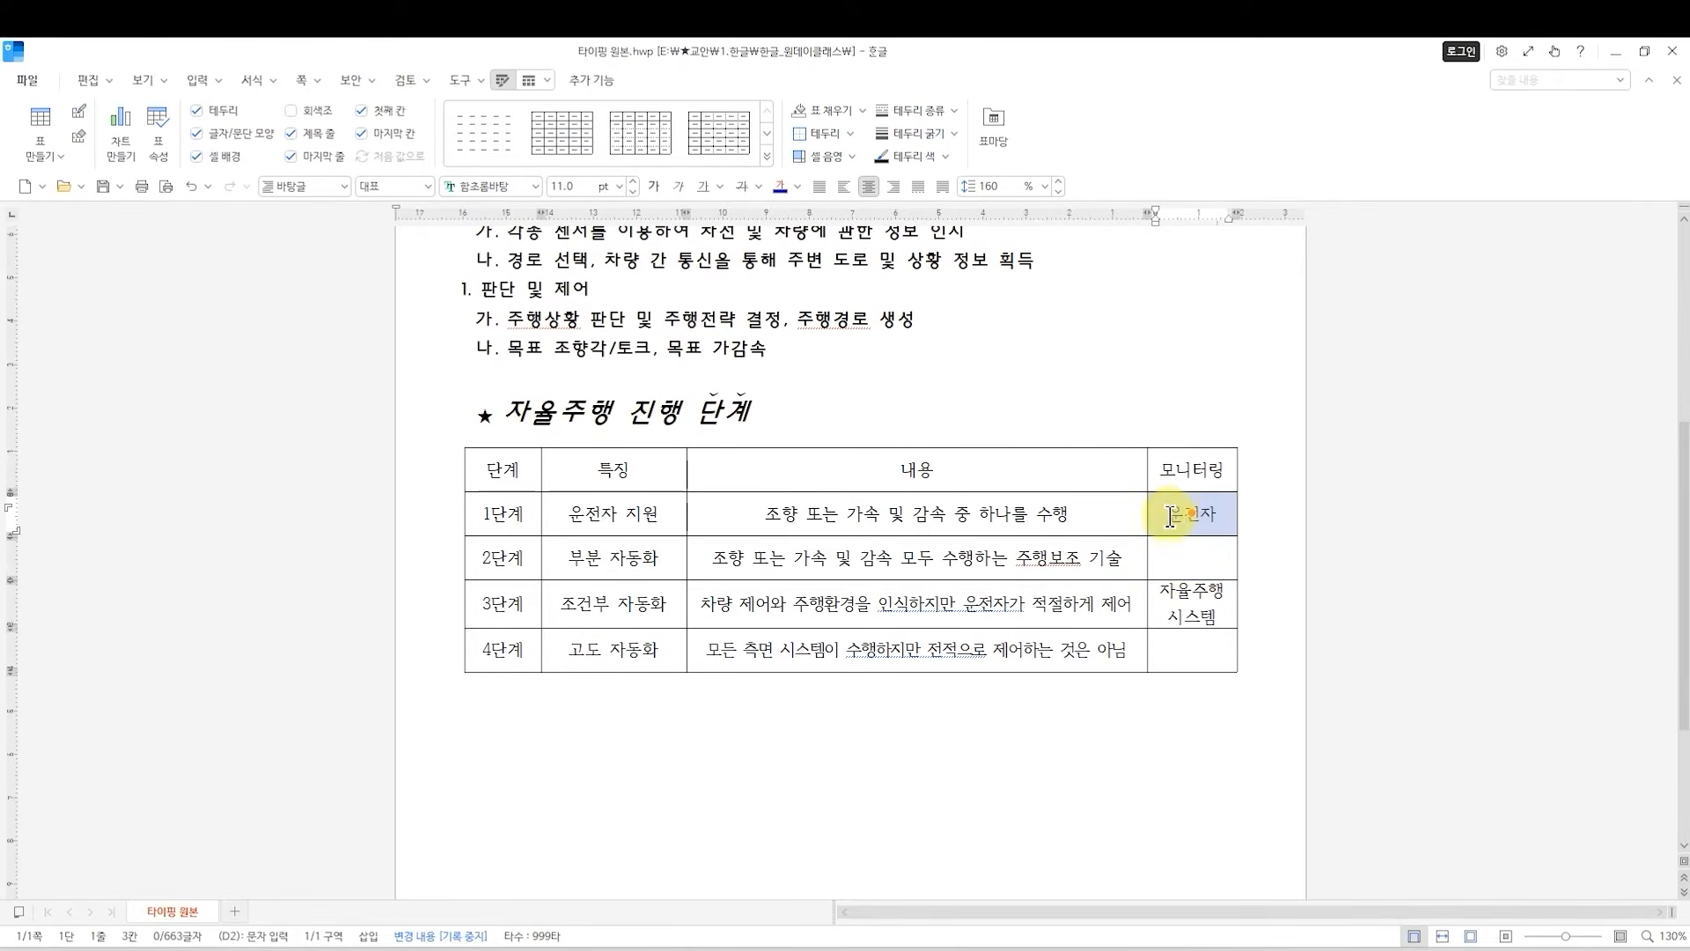
drag(1166, 518, 1197, 556)
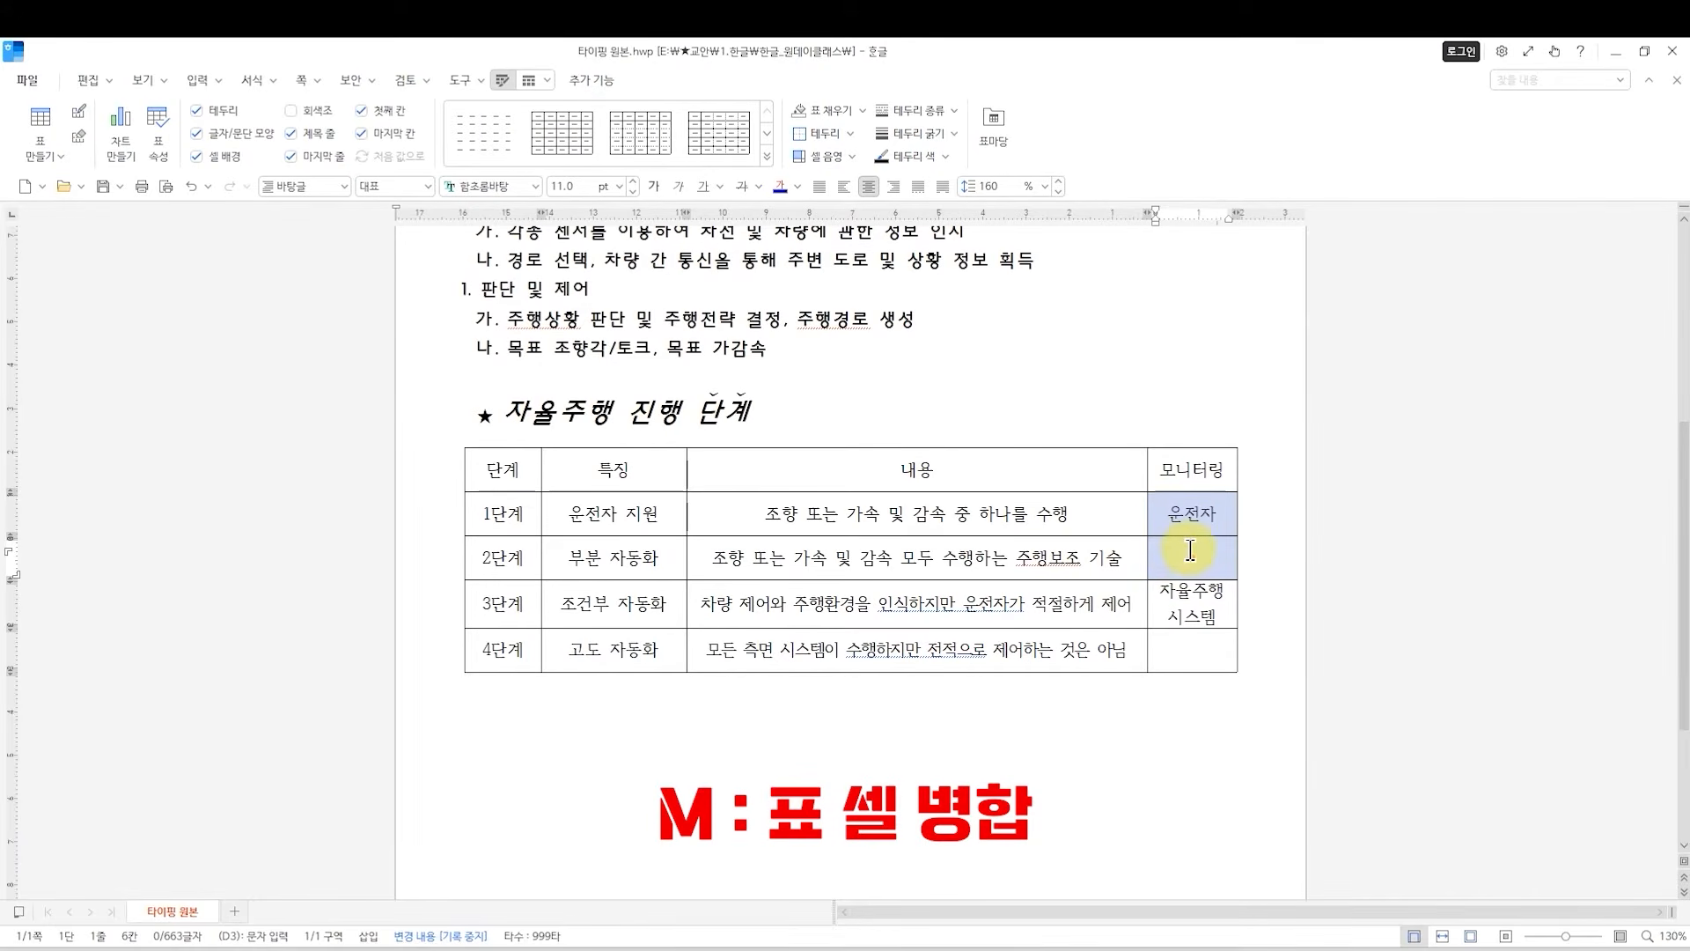
key(m)
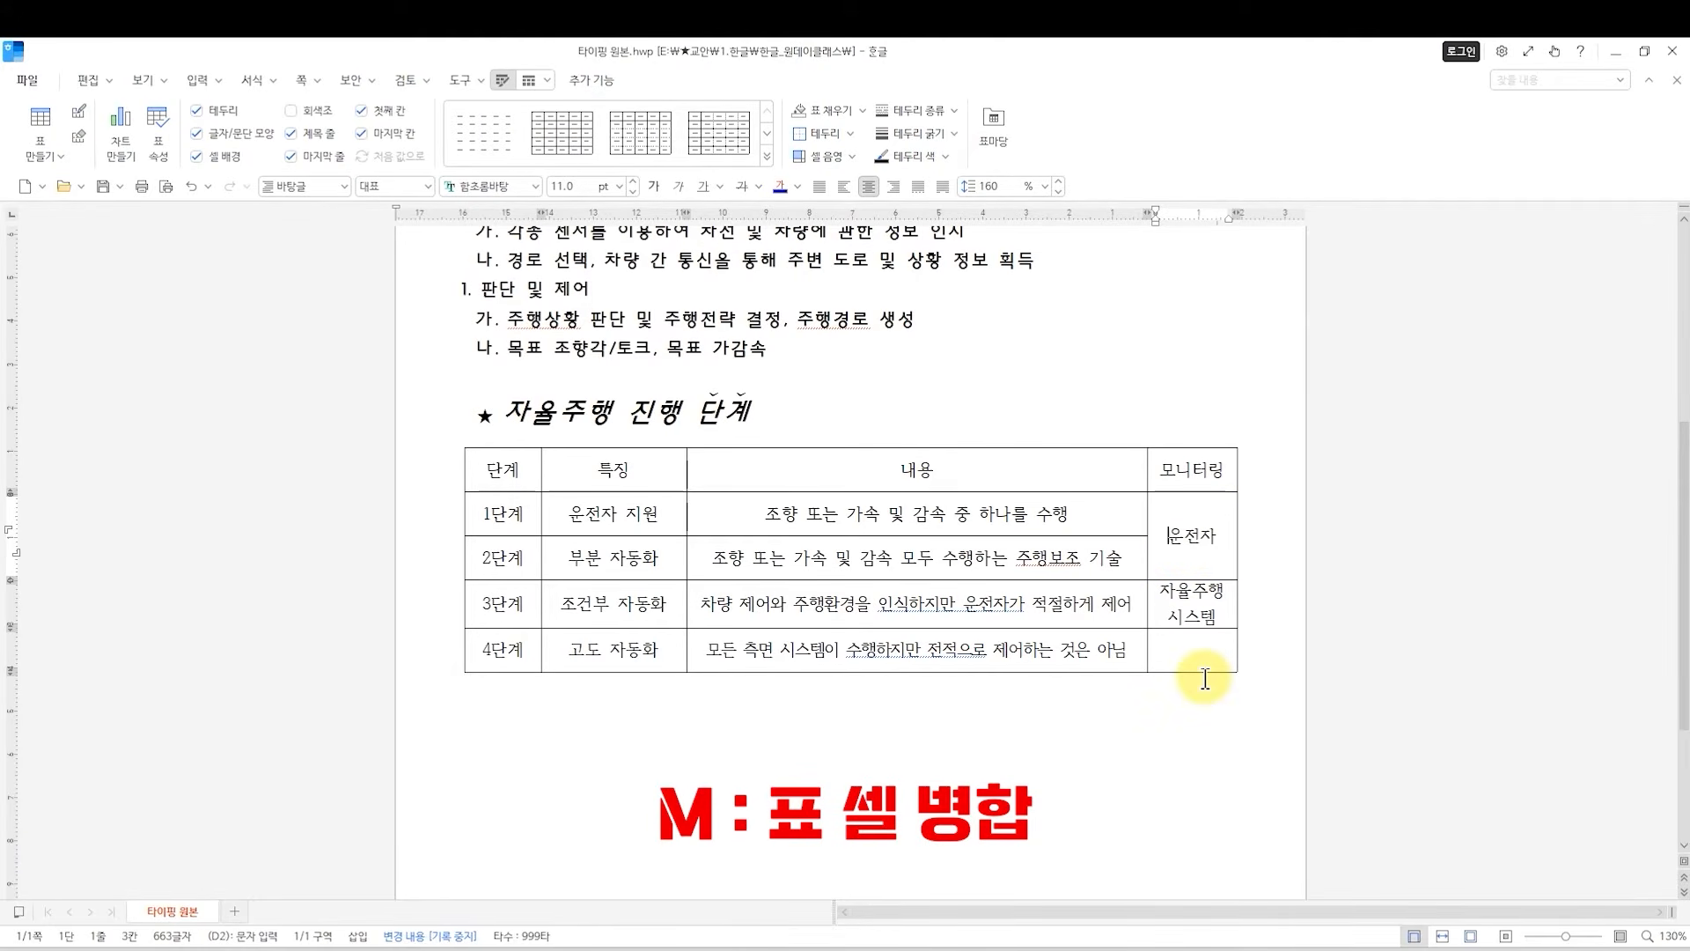
drag(1169, 604, 1169, 653)
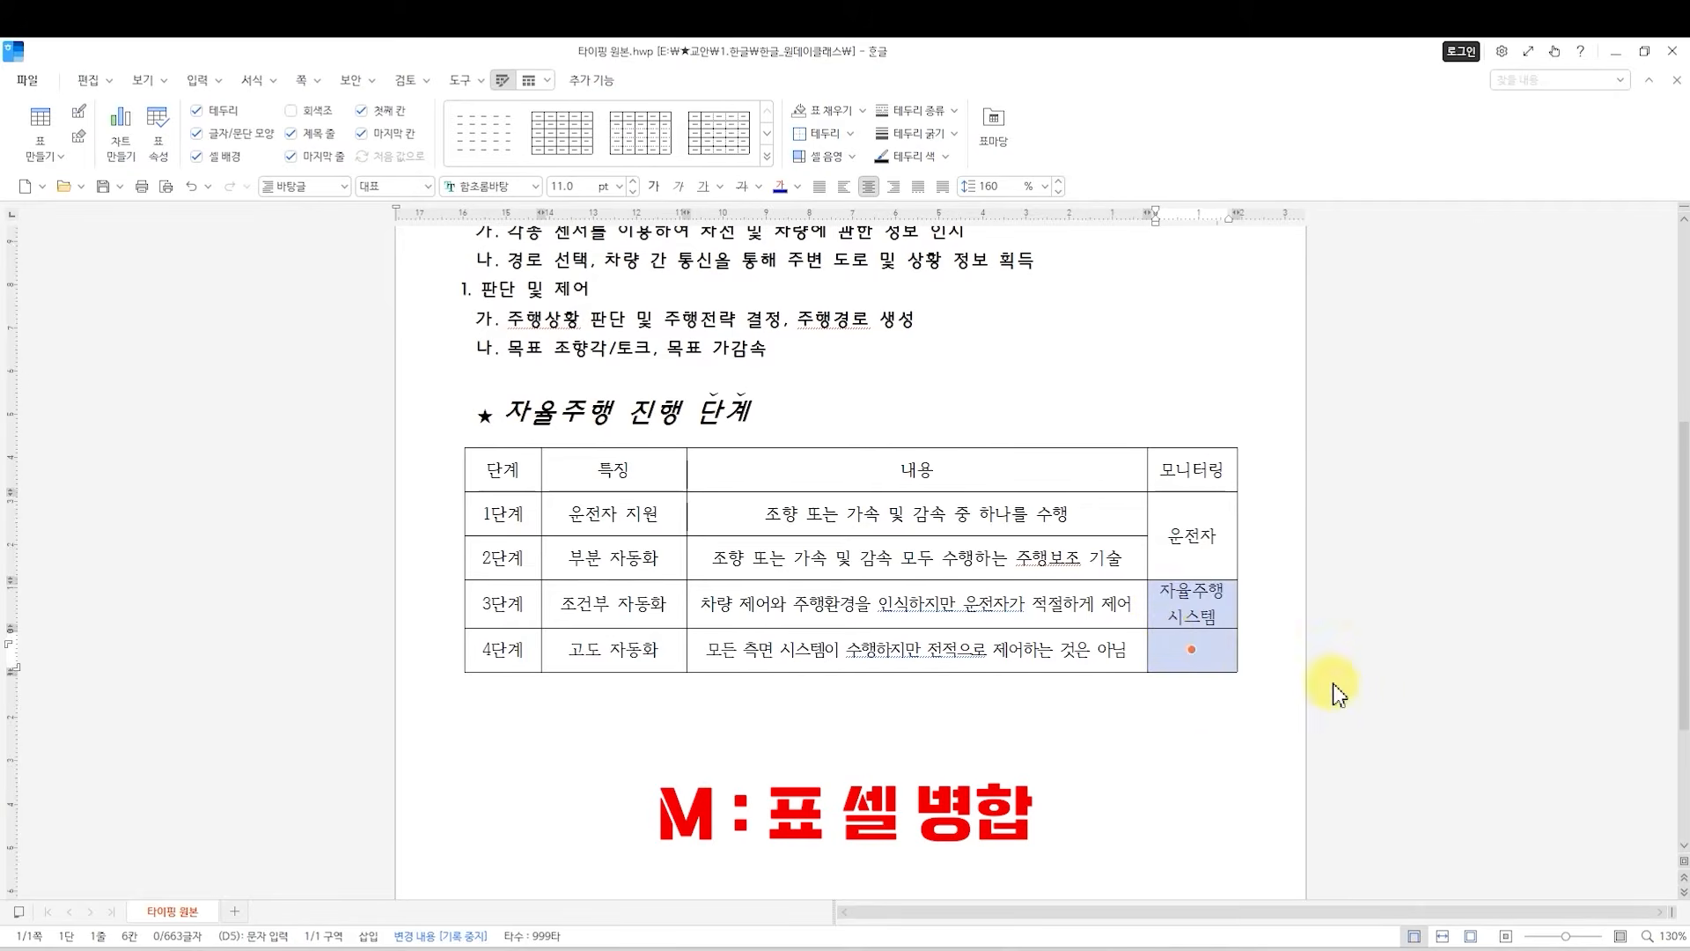
key(m)
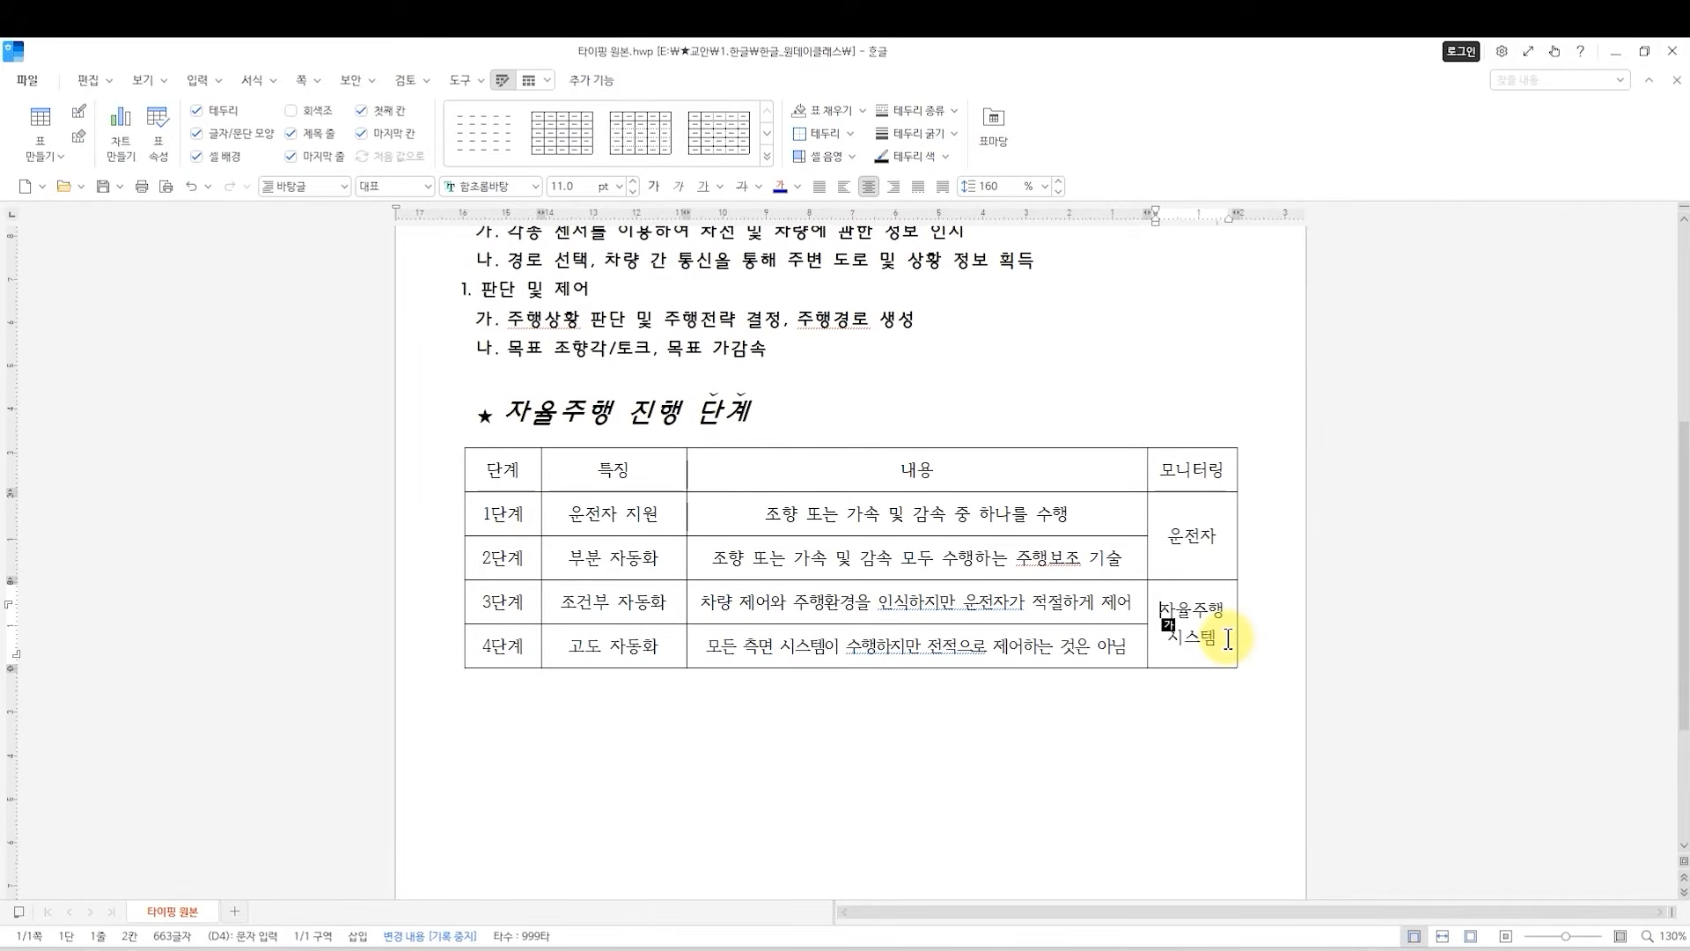
Split the merged 자율주행 시스템 cell in the 모니터링 column into 2 rows (줄 개수).
click(1172, 643)
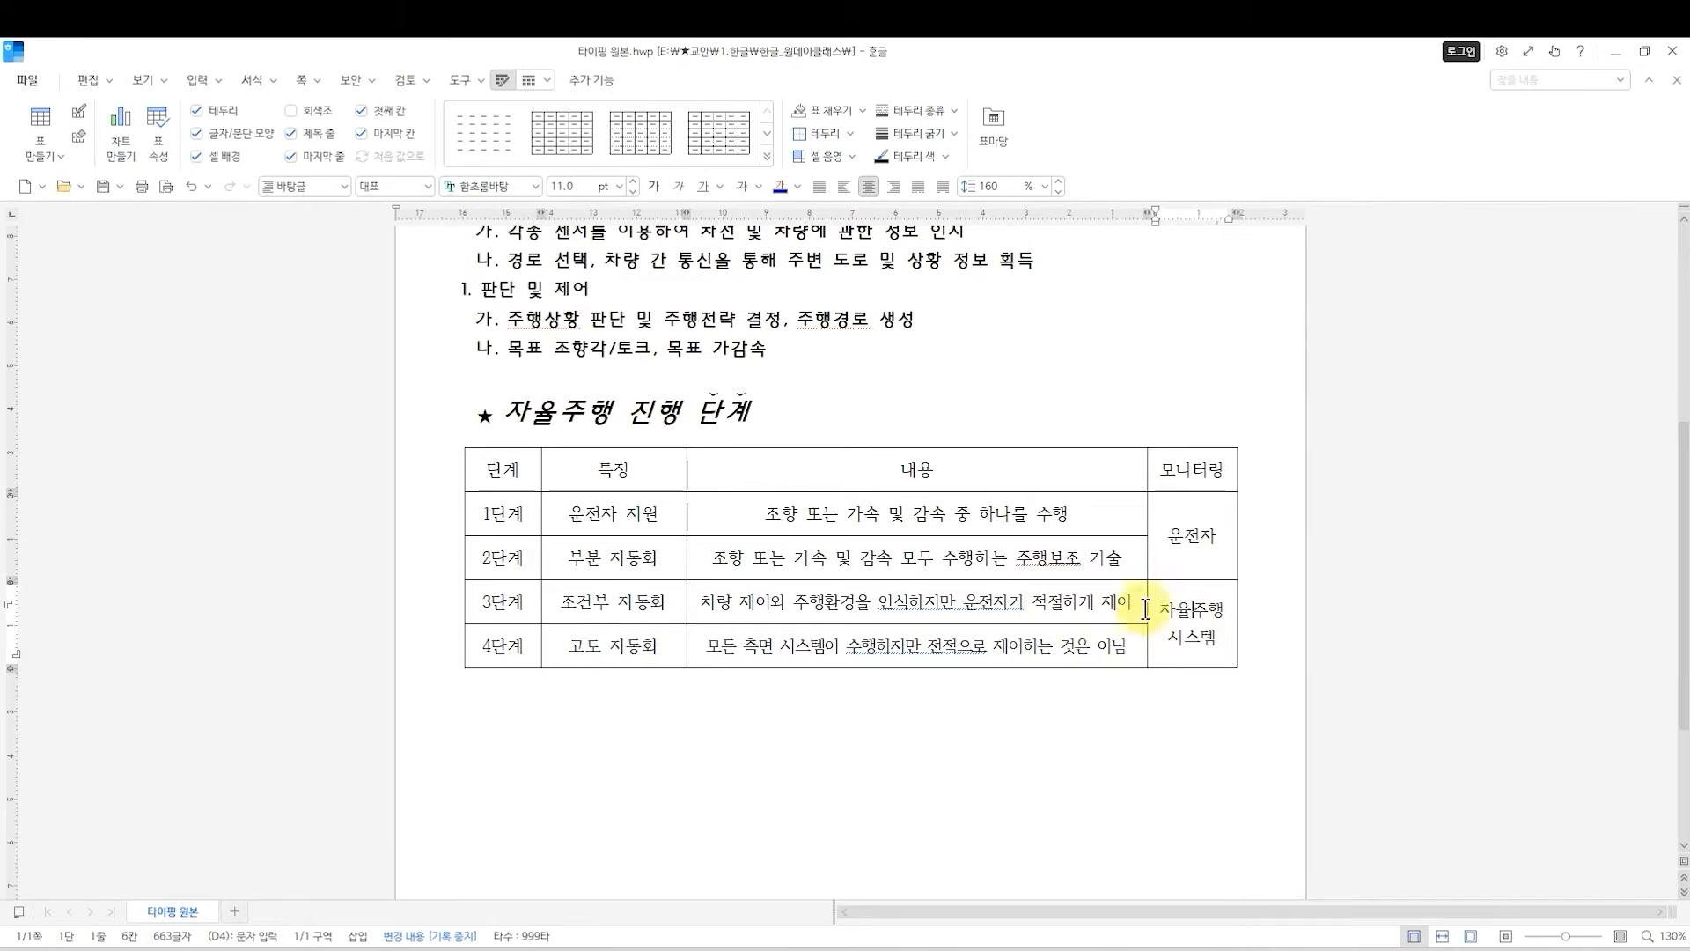
mouse_move(1159, 608)
mouse_down()
mouse_move(1213, 649)
mouse_move(1158, 599)
mouse_move(1223, 638)
mouse_move(1157, 594)
mouse_move(1220, 650)
mouse_move(1143, 616)
mouse_move(1143, 559)
mouse_move(1155, 599)
mouse_up()
click(1158, 601)
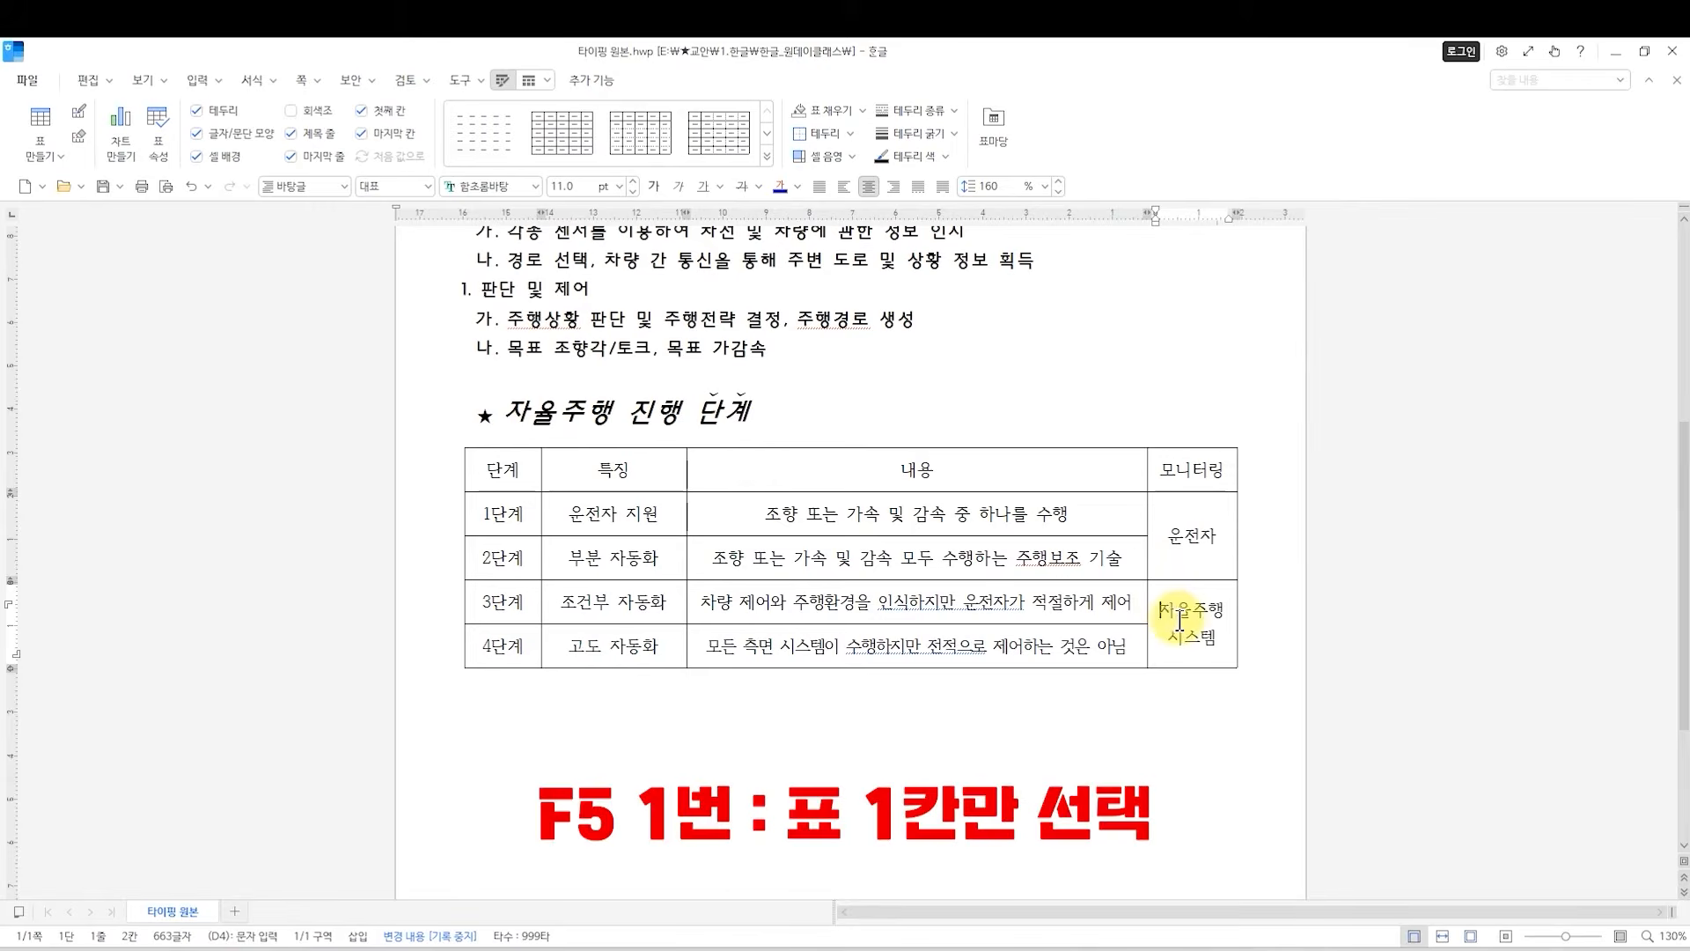
key(F5)
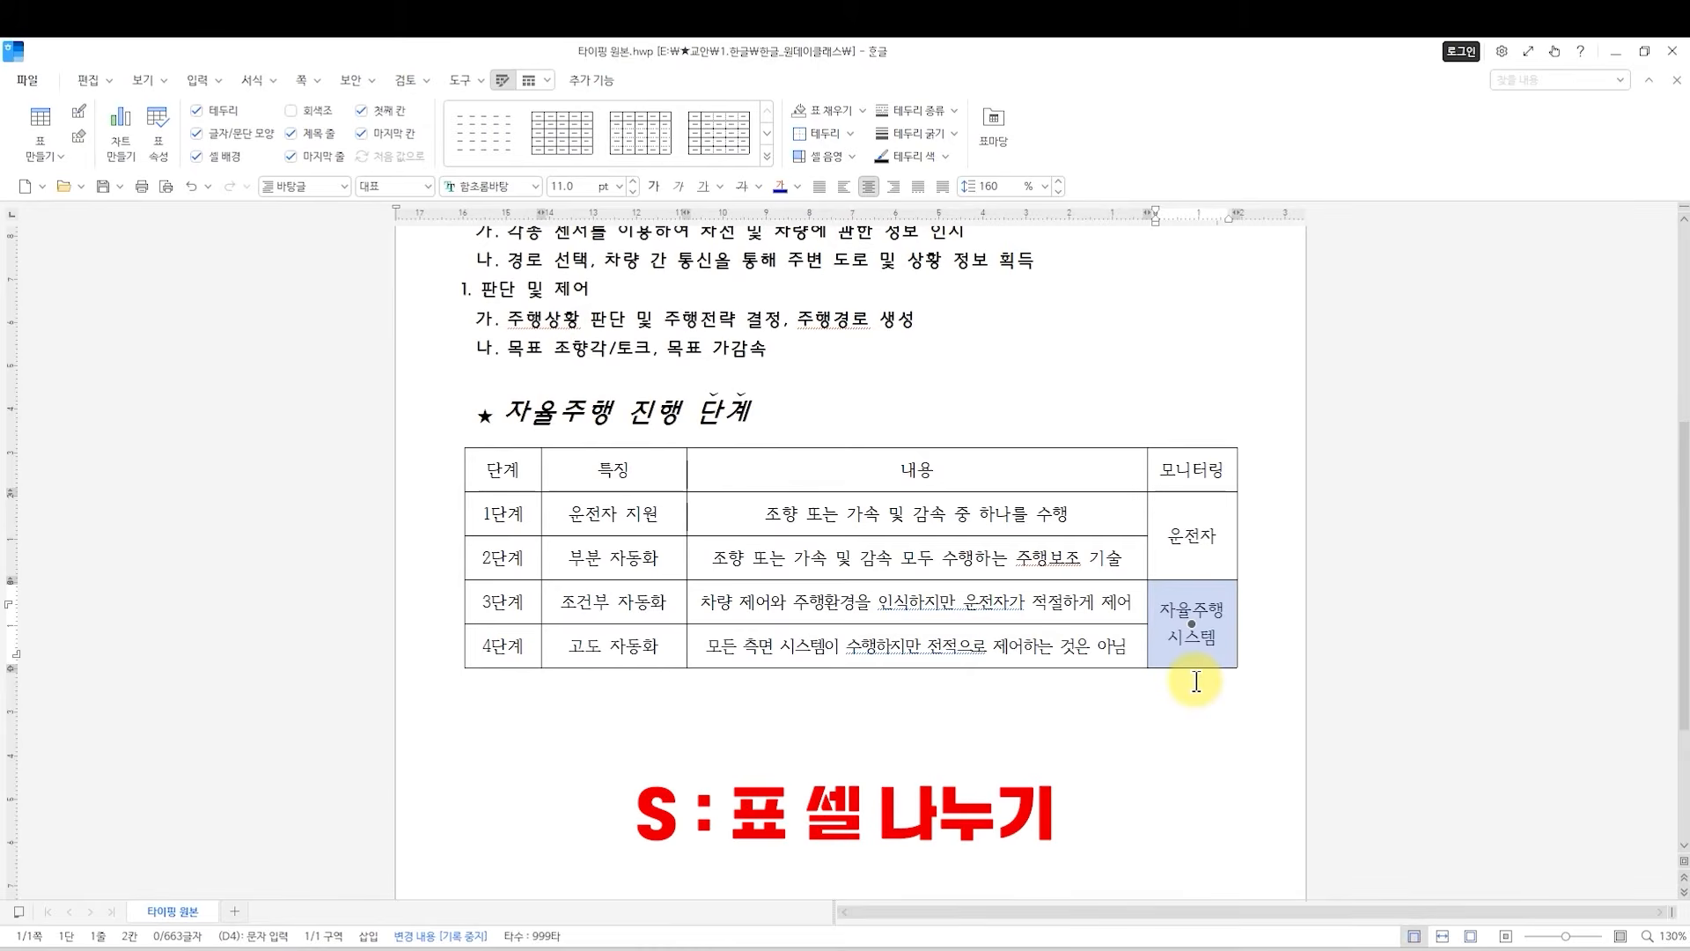
key(s)
drag(780, 407, 882, 350)
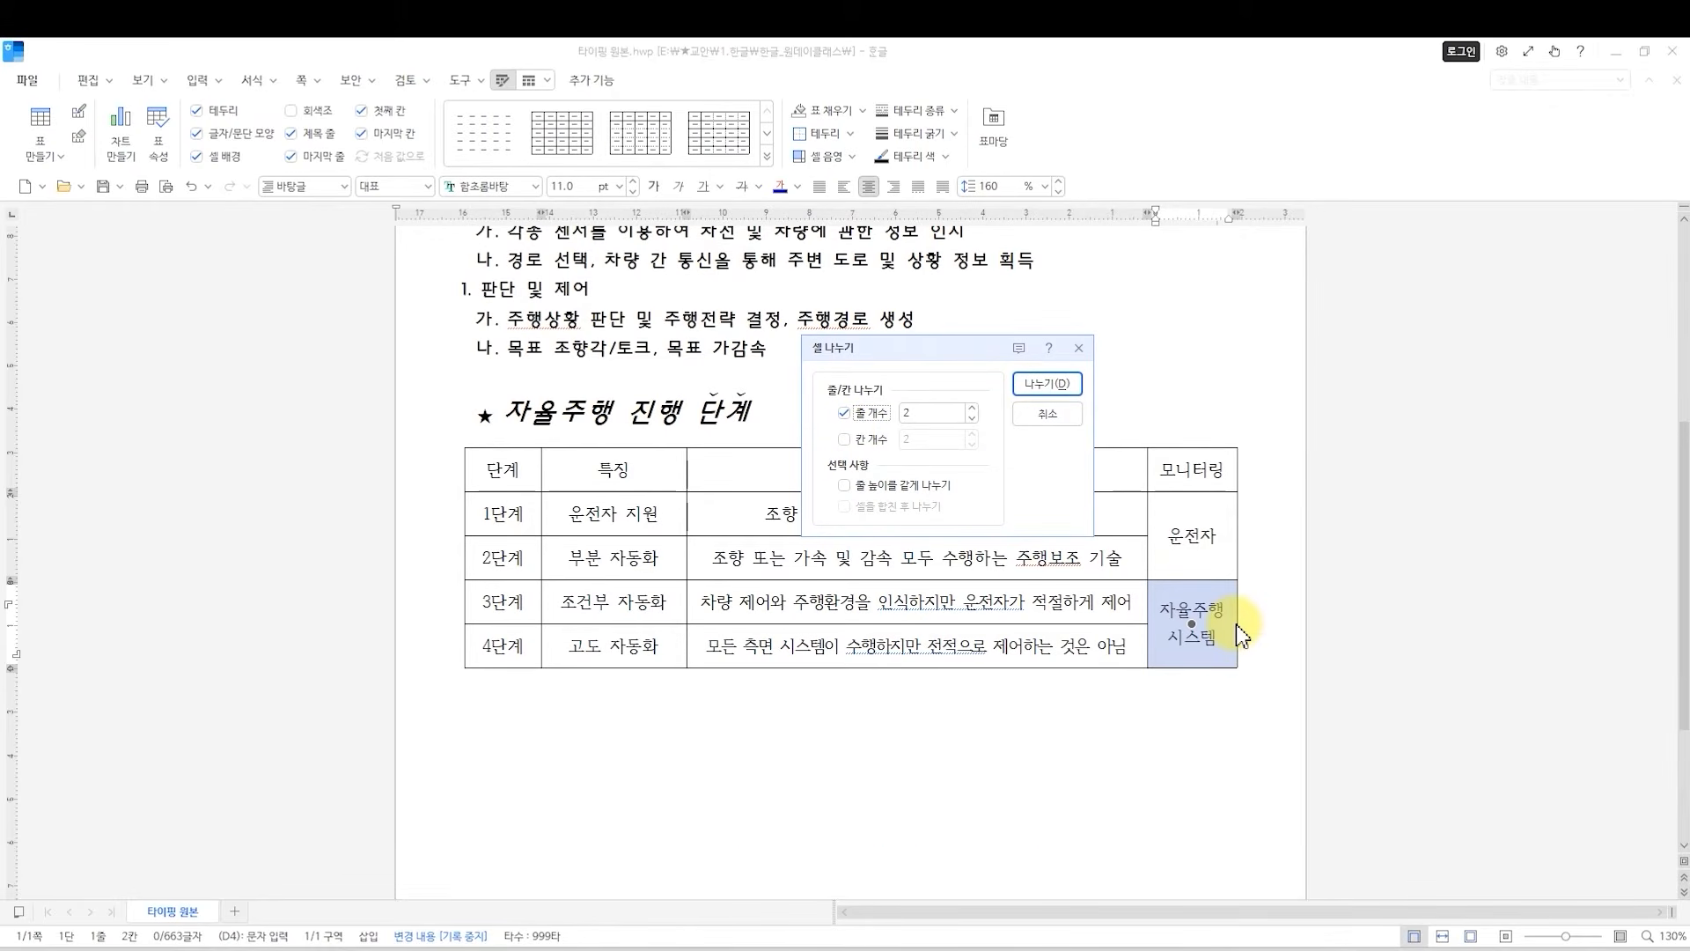
click(923, 413)
double_click(923, 413)
click(1037, 384)
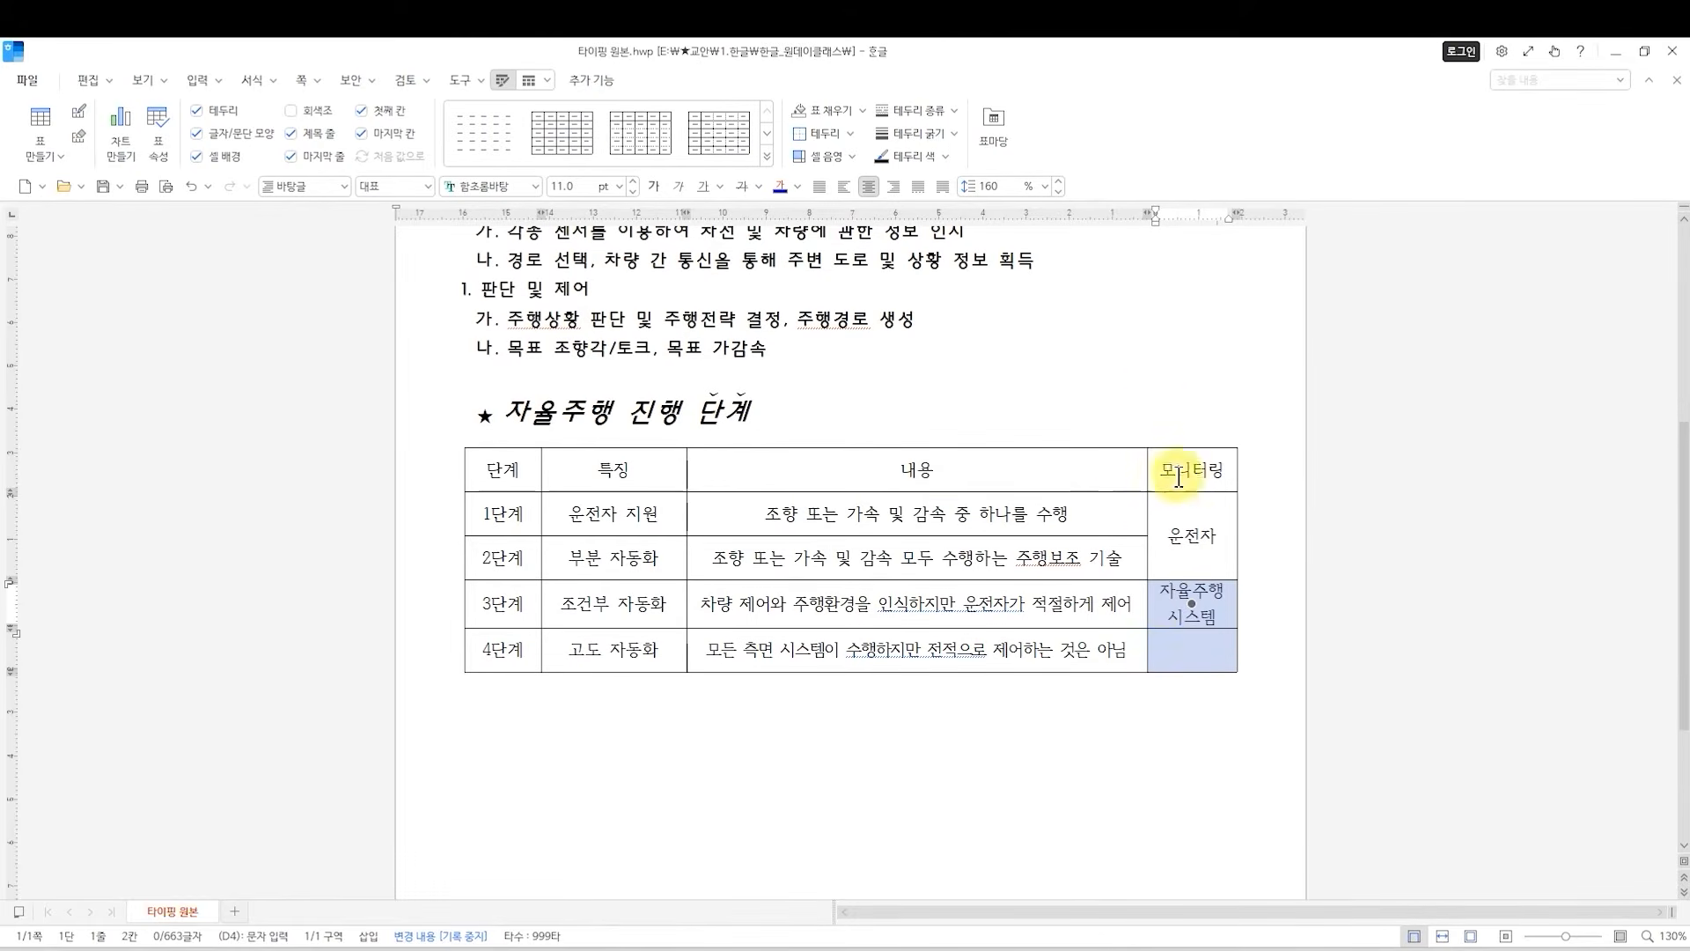
click(1168, 662)
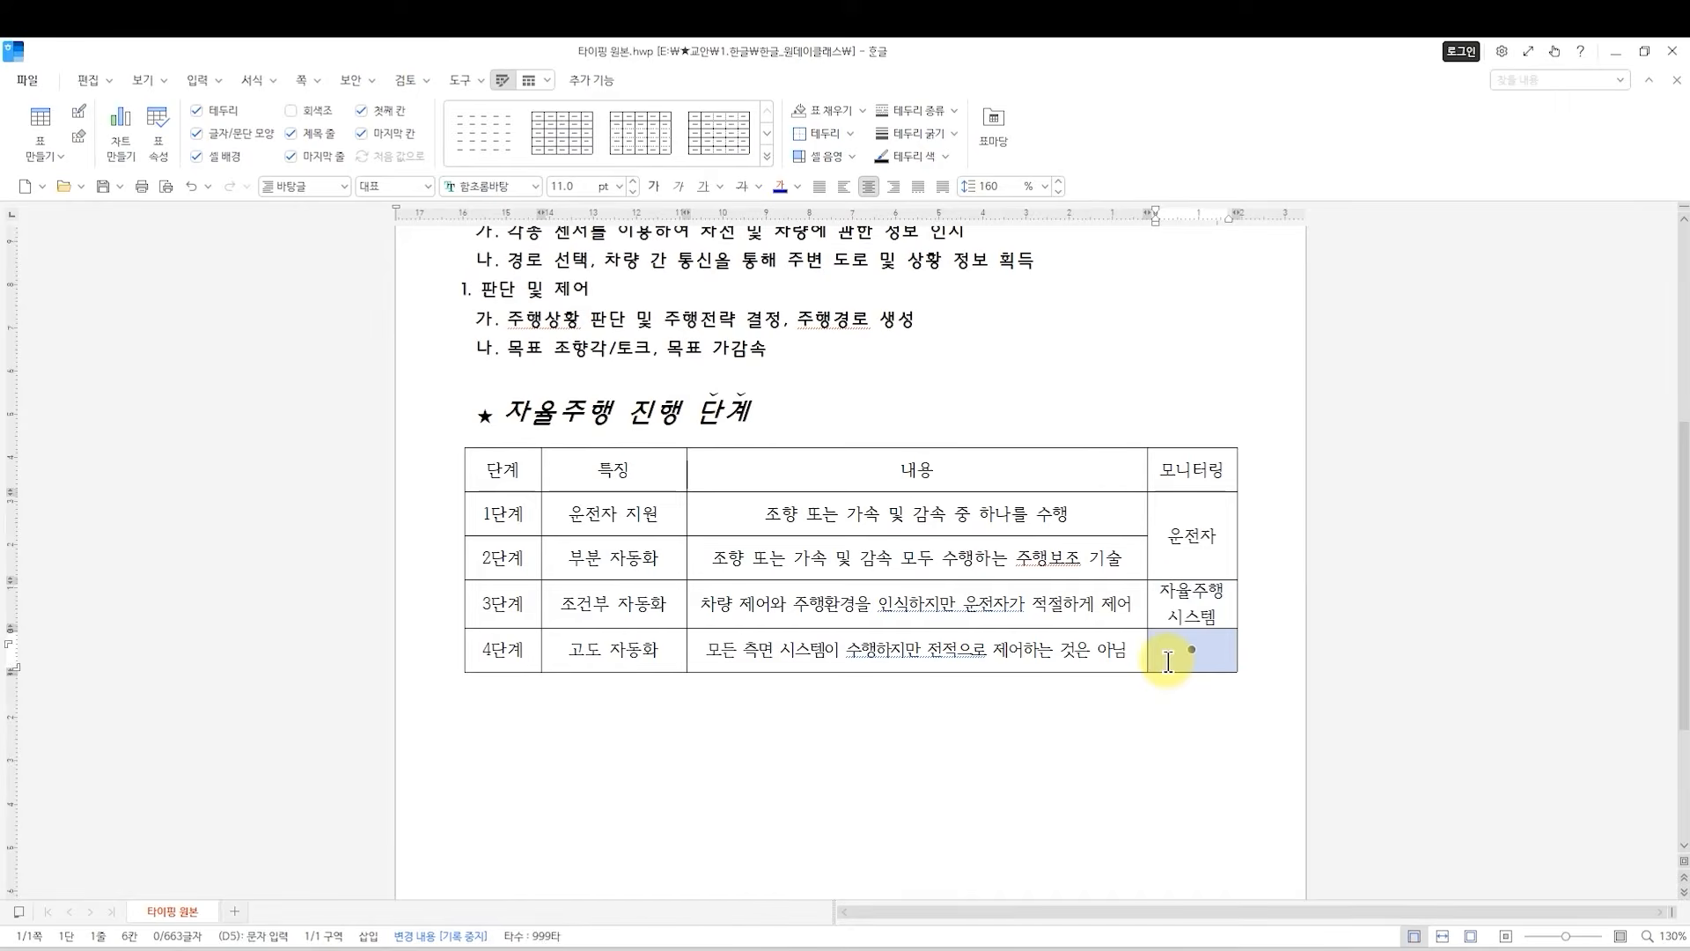
Merge the 모니터링 cells of 3단계 and 4단계 back into a single cell.
click(1163, 600)
drag(1158, 597, 1162, 654)
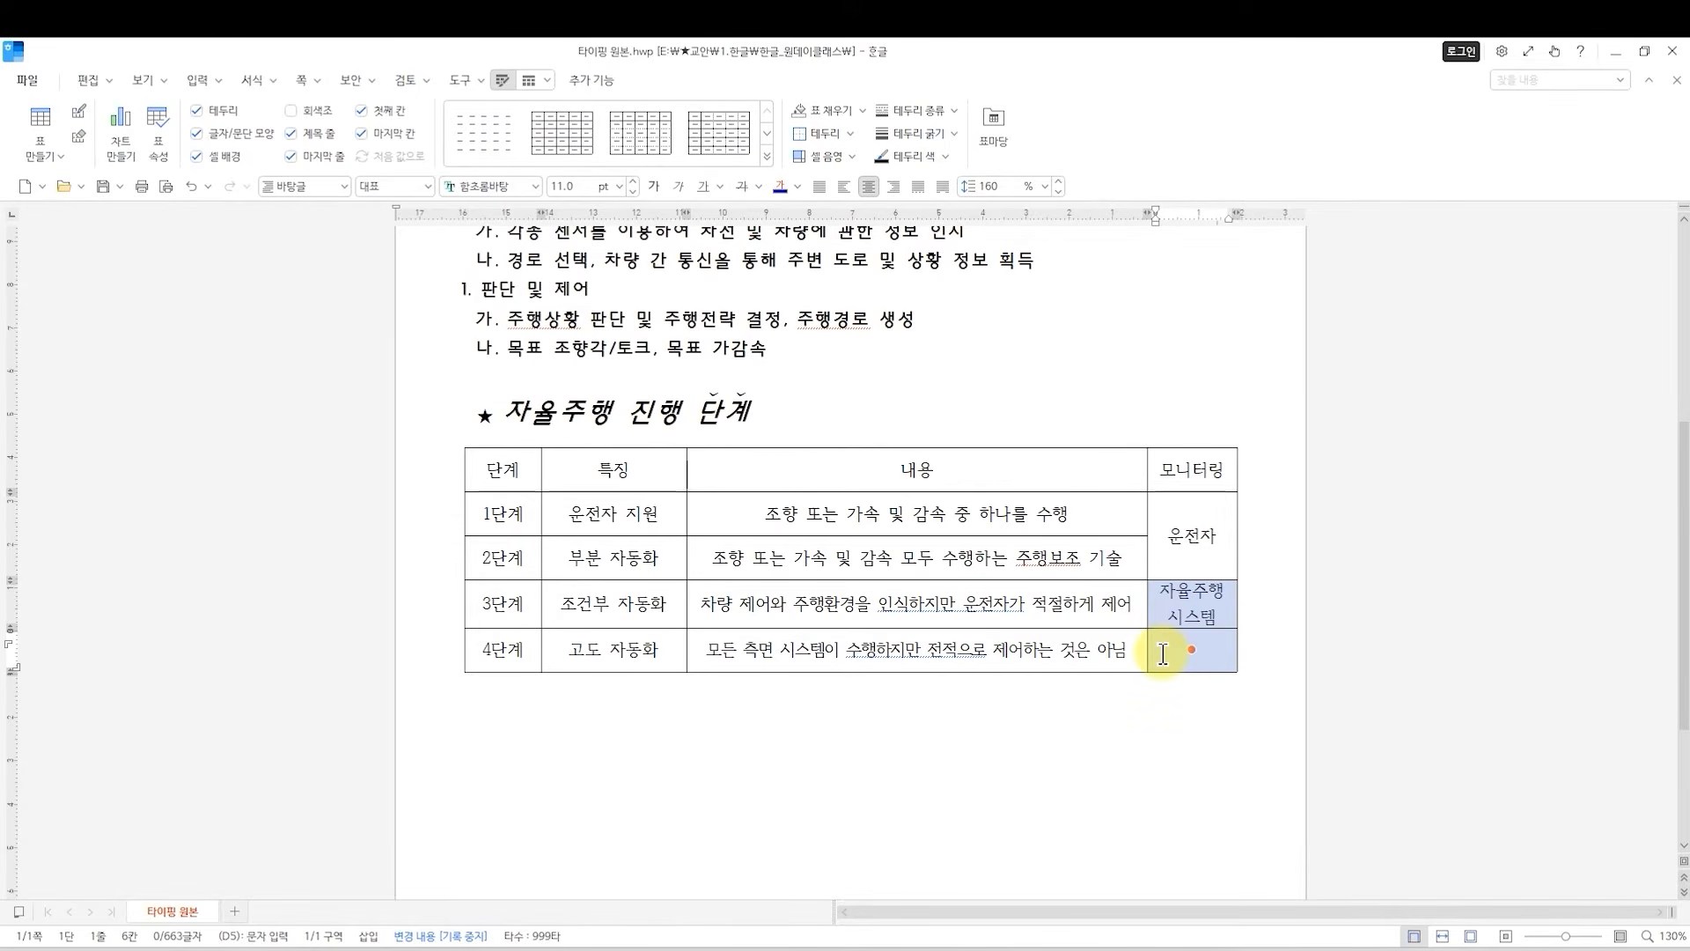
key(m)
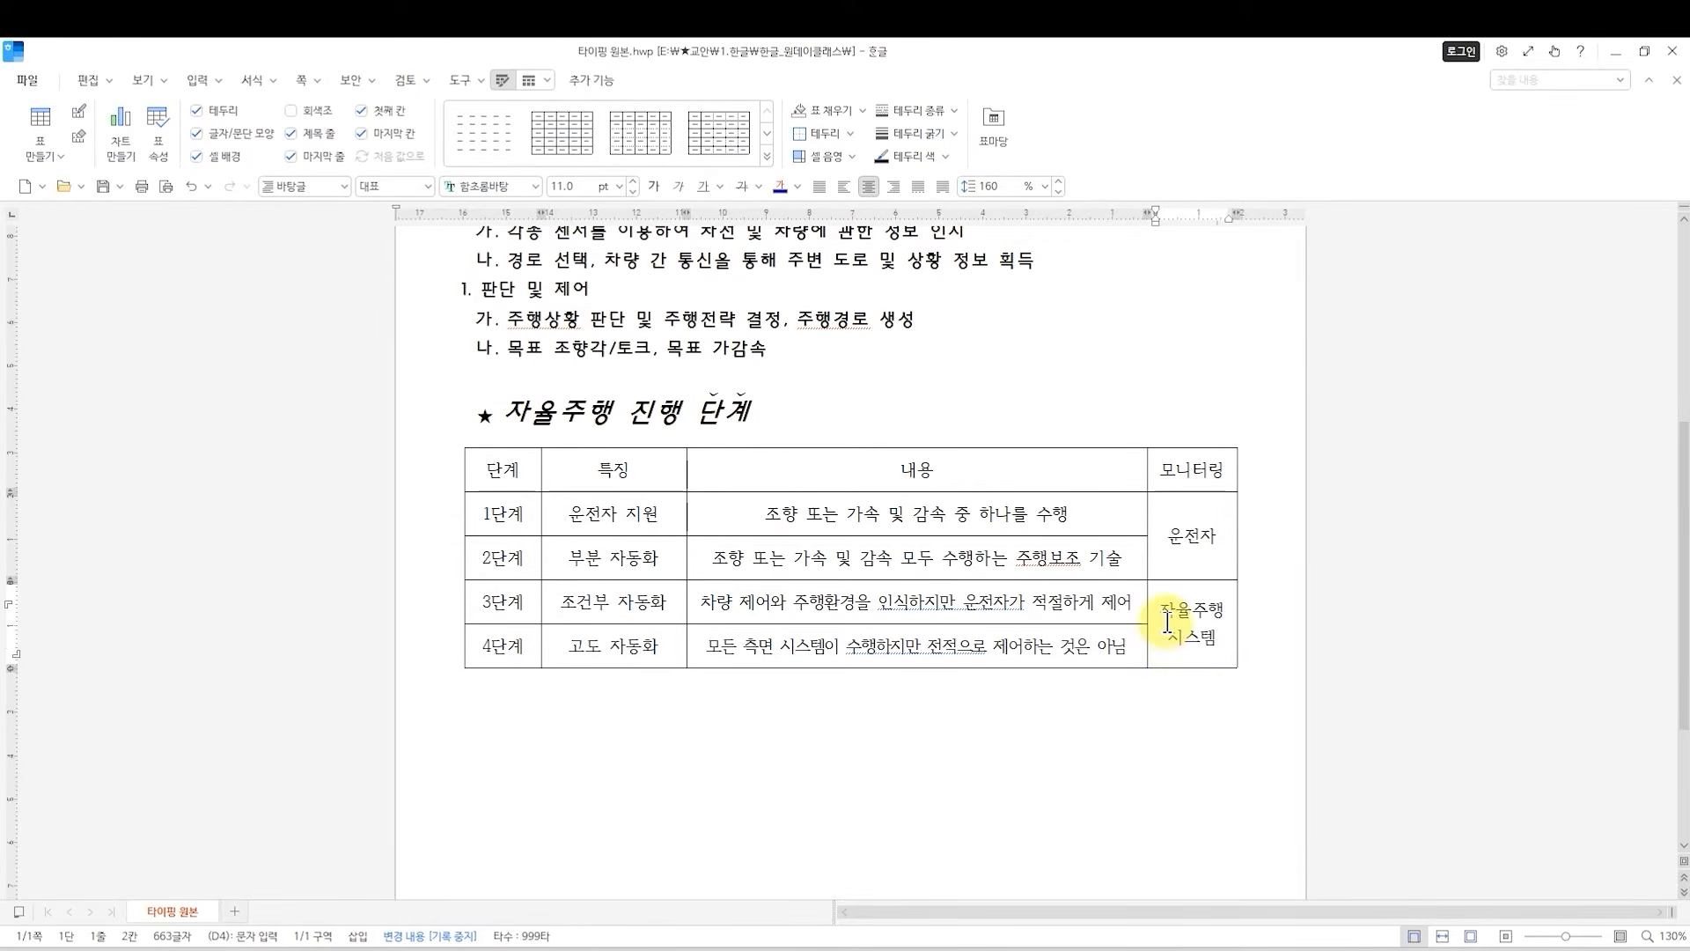
key(F5)
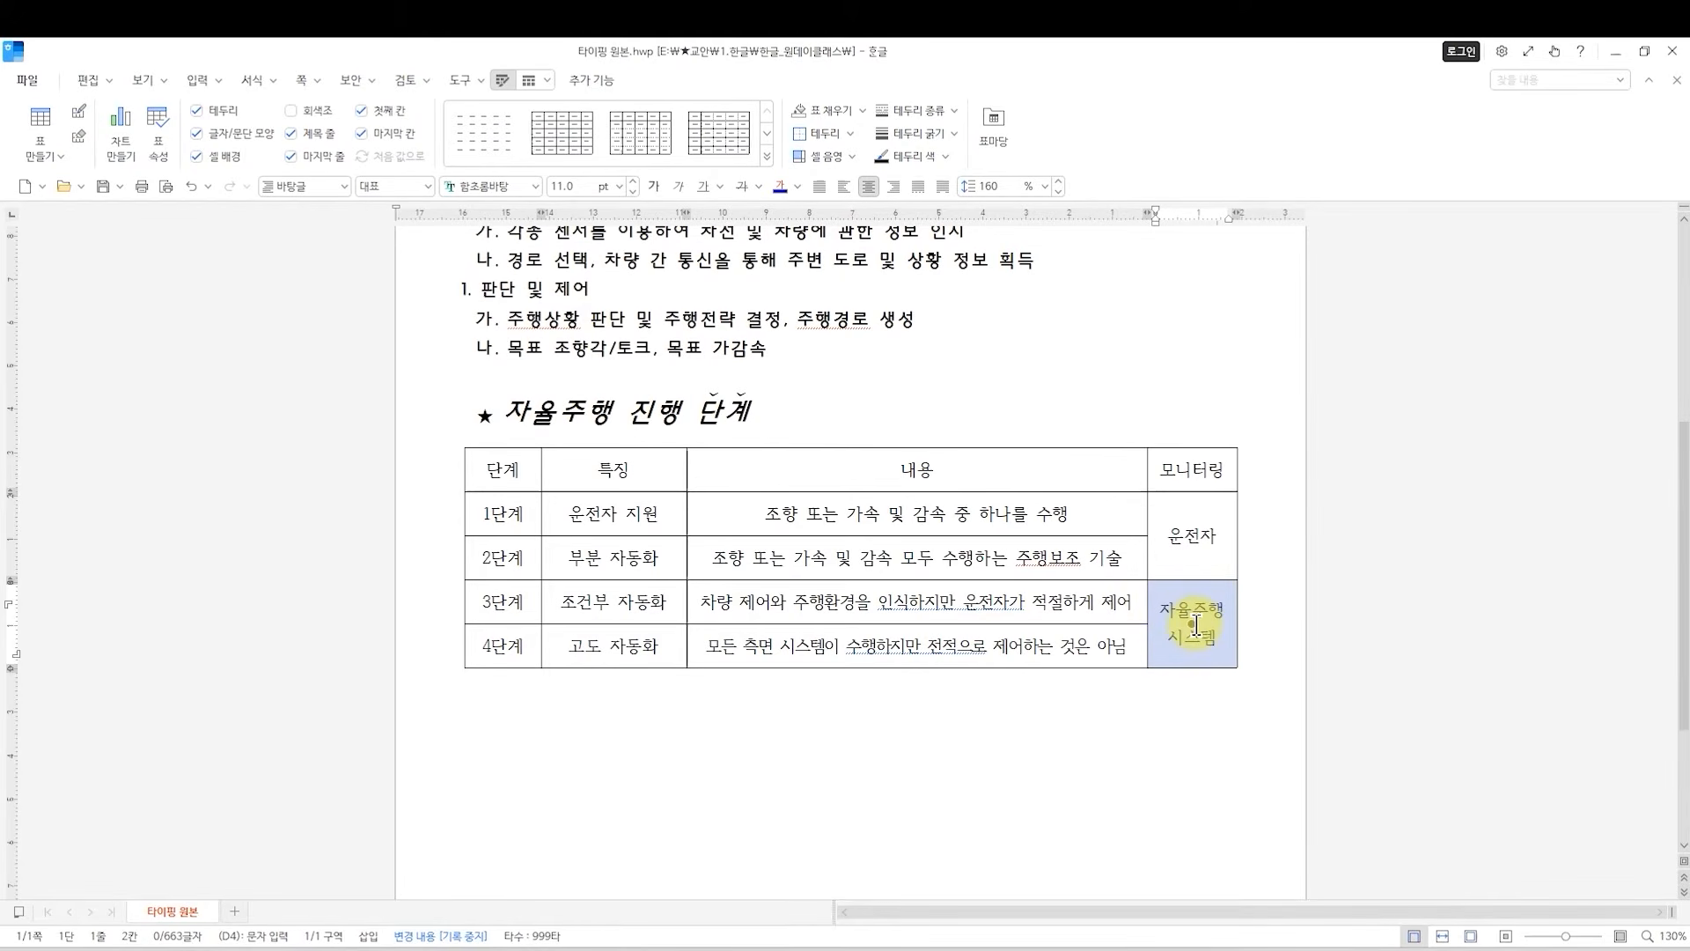
key(s)
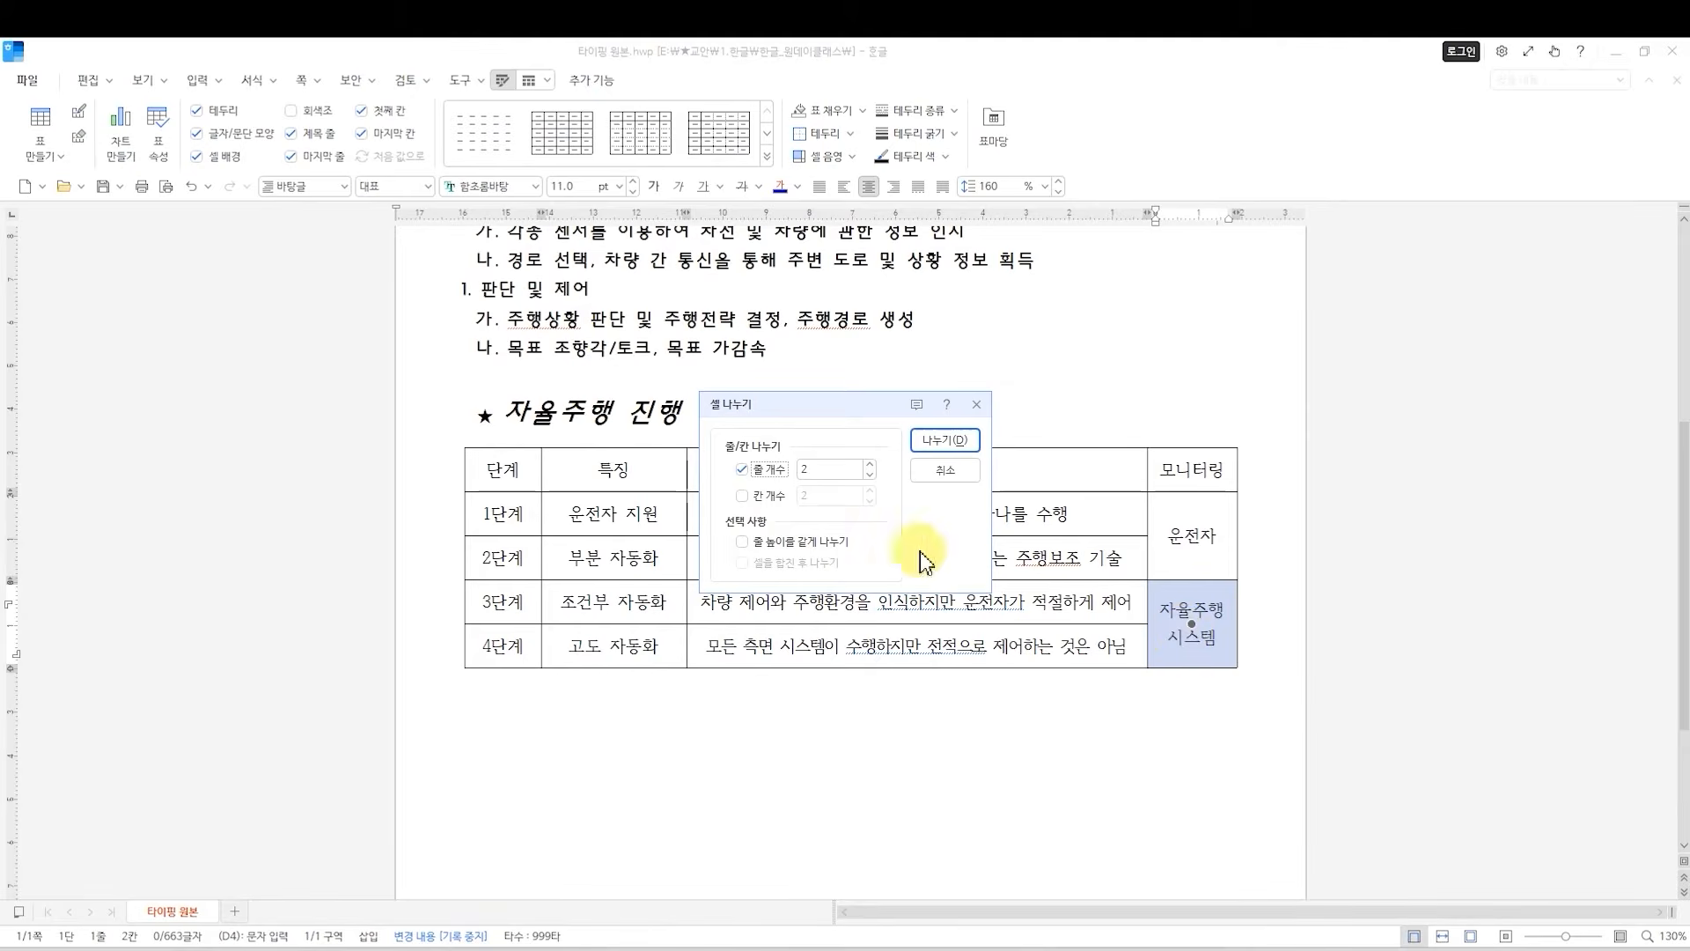
click(924, 474)
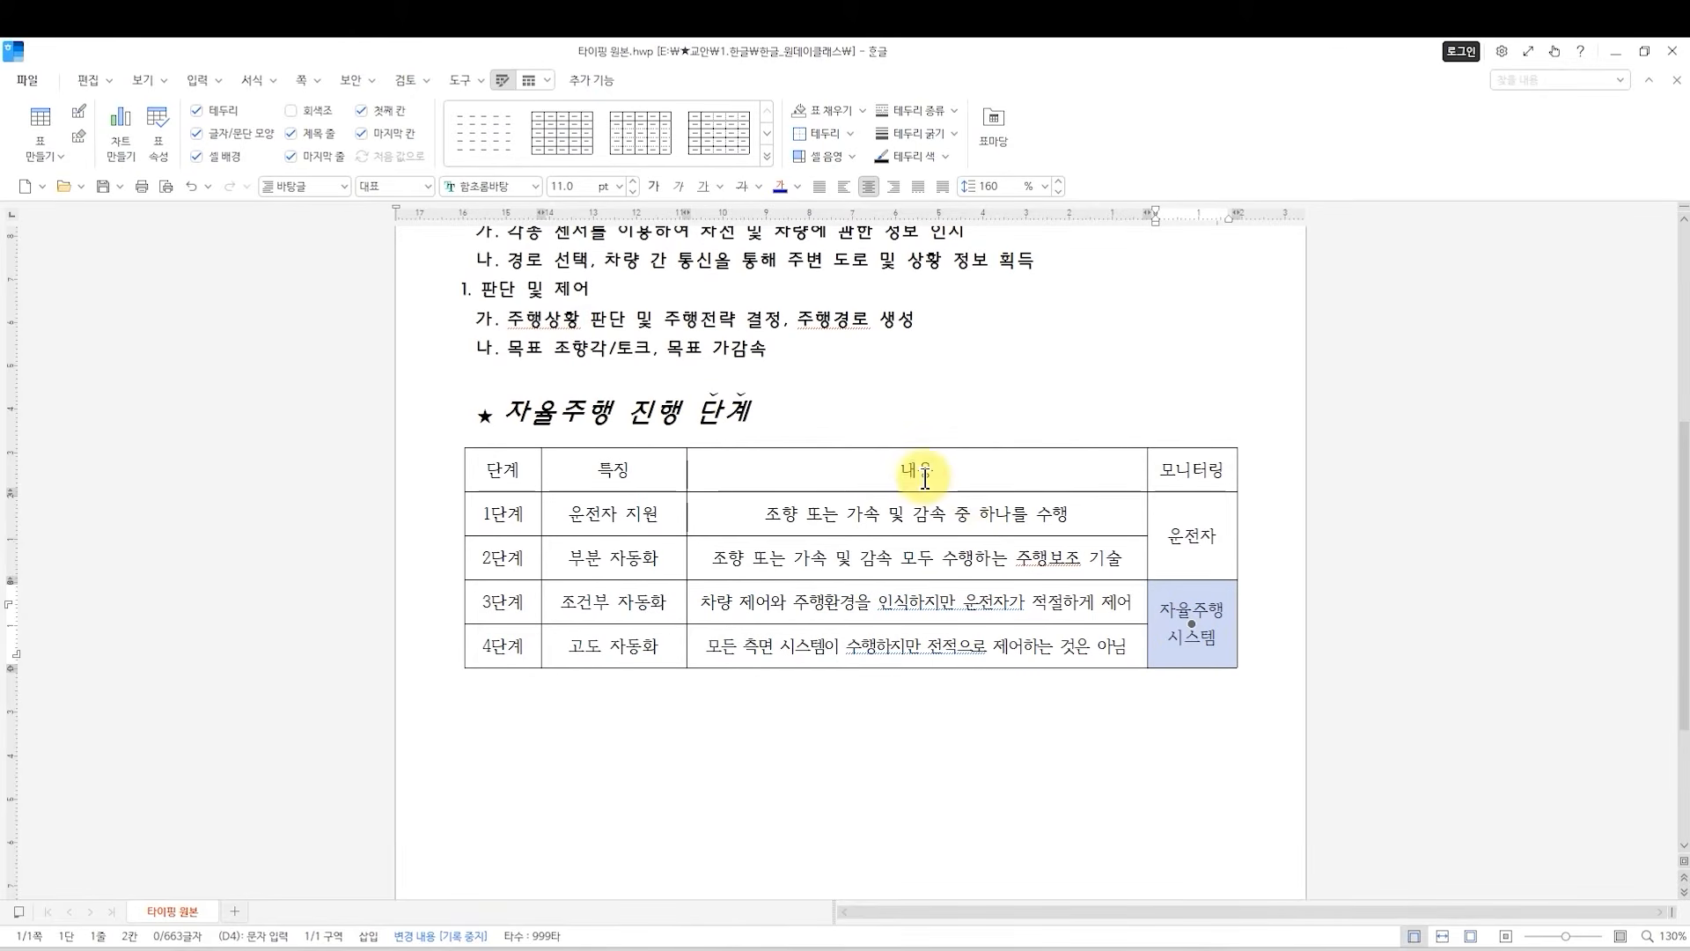
click(1178, 704)
click(1176, 617)
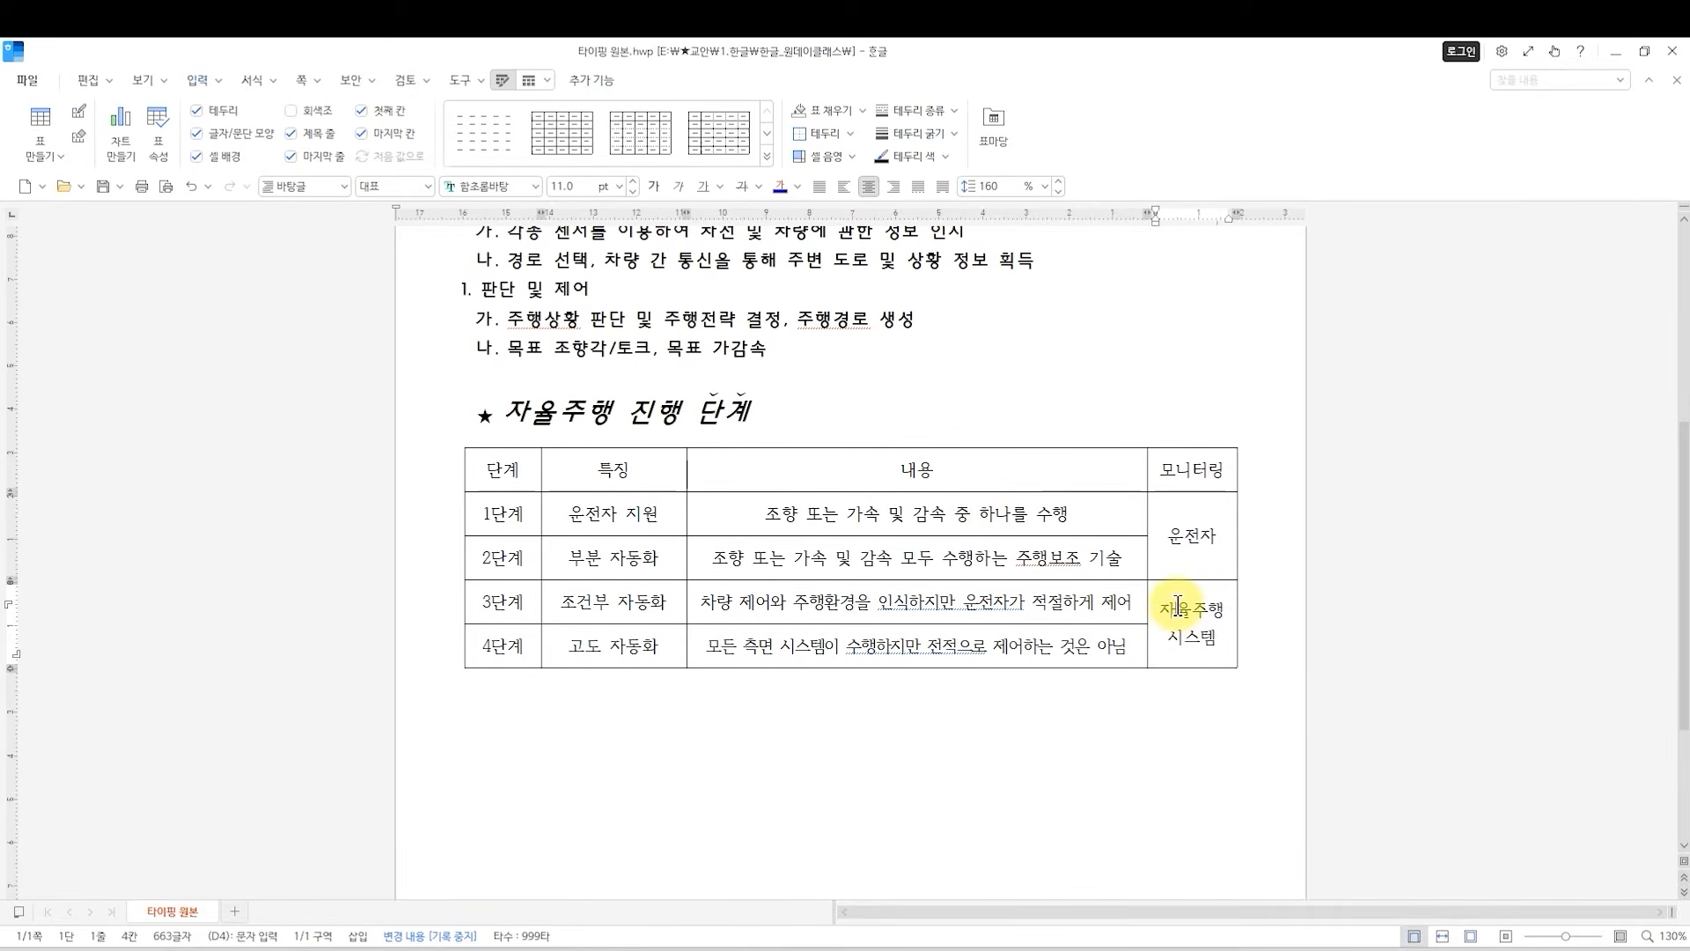
right_click(1224, 637)
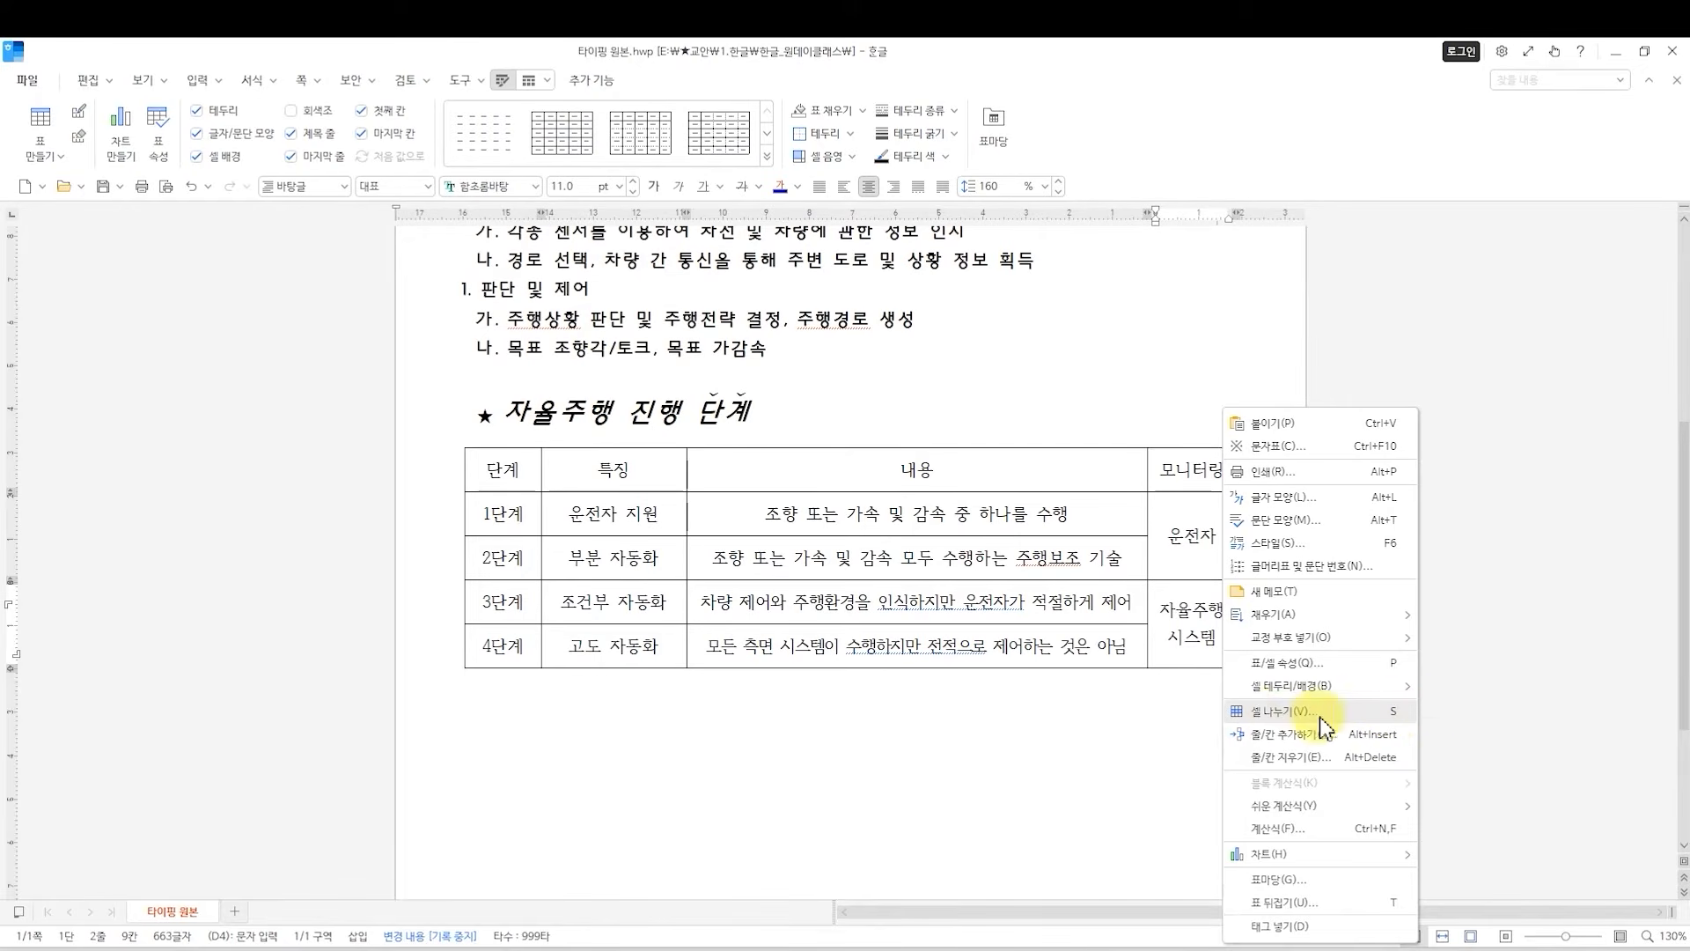
click(1387, 712)
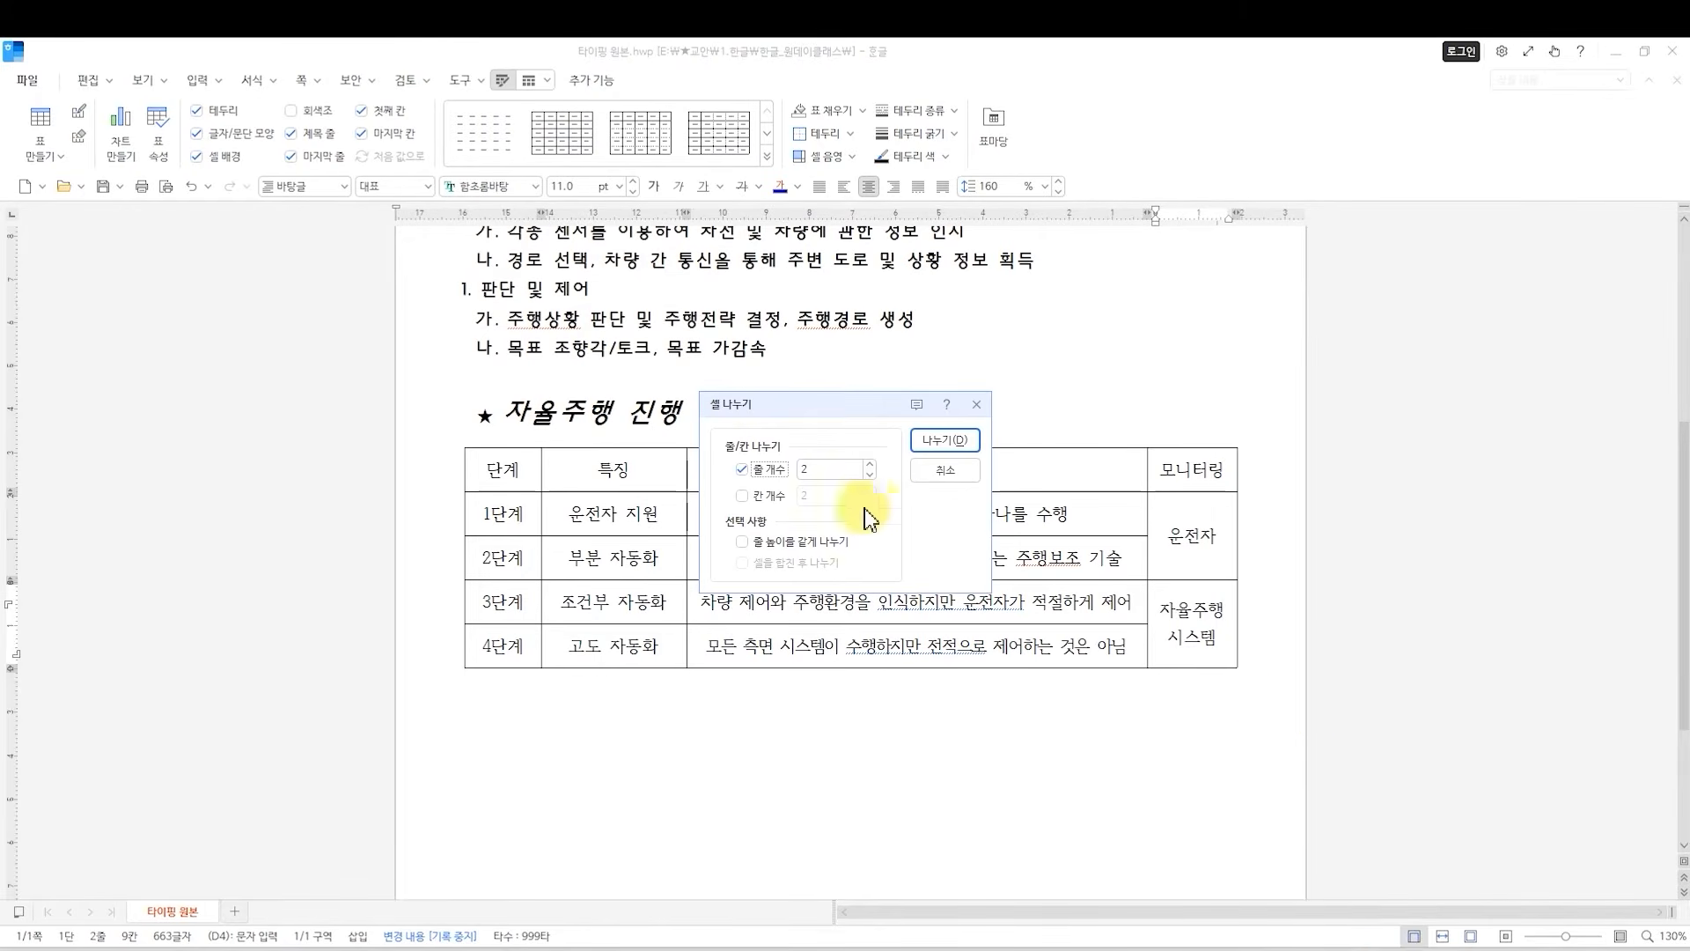
click(939, 481)
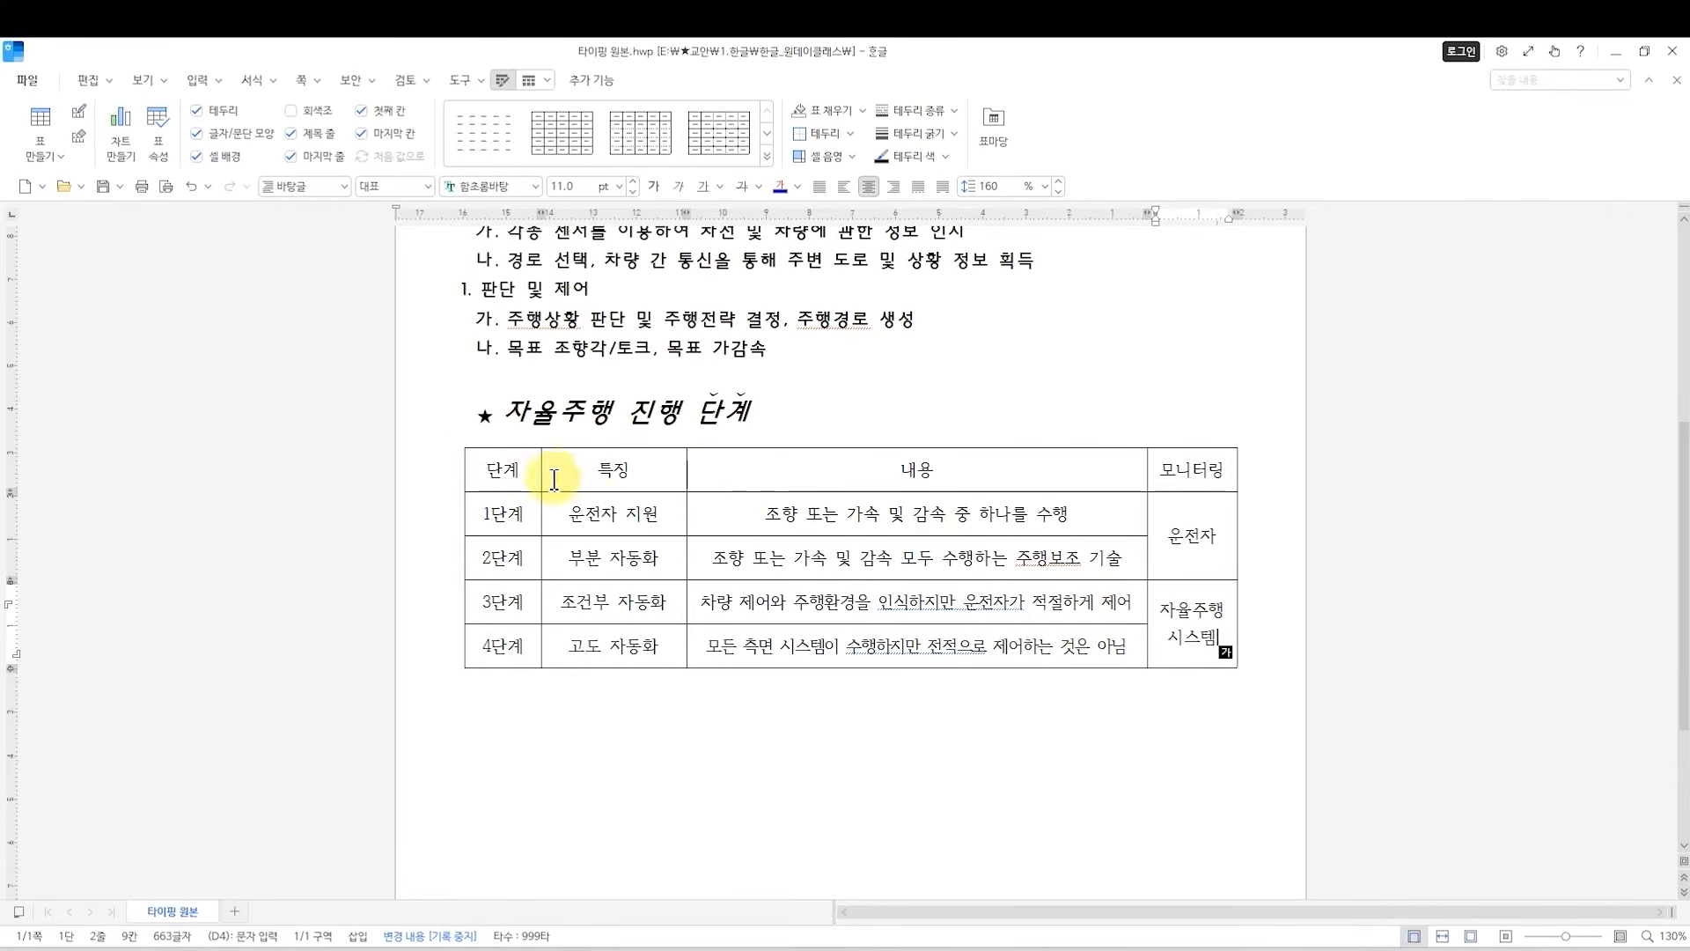
Fill the header row cells from 단계 to 모니터링 with a light blue background color (면 색).
drag(497, 469, 1180, 480)
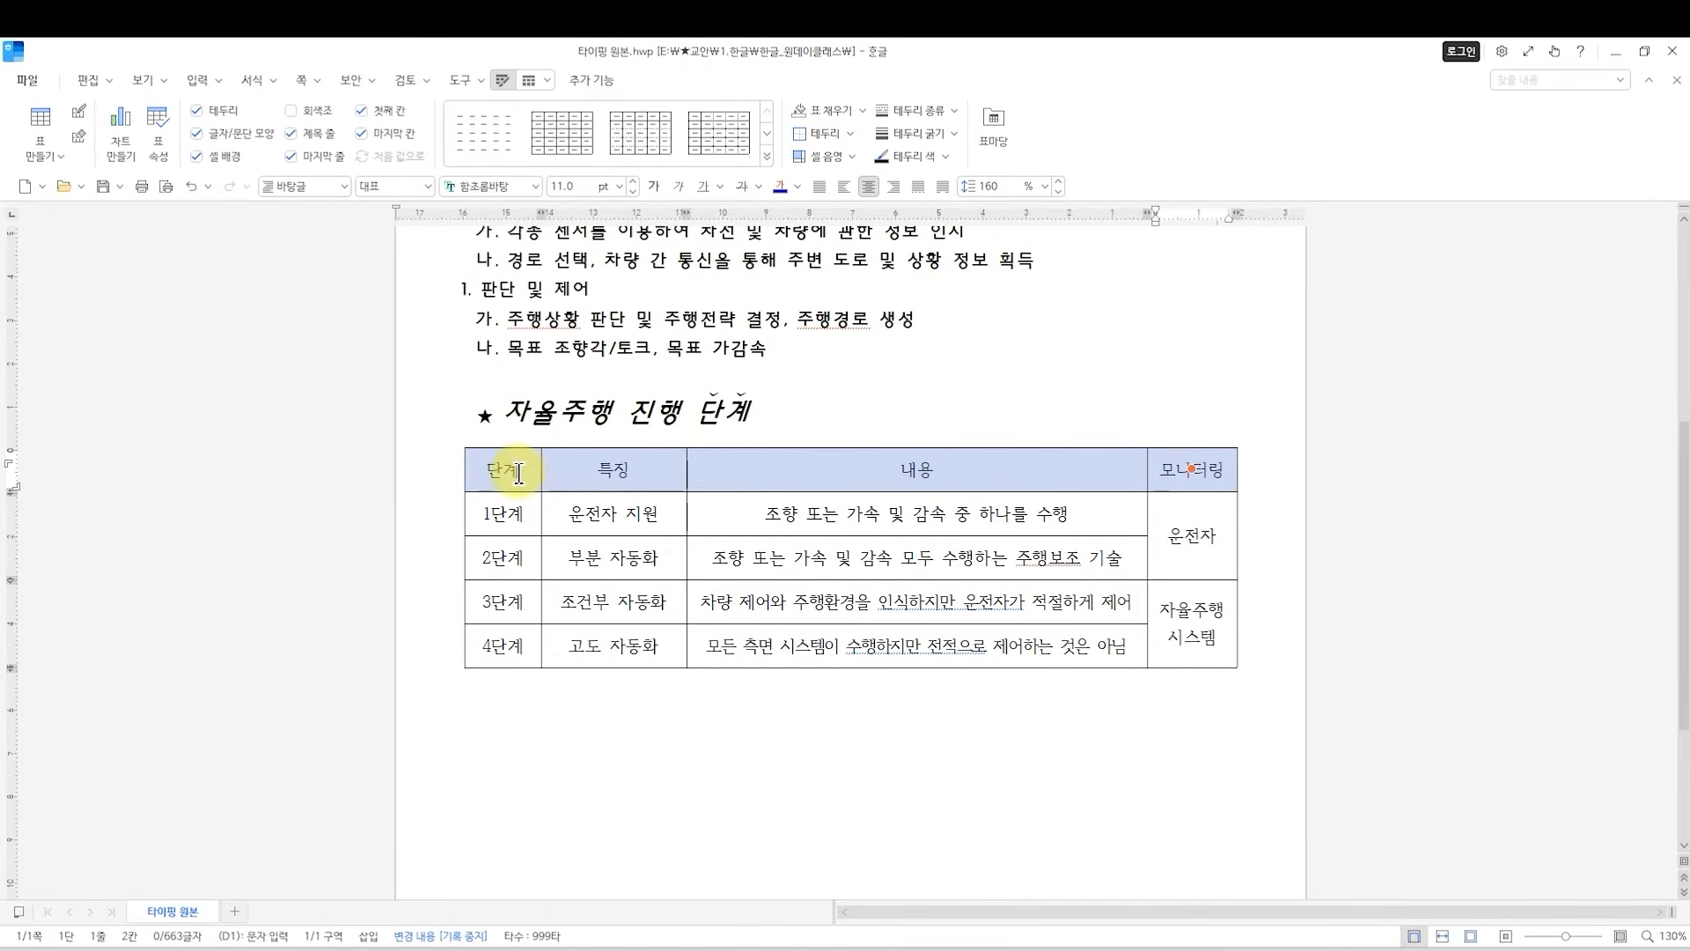
drag(510, 480, 1240, 464)
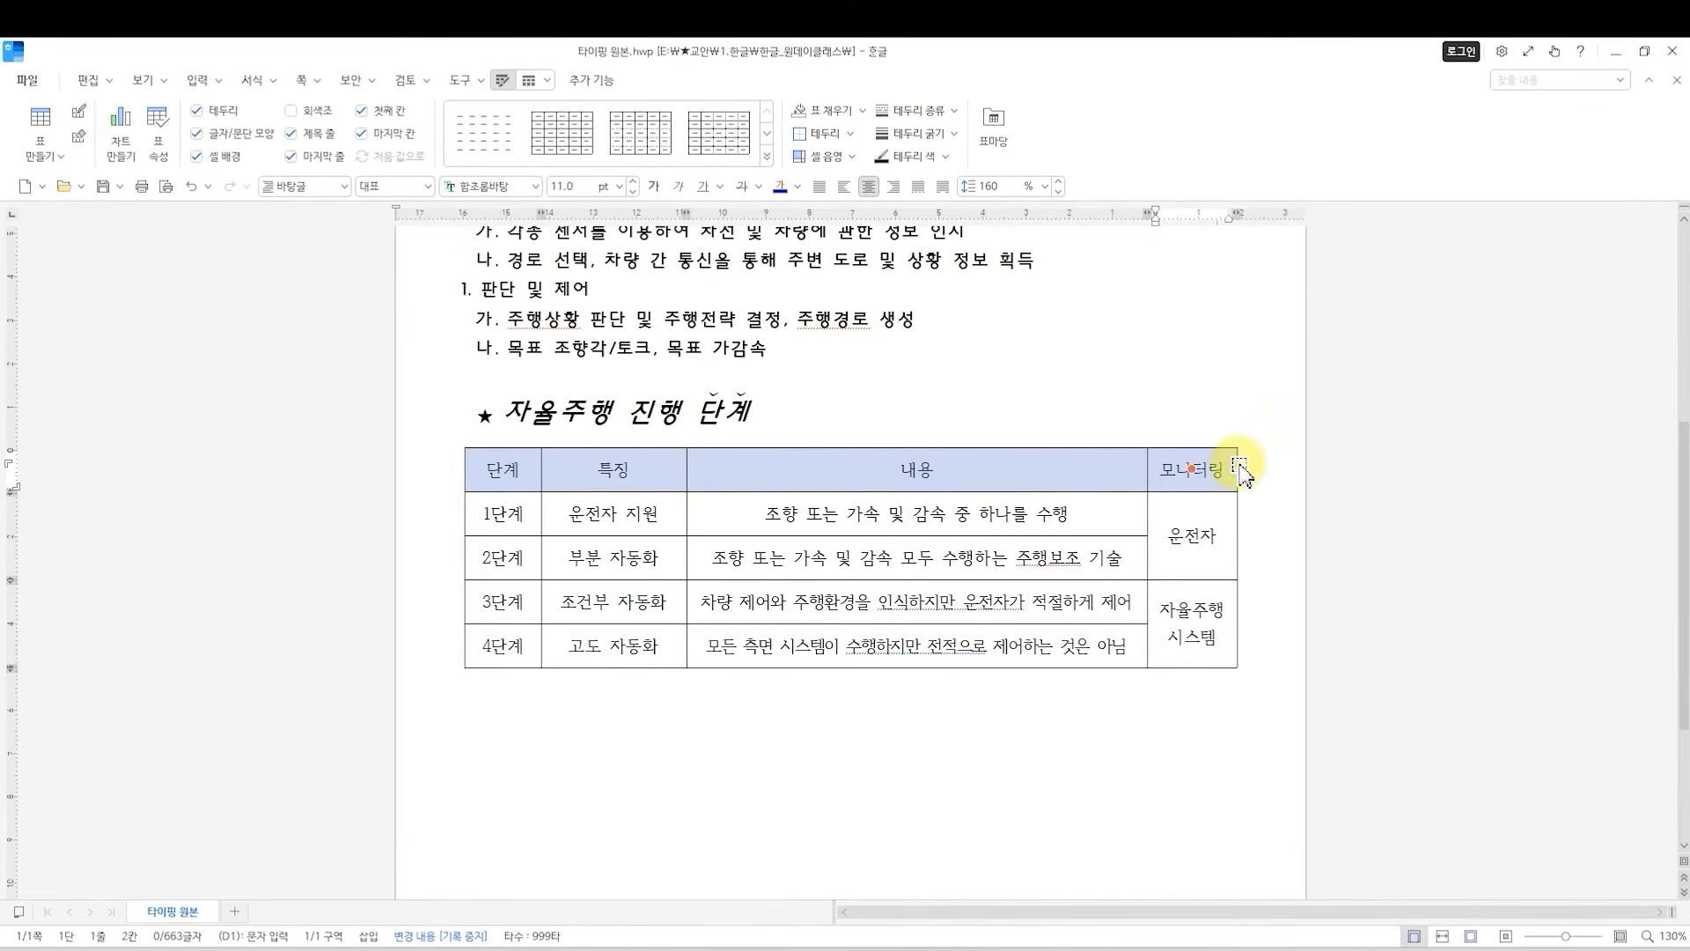
key(c)
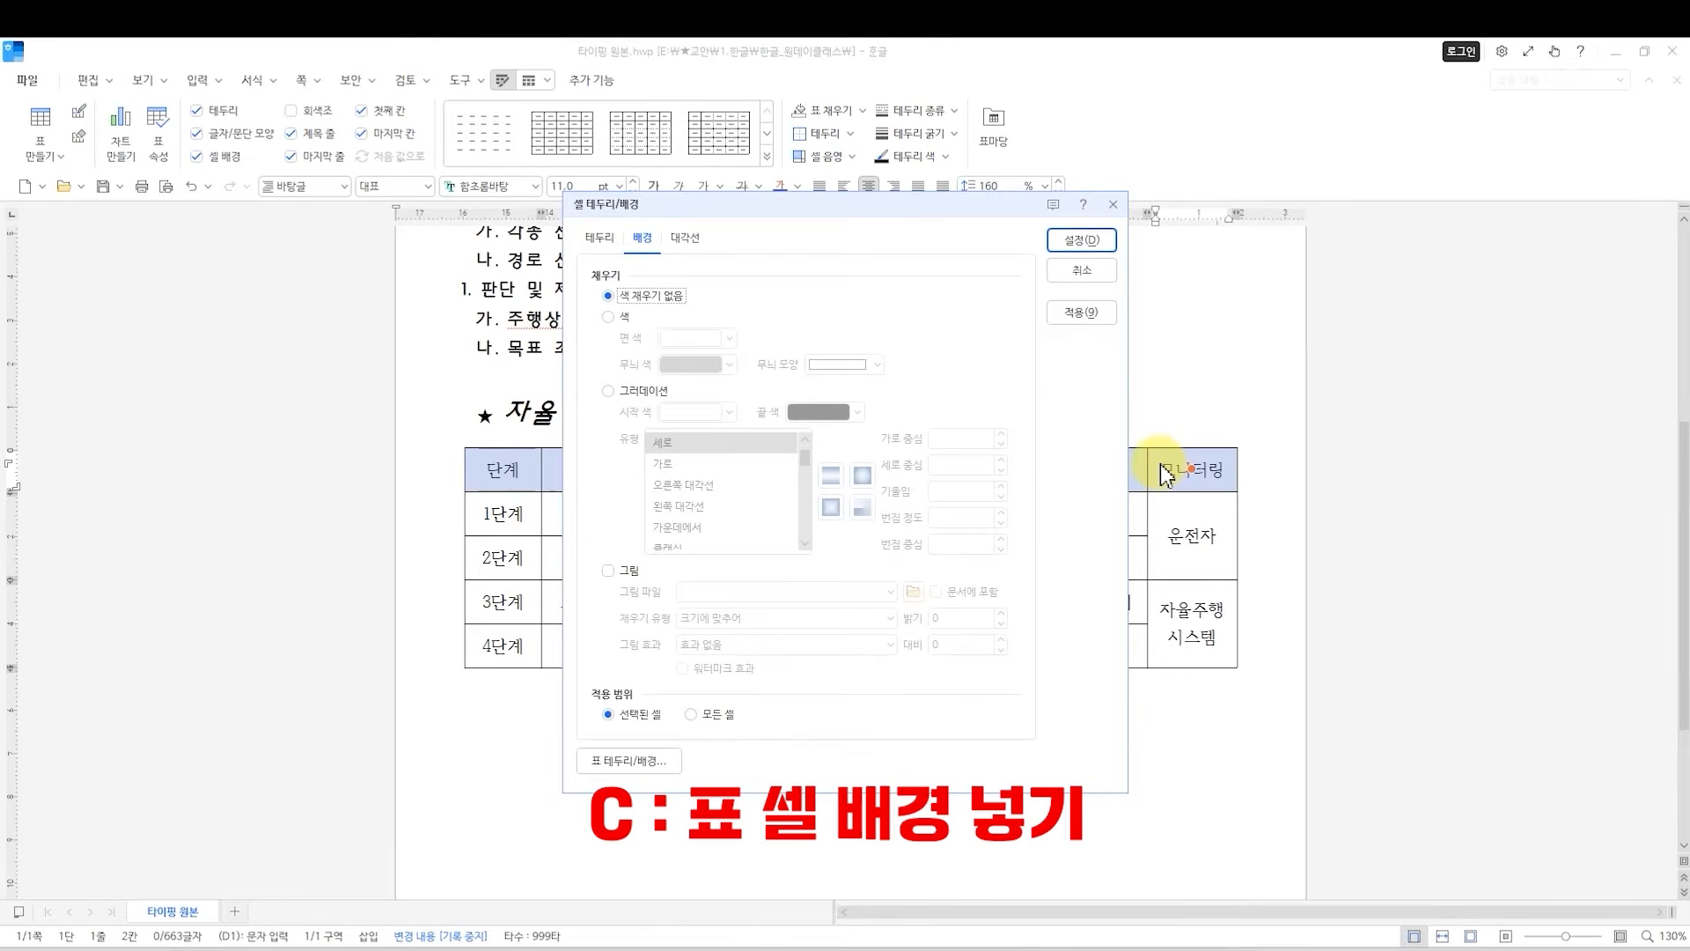
drag(656, 217, 767, 257)
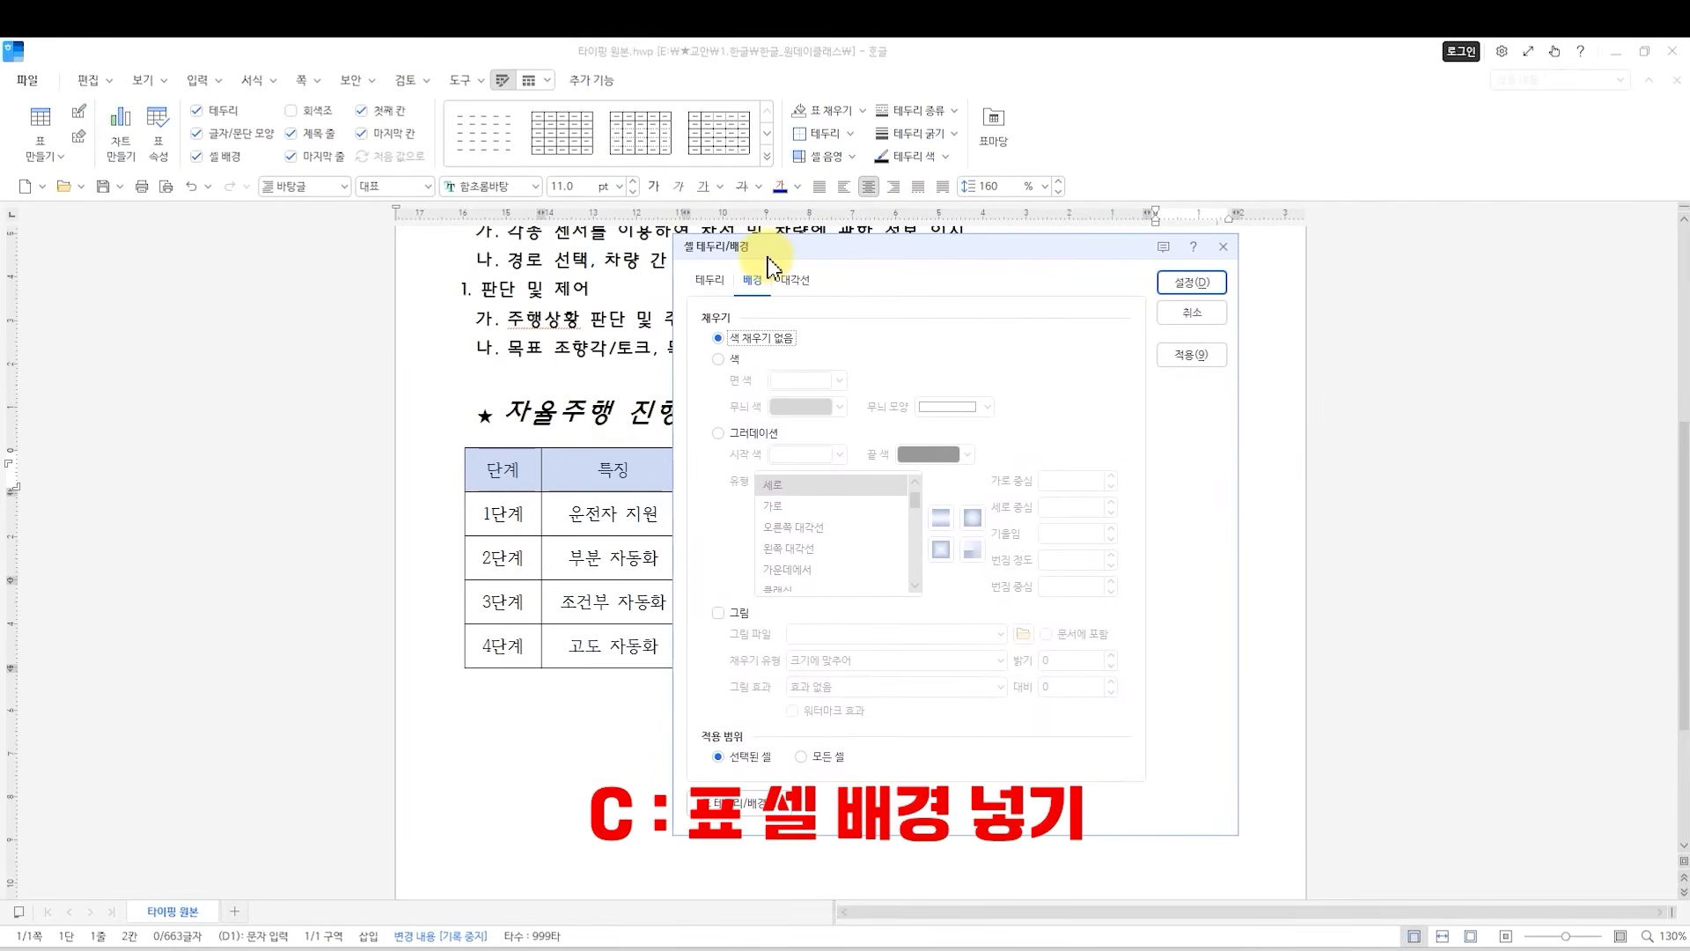
click(720, 360)
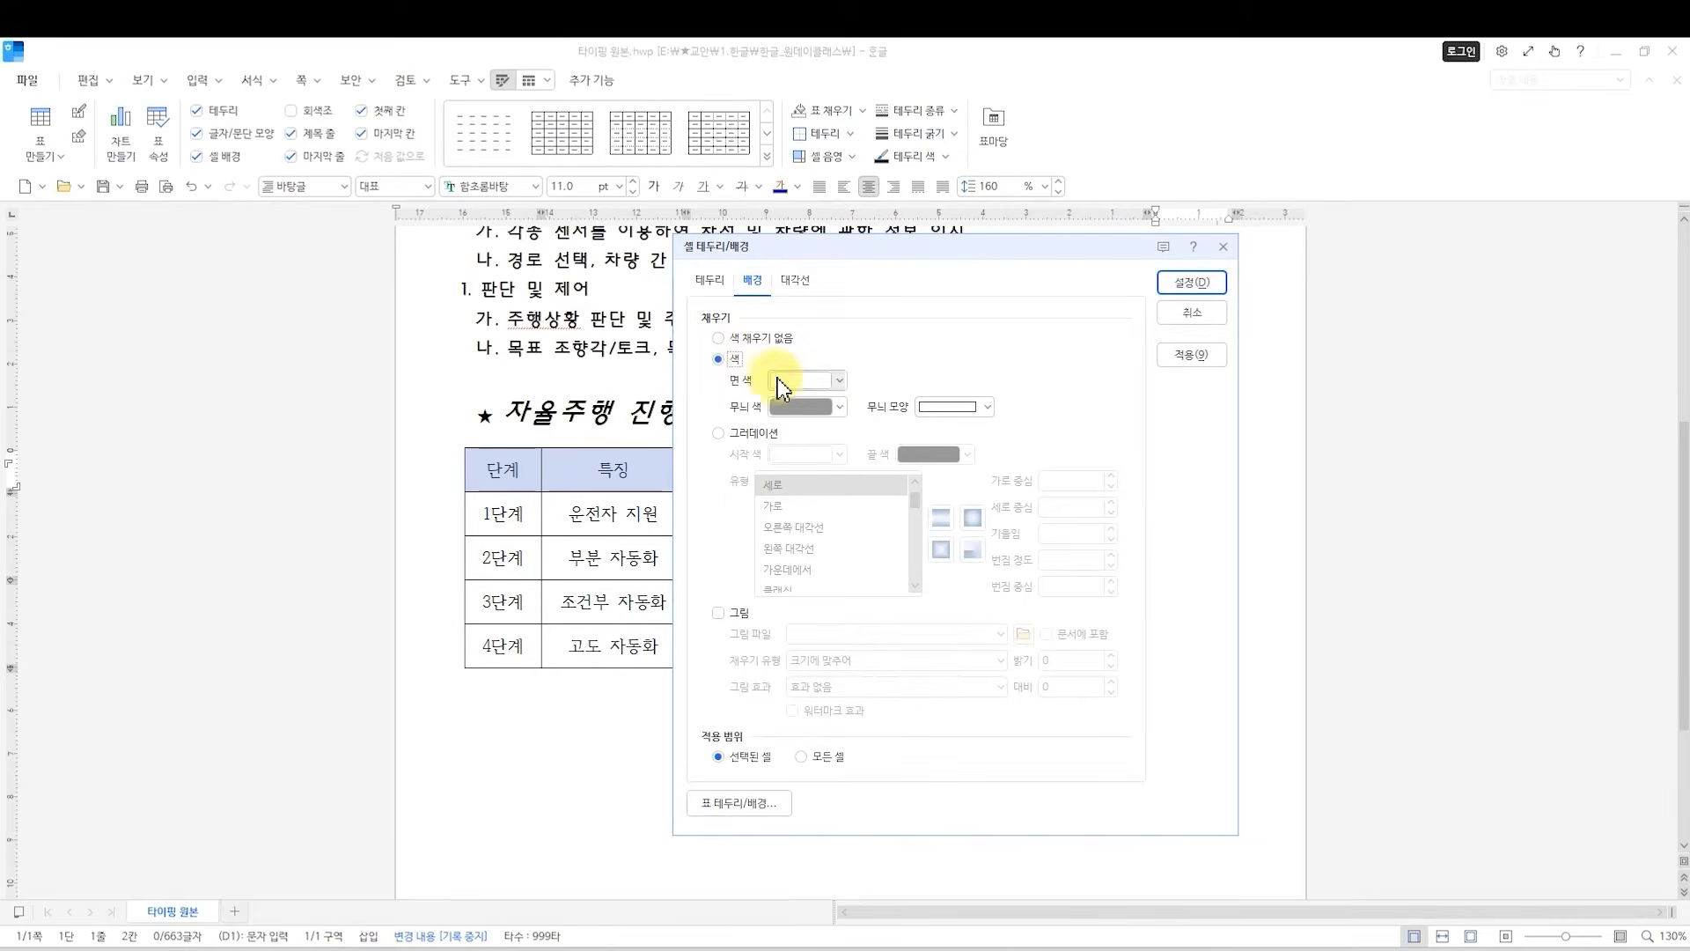
click(838, 380)
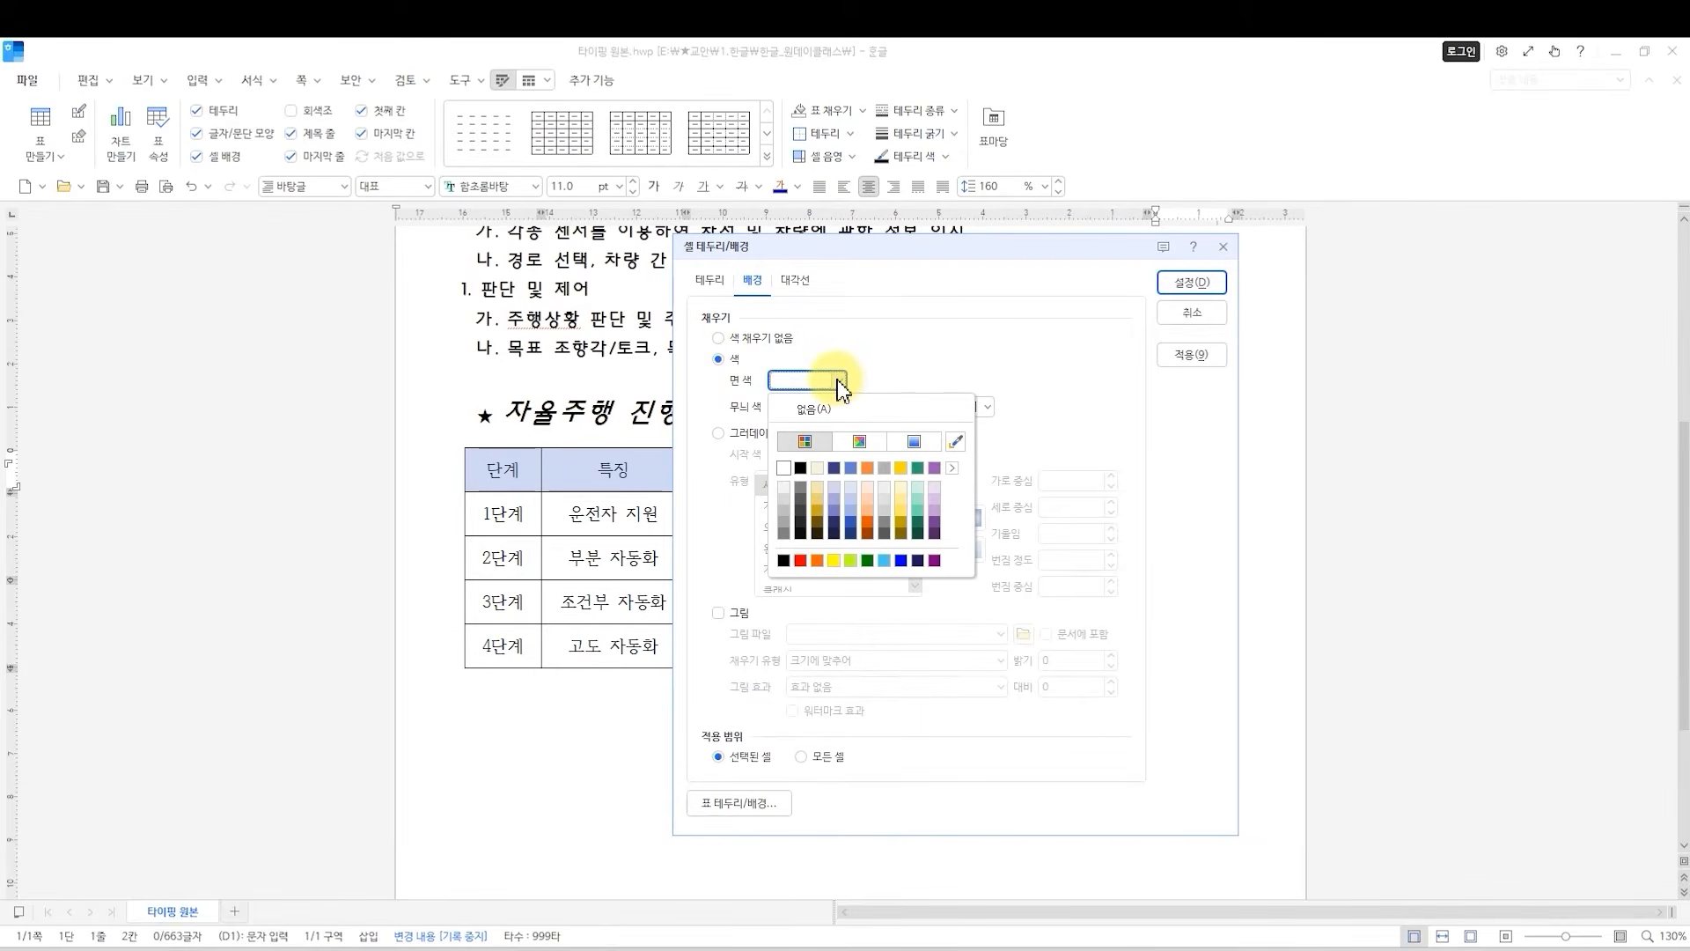
click(852, 510)
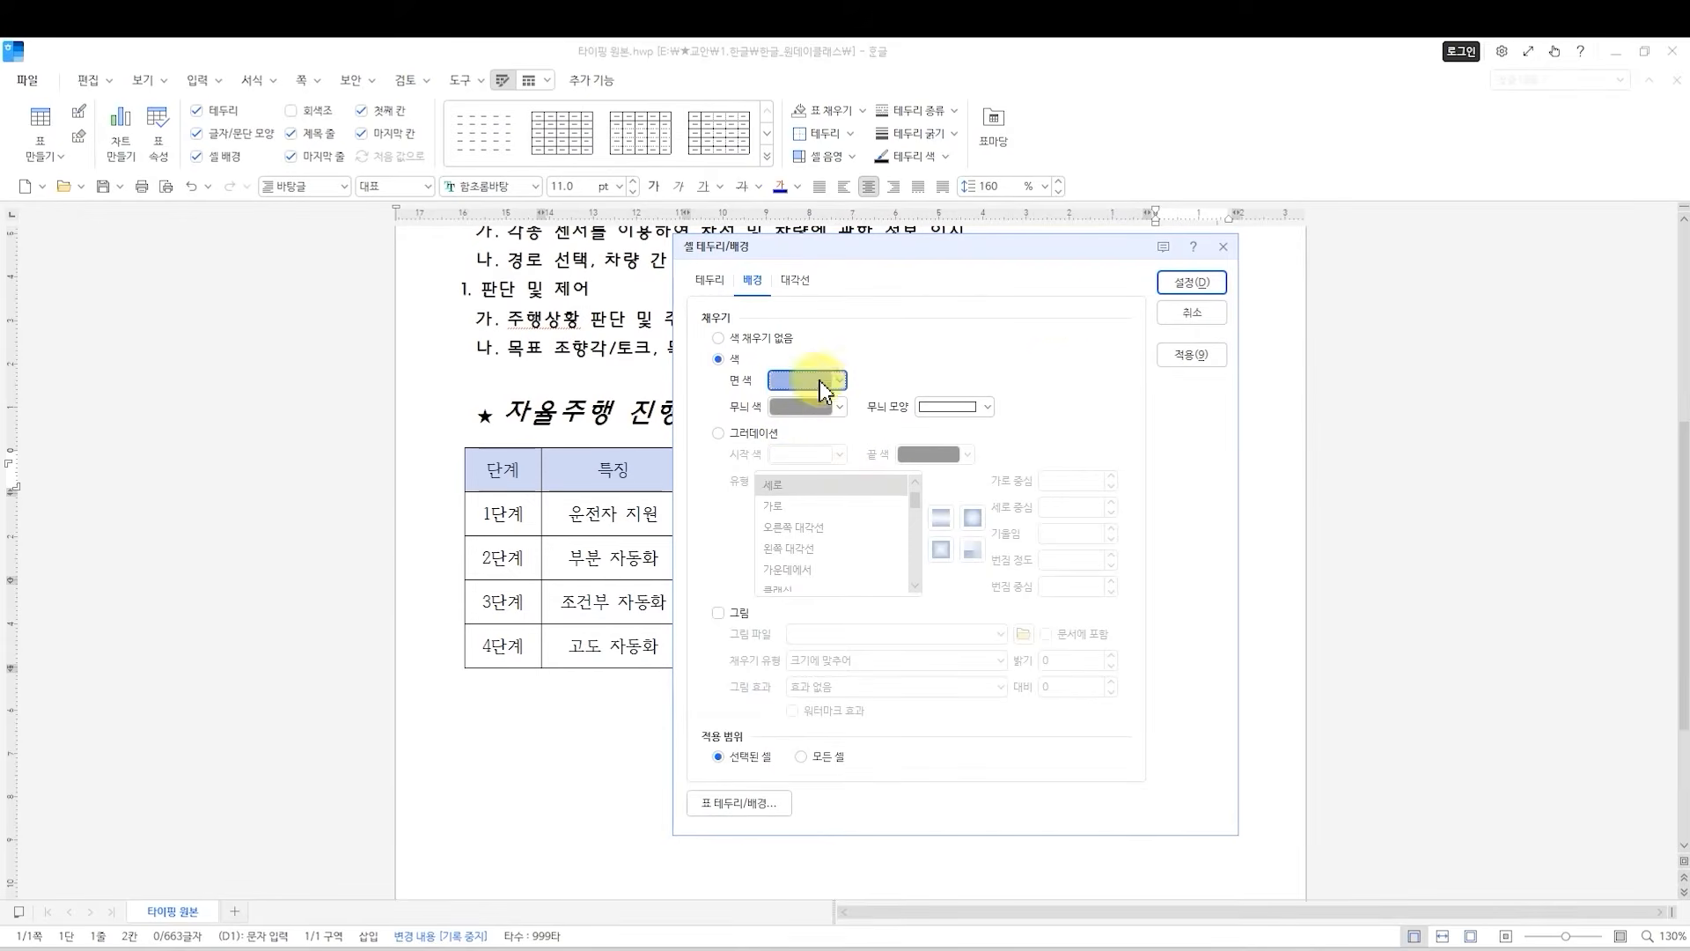
click(1173, 289)
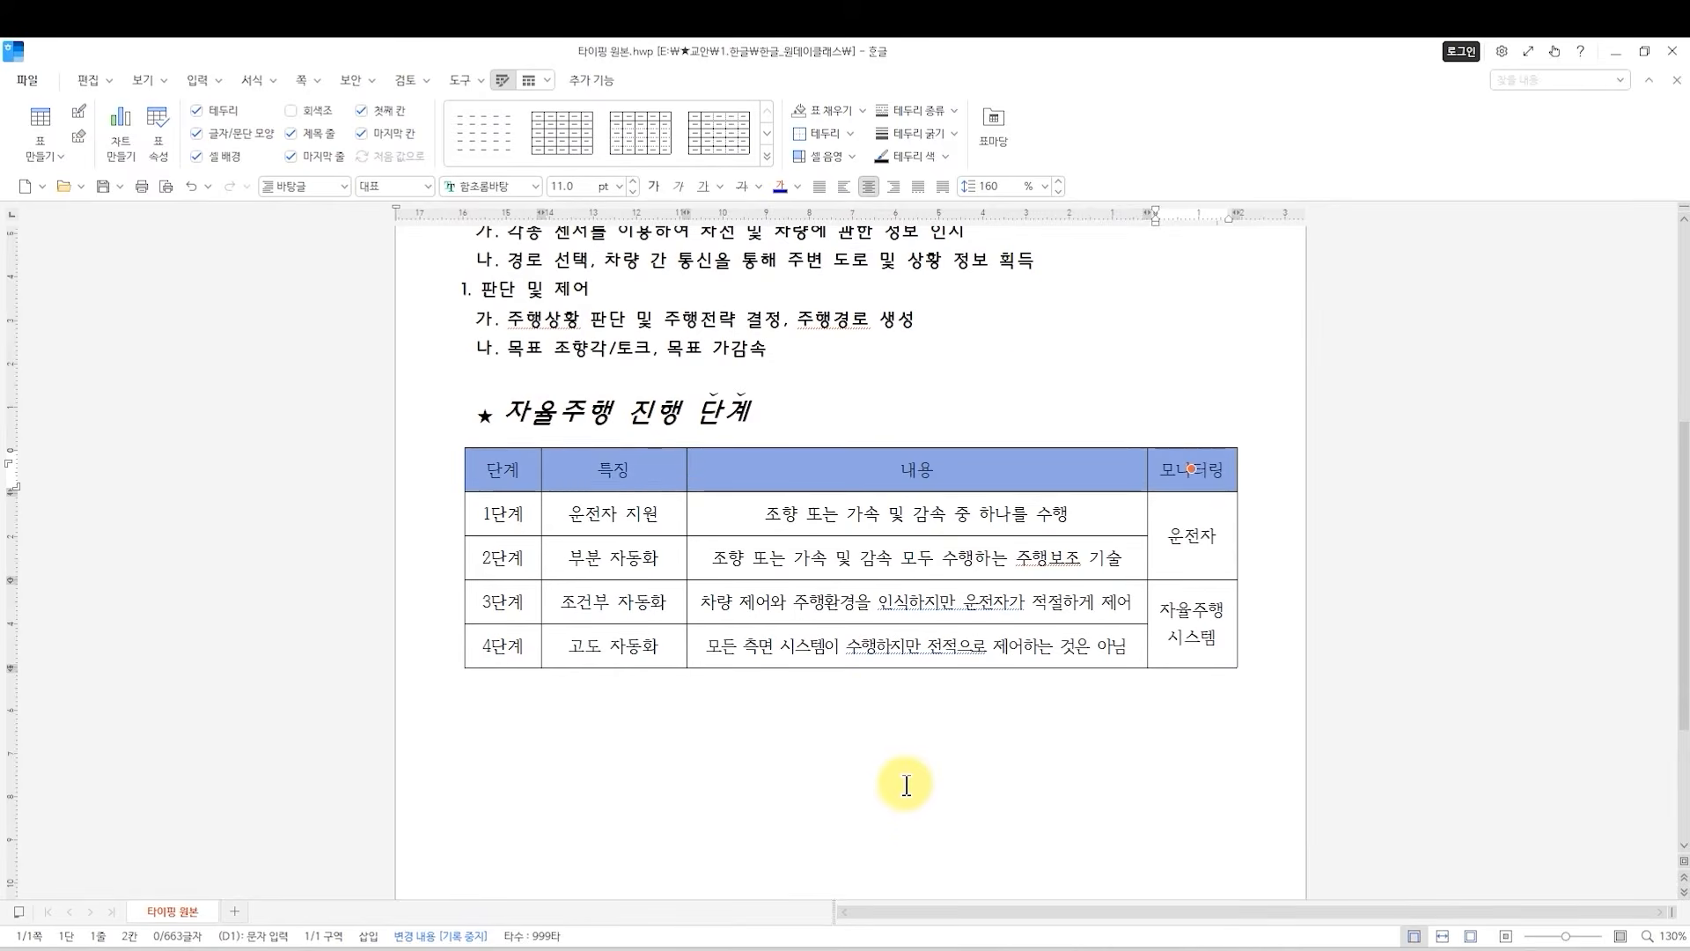
click(911, 784)
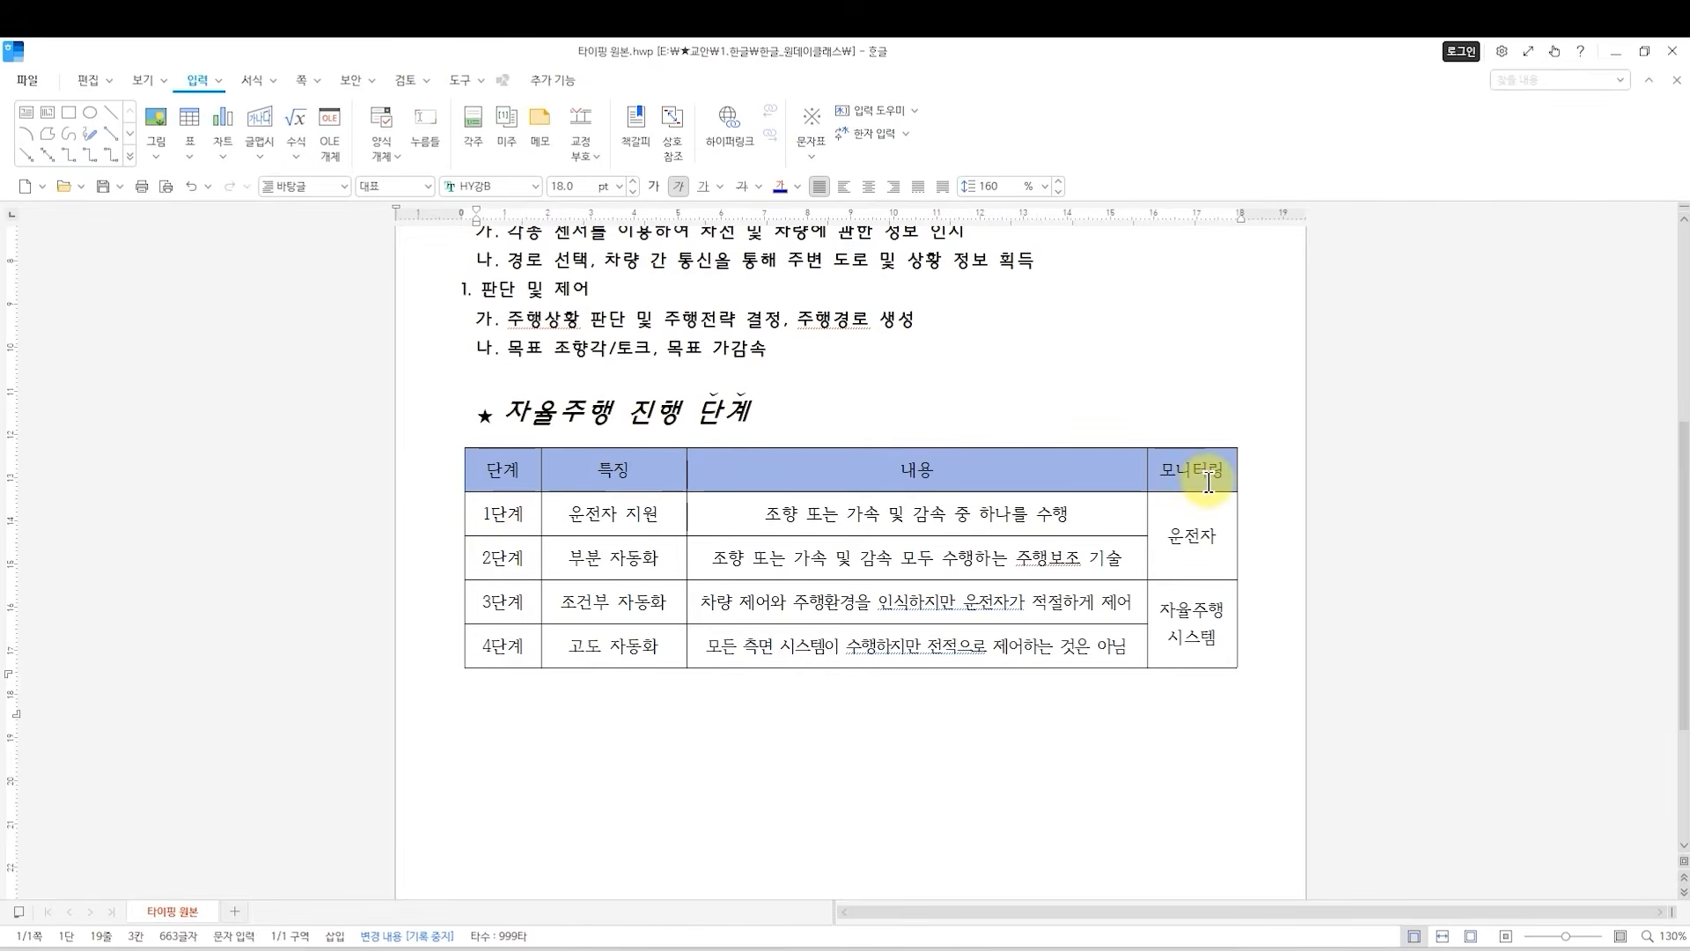
Change the font of all the text in the 자율주행 진행 단계 table, header row included, to HY강B.
drag(503, 471, 1227, 467)
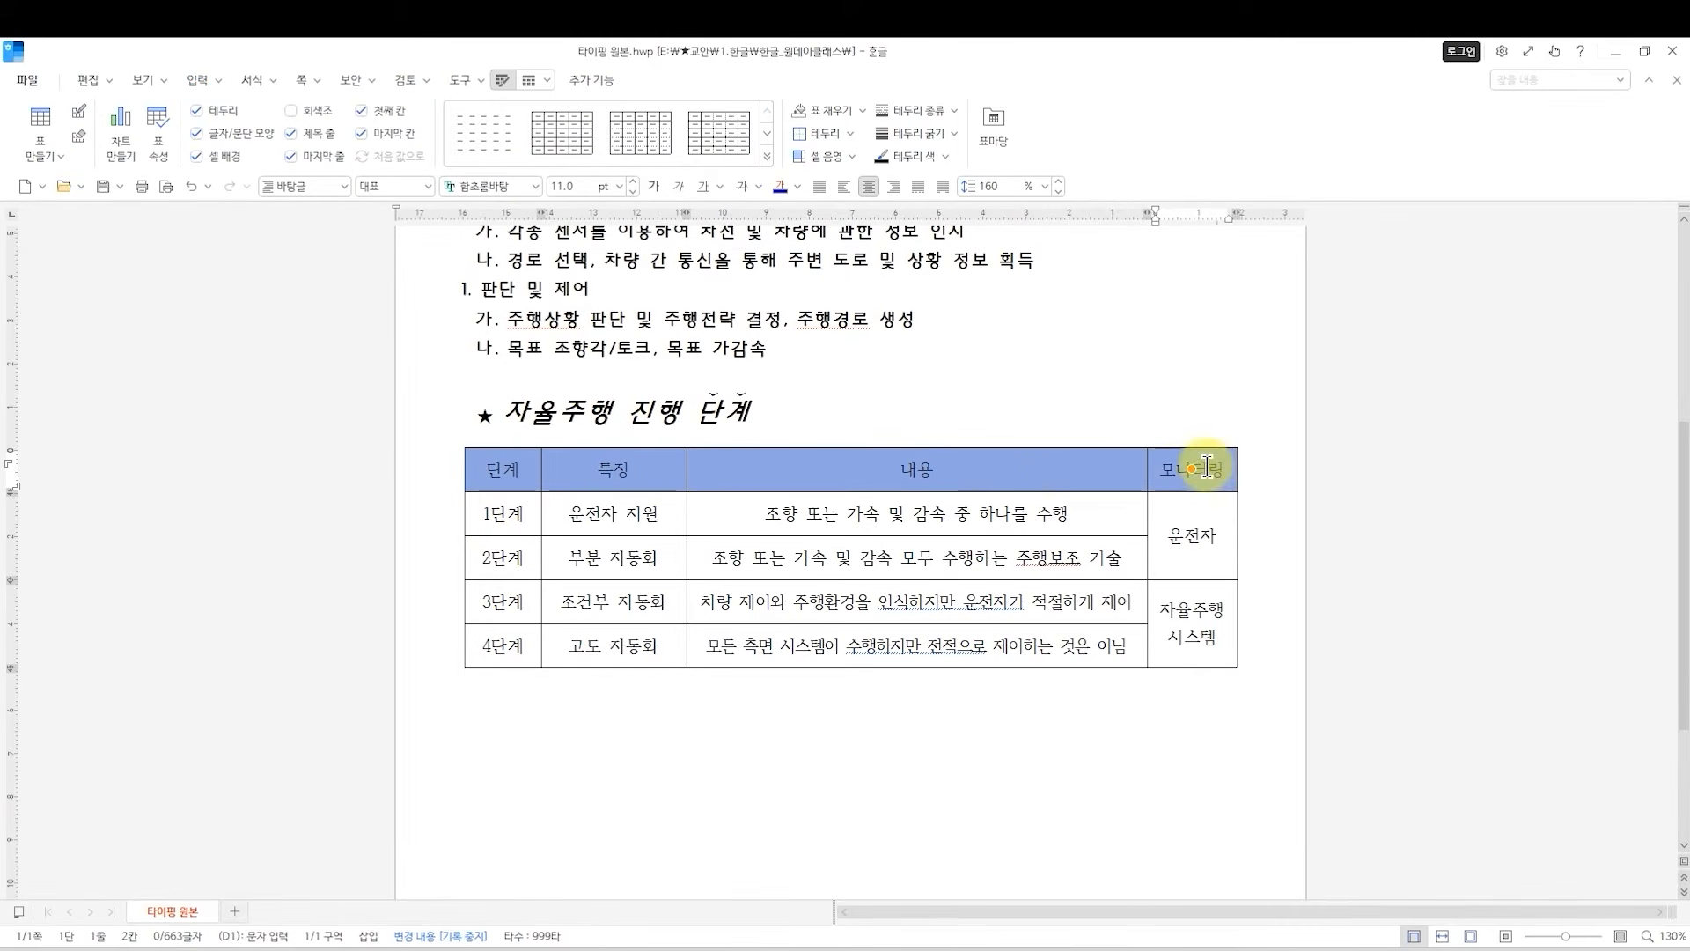
click(607, 757)
click(498, 466)
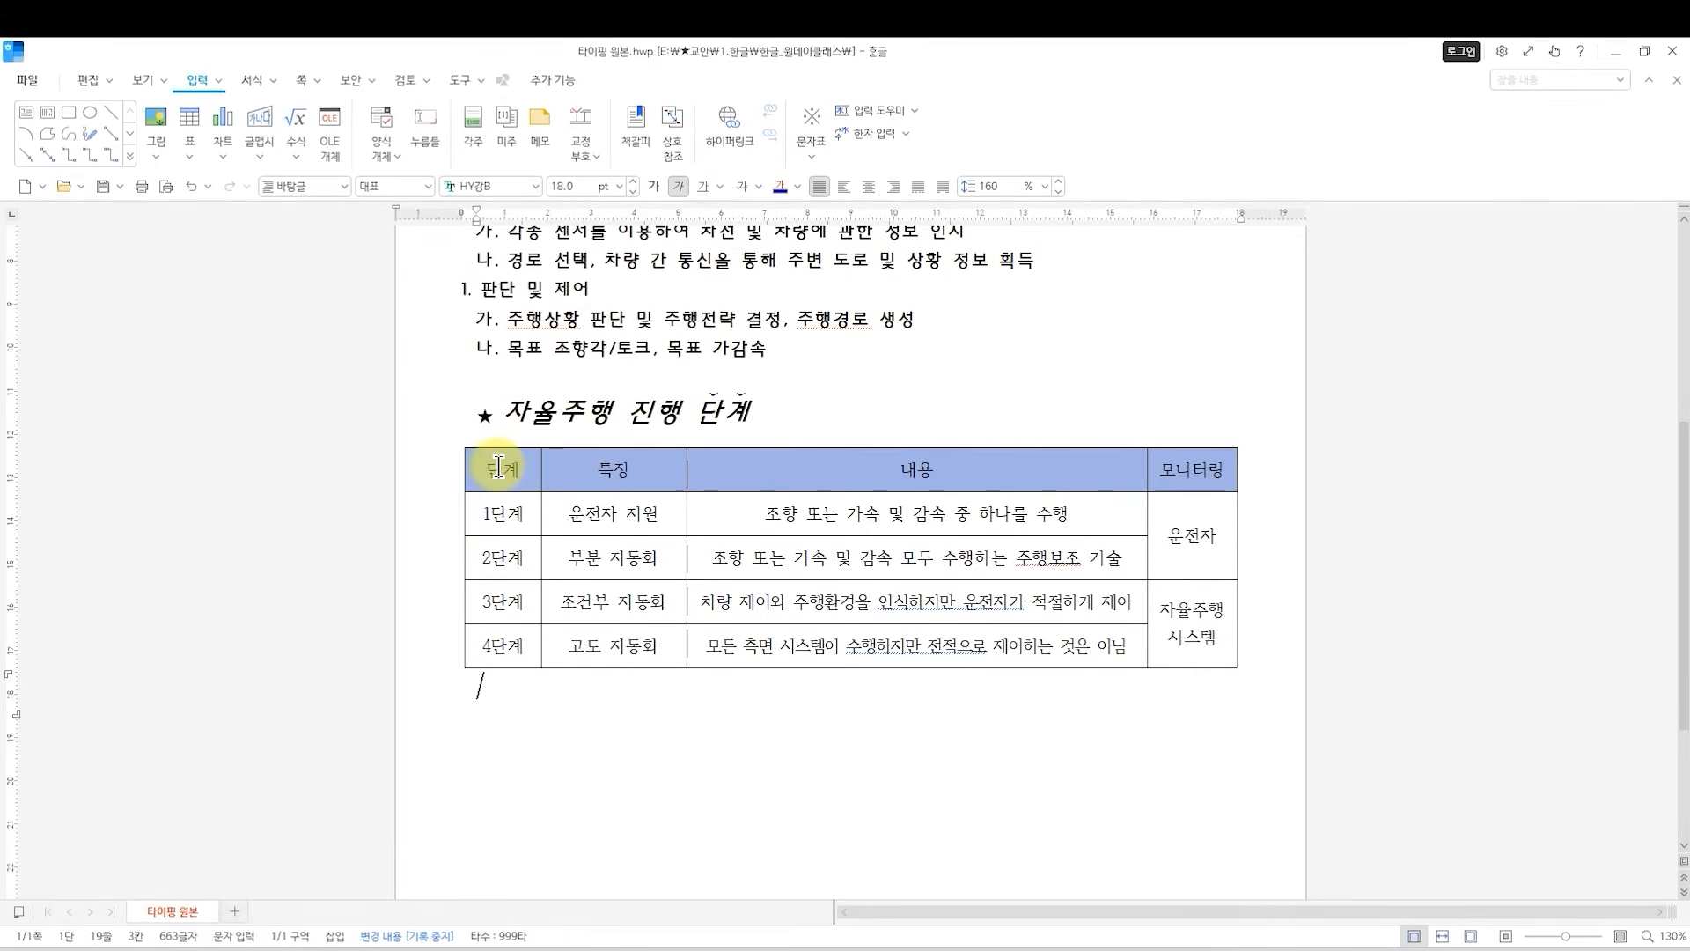
drag(481, 475, 1202, 642)
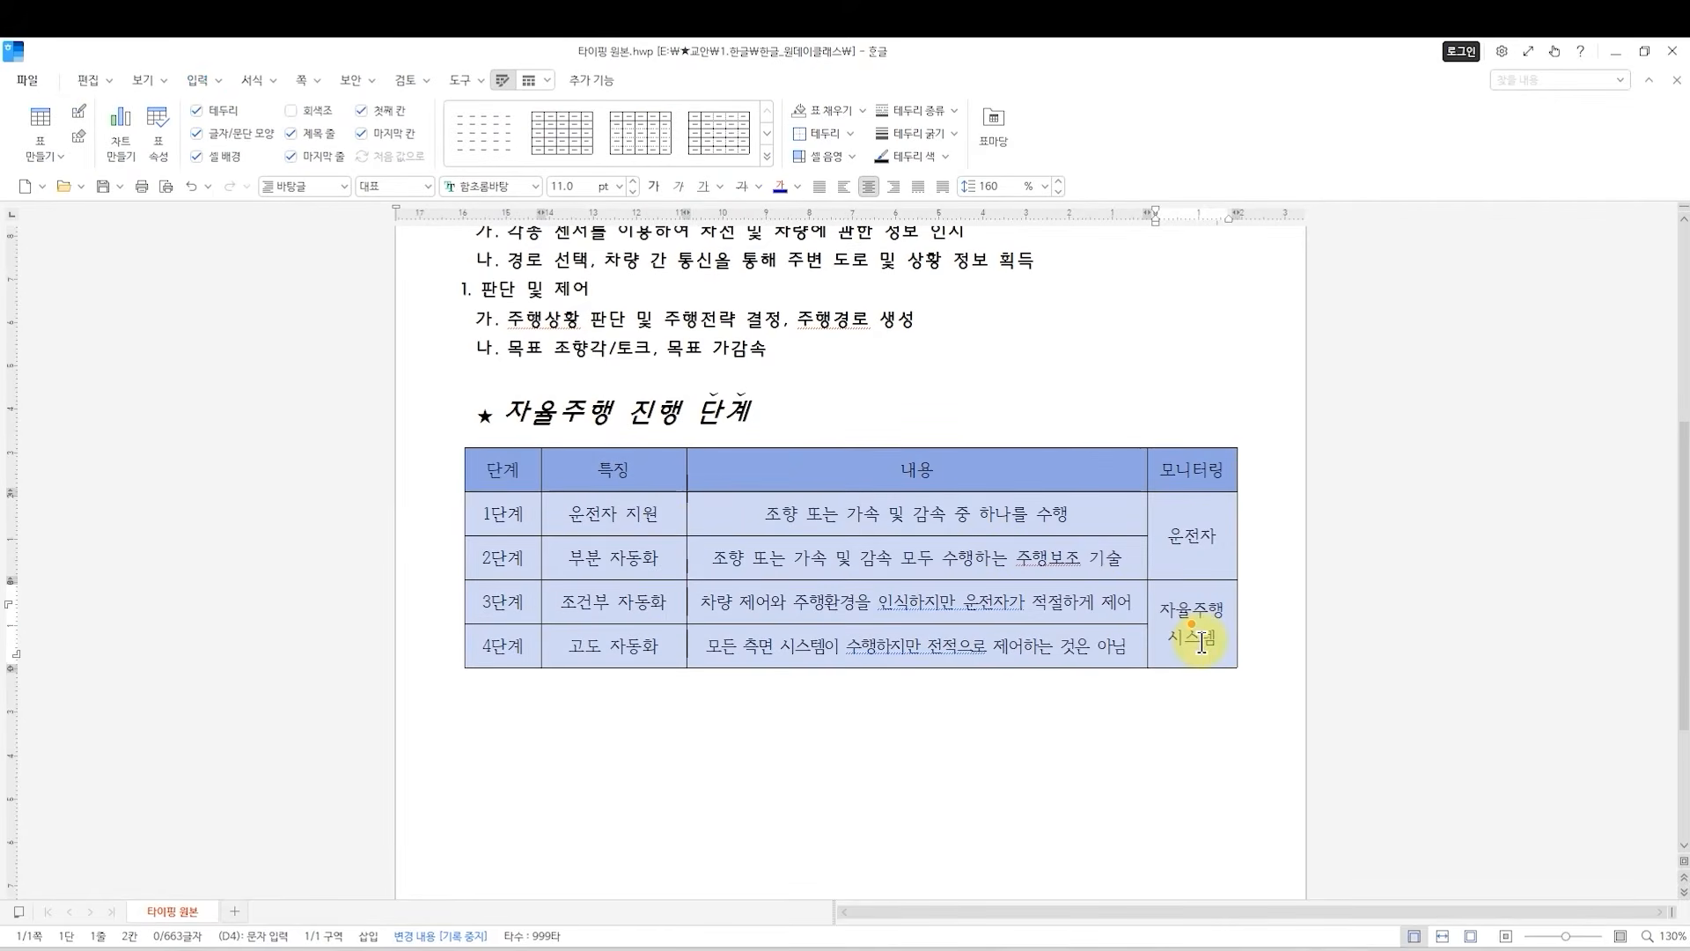
click(536, 187)
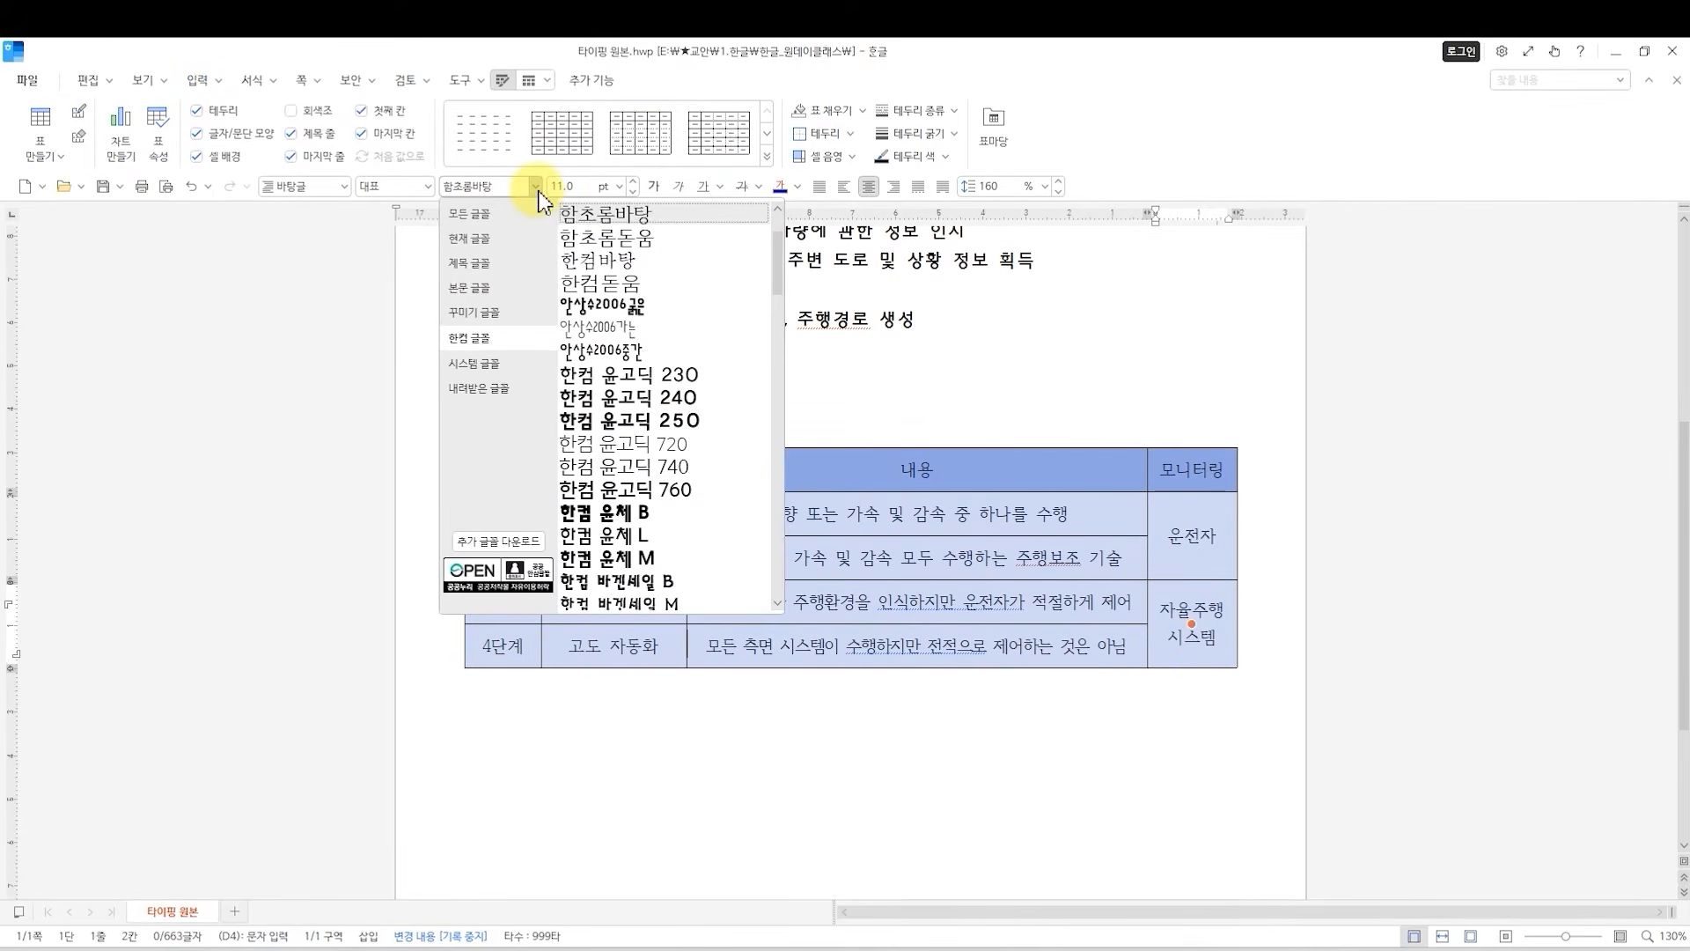
scroll(667, 390, up, 1)
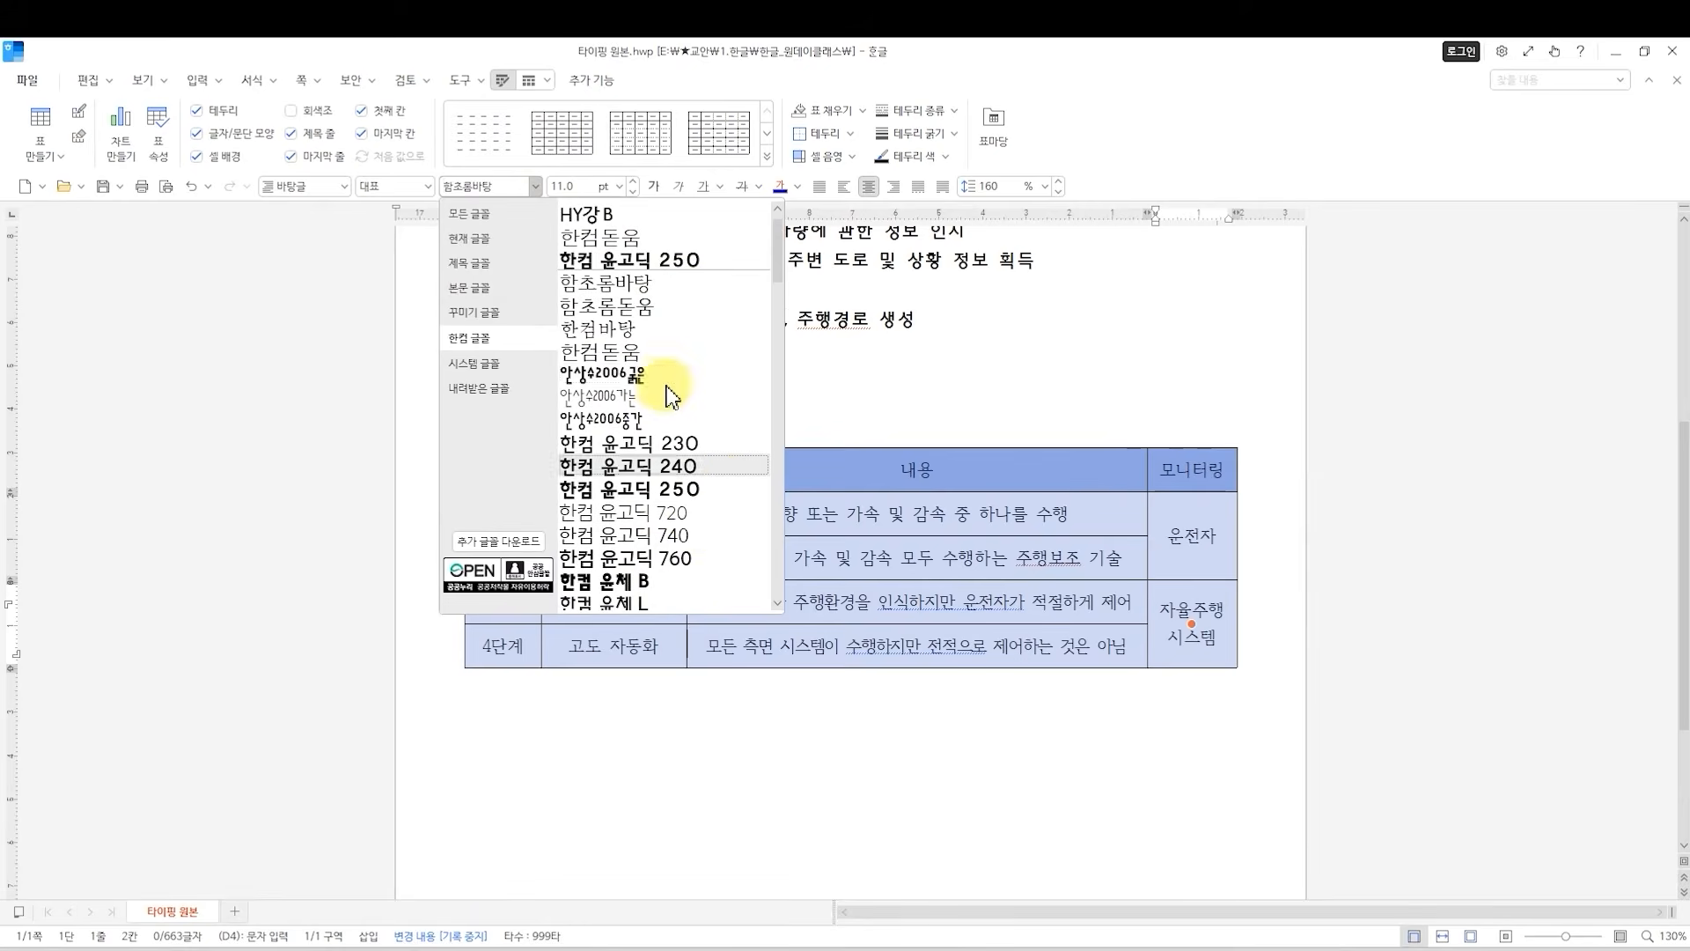
click(592, 215)
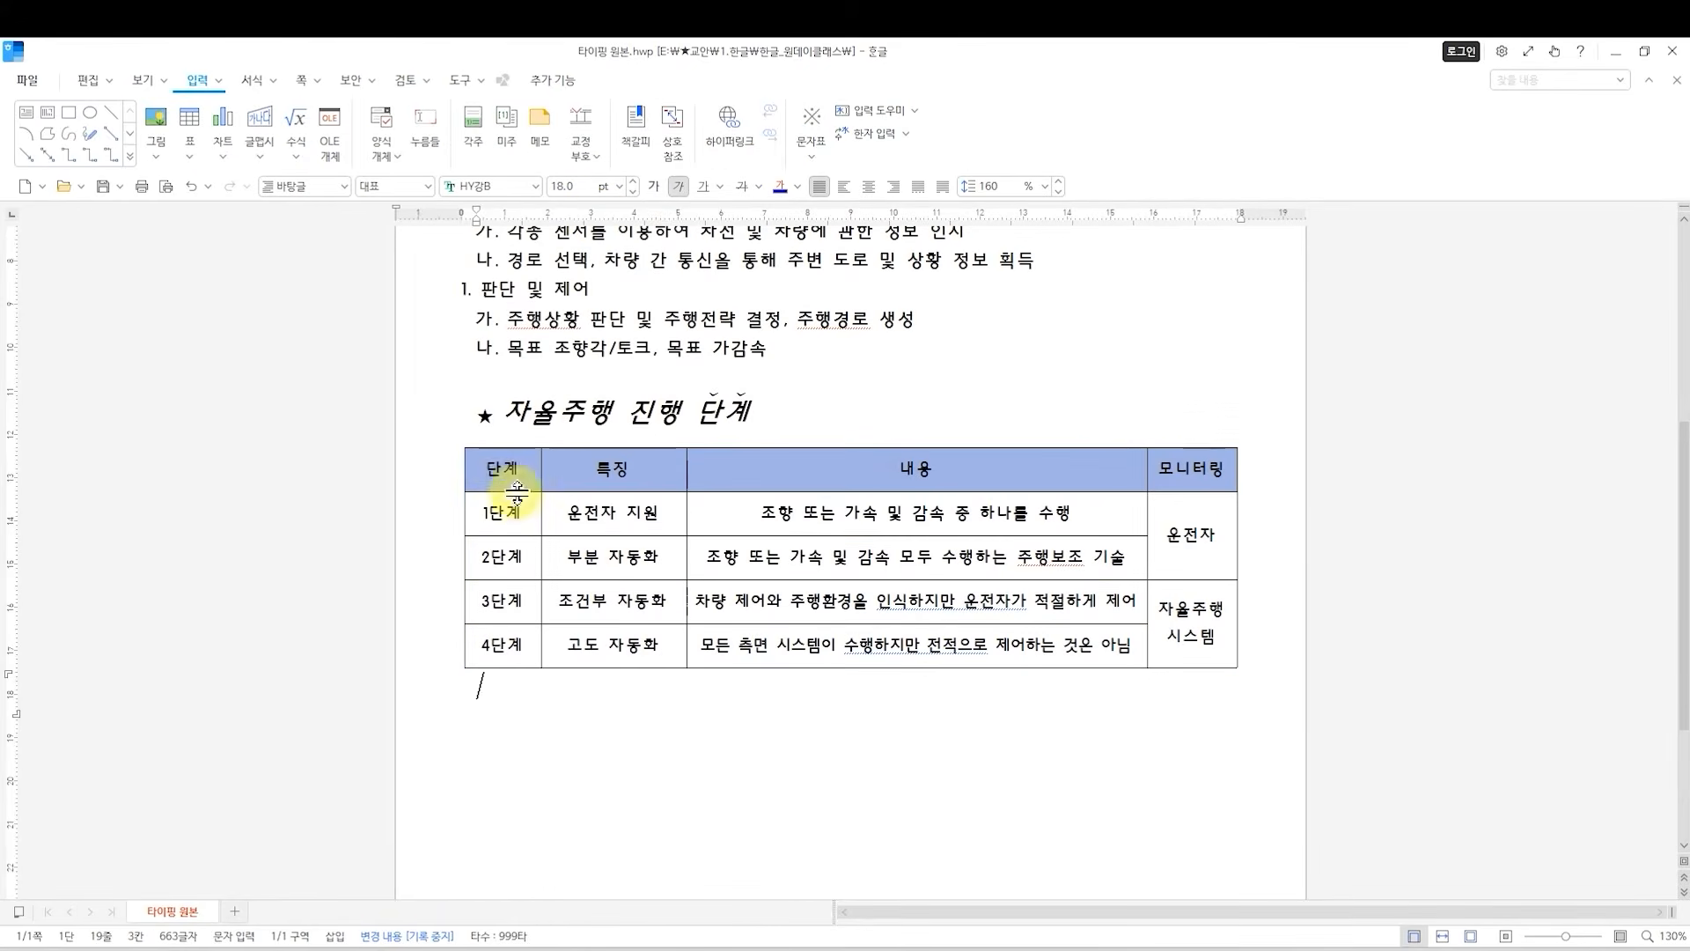
Set the font color of the table's header row text, from 단계 to 모니터링, to white.
drag(506, 468, 1191, 469)
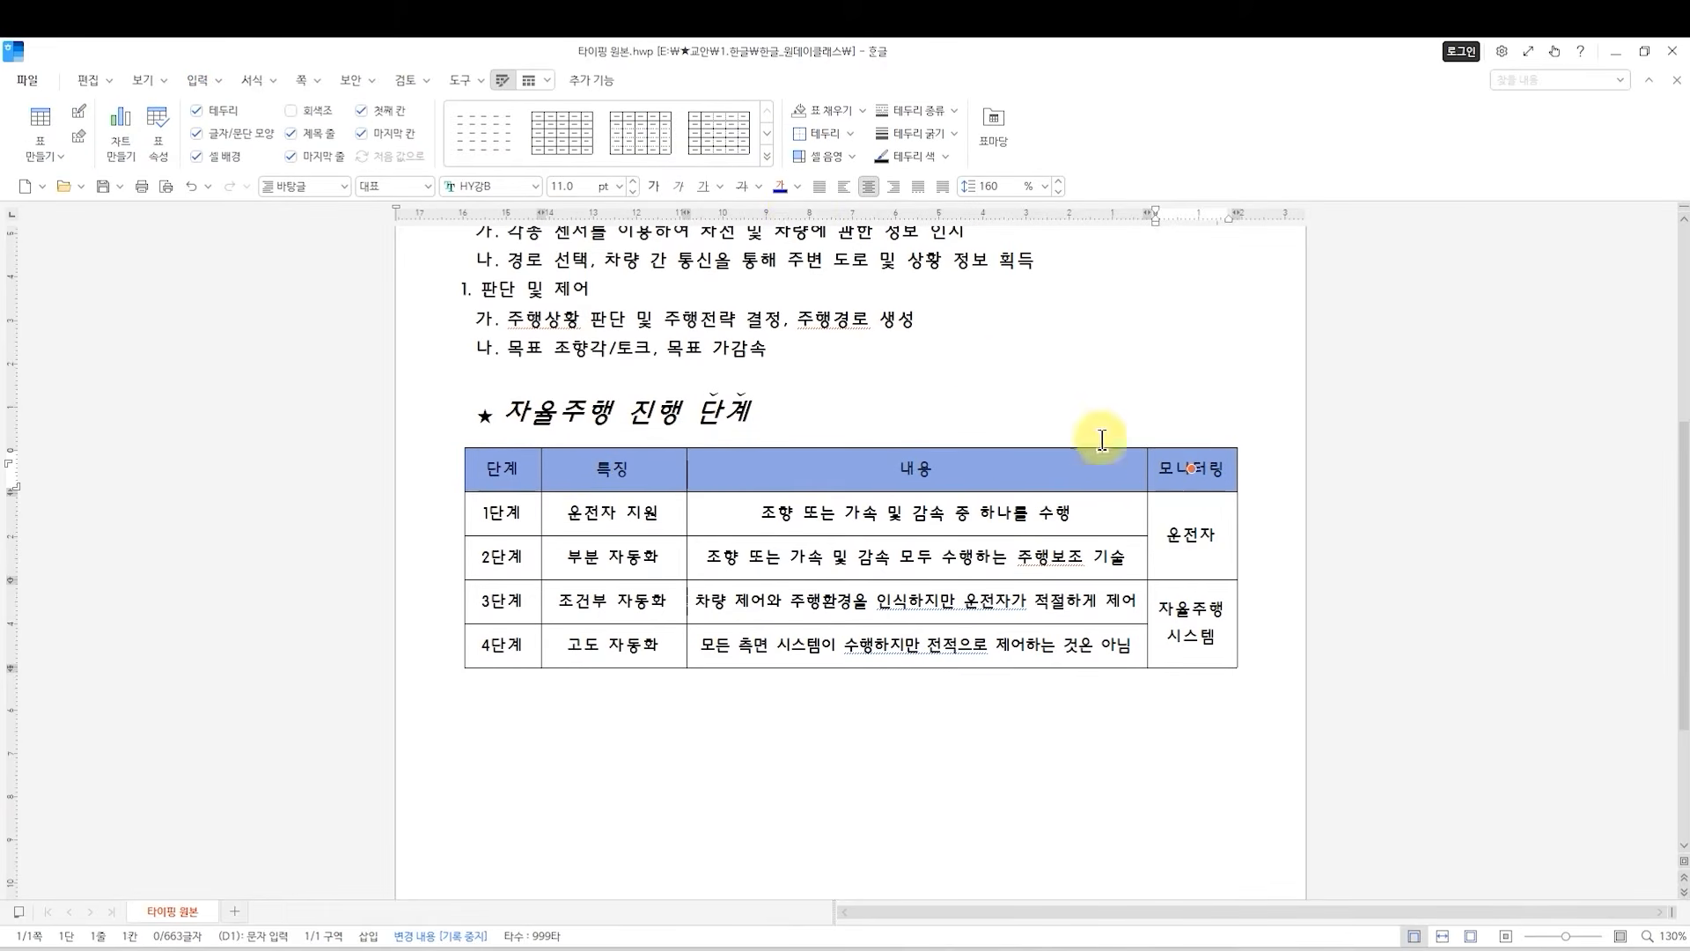
click(797, 189)
click(788, 261)
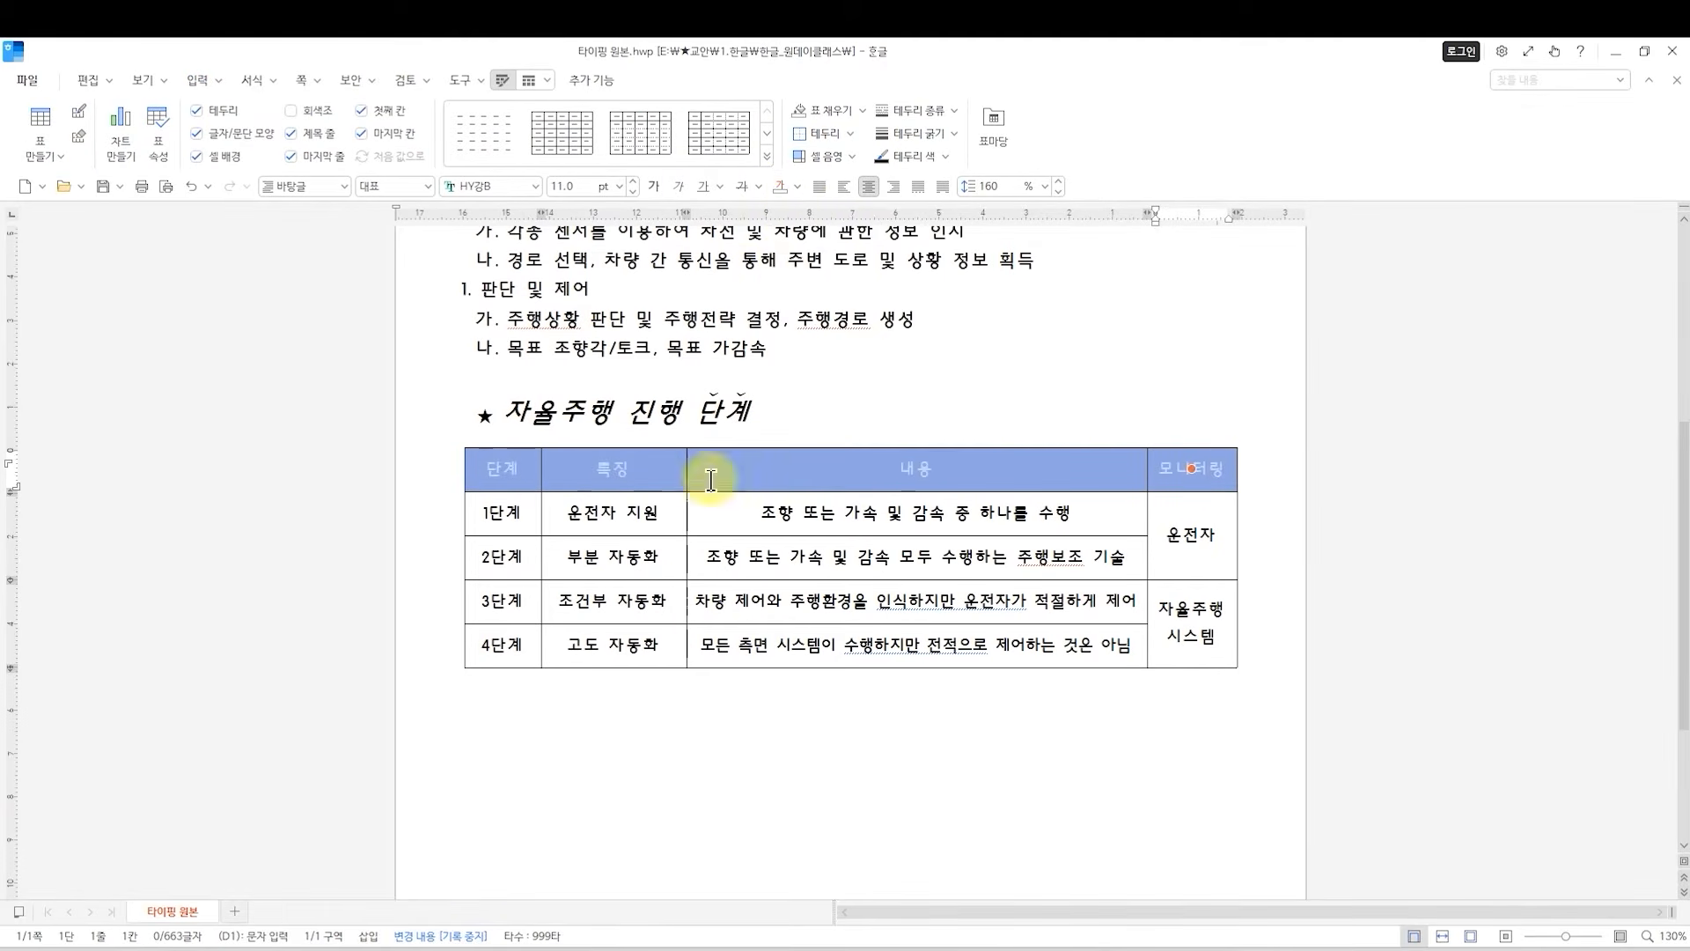
click(717, 785)
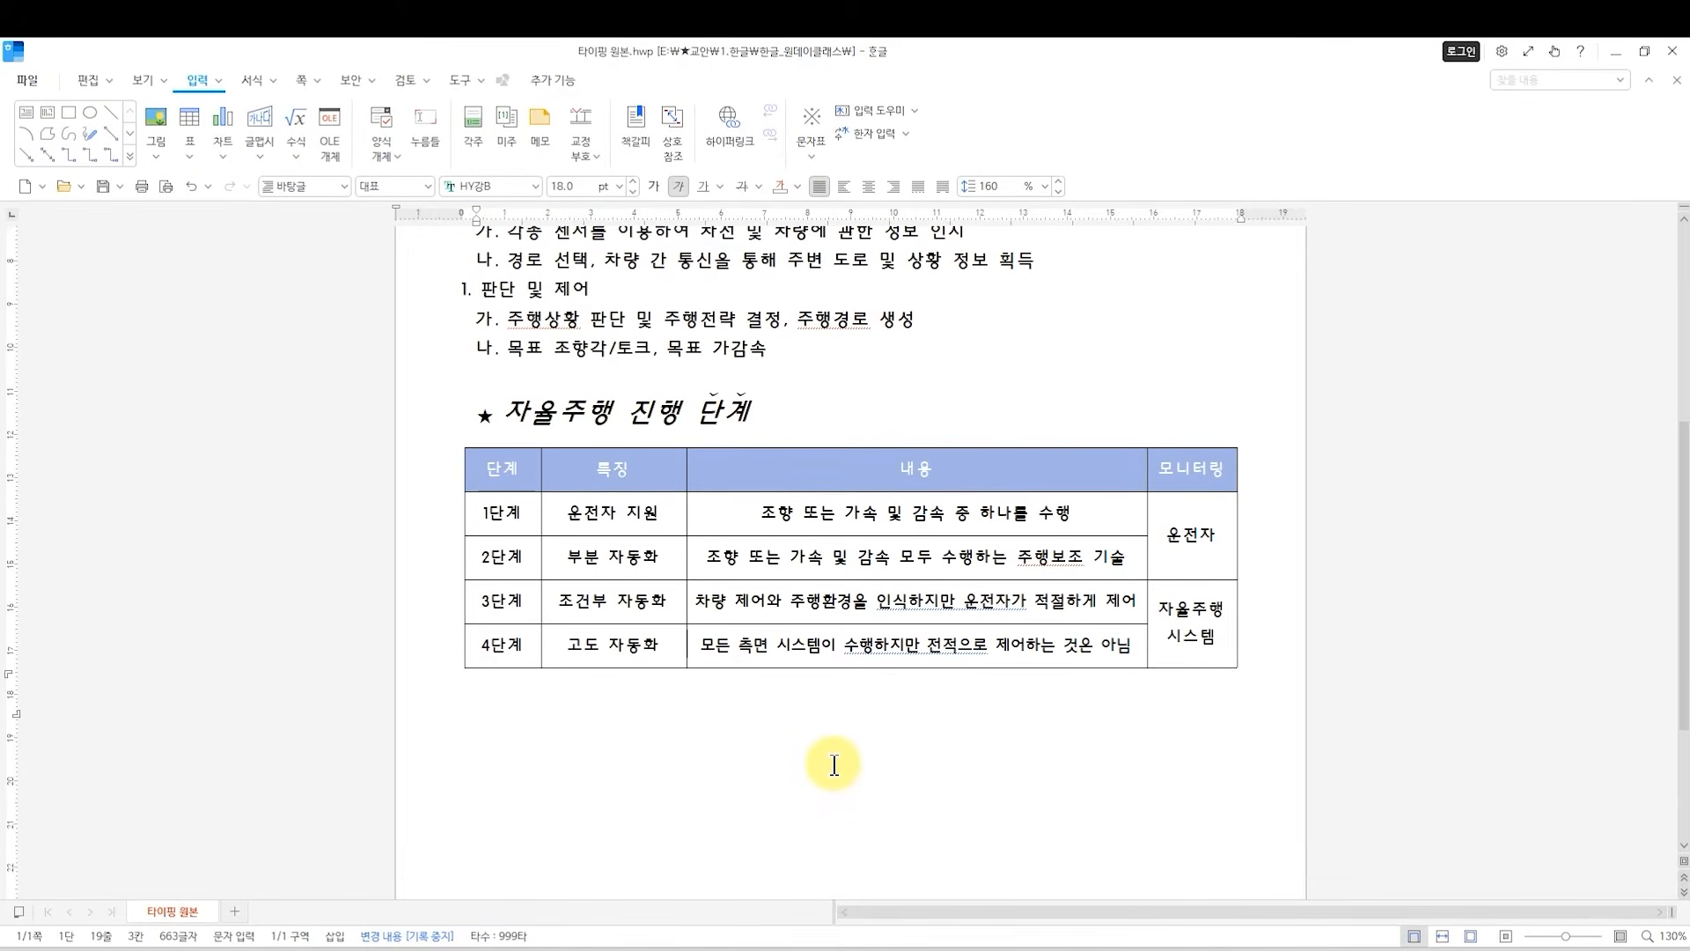
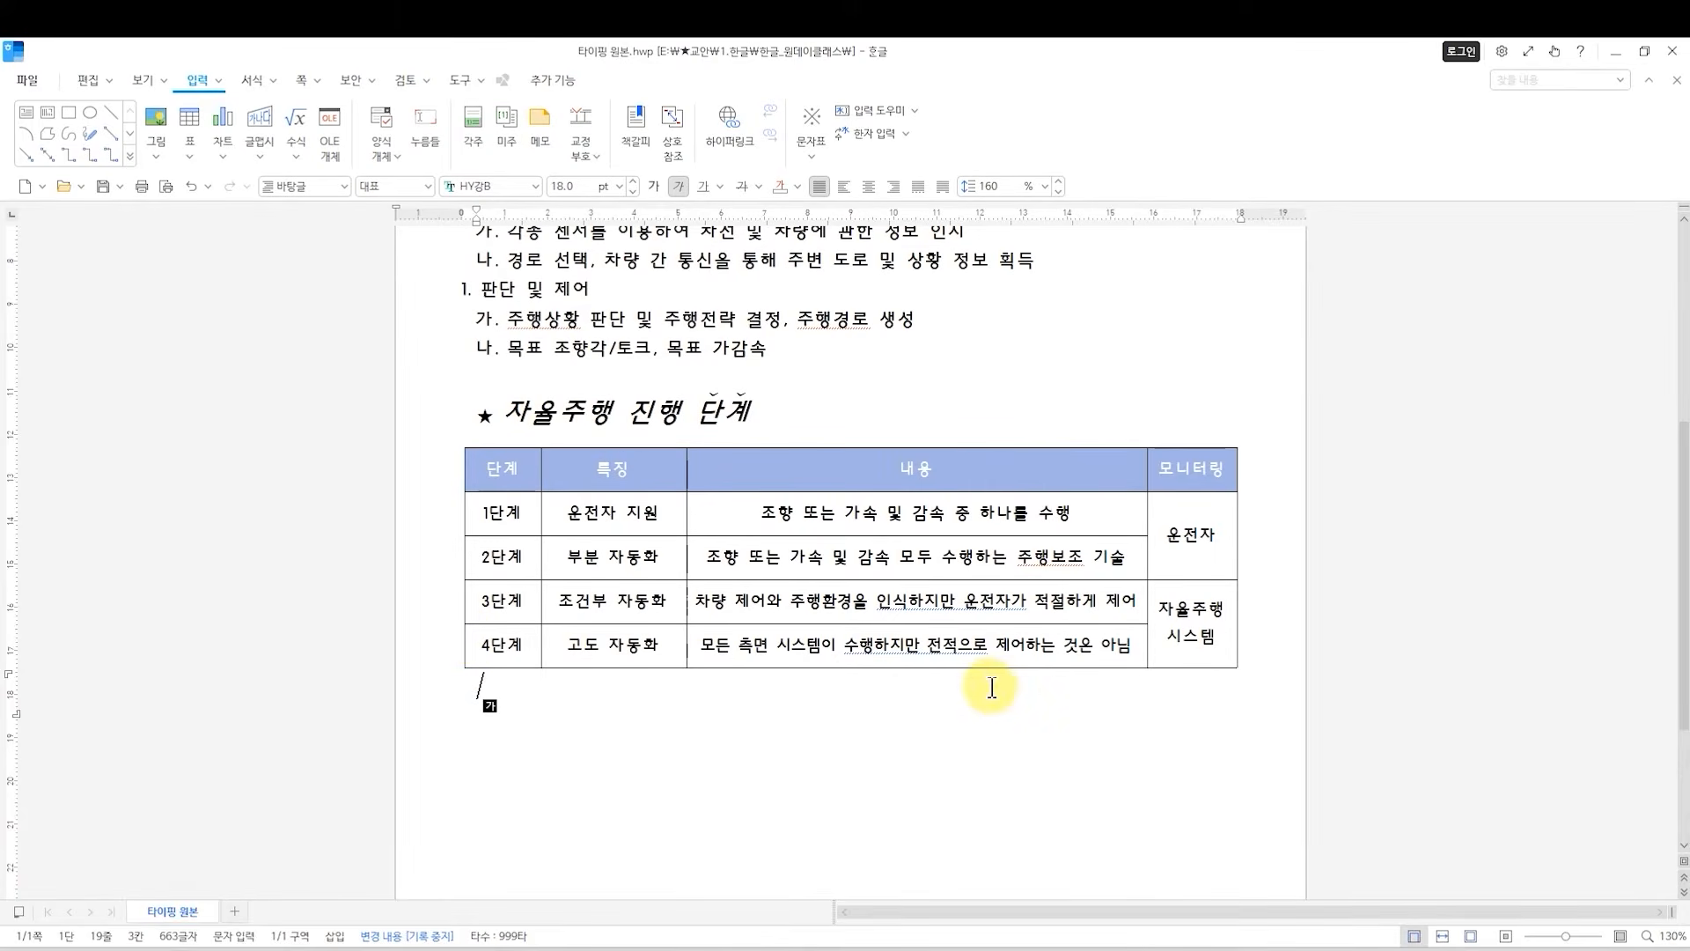
Remove the outer left and right borders of the whole 자율주행 진행 단계 table by setting their line type to 없음.
drag(493, 471, 1208, 658)
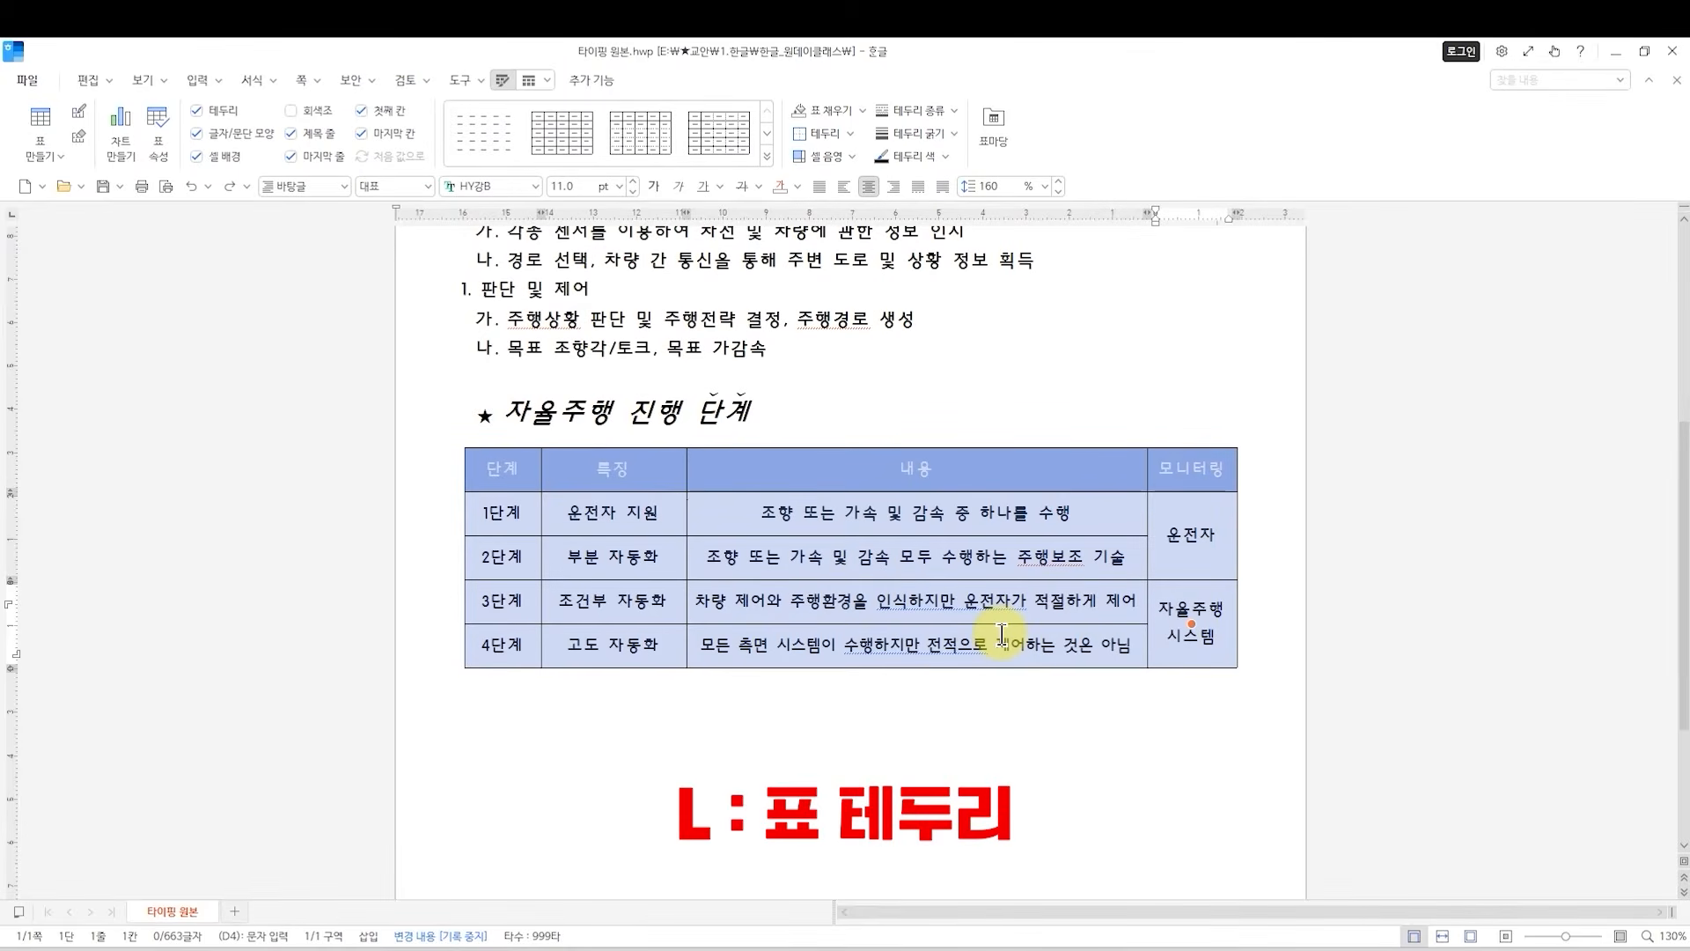
key(l)
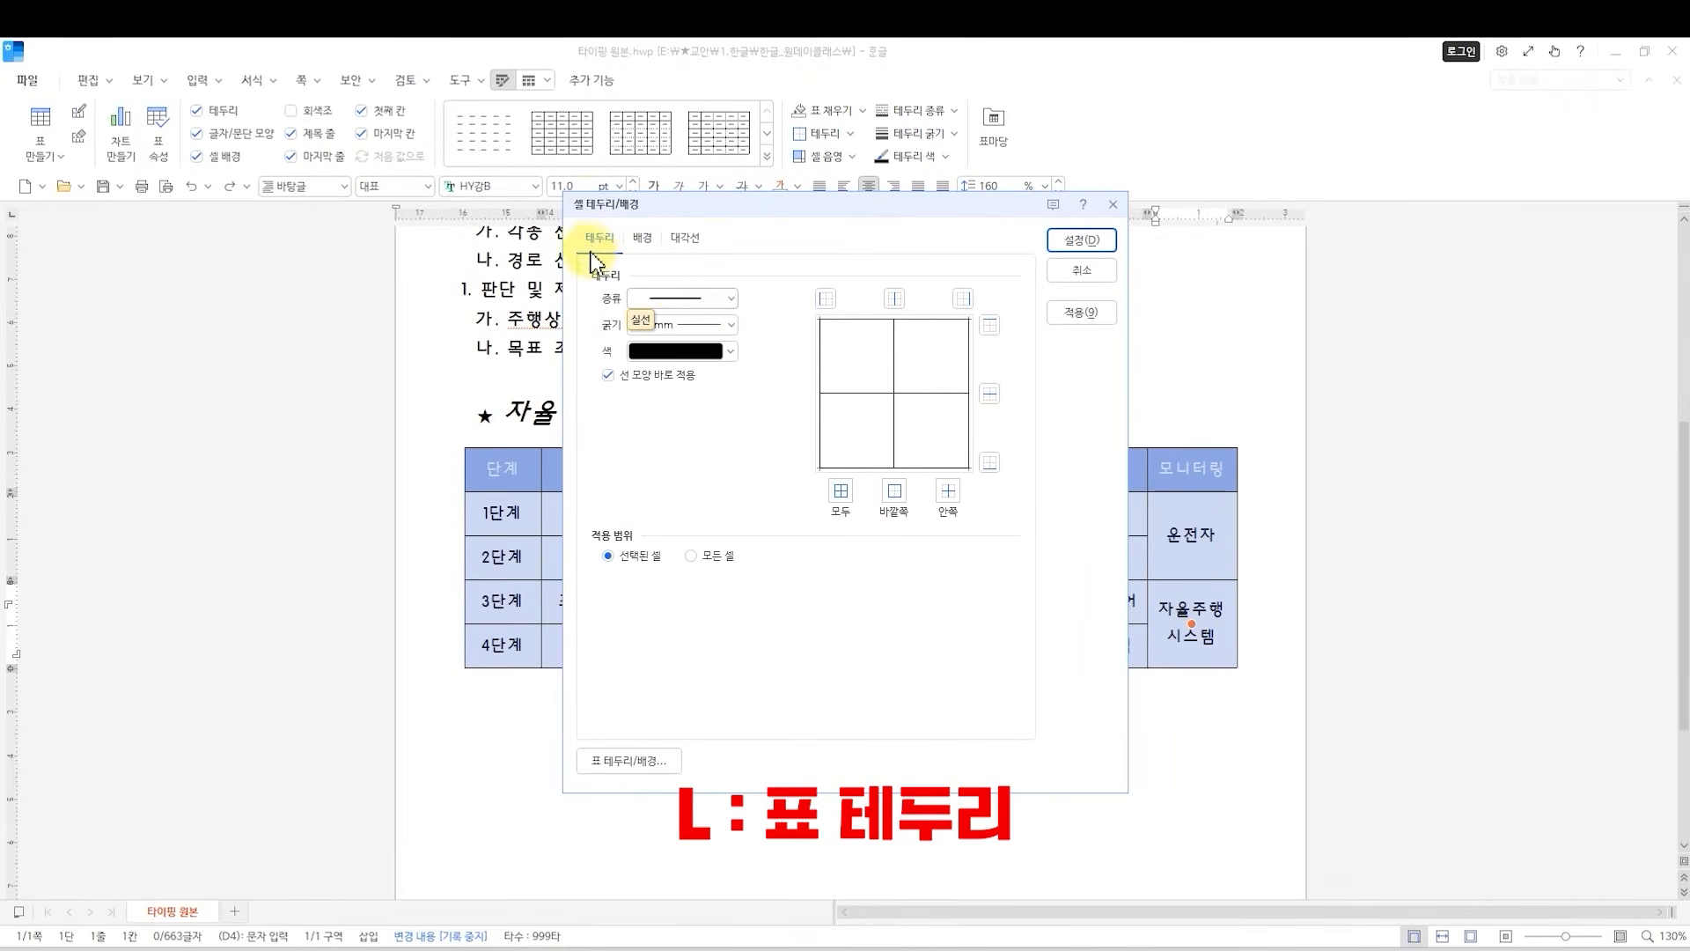
drag(643, 212, 658, 676)
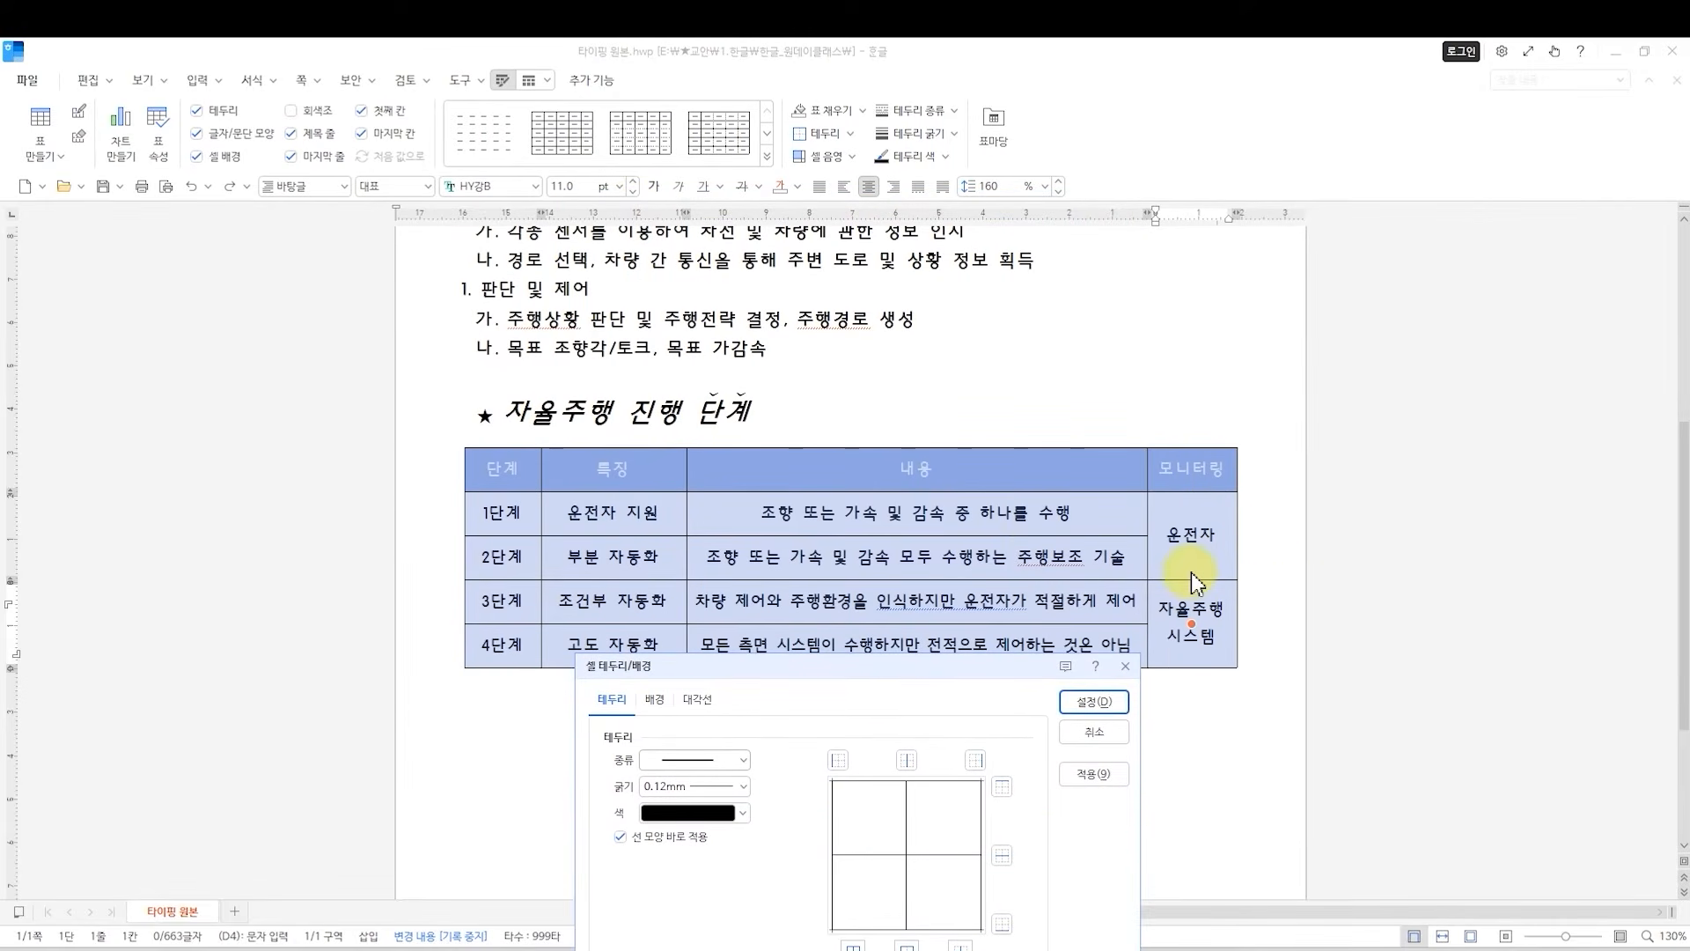
drag(813, 673, 811, 547)
click(695, 632)
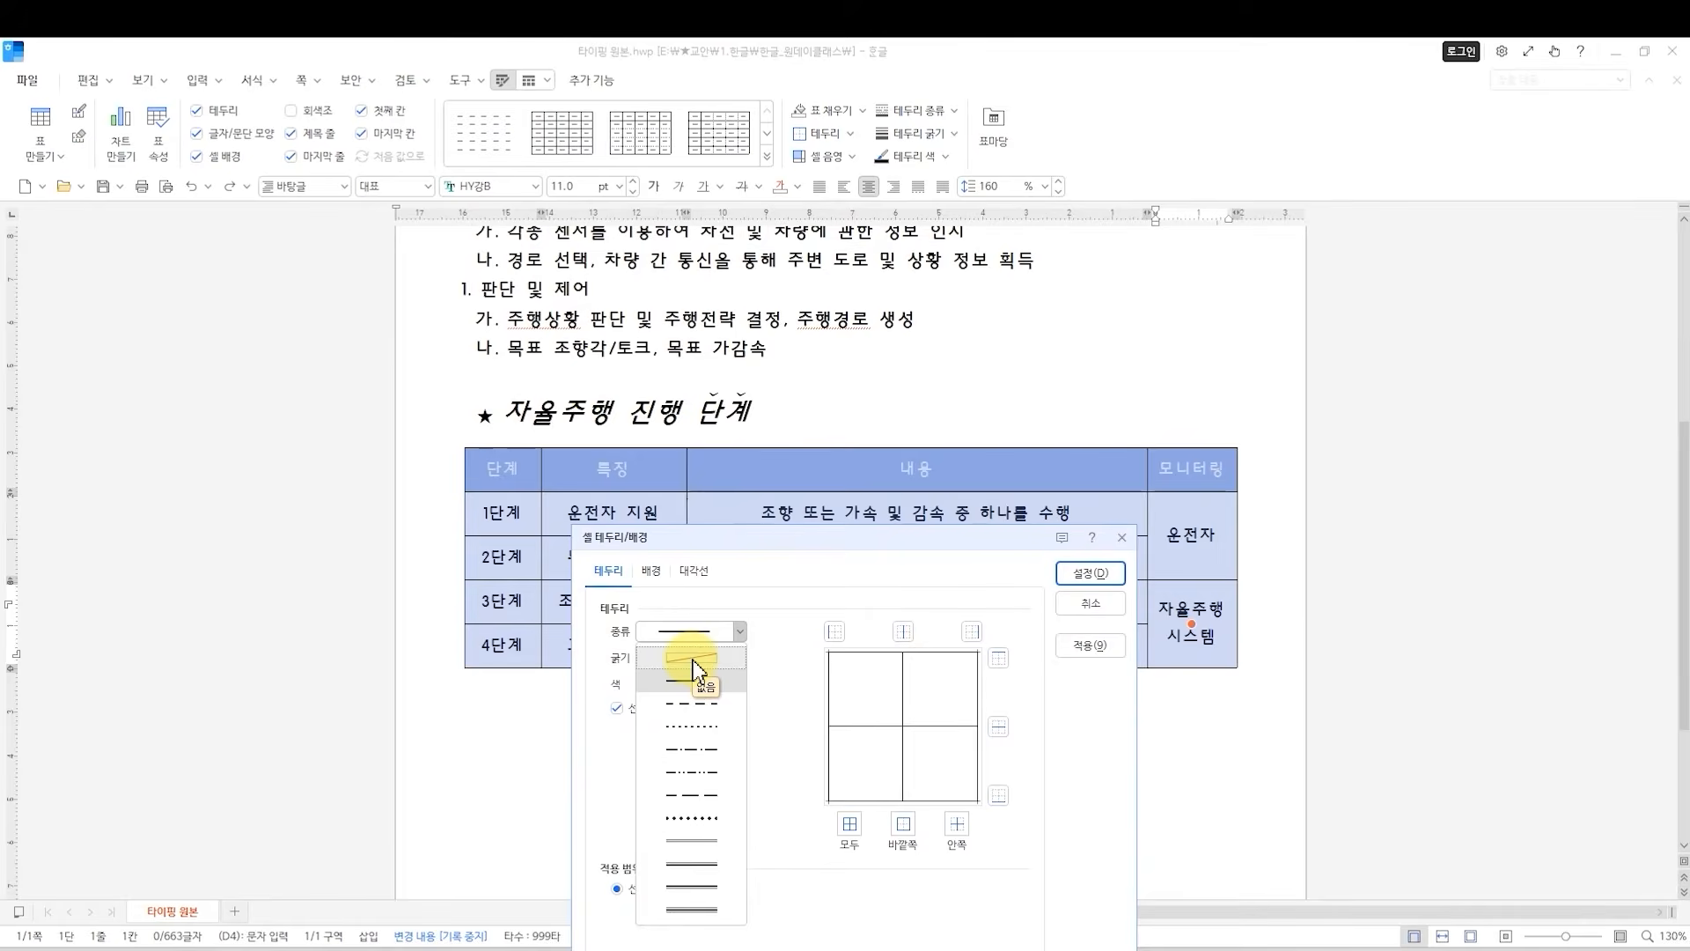
click(694, 659)
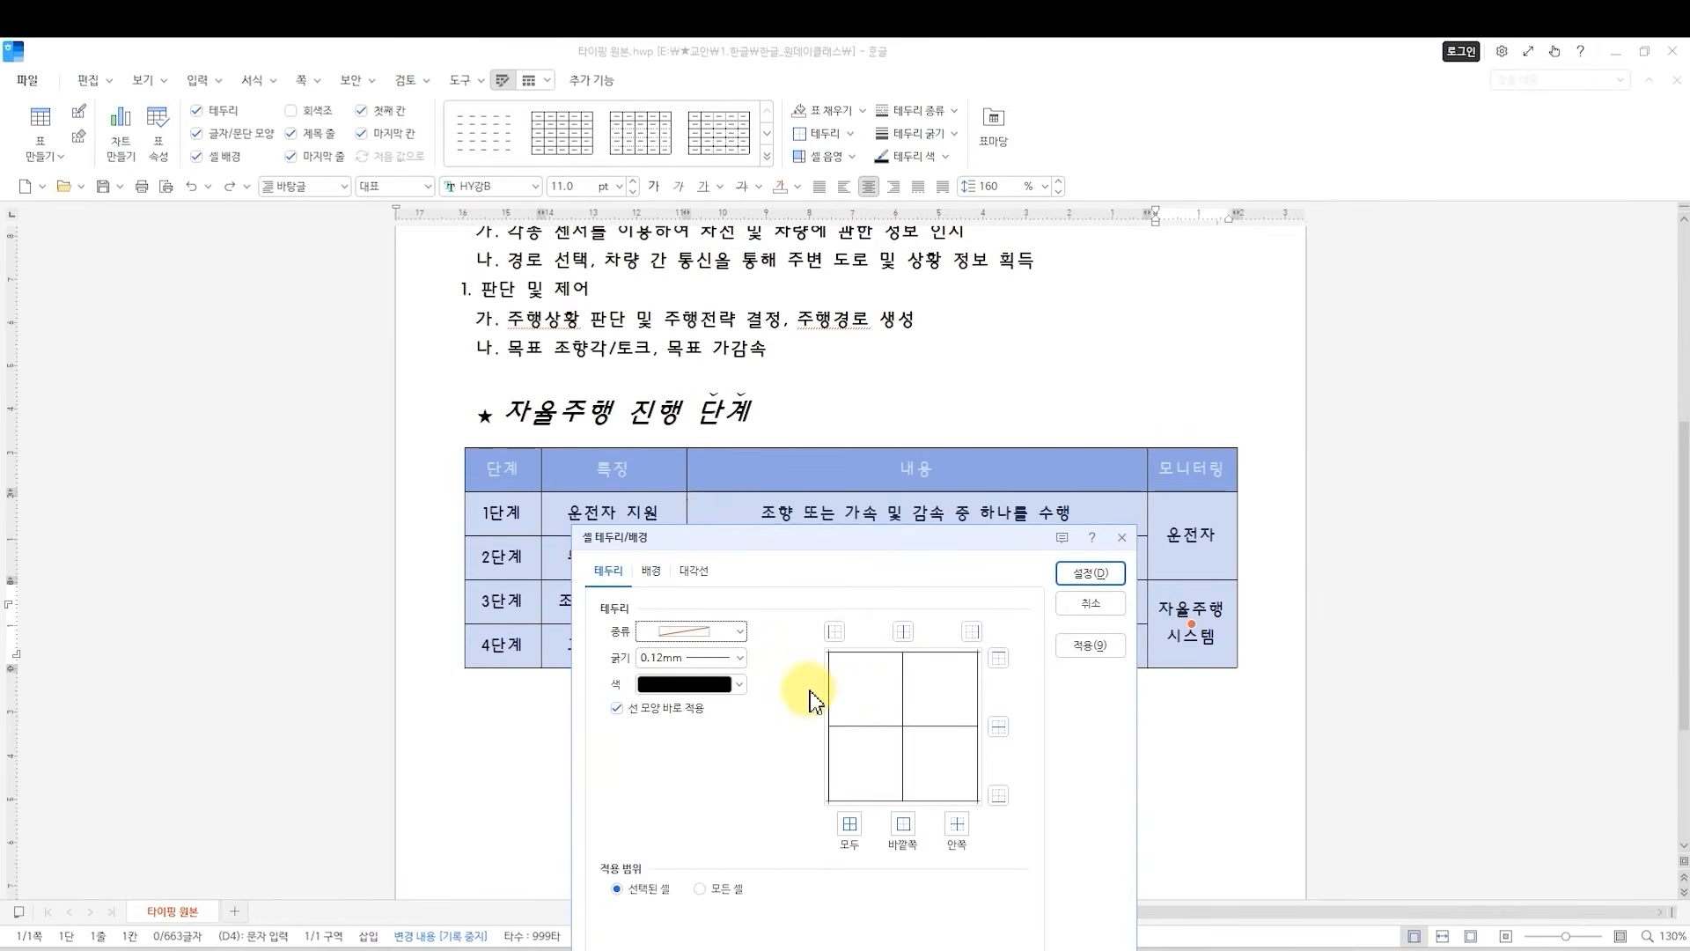
click(833, 633)
click(974, 629)
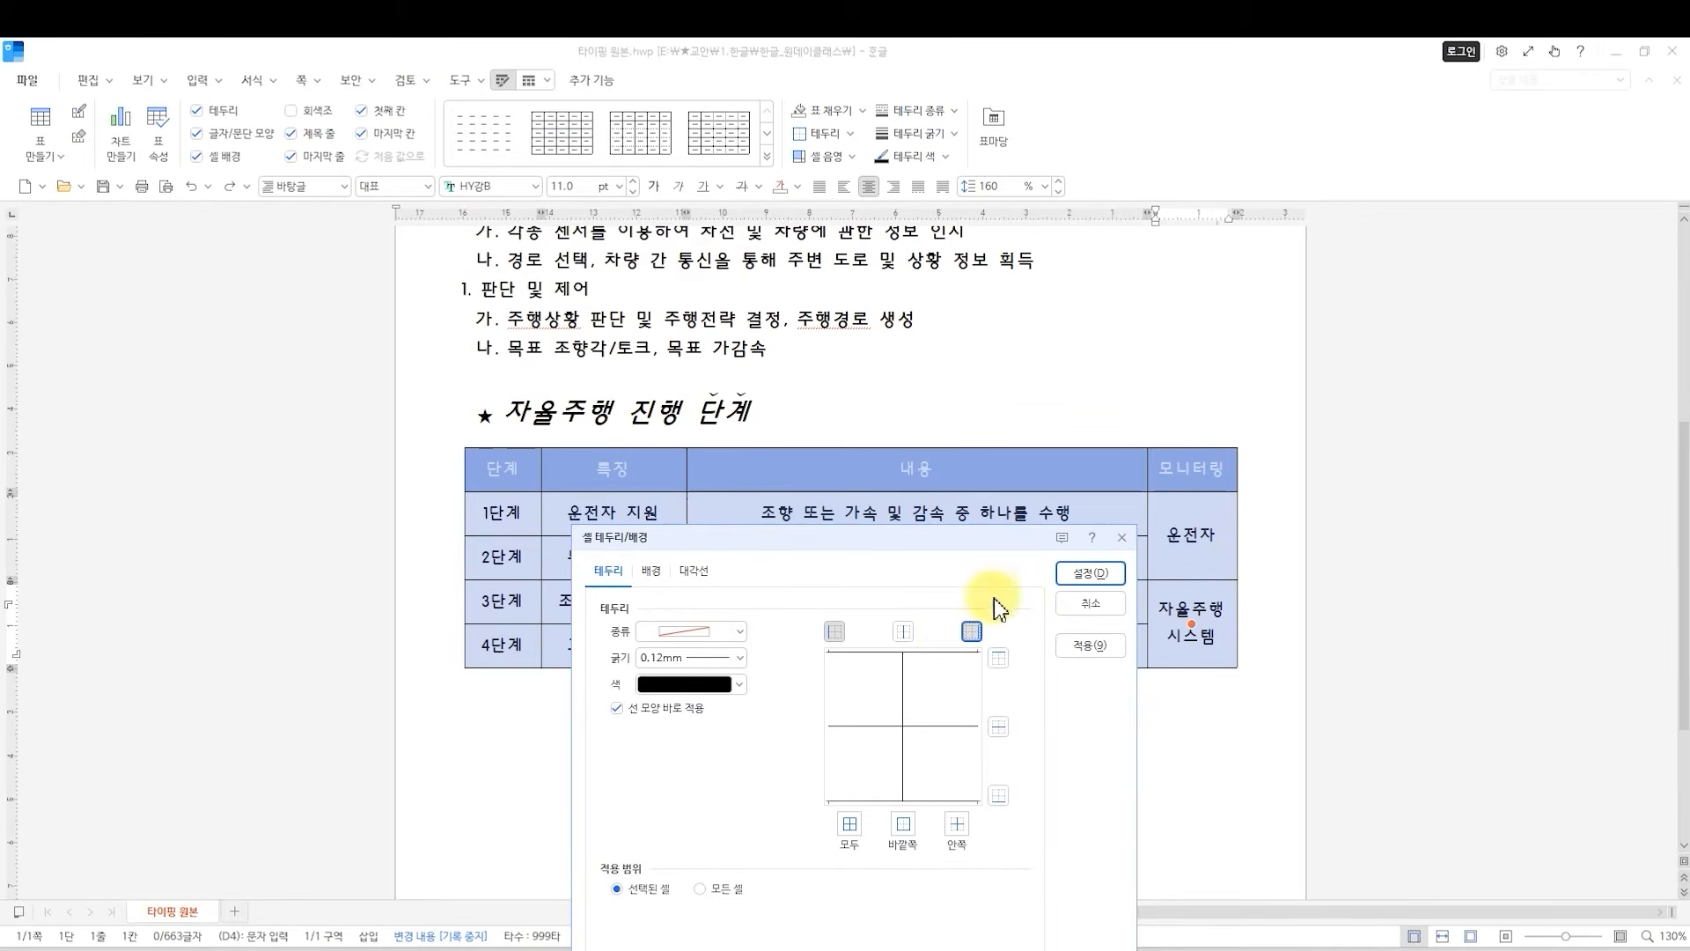
click(1081, 574)
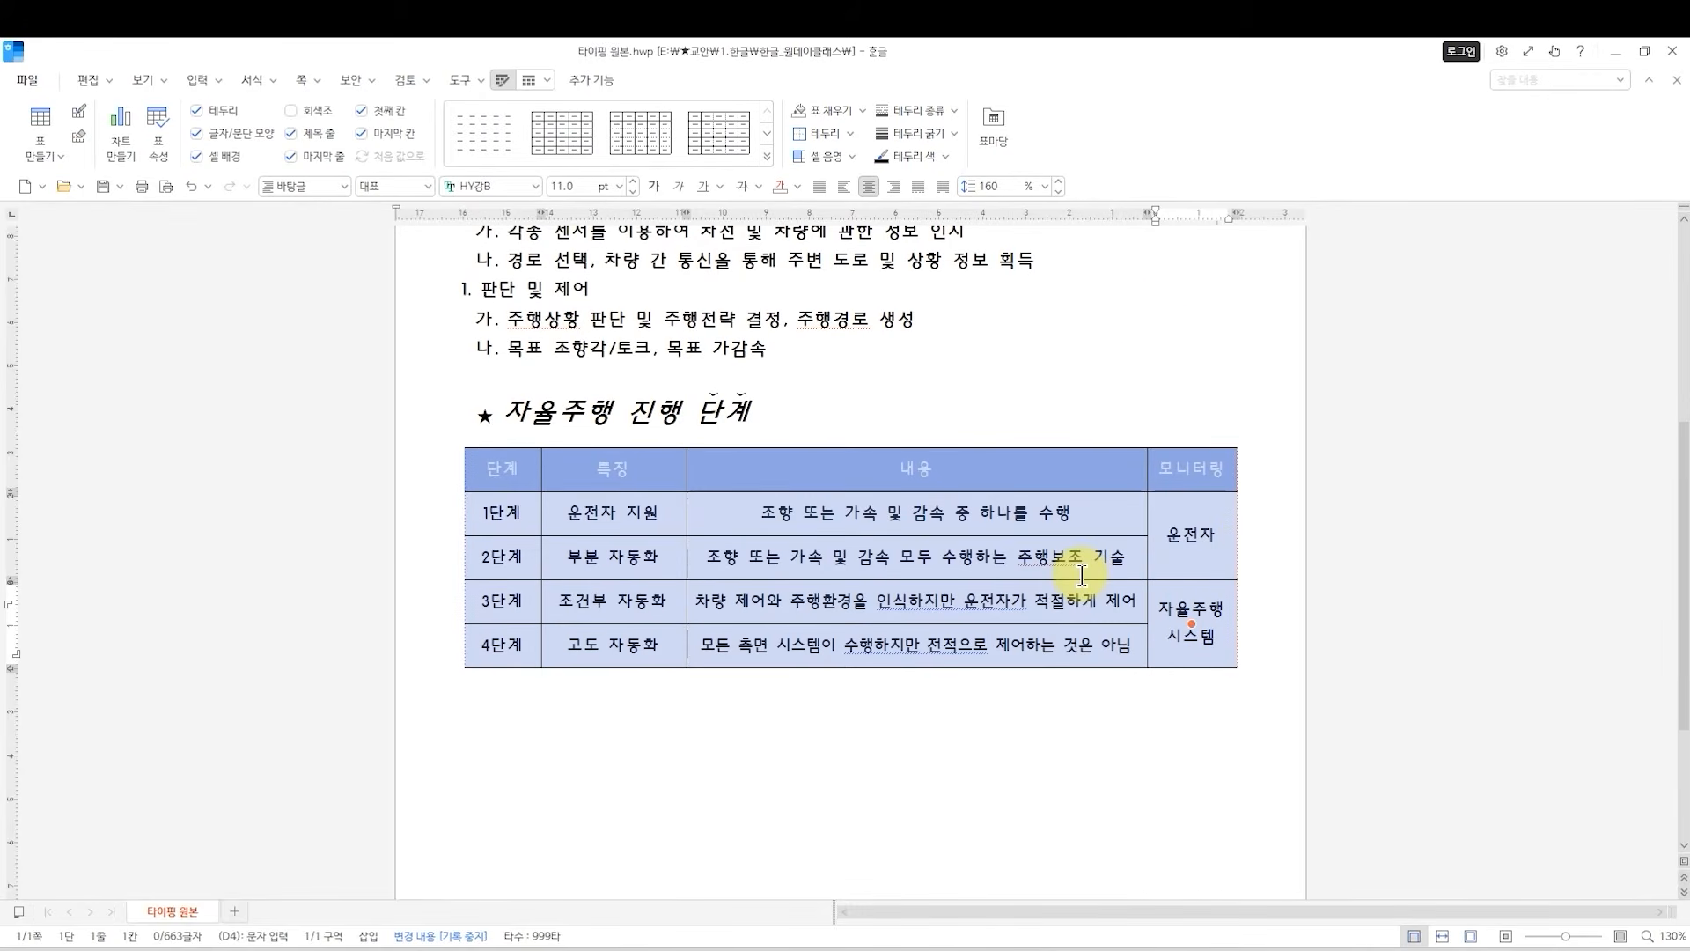
click(1151, 322)
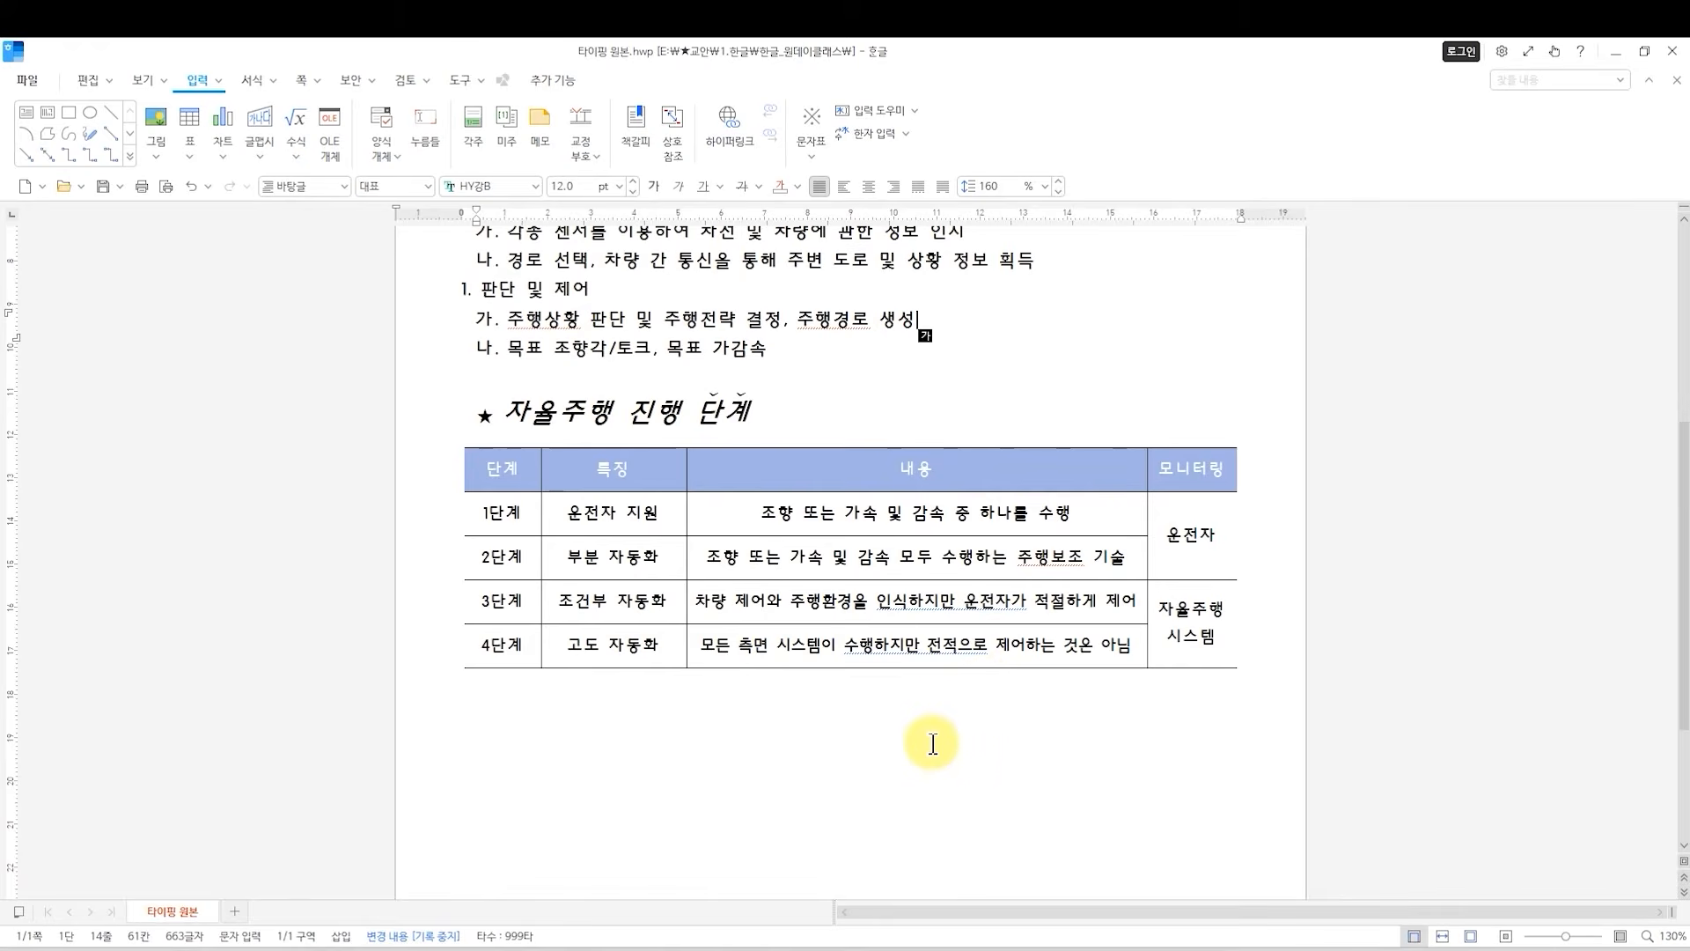
Apply a double line to the outer top and bottom borders of the whole 자율주행 진행 단계 table.
drag(484, 470, 956, 751)
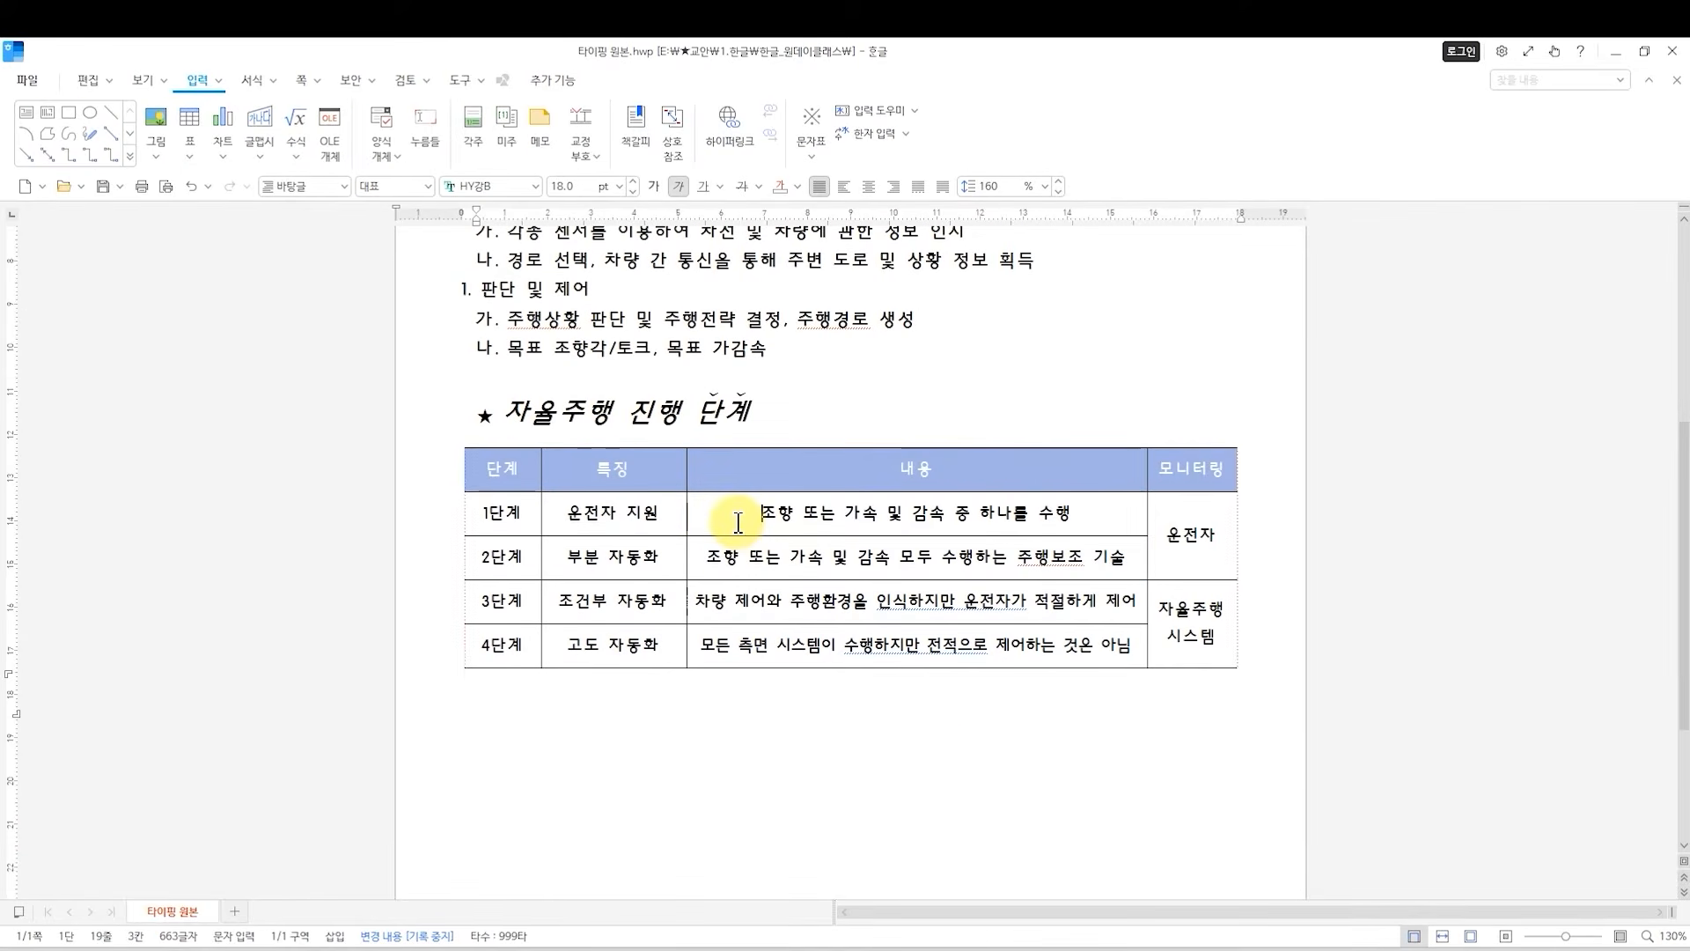
click(738, 523)
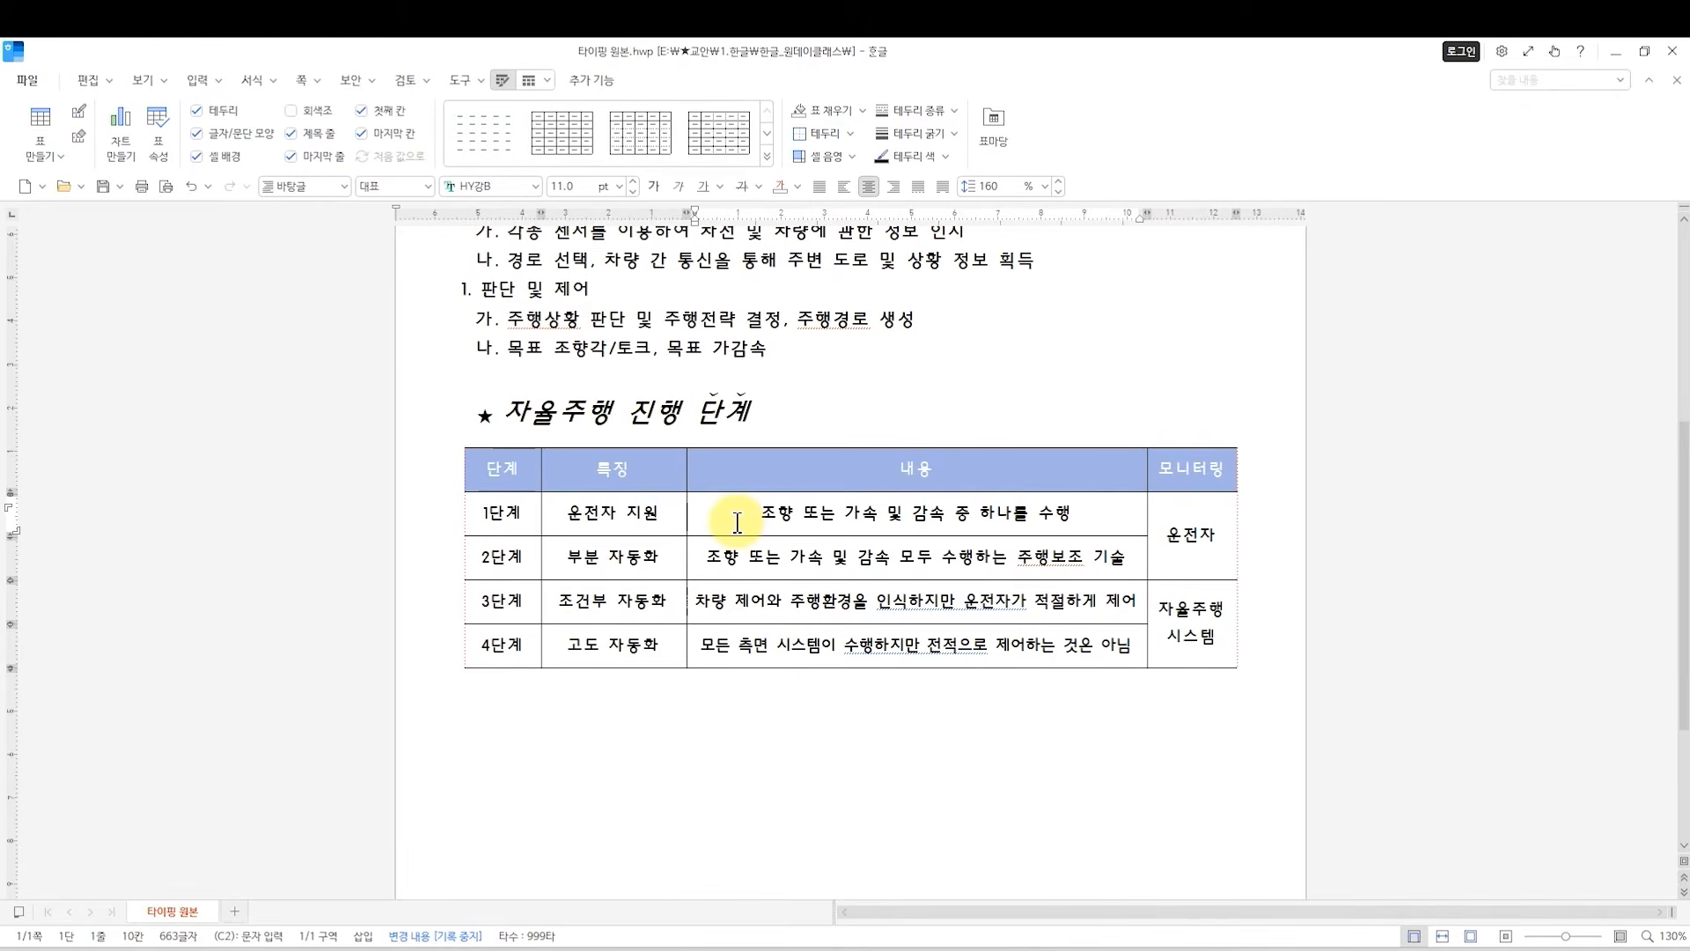
key(F5)
key(F5)
key(F5)
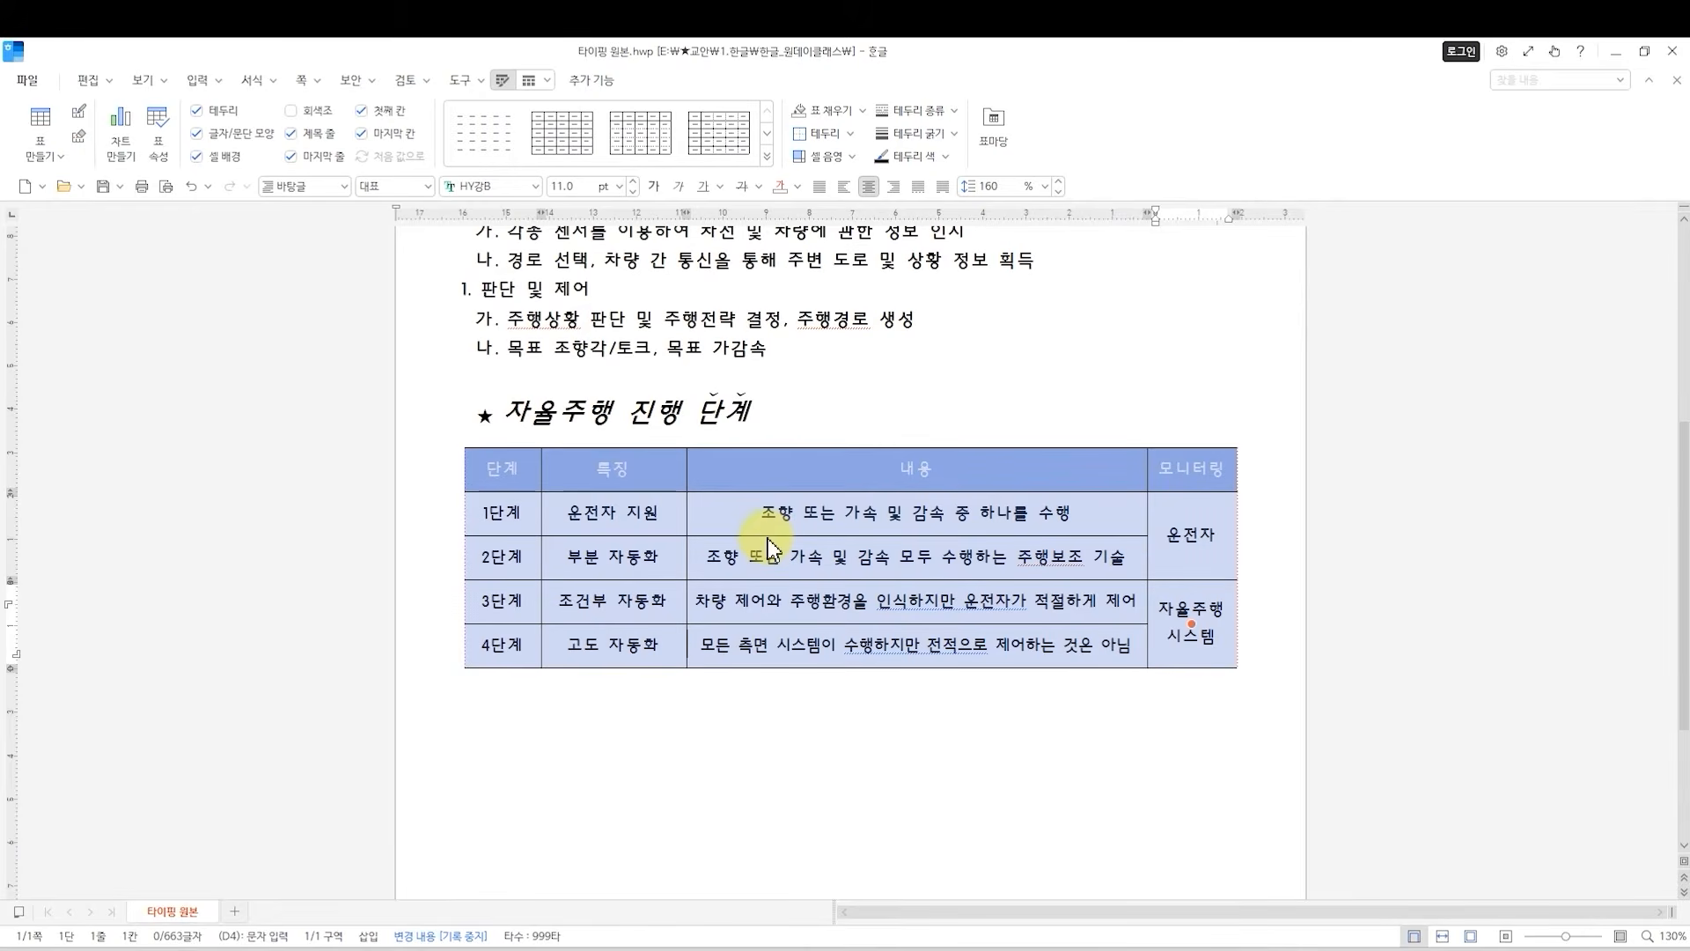
key(l)
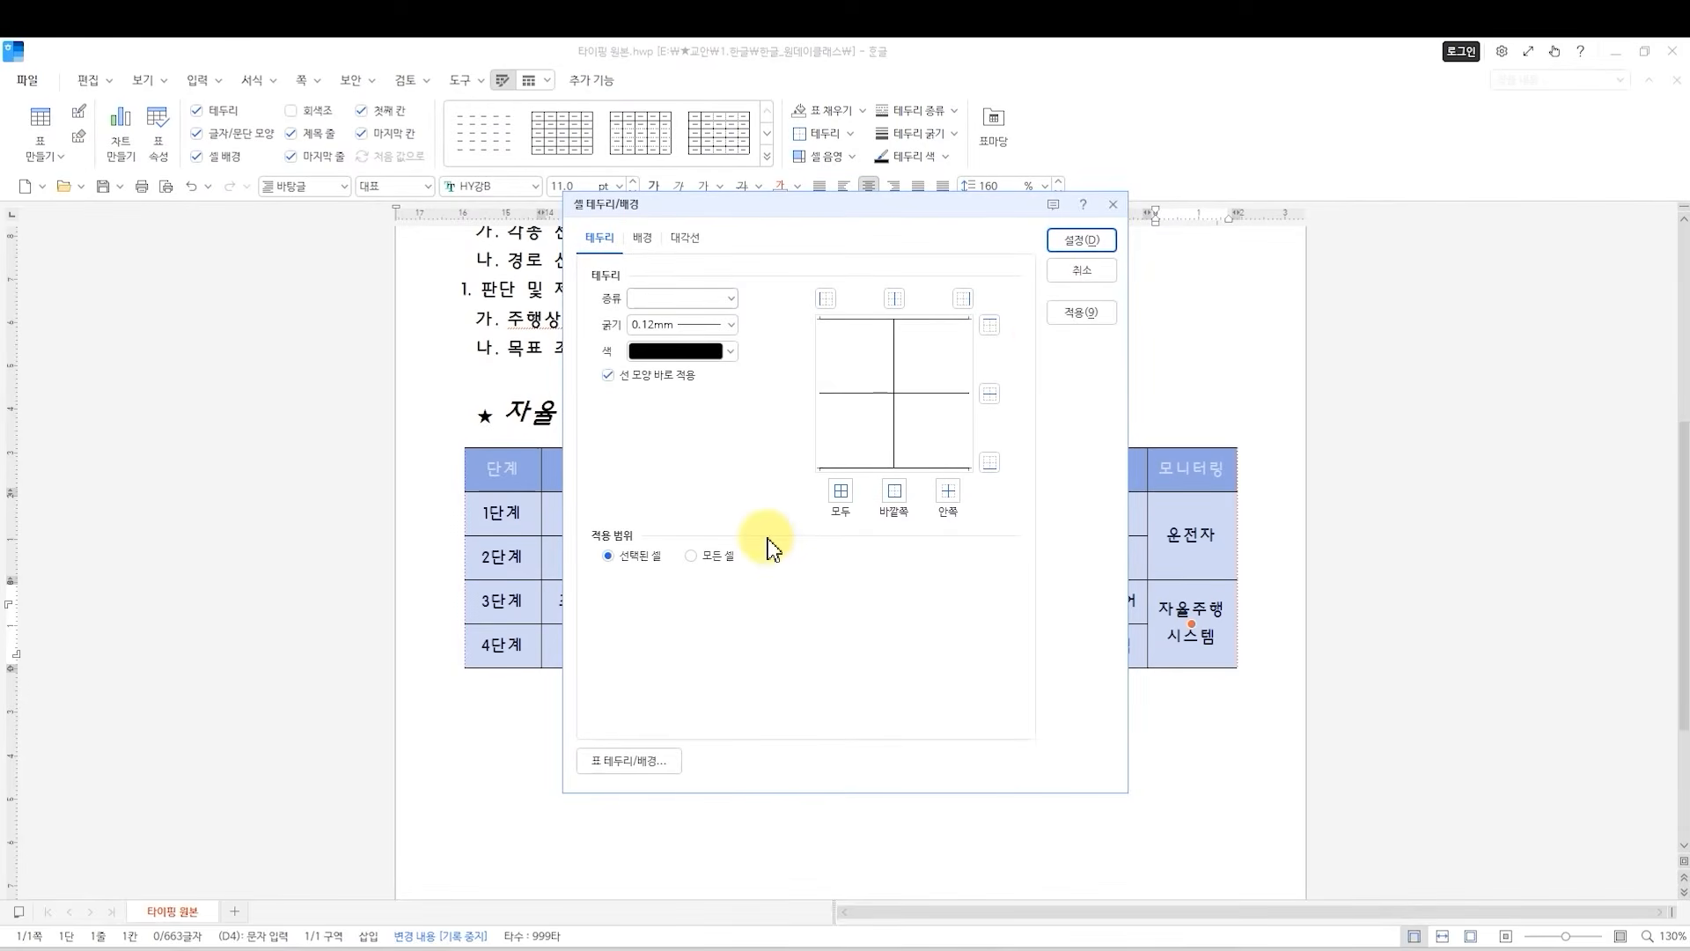
click(1094, 279)
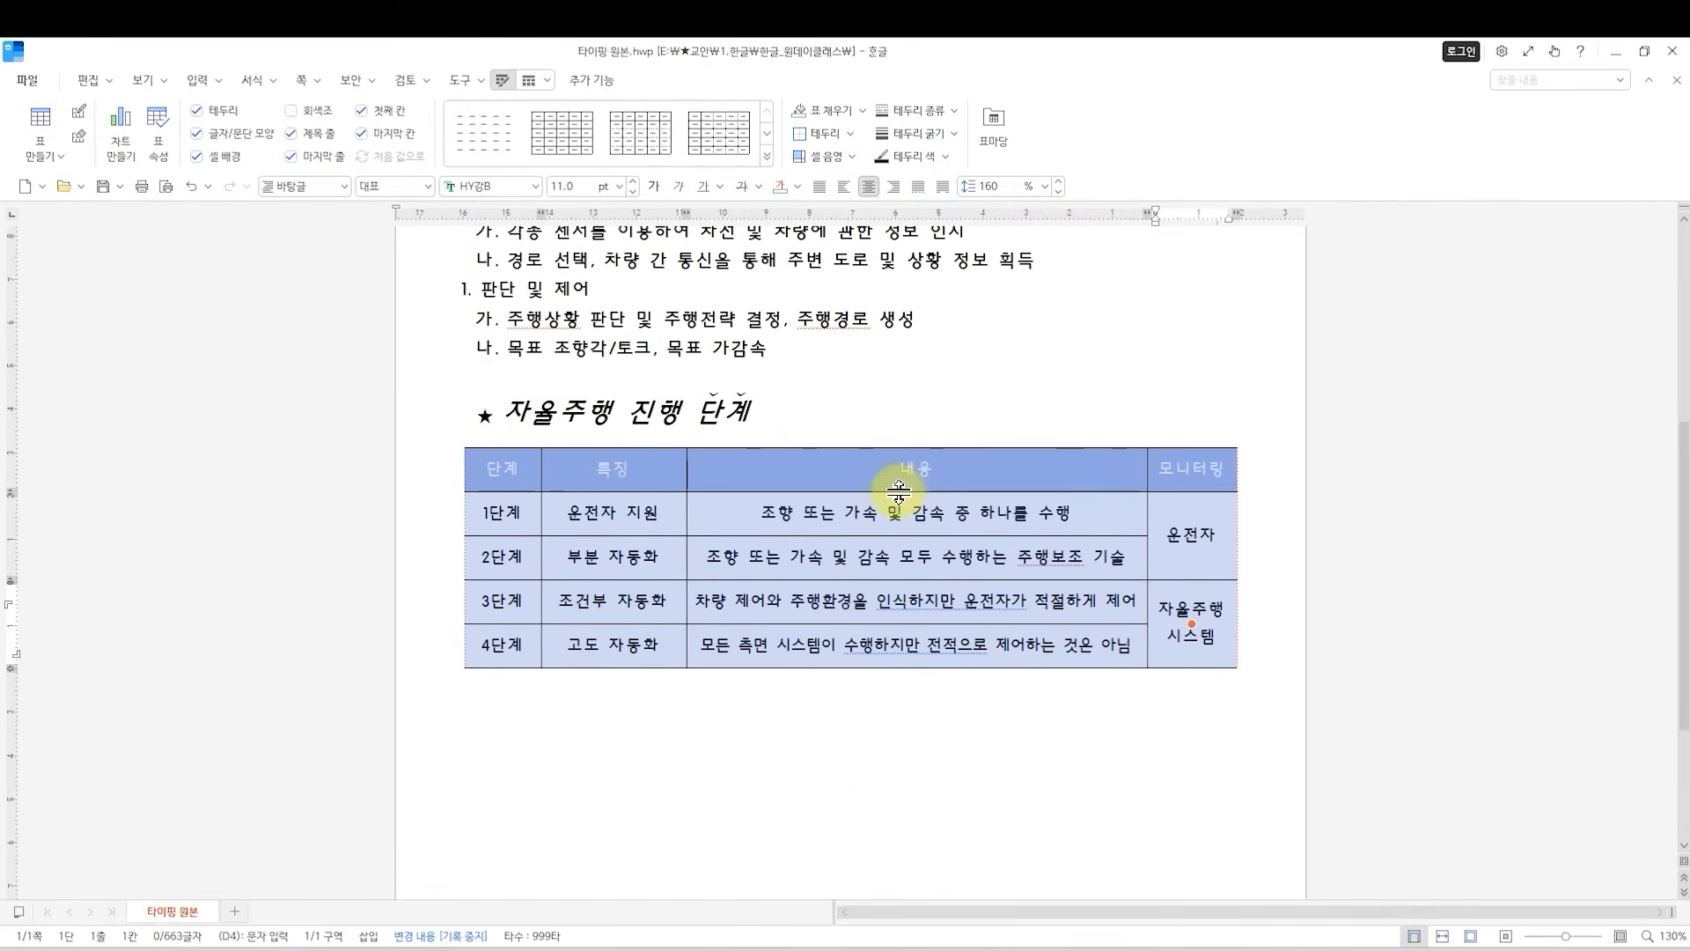
right_click(723, 515)
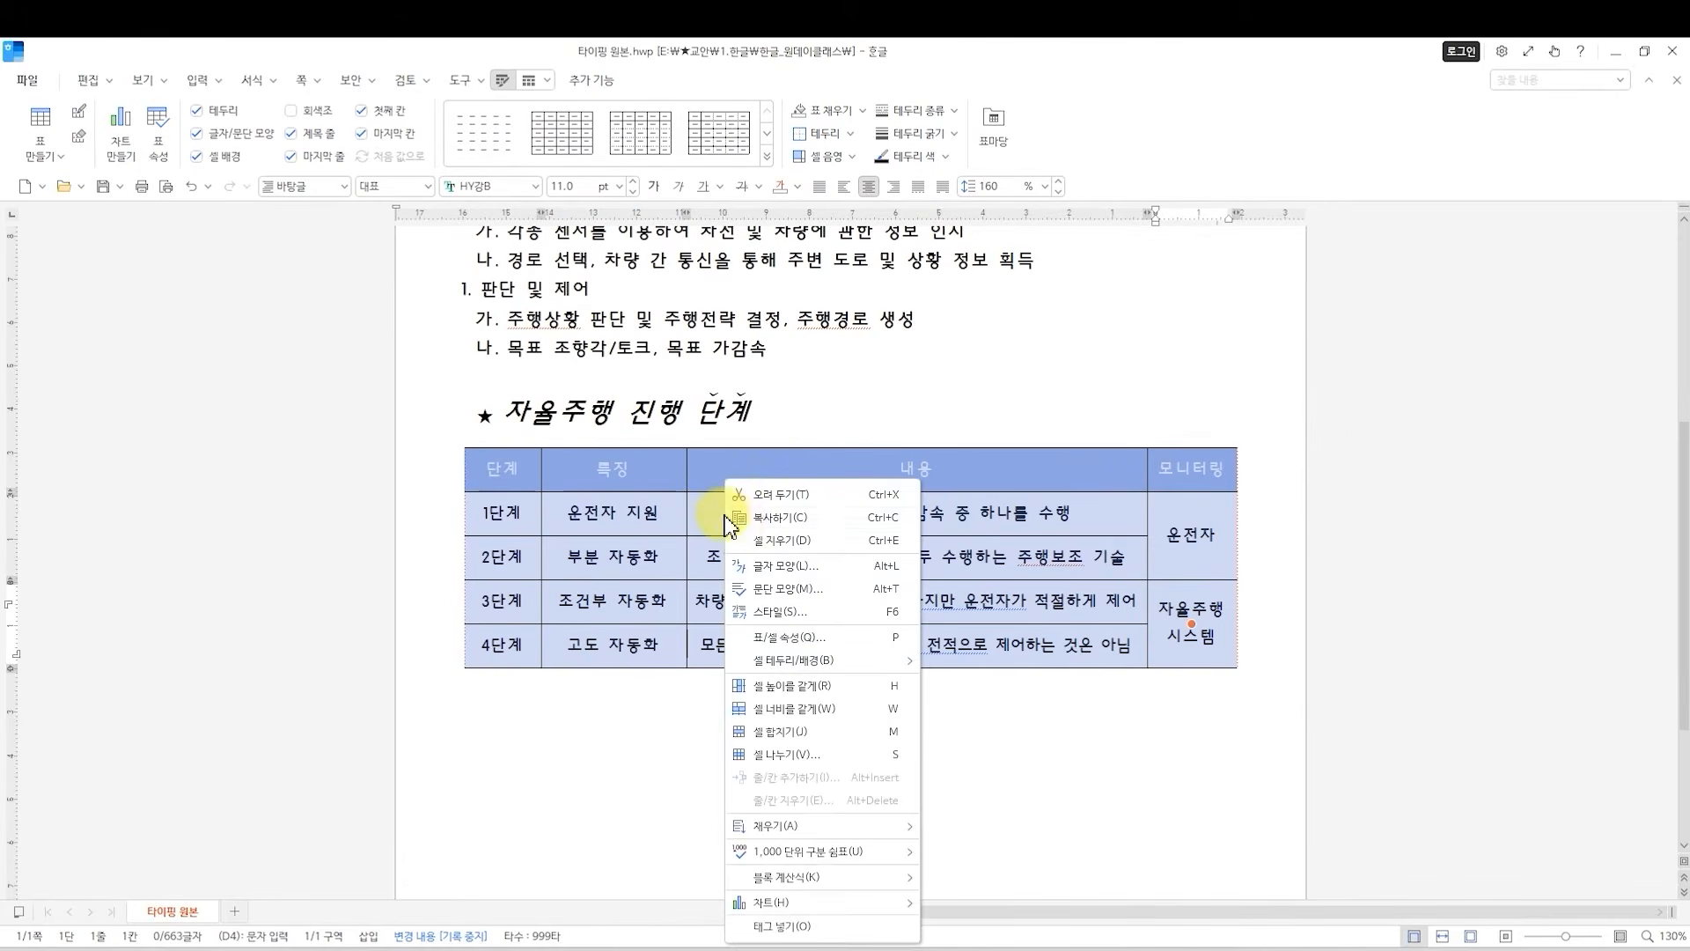
mouse_move(797, 662)
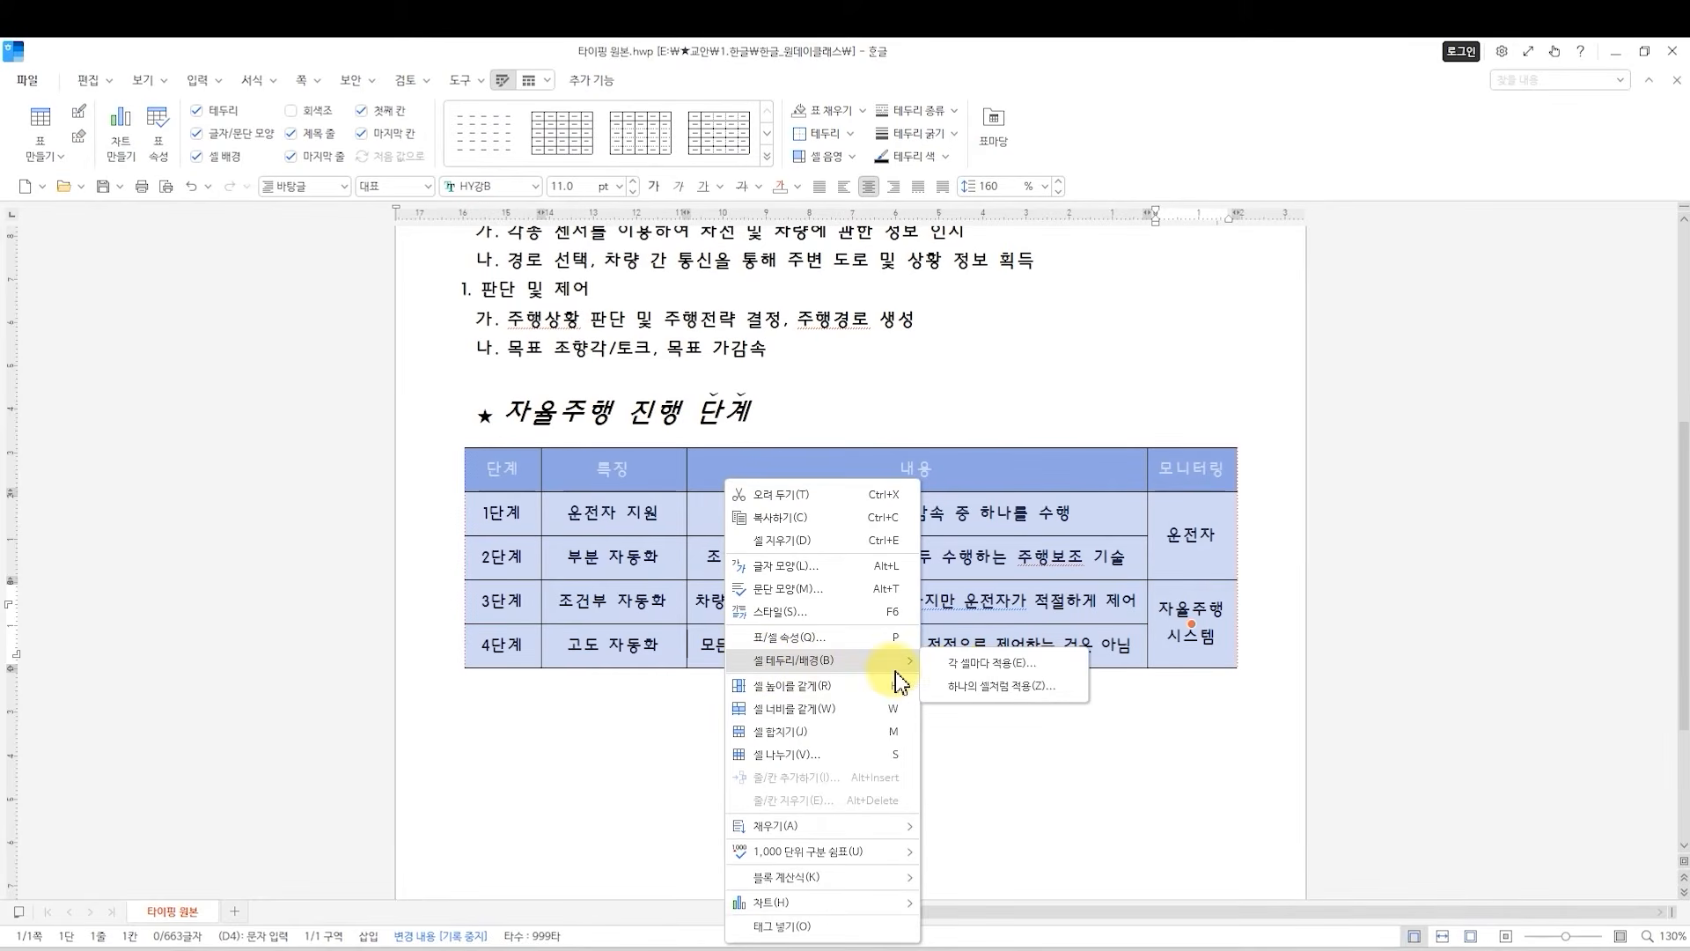
click(986, 671)
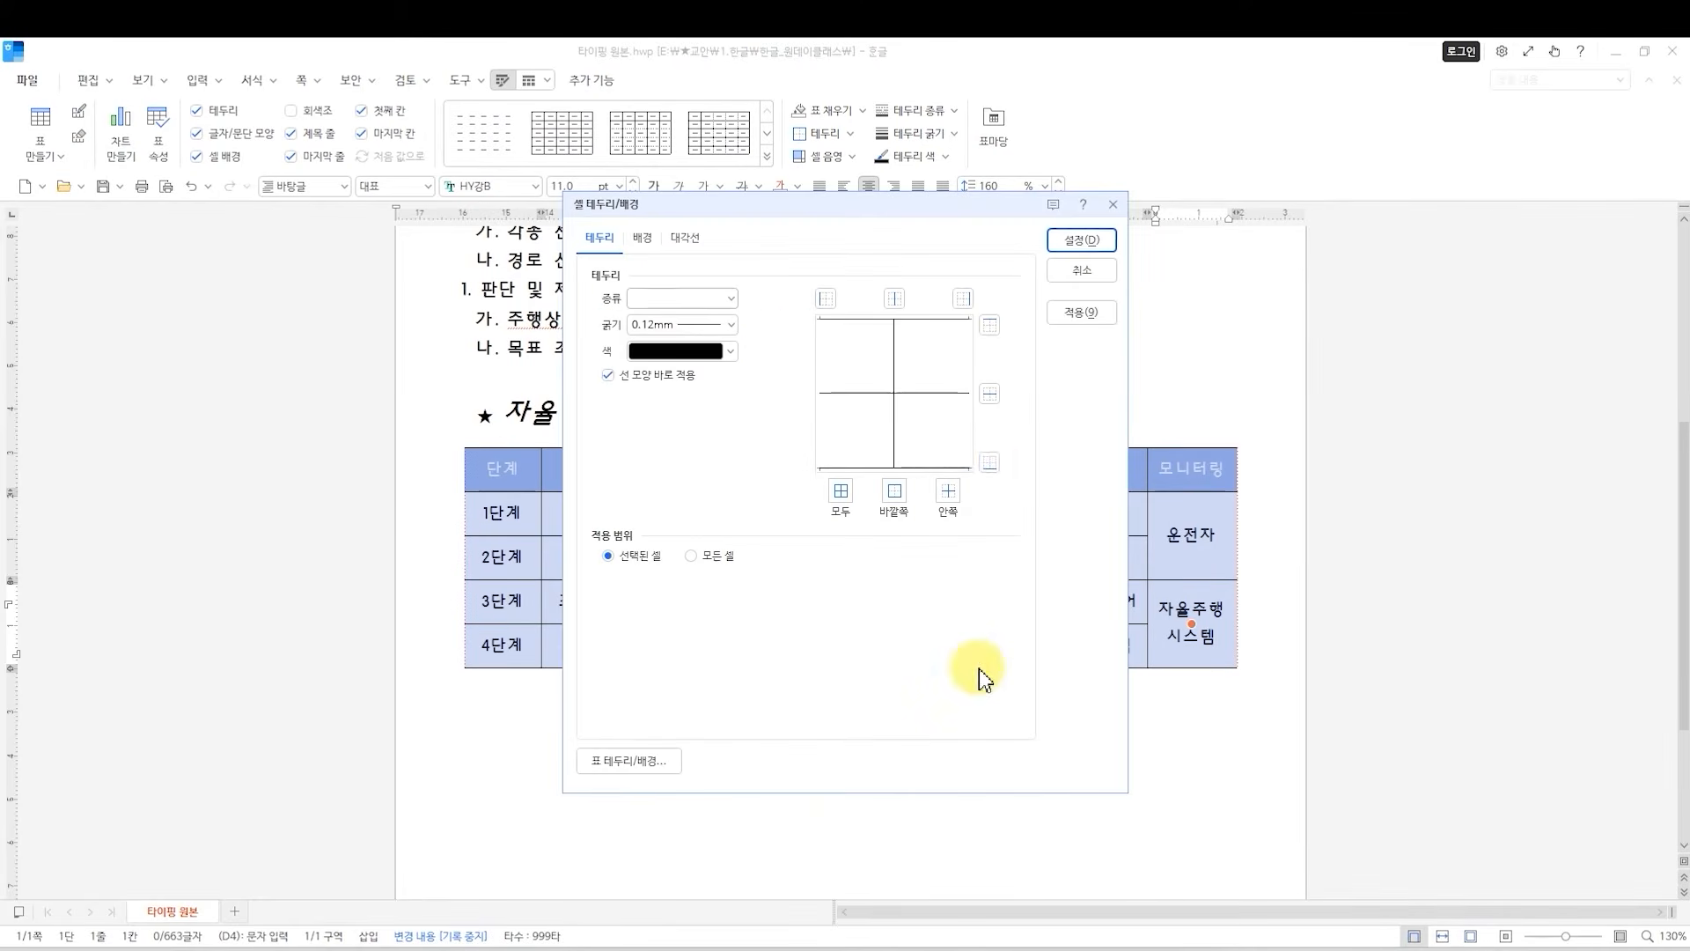
click(731, 301)
click(689, 507)
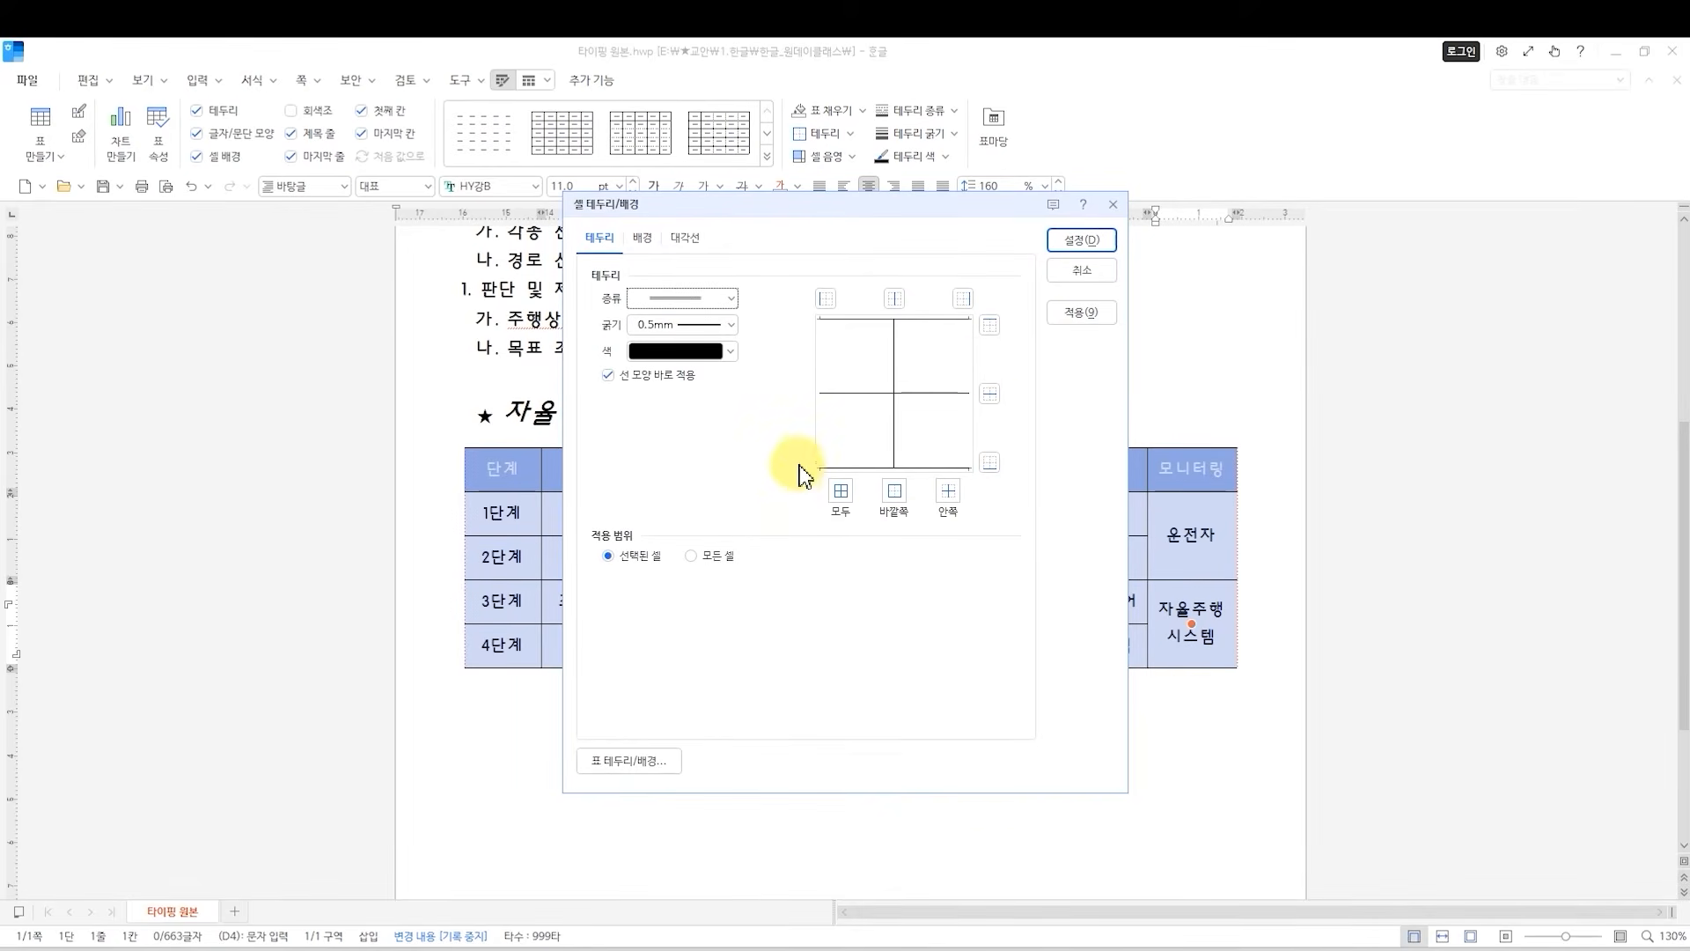
click(991, 328)
click(987, 465)
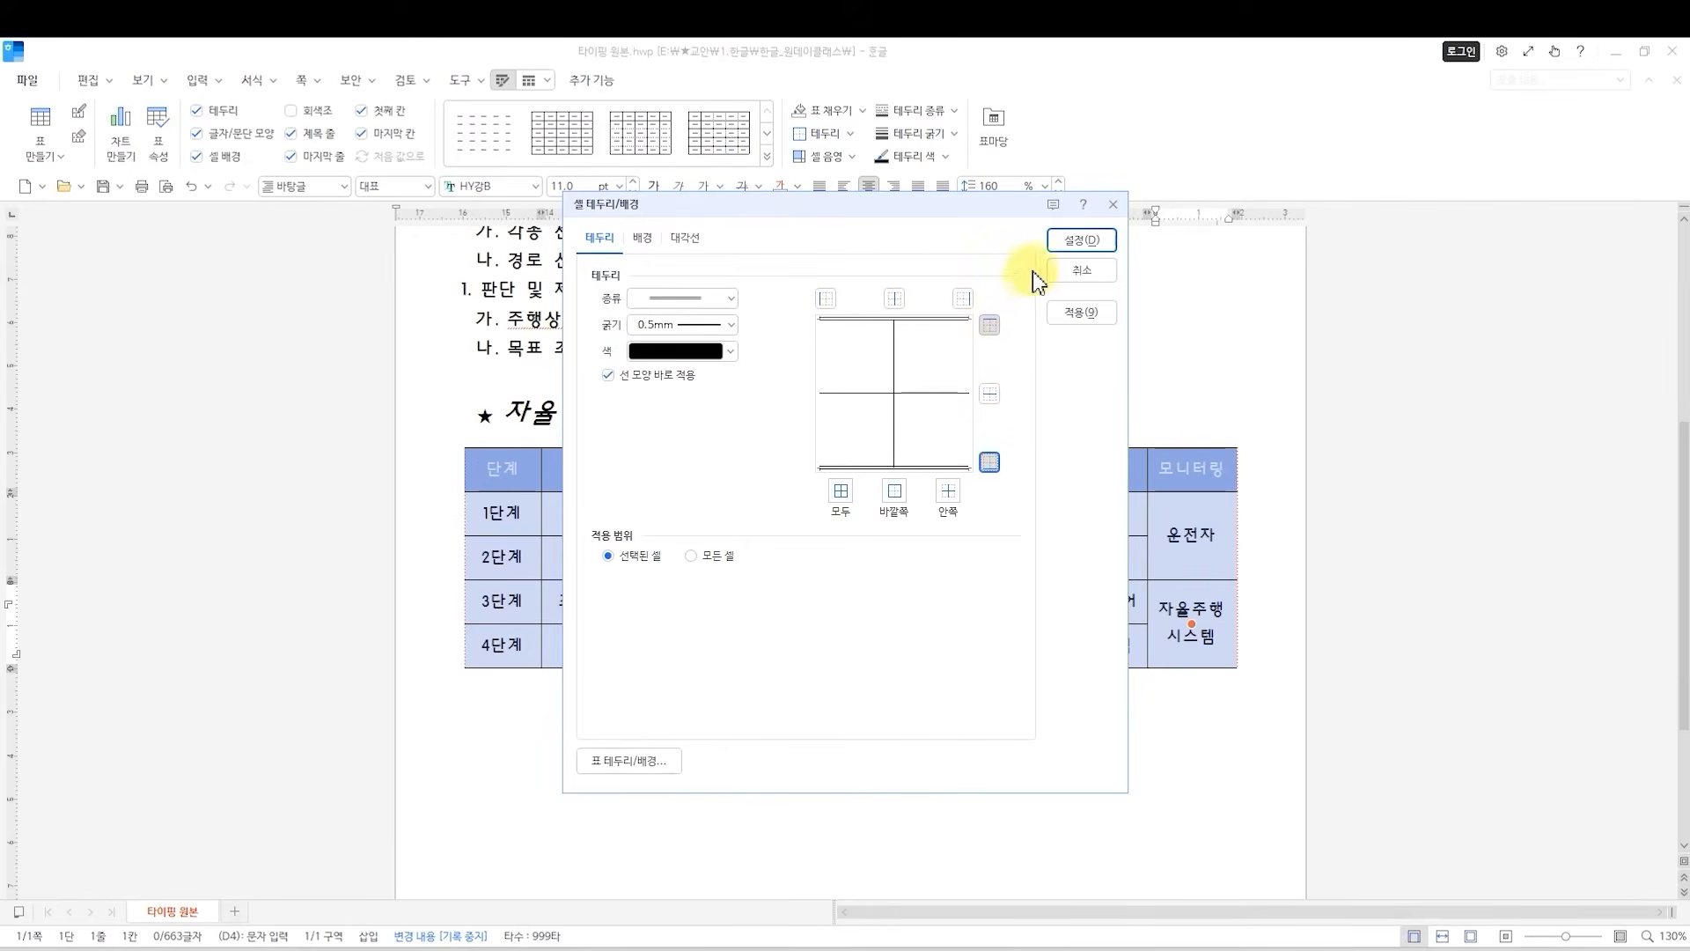
click(1072, 243)
click(854, 723)
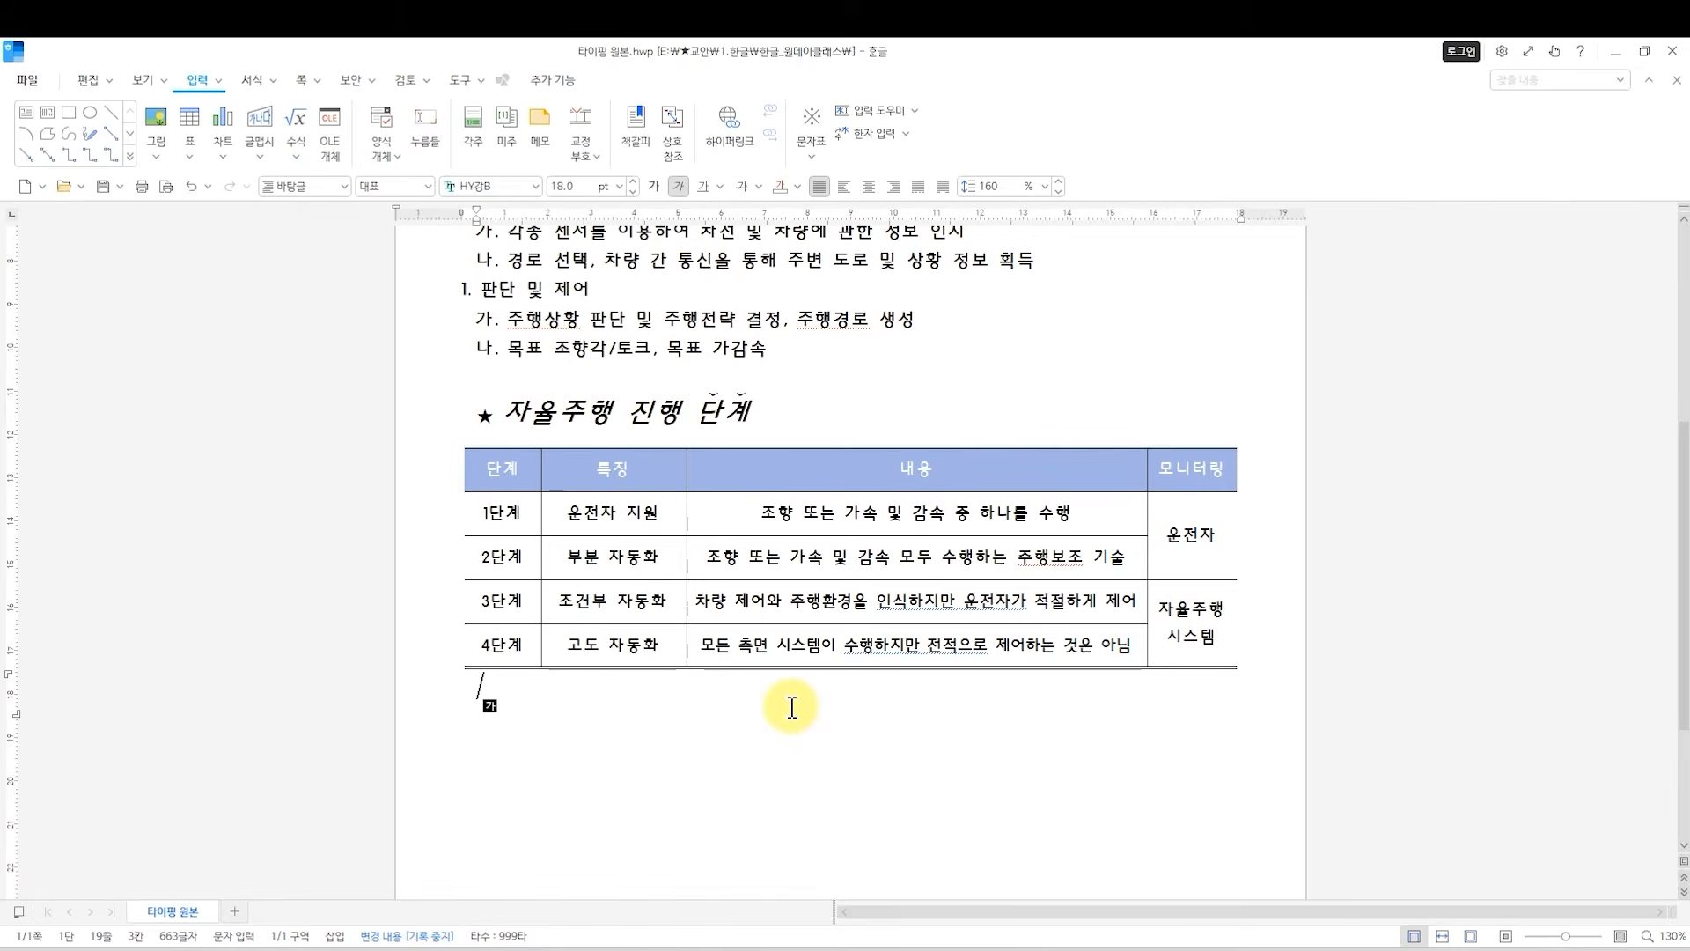
Add two new lines below the table and enter the text 한국전자통신연구원.
key(Return)
key(Return)
scroll(529, 724, down, 3)
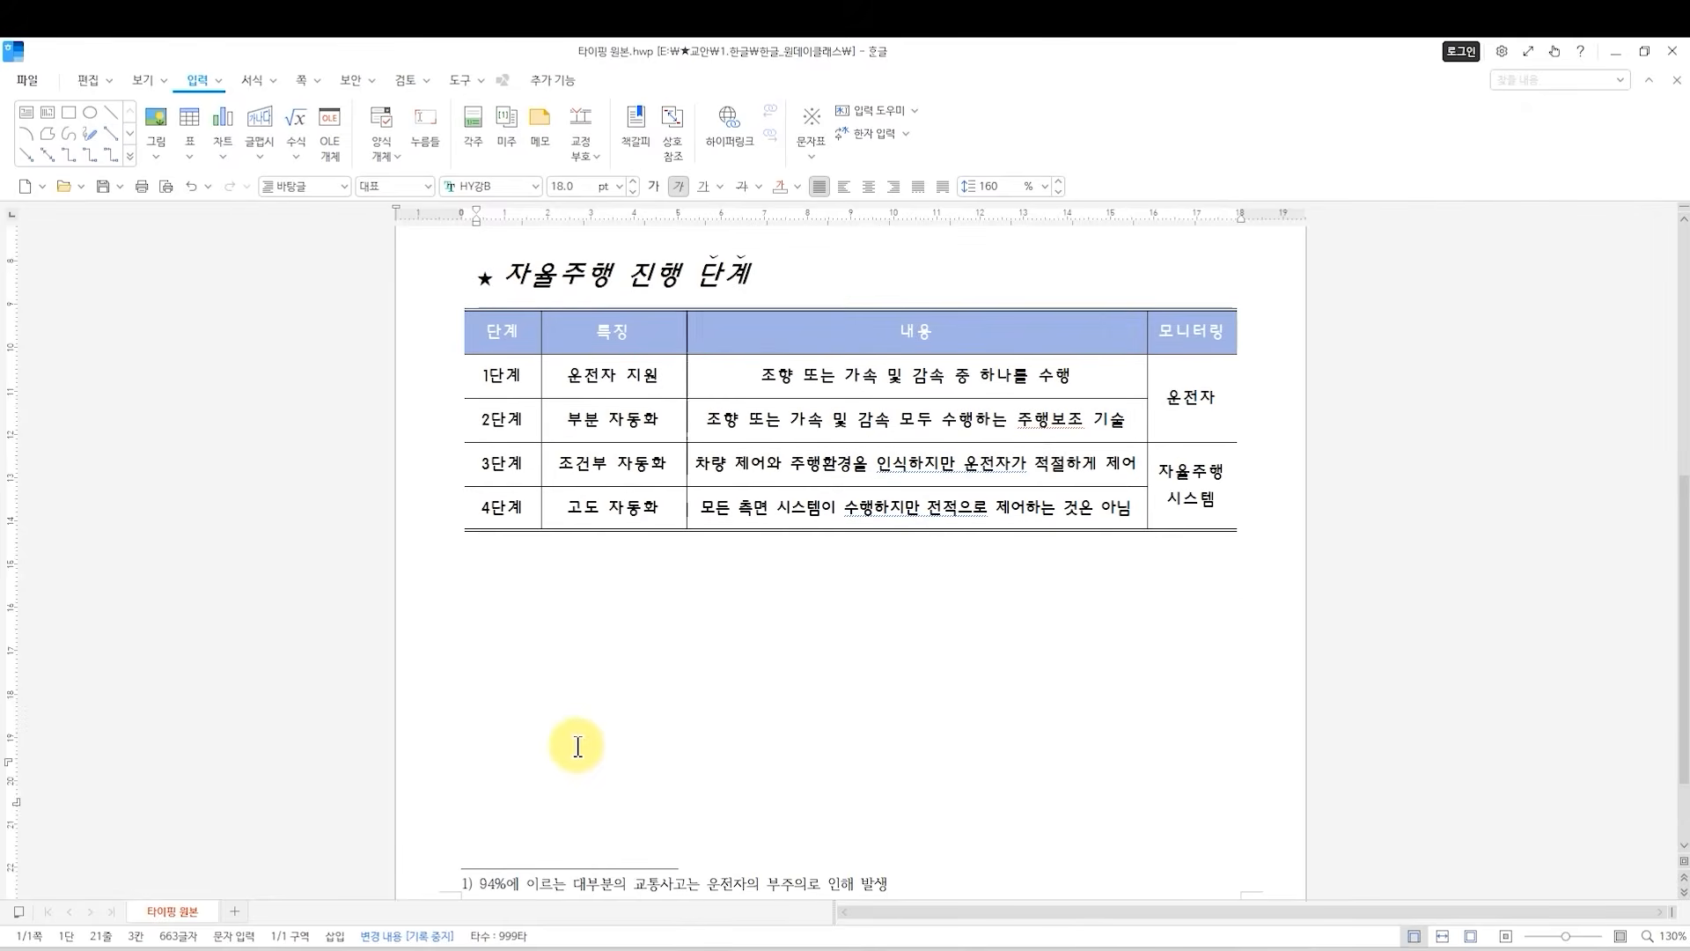
text(하ㄴㄱ)
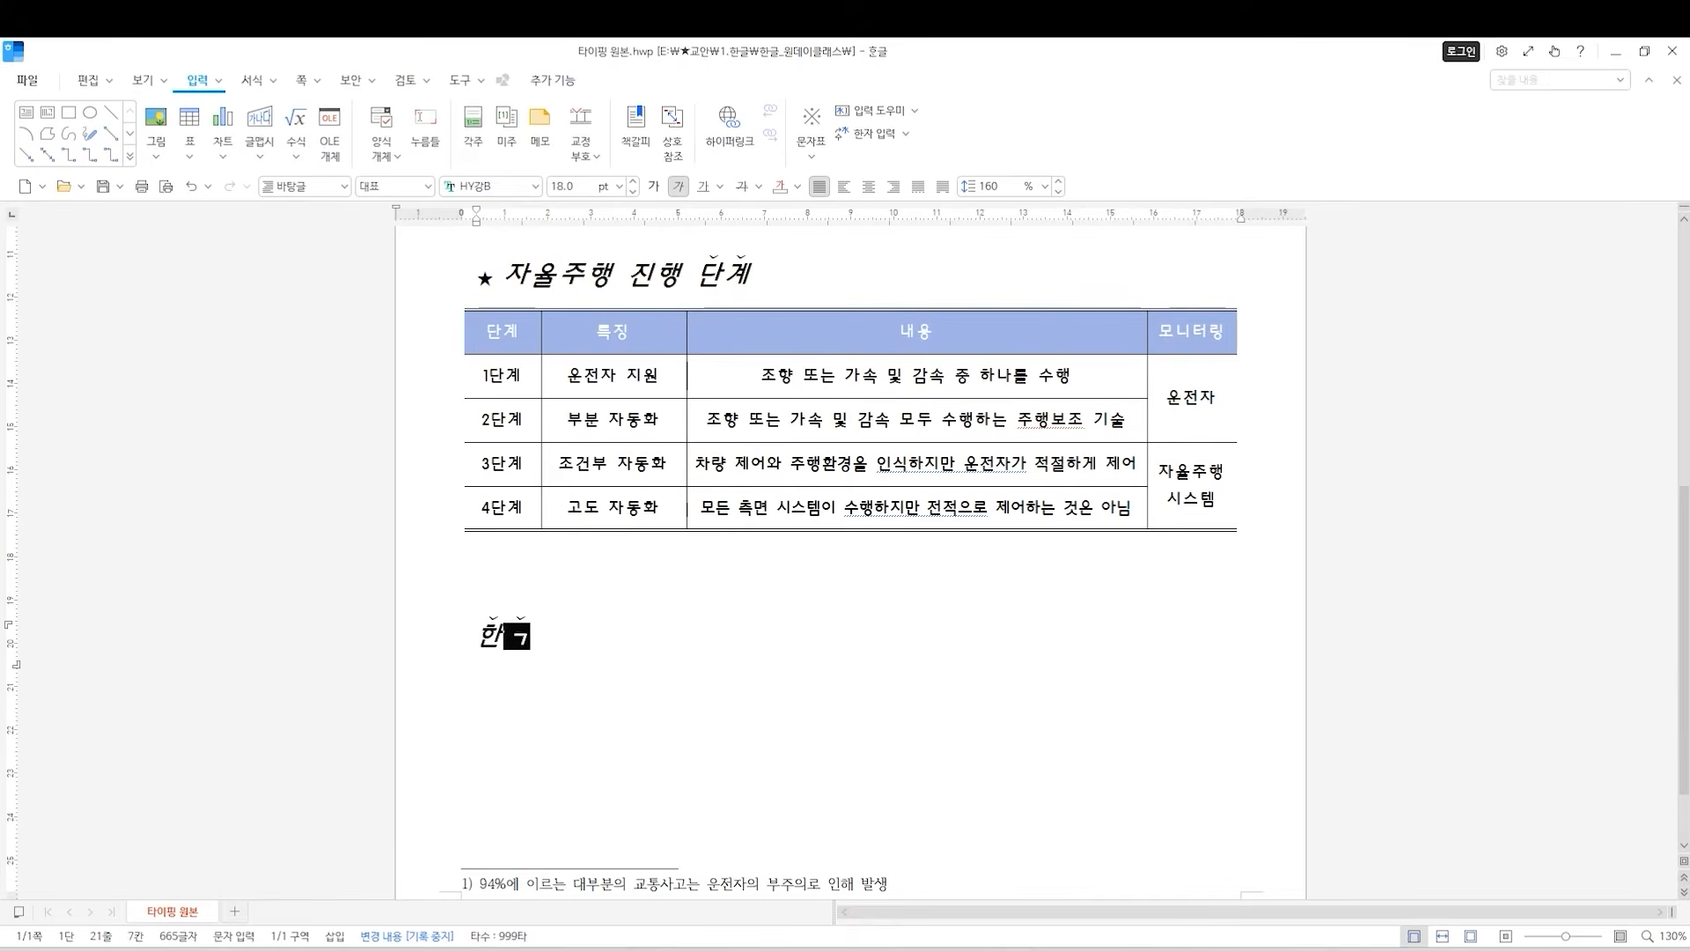
text(ㅜㄱㅈㅓㄴㅈㅏㅌㅗㅇ)
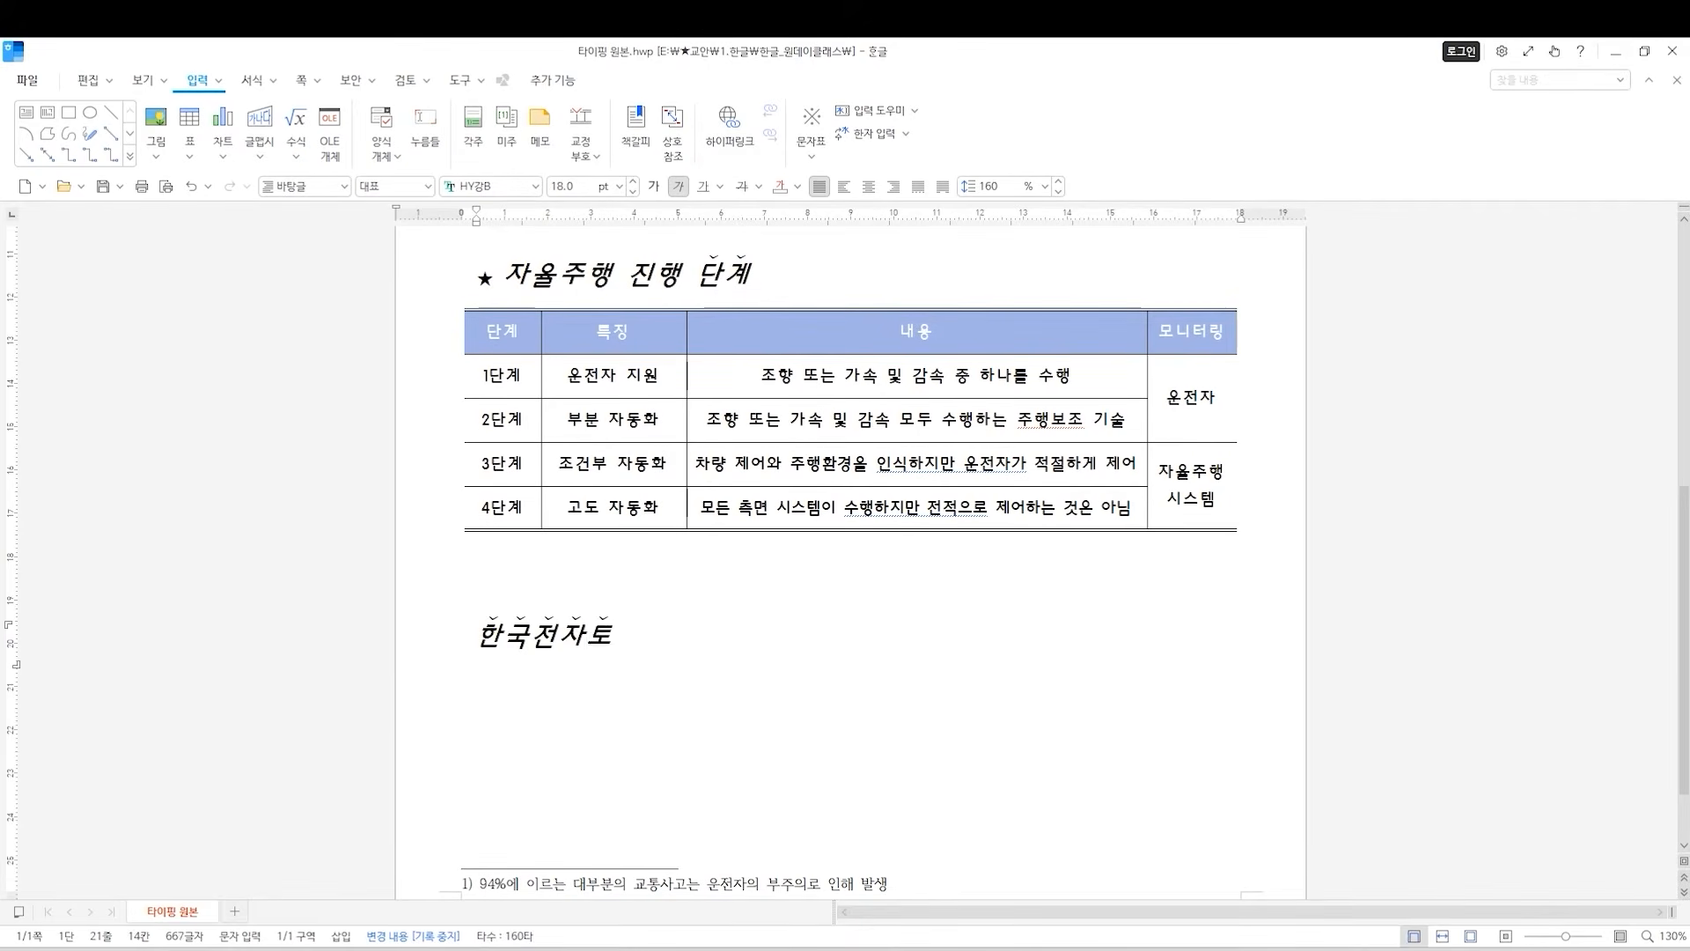
text(ㅅㅣㄴㅇㅕㄴㄱㅜㅇㅝㄴ)
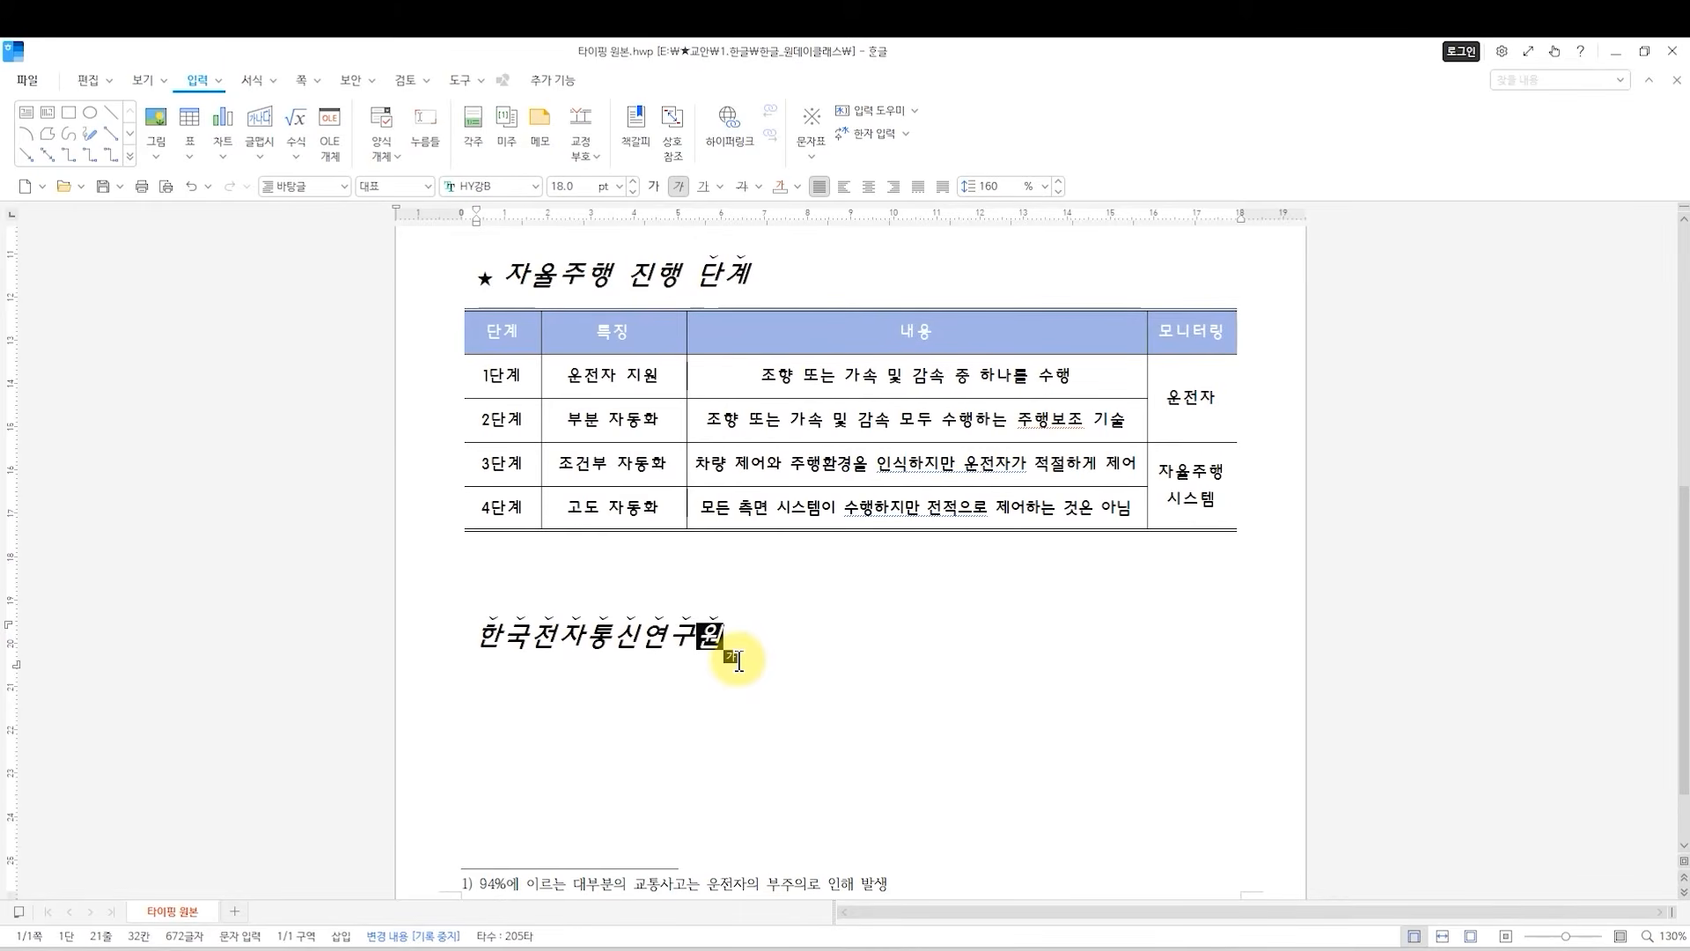
Center-align the 한국전자통신연구원 line below the table.
click(483, 635)
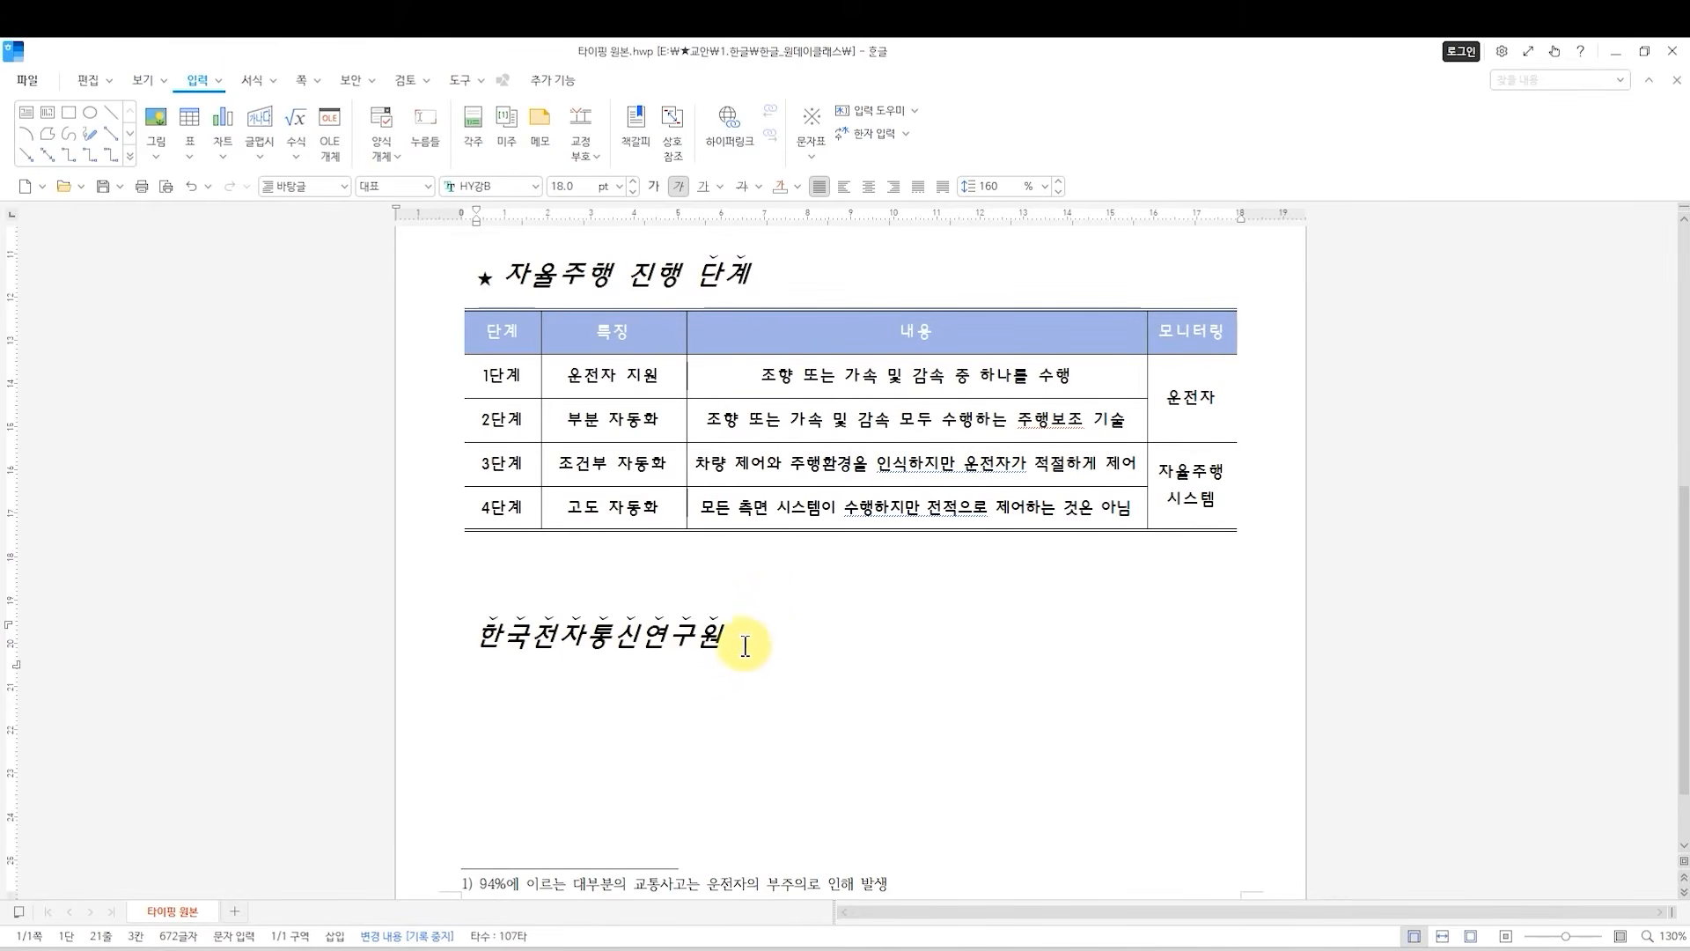
drag(767, 636, 445, 634)
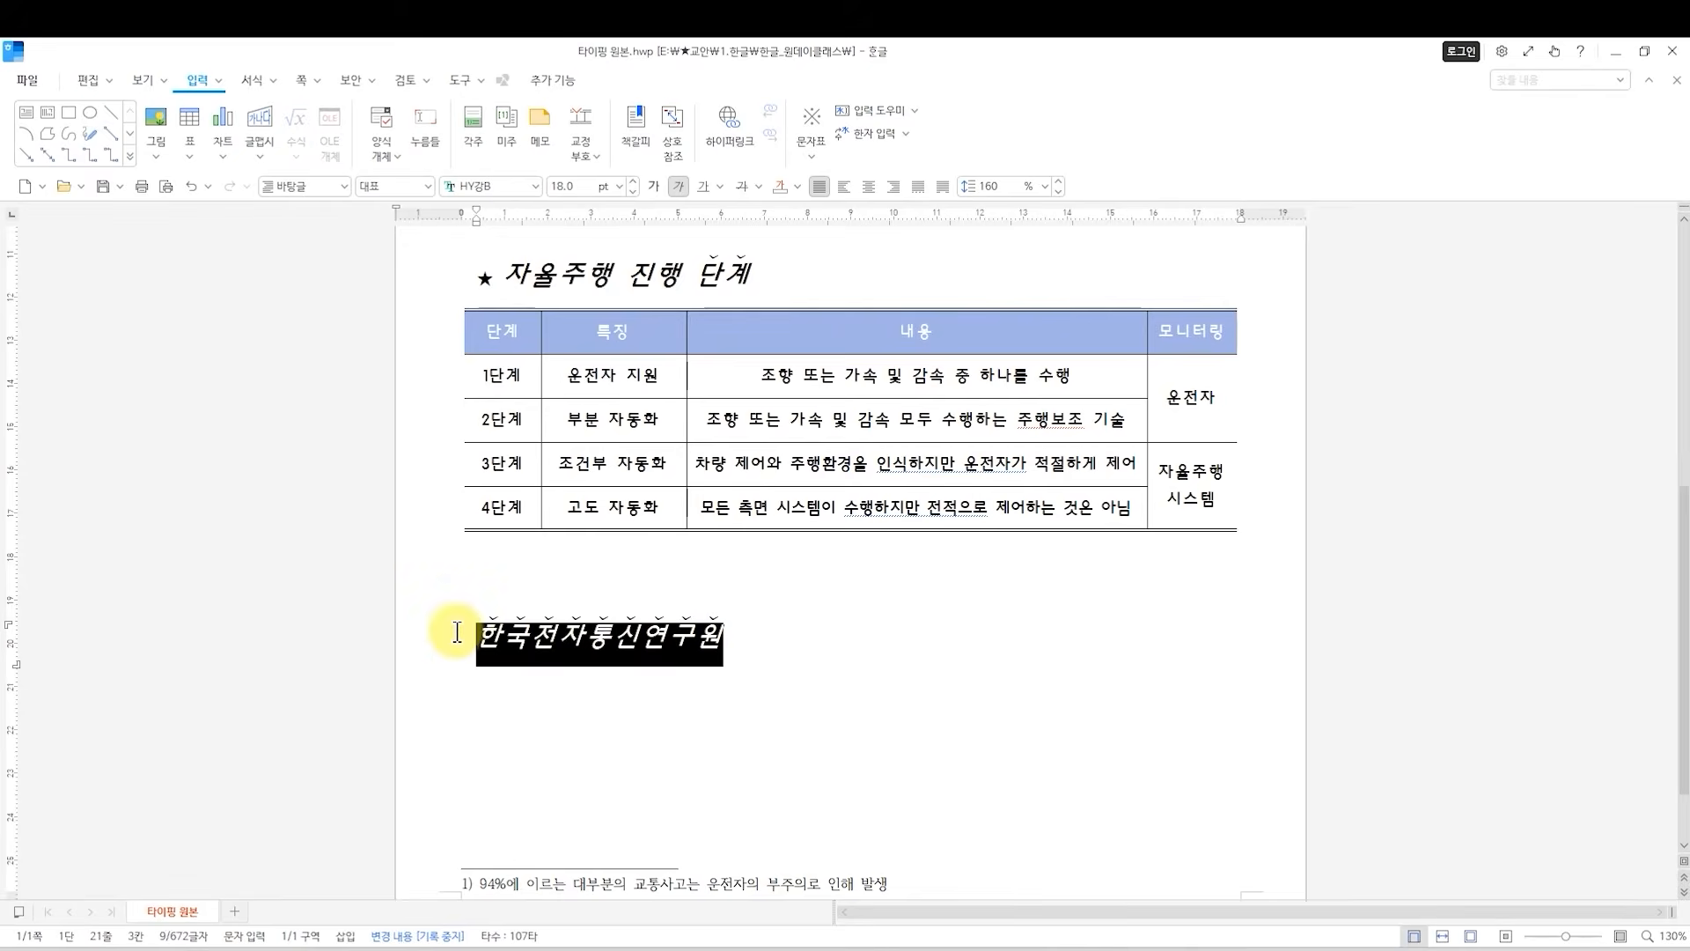
click(870, 186)
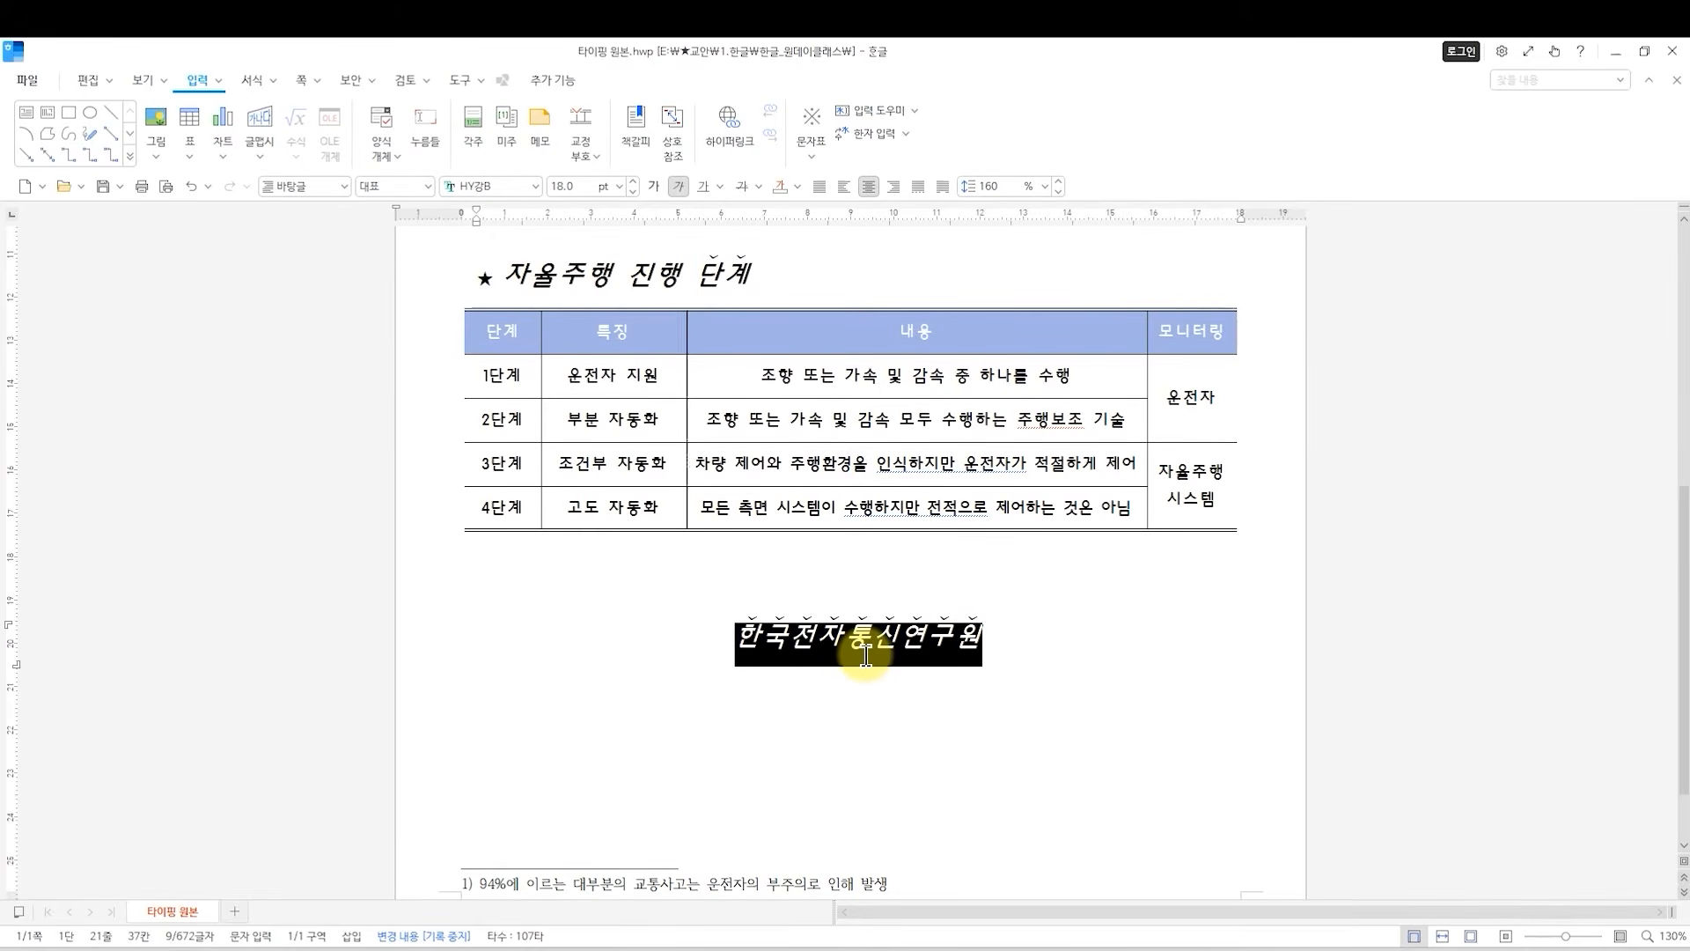
In the character formatting (글자 모양) of 한국전자통신연구원, turn off italic and set the emphasis mark (강조점) to none.
drag(983, 653, 650, 637)
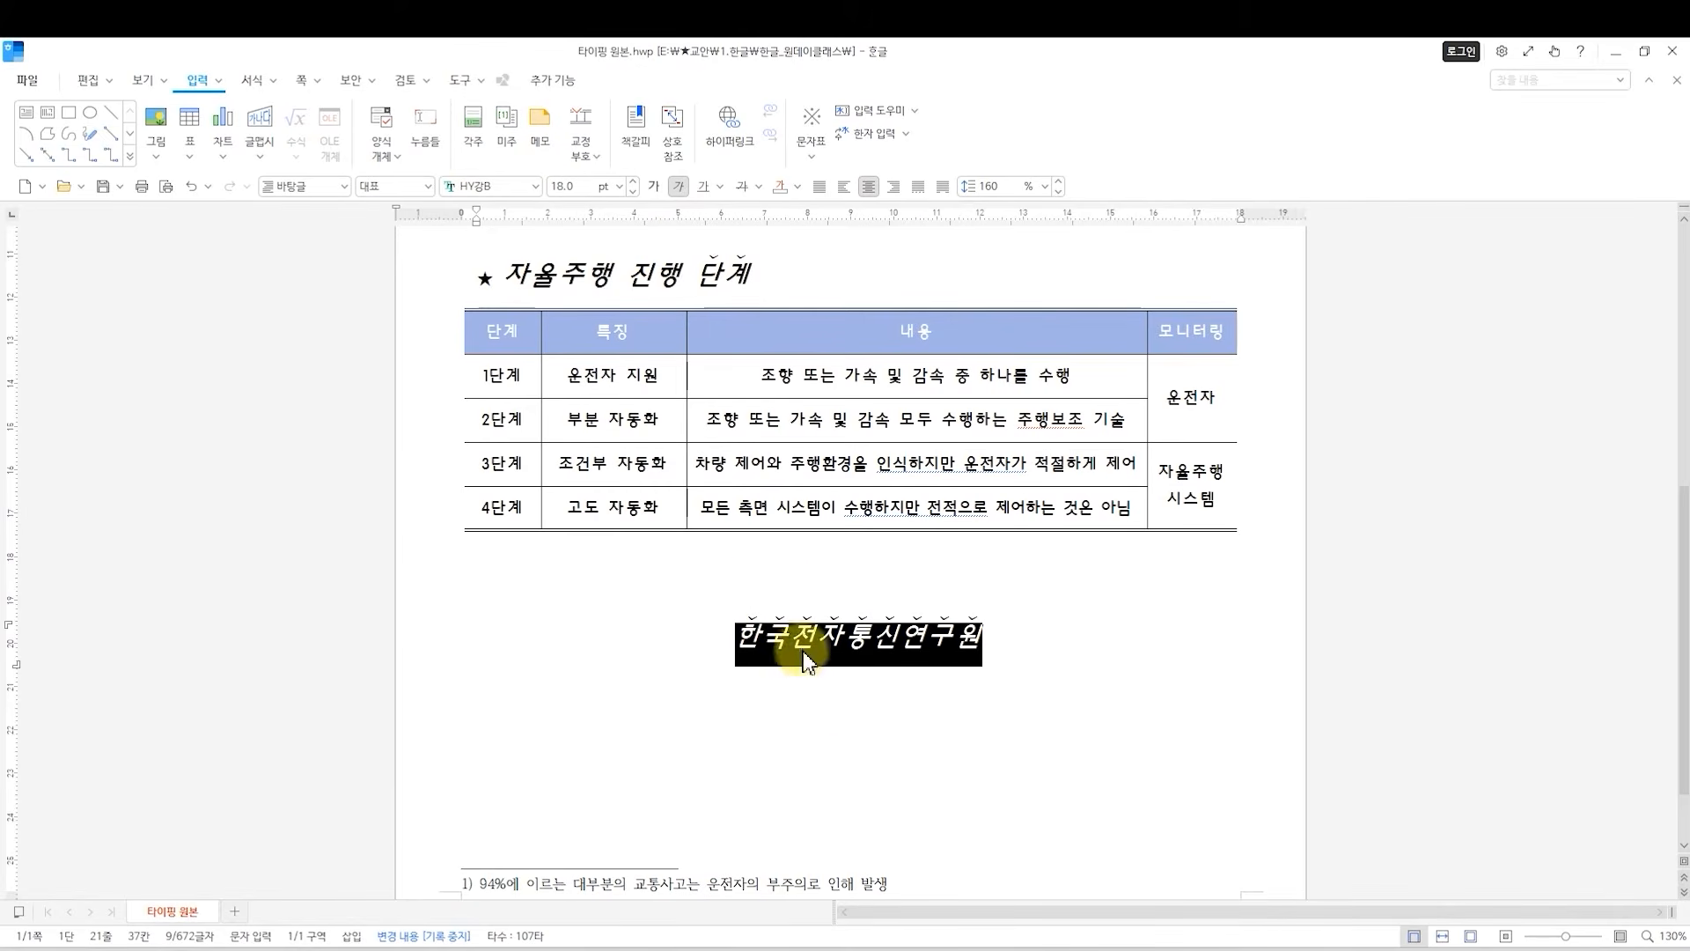
key(alt+l)
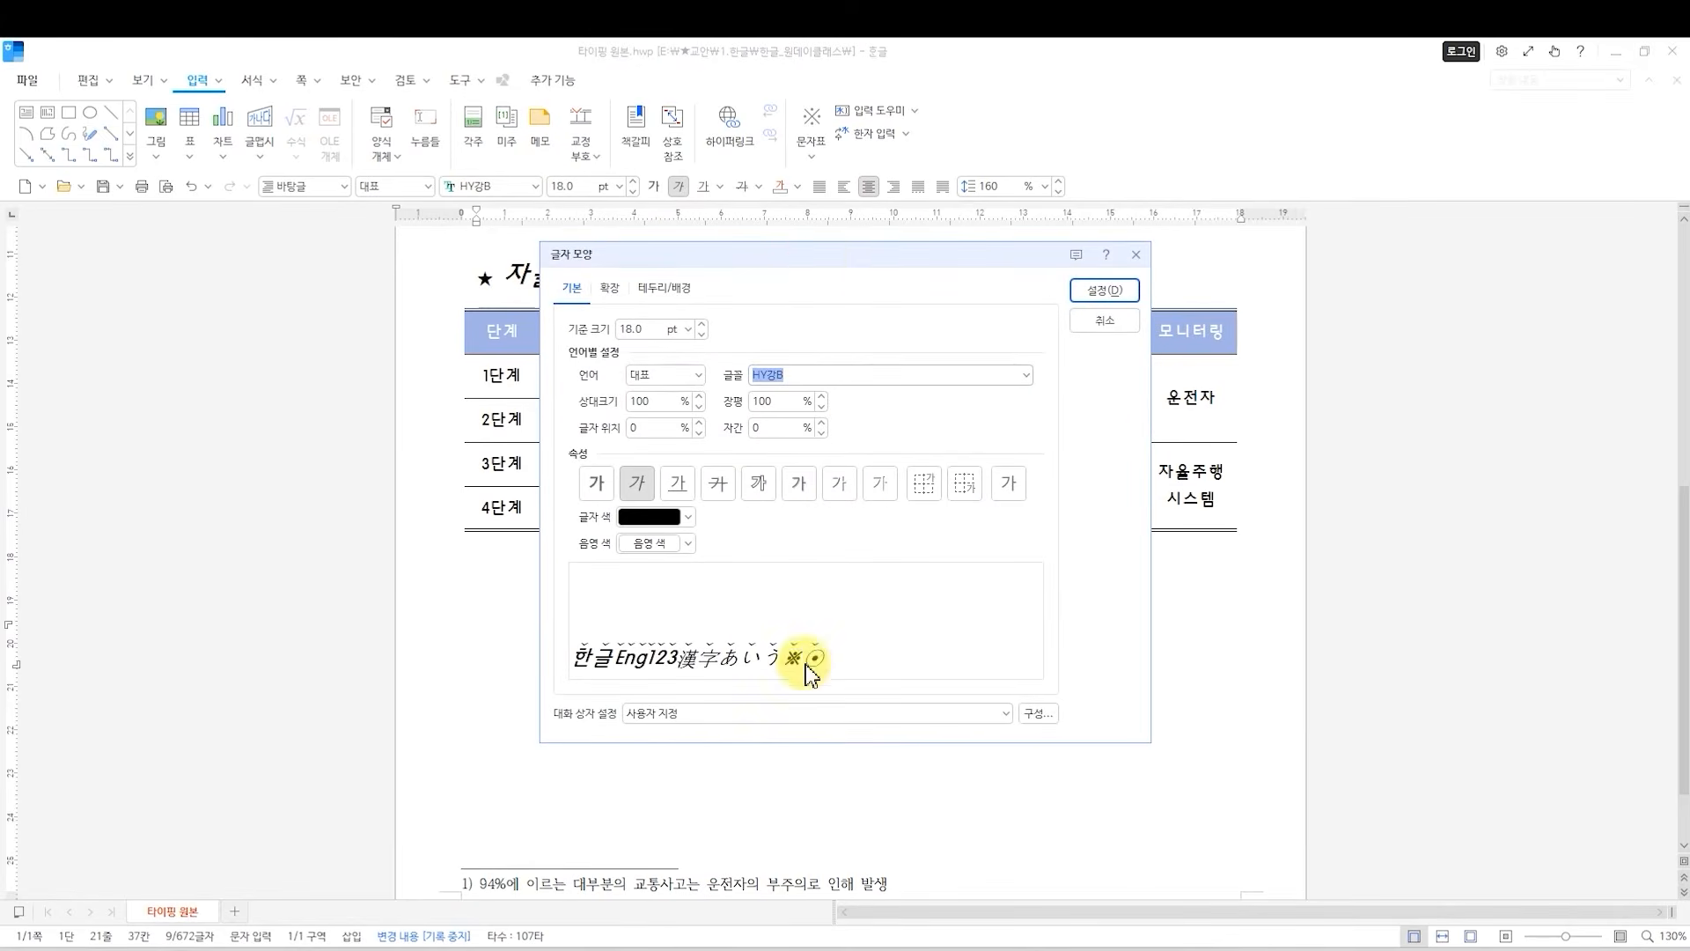
drag(817, 252, 1280, 297)
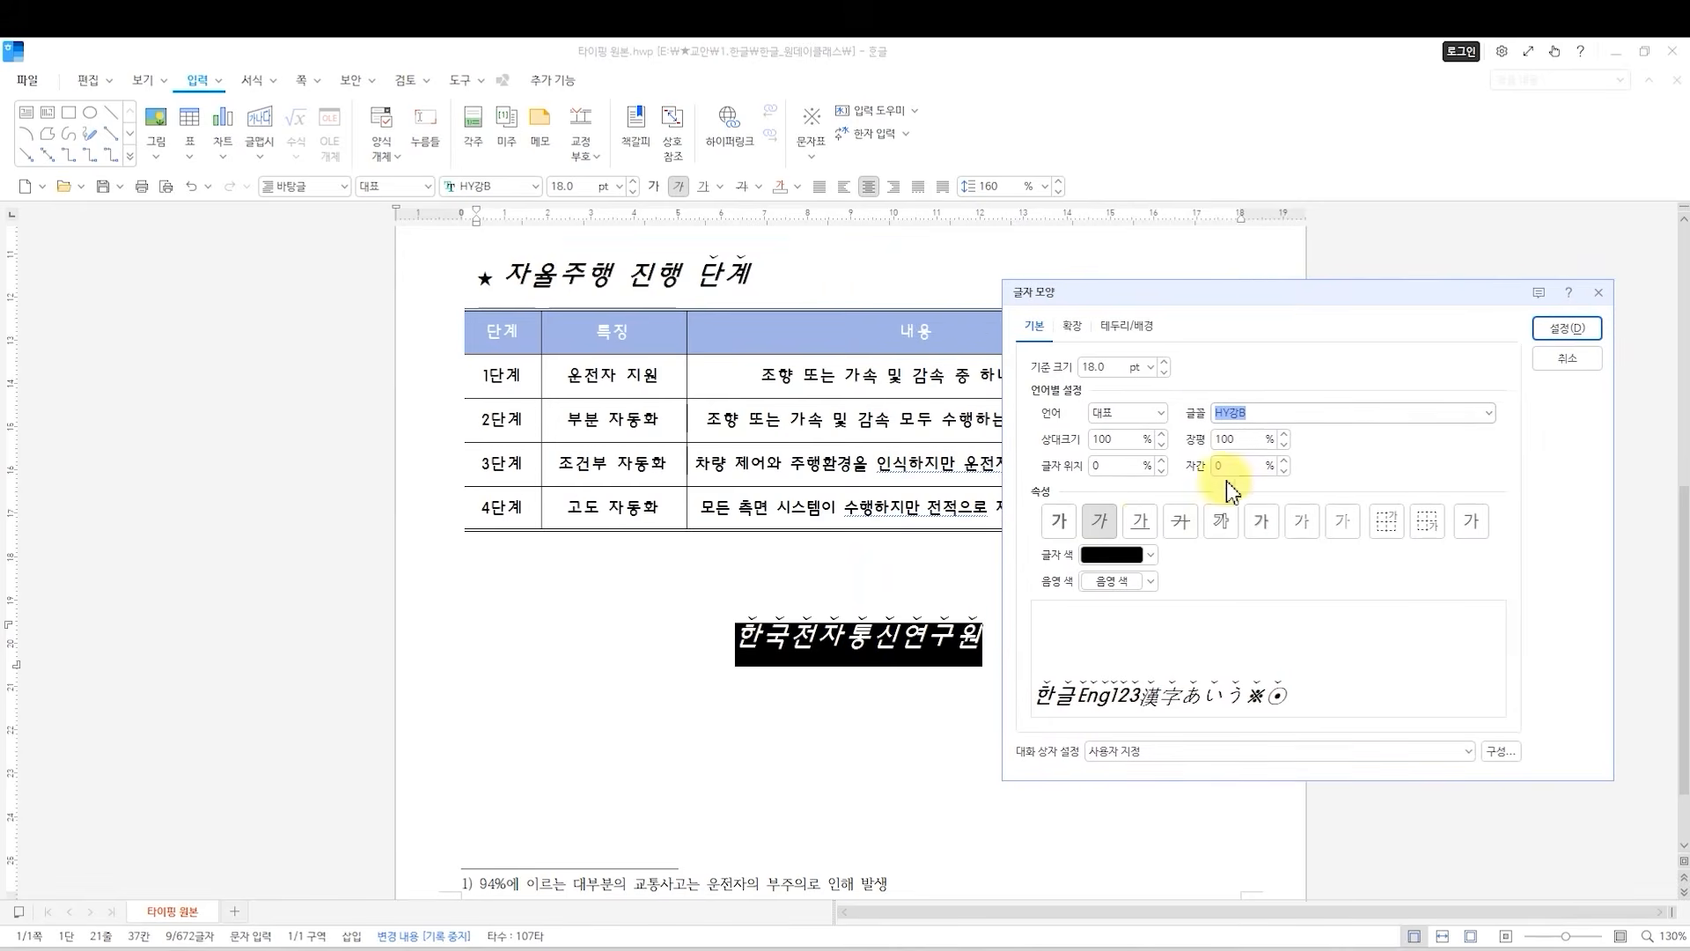
click(1101, 522)
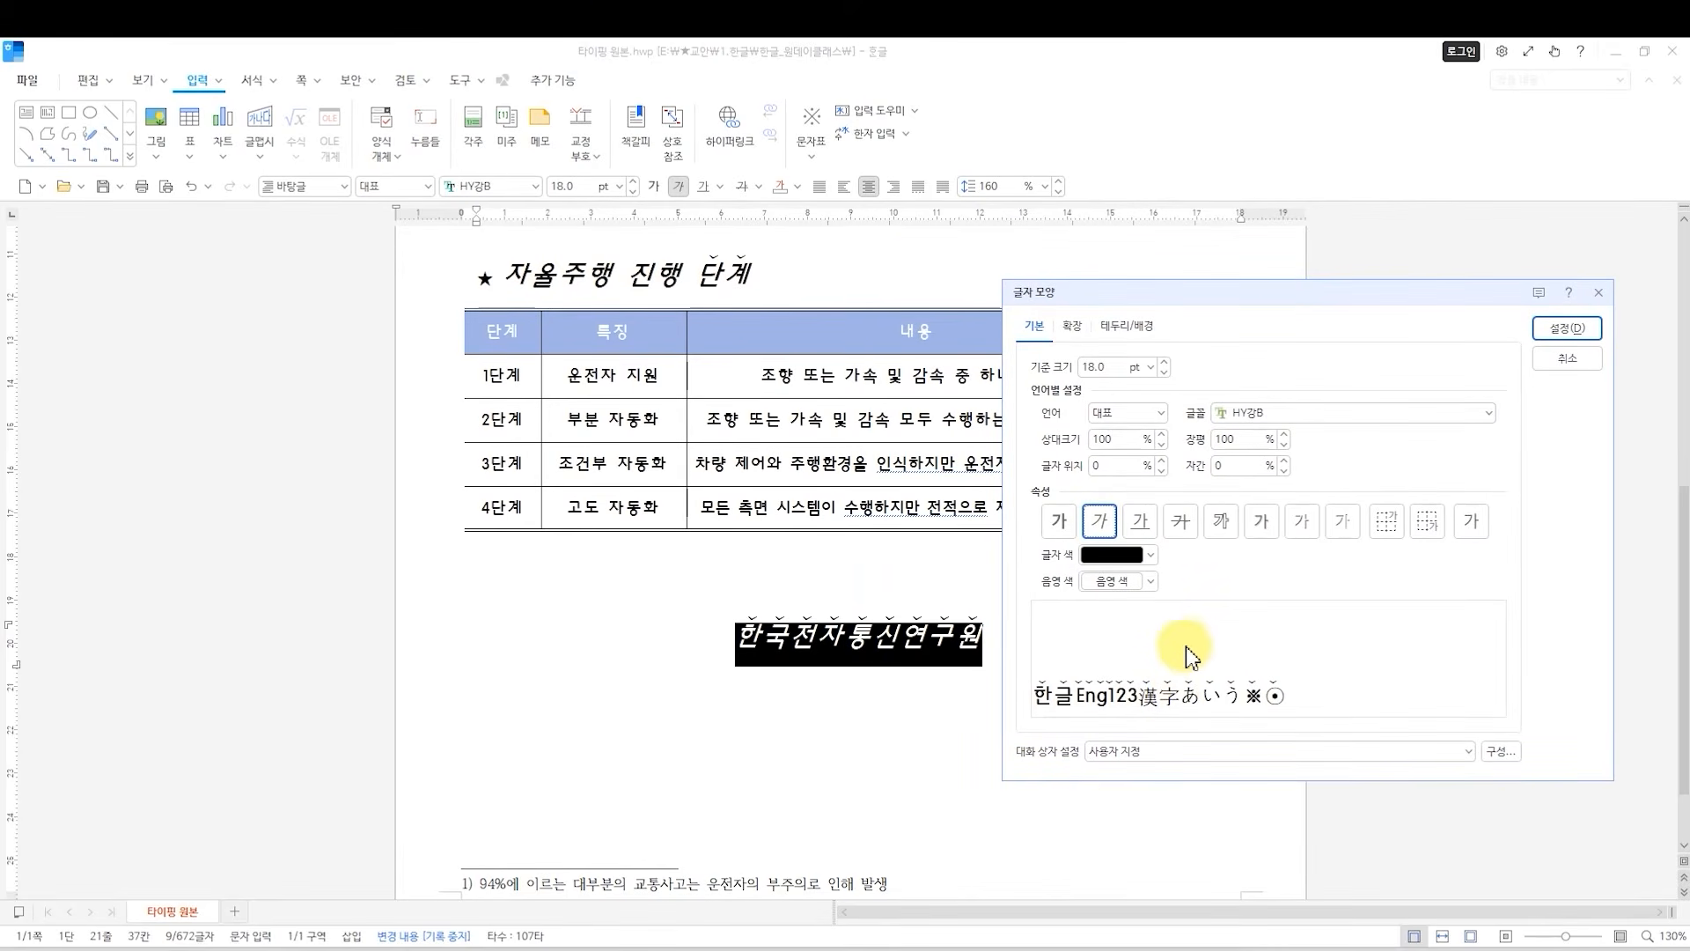
click(1071, 326)
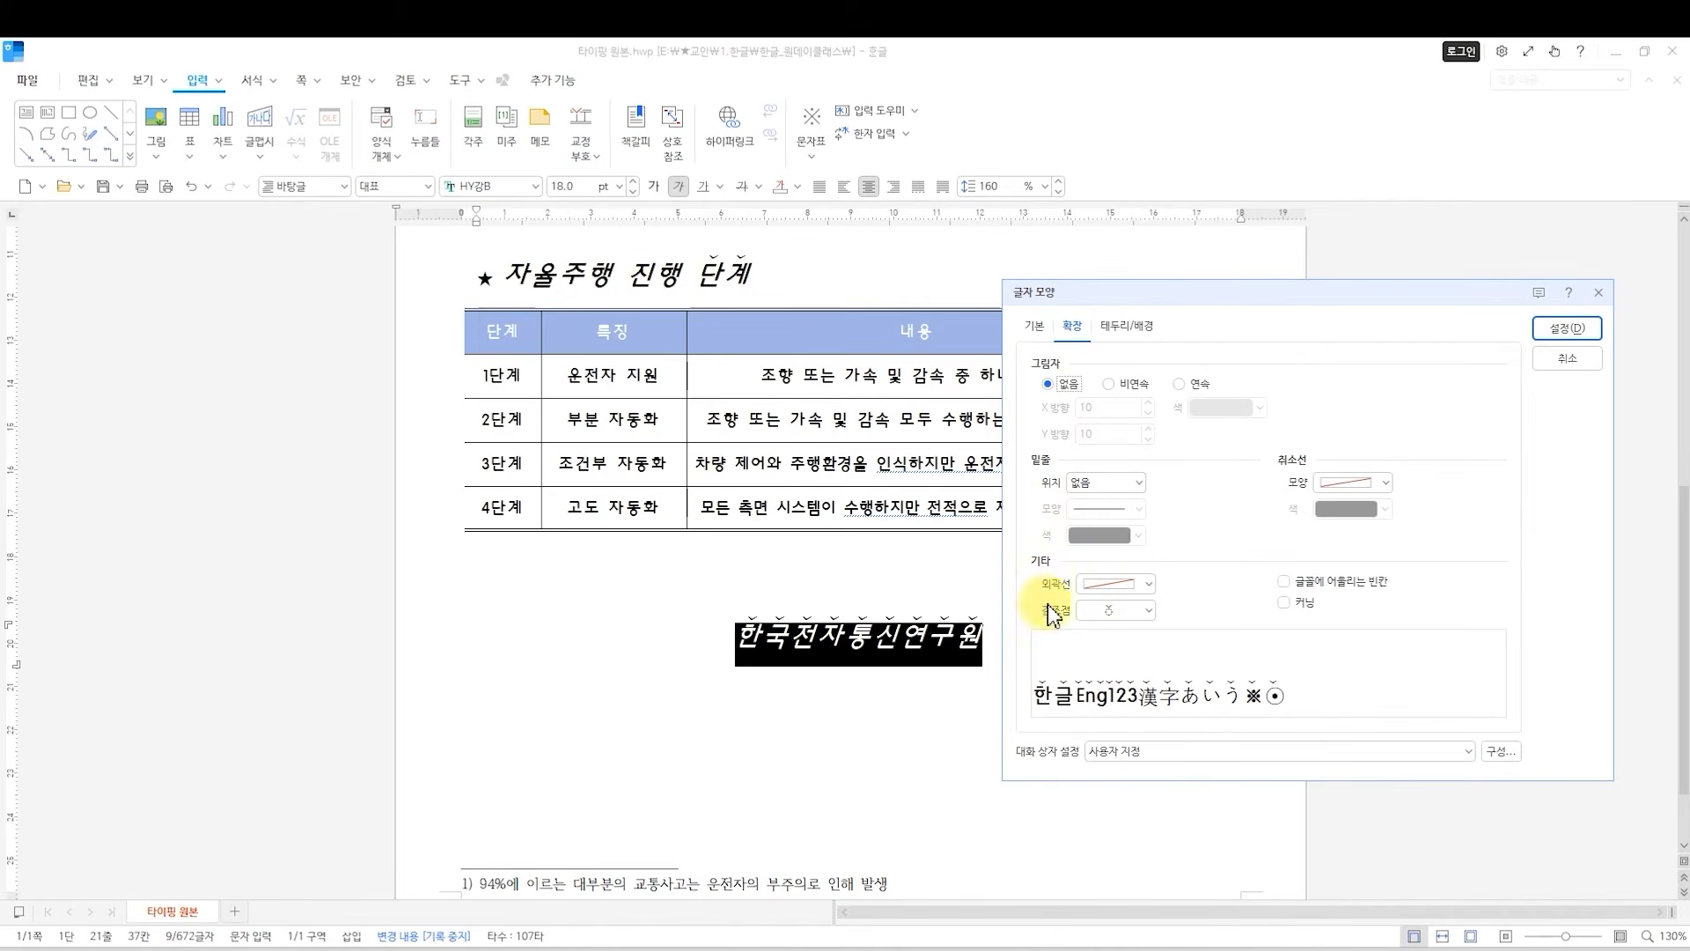
click(1149, 611)
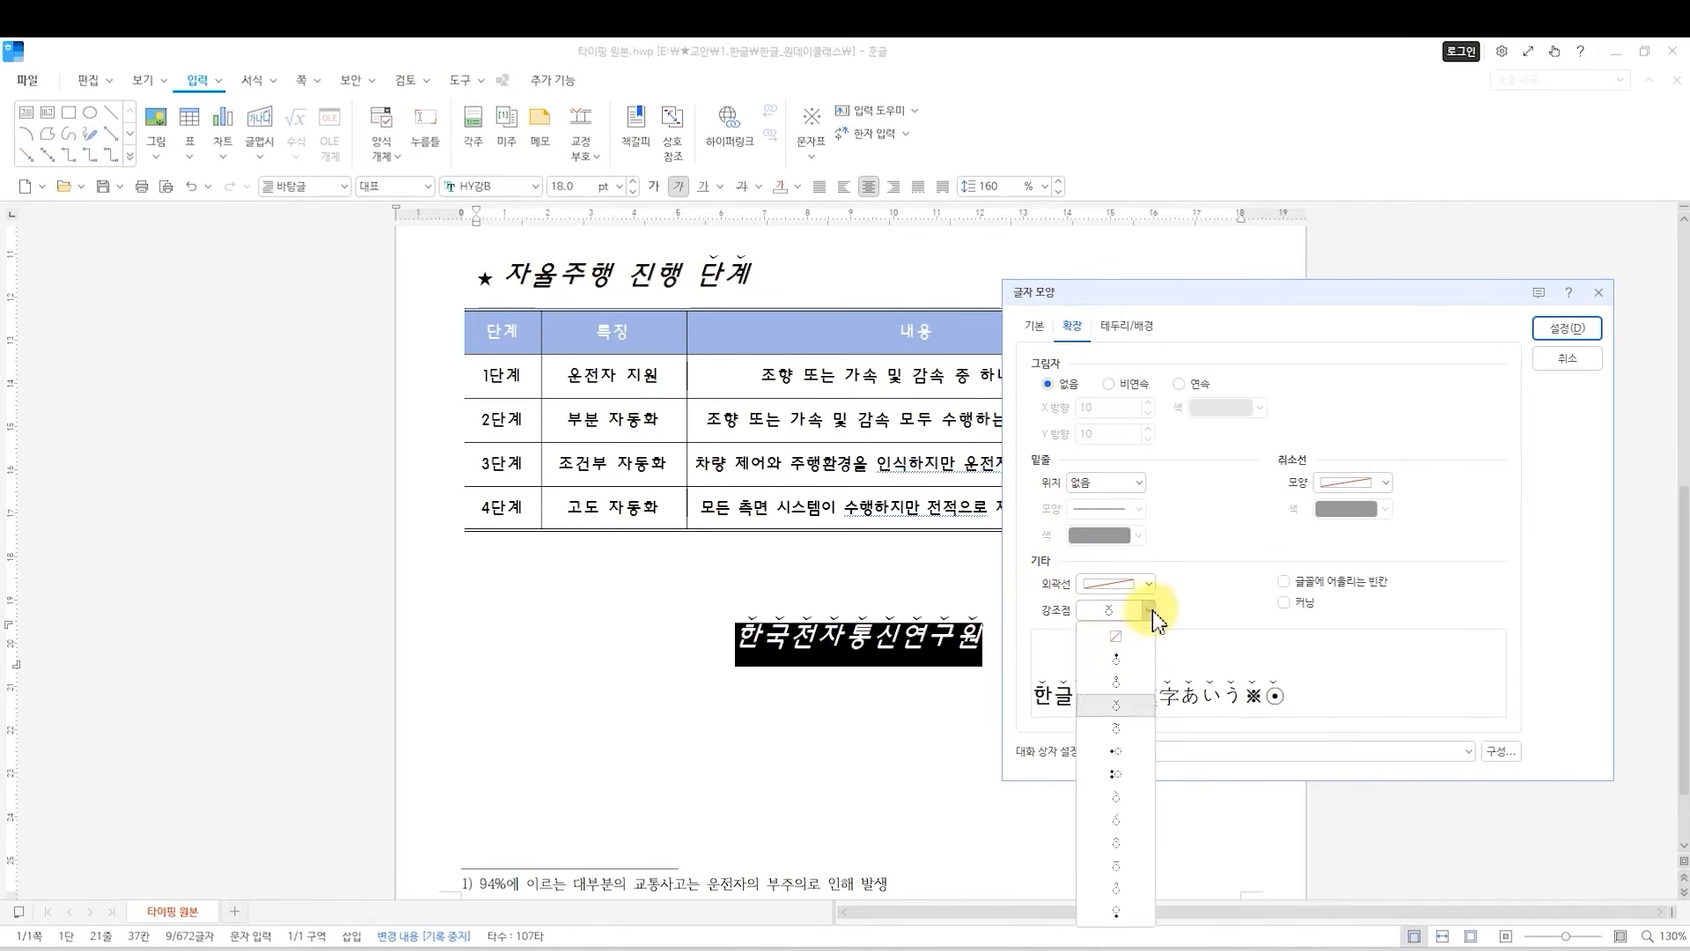
click(1117, 639)
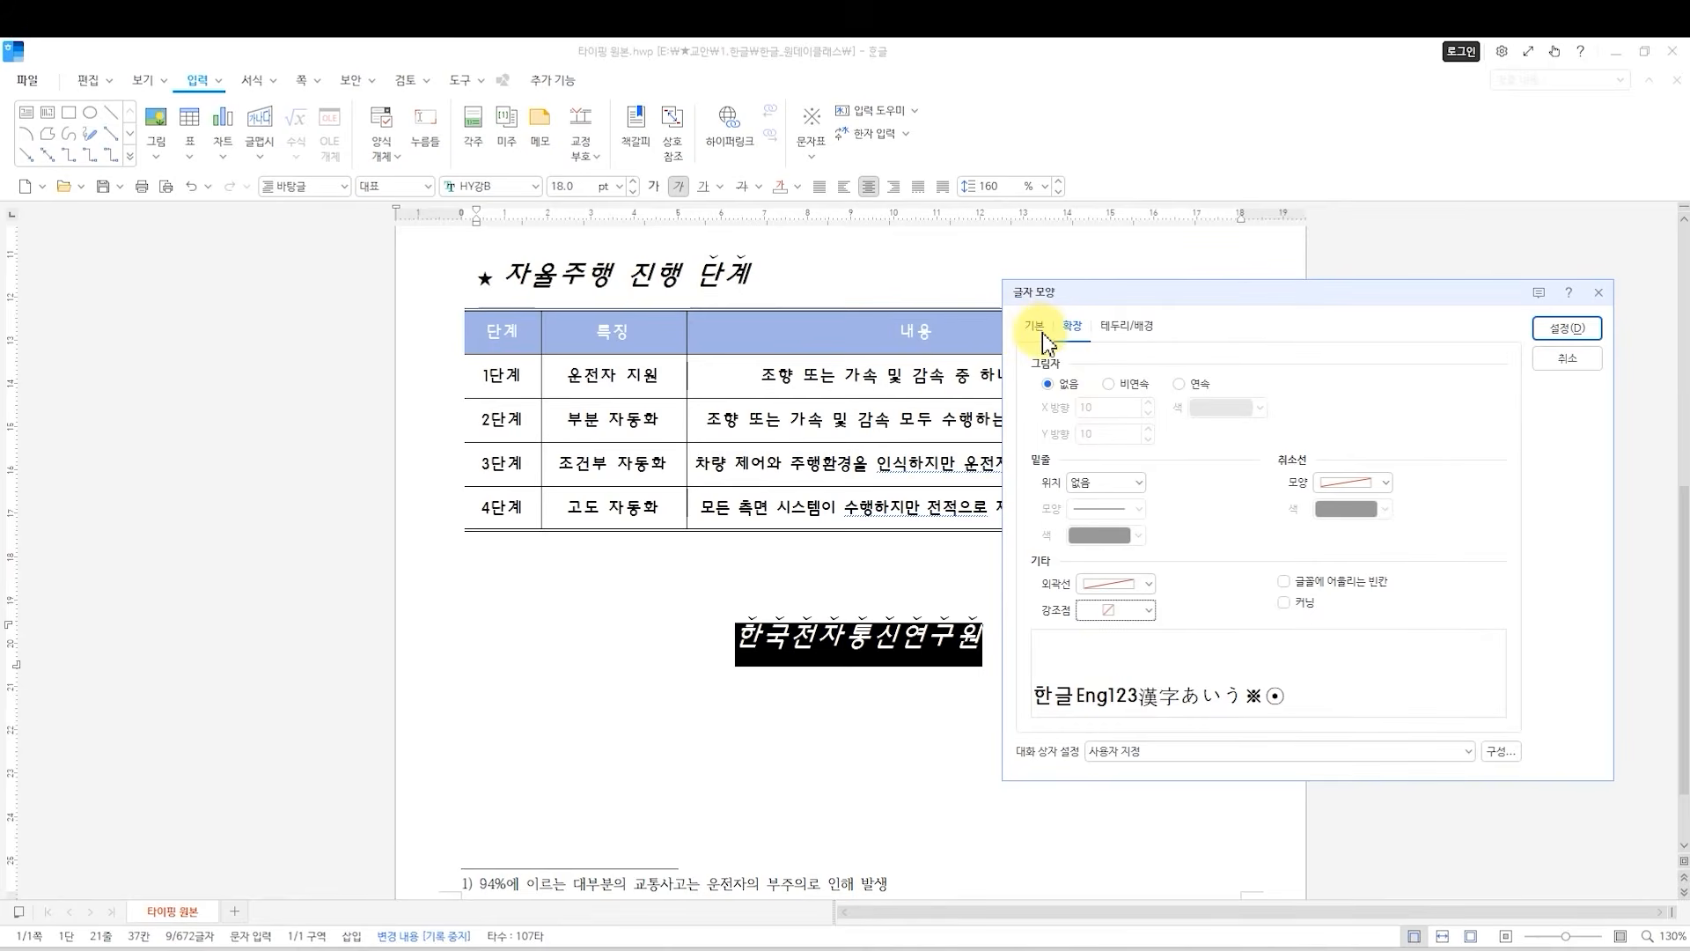
Set the 한국전자통신연구원 line to a 25 pt base size and bold, and apply the character formatting.
click(1043, 334)
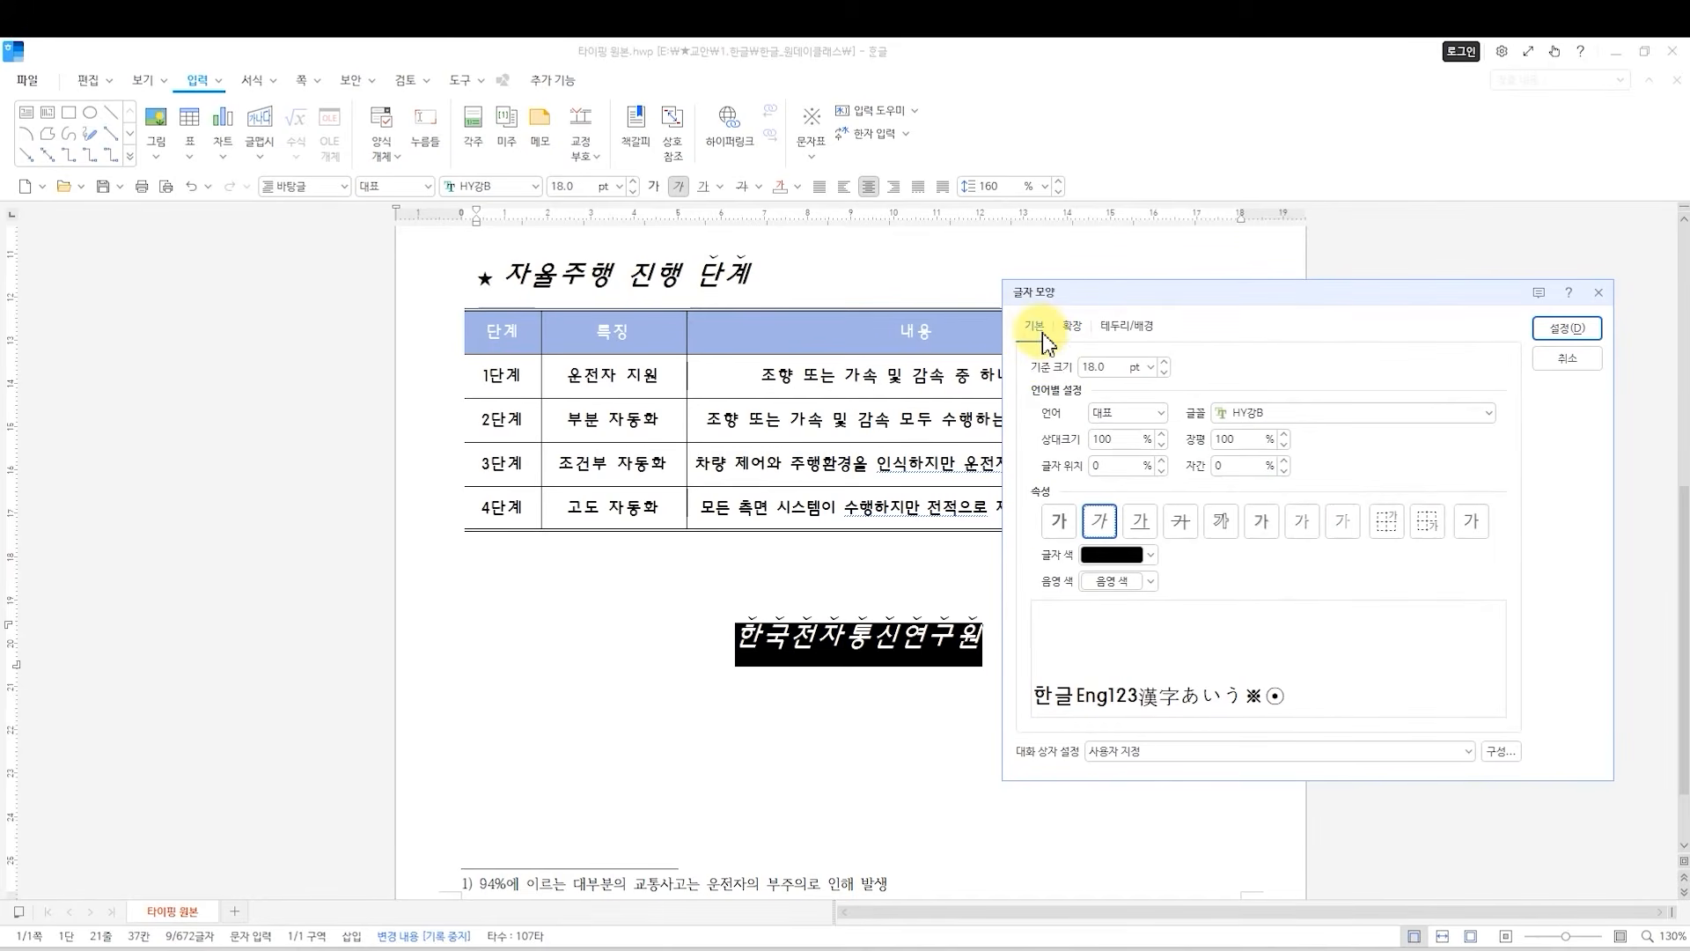
click(1111, 368)
text(25)
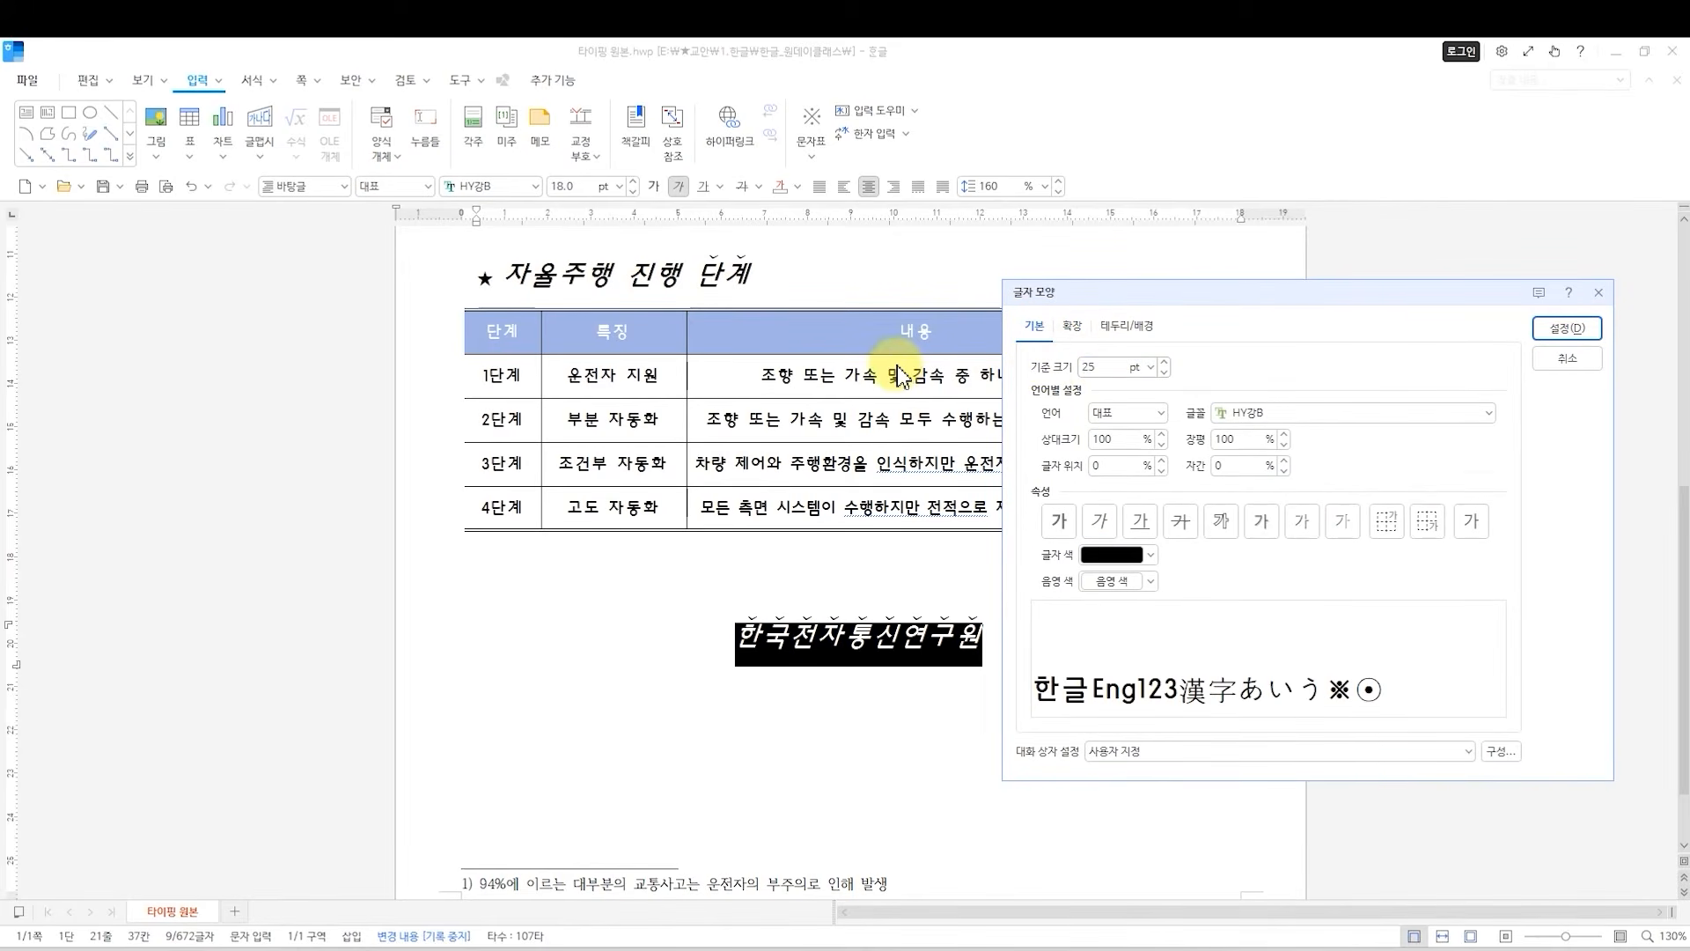
click(1060, 525)
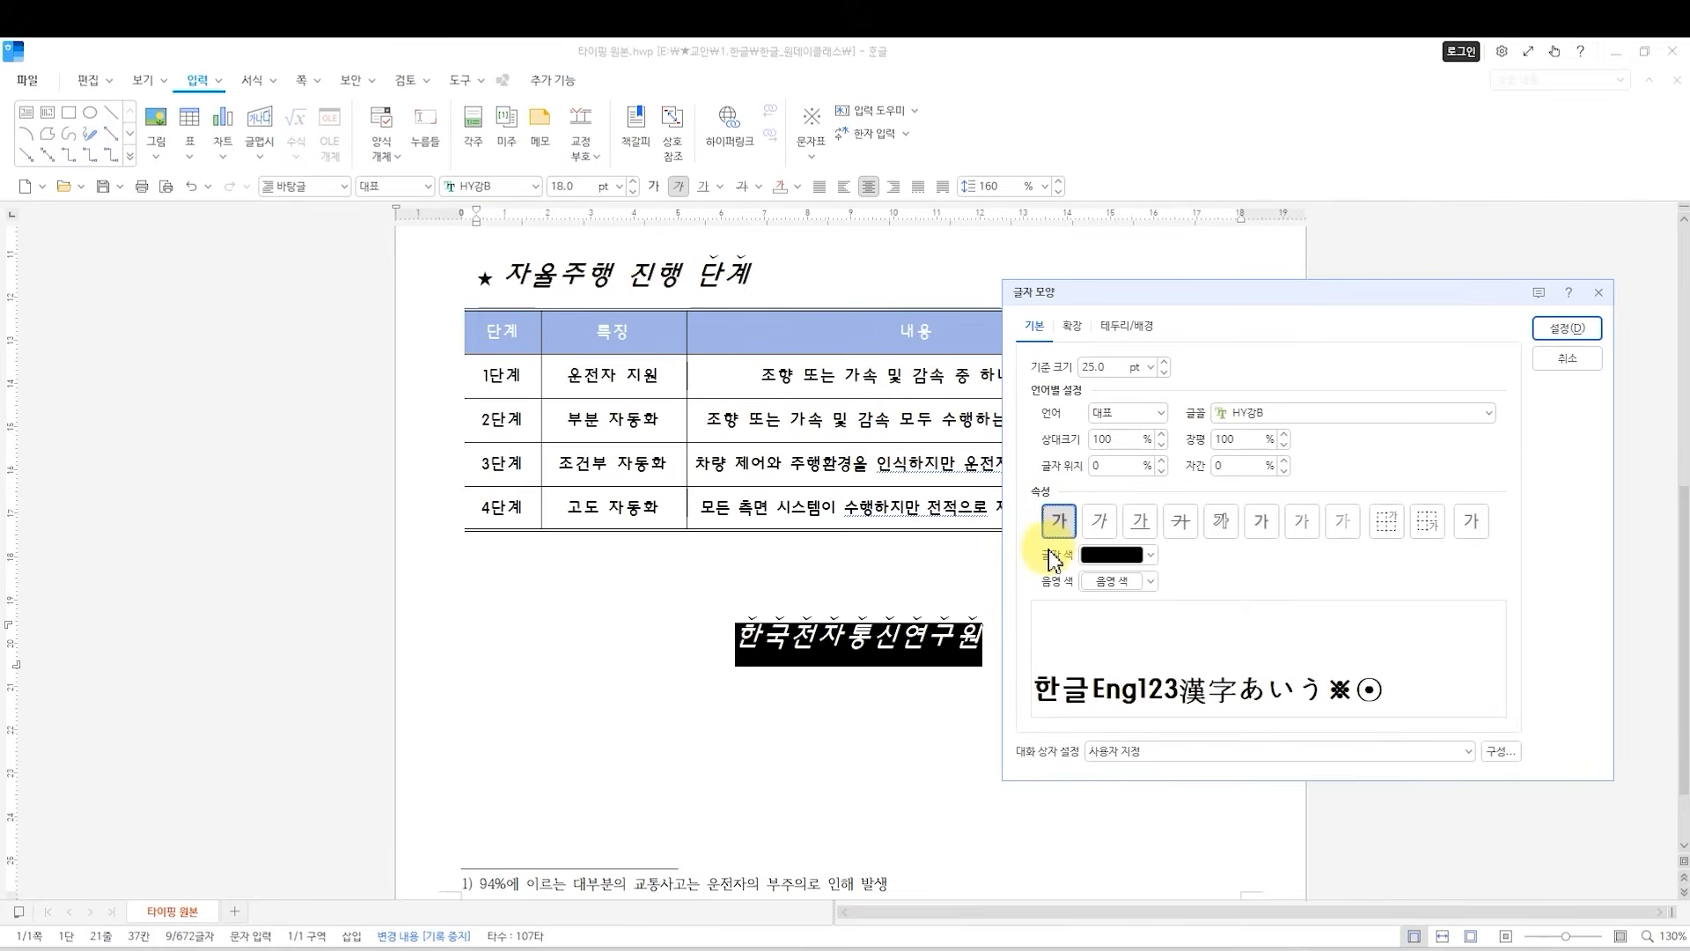
click(1566, 328)
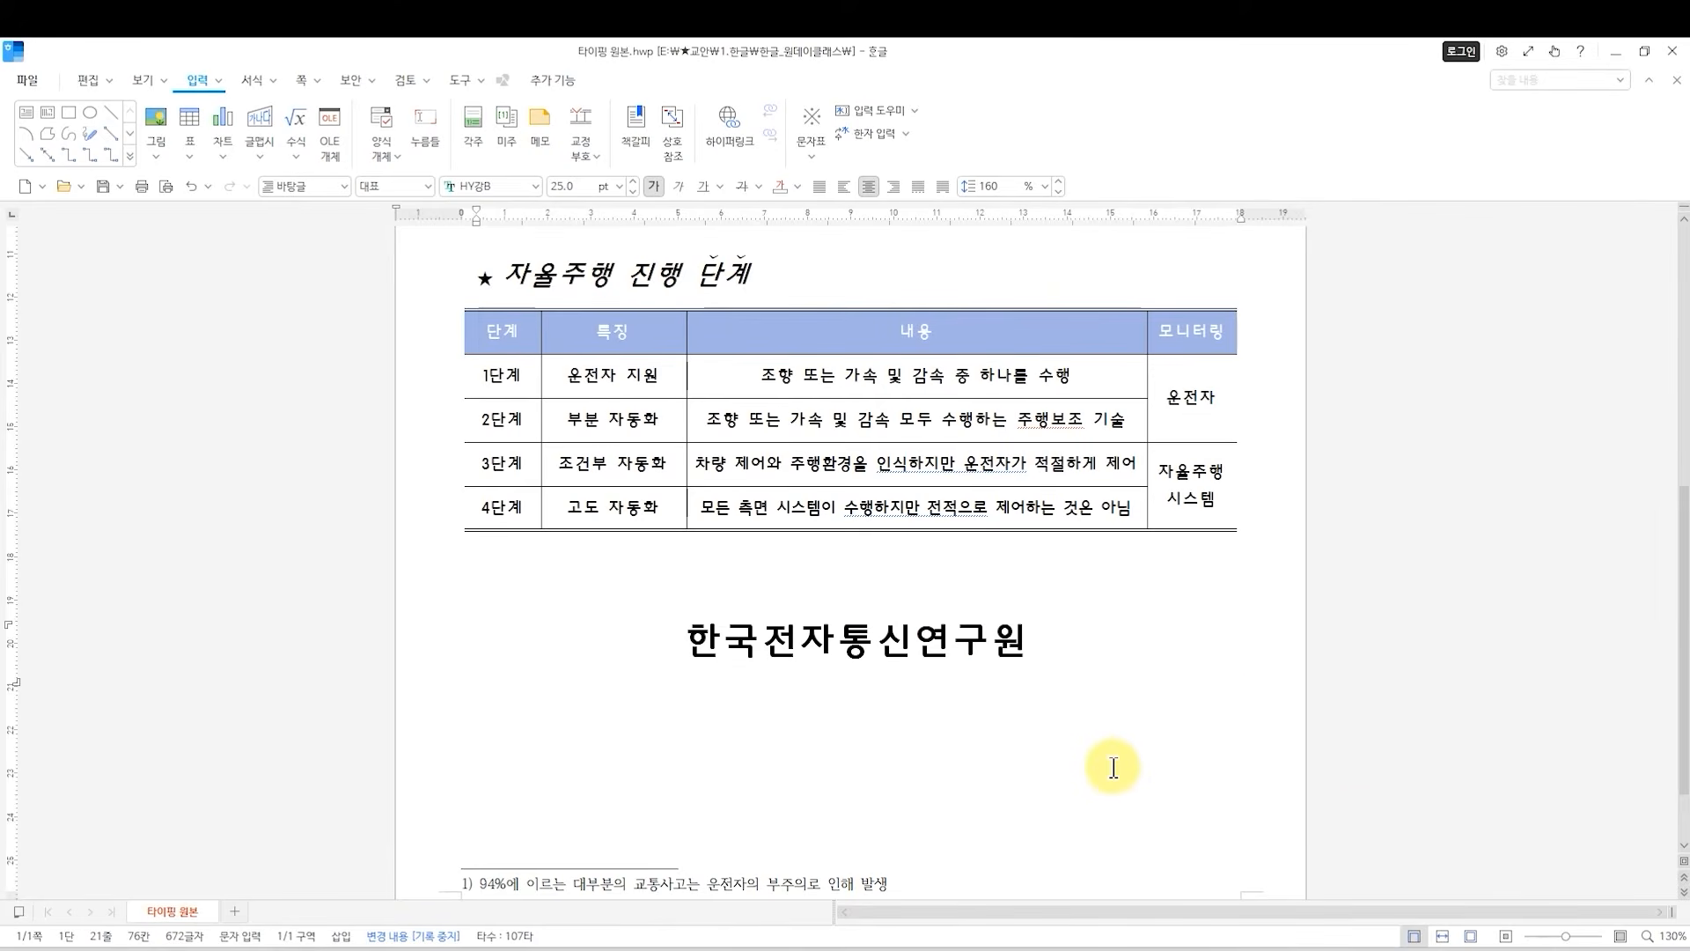
Start page numbering (쪽 번호 매기기) from the beginning of the document, with the number placed at the page's bottom right.
scroll(1009, 758, up, 1)
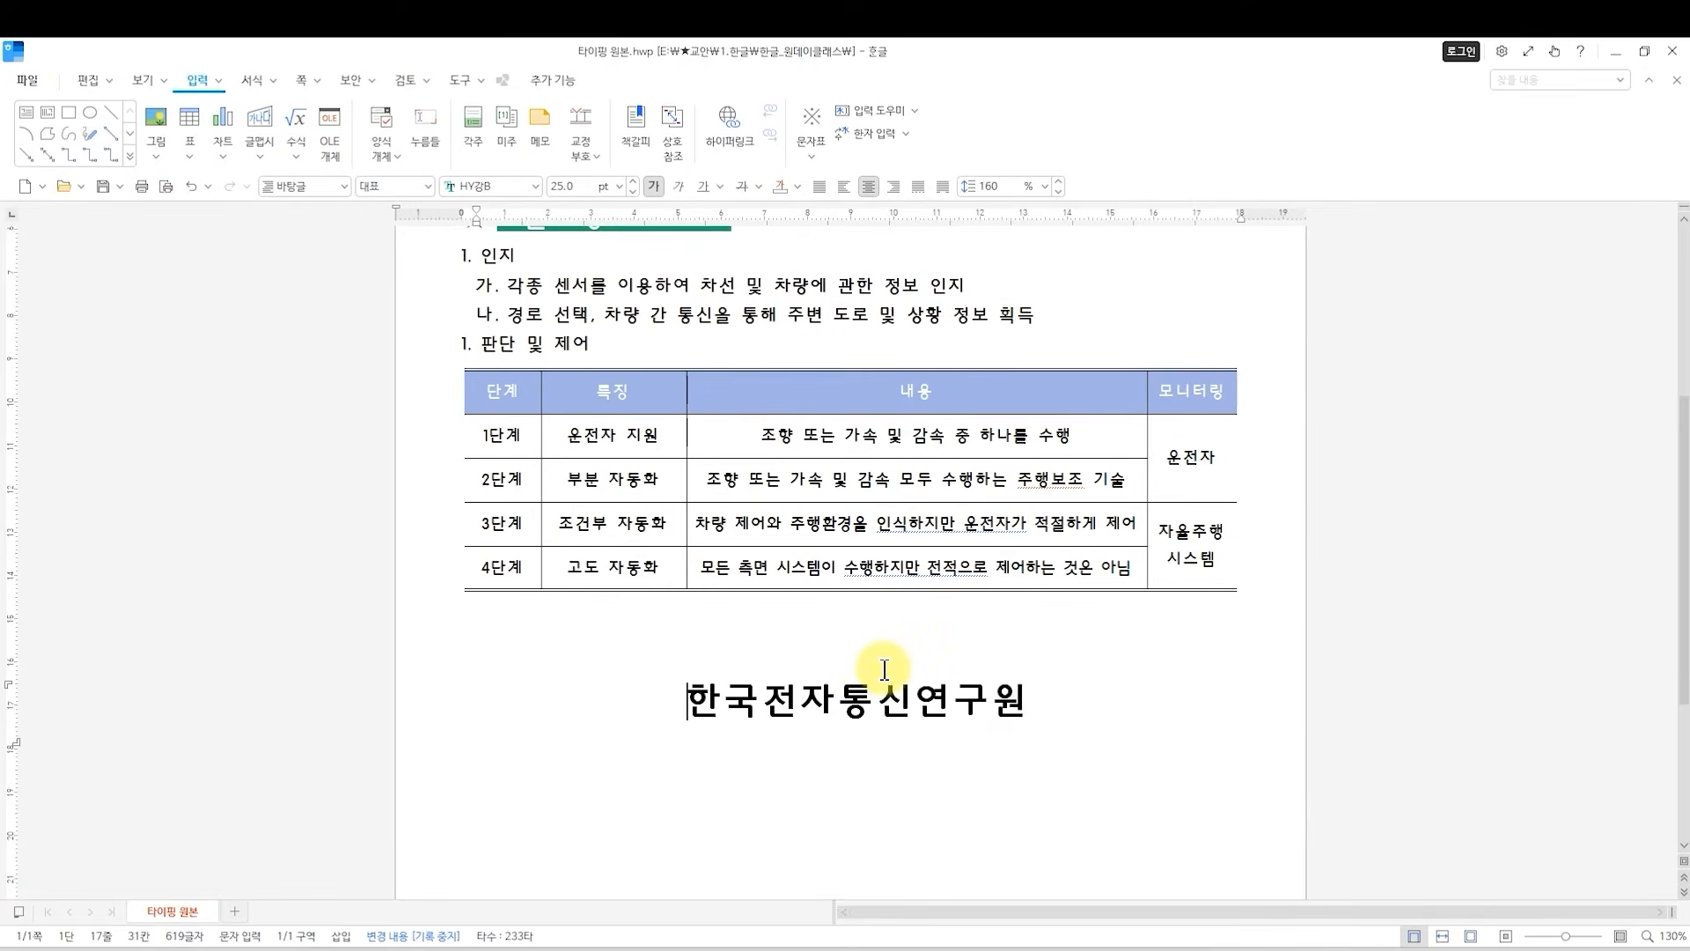
scroll(996, 698, up, 5)
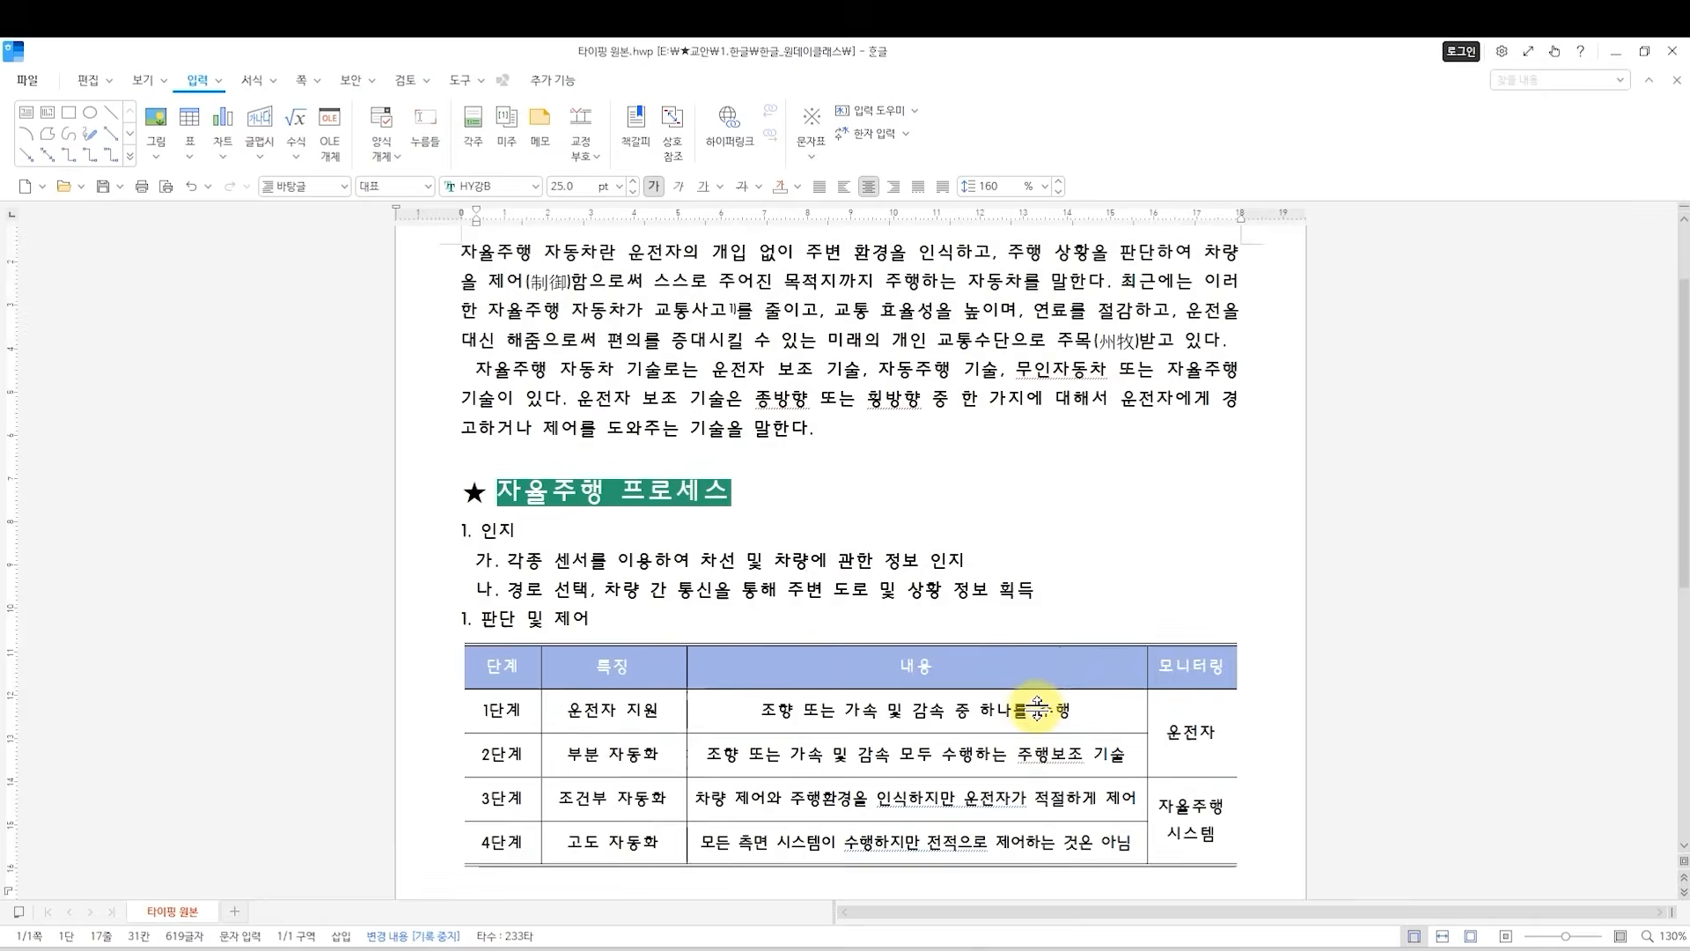
scroll(982, 682, down, 4)
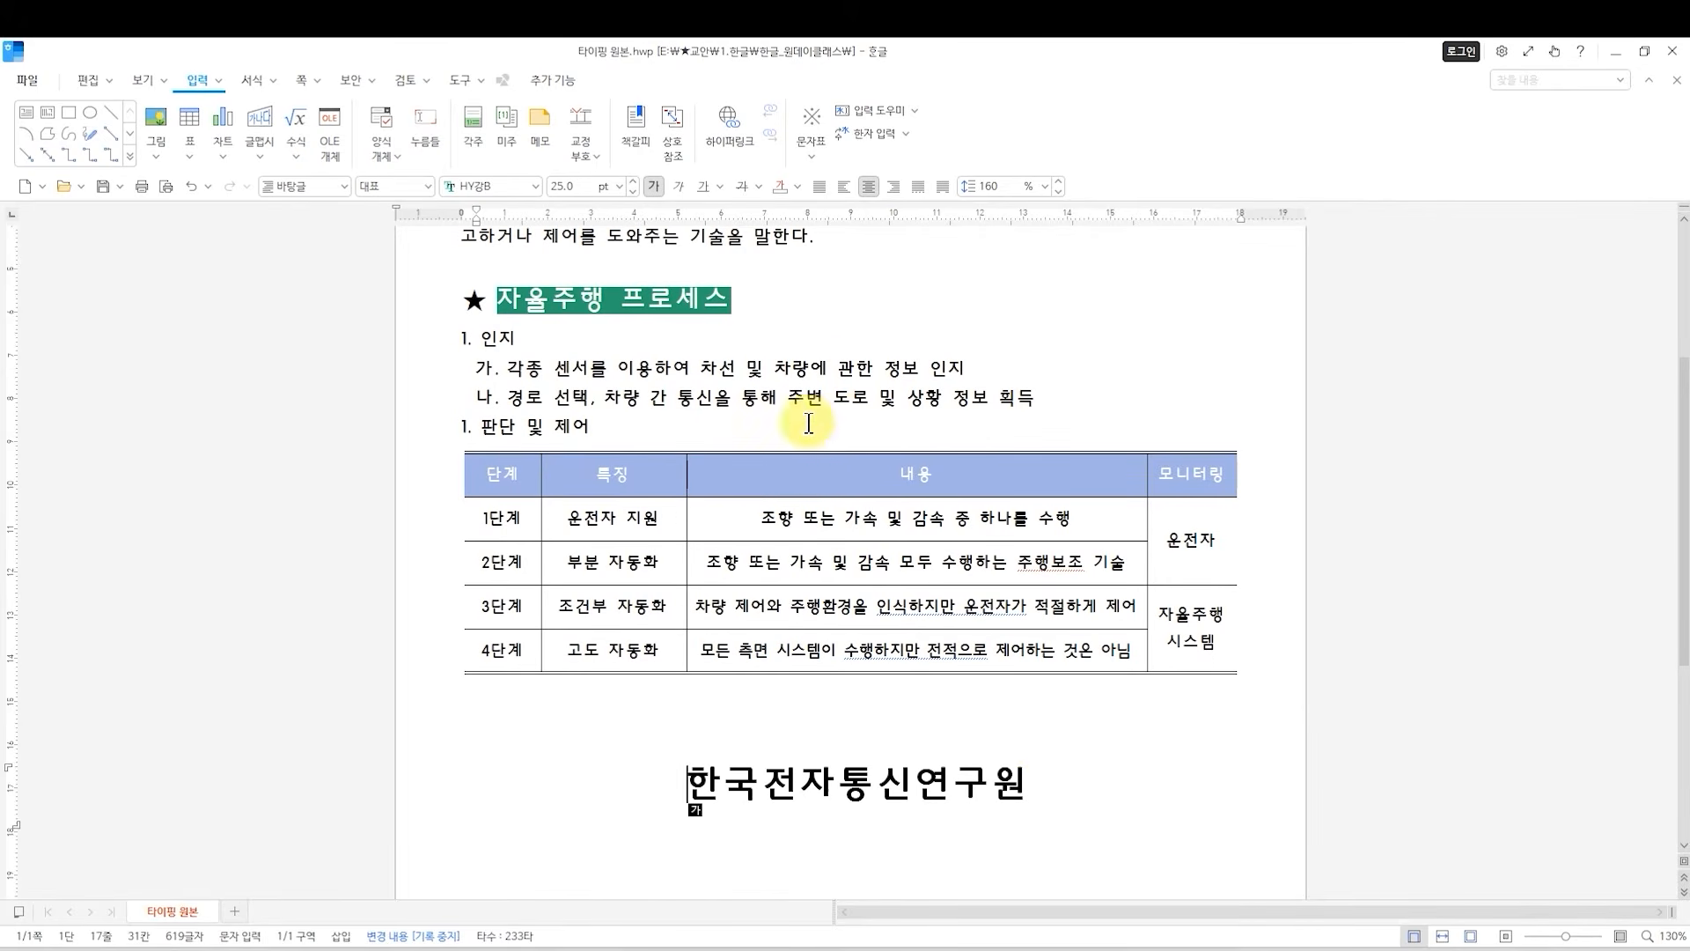
scroll(804, 432, down, 4)
scroll(806, 449, down, 4)
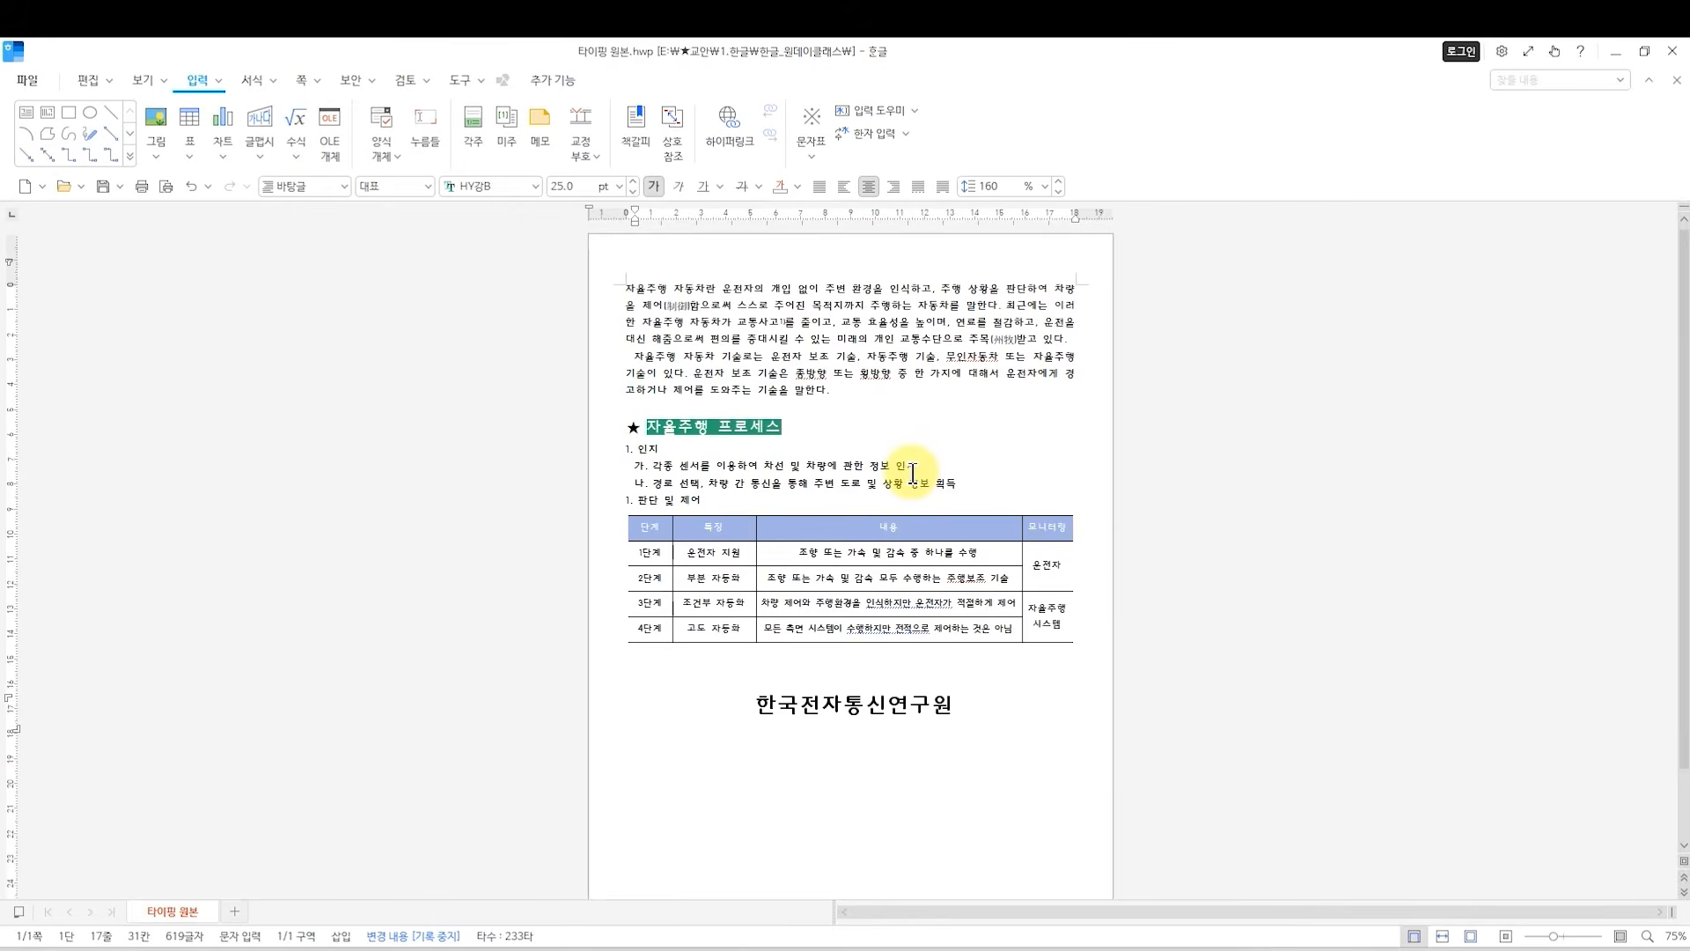
click(628, 286)
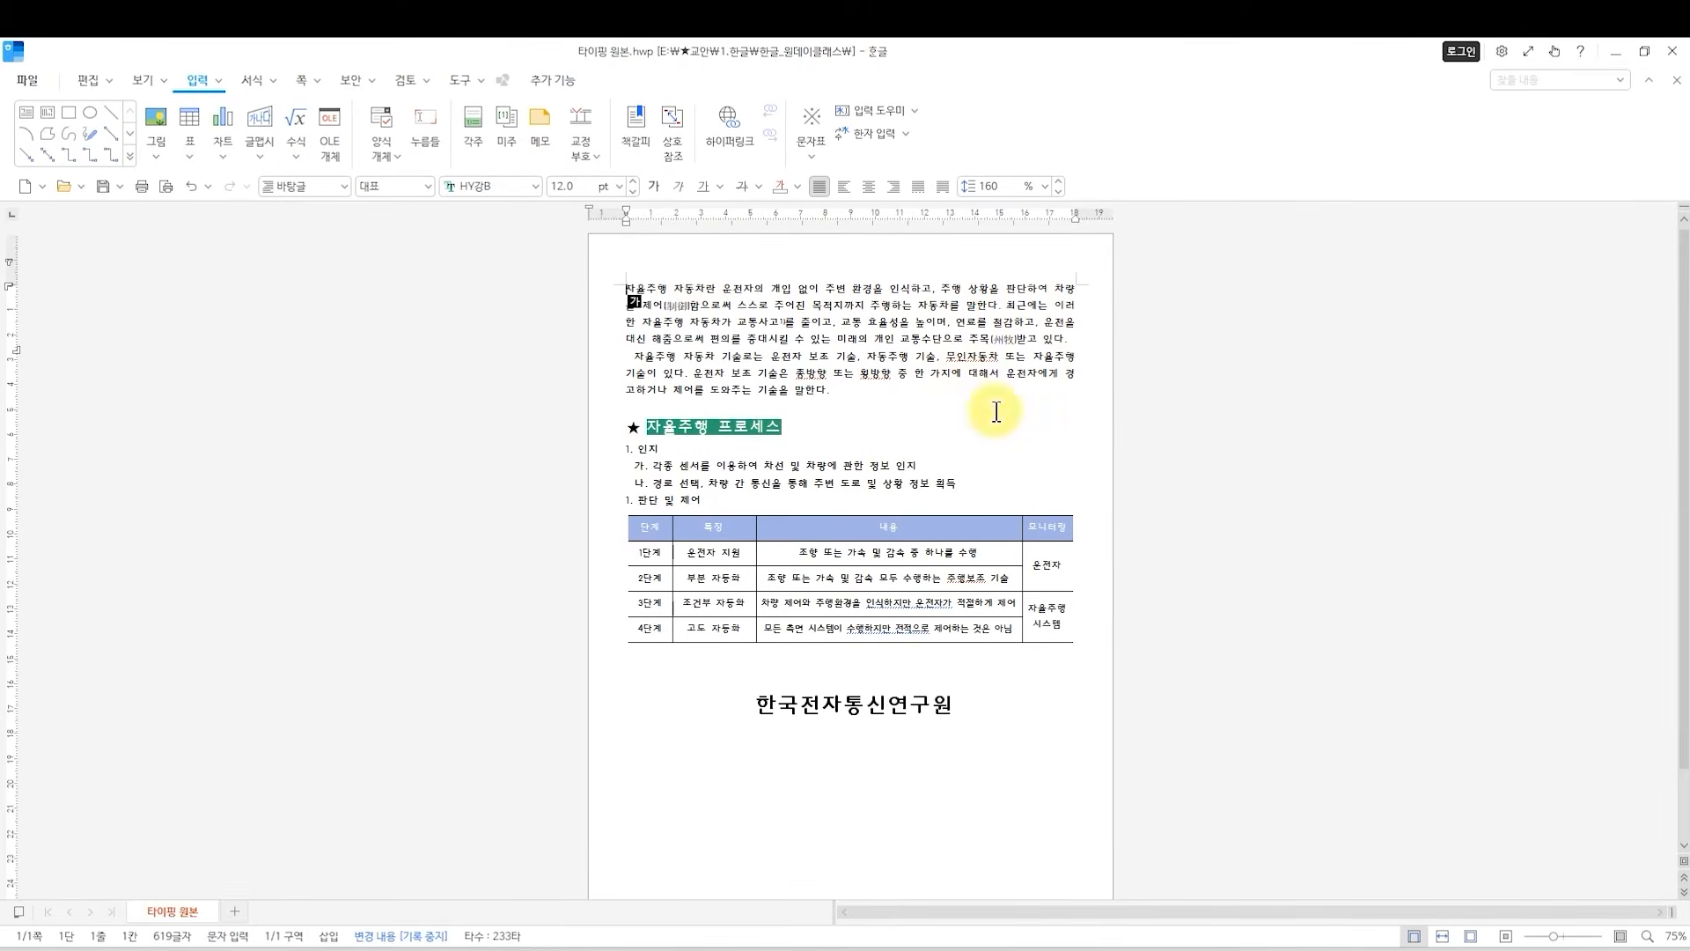
scroll(993, 410, down, 2)
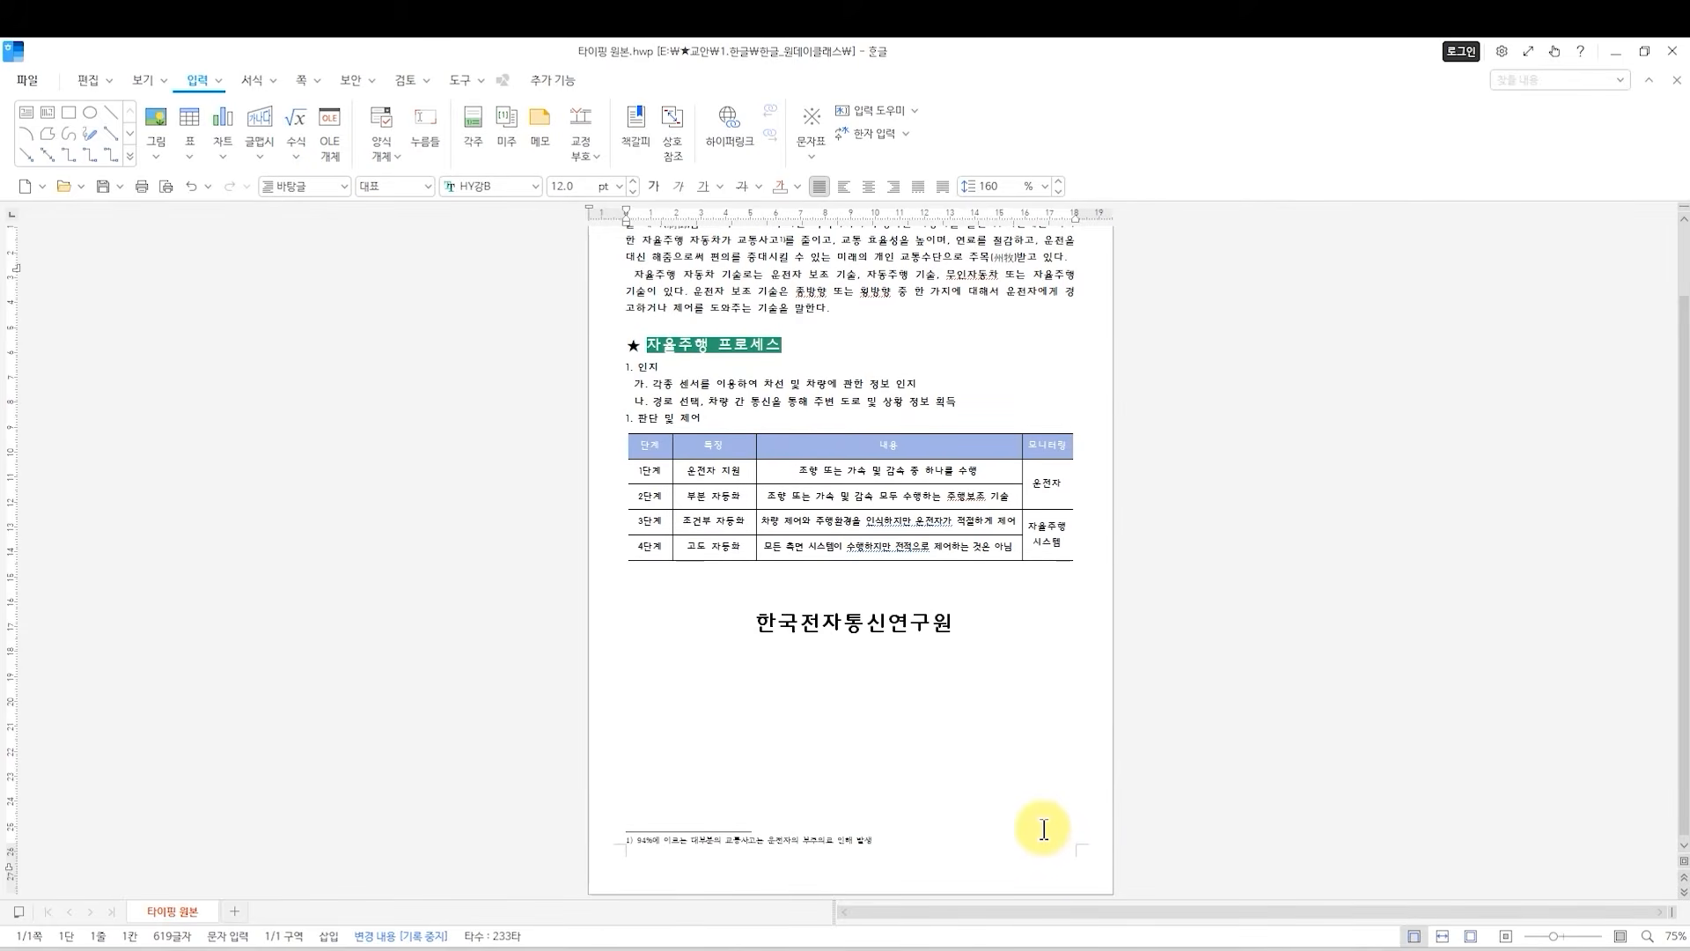
click(298, 77)
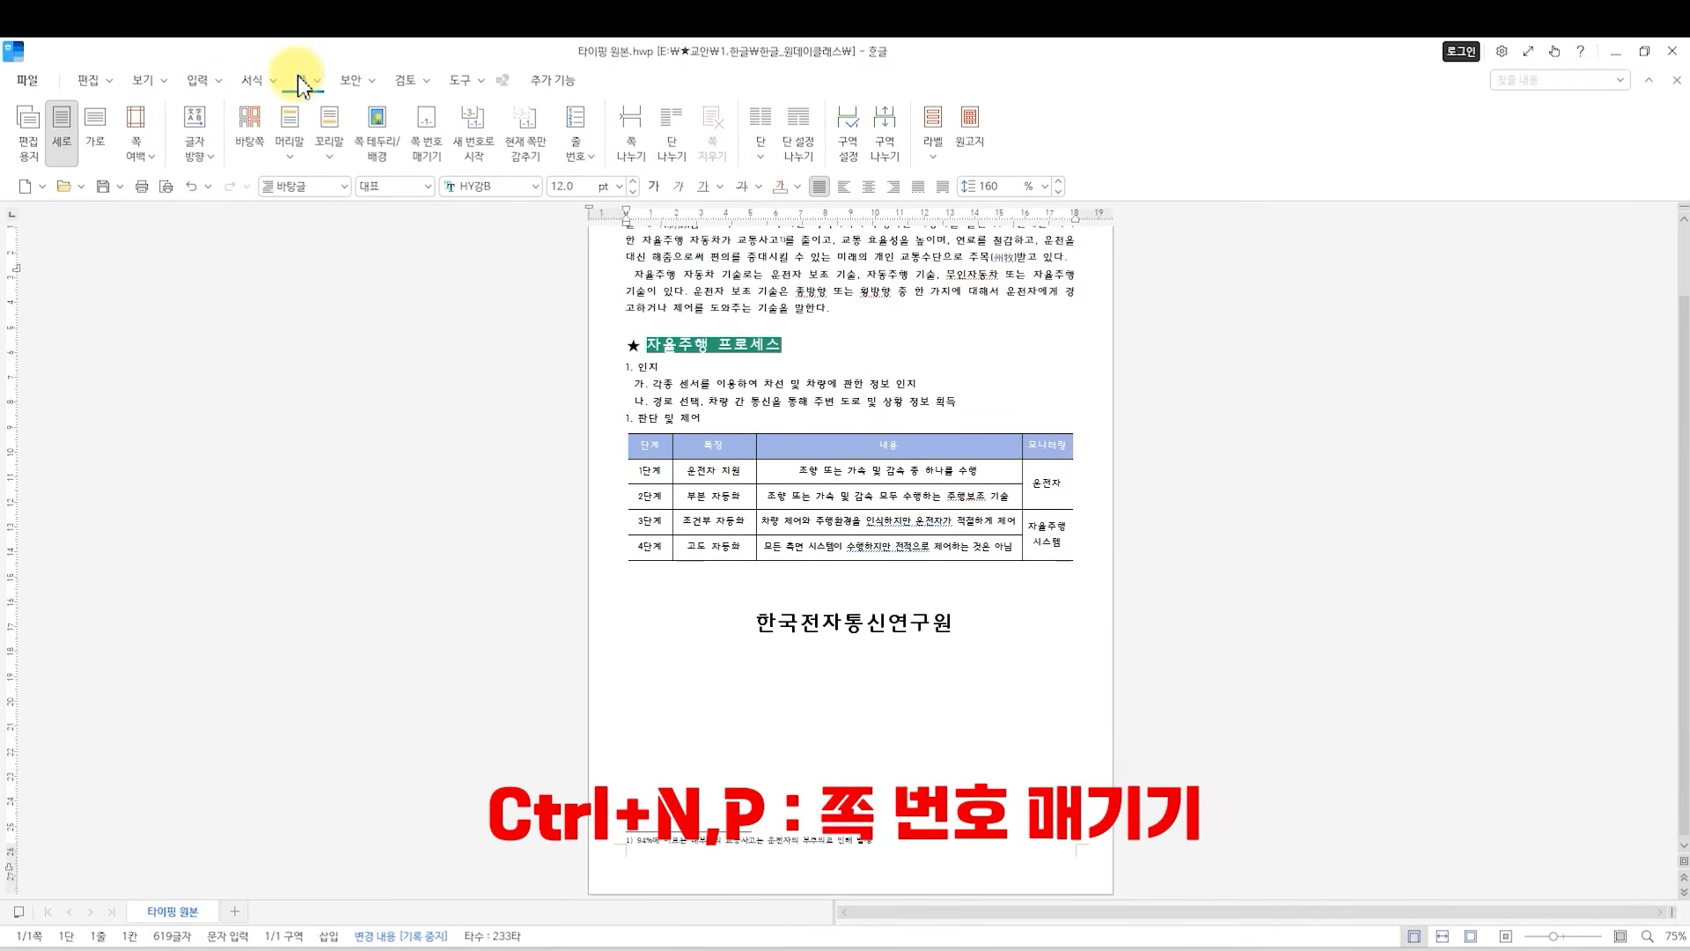
click(434, 168)
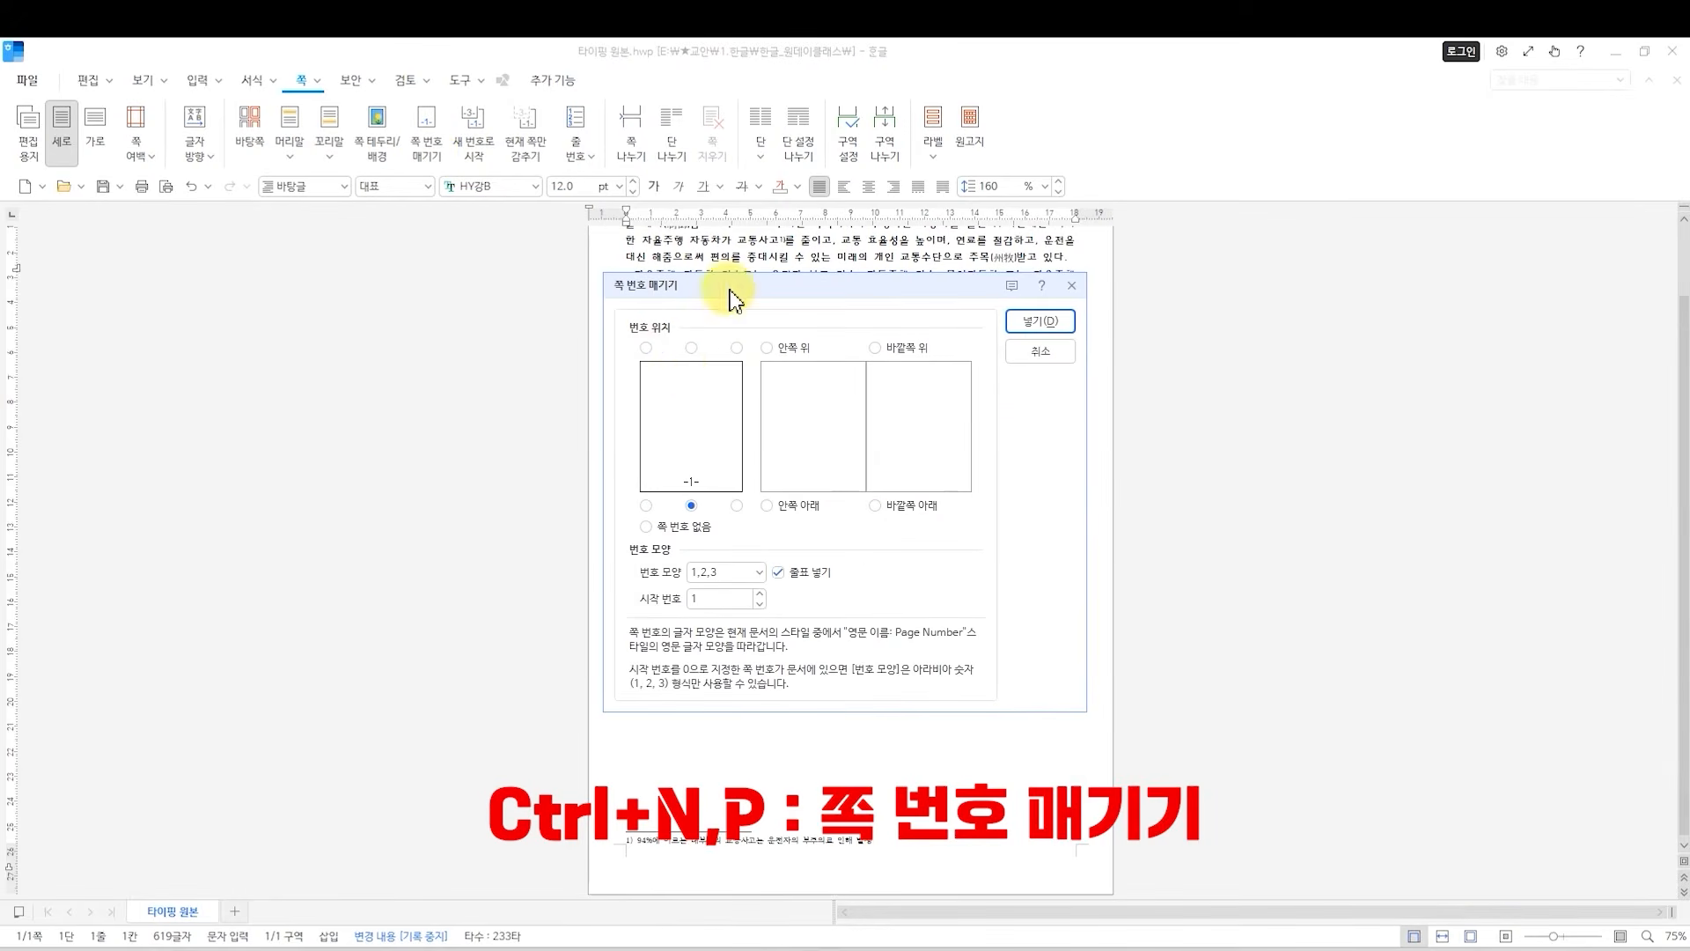
drag(728, 294, 458, 304)
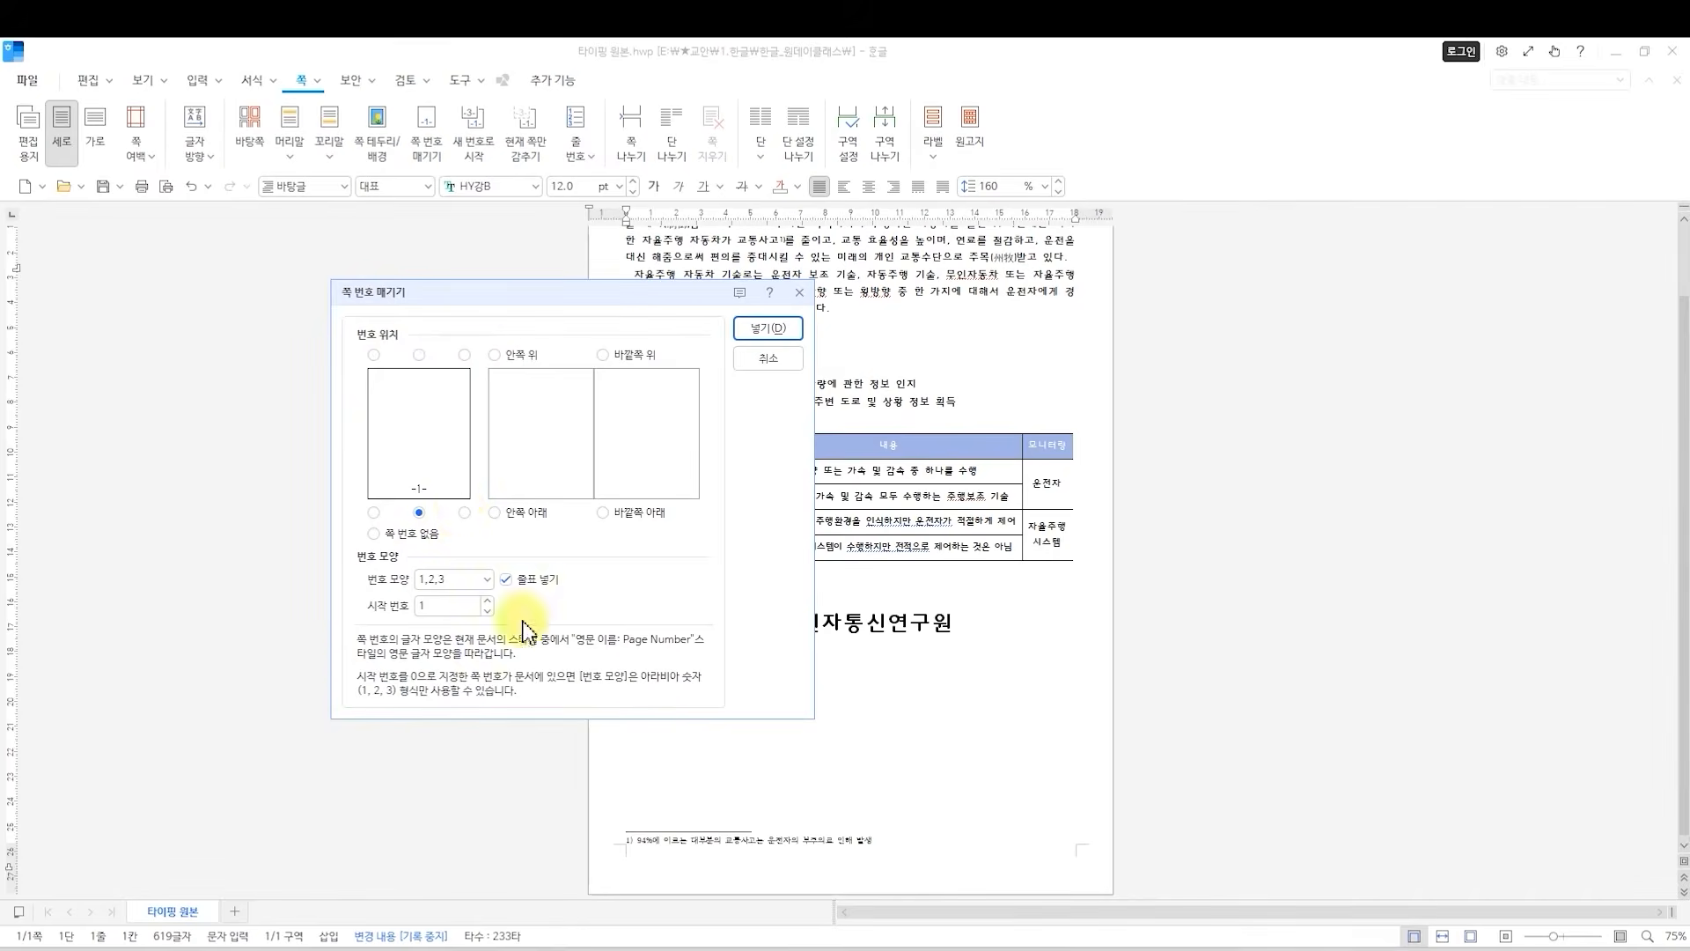
click(465, 514)
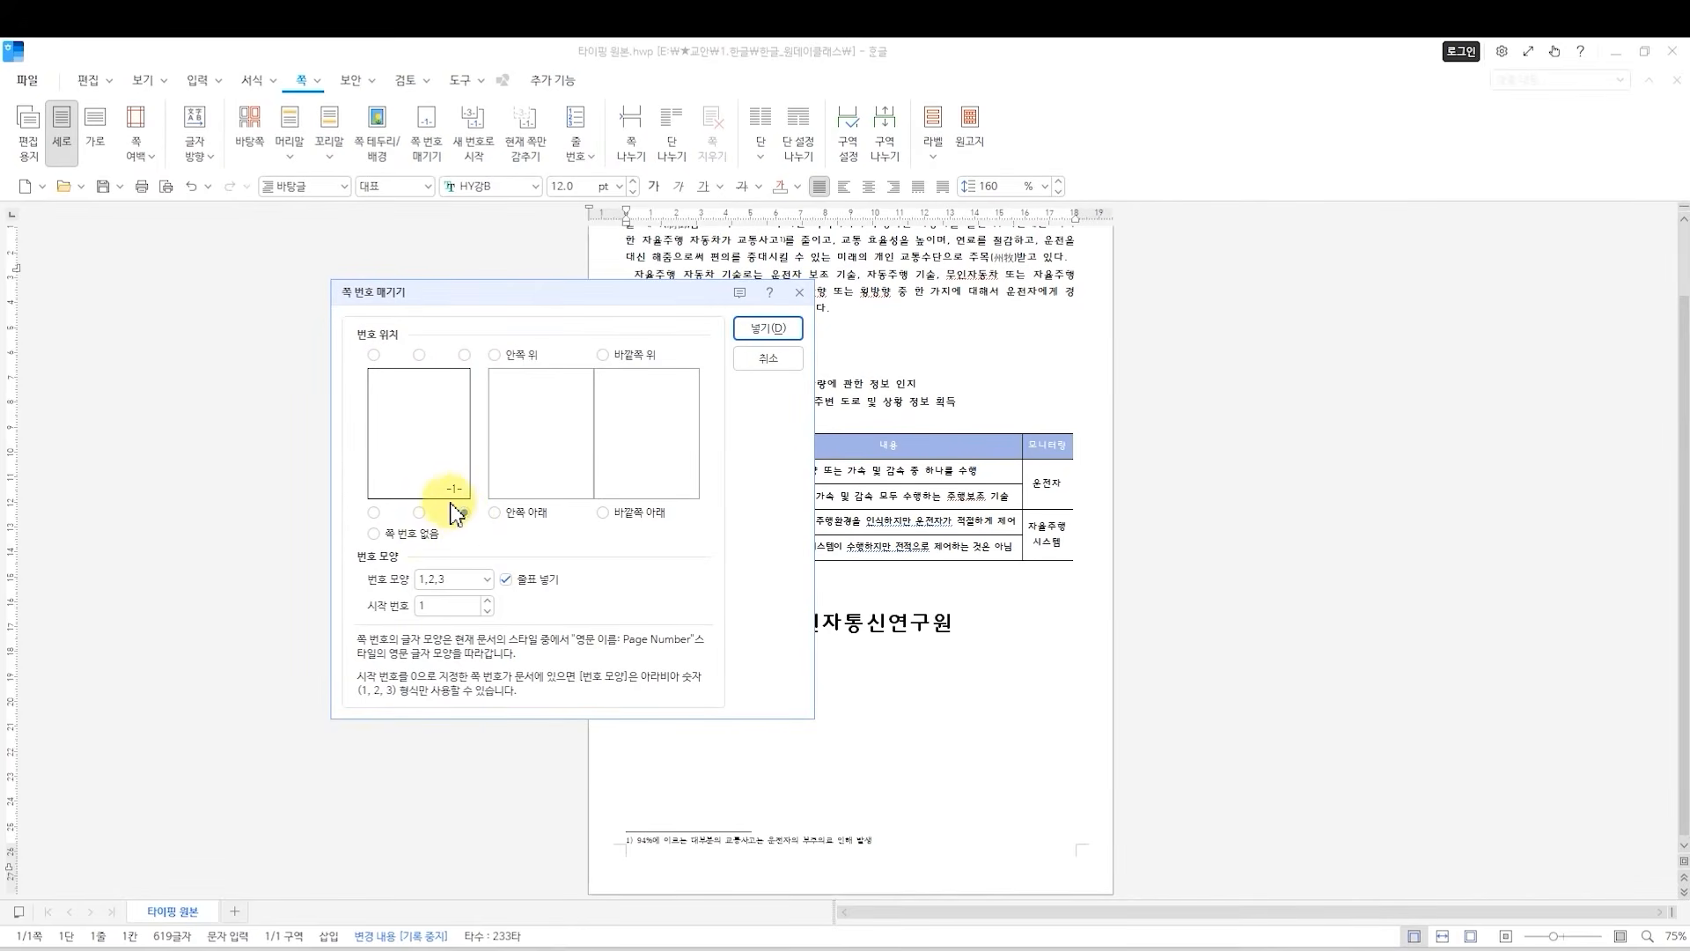
Insert the page number in 1,2,3 format starting at 1, with the surrounding dashes (줄표 넣기) turned off.
click(436, 581)
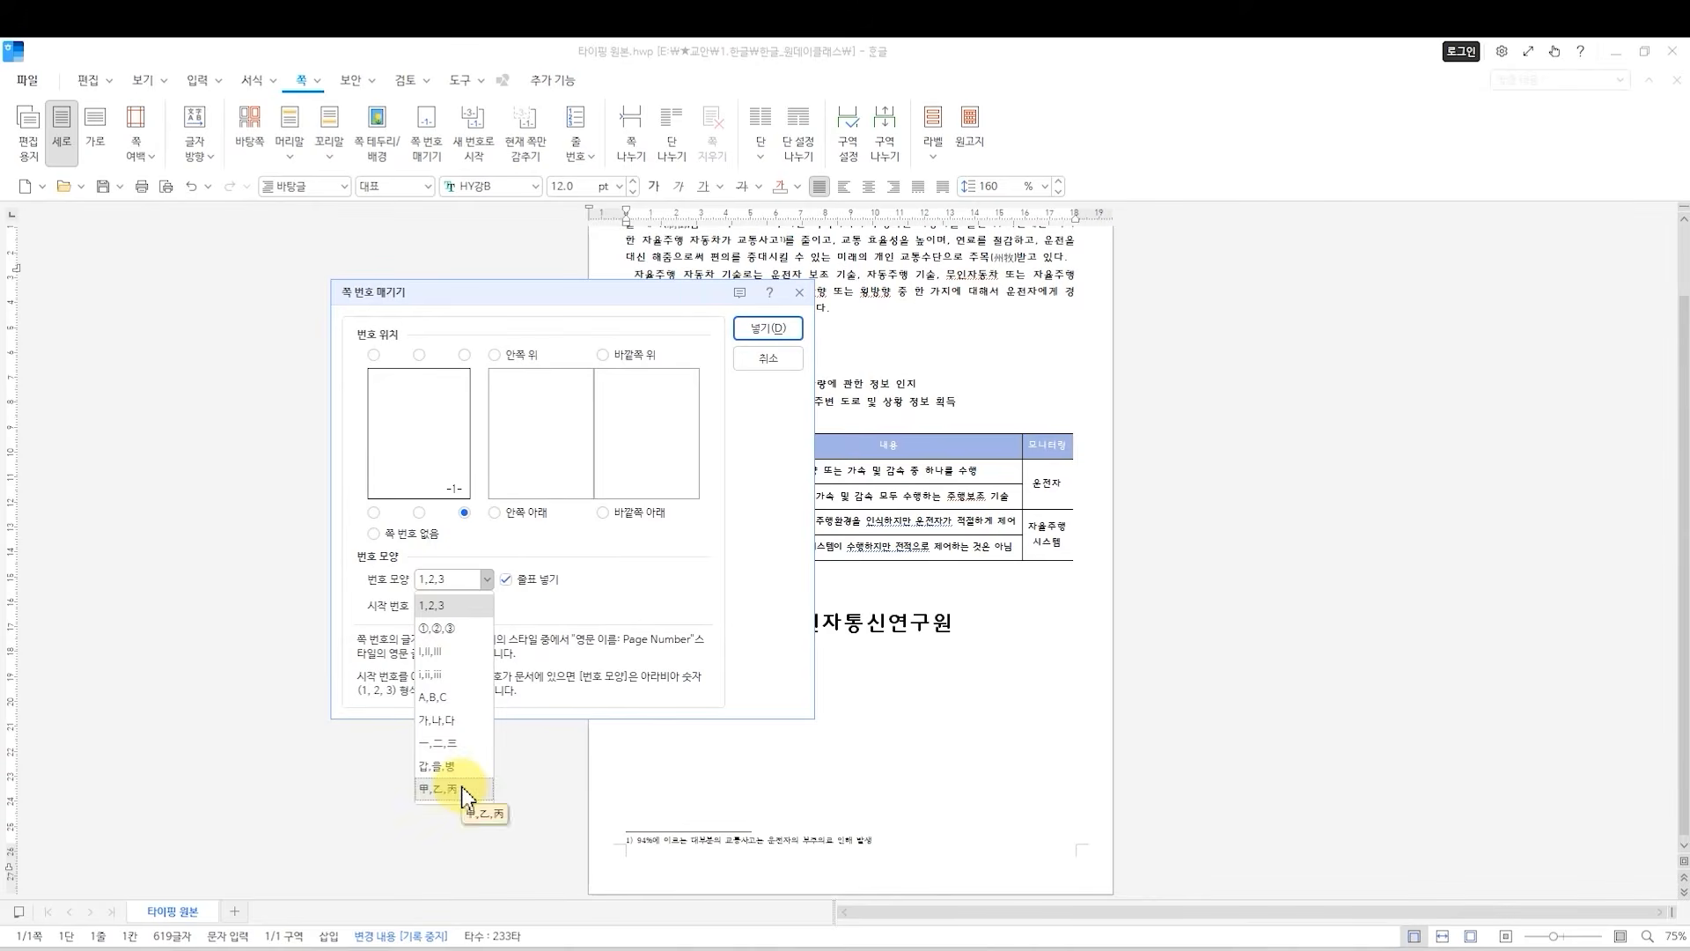
click(457, 588)
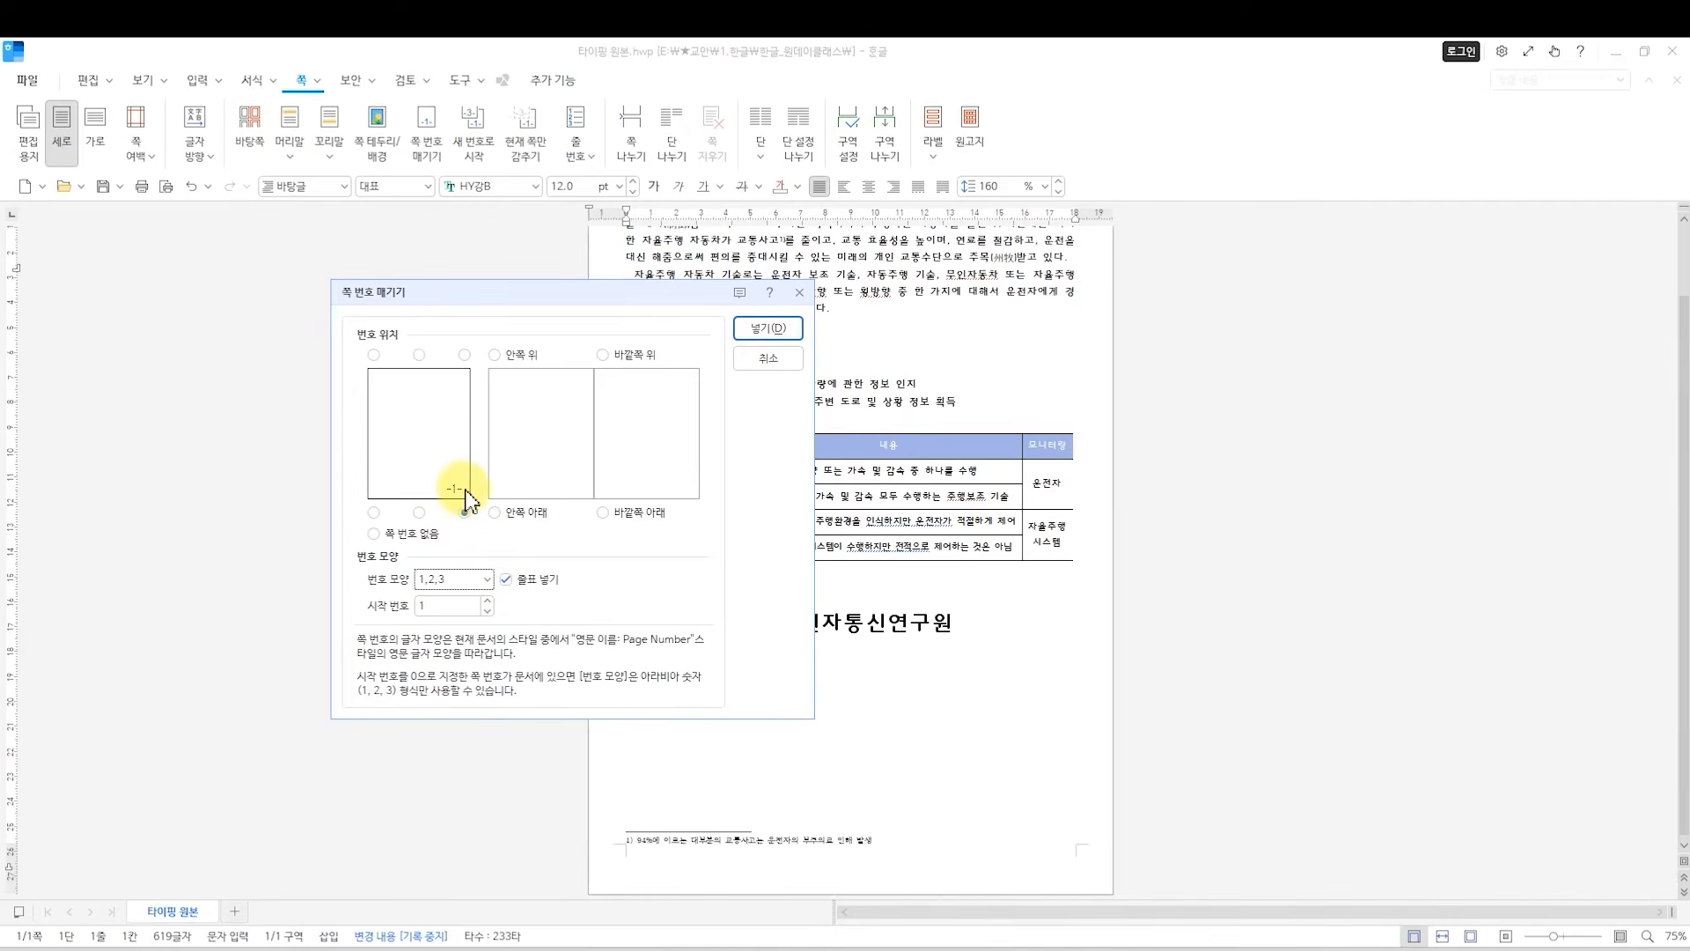
click(507, 581)
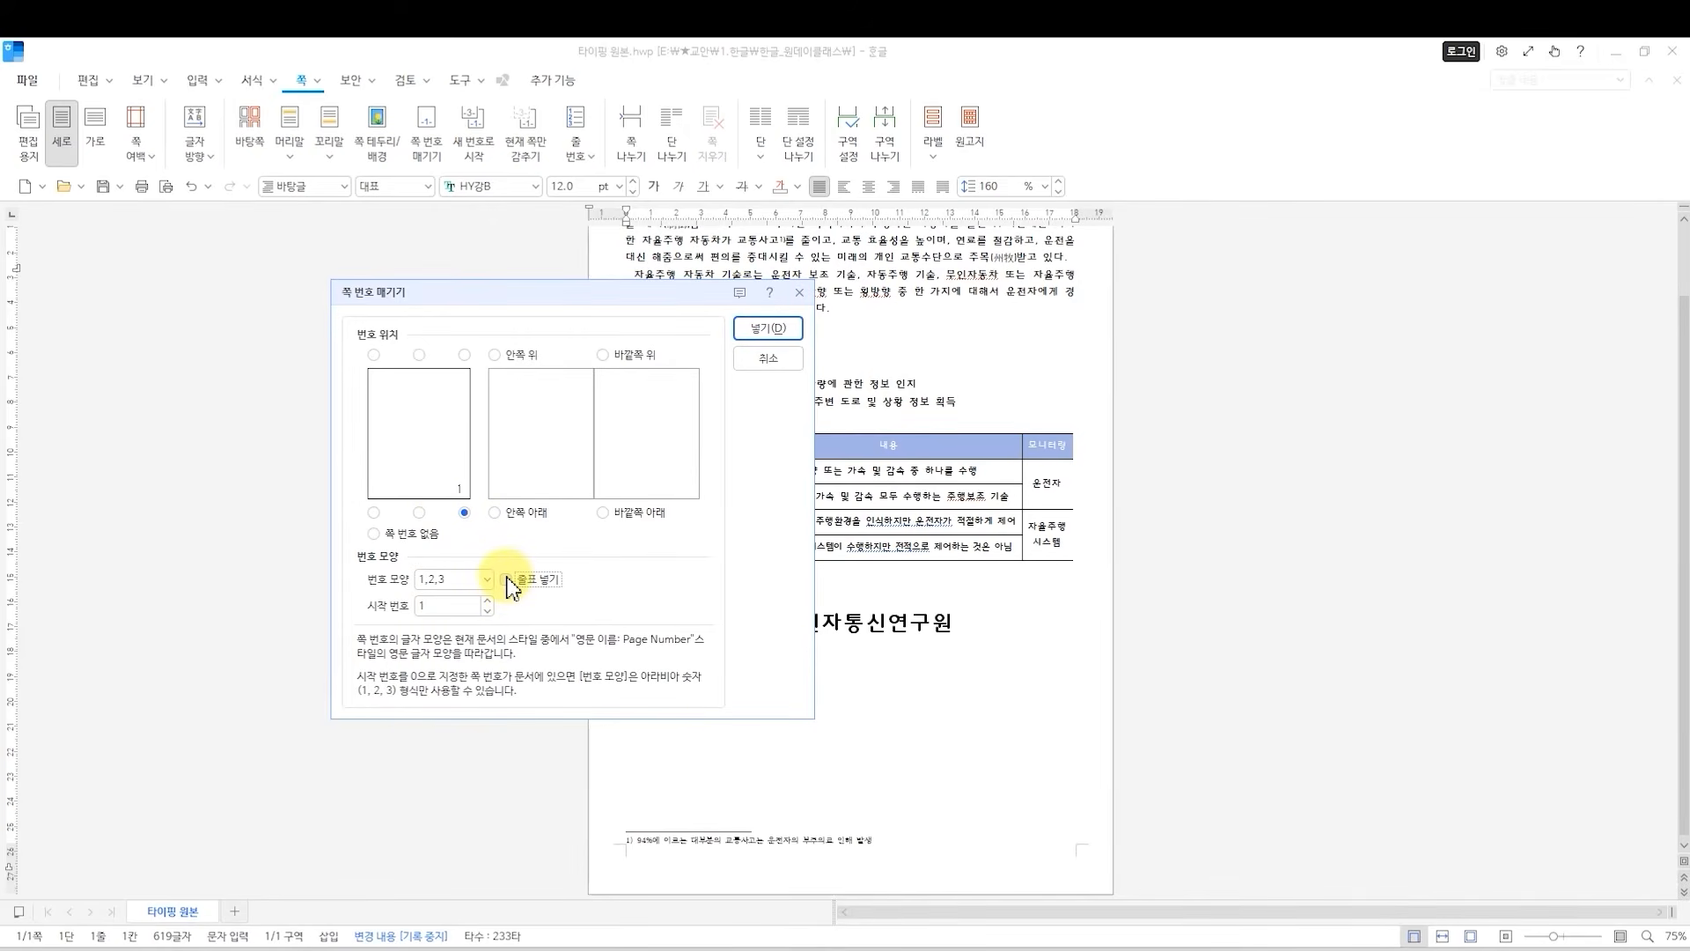
click(446, 605)
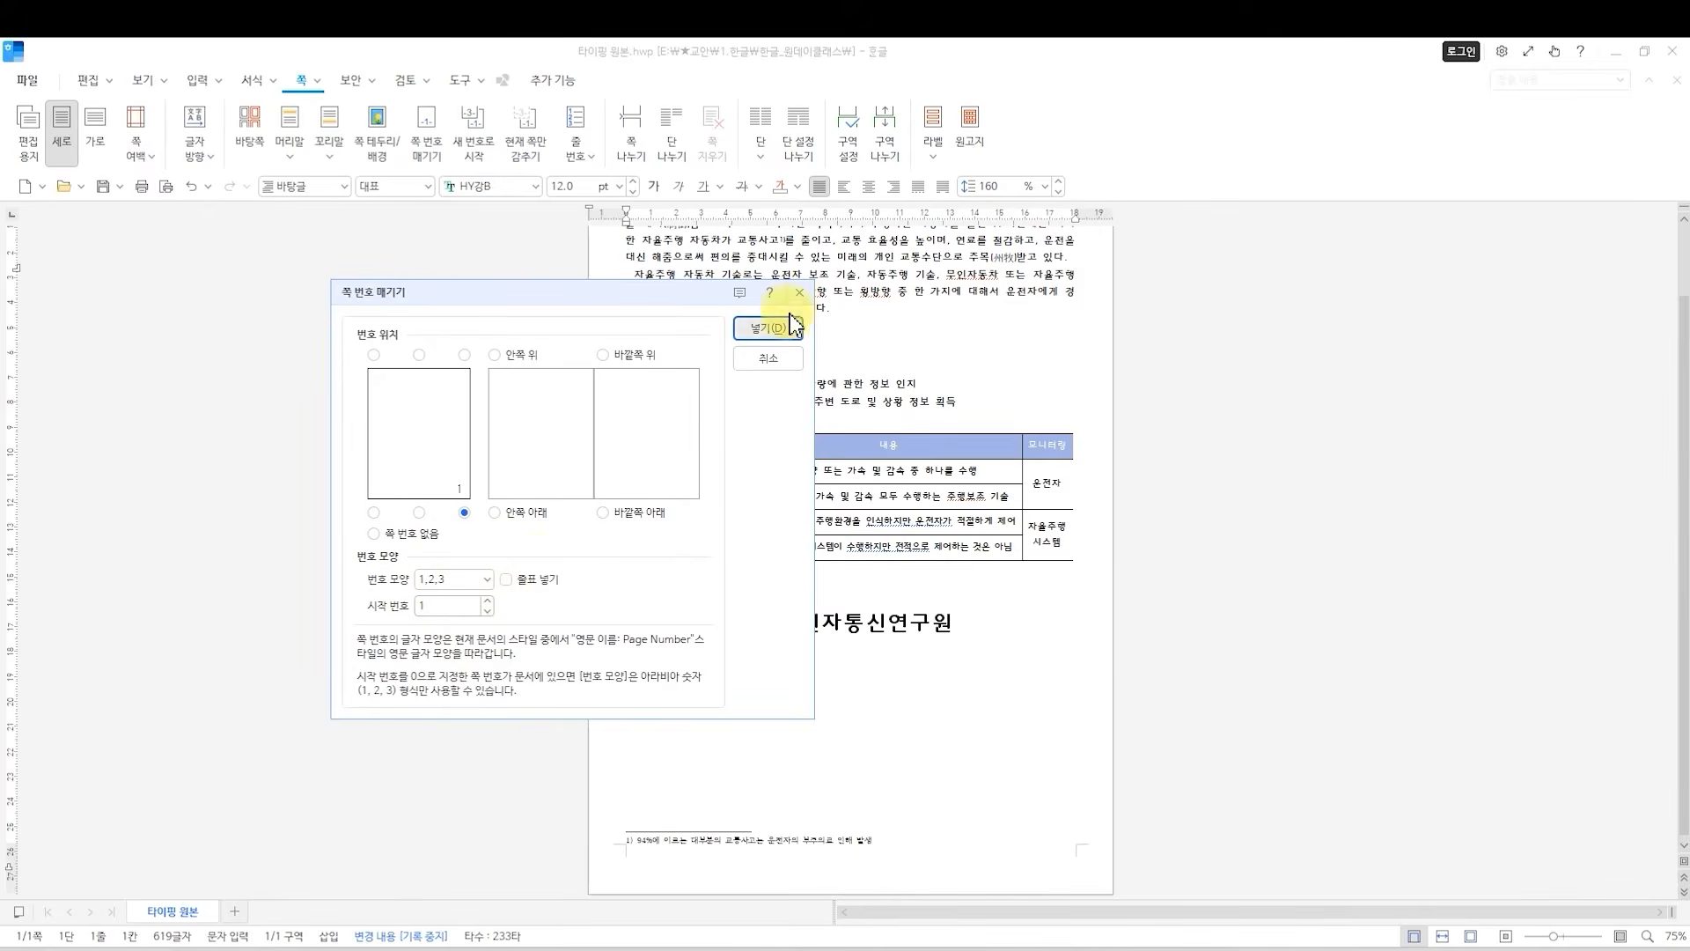
click(764, 329)
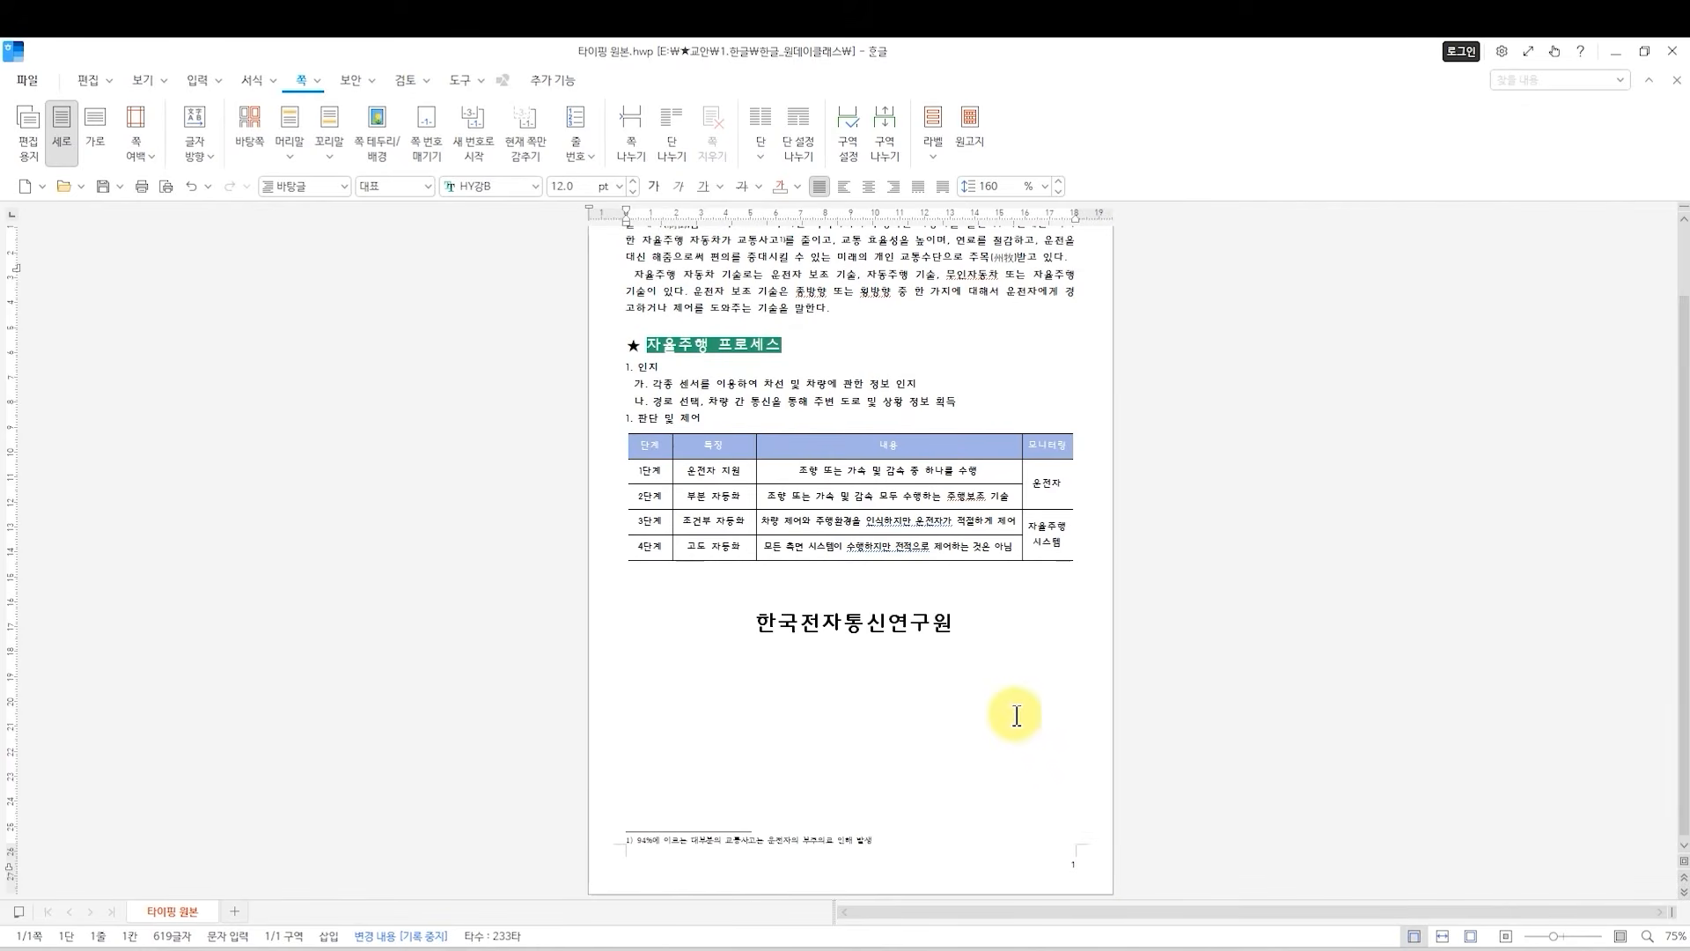
Add blank lines and a page break after the 한국전자통신연구원 line, and check the new page's number.
click(991, 744)
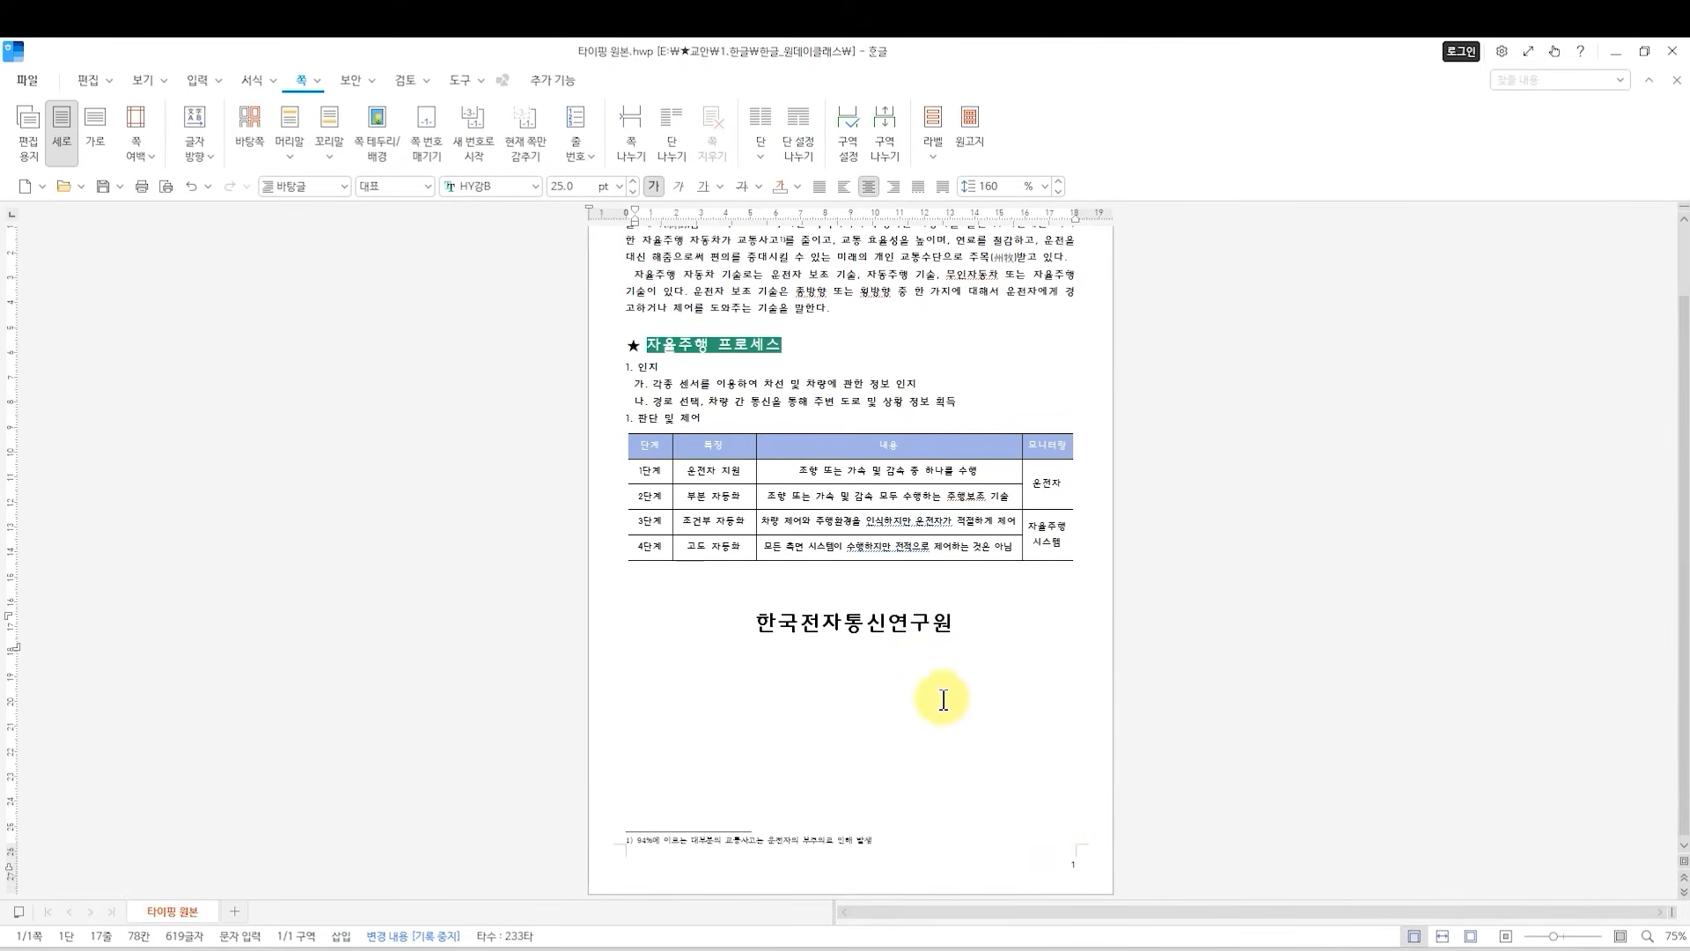
click(977, 612)
click(942, 640)
key(Return)
key(ctrl+Return)
scroll(1049, 479, up, 1)
scroll(1048, 479, down, 2)
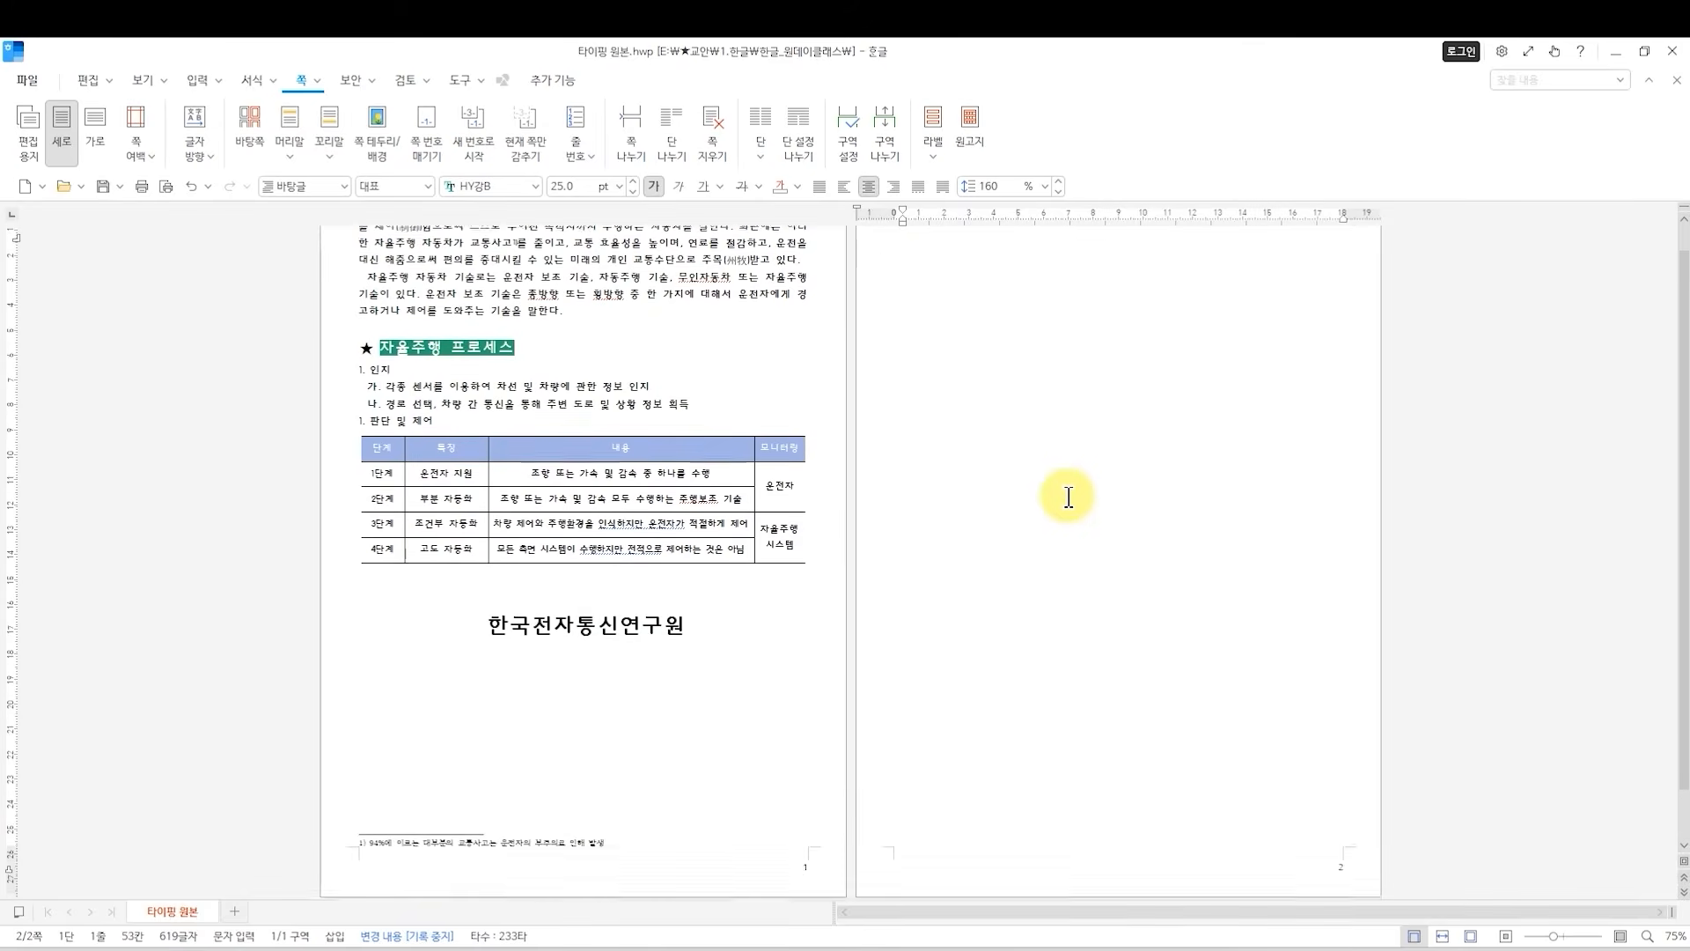
scroll(1019, 504, up, 1)
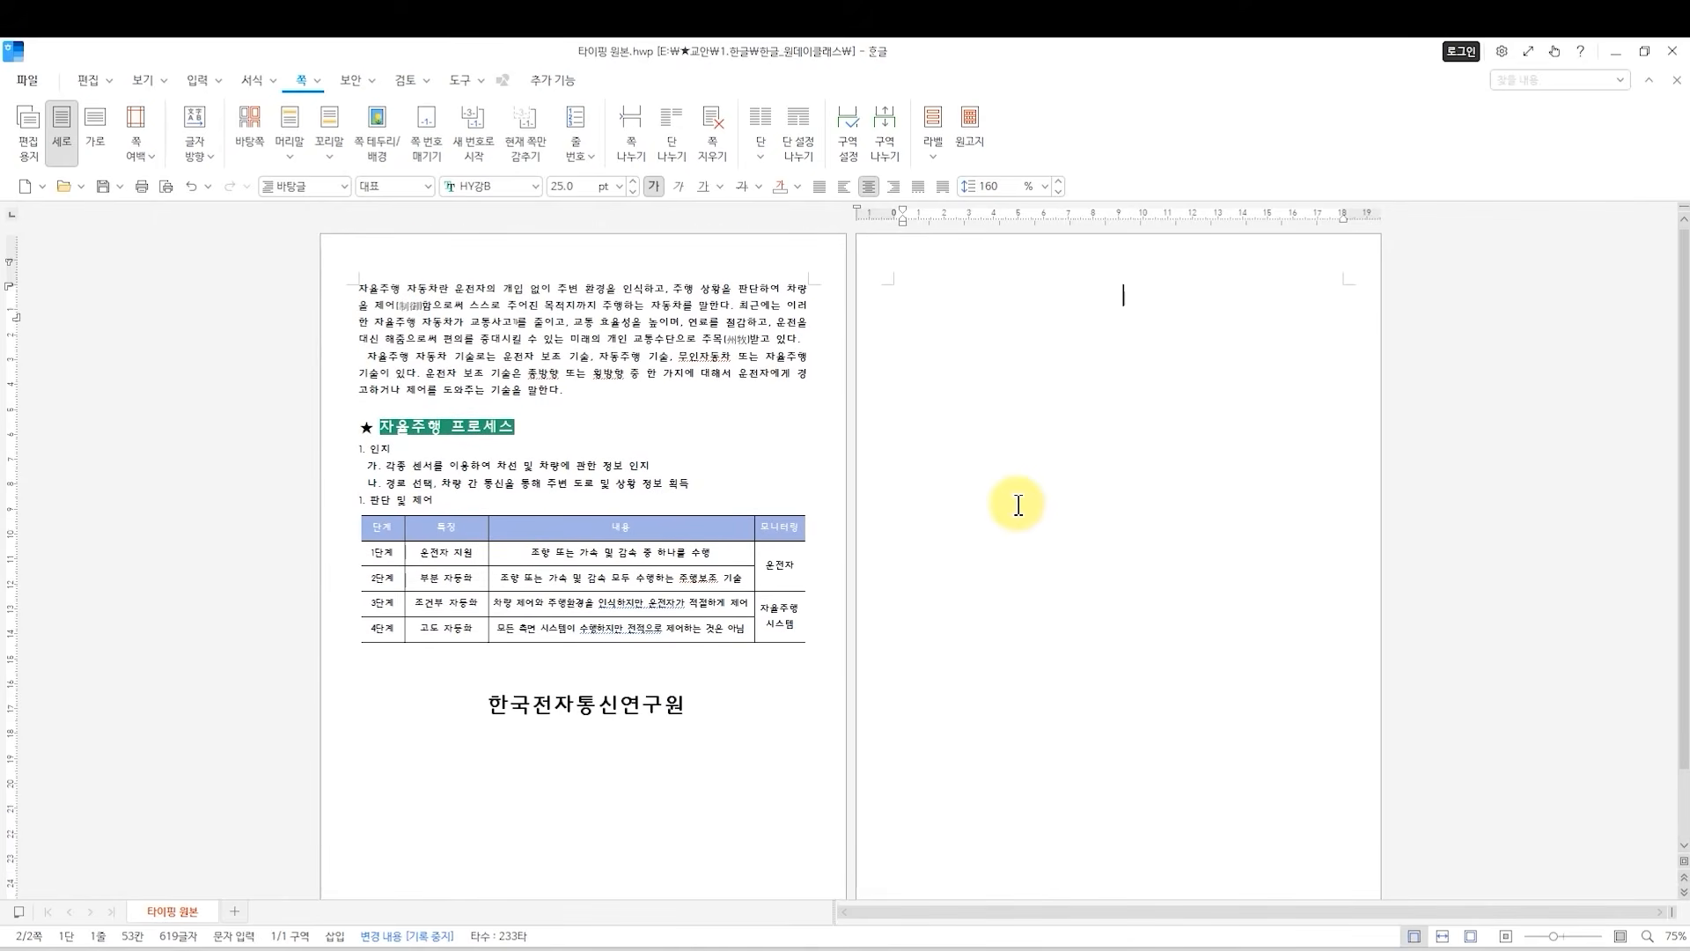
Undo the page break and delete the blank lines added below 한국전자통신연구원.
key(ctrl+z)
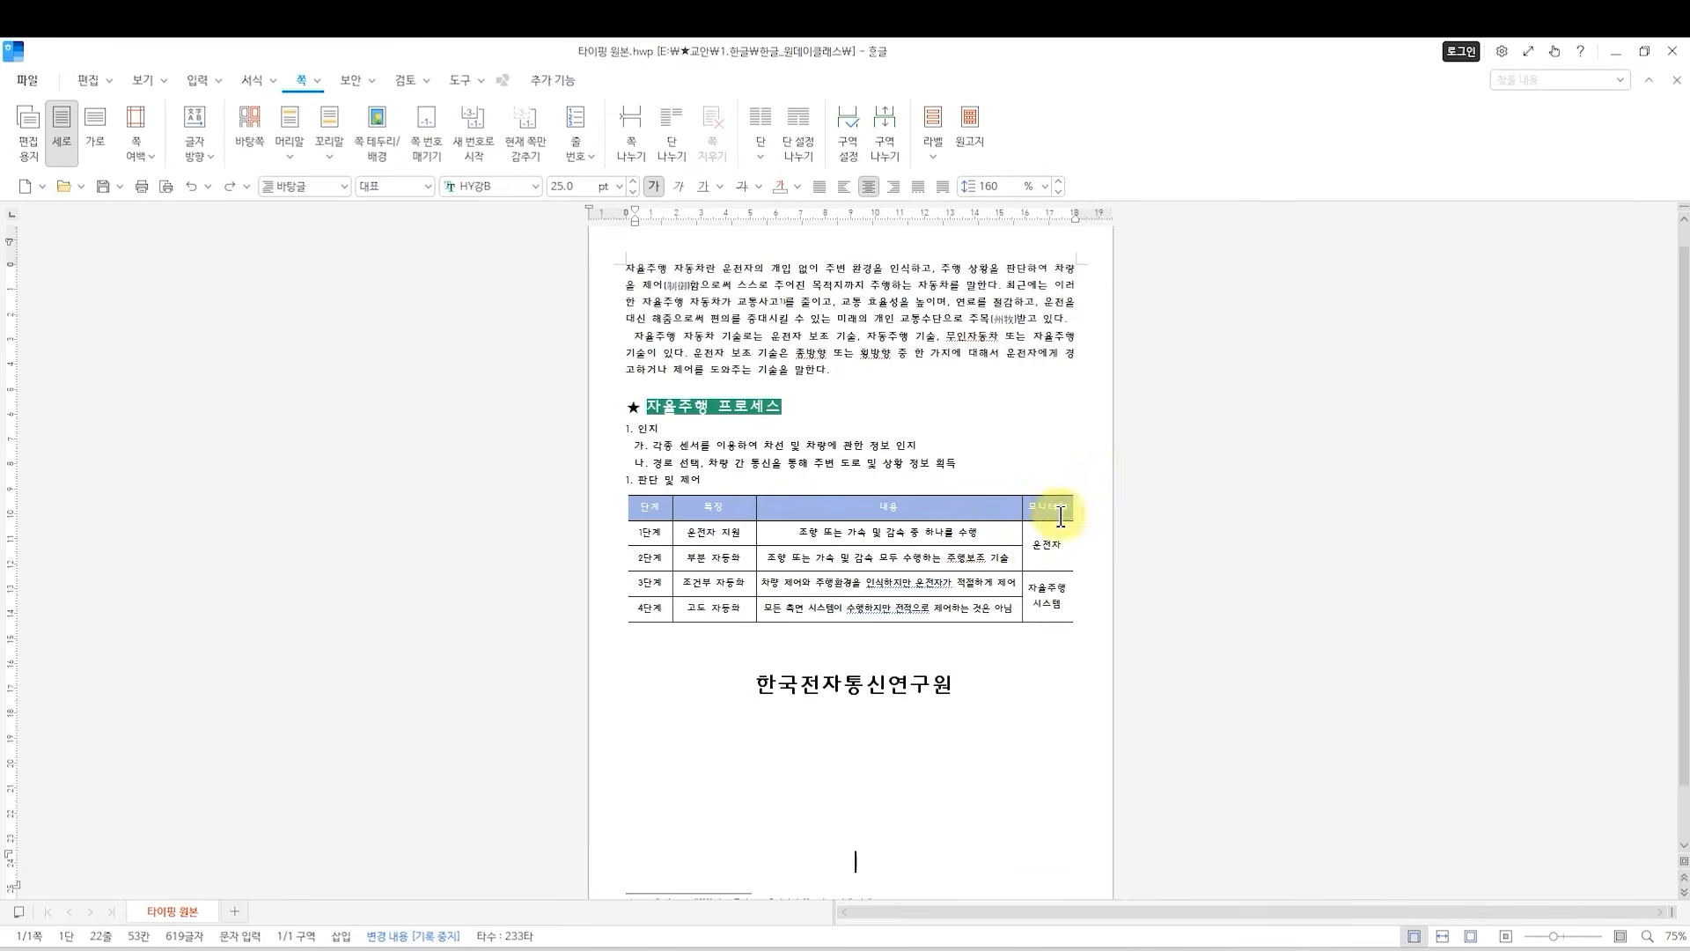
key(BackSpace)
scroll(1062, 655, down, 1)
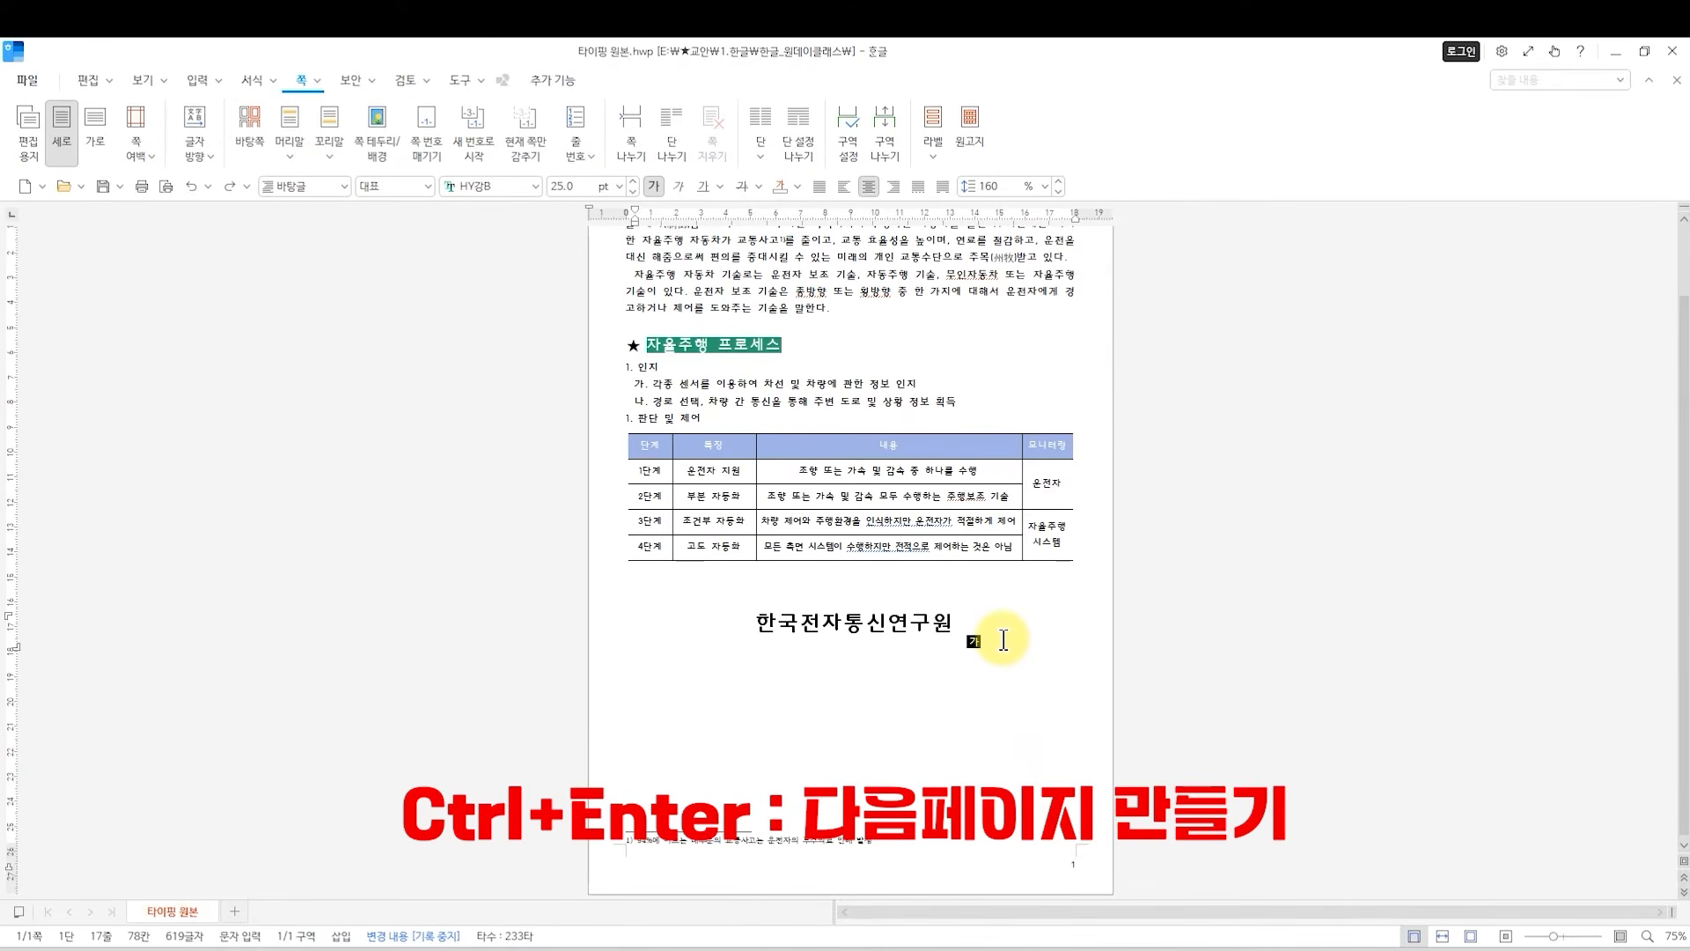
Create two new pages directly after the 한국전자통신연구원 line with page breaks, checking the second page's number.
key(ctrl+Return)
scroll(1327, 546, up, 1)
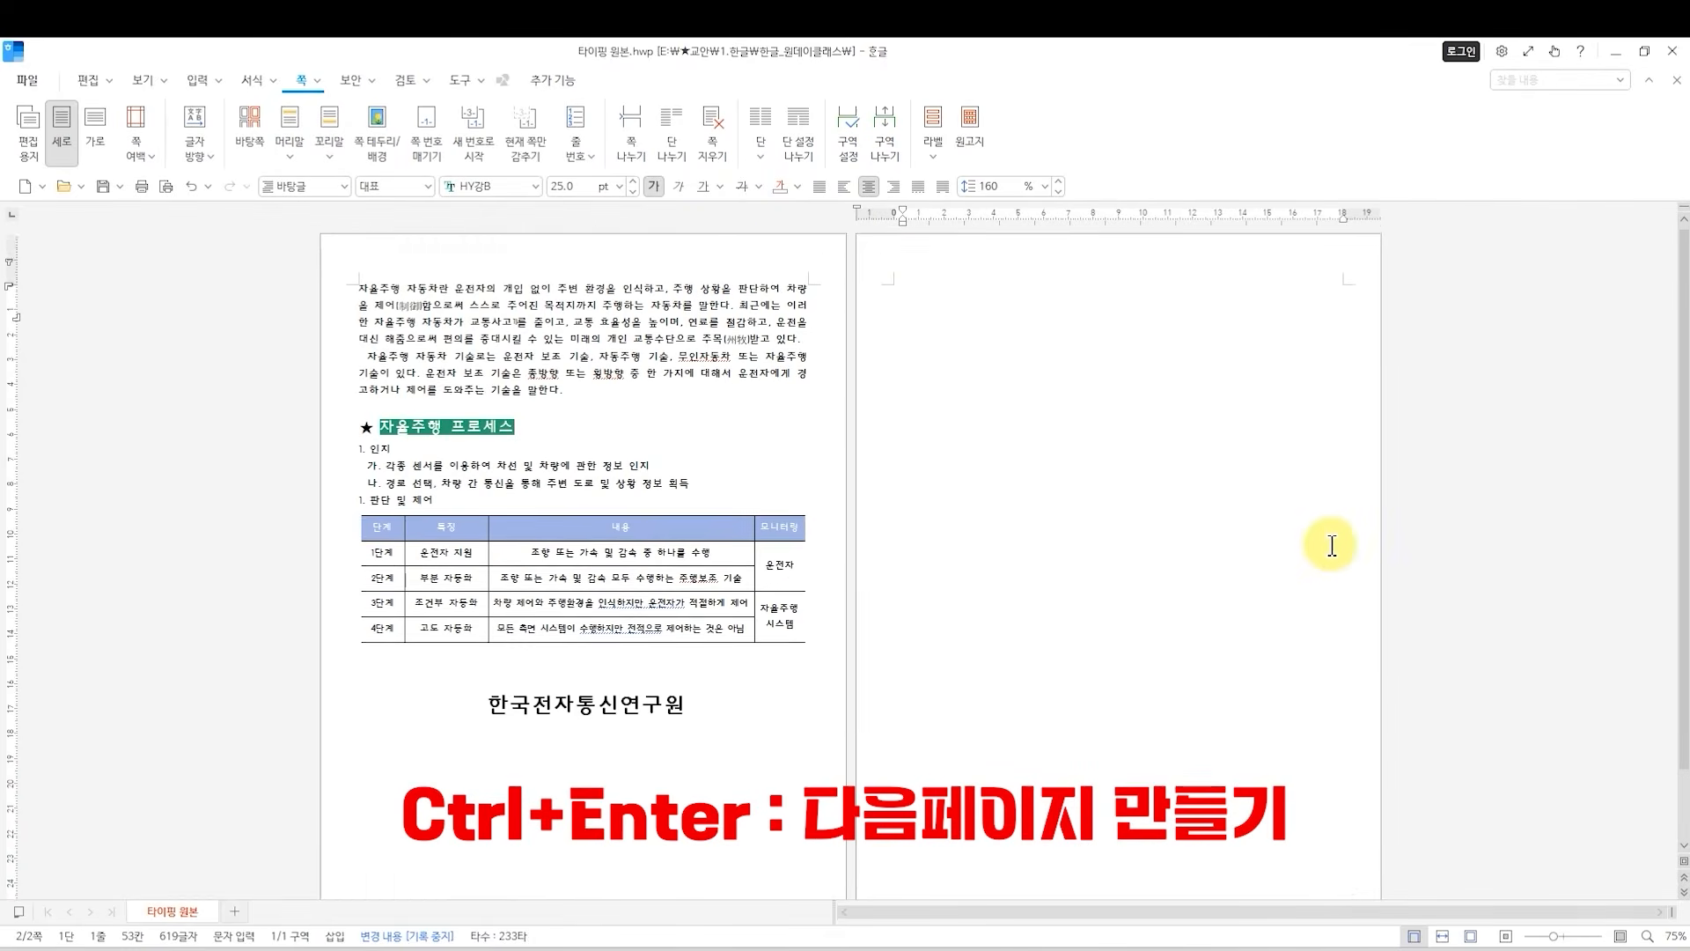
scroll(1169, 385, down, 3)
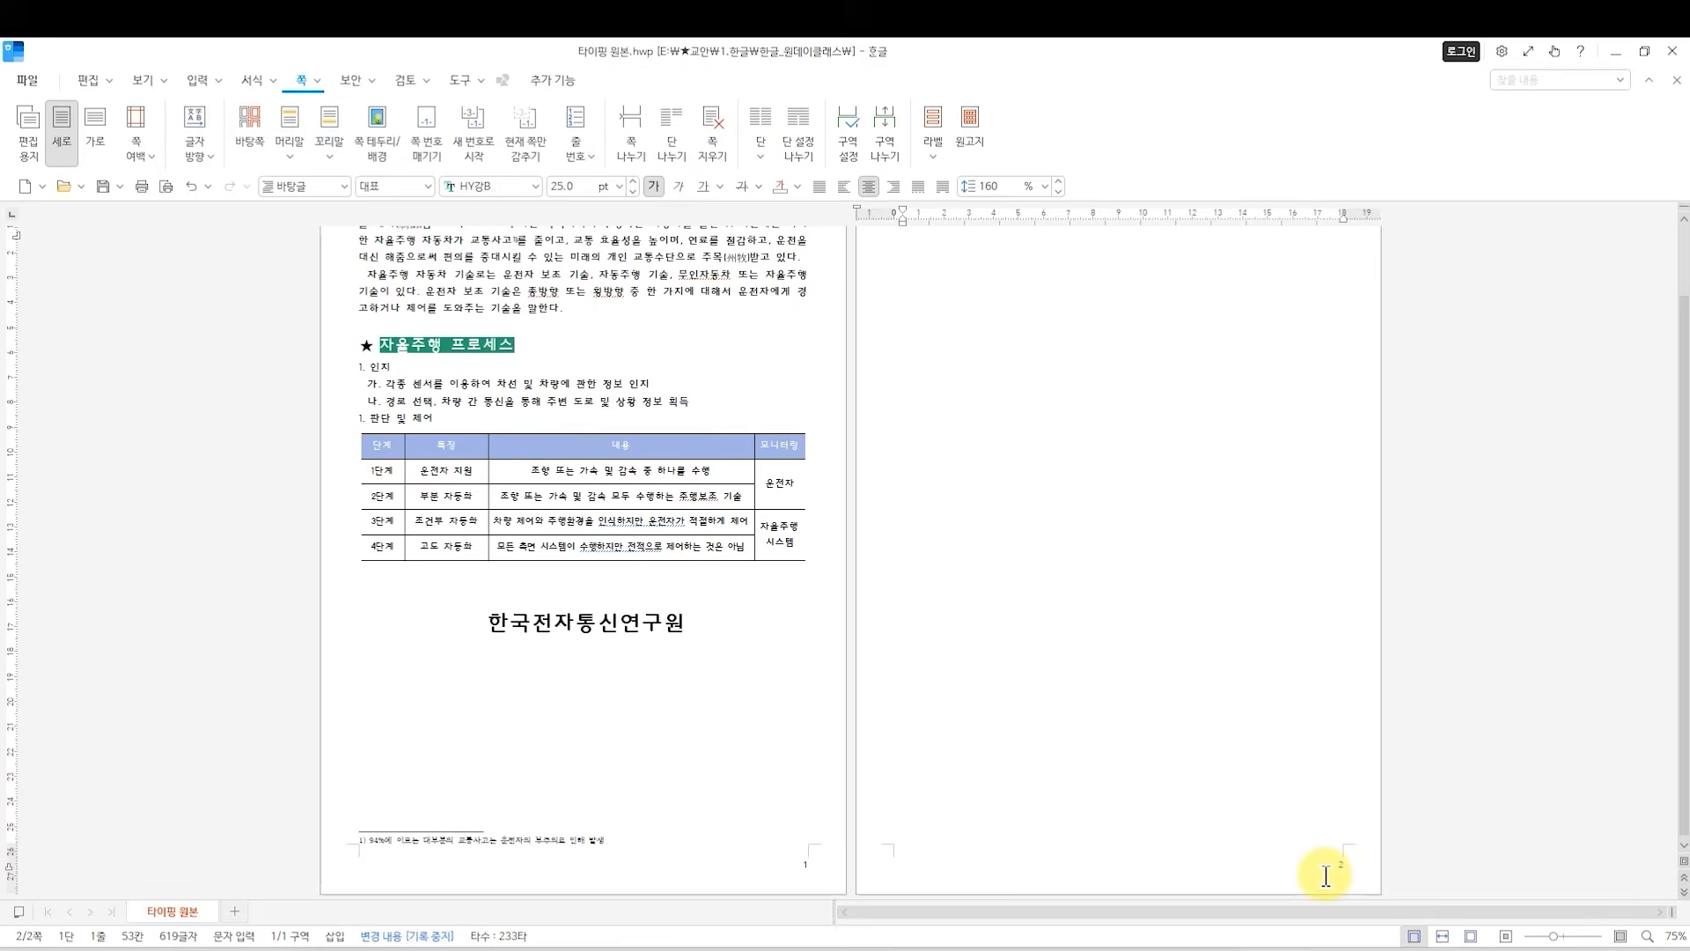
scroll(1189, 792, up, 2)
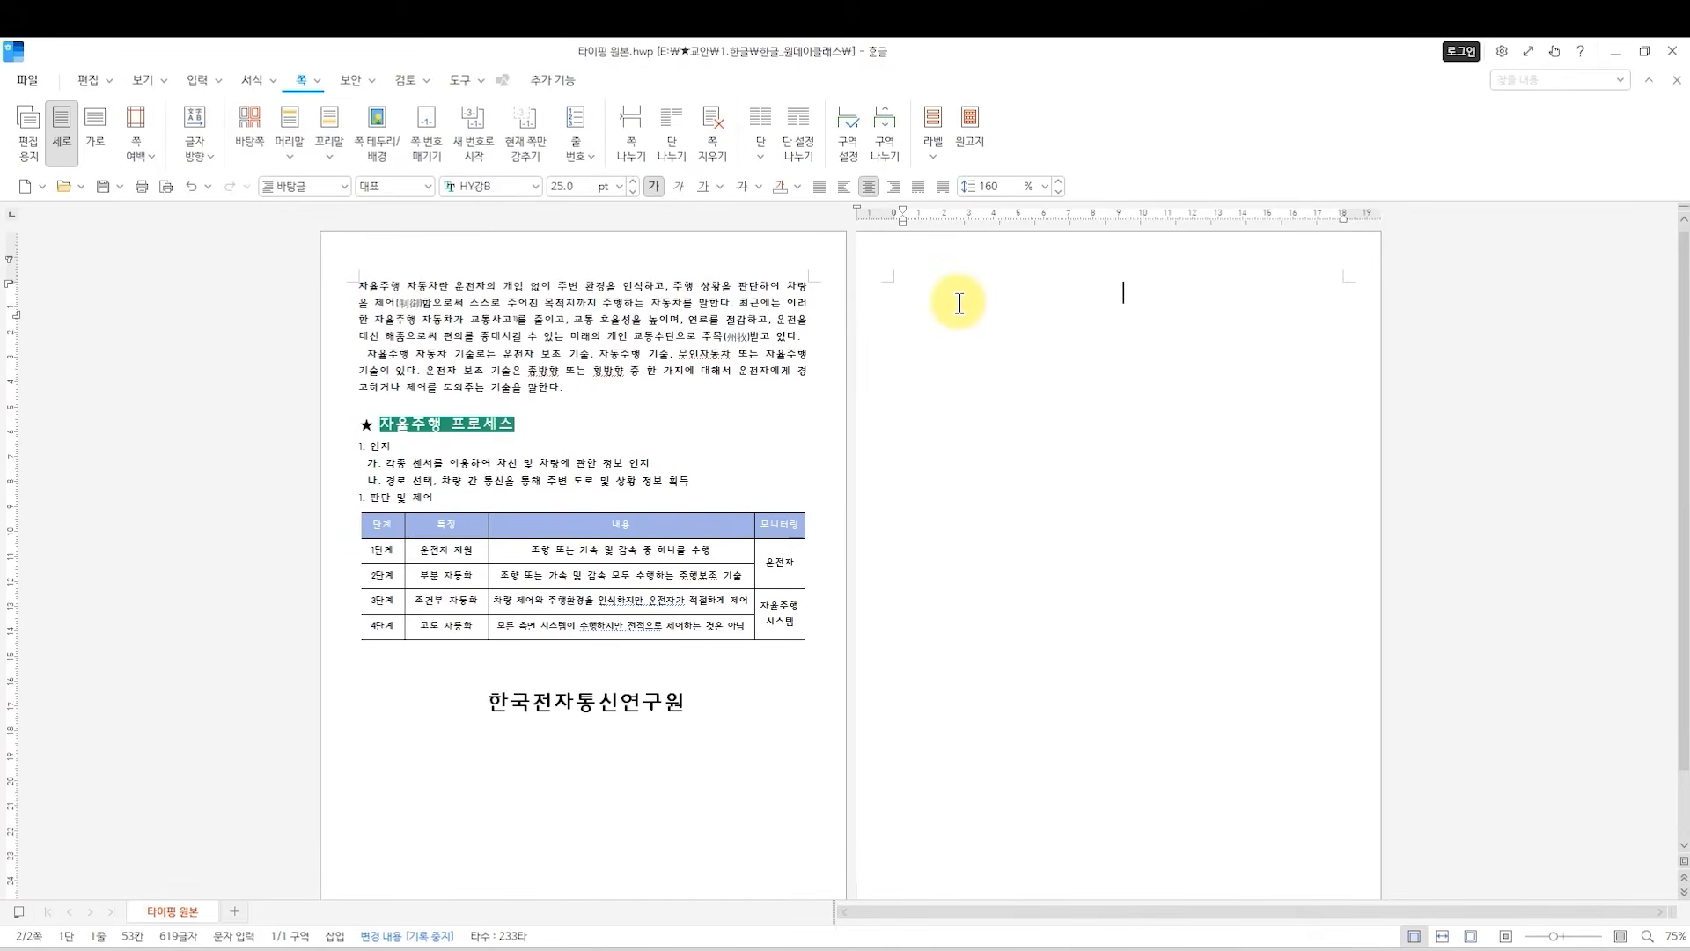
key(ctrl+Return)
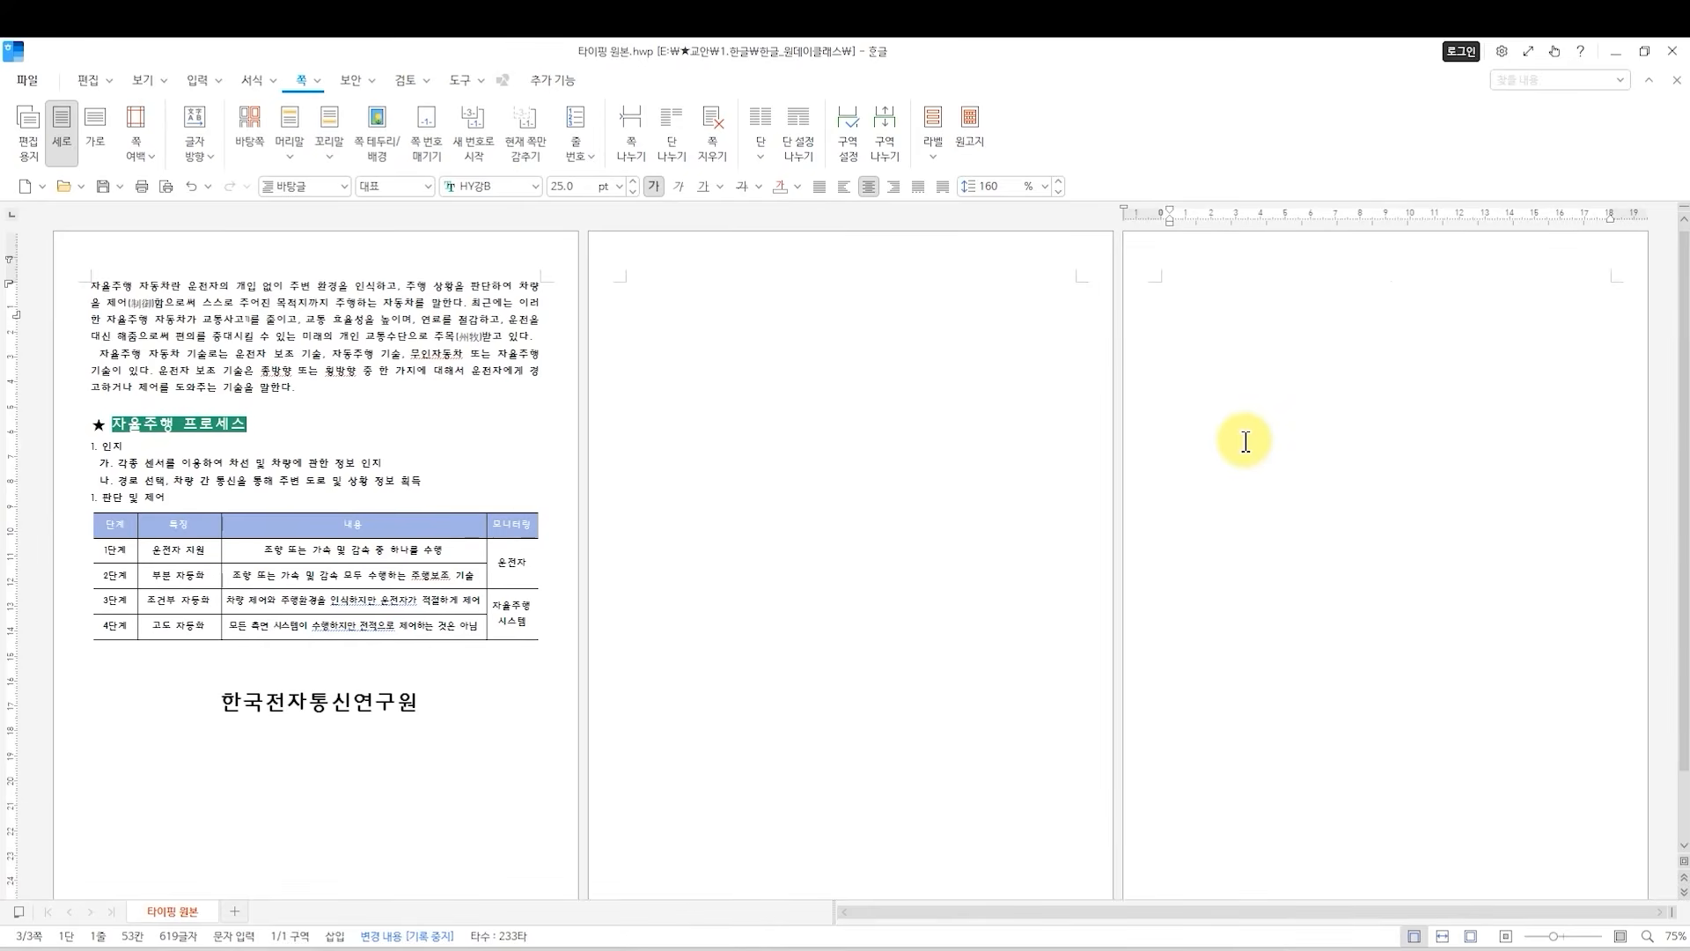
Delete both added pages so the document is a single page again.
key(BackSpace)
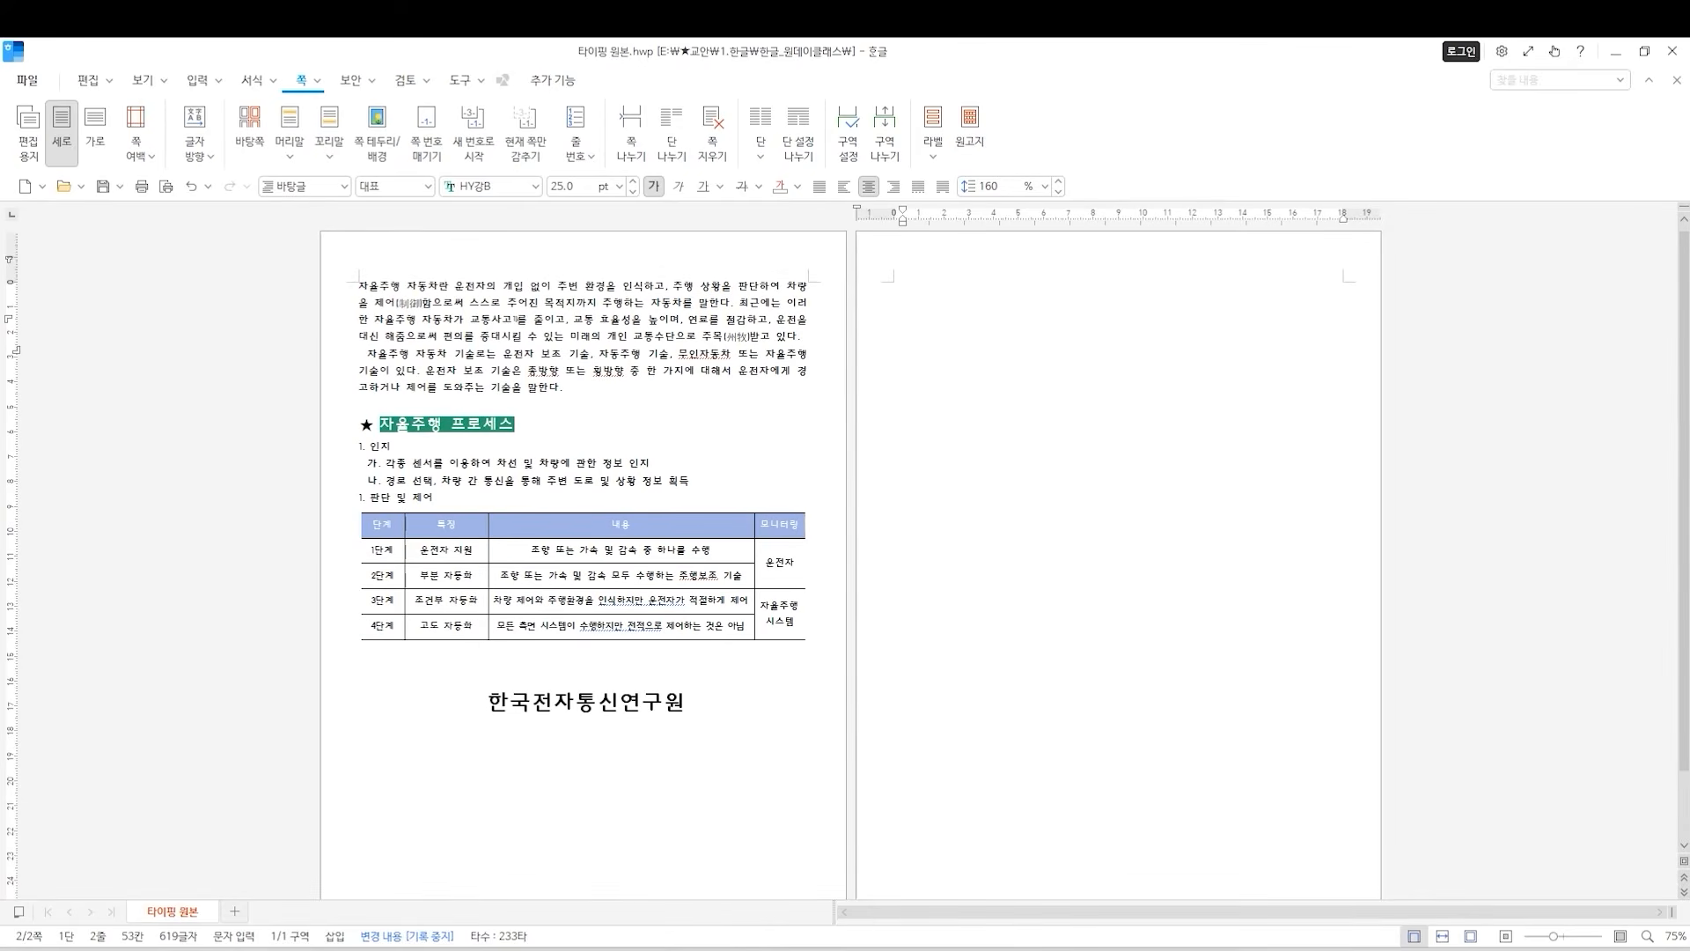
key(BackSpace)
scroll(955, 810, down, 2)
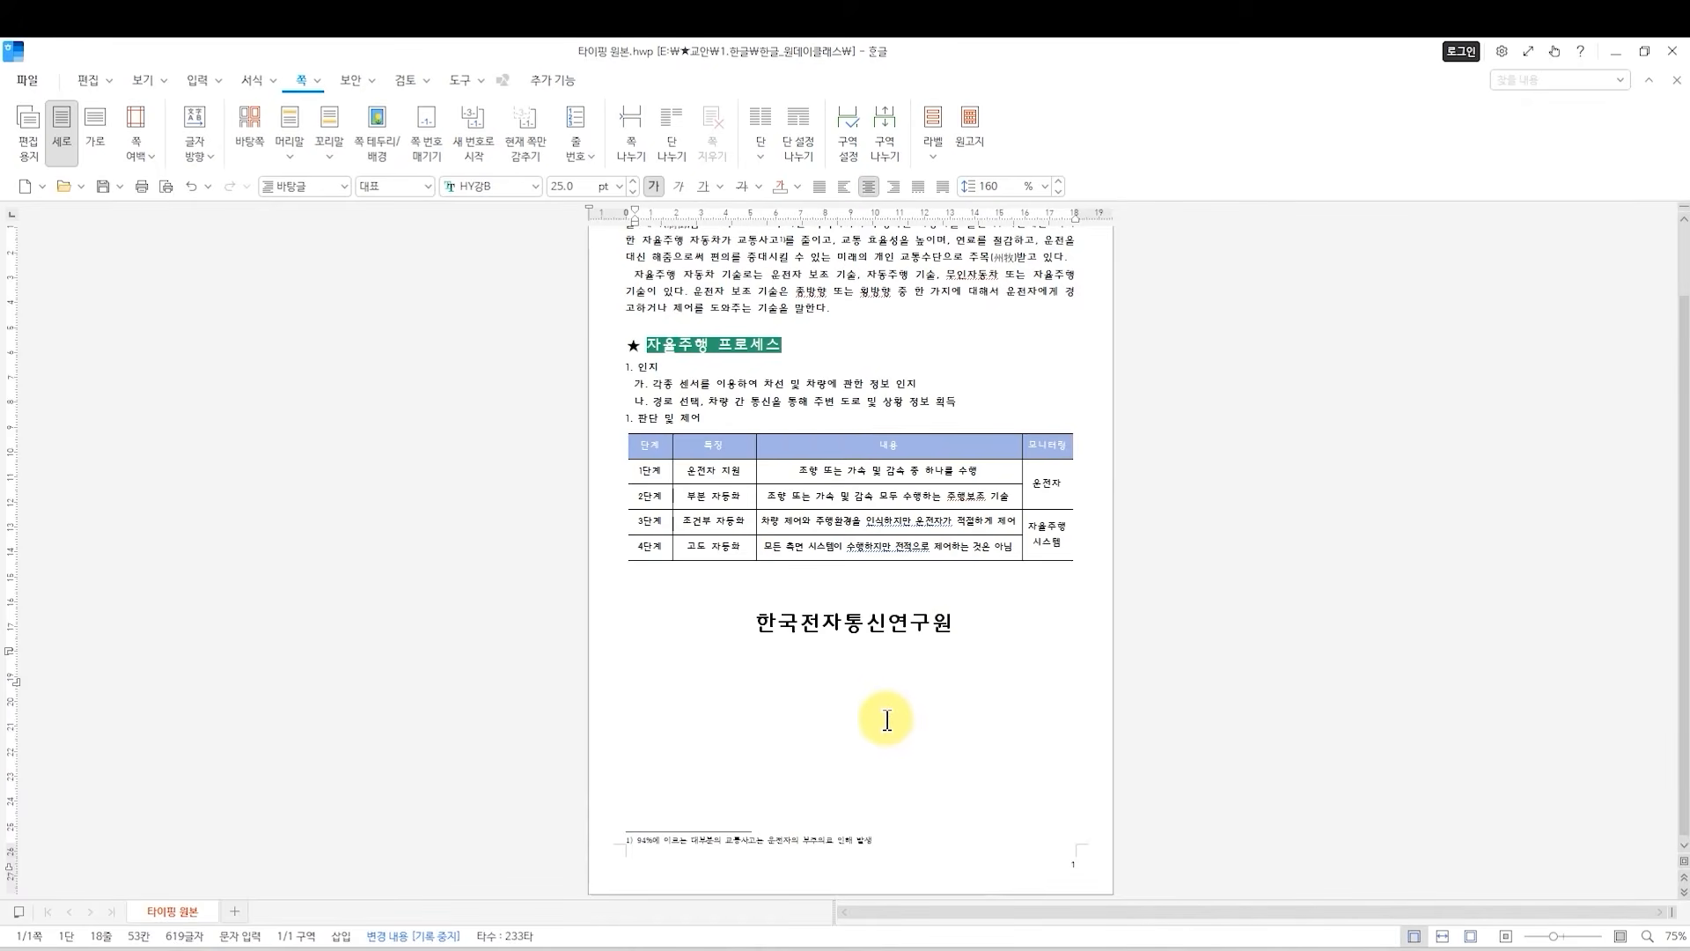
Choose the picture 이미지1 from the 한글_원데이클래스 folder for insertion, embedded in the document with its size drawn freehand.
scroll(889, 713, up, 2)
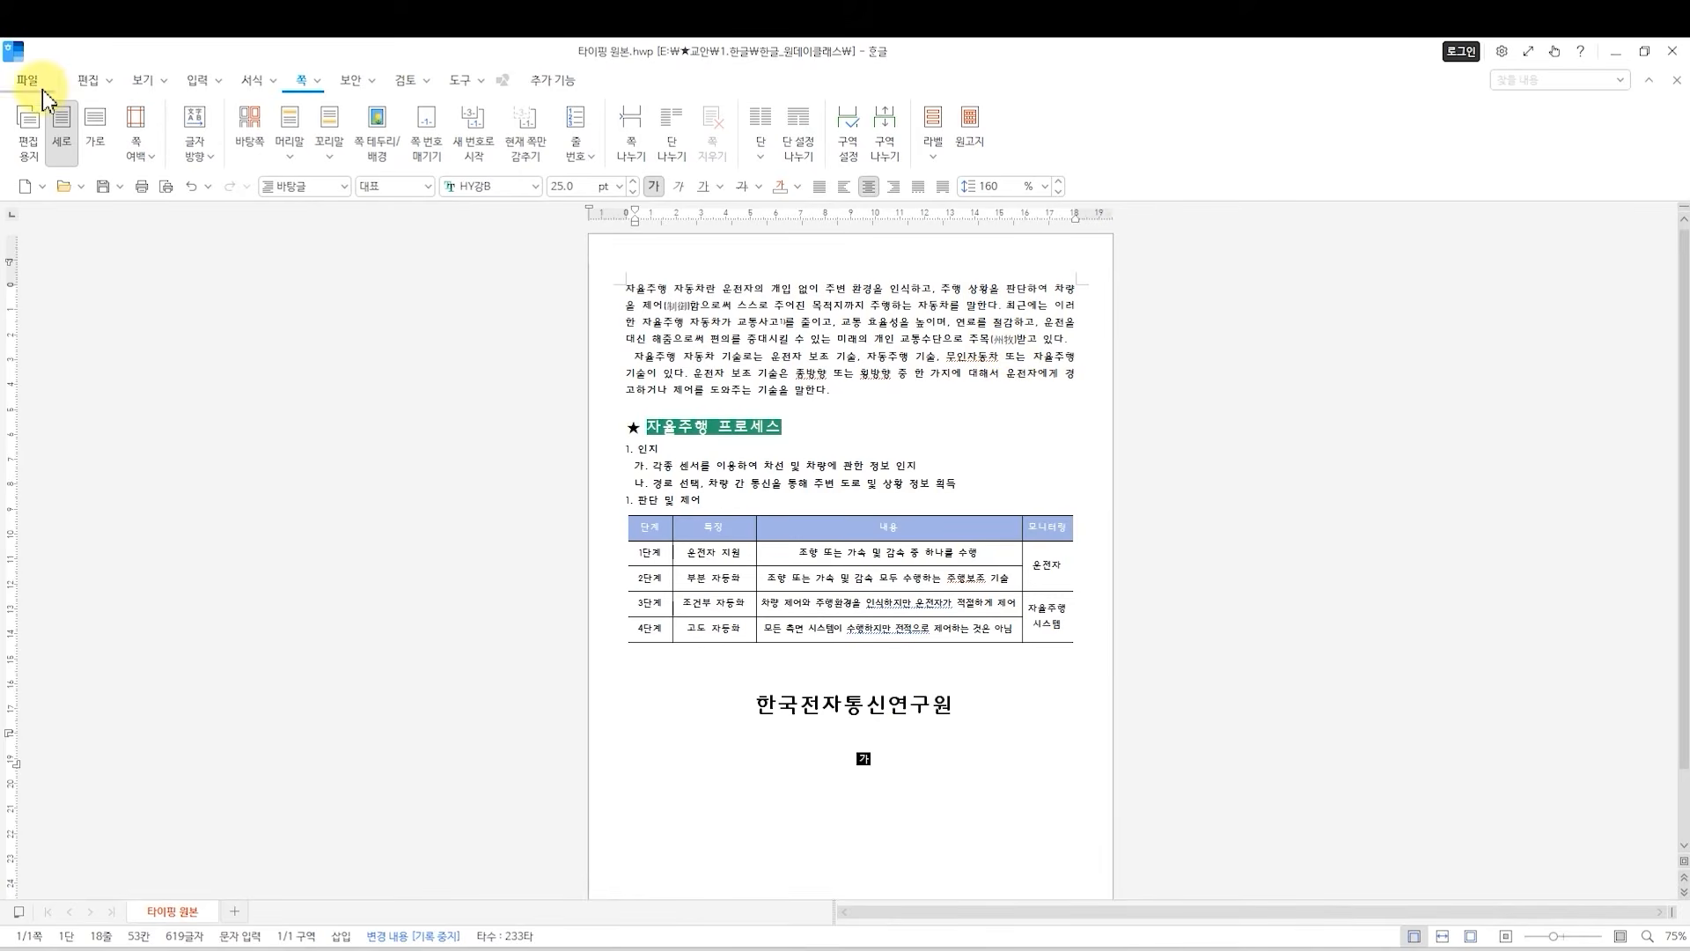
click(198, 82)
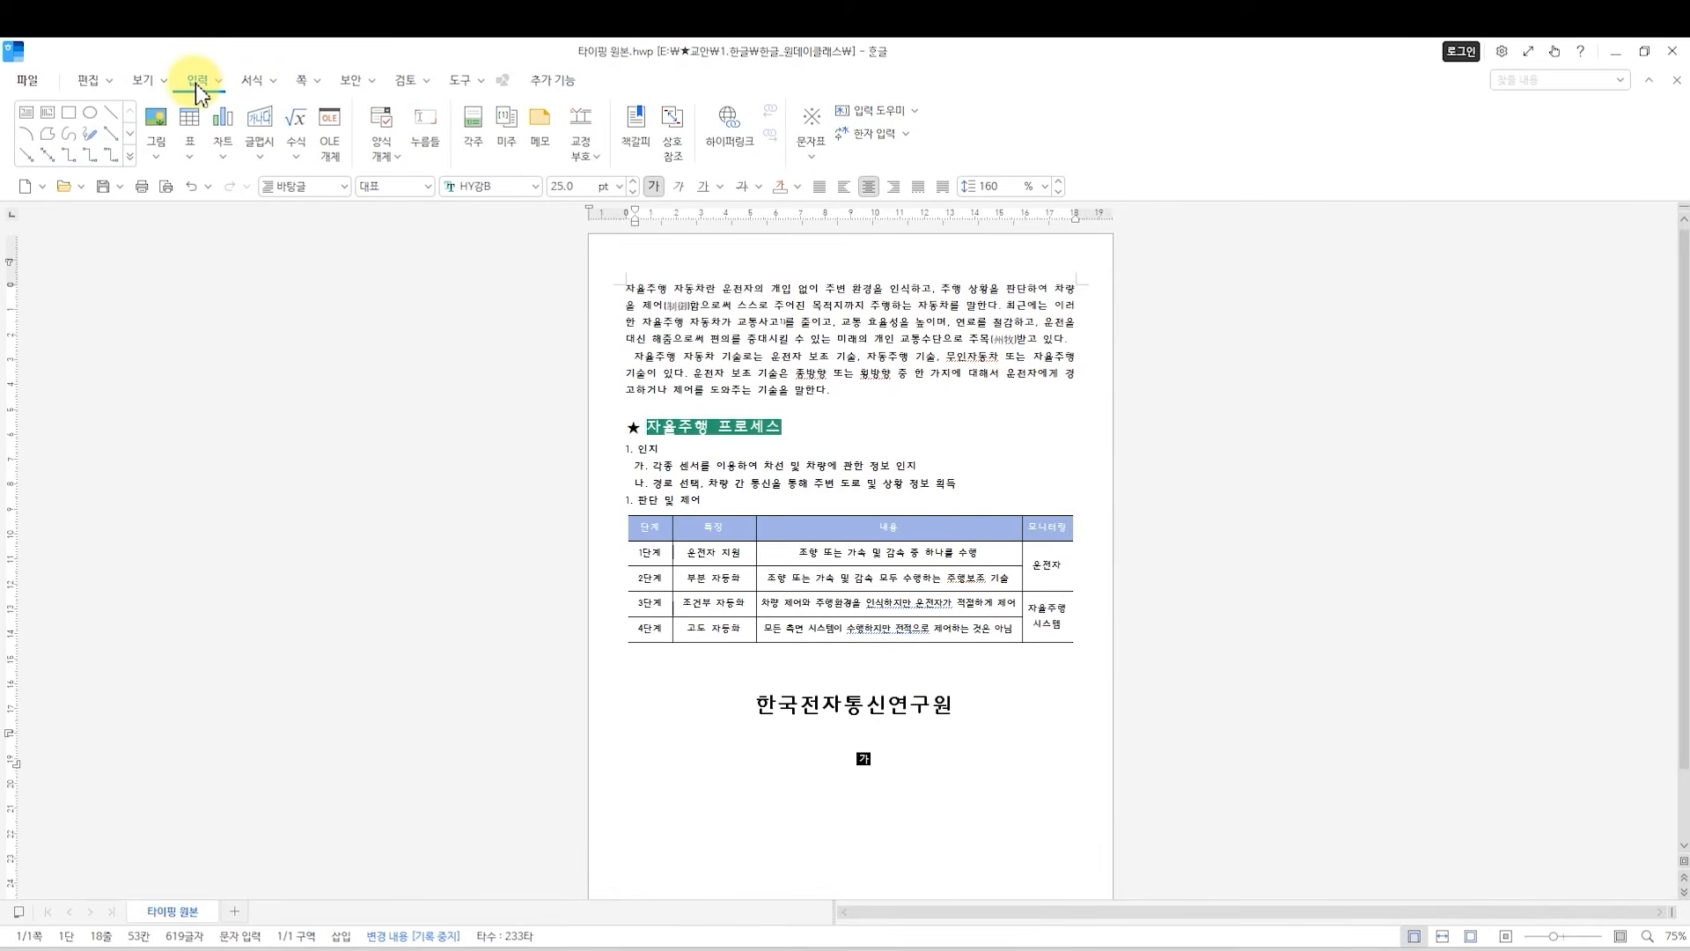
click(159, 133)
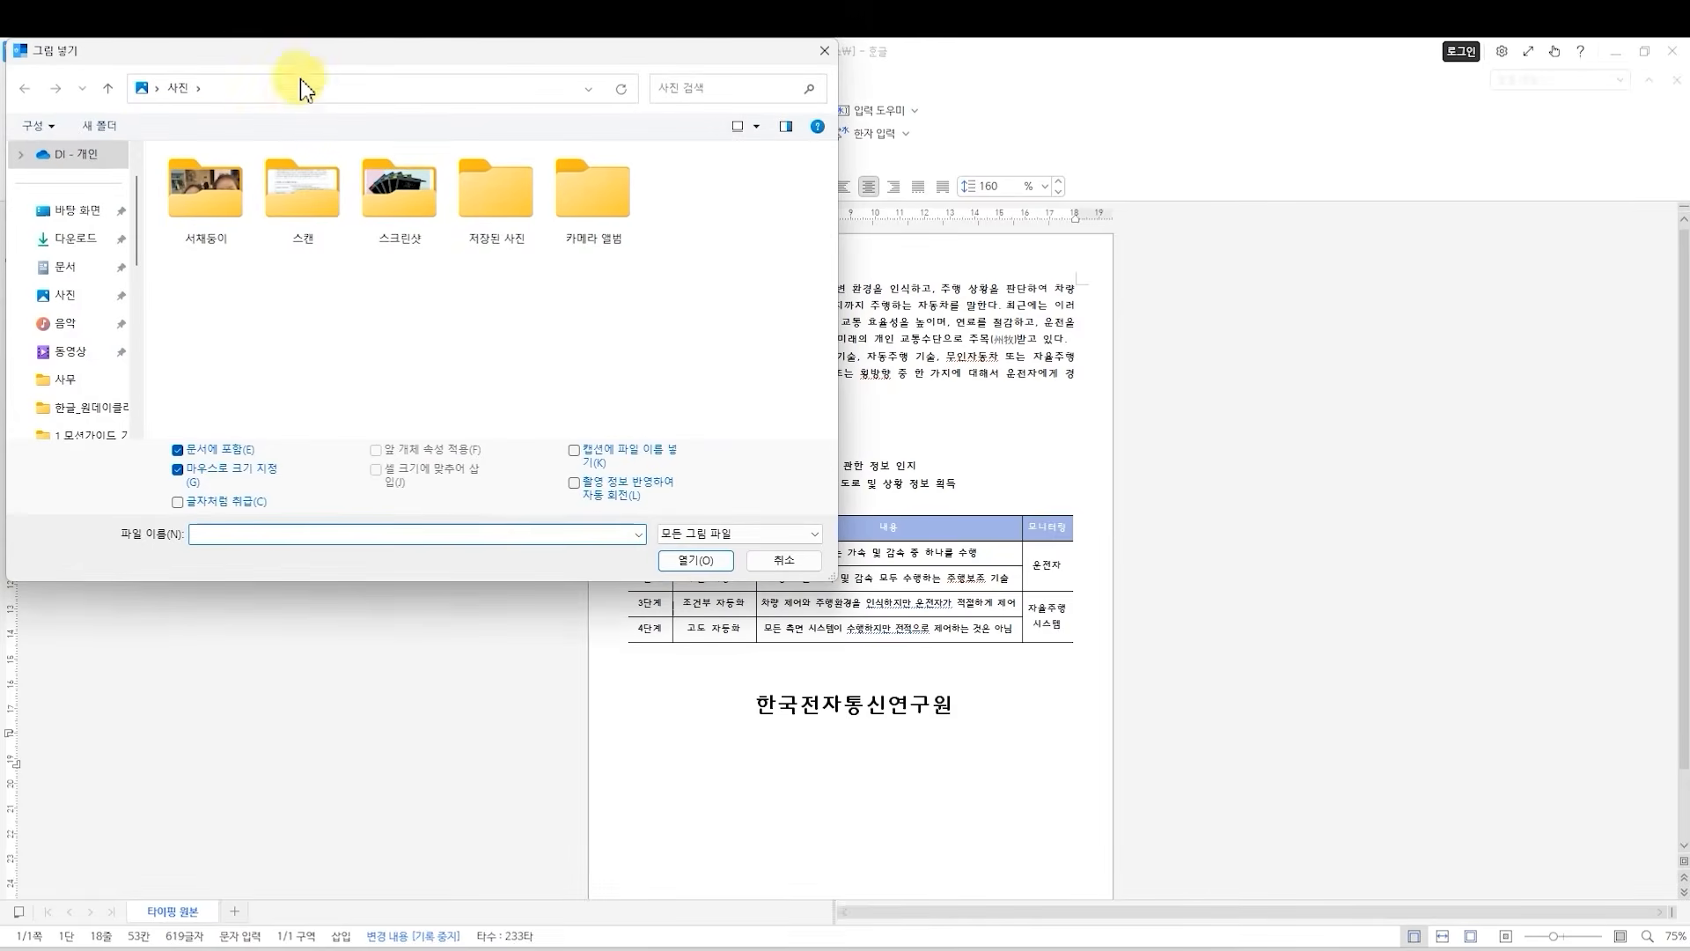
scroll(141, 528, down, 1)
click(145, 534)
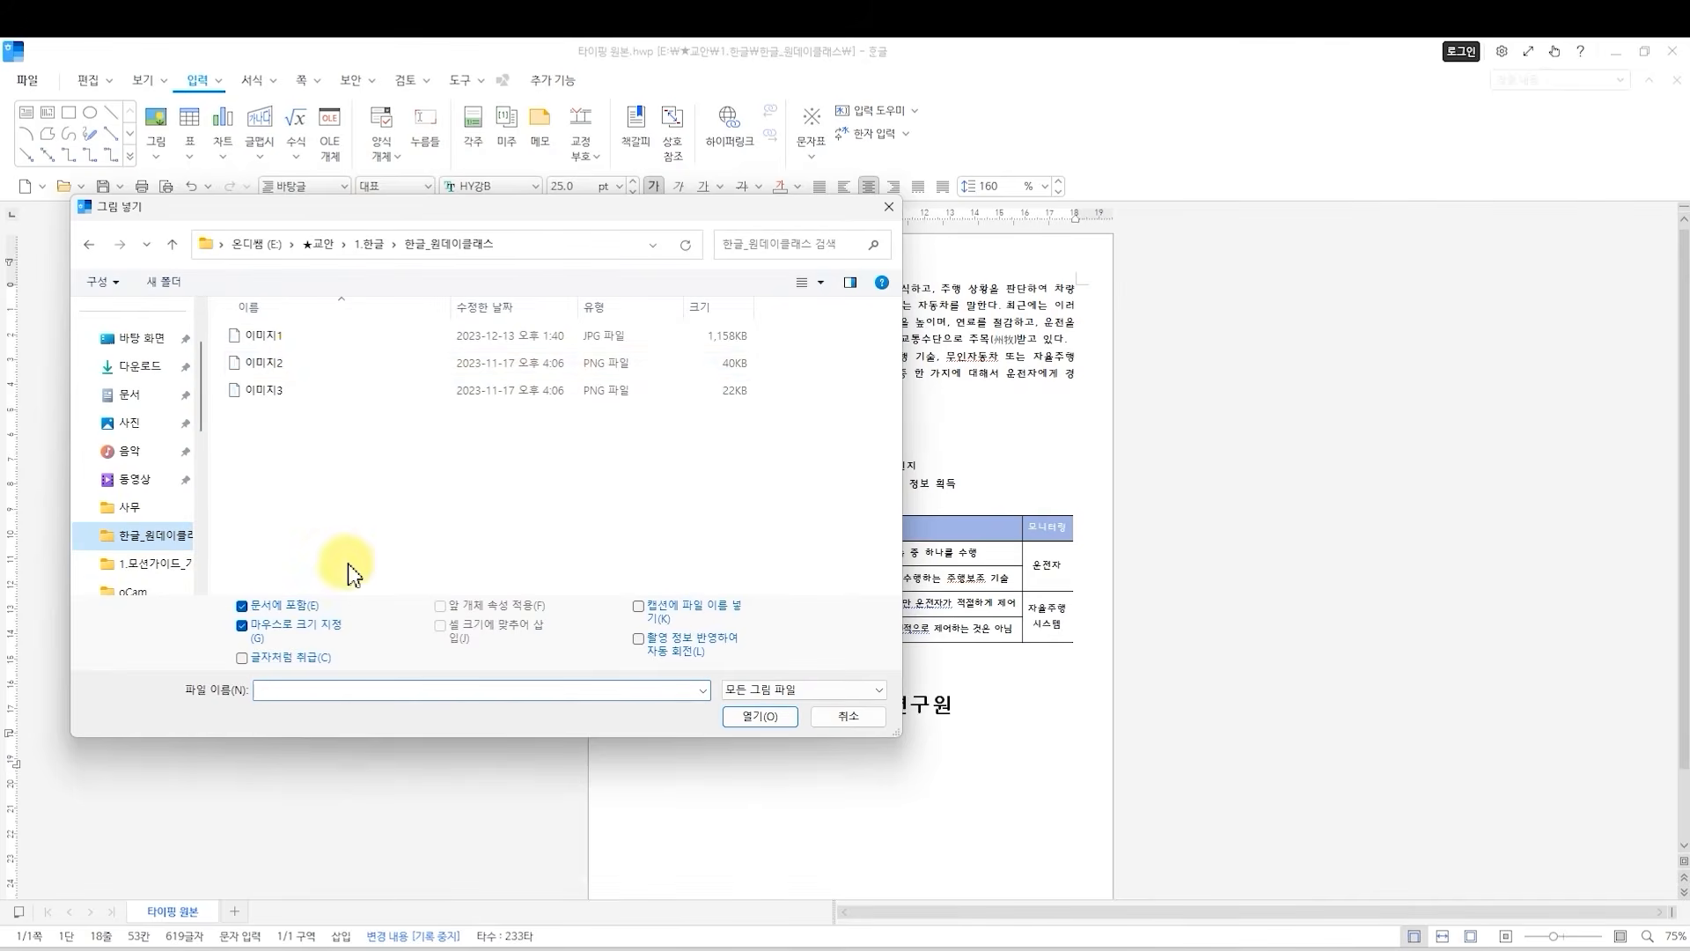
right_click(306, 481)
key(Escape)
click(308, 336)
click(774, 717)
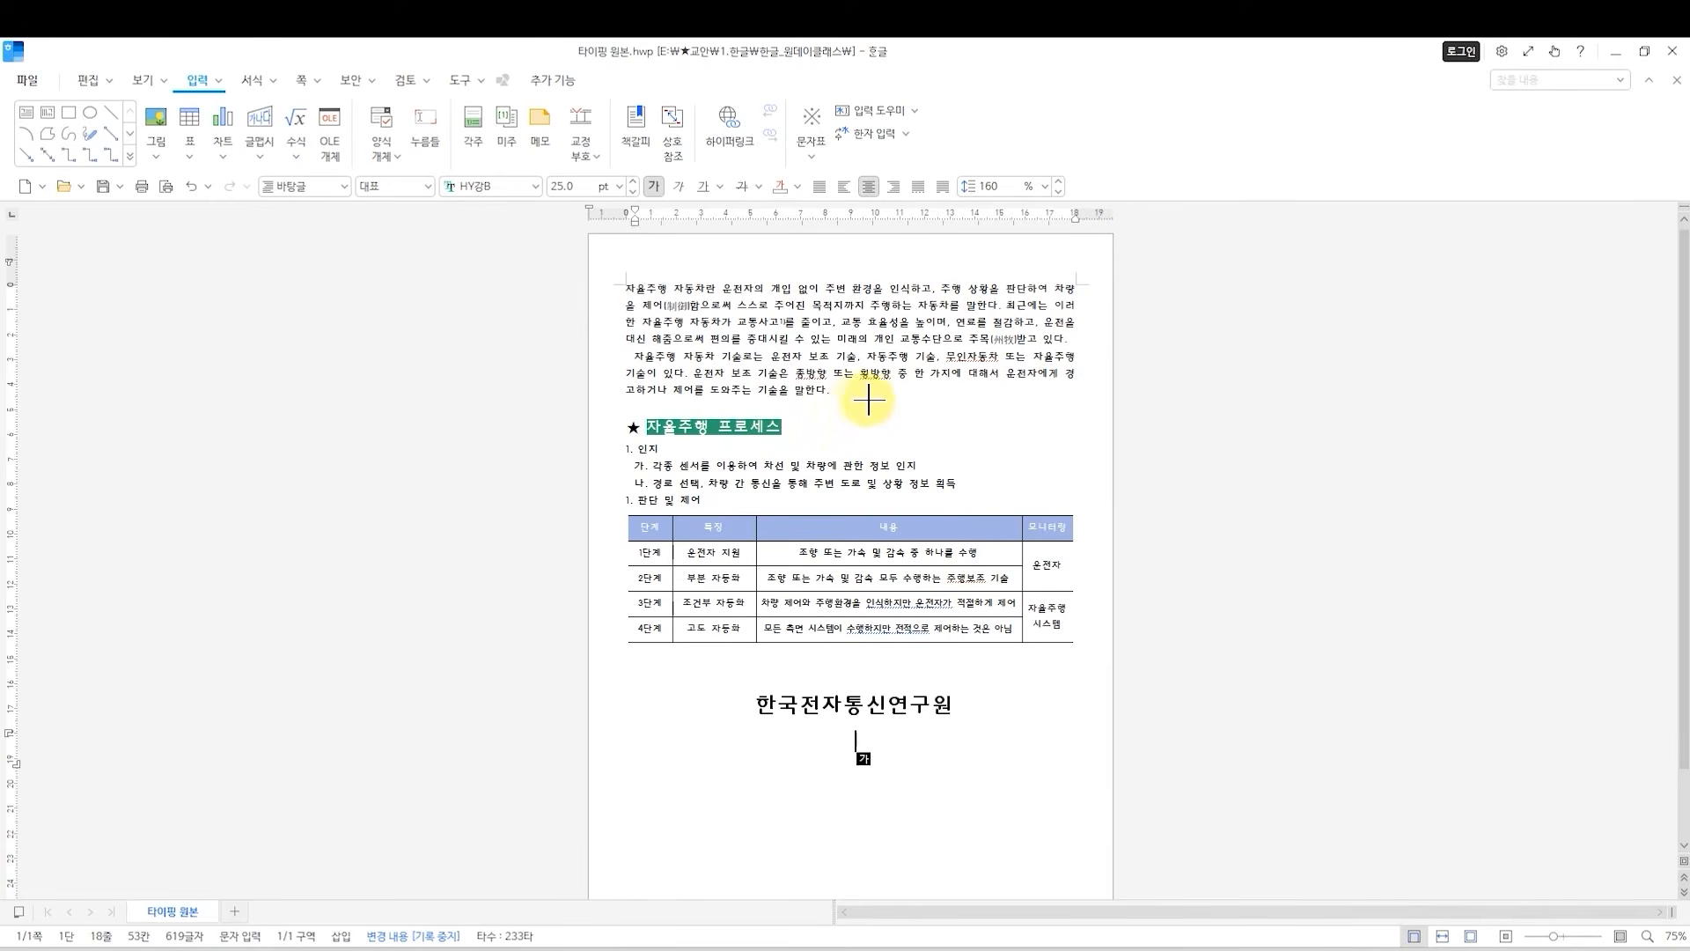
Place the picture at the right end of the first paragraph, within the margins, and enlarge it to about 67 by 45 mm.
drag(926, 275, 1038, 381)
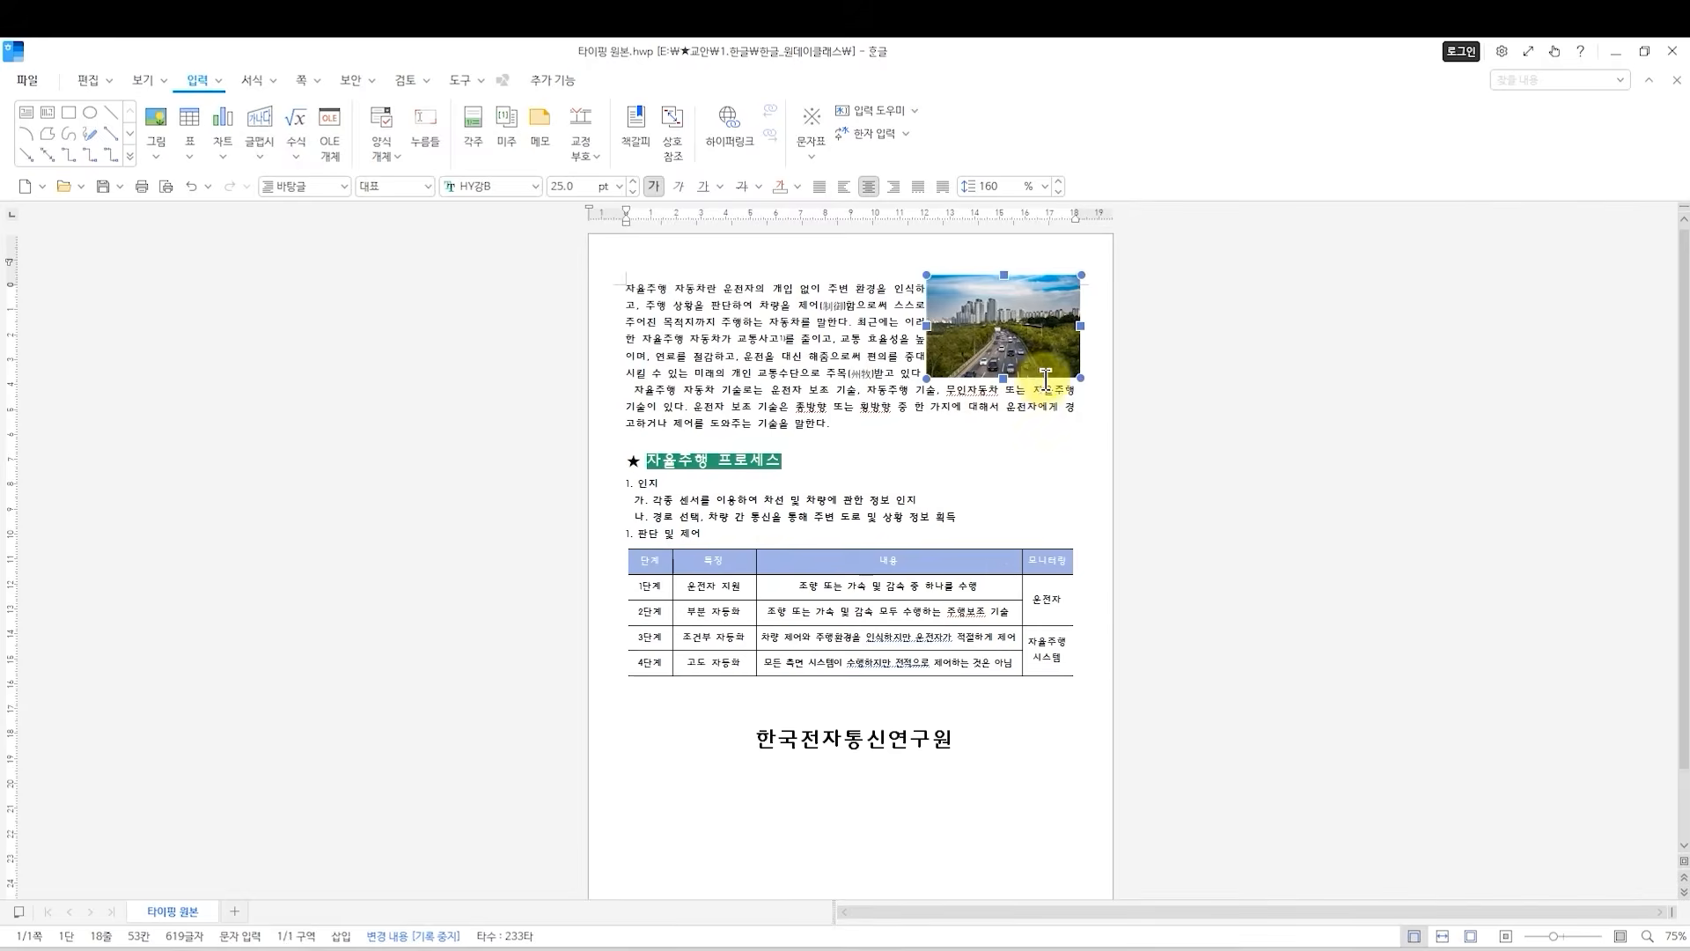
drag(1007, 304, 997, 323)
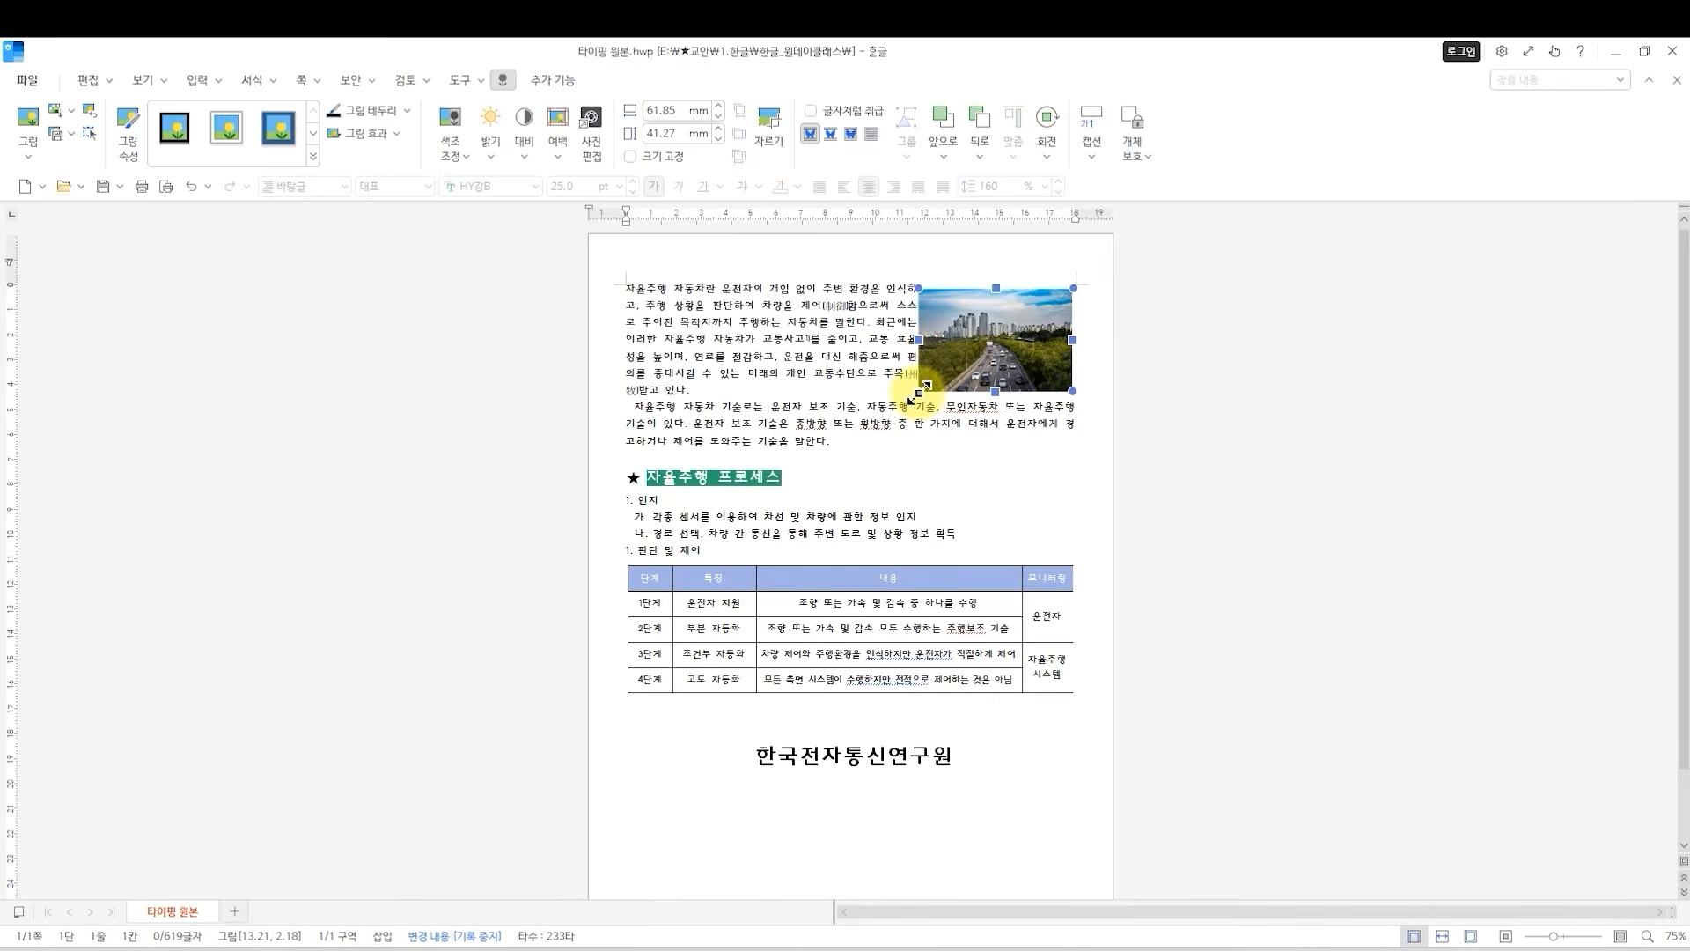
mouse_move(911, 398)
mouse_down()
mouse_move(871, 433)
mouse_move(949, 378)
mouse_move(905, 401)
mouse_up()
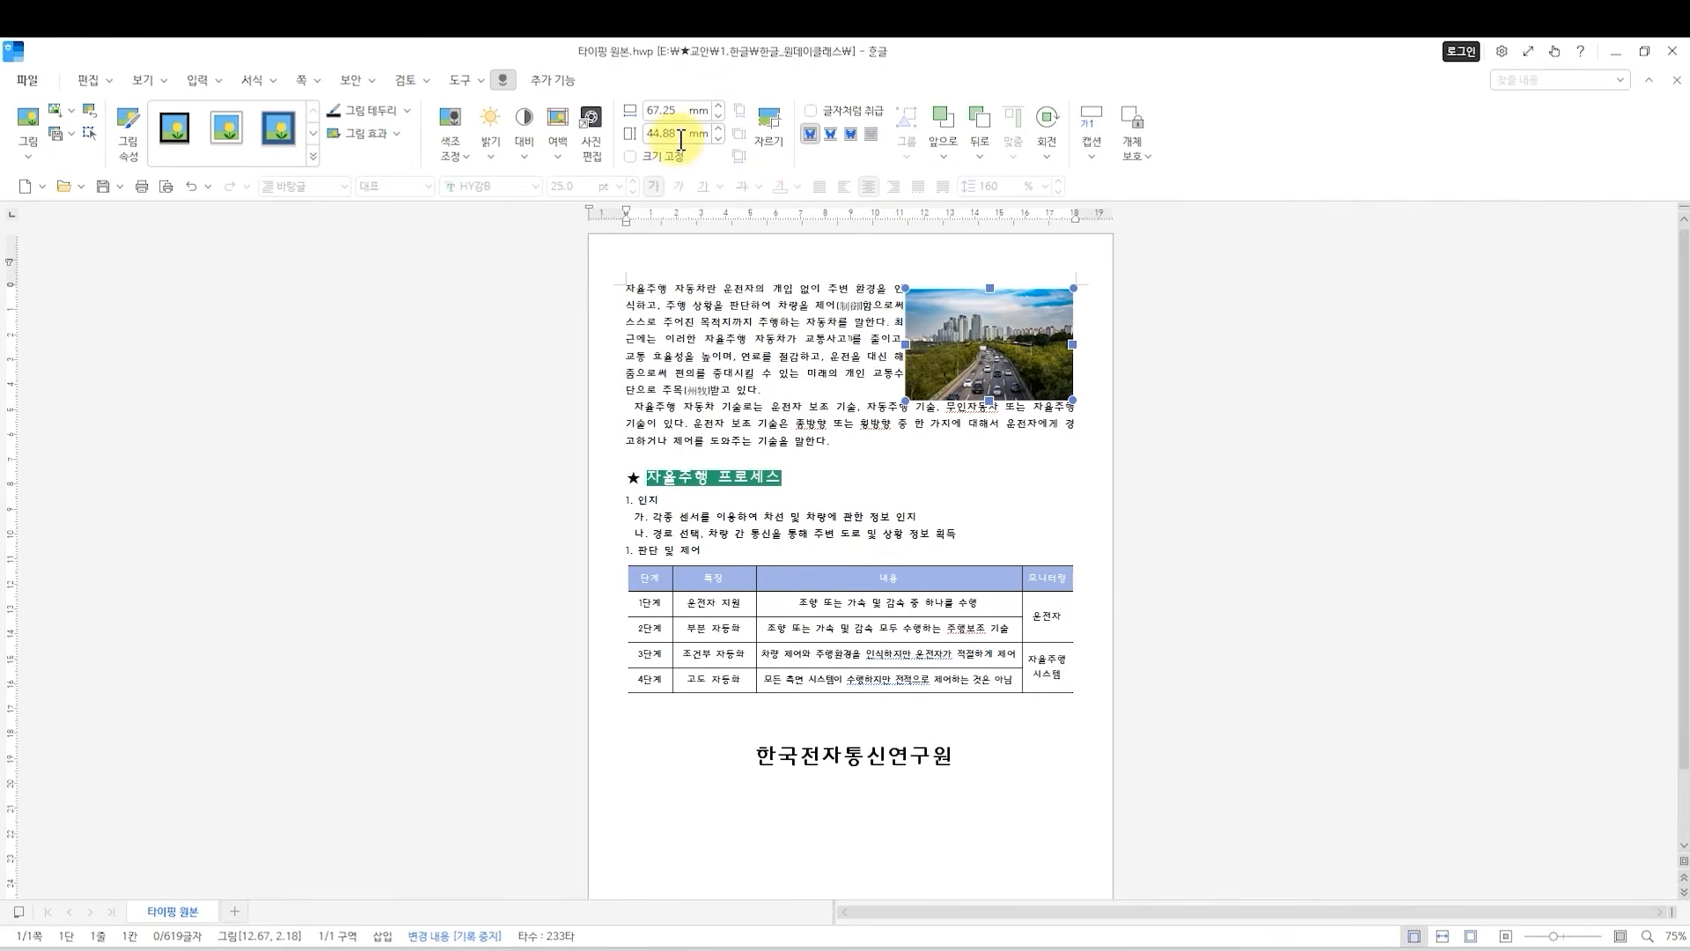
Crop the picture's left and right sides with the Crop tool to a width of about 42 mm.
click(765, 124)
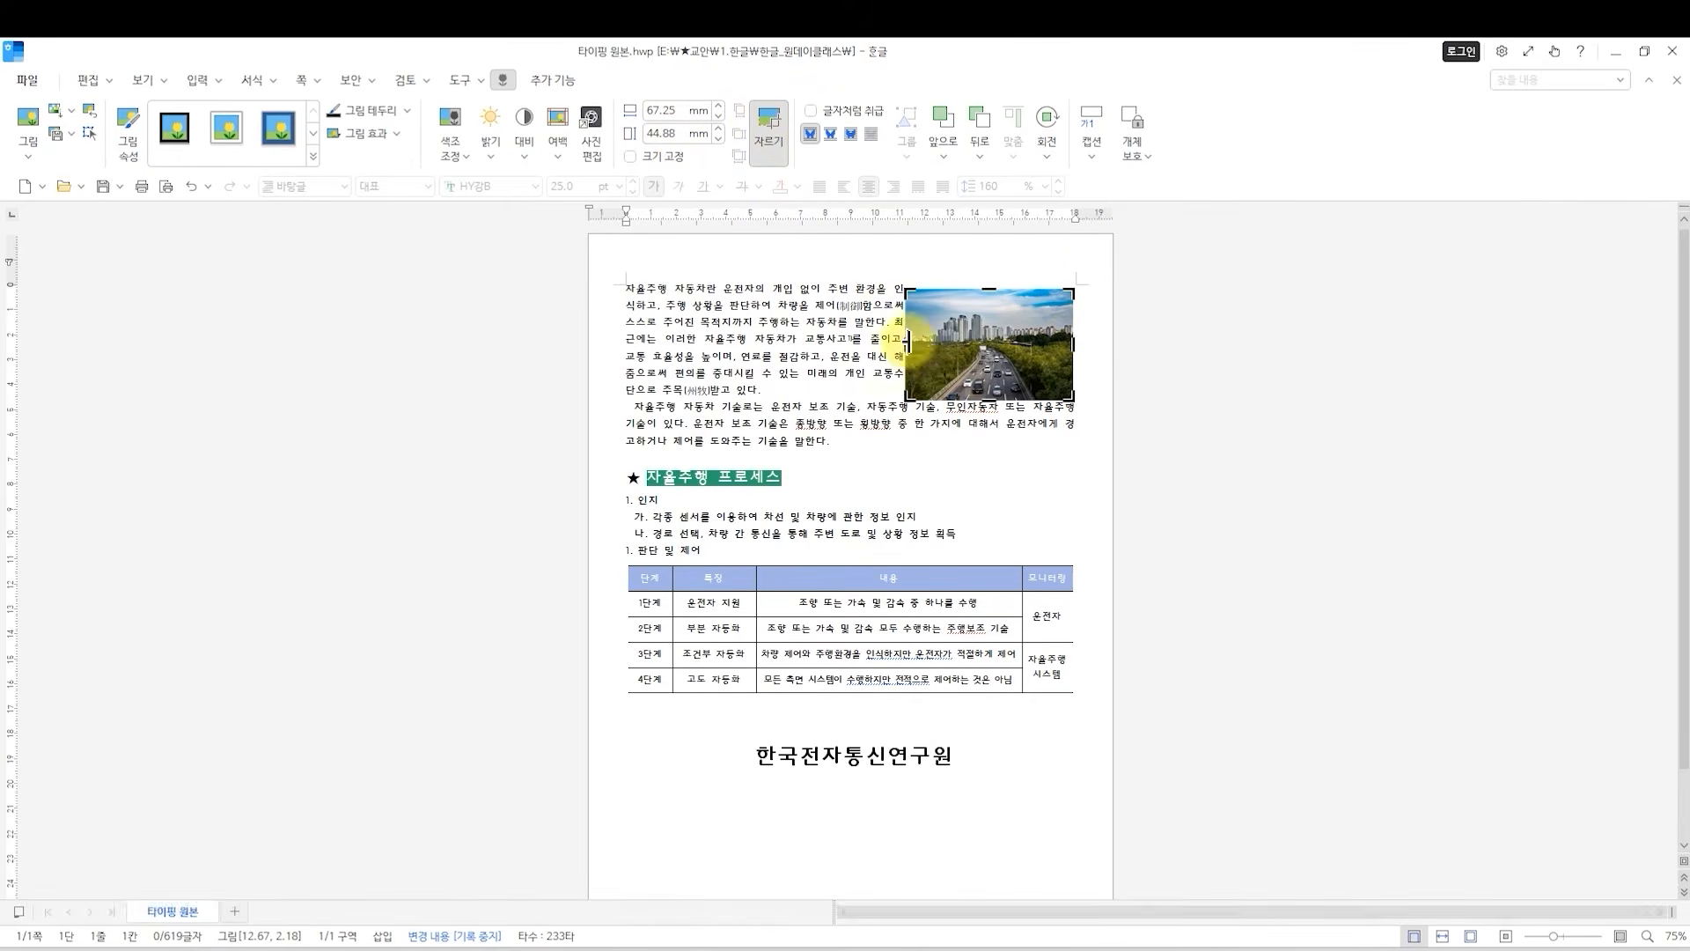
drag(906, 343, 942, 343)
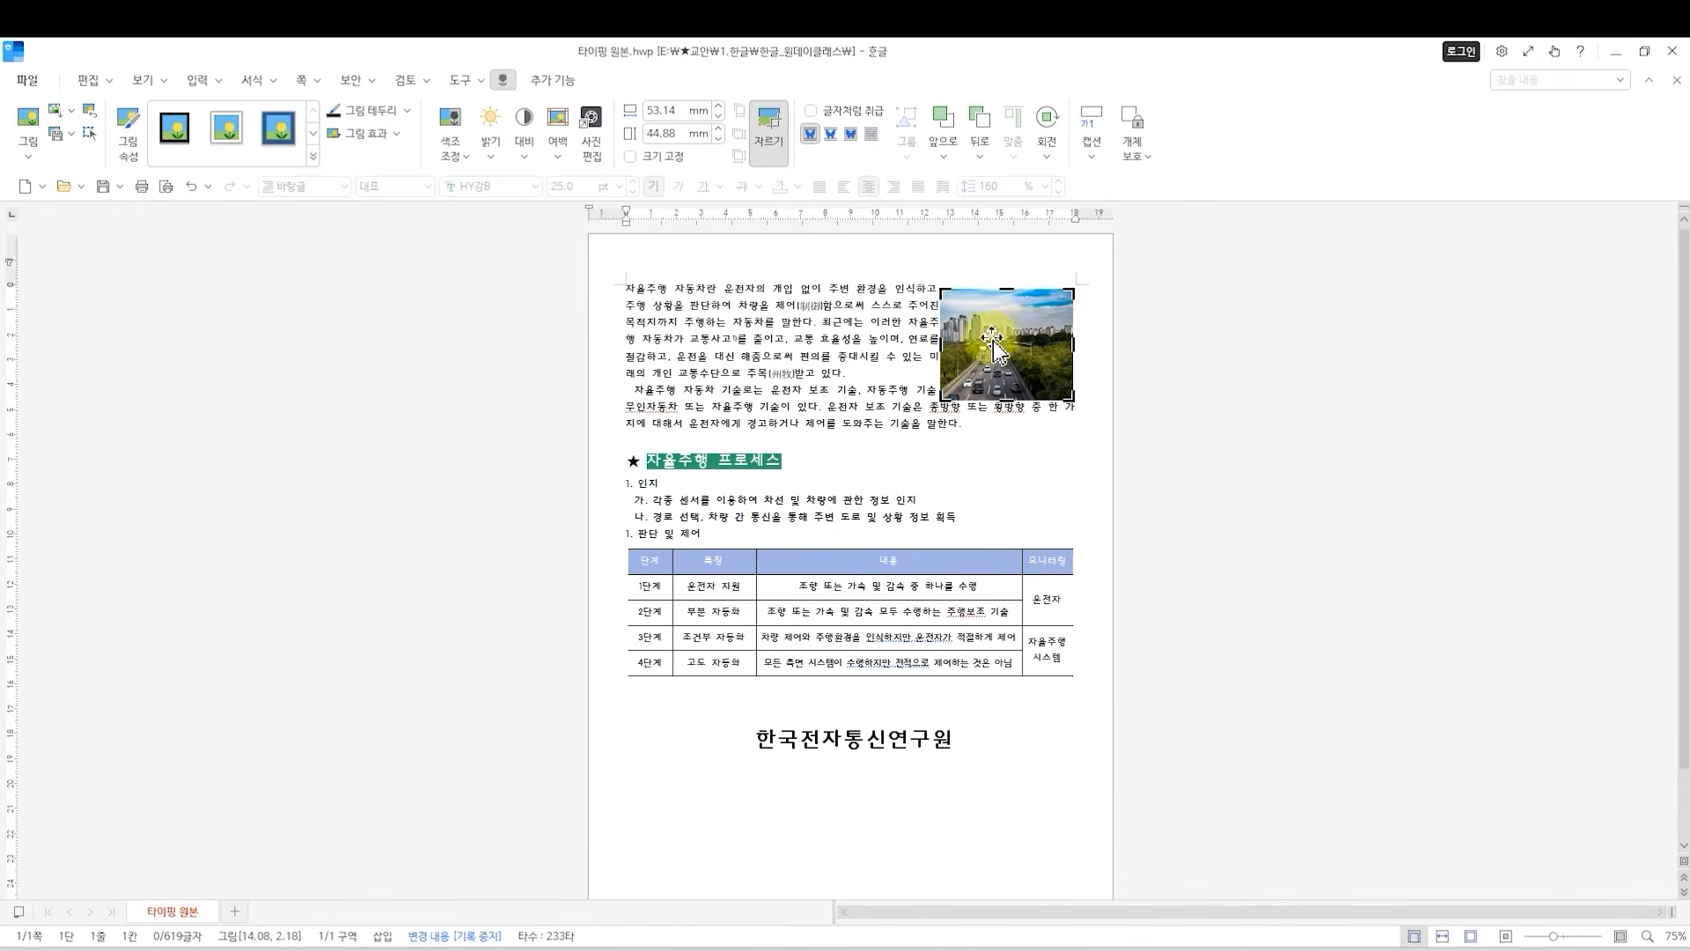
drag(1074, 344, 1046, 343)
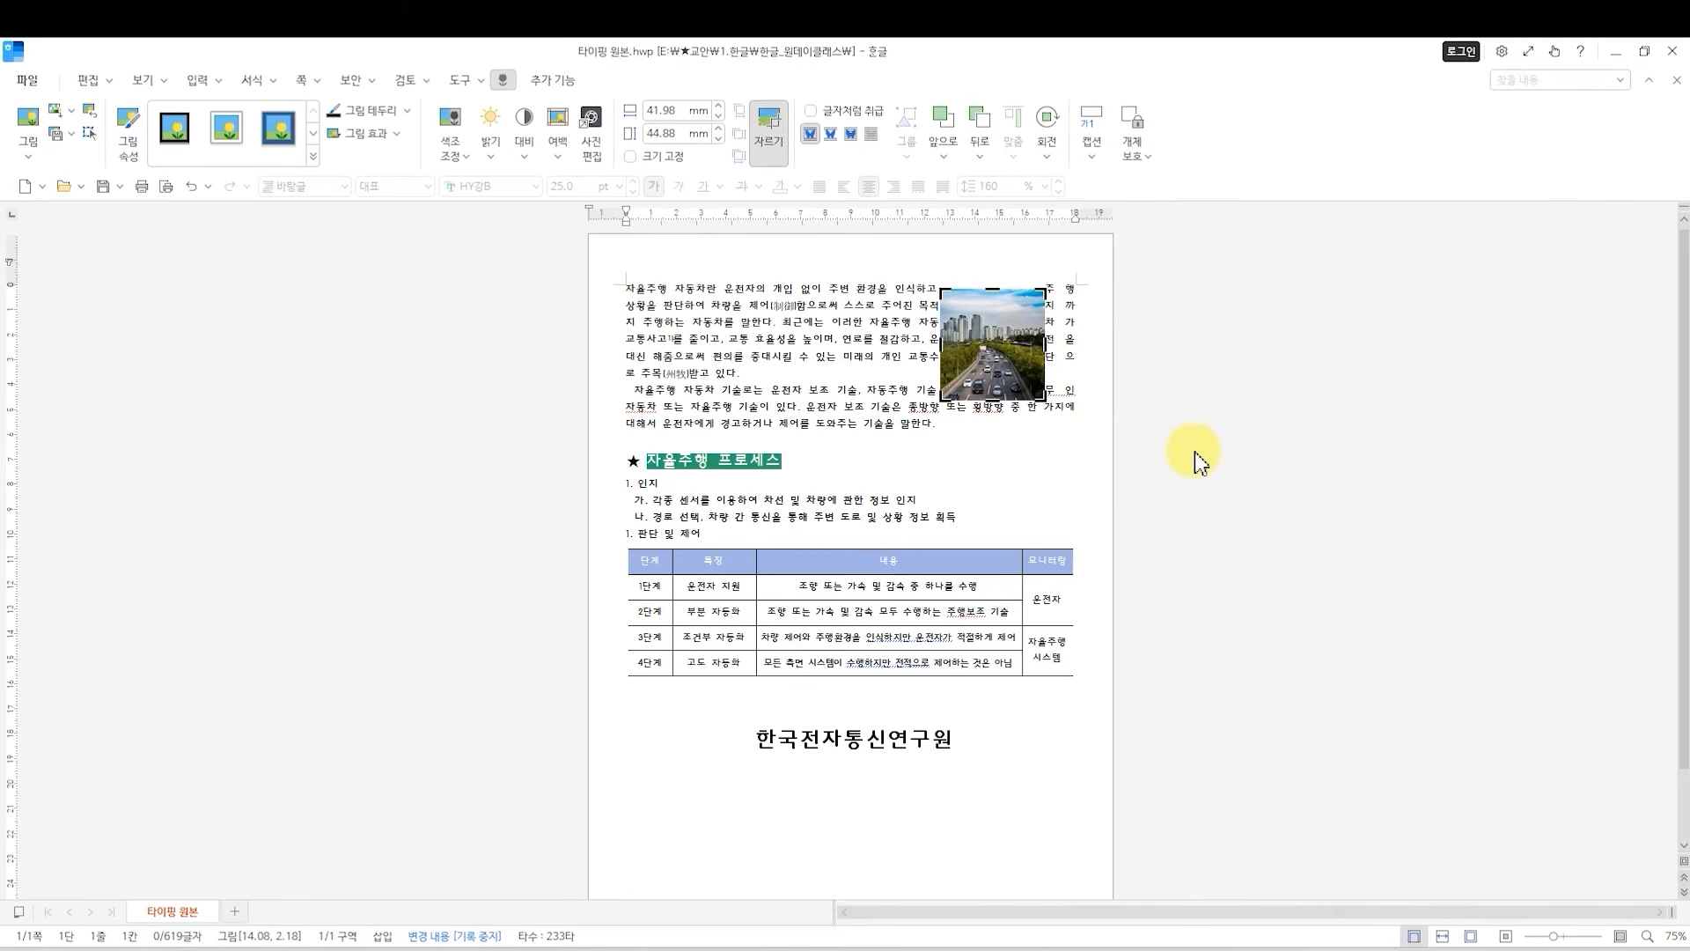
Undo both side crops of the picture and leave crop mode.
key(ctrl+z)
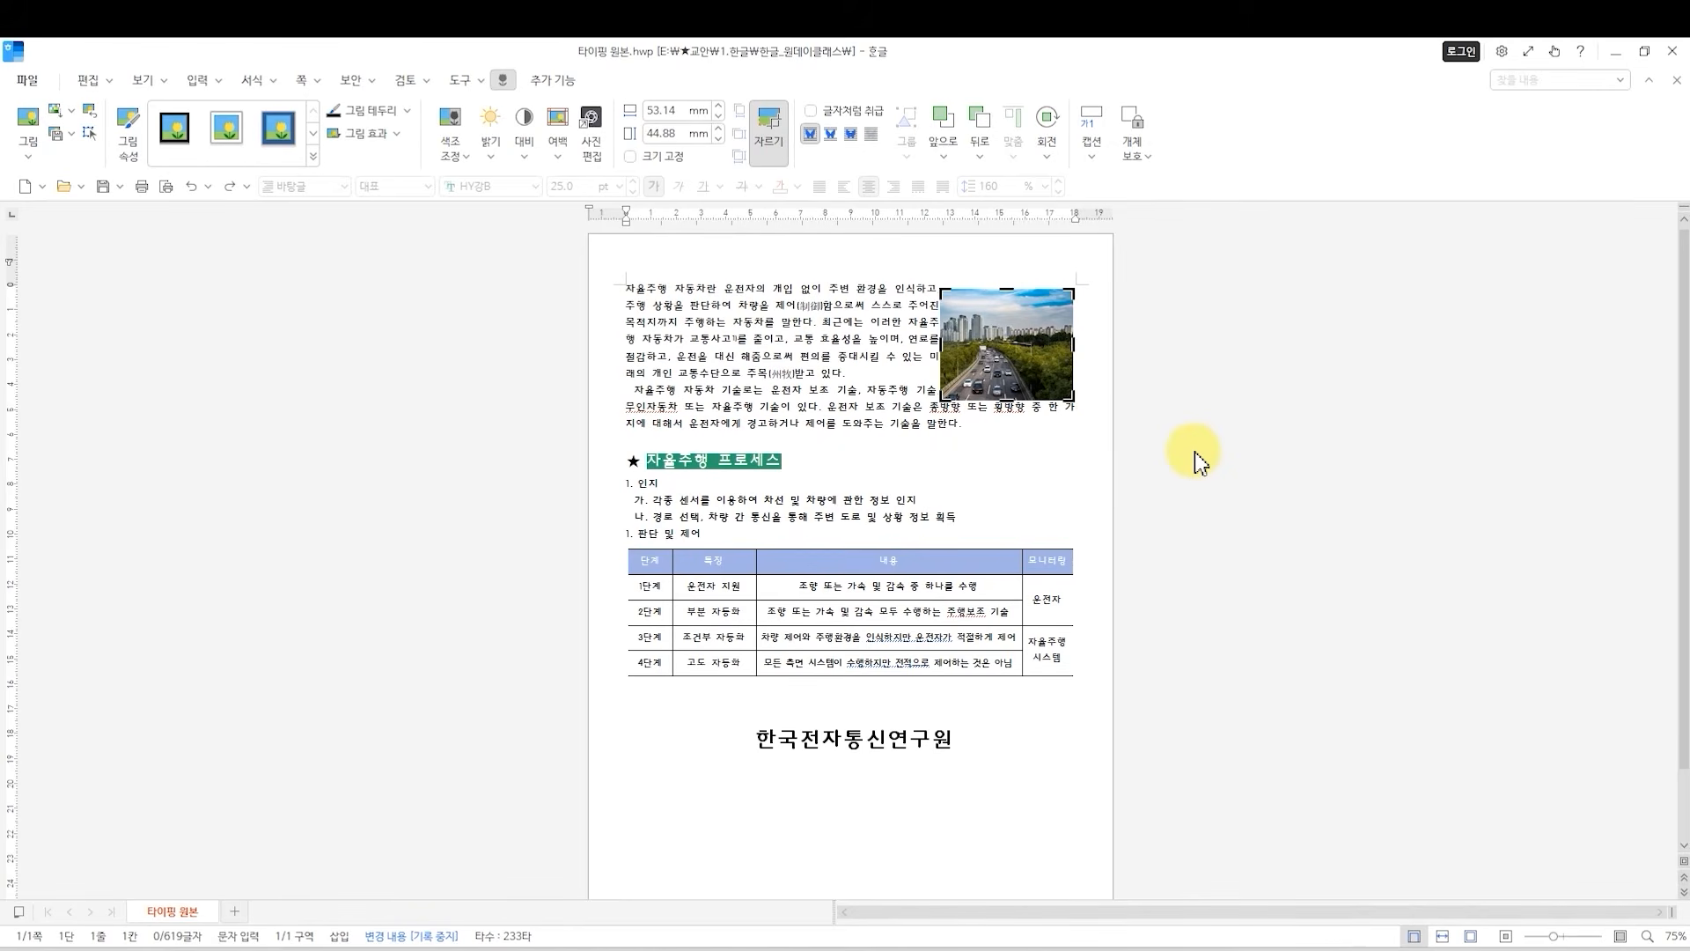
key(ctrl+z)
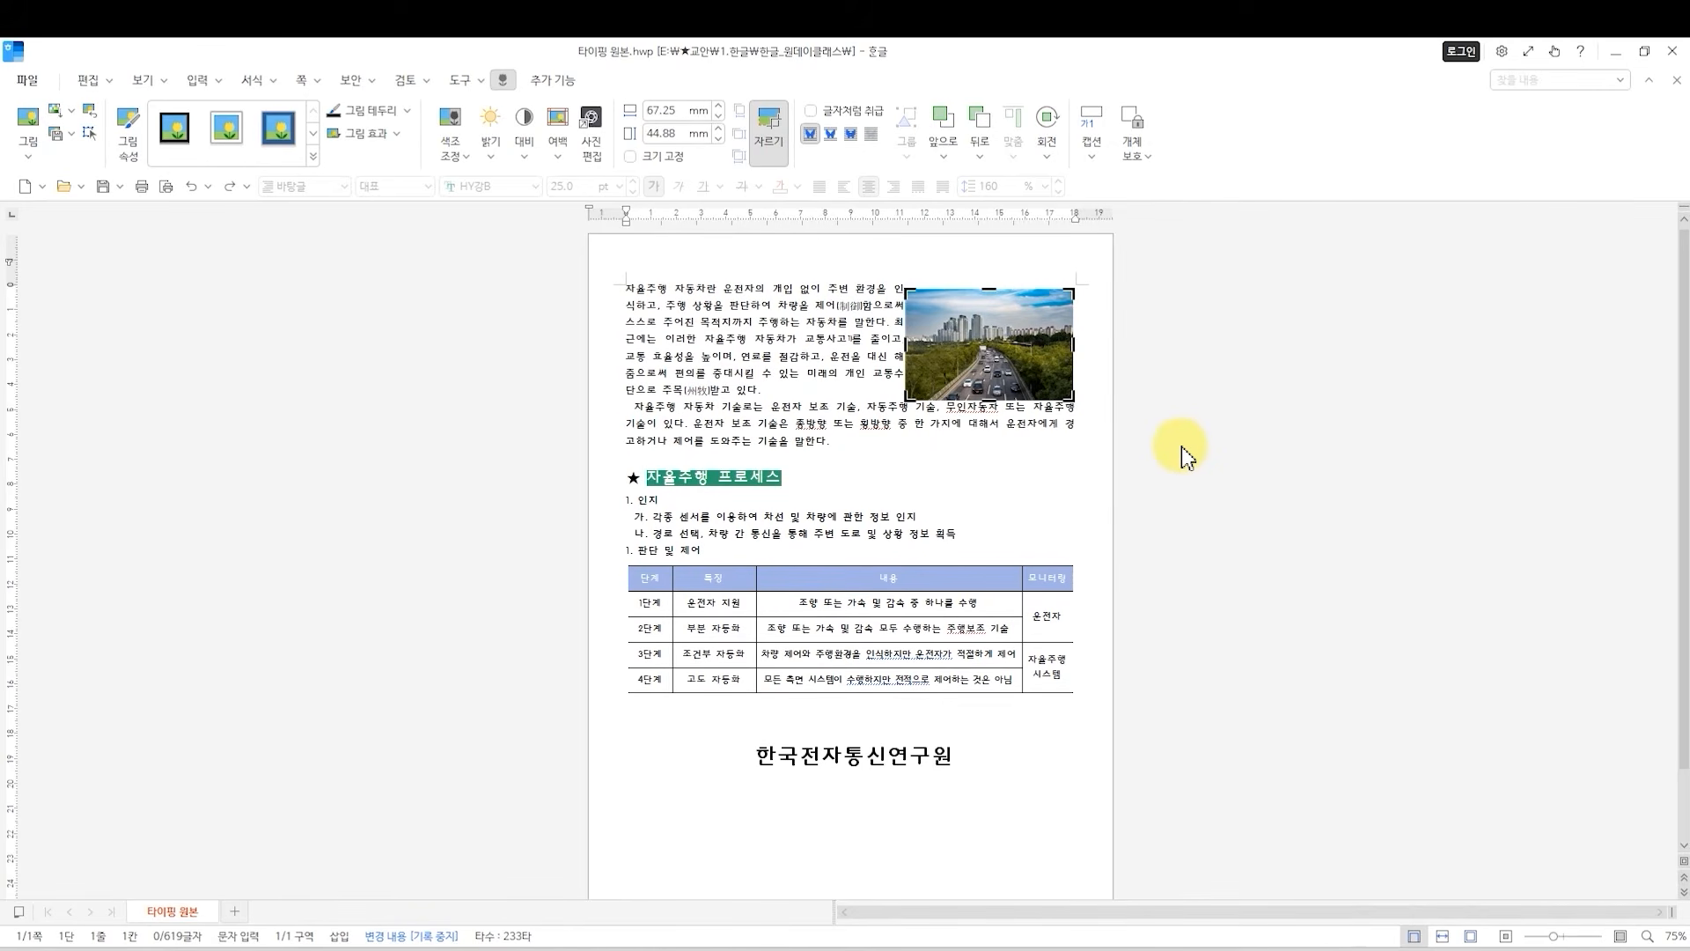
click(775, 132)
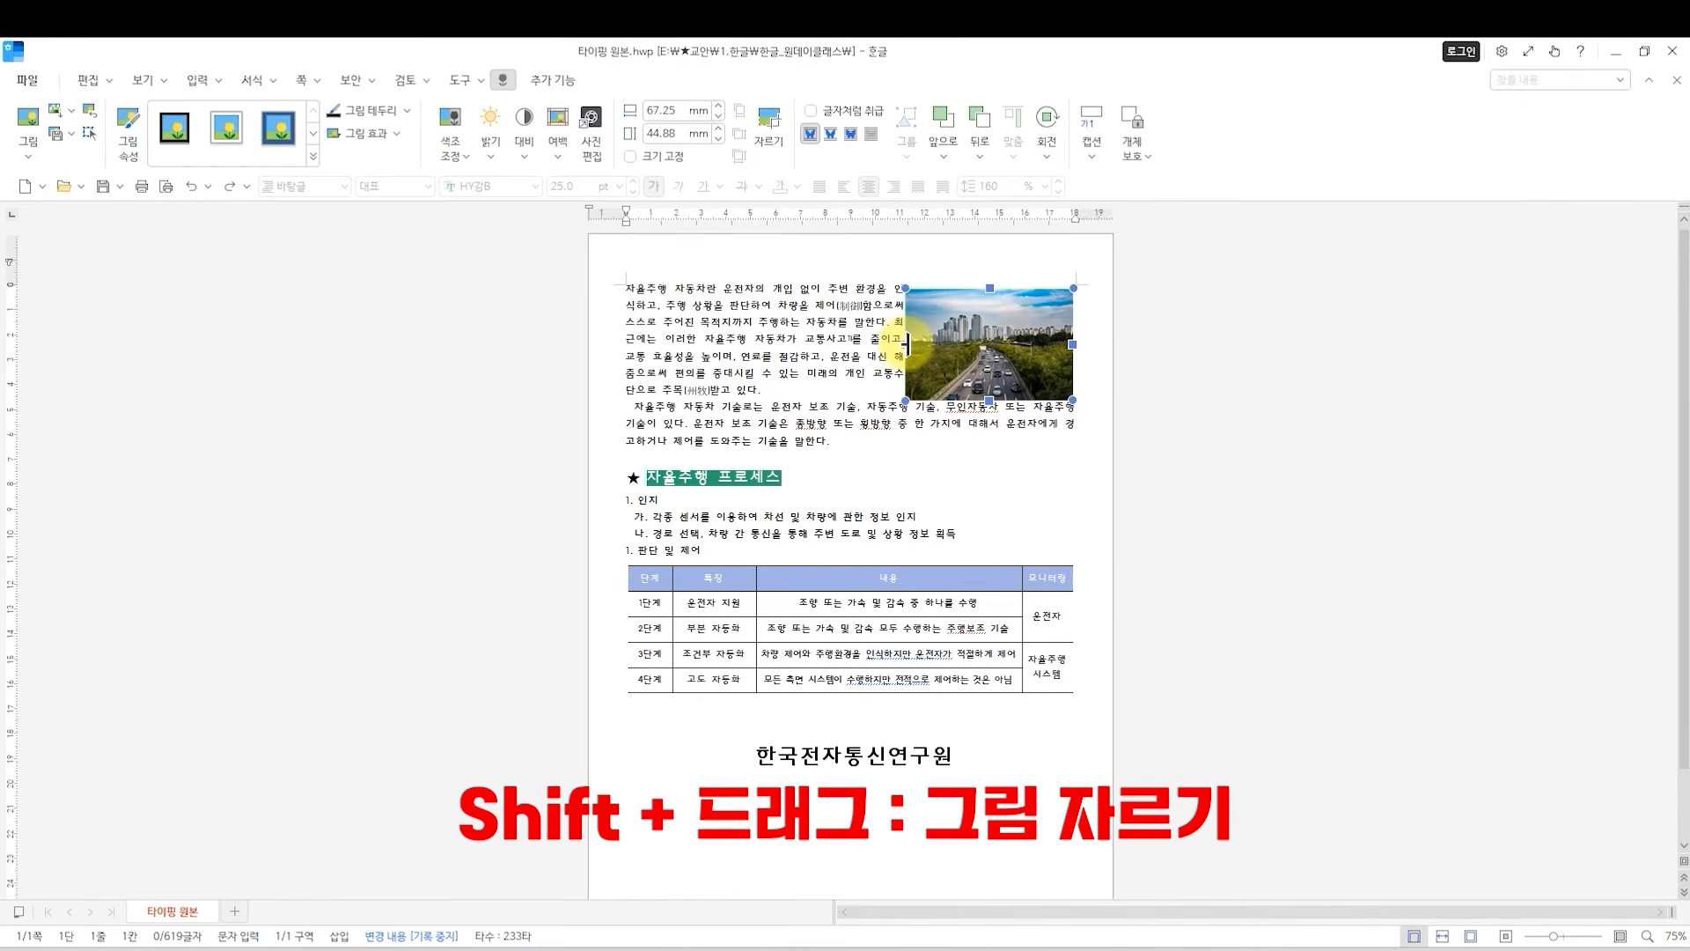
Crop the picture on all four sides directly, without the Crop tool, to about 42 by 26 mm.
drag(905, 344, 944, 343)
drag(1070, 346, 1048, 346)
drag(1009, 288, 1006, 314)
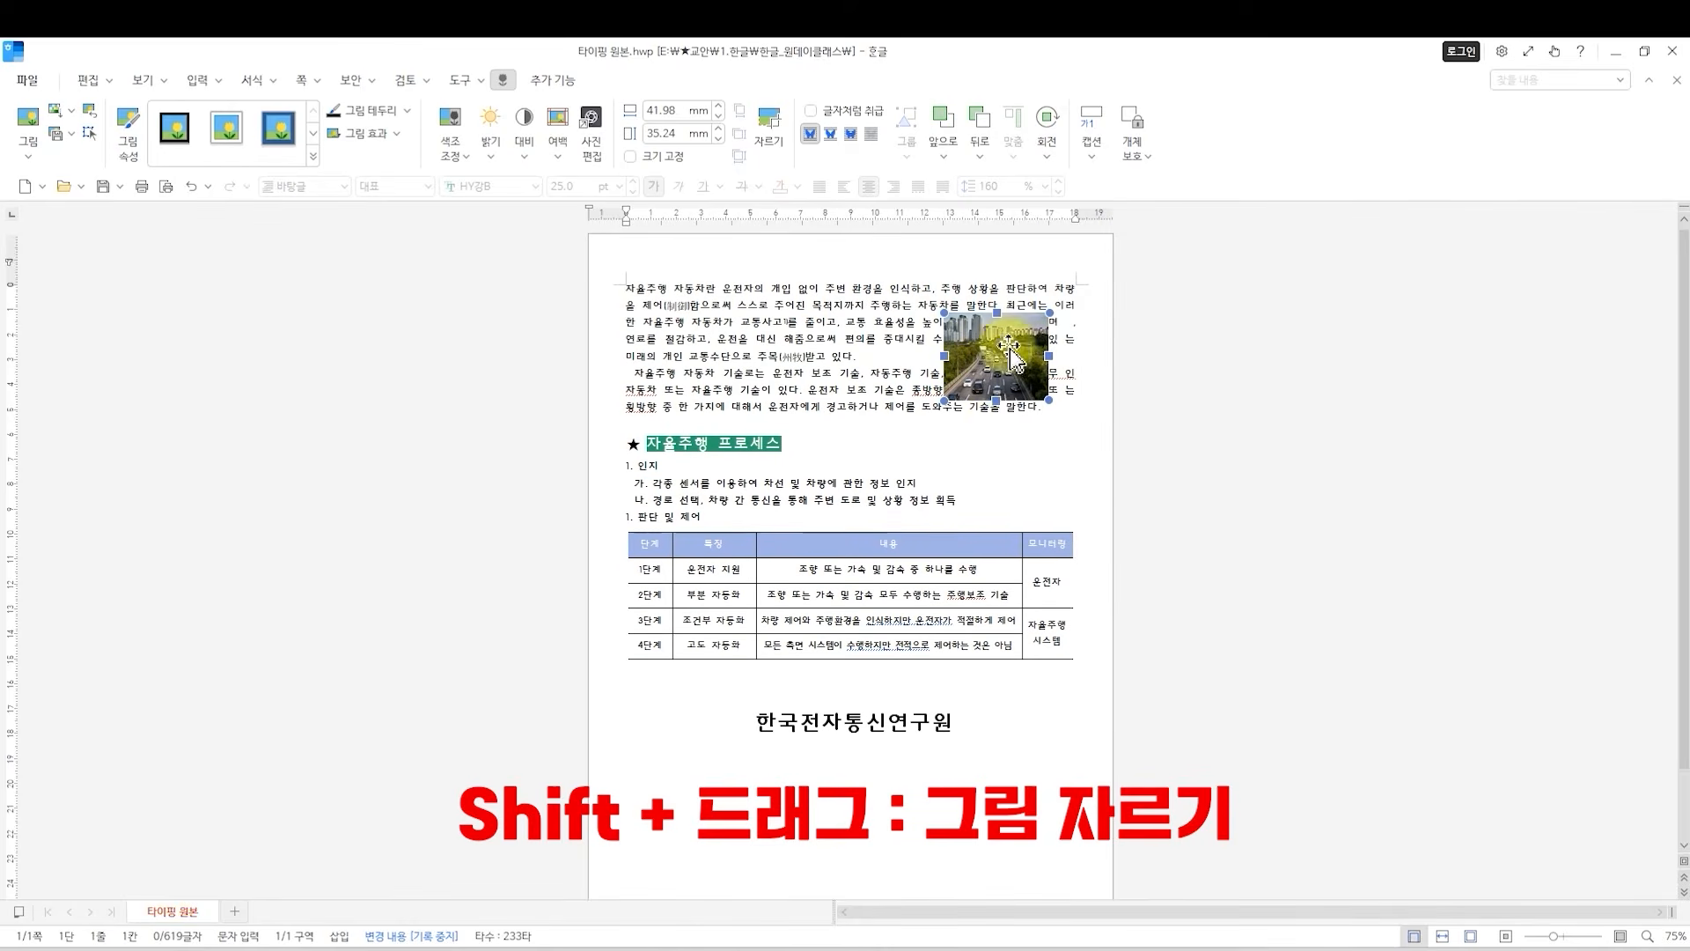
drag(996, 402, 996, 377)
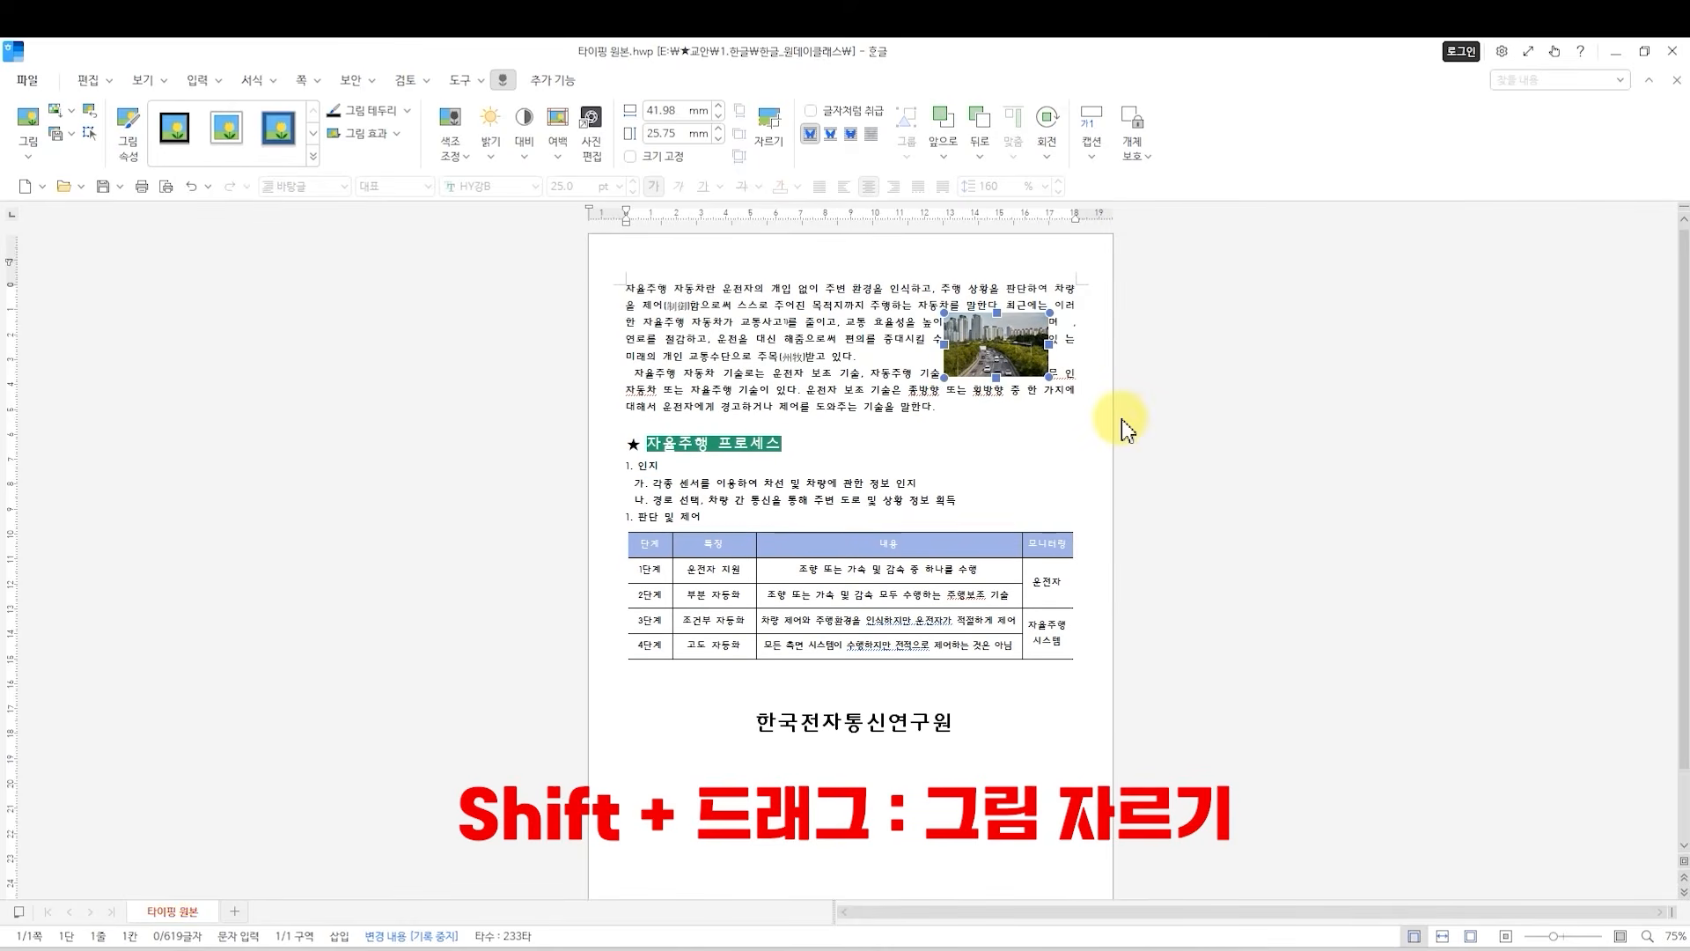
Undo all four crops of the picture and return to the body text.
key(ctrl+z)
key(ctrl+z)
key(ctrl+z)
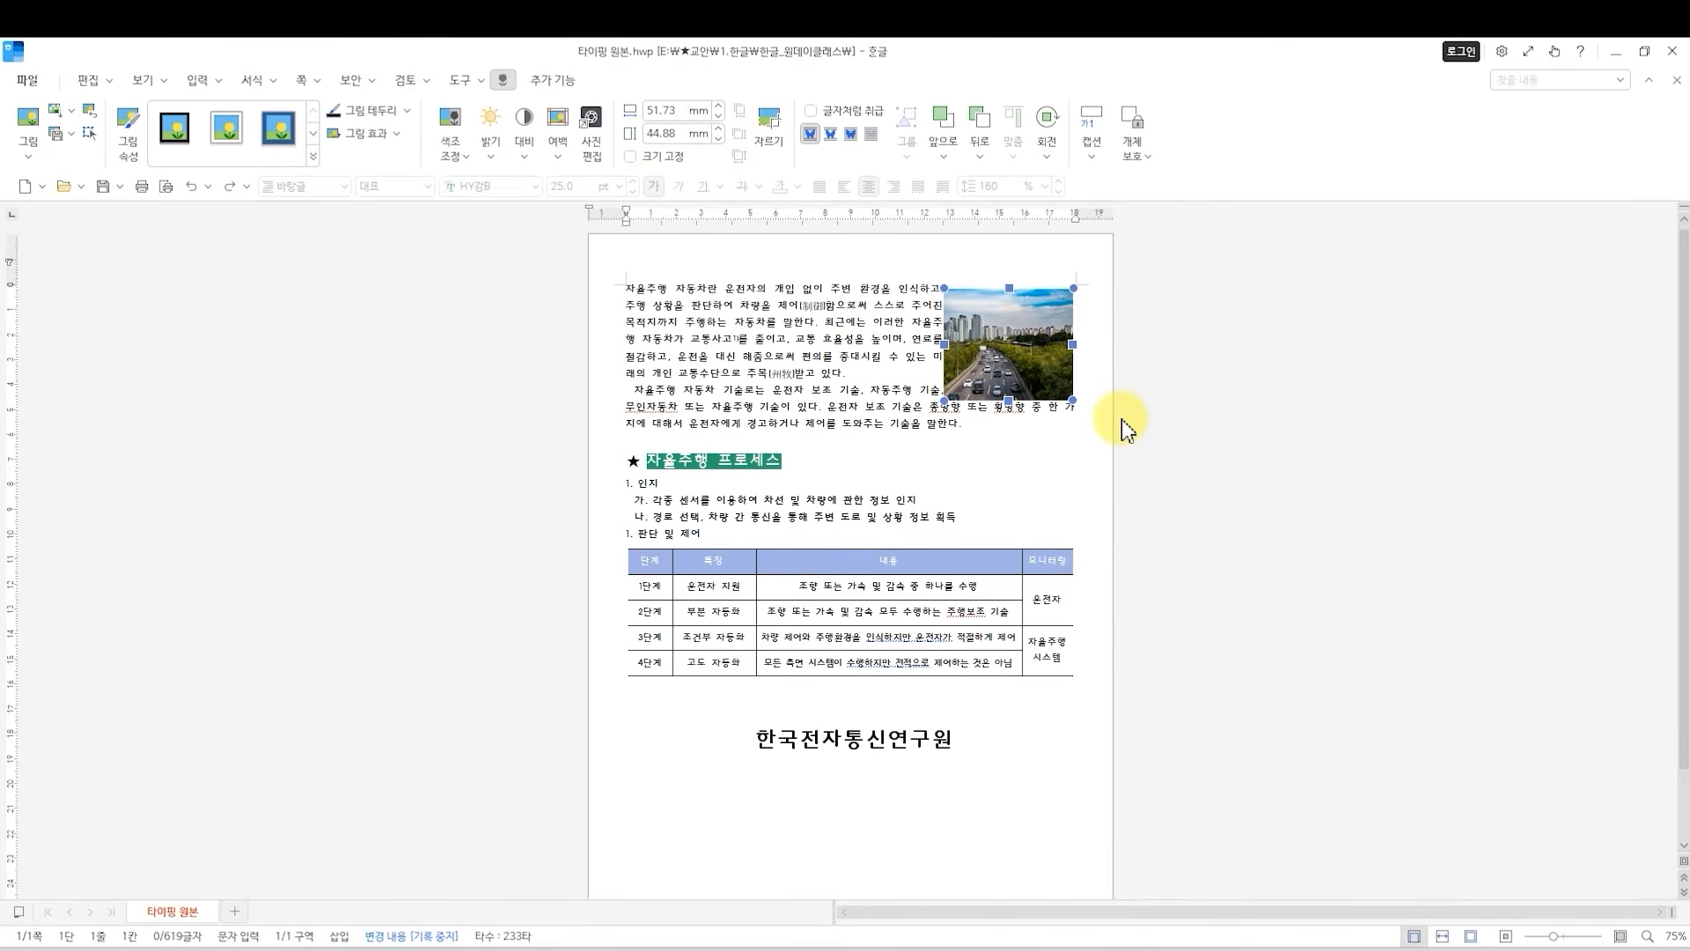
key(ctrl+z)
click(960, 419)
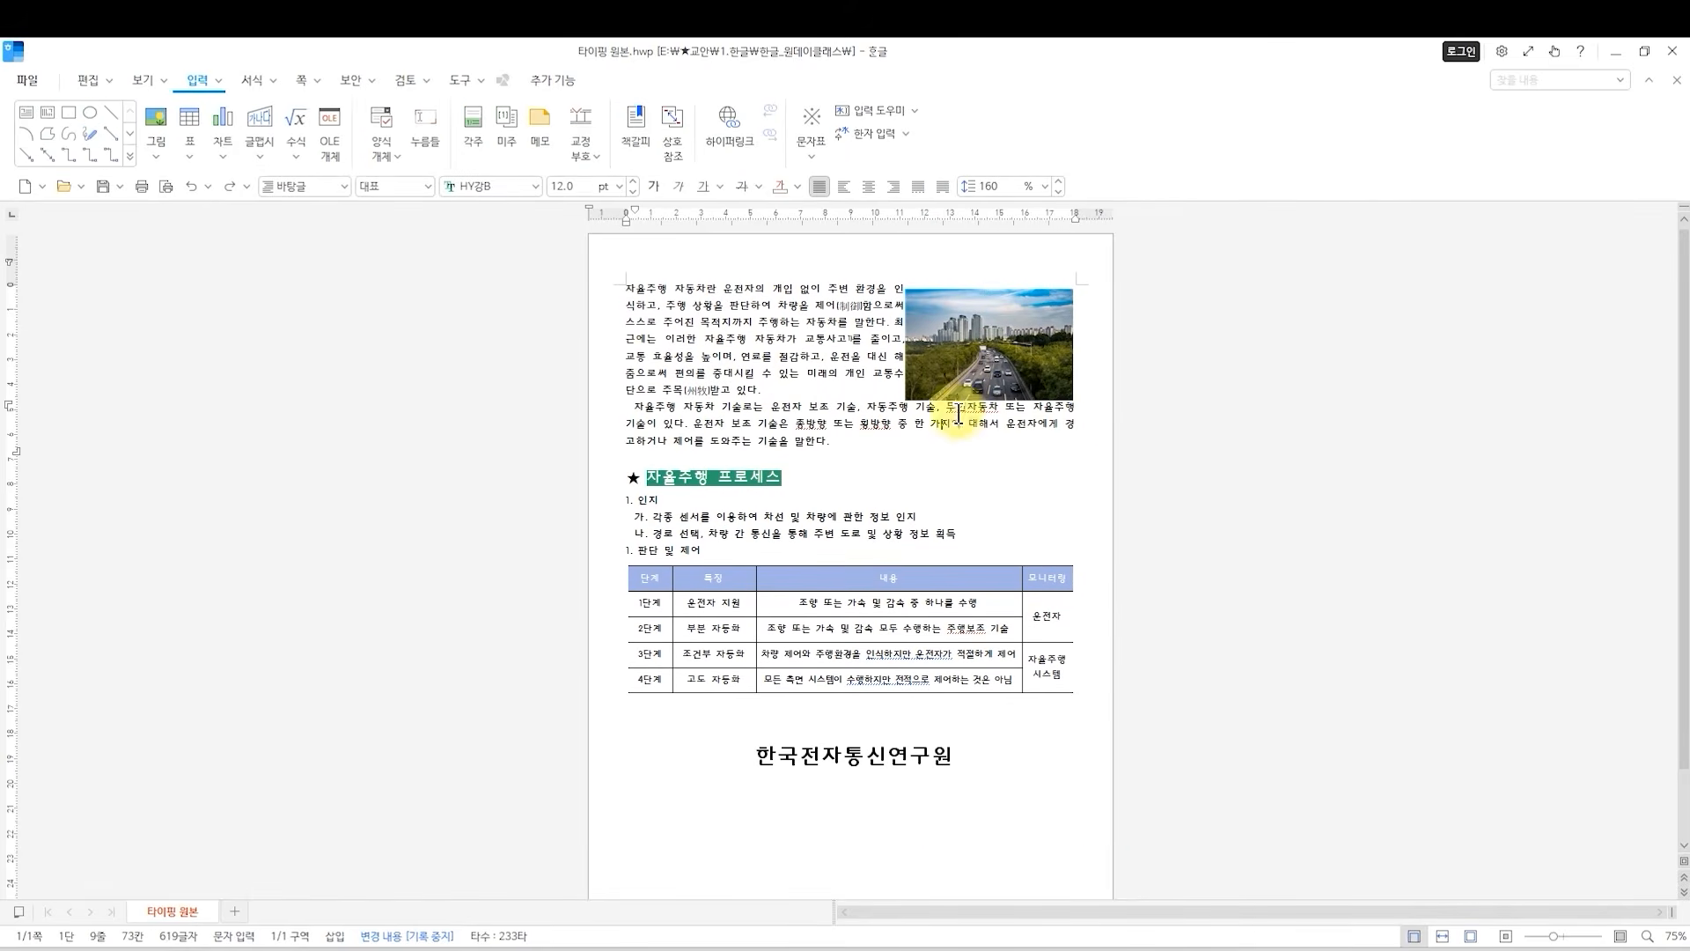
click(951, 316)
click(860, 309)
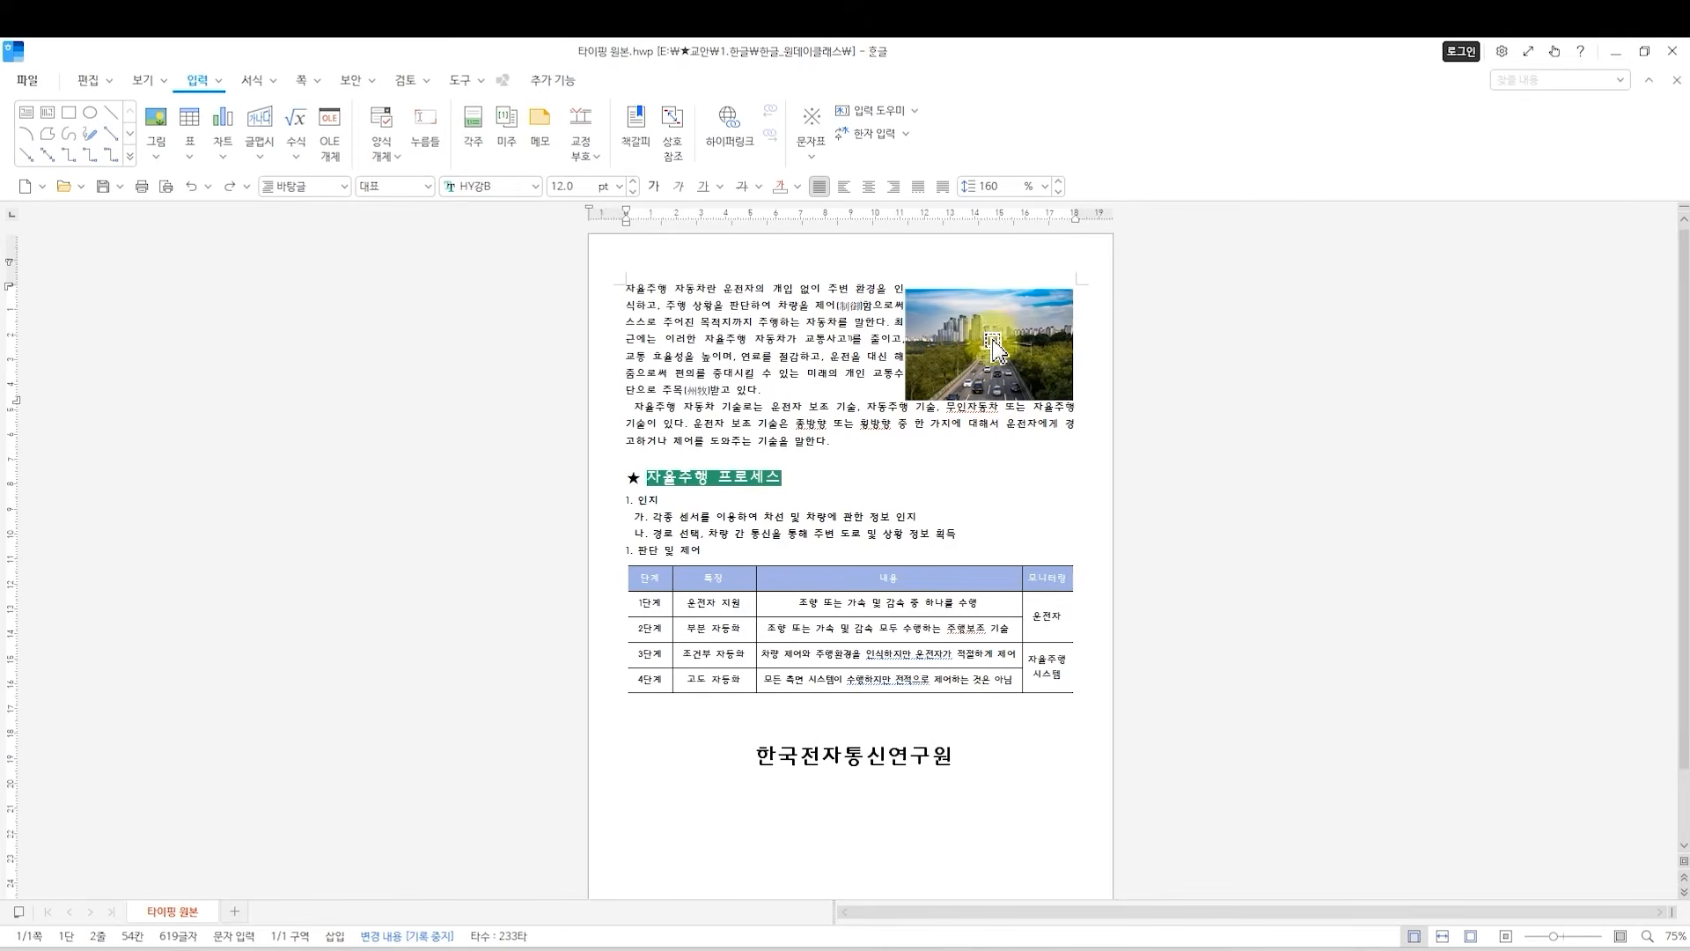
Set the picture's outer margins to 3 mm on the left and bottom and 0 mm on the right and top.
click(961, 354)
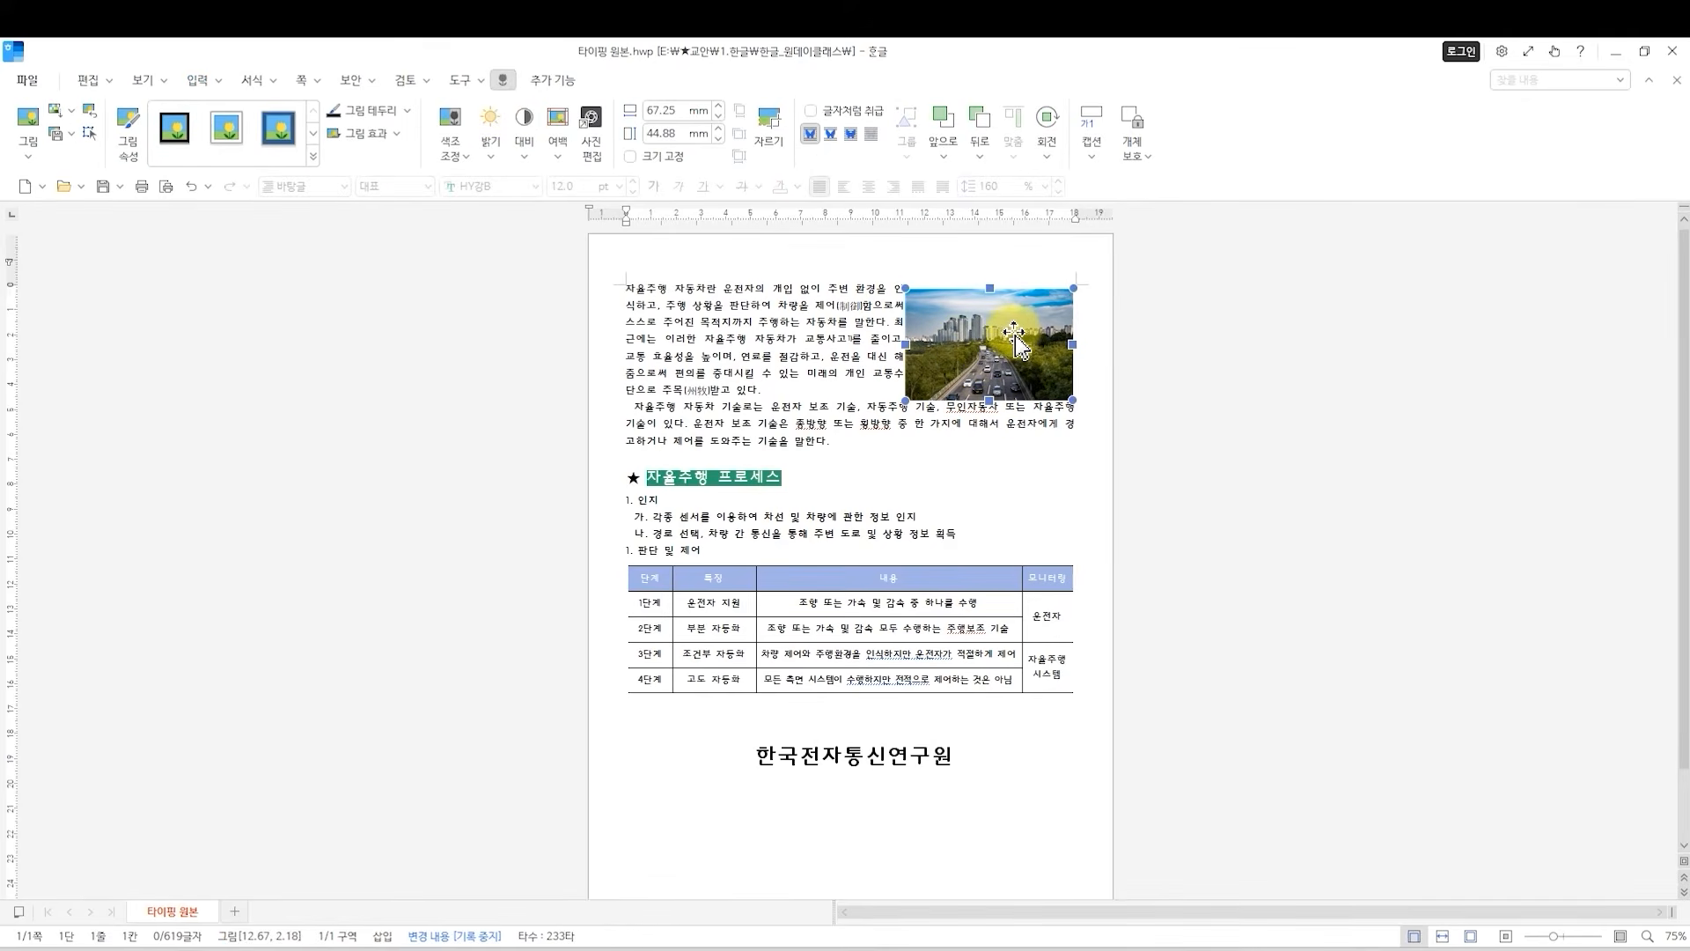
right_click(1016, 336)
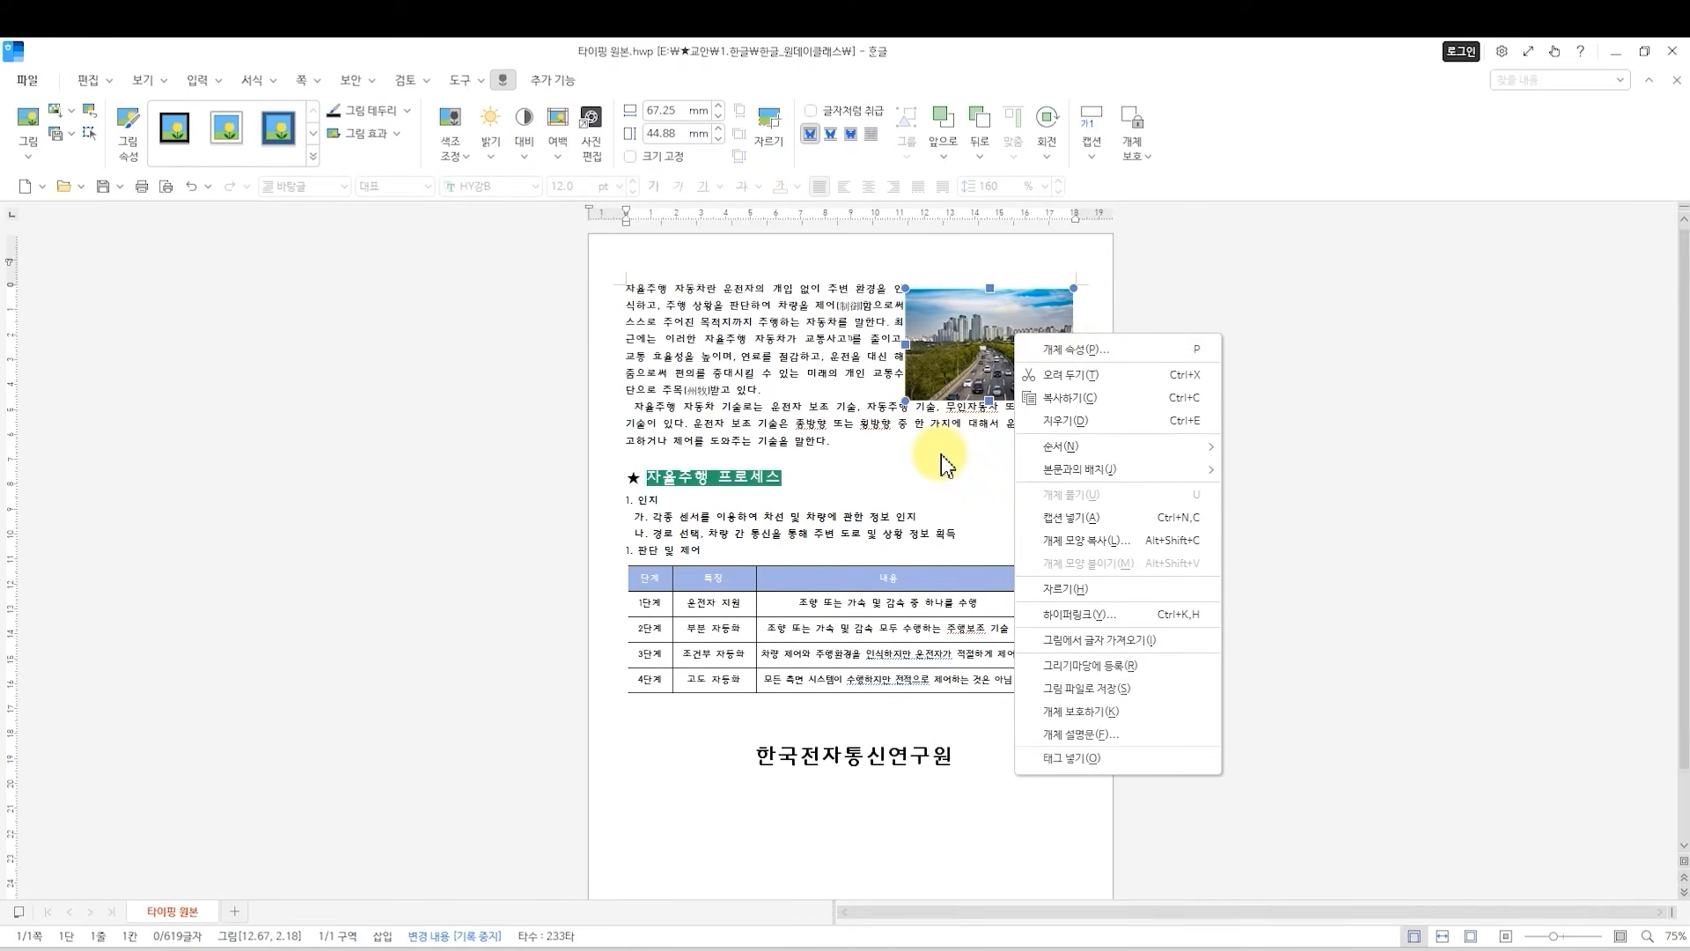
click(993, 352)
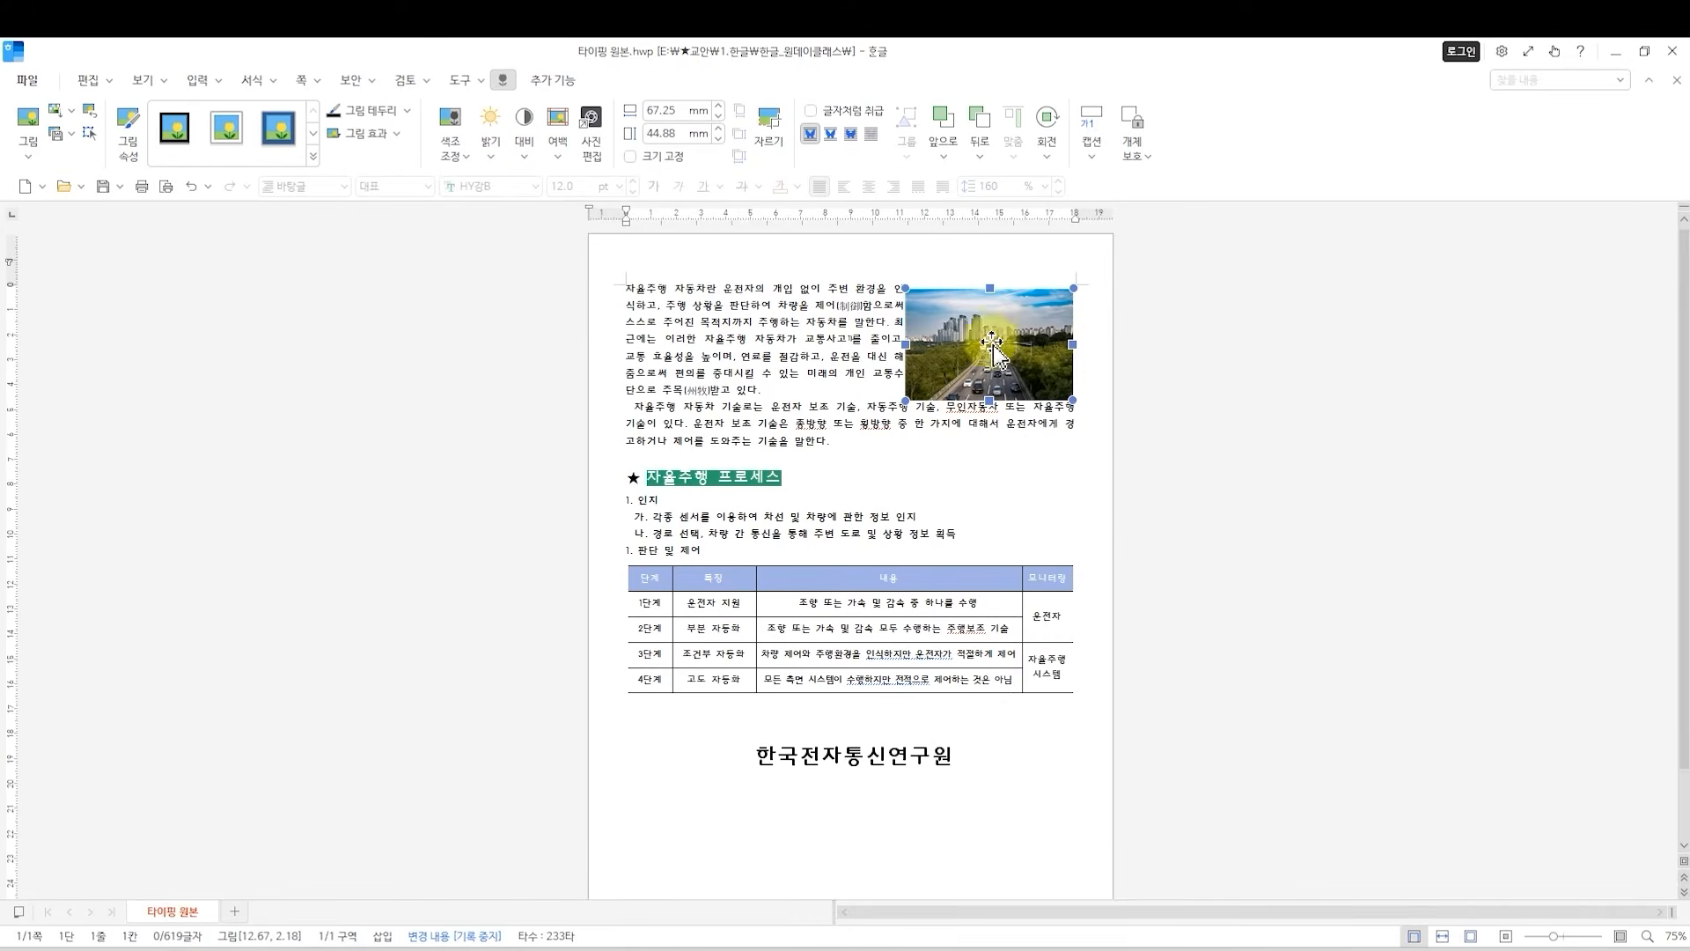
double_click(975, 335)
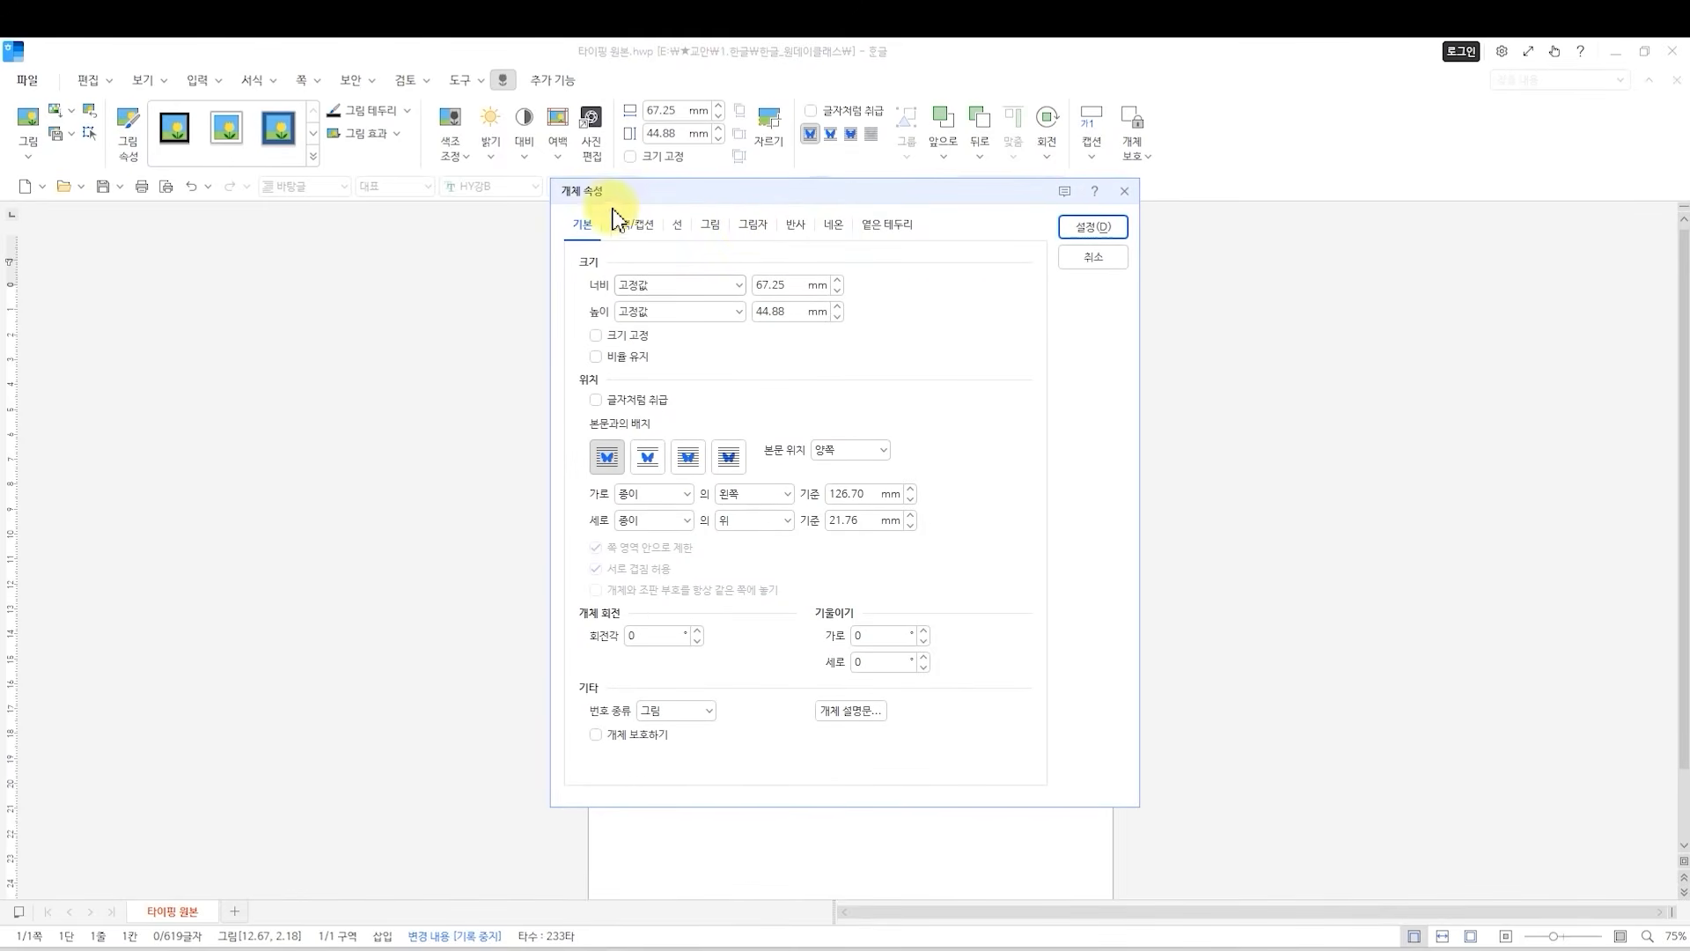
drag(645, 198, 353, 279)
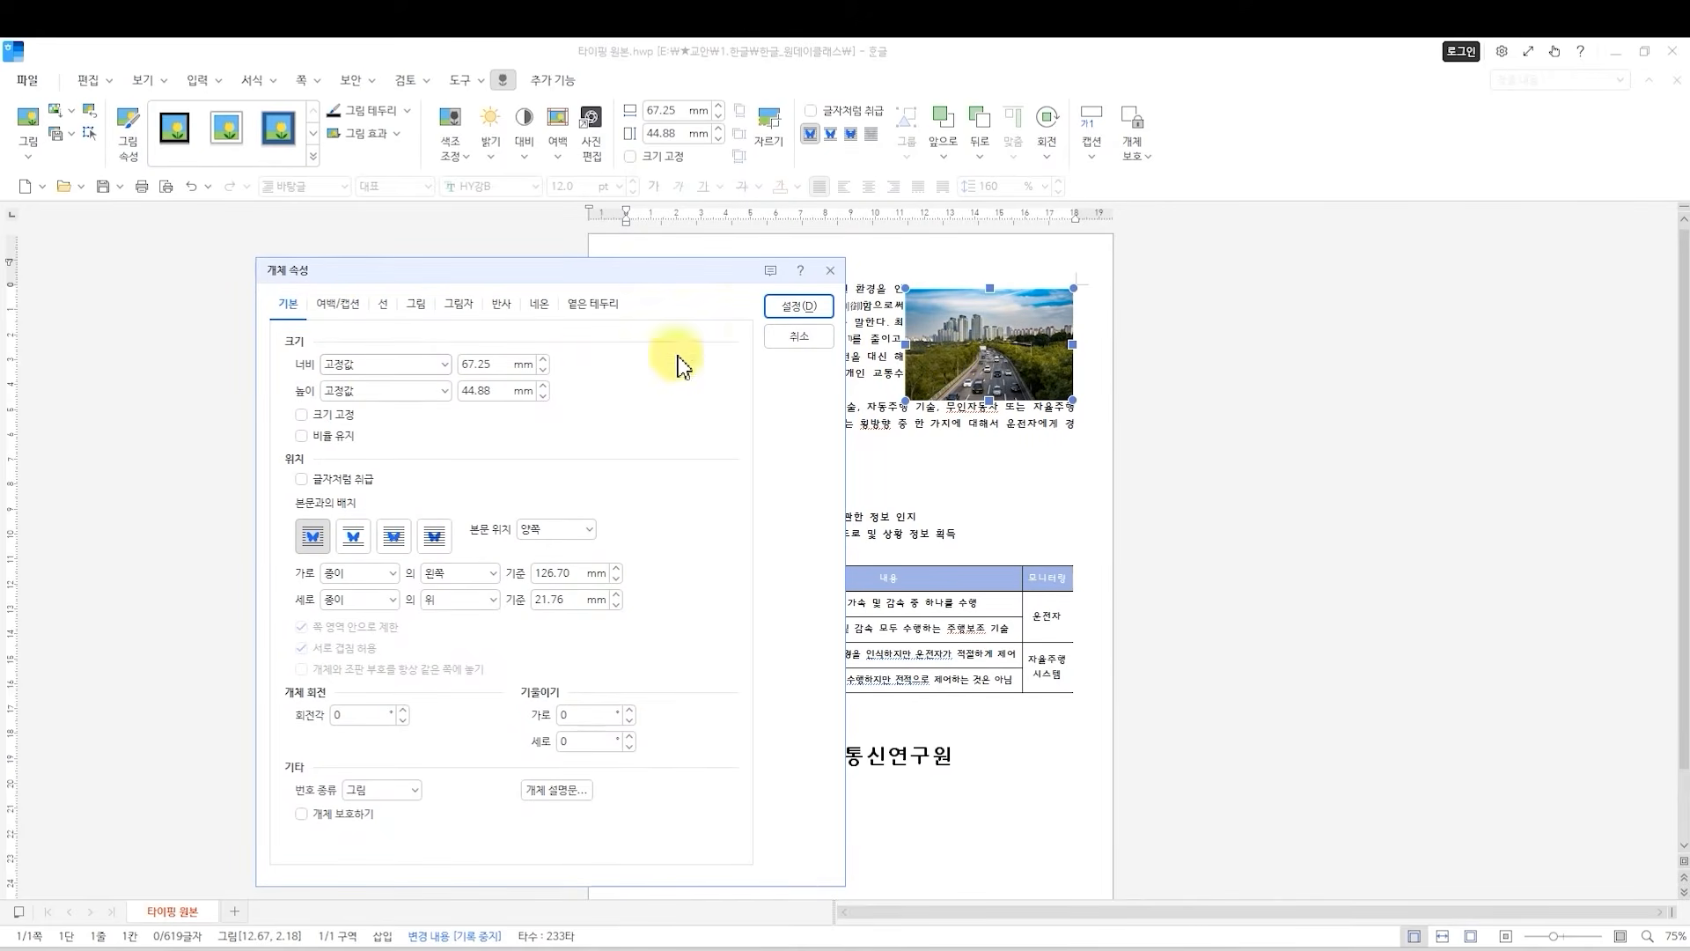
click(337, 309)
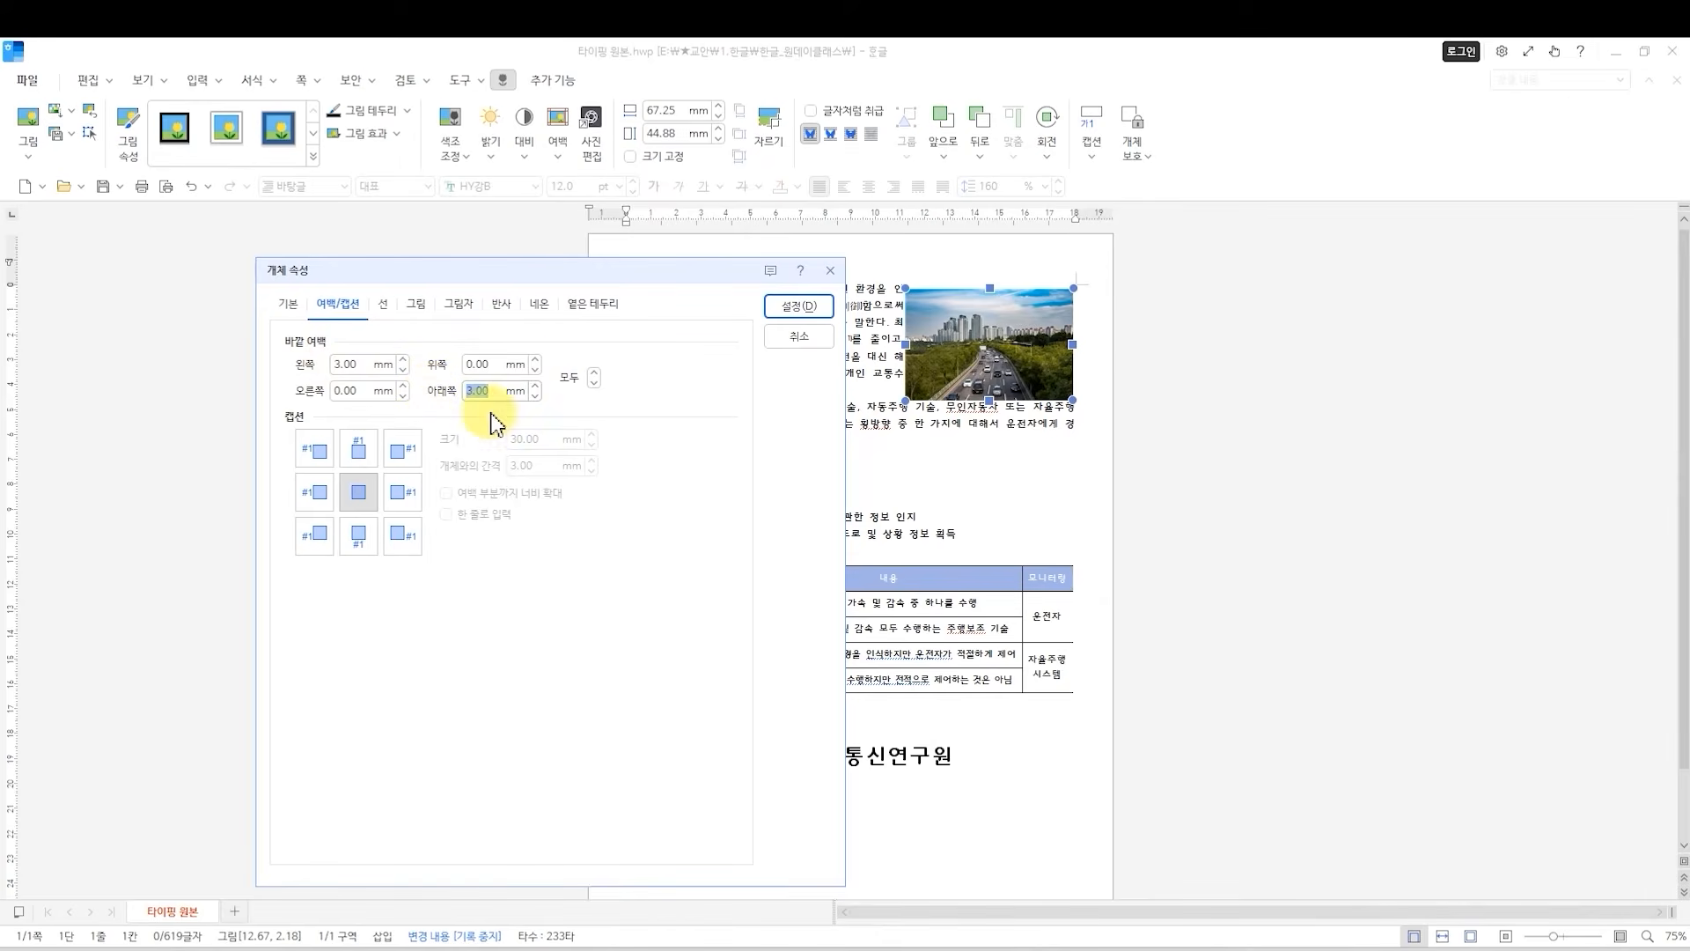
click(794, 313)
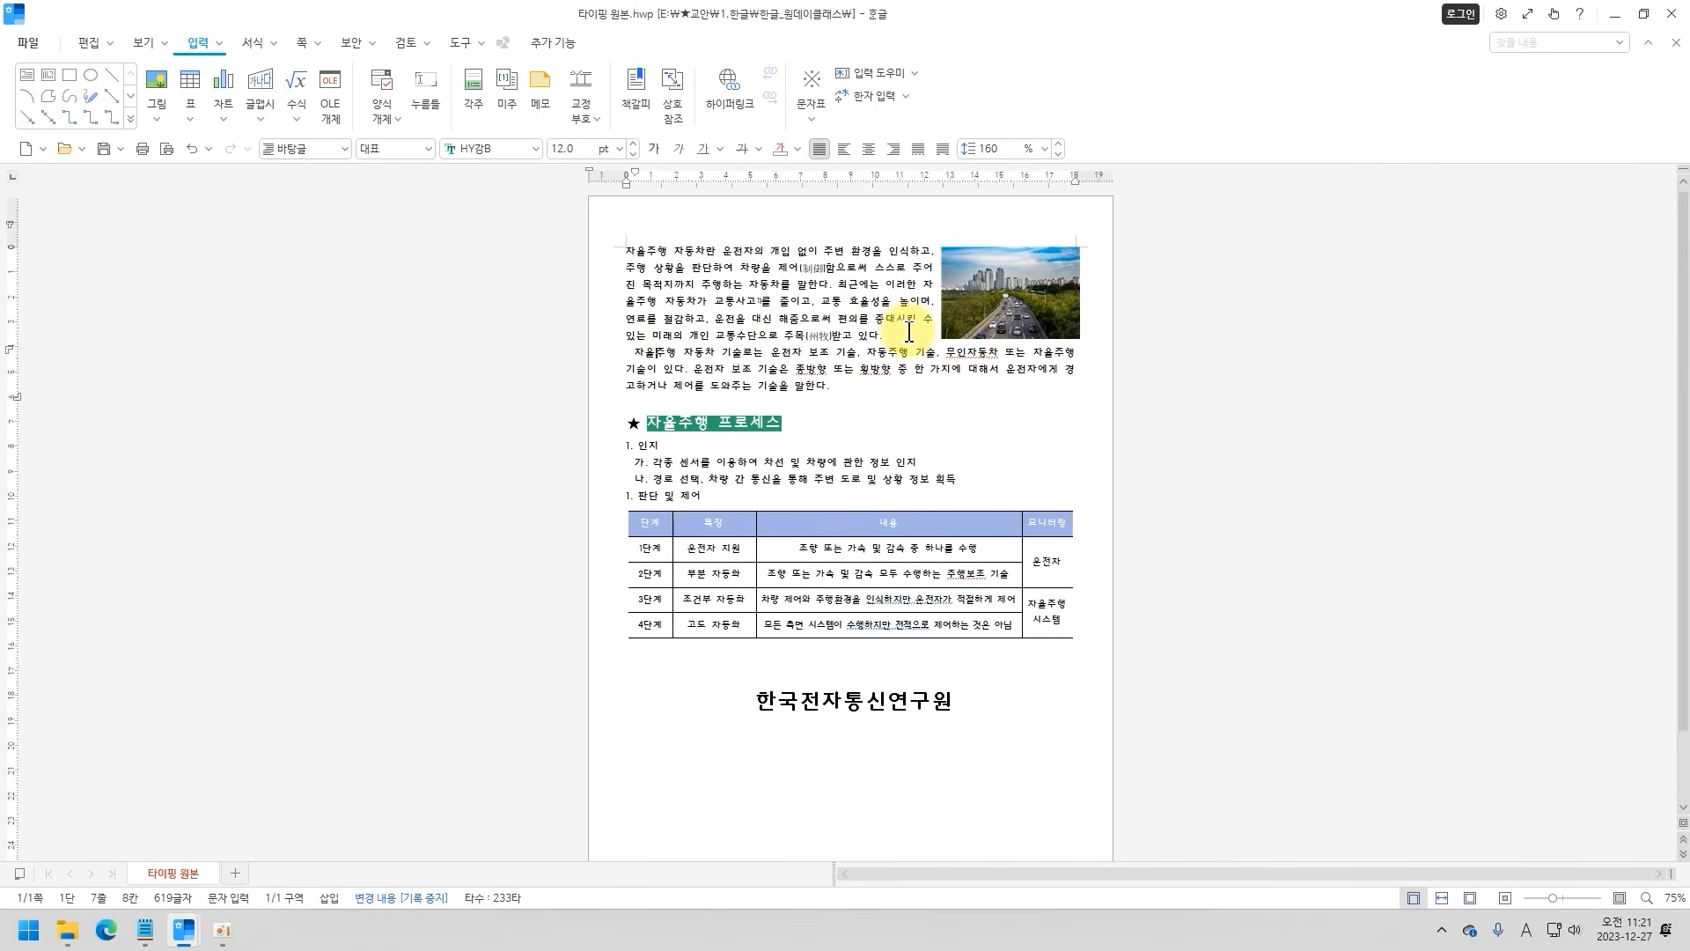
Review the picture's size, position and text placement options in its object properties, and close them.
click(960, 369)
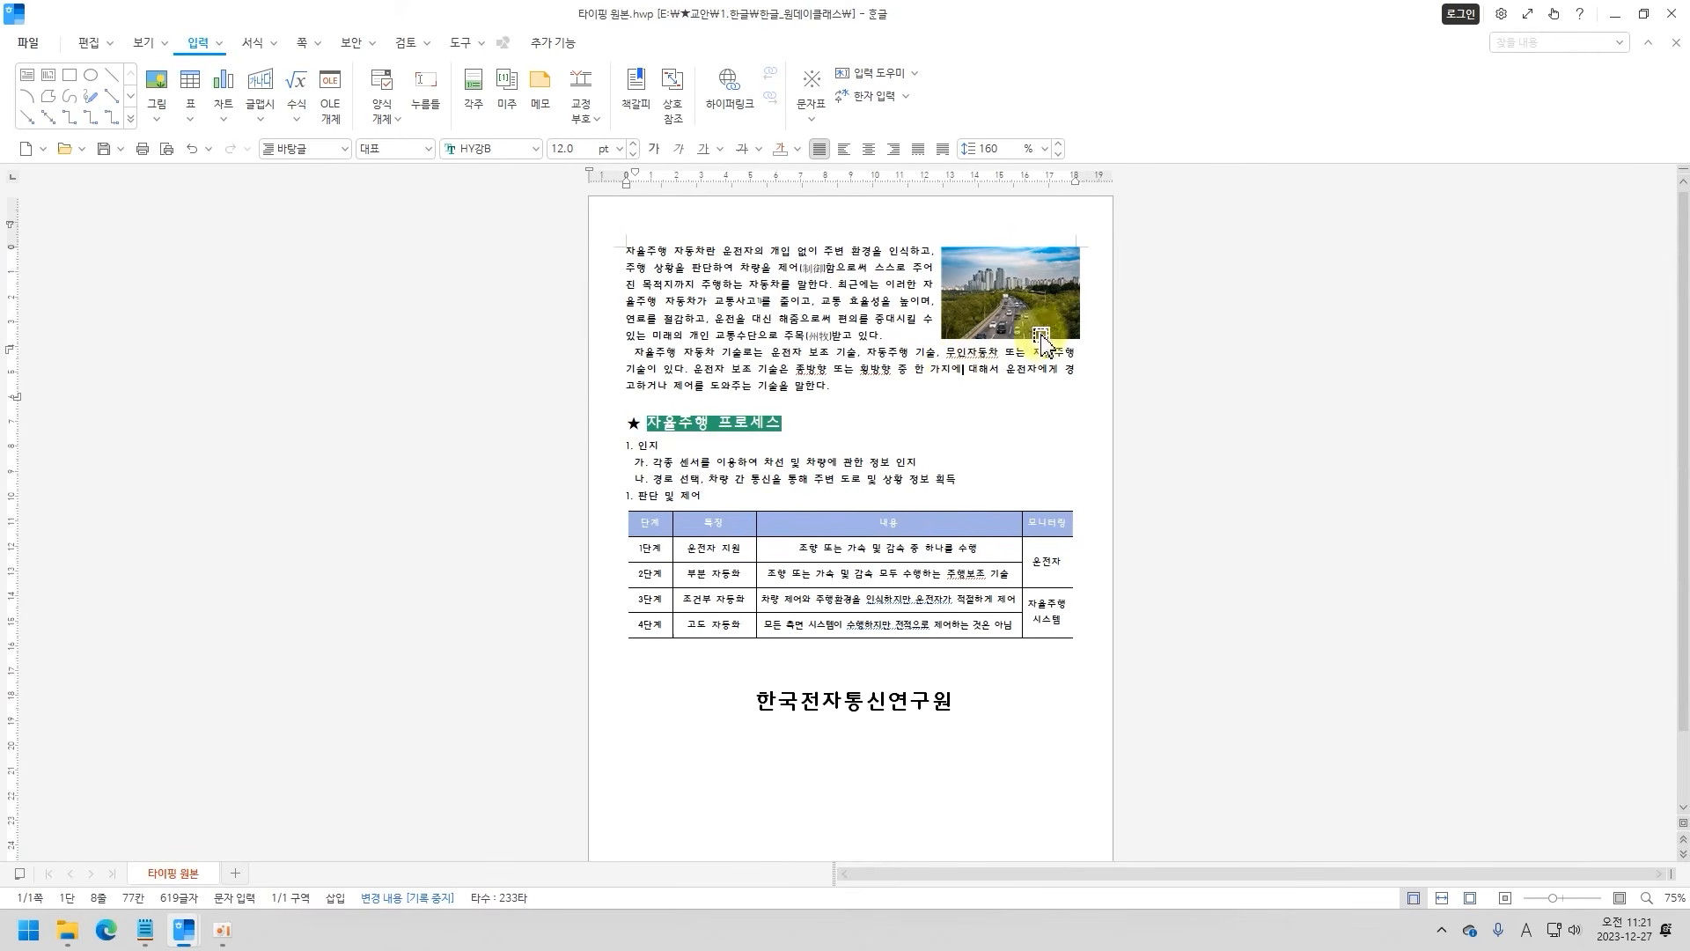
click(992, 306)
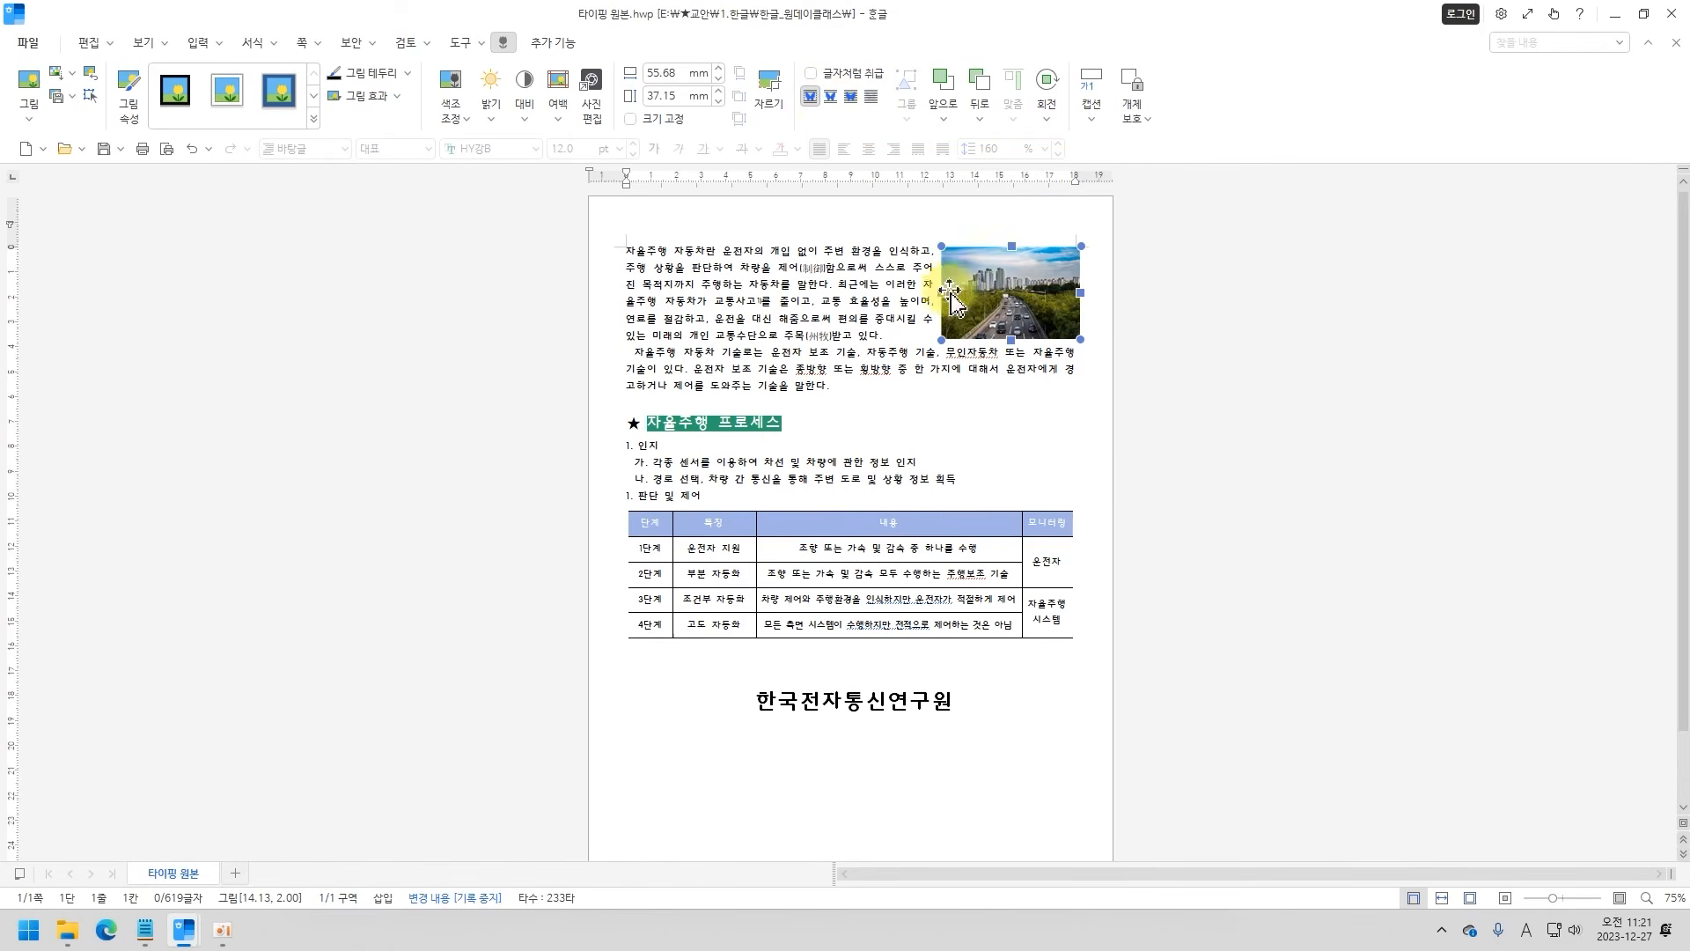
double_click(998, 308)
drag(875, 158, 640, 77)
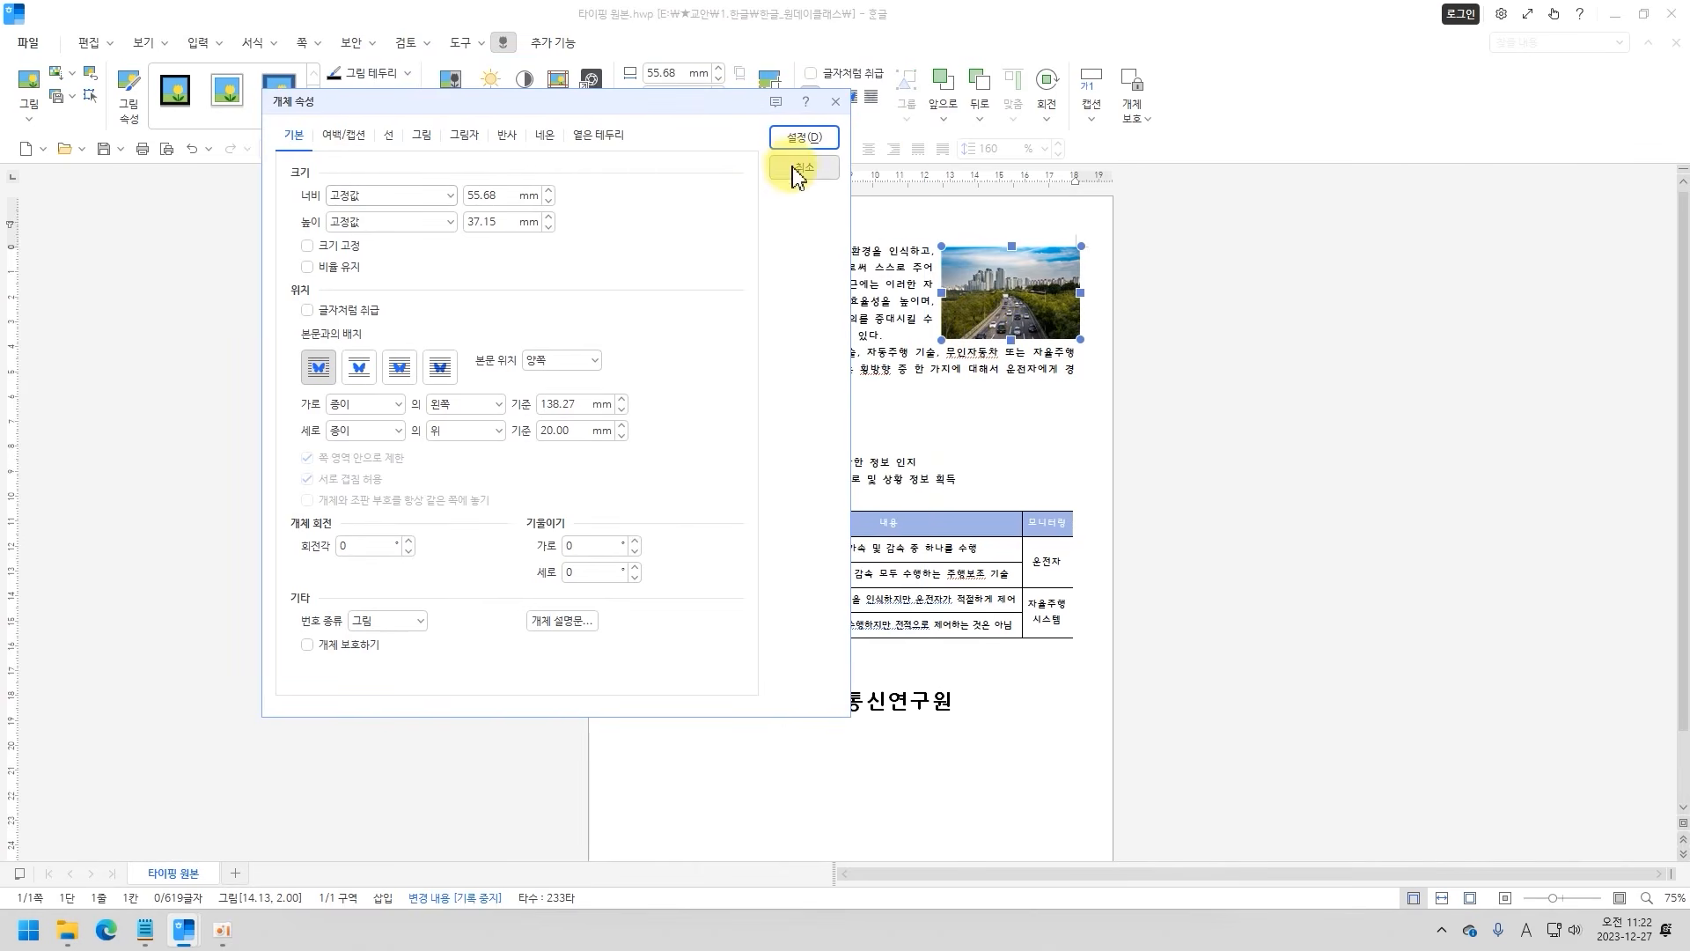
click(796, 170)
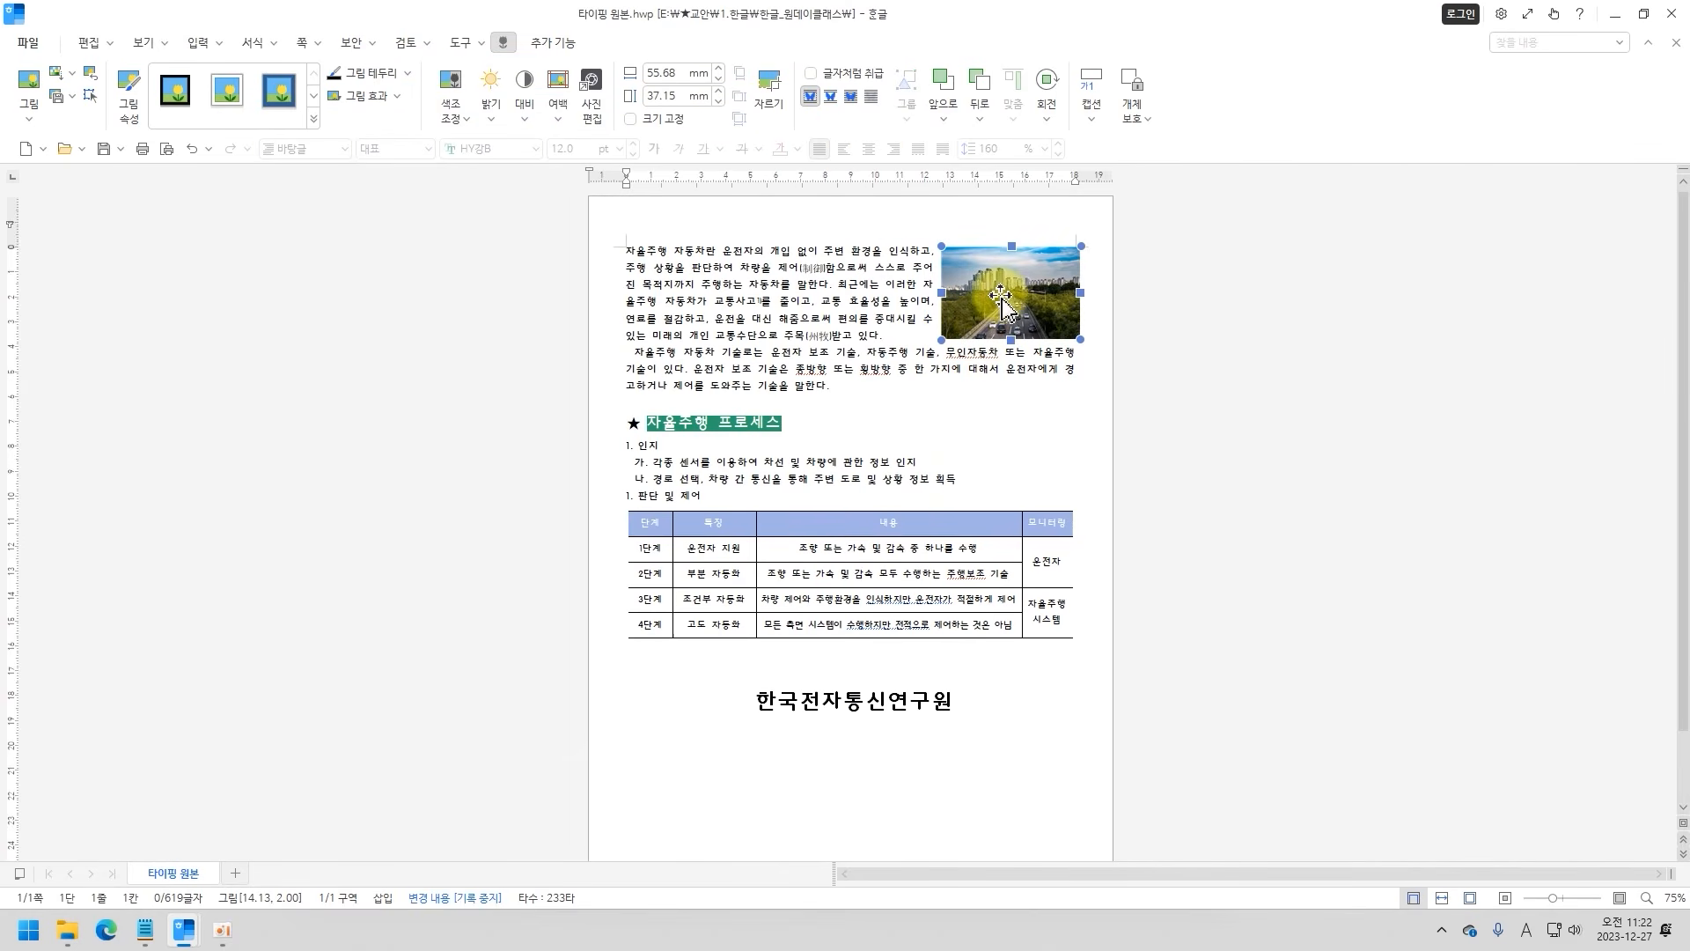
Move the picture in line with the right page margin and set its text placement to 자리 차지.
mouse_move(1006, 299)
mouse_down()
mouse_move(804, 318)
mouse_move(916, 295)
mouse_move(956, 341)
mouse_move(987, 323)
mouse_move(964, 295)
mouse_move(985, 310)
mouse_up()
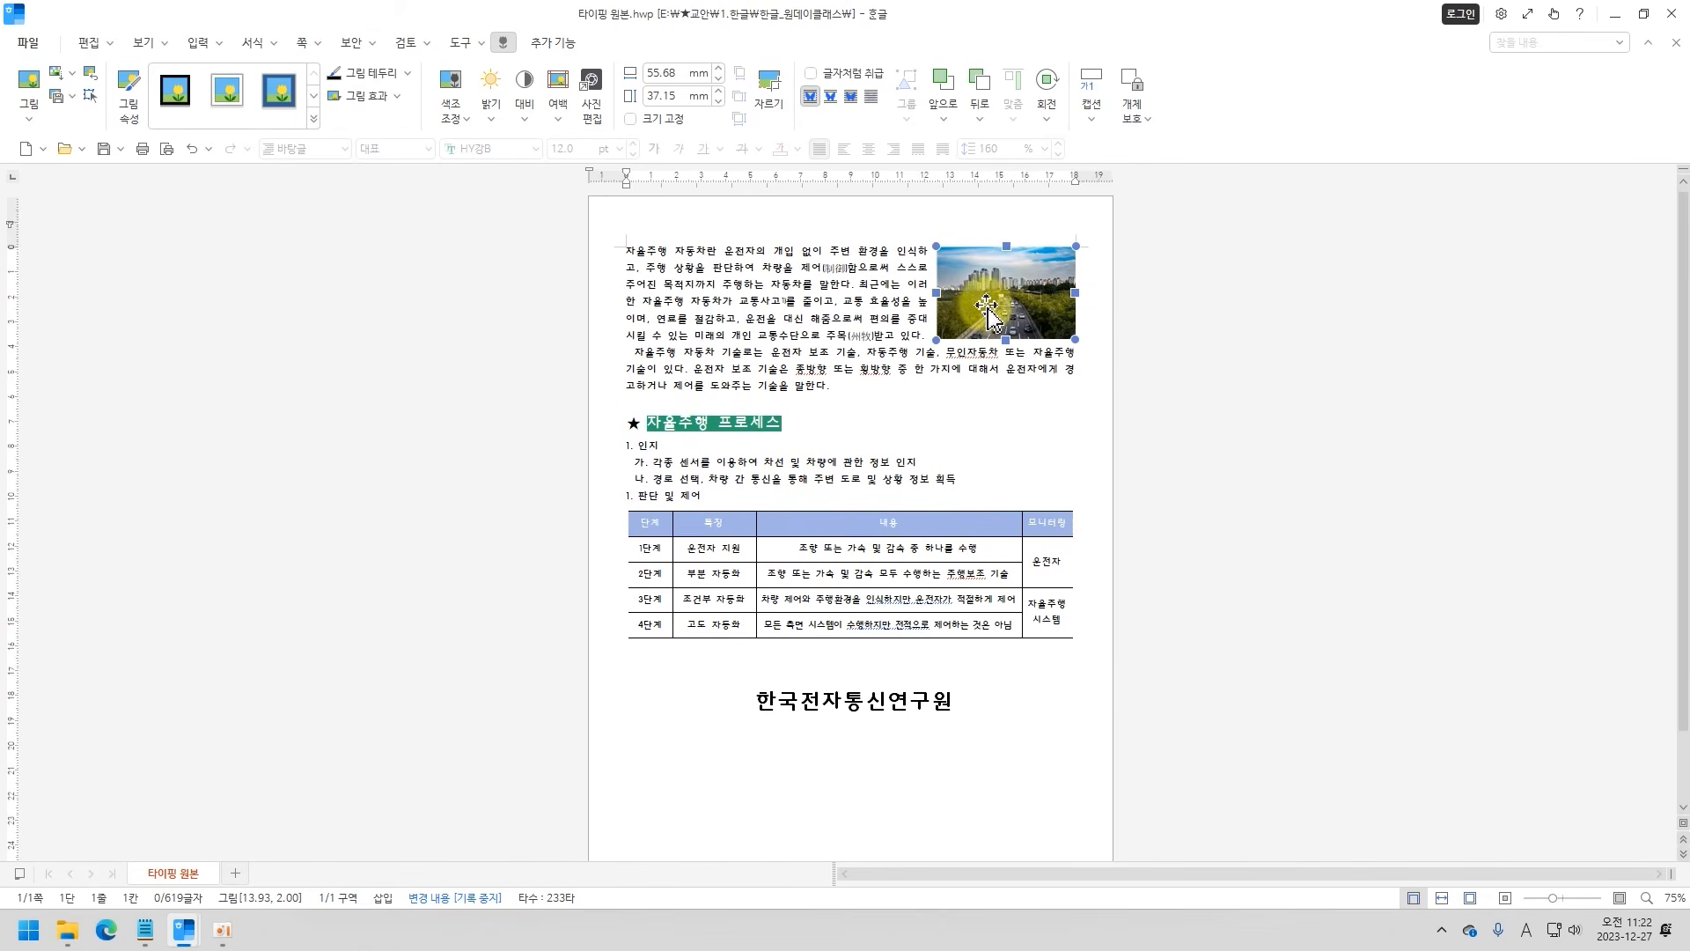
double_click(984, 309)
drag(889, 143, 563, 175)
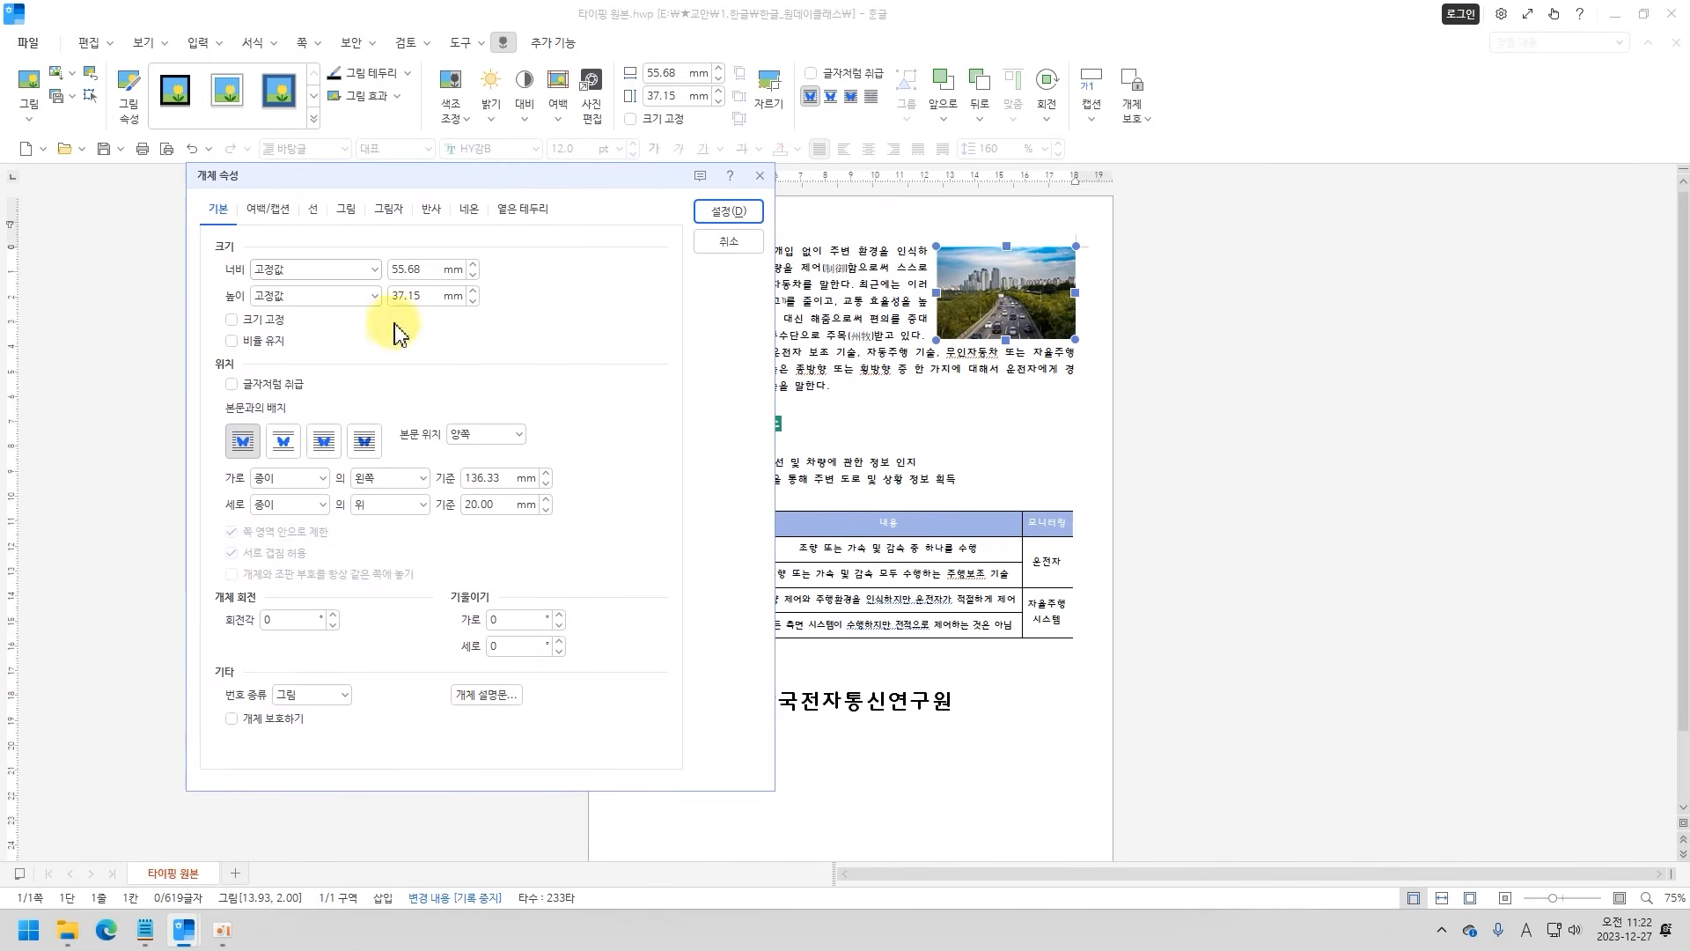
click(282, 441)
click(729, 211)
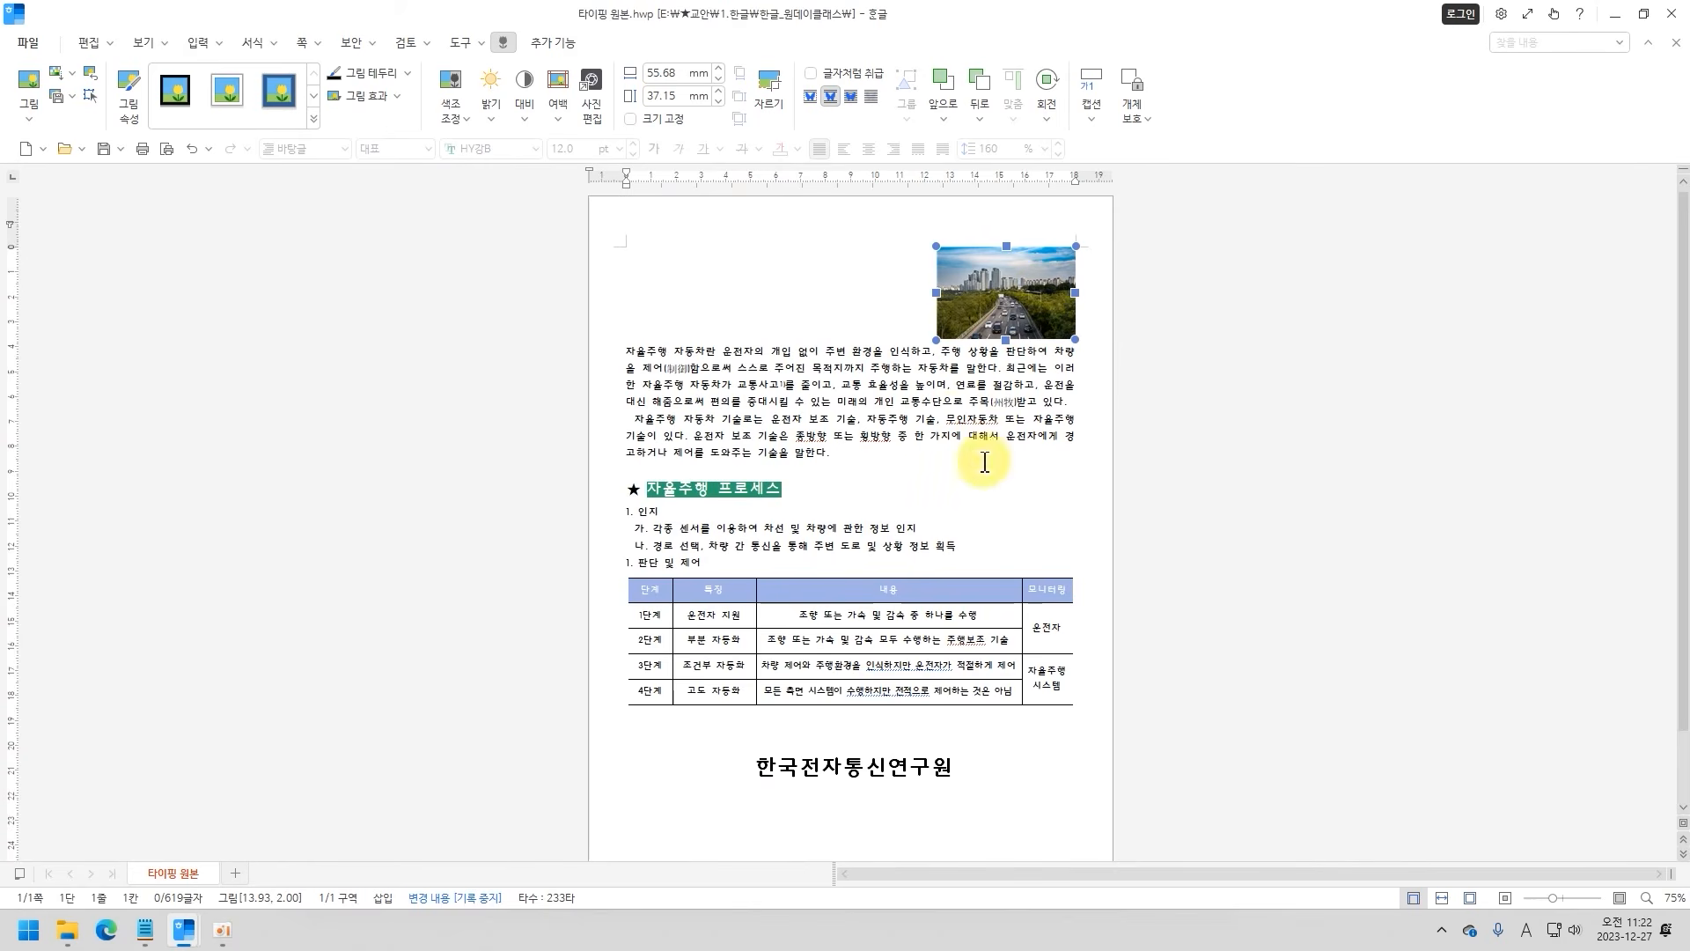
Set the picture's text placement to in front of the text (글 앞으로) and move it over the first paragraph.
mouse_move(983, 317)
mouse_down()
mouse_move(853, 302)
mouse_move(885, 394)
mouse_move(770, 319)
mouse_move(713, 339)
mouse_move(857, 430)
mouse_move(990, 312)
mouse_move(984, 378)
mouse_move(994, 304)
mouse_up()
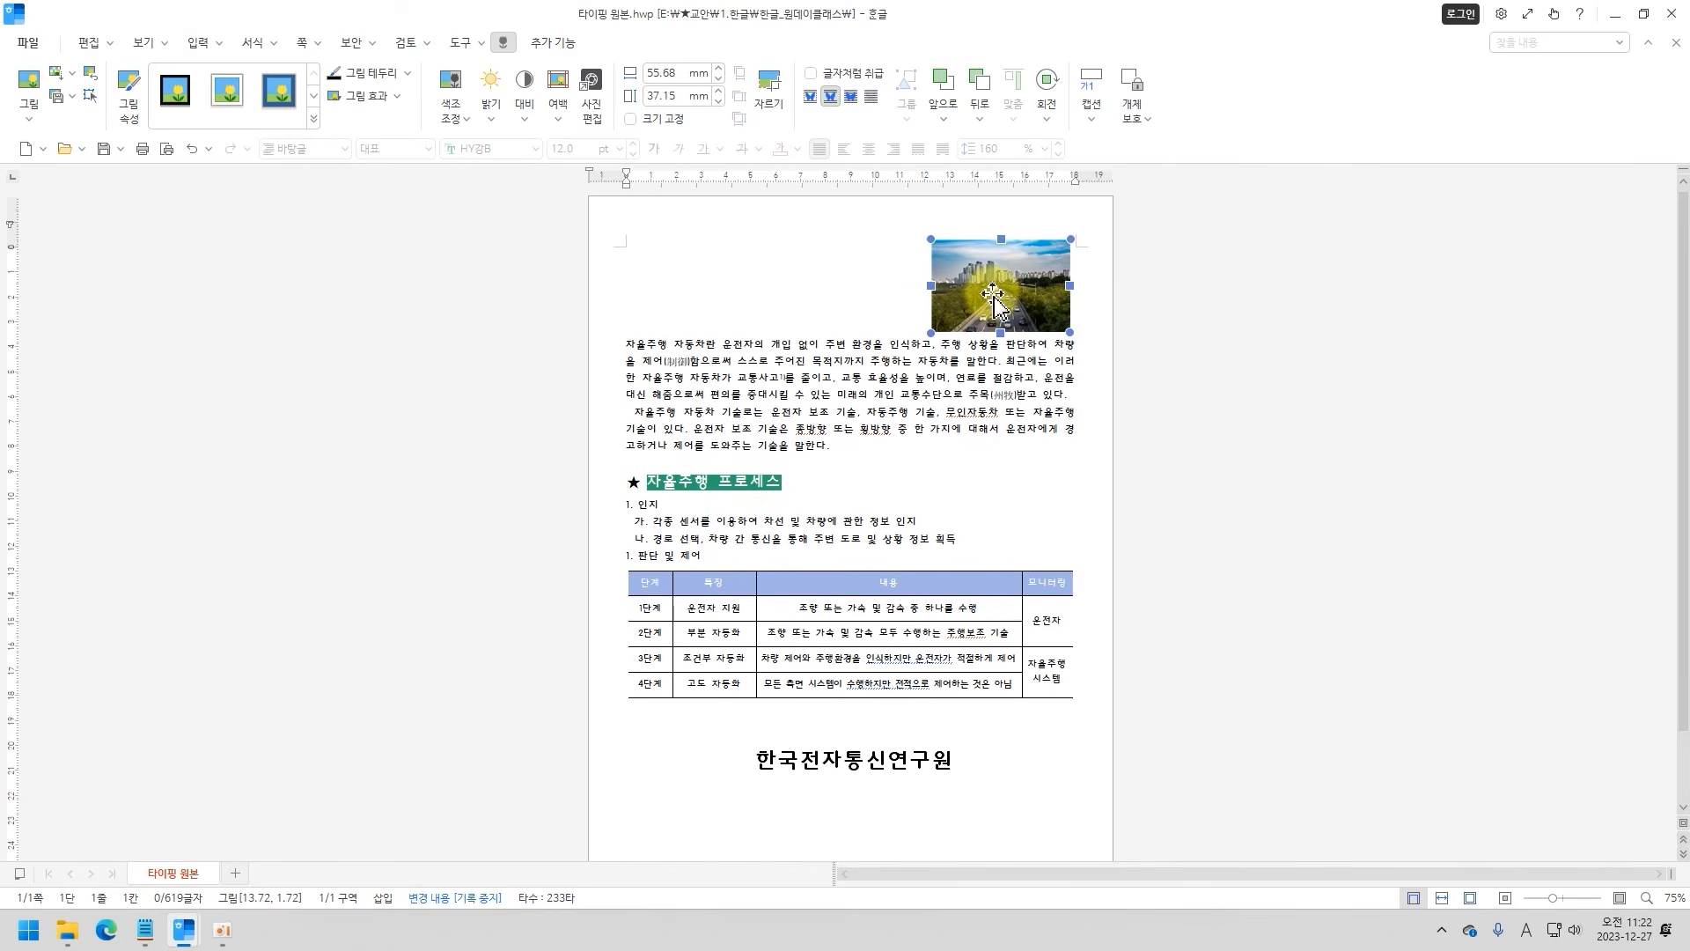
double_click(993, 304)
drag(766, 159, 492, 167)
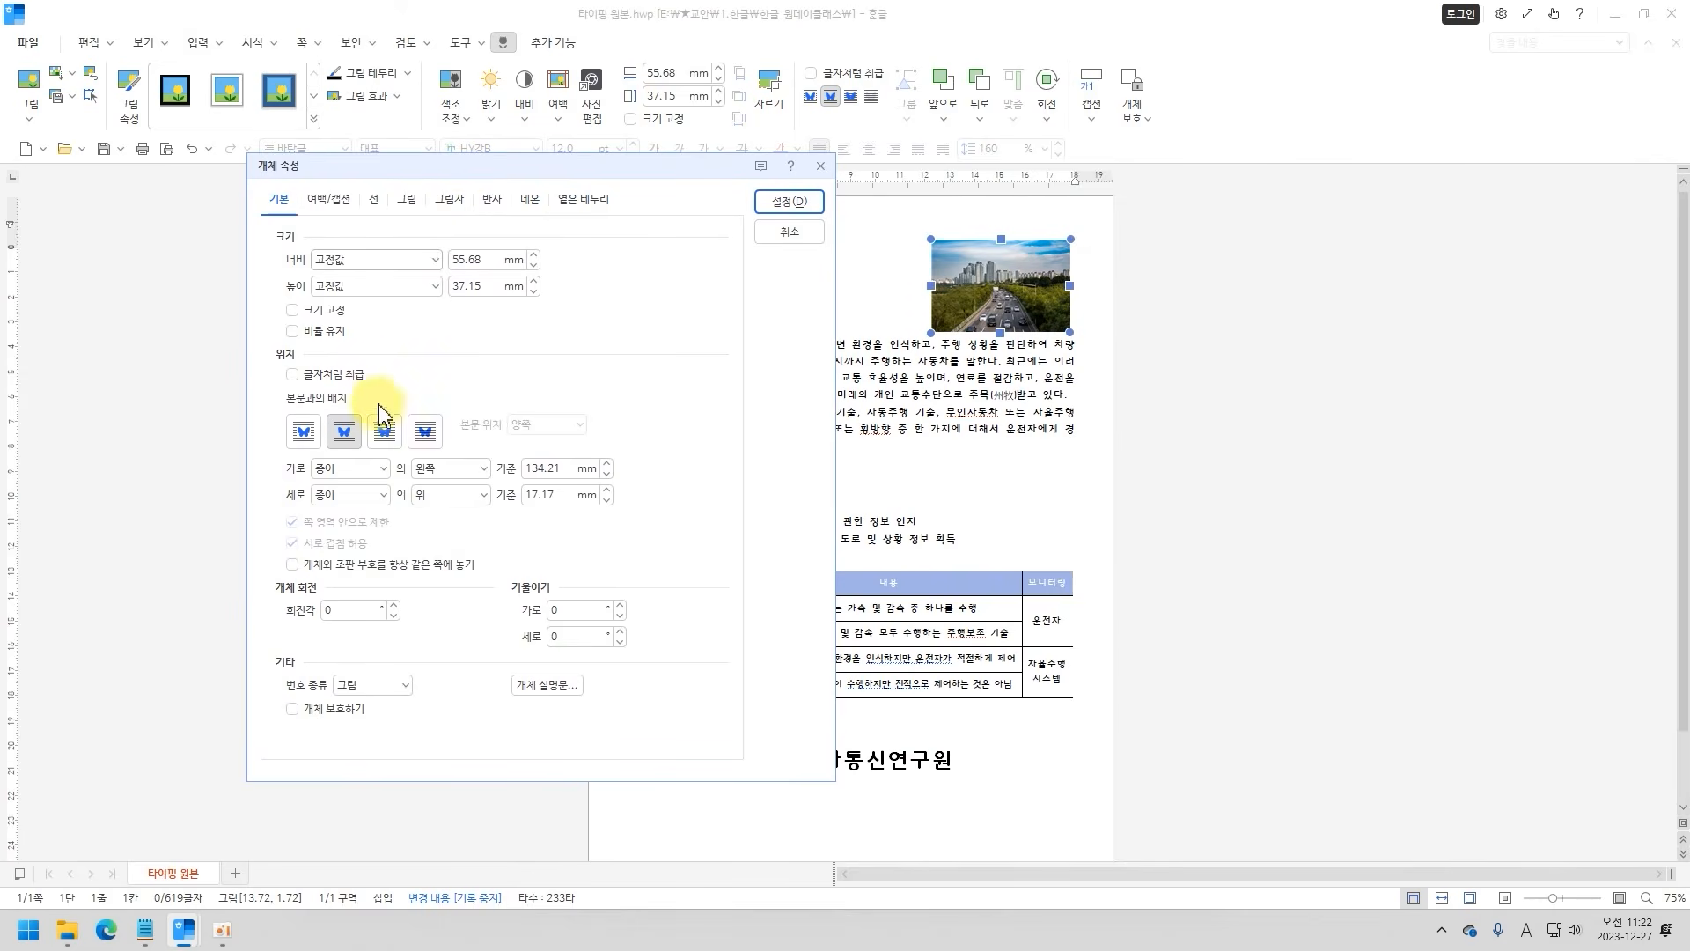
click(386, 445)
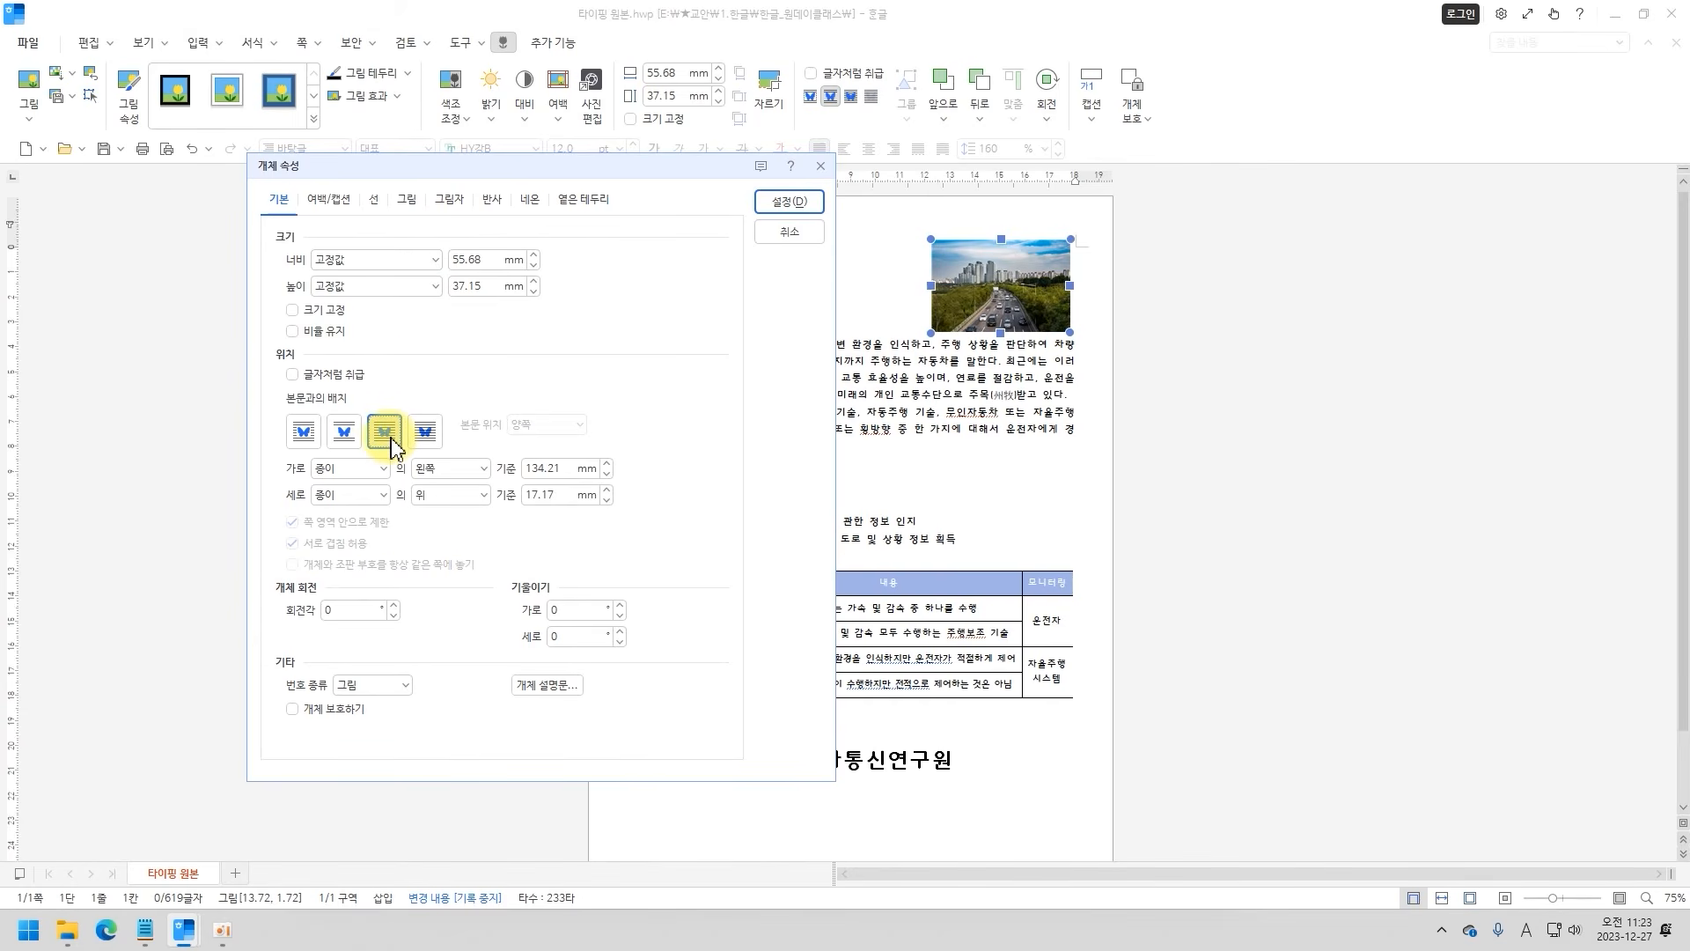
click(778, 208)
mouse_move(999, 301)
mouse_down()
mouse_move(959, 320)
mouse_move(1001, 309)
mouse_up()
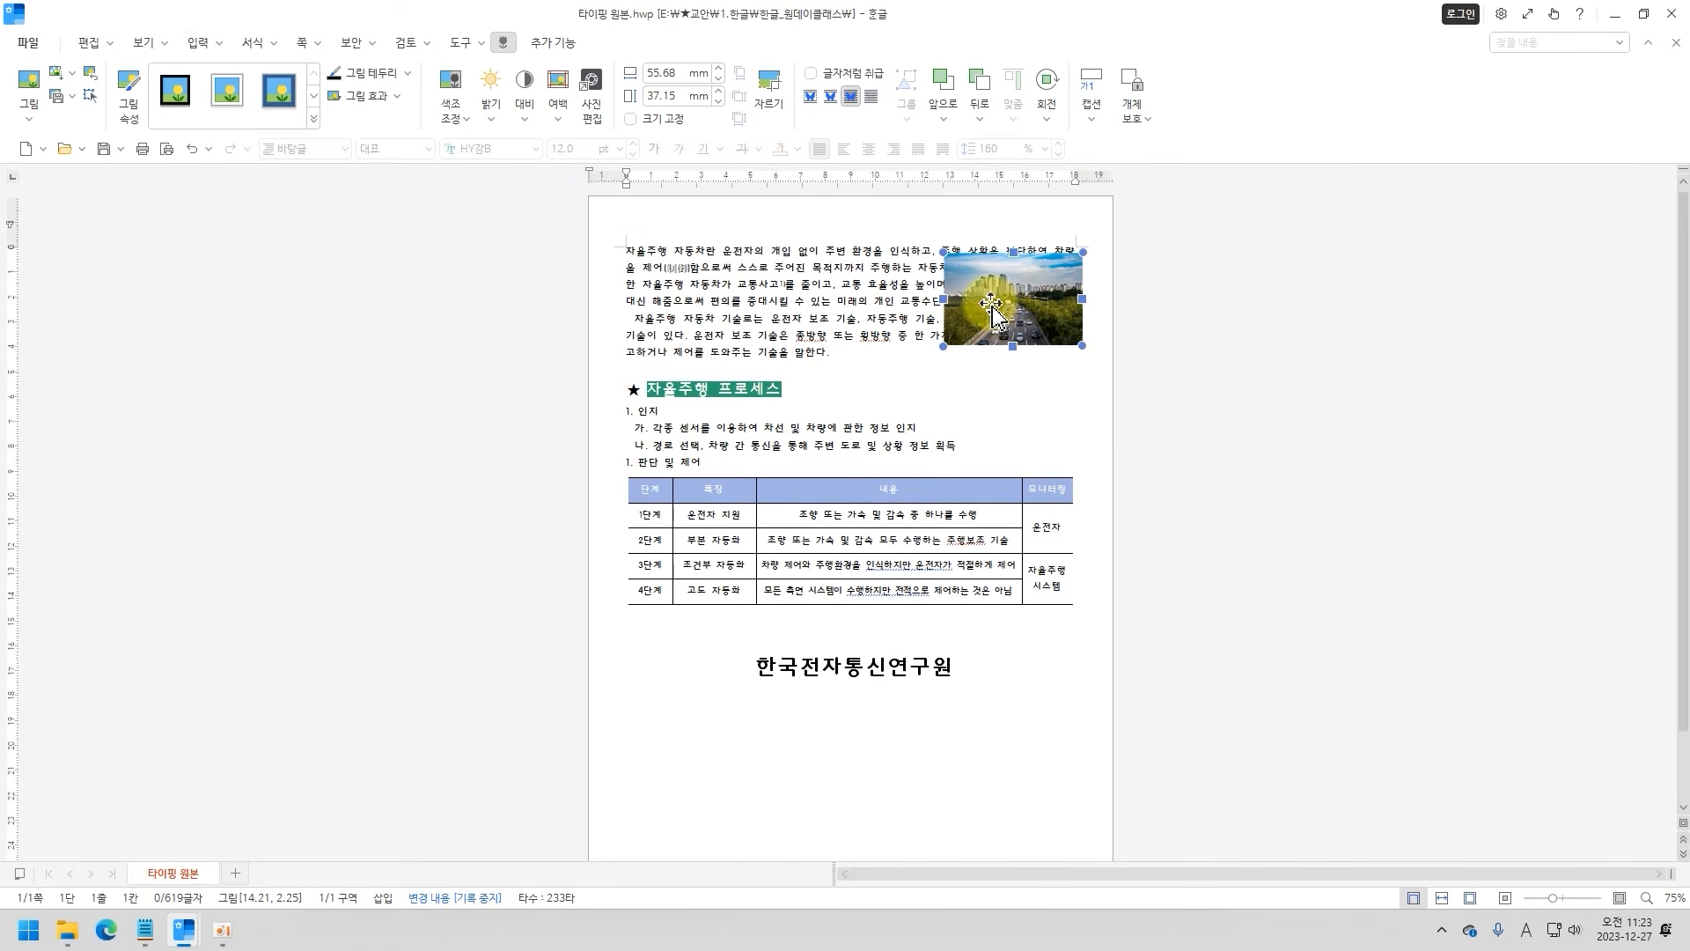
Set the picture's text placement to behind the text (글 뒤로) and move it slightly within the first paragraph.
double_click(992, 309)
drag(702, 167, 445, 169)
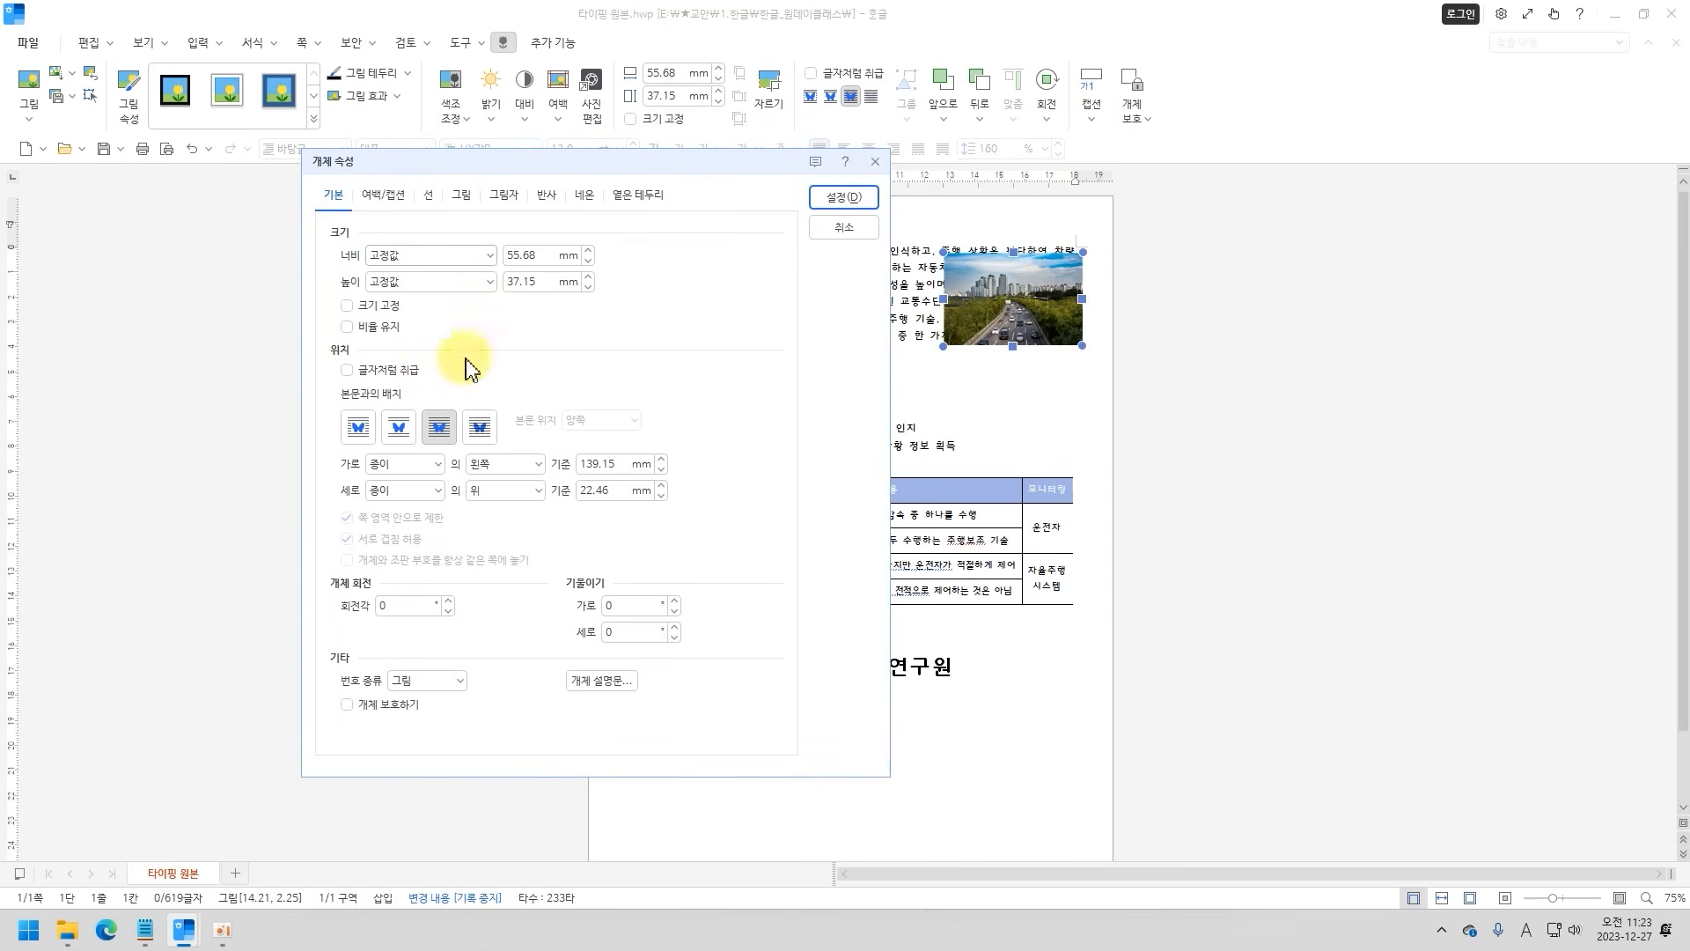
click(479, 428)
click(843, 209)
mouse_move(1059, 347)
mouse_down()
mouse_move(1007, 374)
mouse_move(1038, 345)
mouse_up()
Set the picture's text placement to 어울림 so the body text wraps around it.
double_click(931, 348)
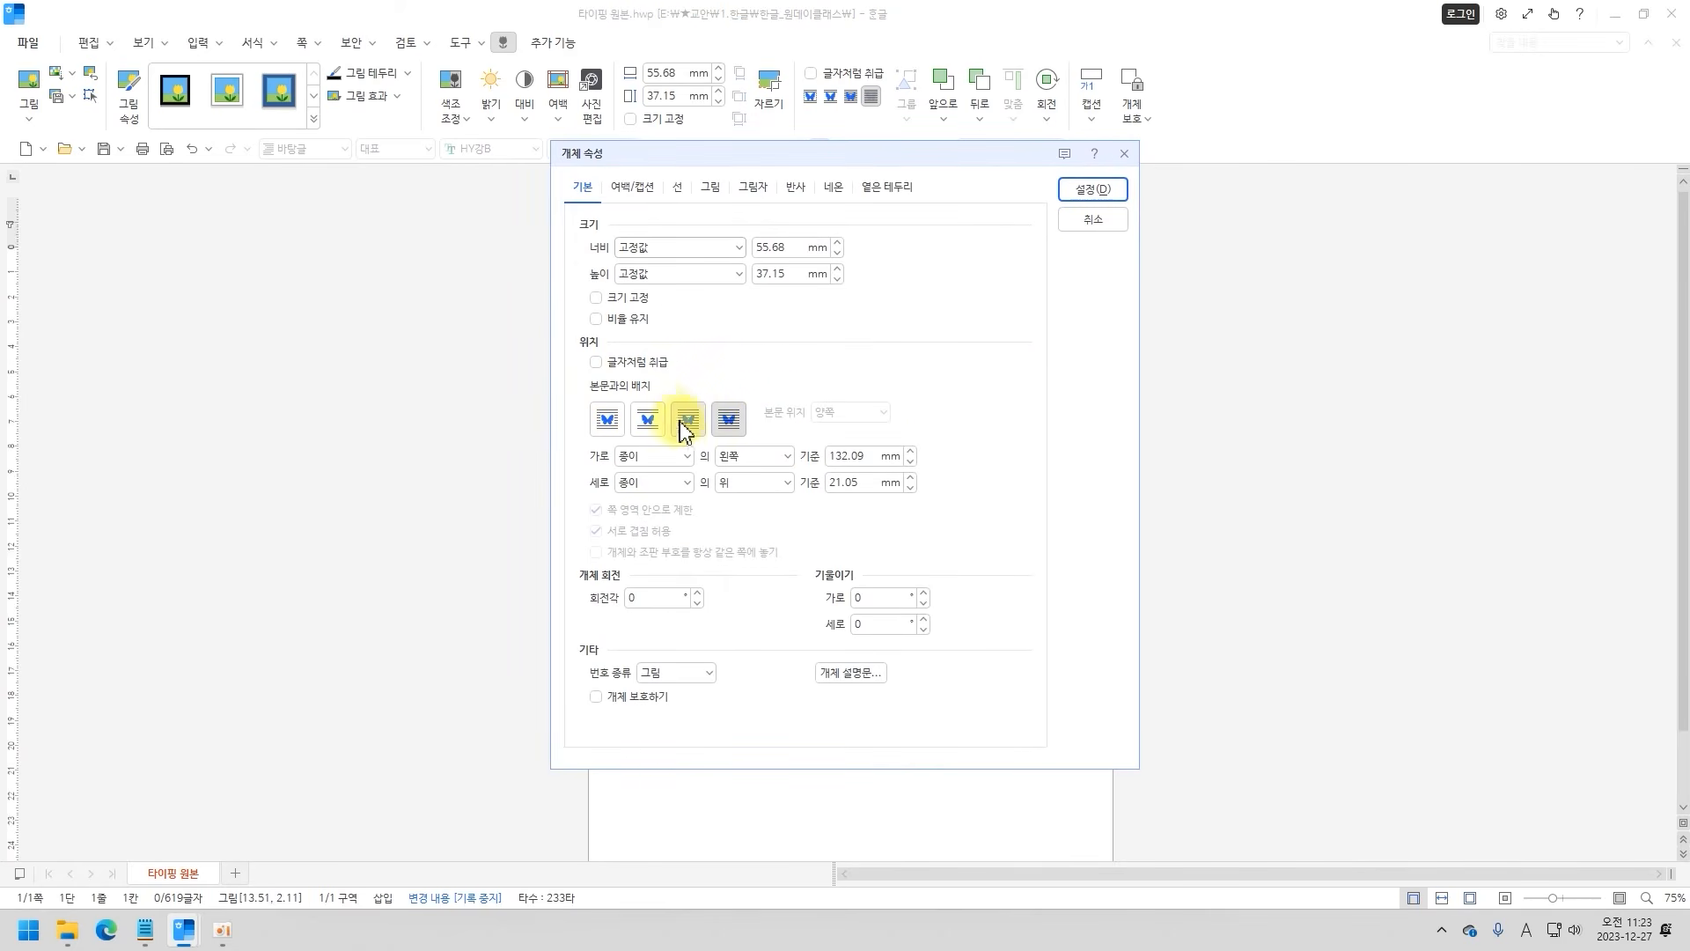
click(604, 425)
key(Return)
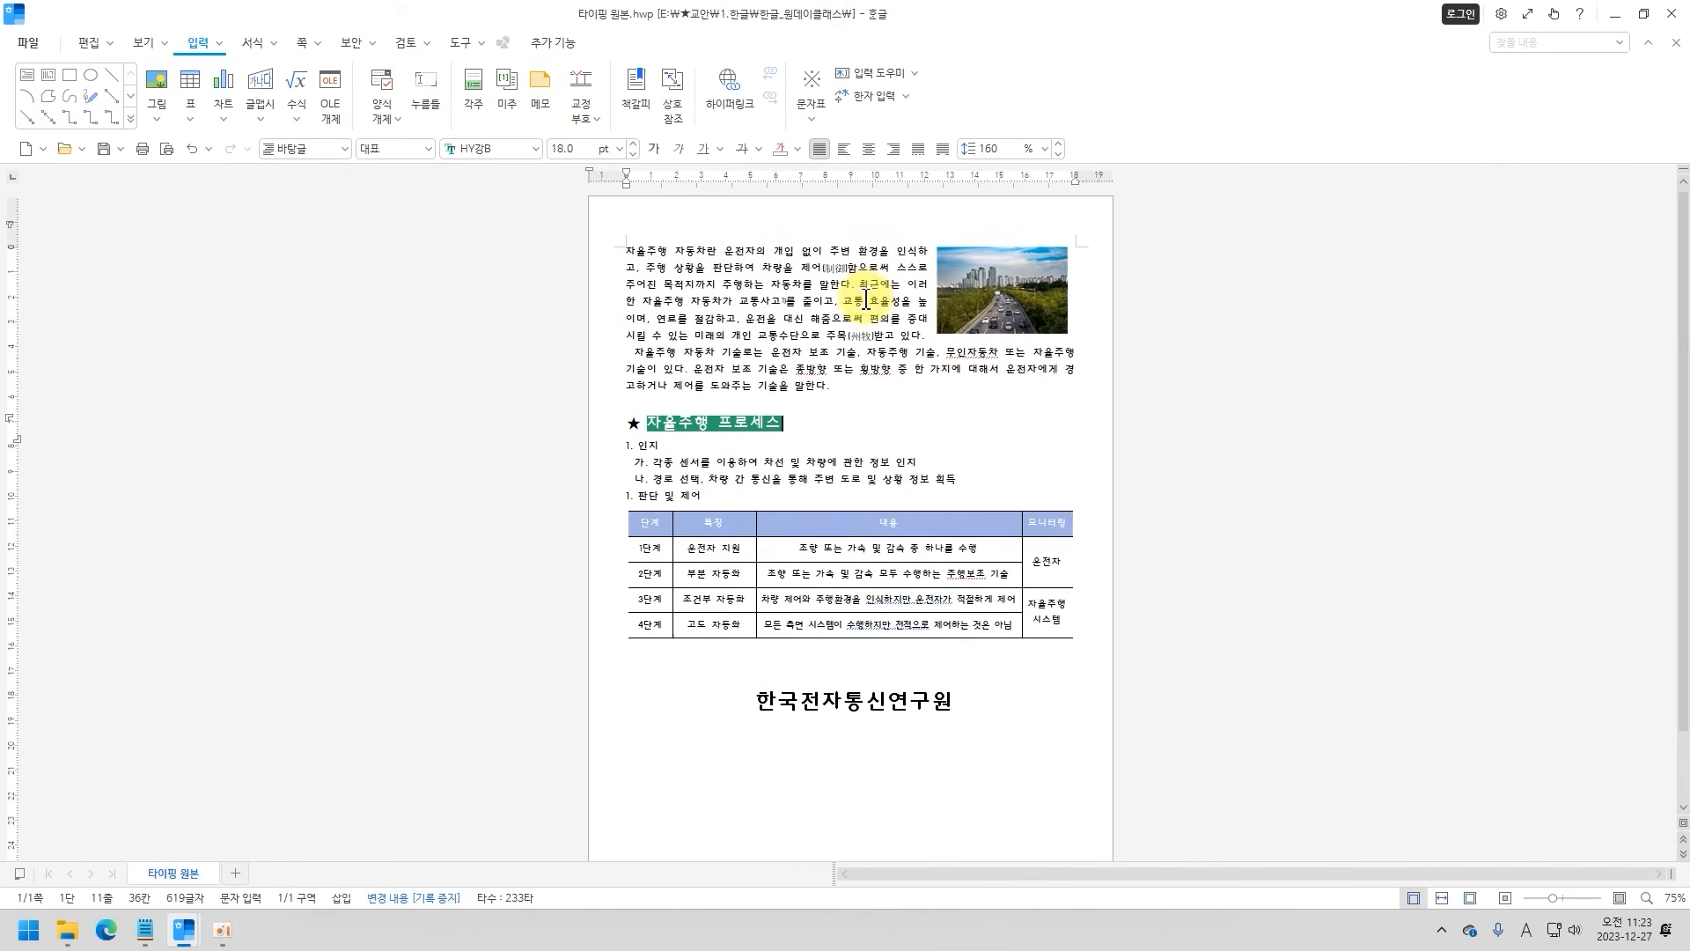
Insert five blank lines before the first paragraph and move the picture back beside it, in line with the right page margin.
click(649, 254)
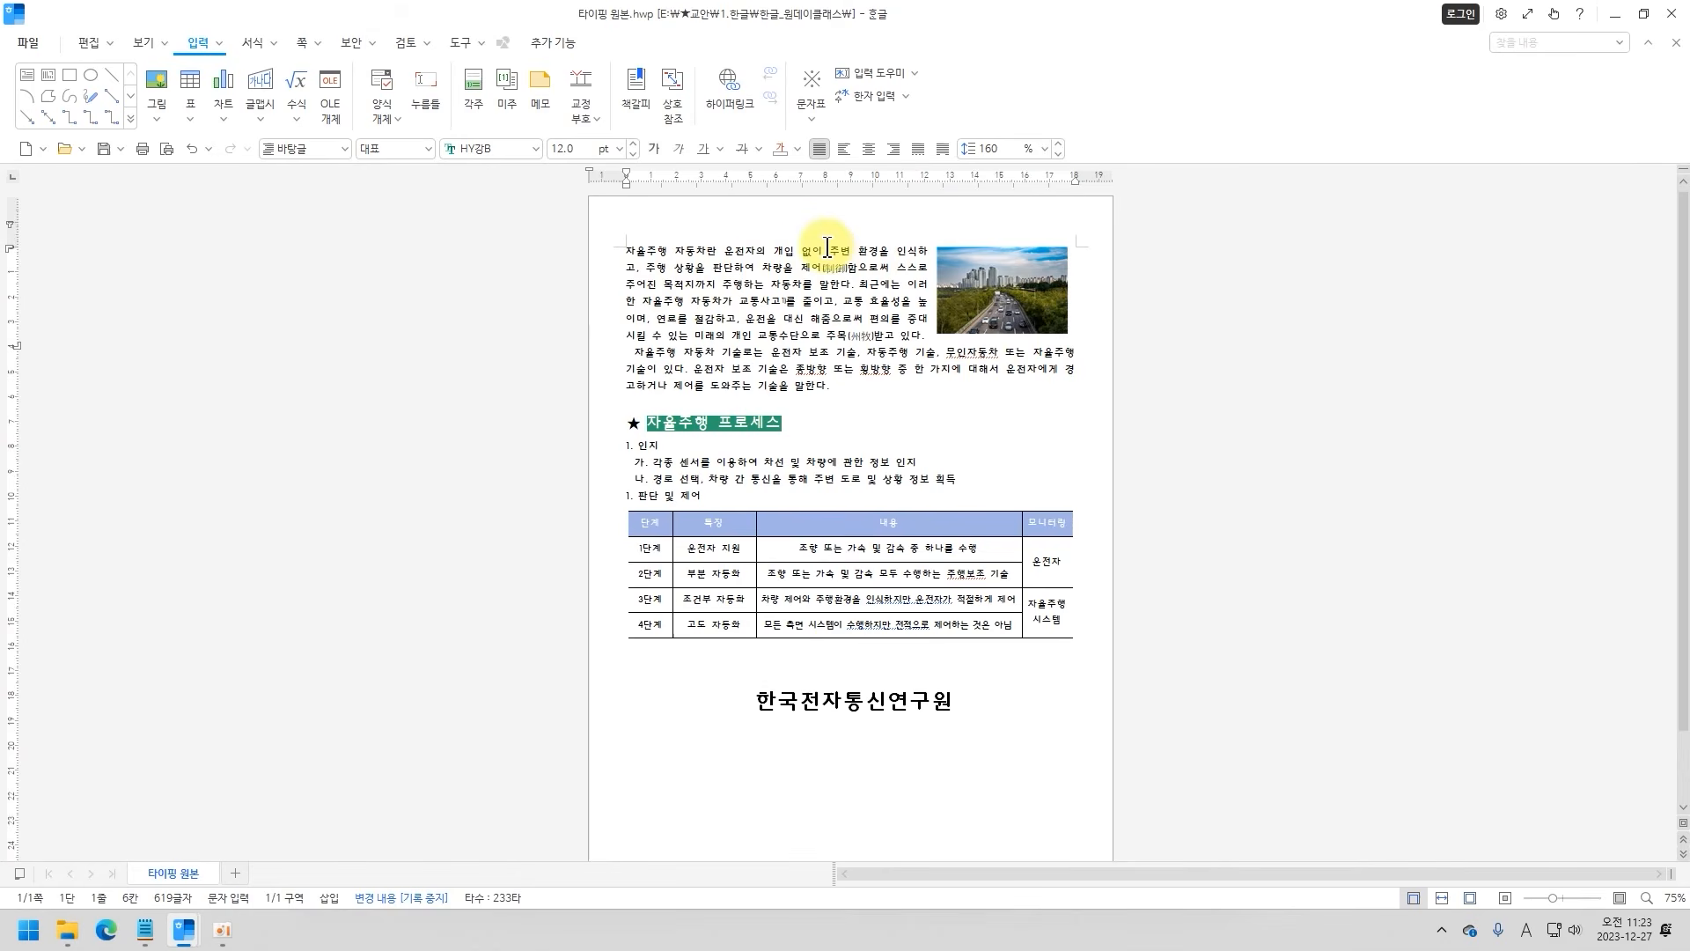
click(629, 253)
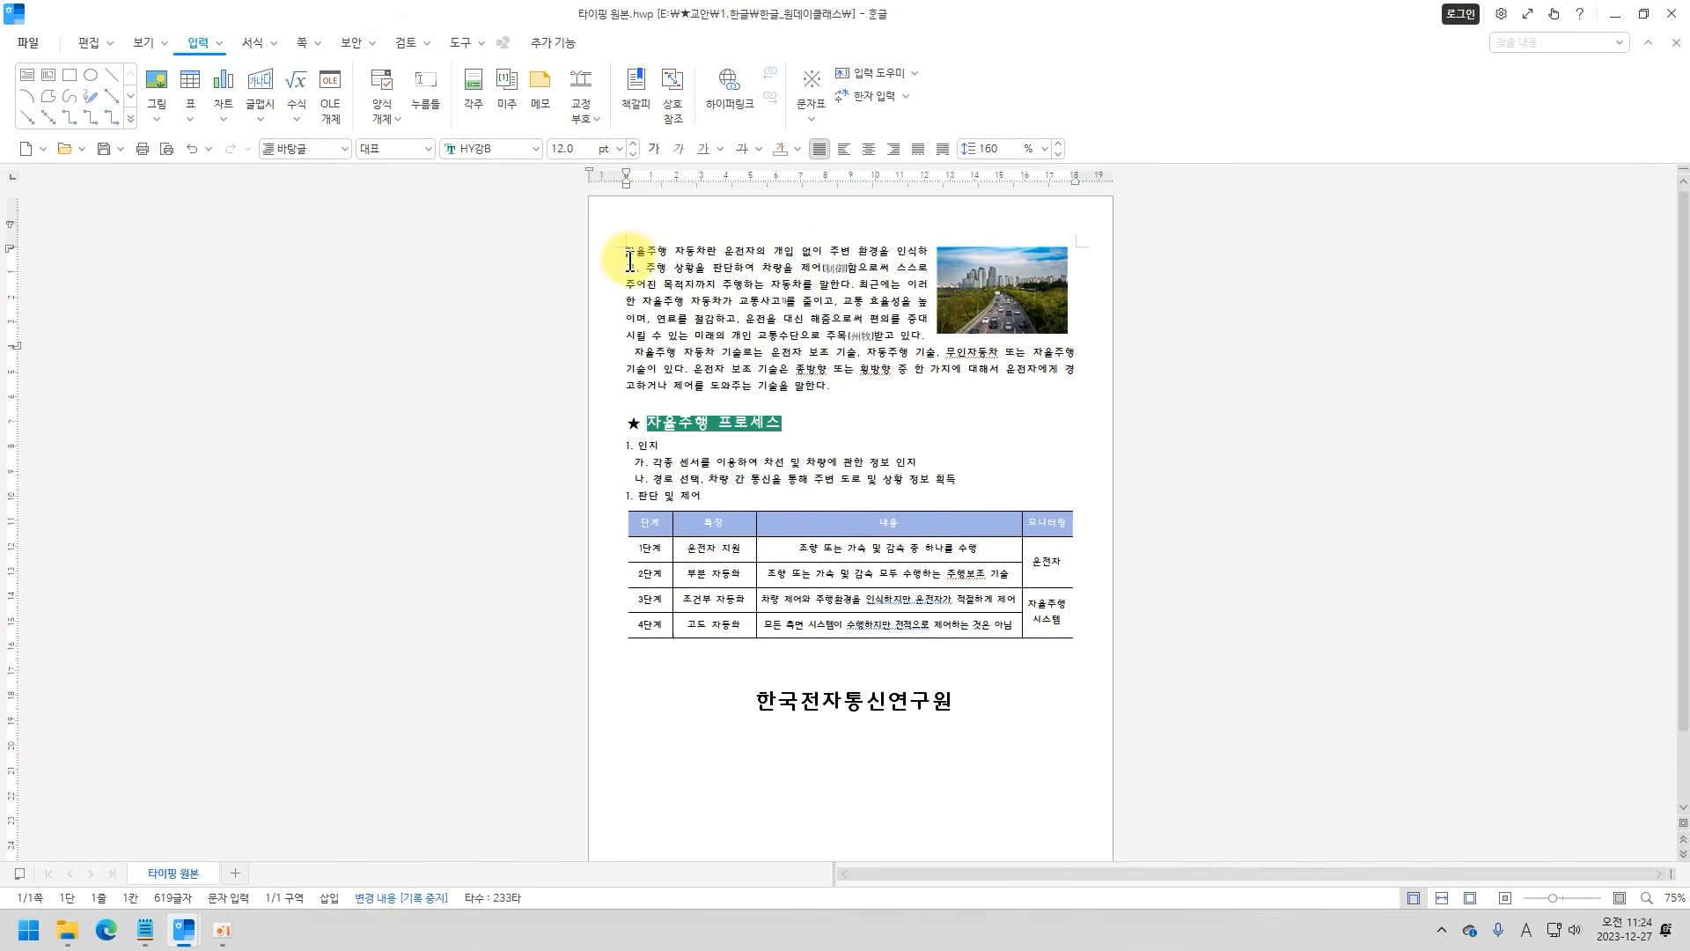
key(Return)
key(Return)
key(Return)
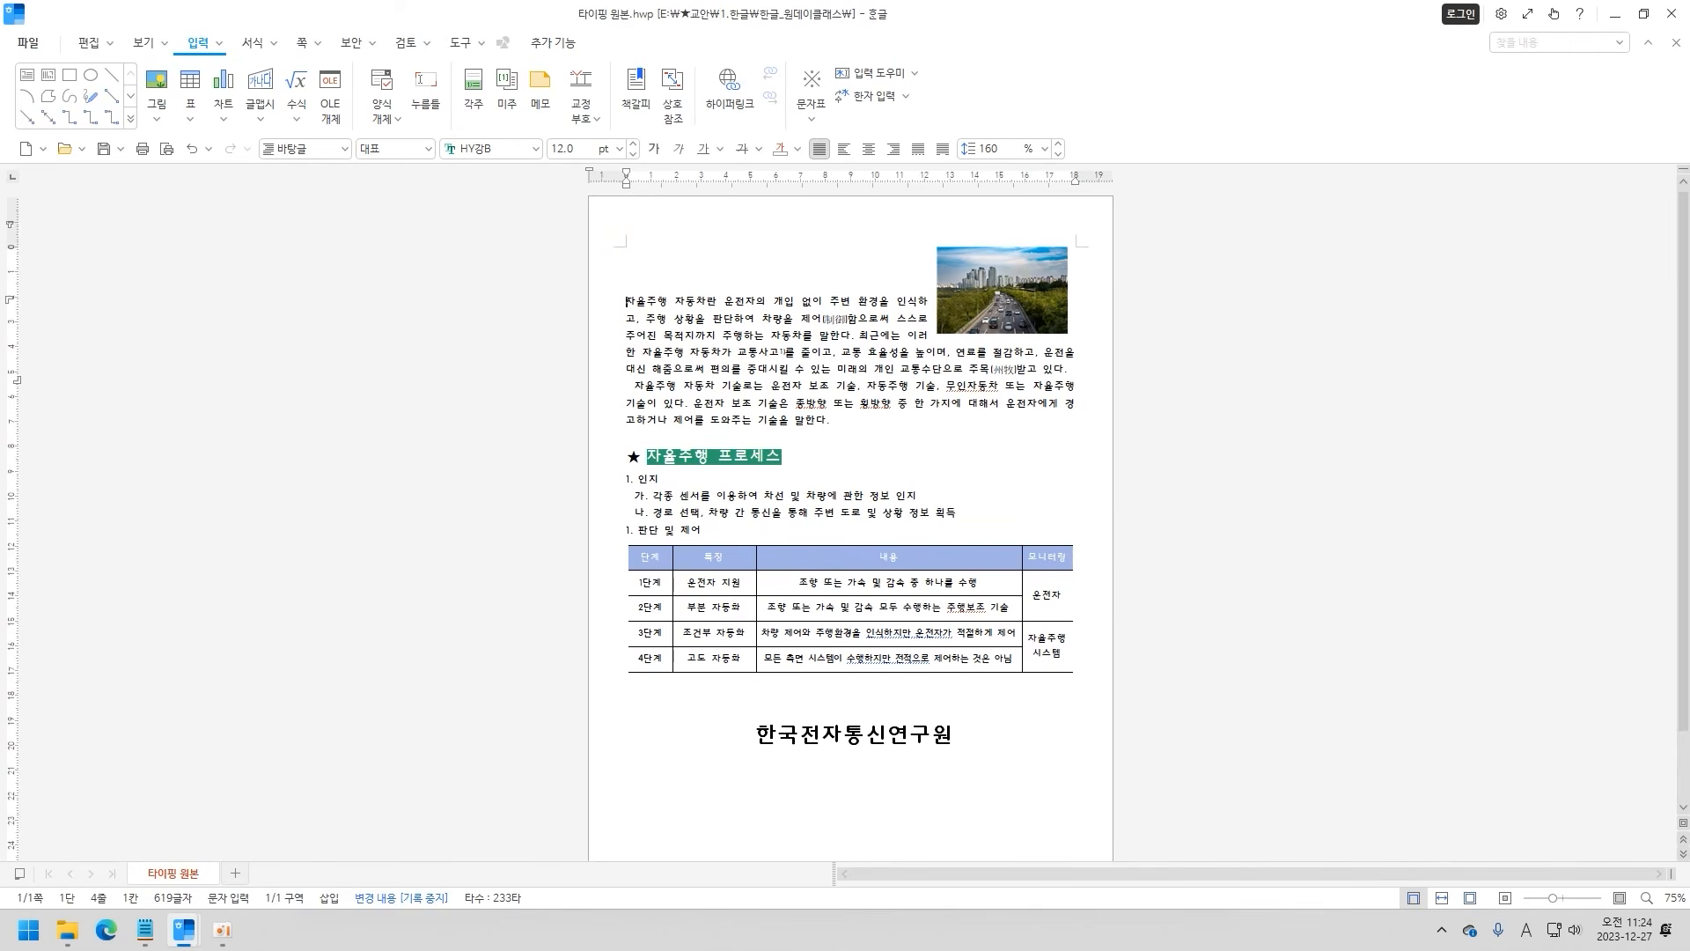
key(Return)
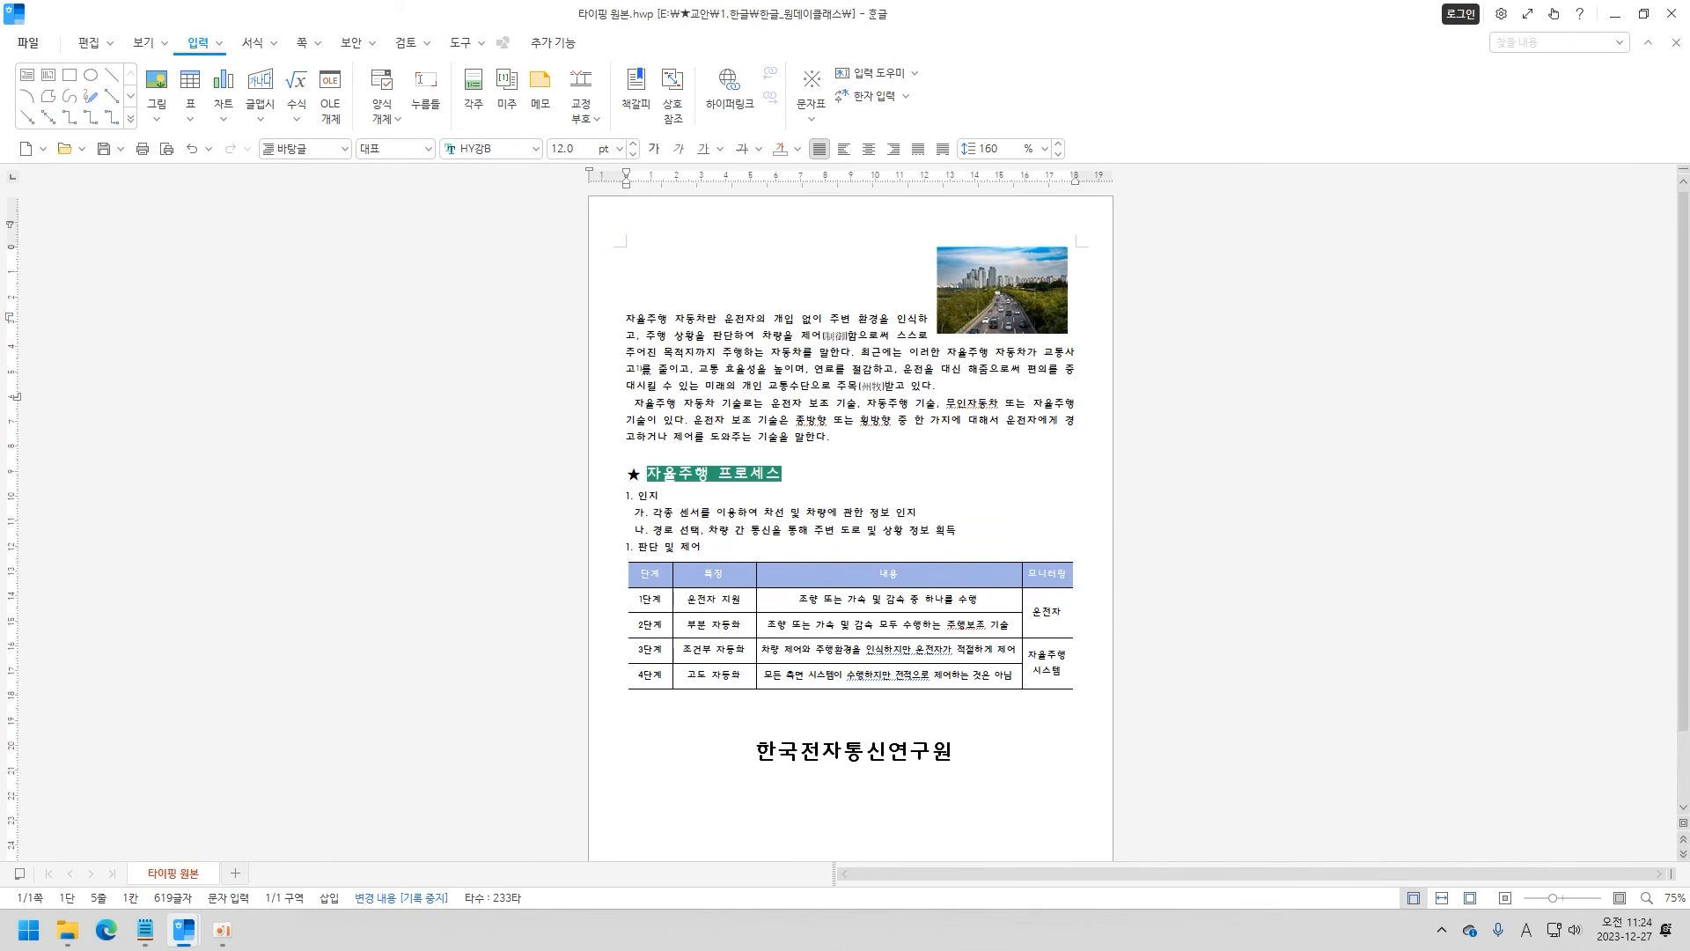
key(Return)
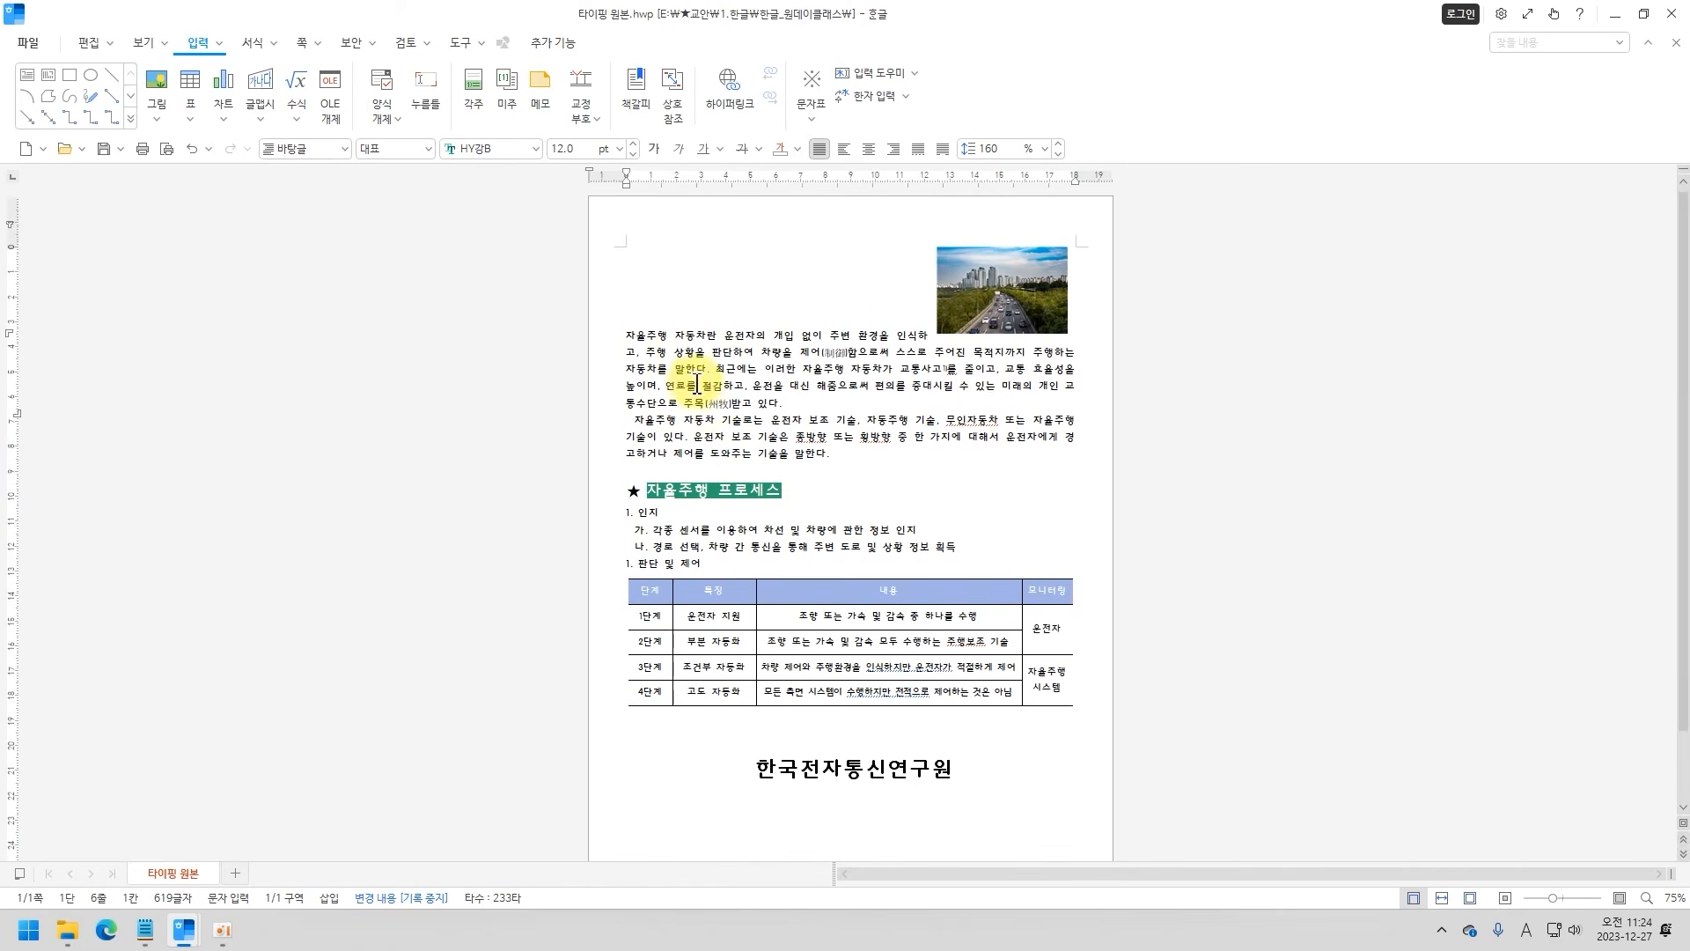
drag(1000, 297, 1018, 374)
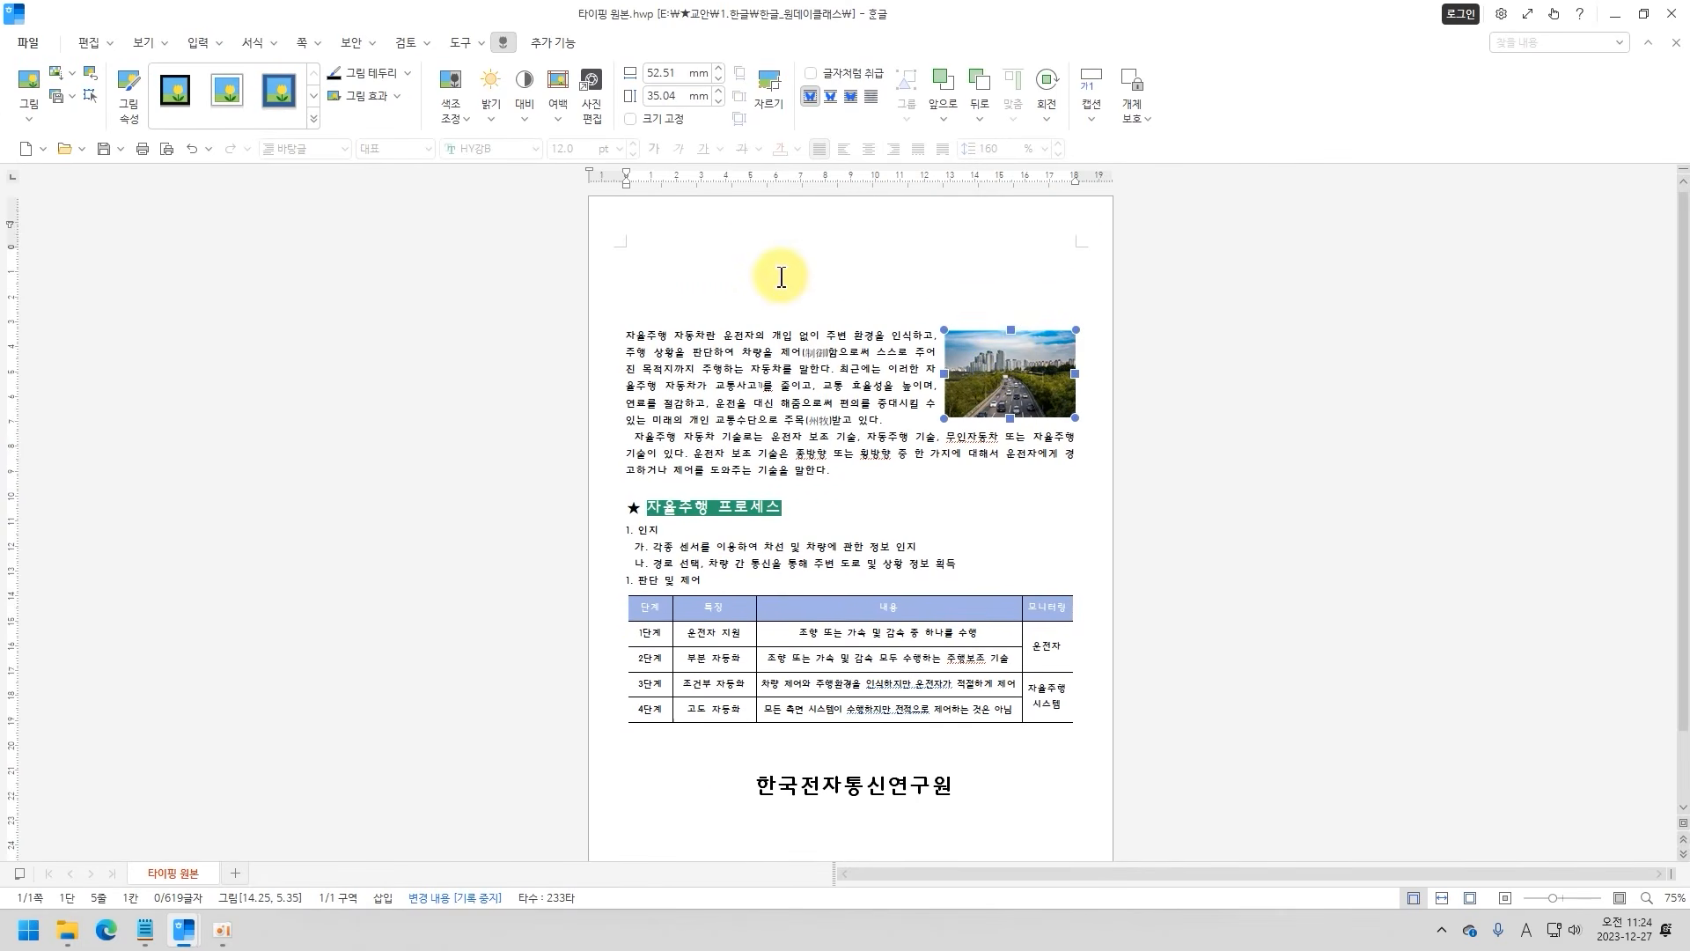
Draw a rectangle about 144 mm wide and 21 mm high in the blank space above the first paragraph.
click(797, 247)
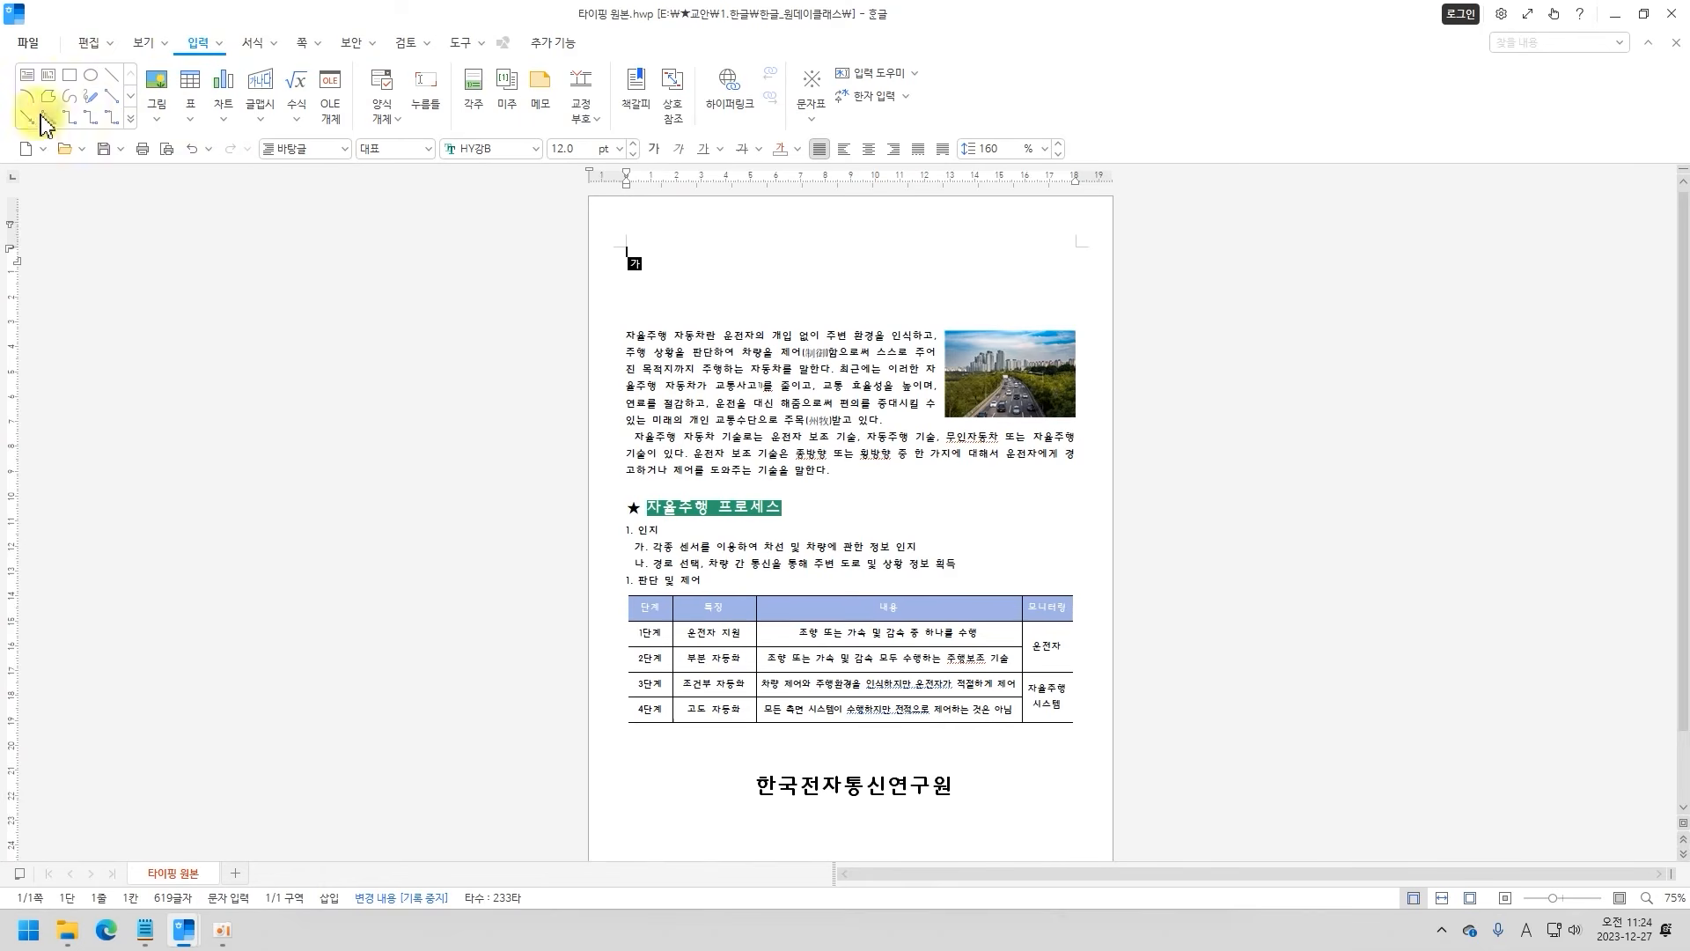
click(131, 119)
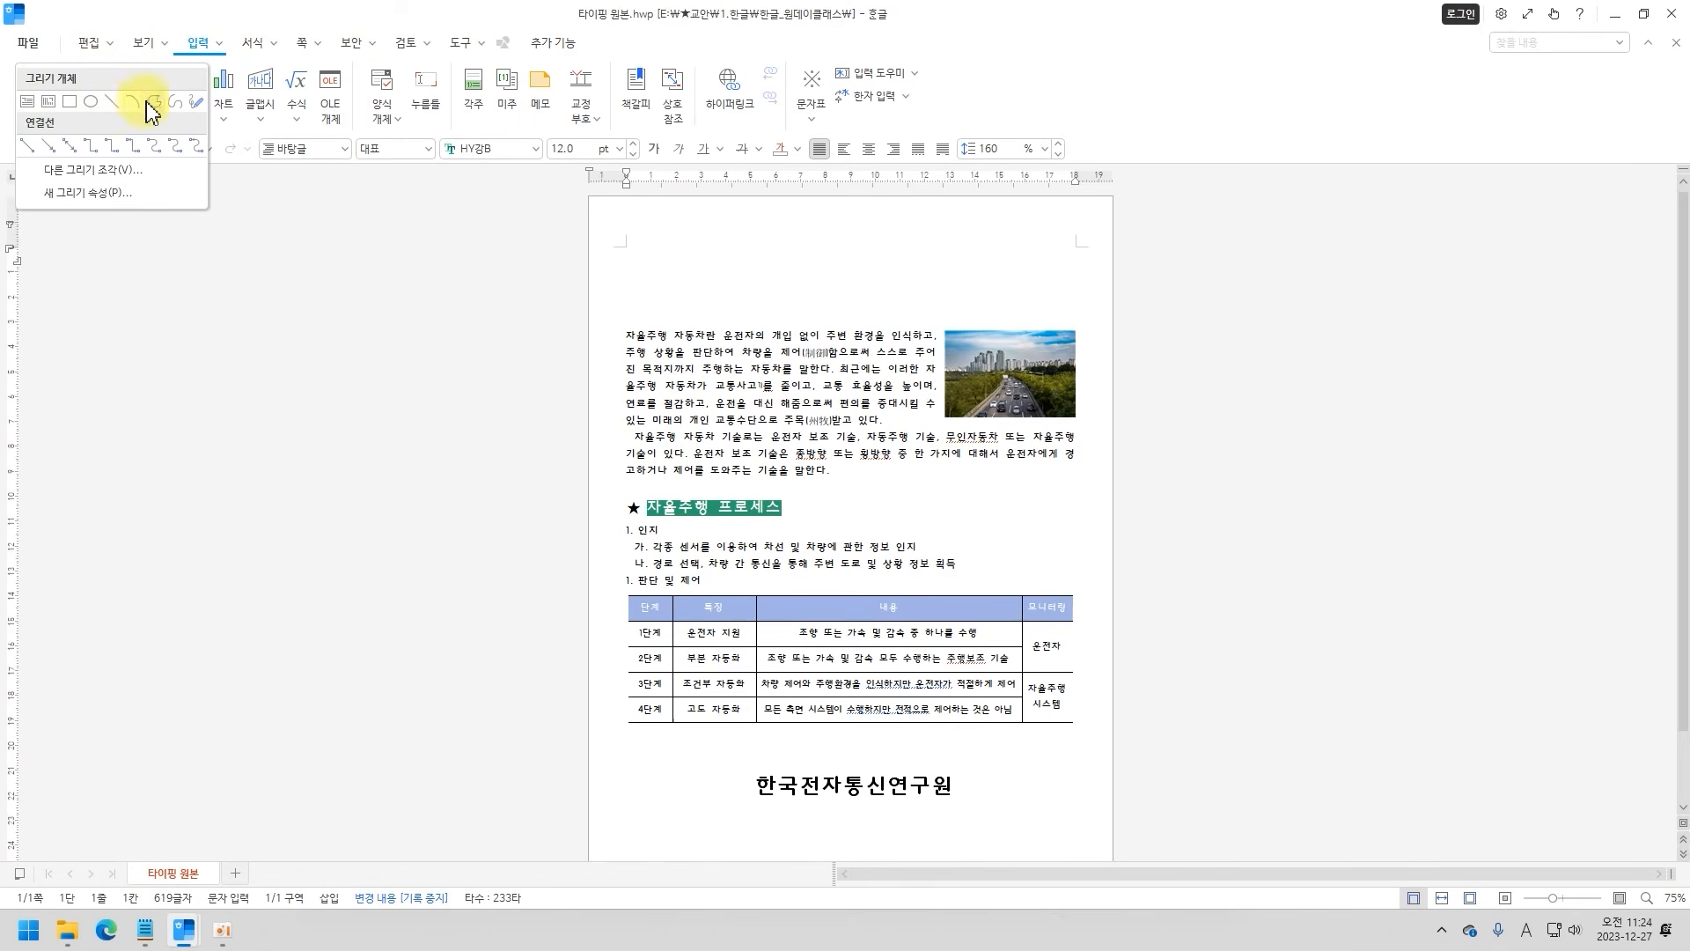
click(70, 103)
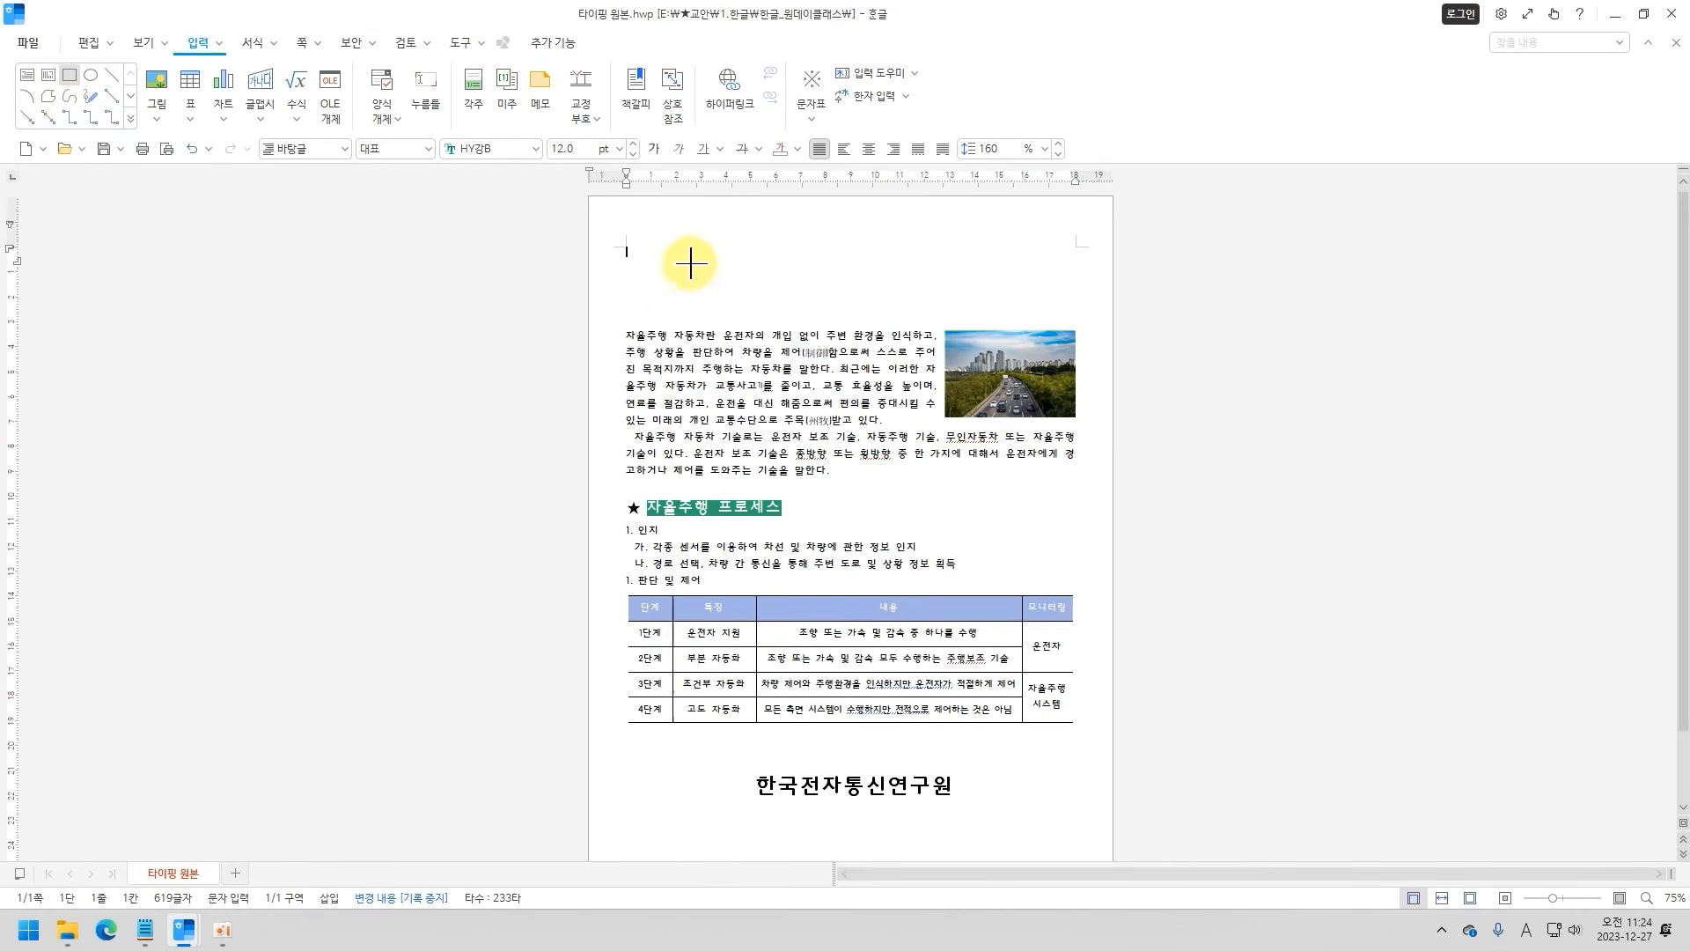
key(Hangul)
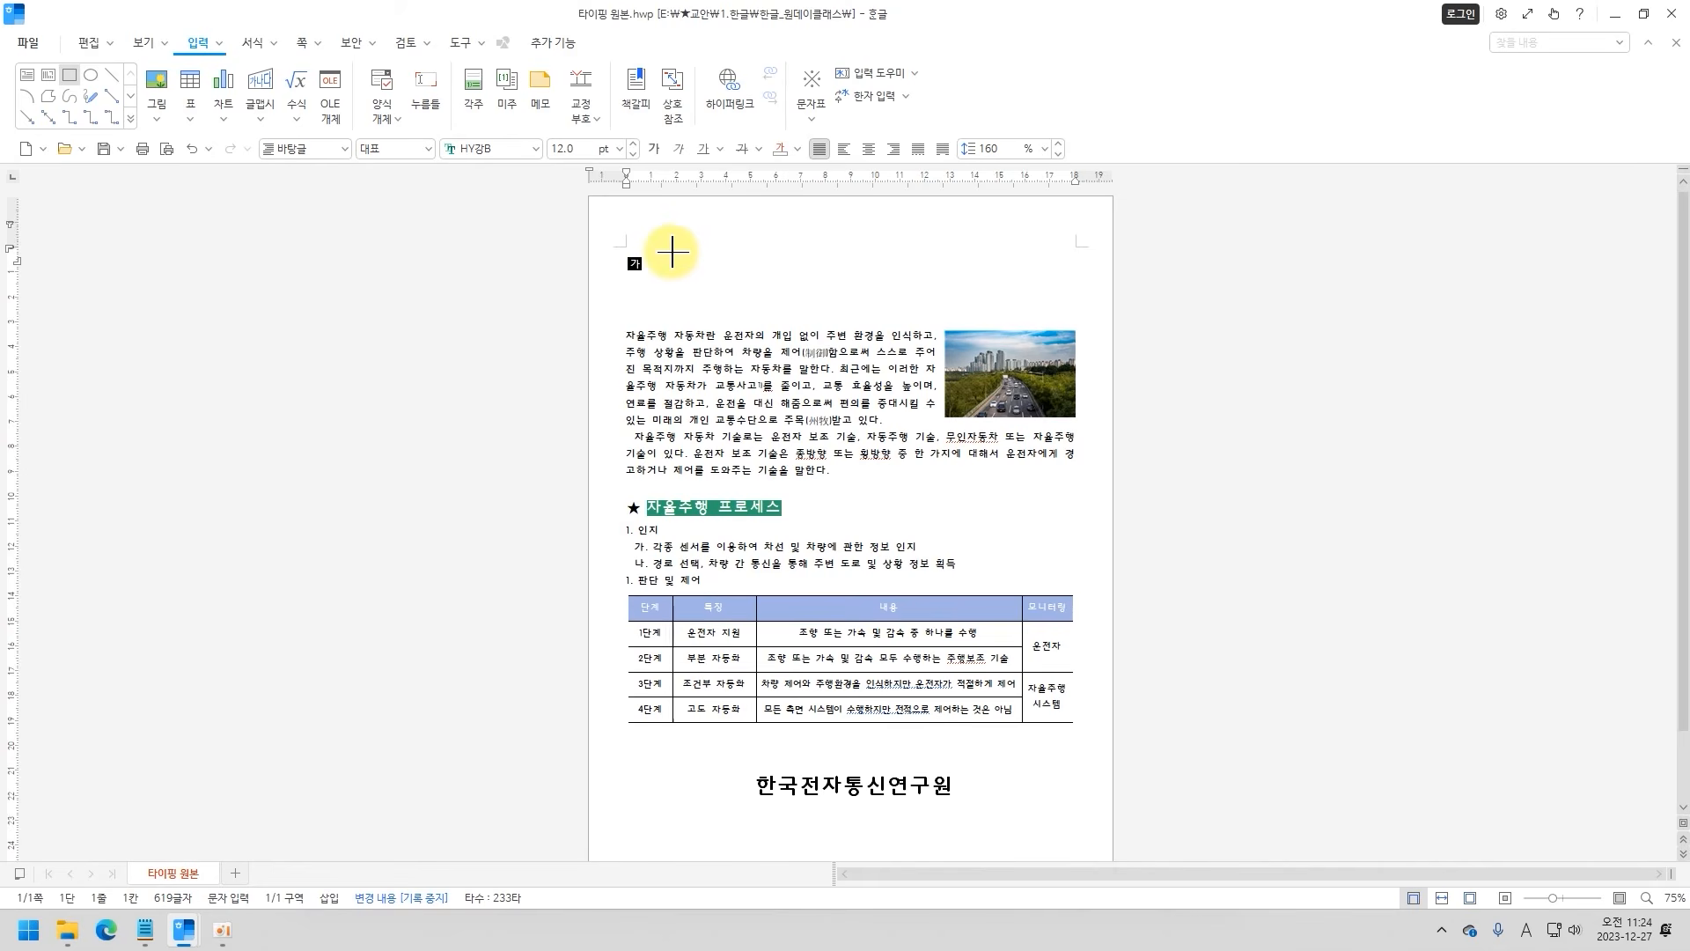
drag(673, 253, 1031, 304)
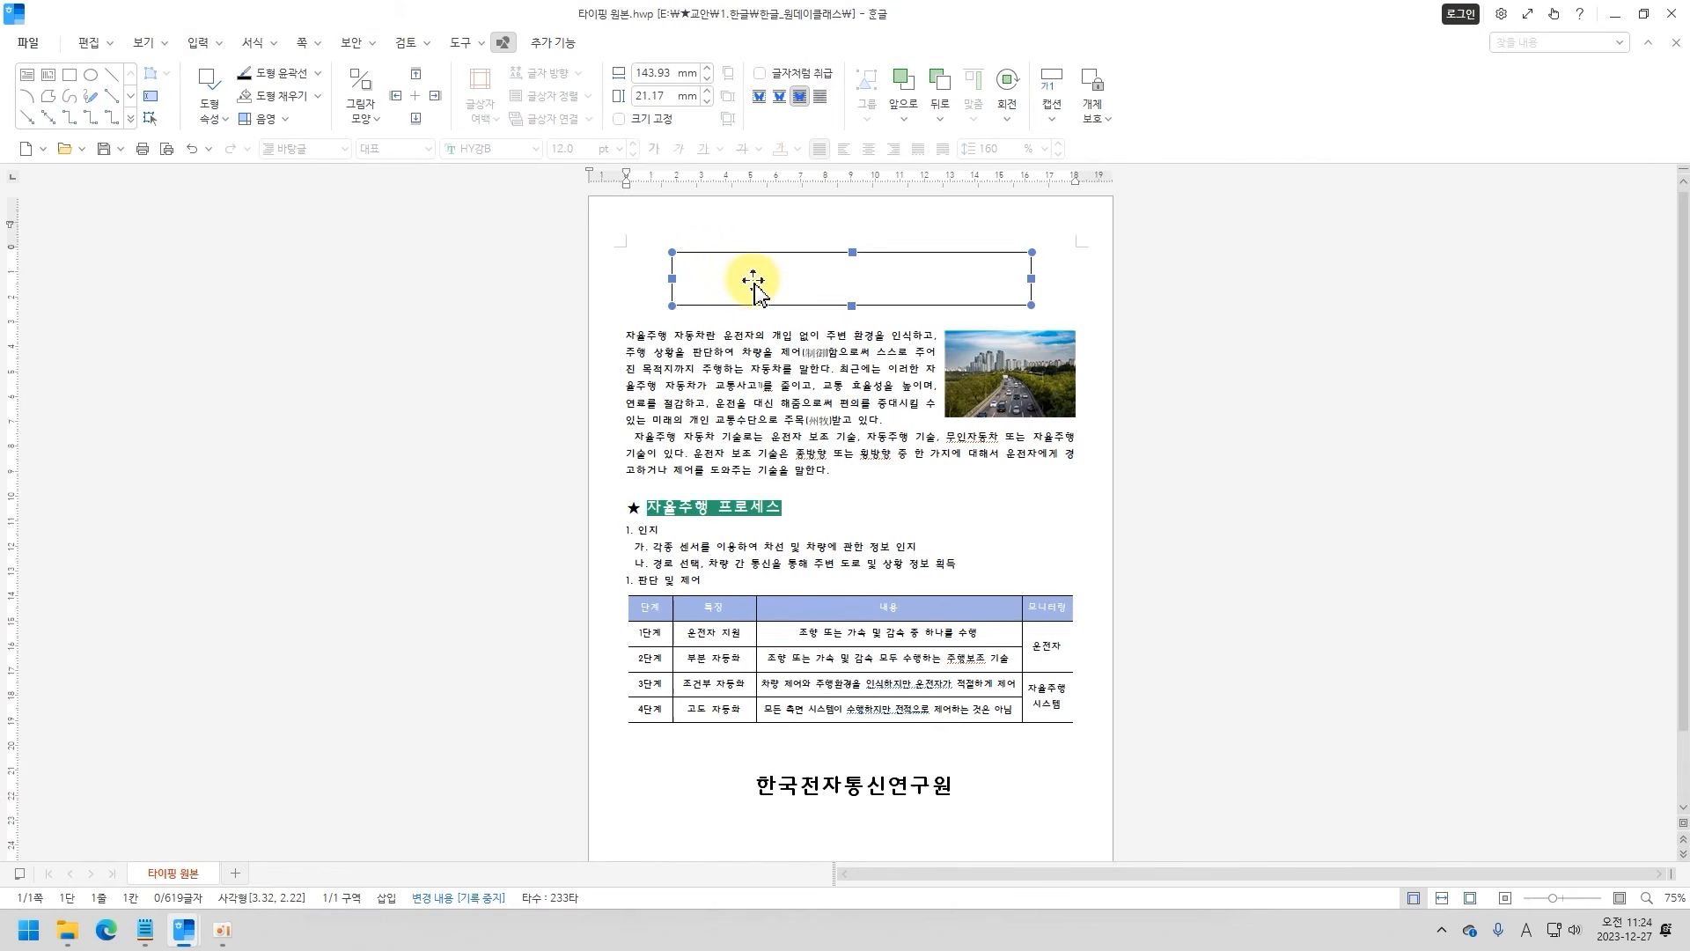
Add the title "스스로 운전하는 자율주행차" as text inside the rectangle.
click(753, 280)
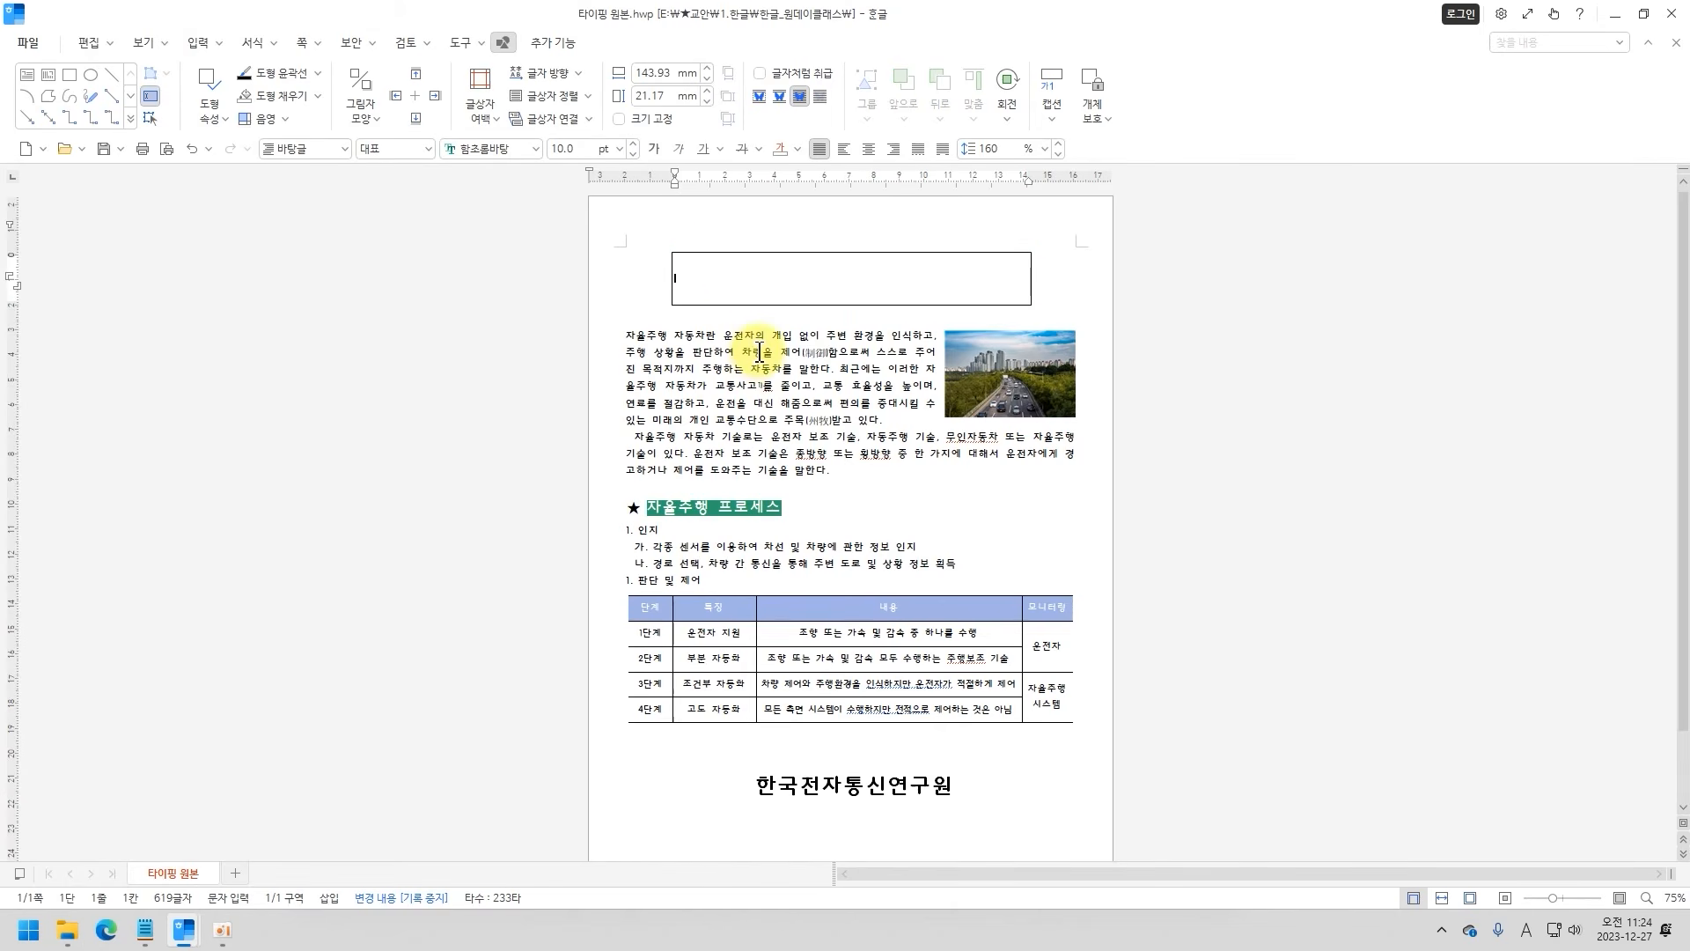
text(ㅅㅡ)
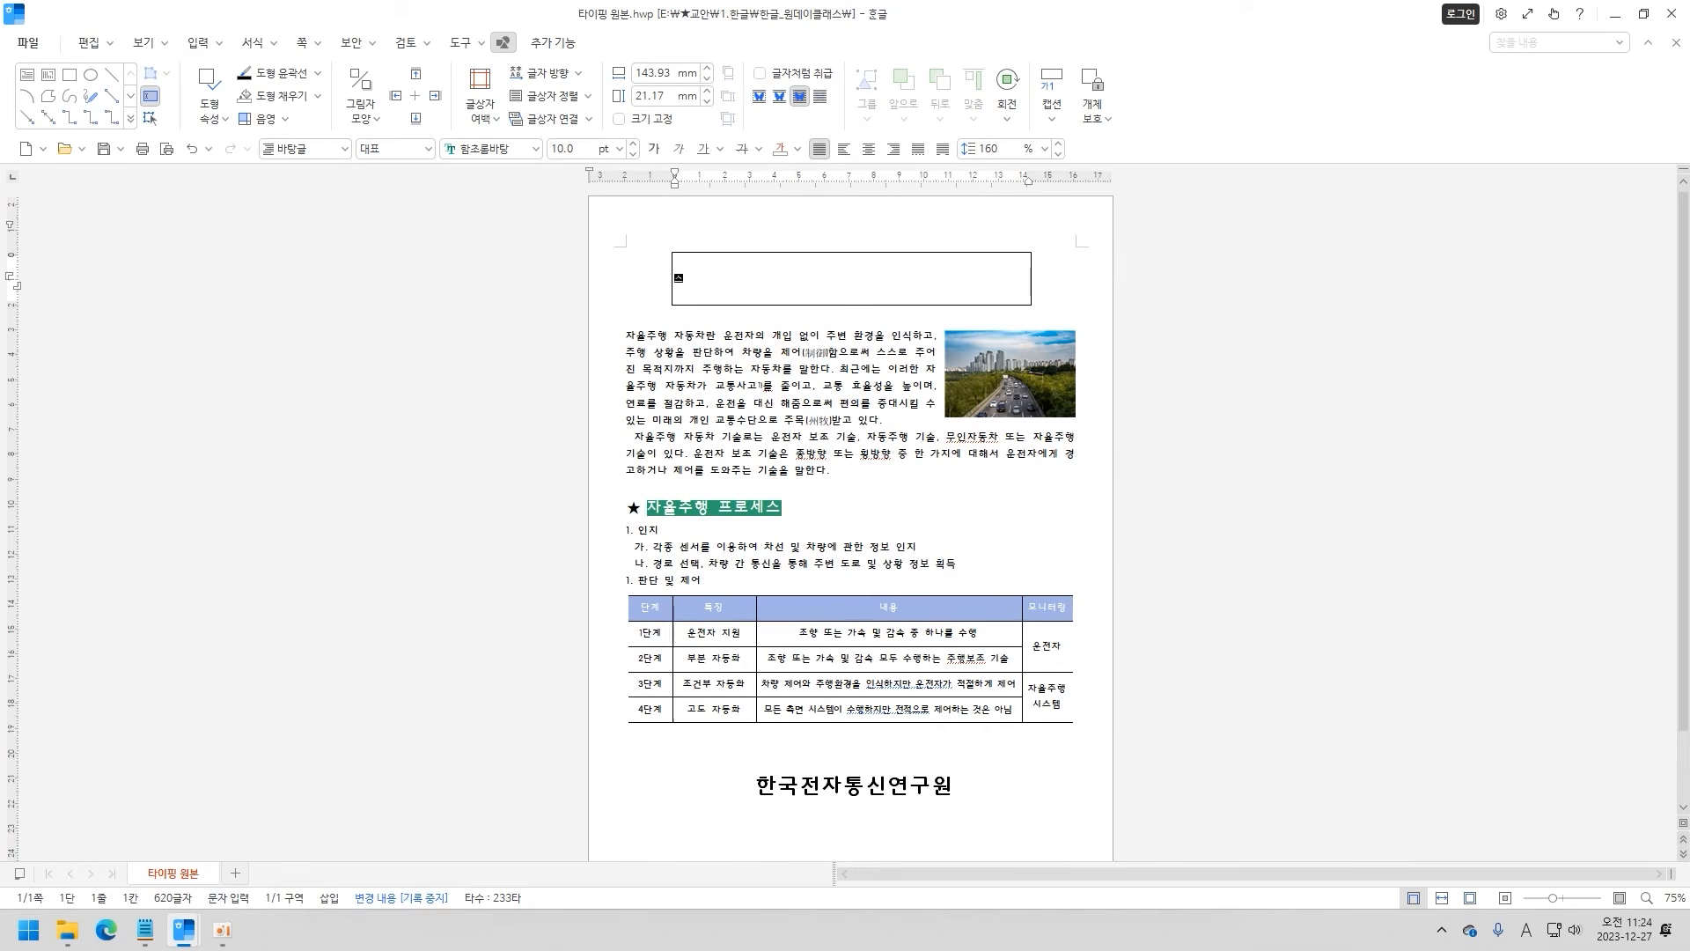
text(스로 운전하는 자율주행차)
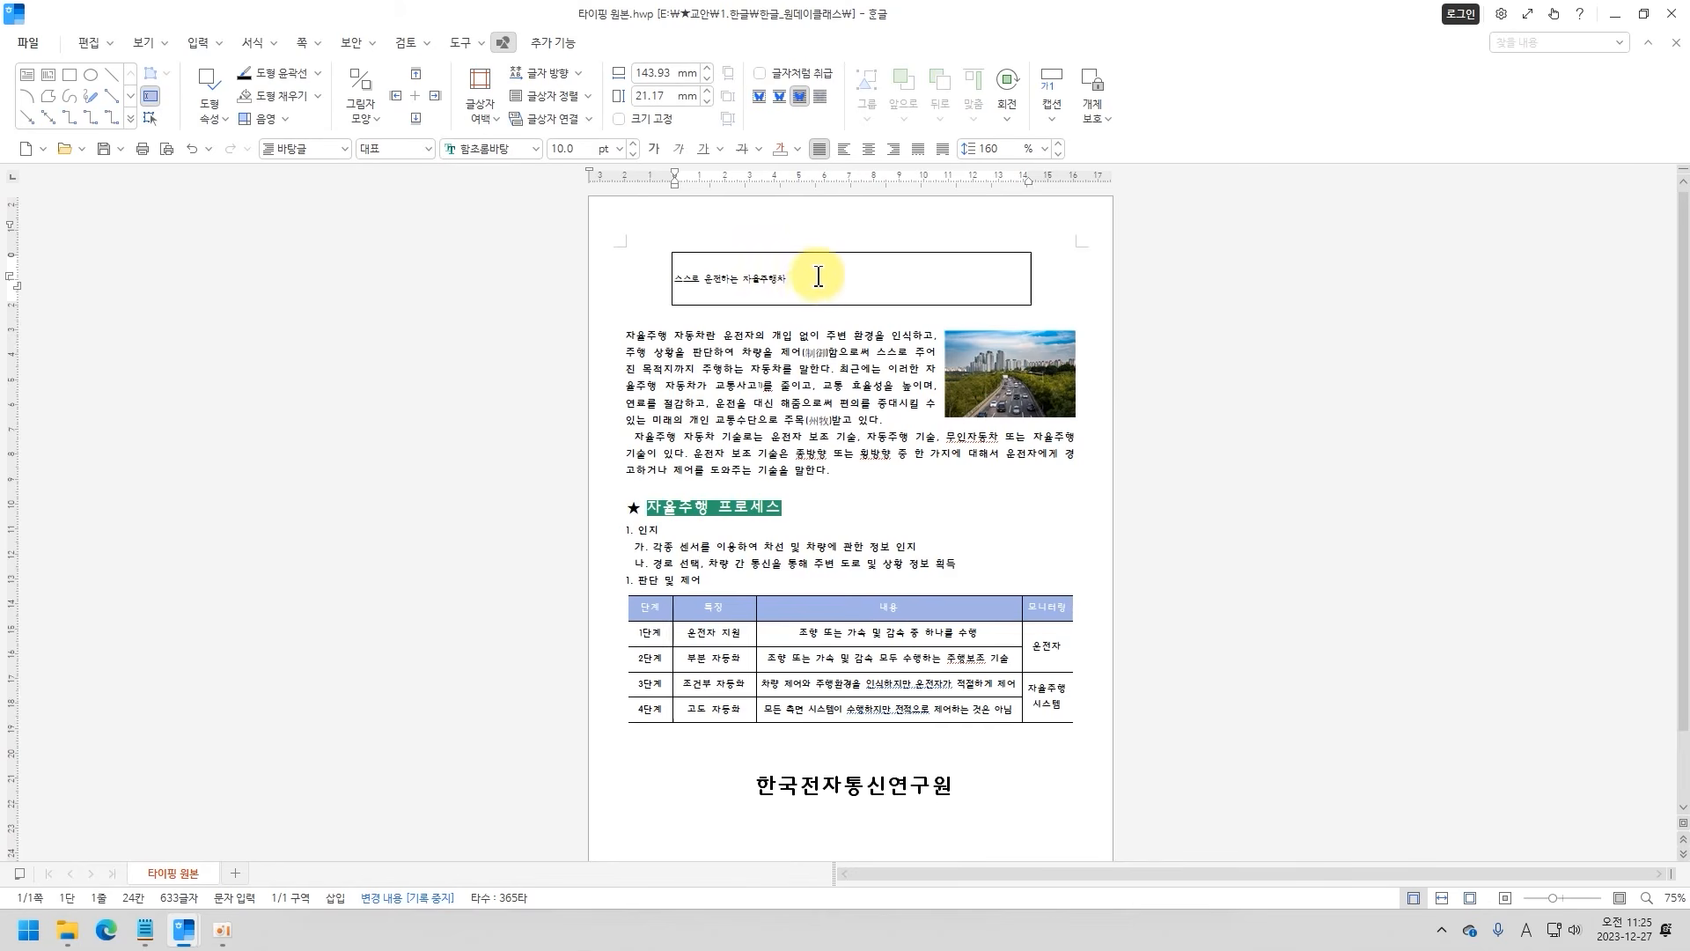
Set the font of the whole title in the rectangle to HY강B.
drag(830, 283, 669, 282)
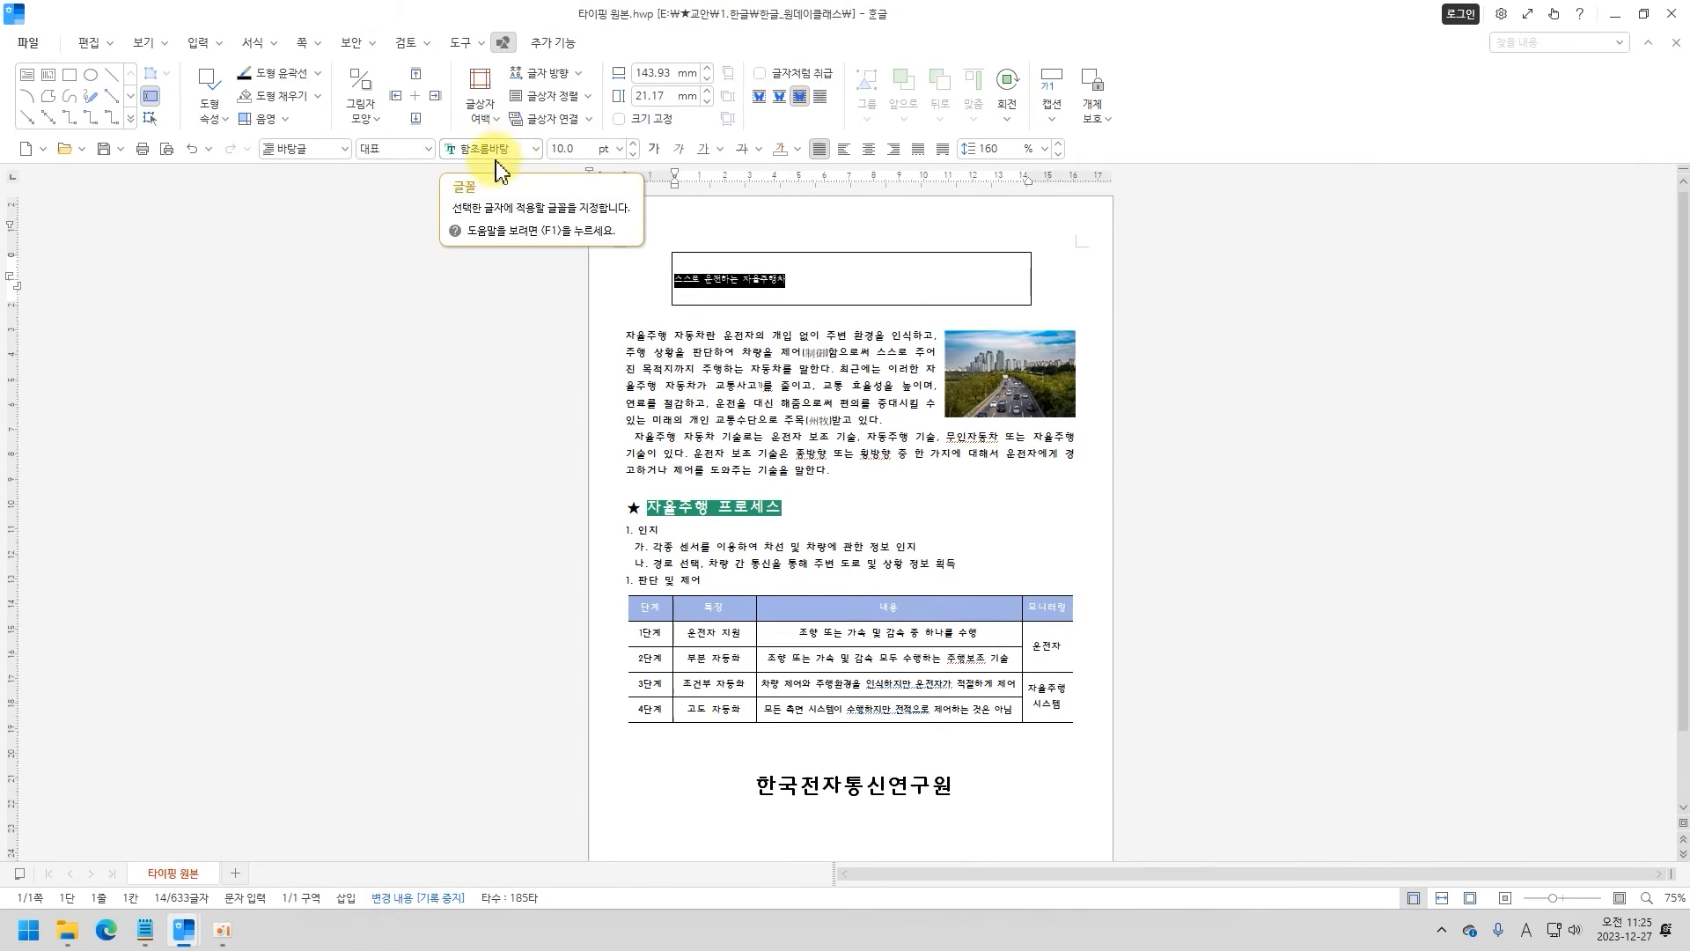
click(536, 150)
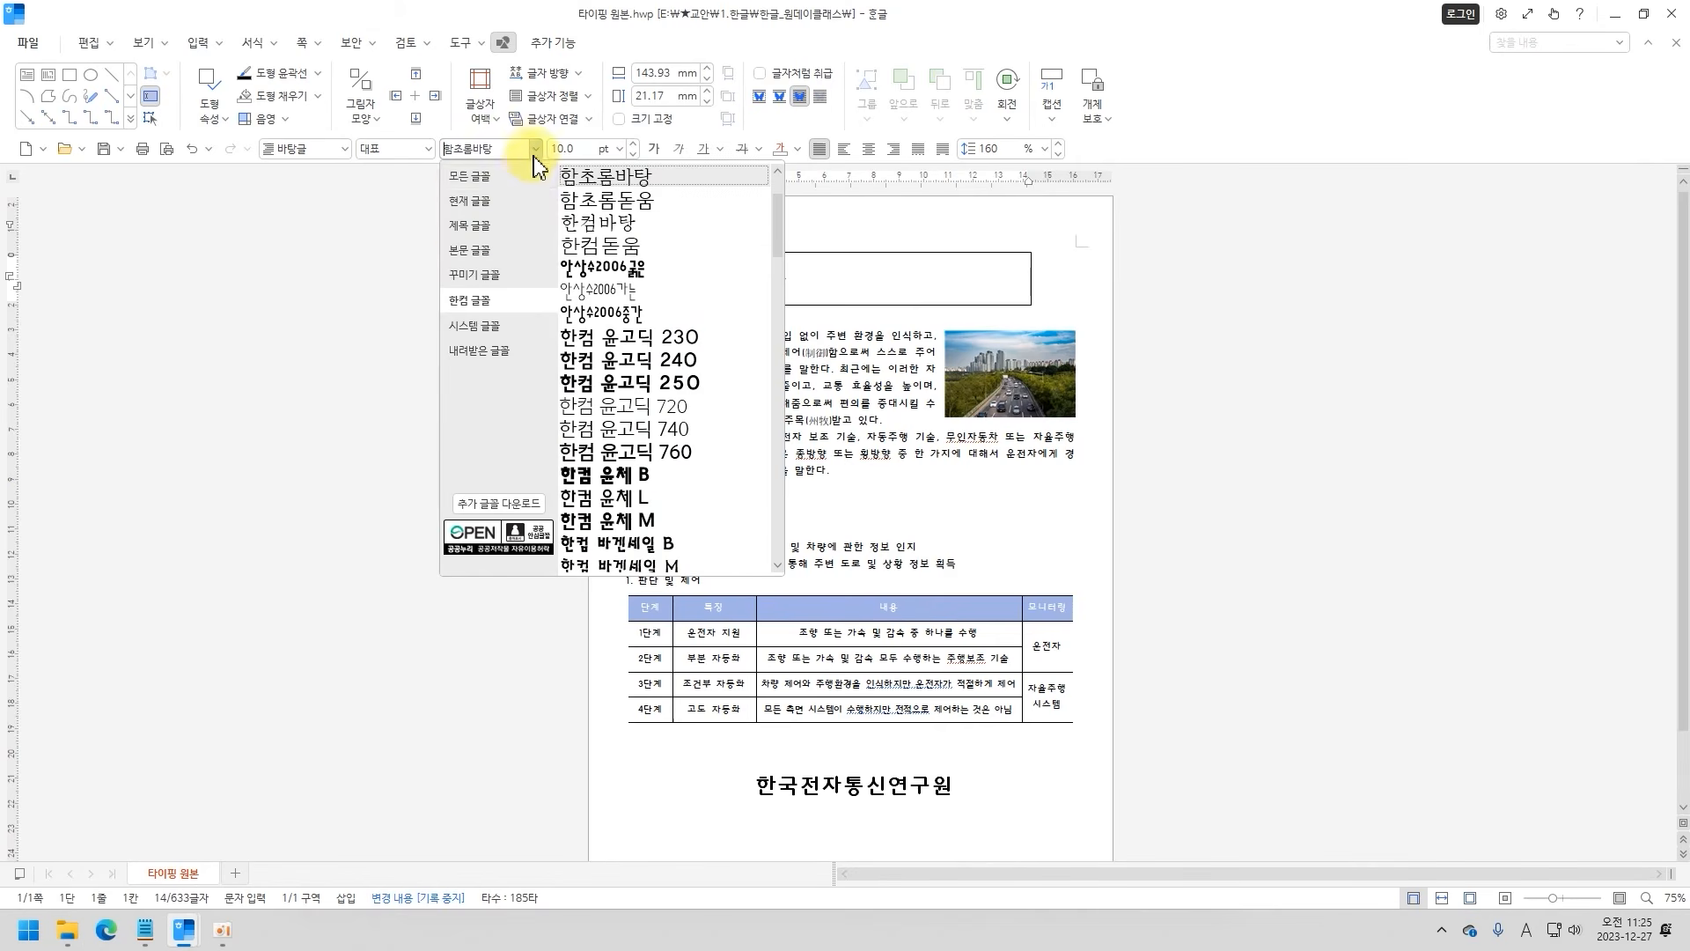
scroll(622, 379, down, 3)
scroll(622, 388, up, 4)
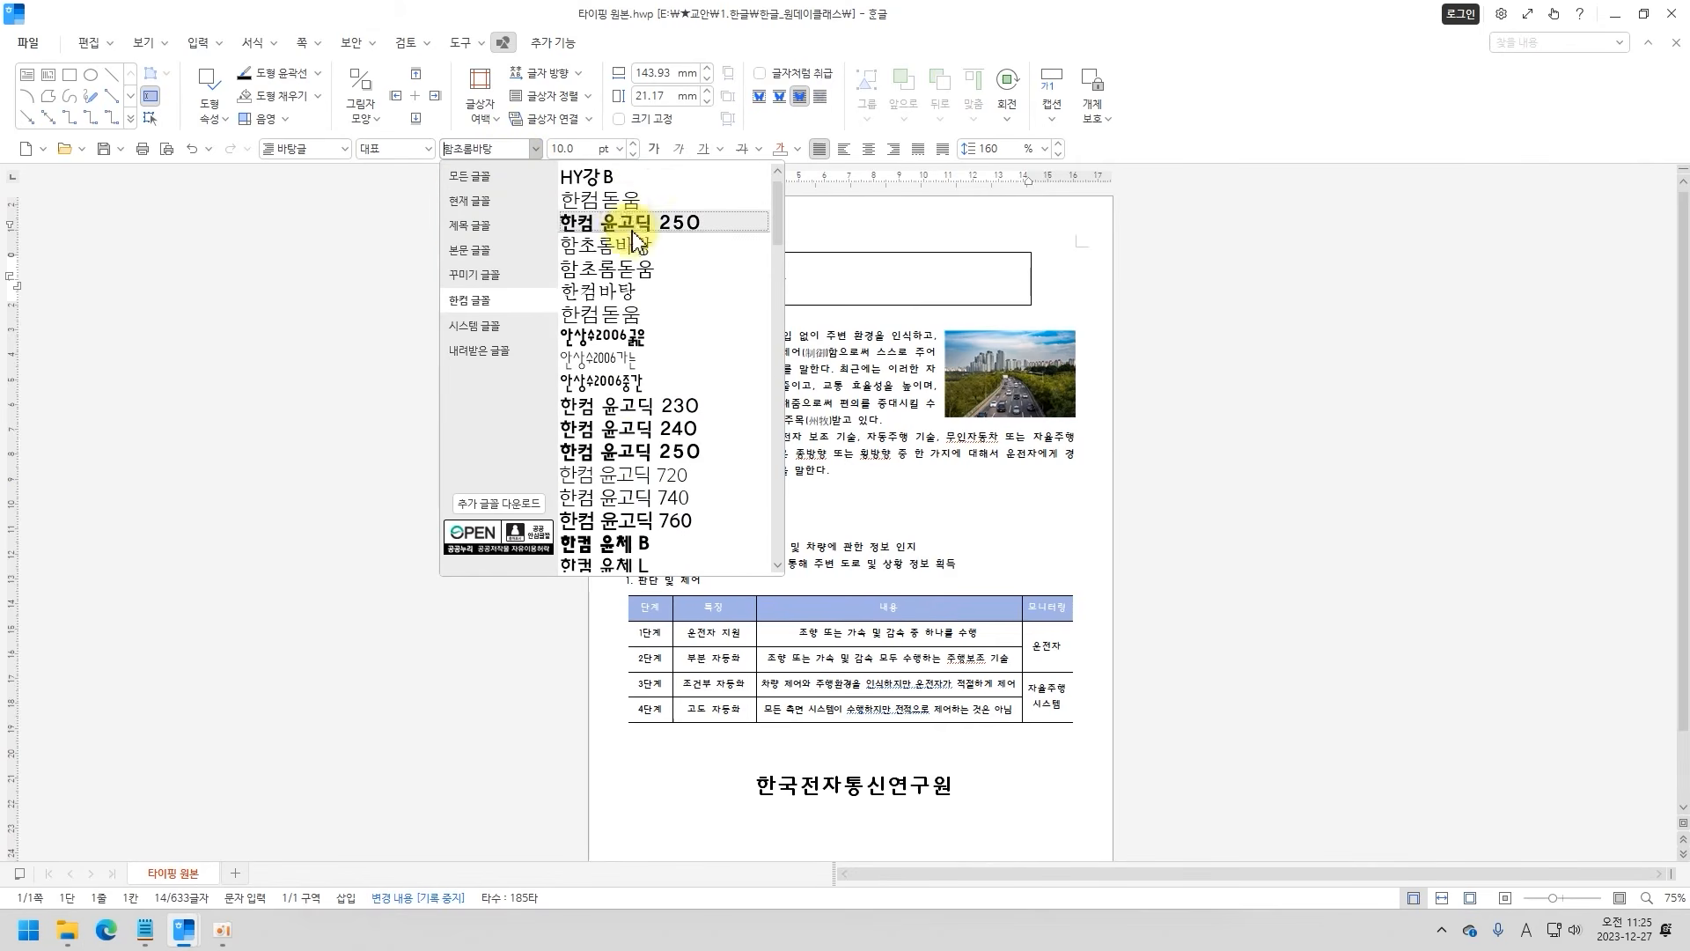
click(609, 181)
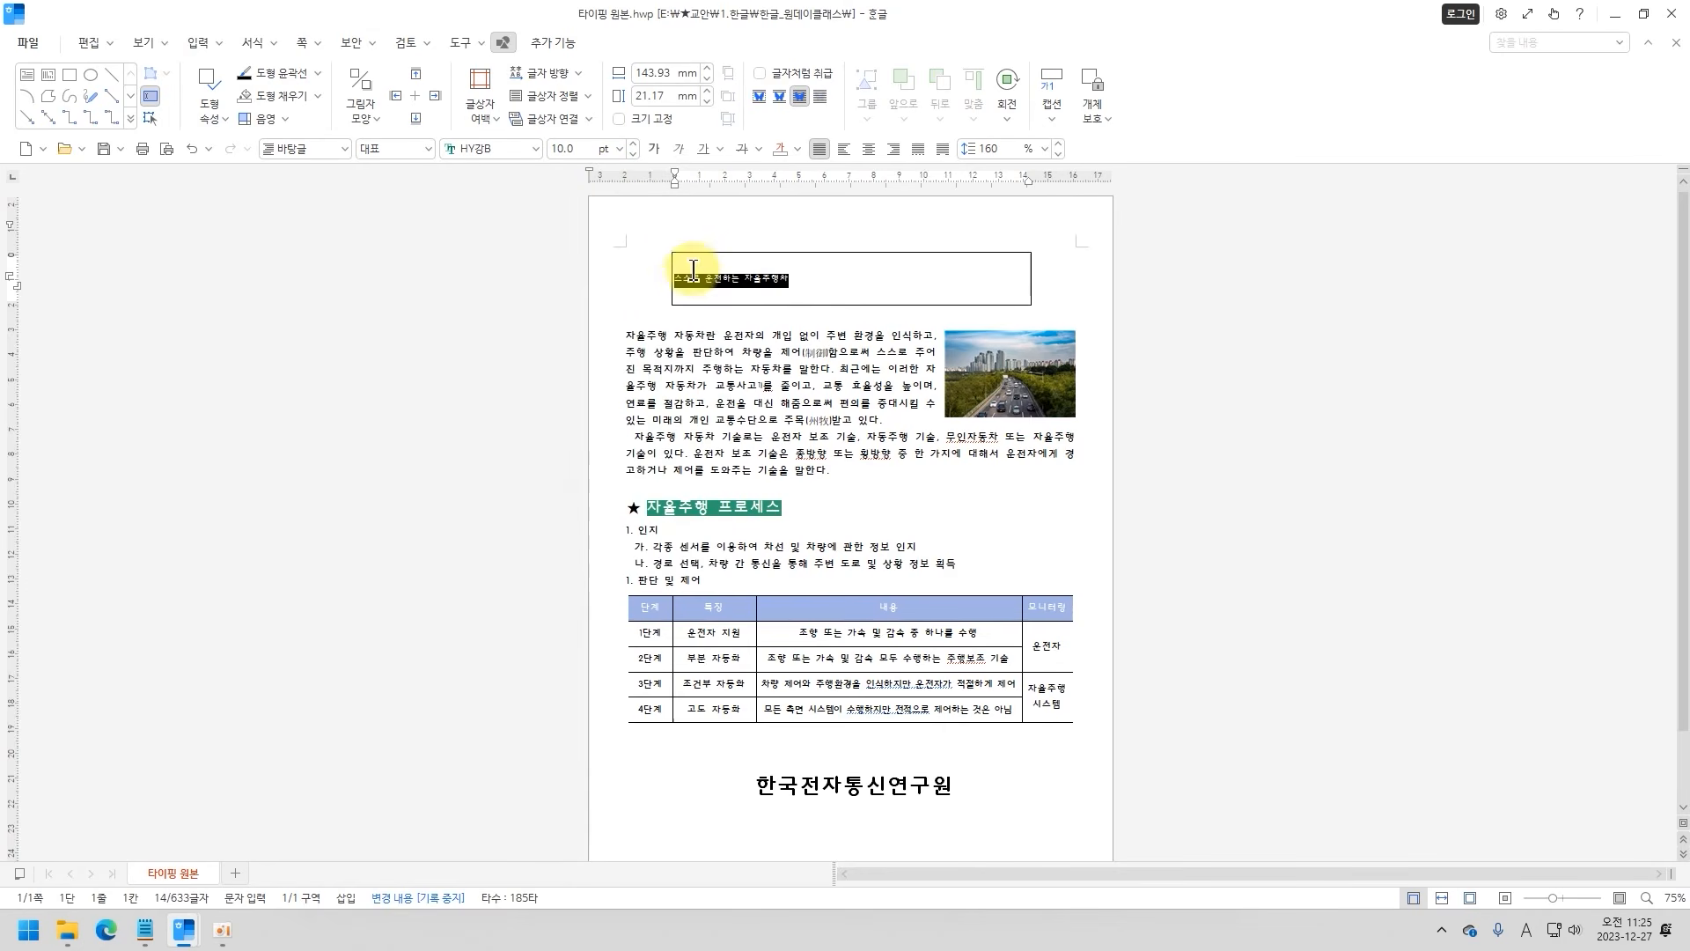
Make the title 20 pt and bold, and centre it in the rectangle.
drag(578, 149, 490, 148)
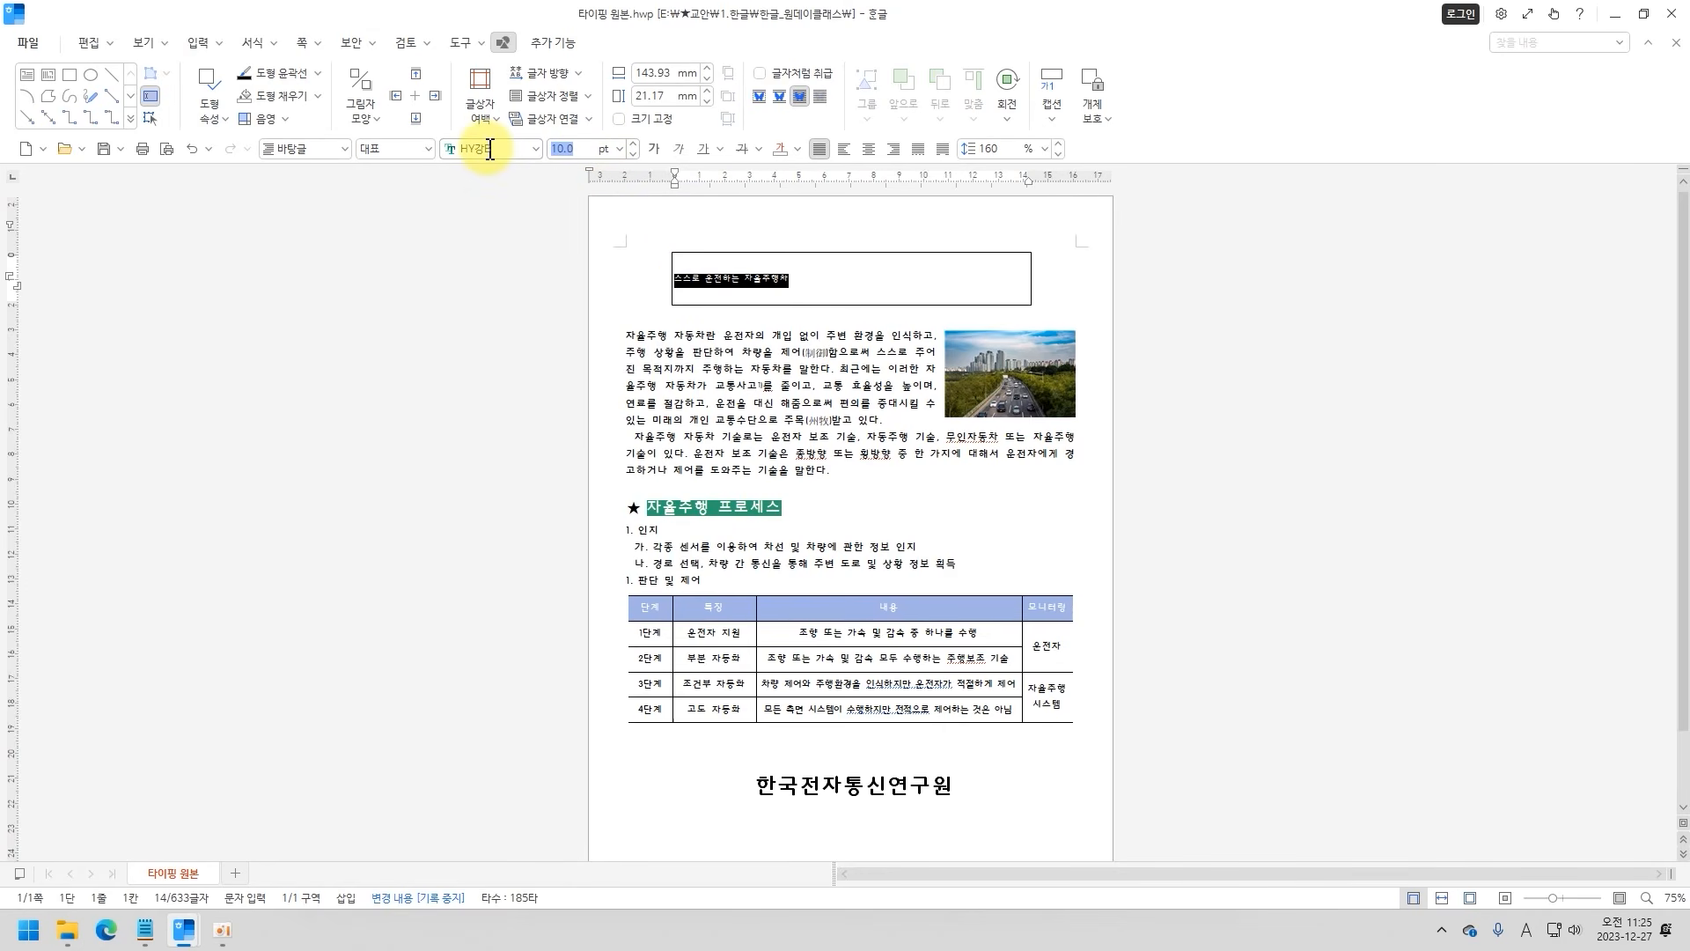
key(Return)
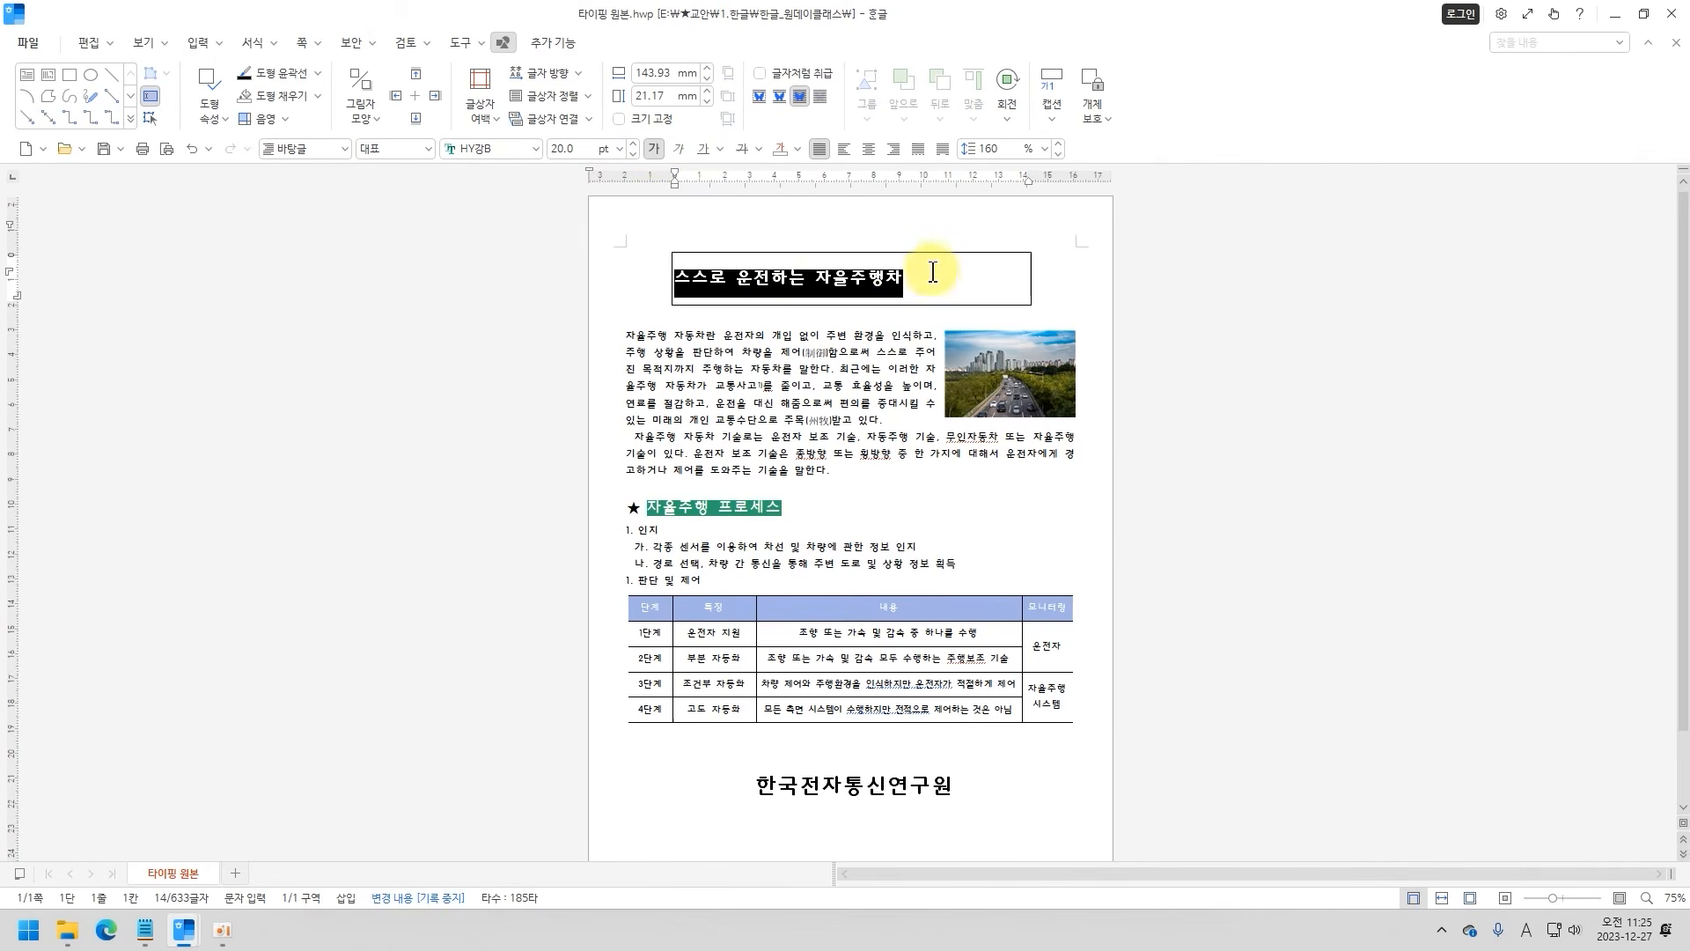
click(870, 150)
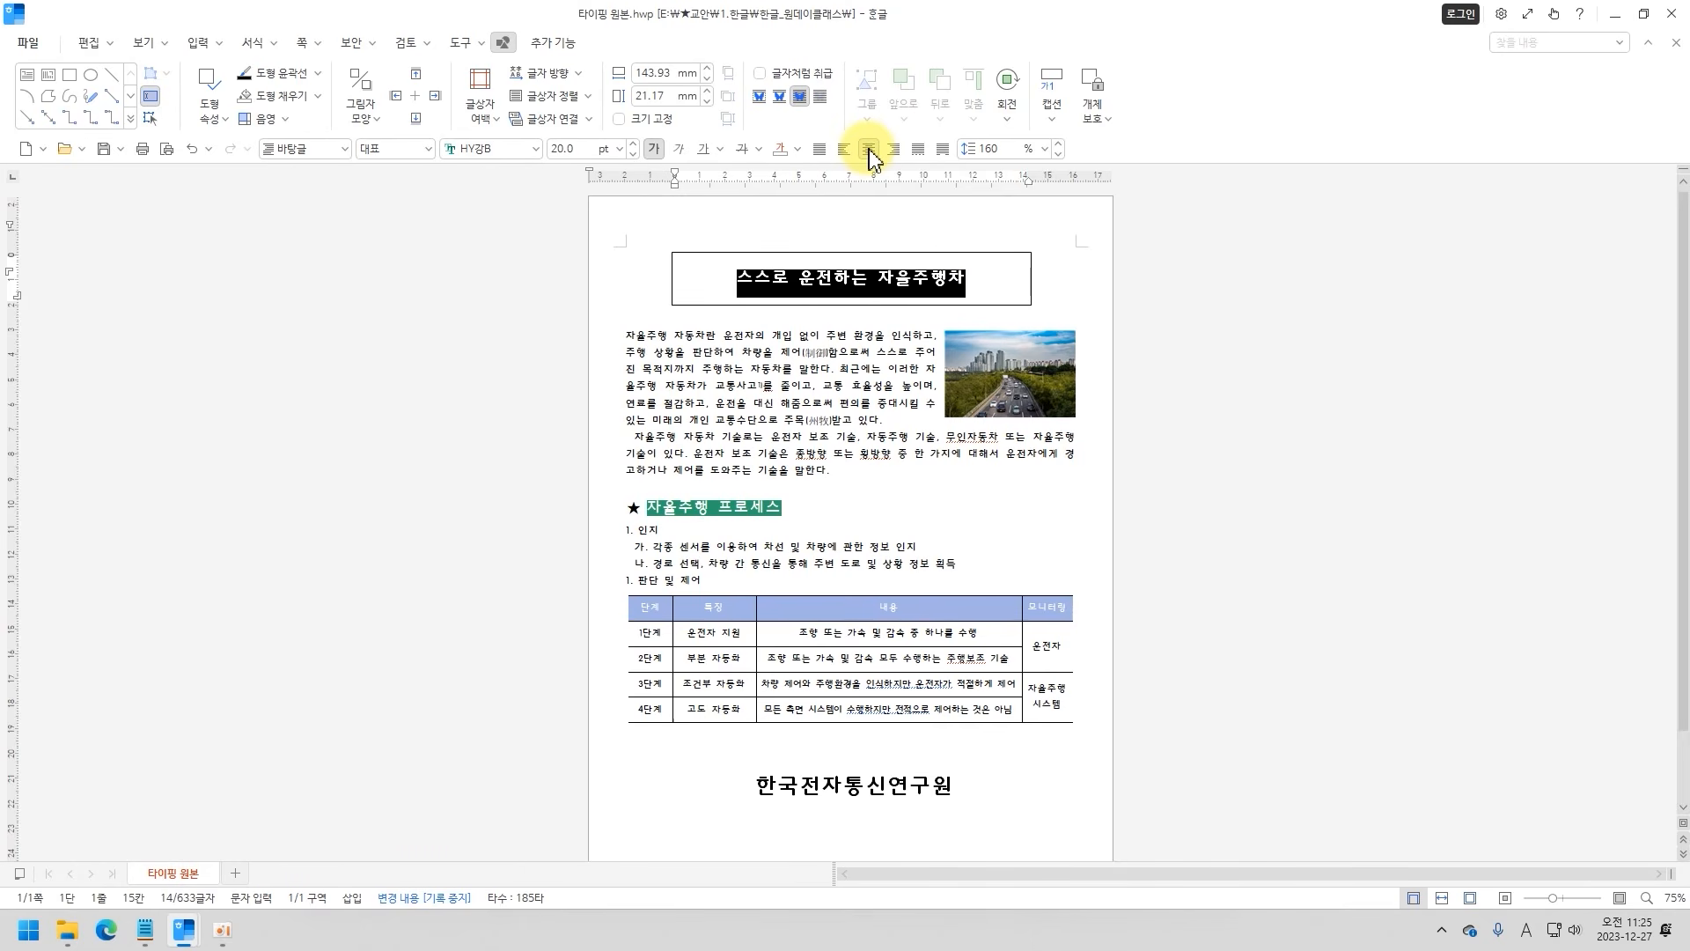
click(968, 276)
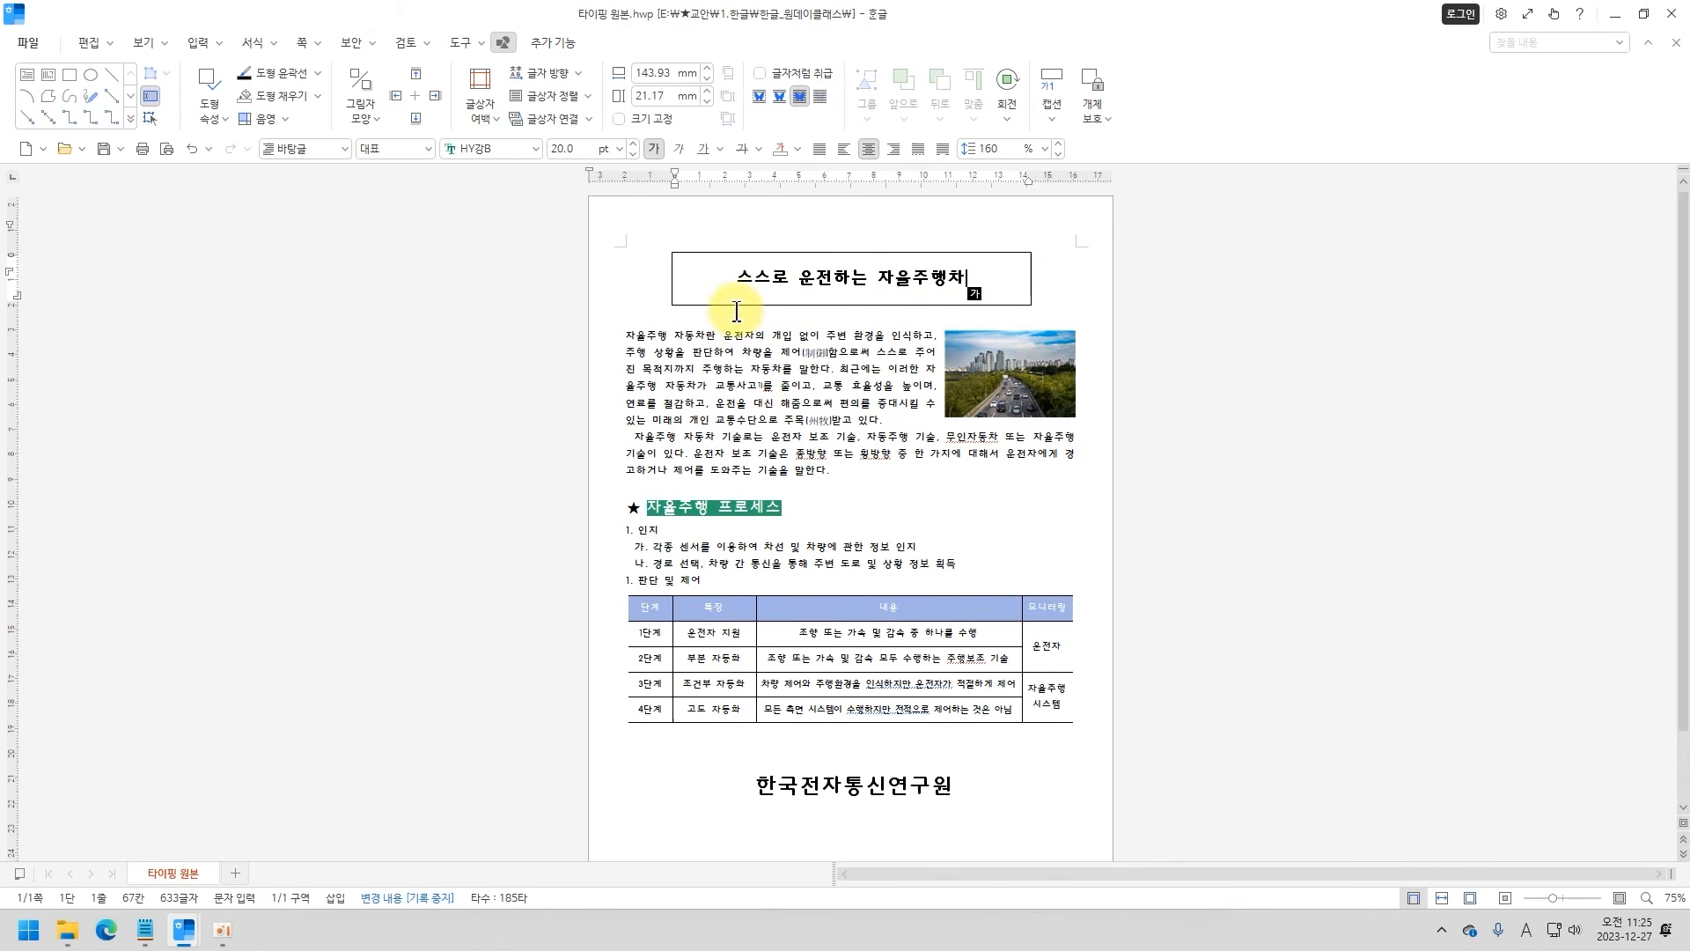
Change the corners of the title rectangle to the semicircle (반원) shape in its object properties.
click(698, 255)
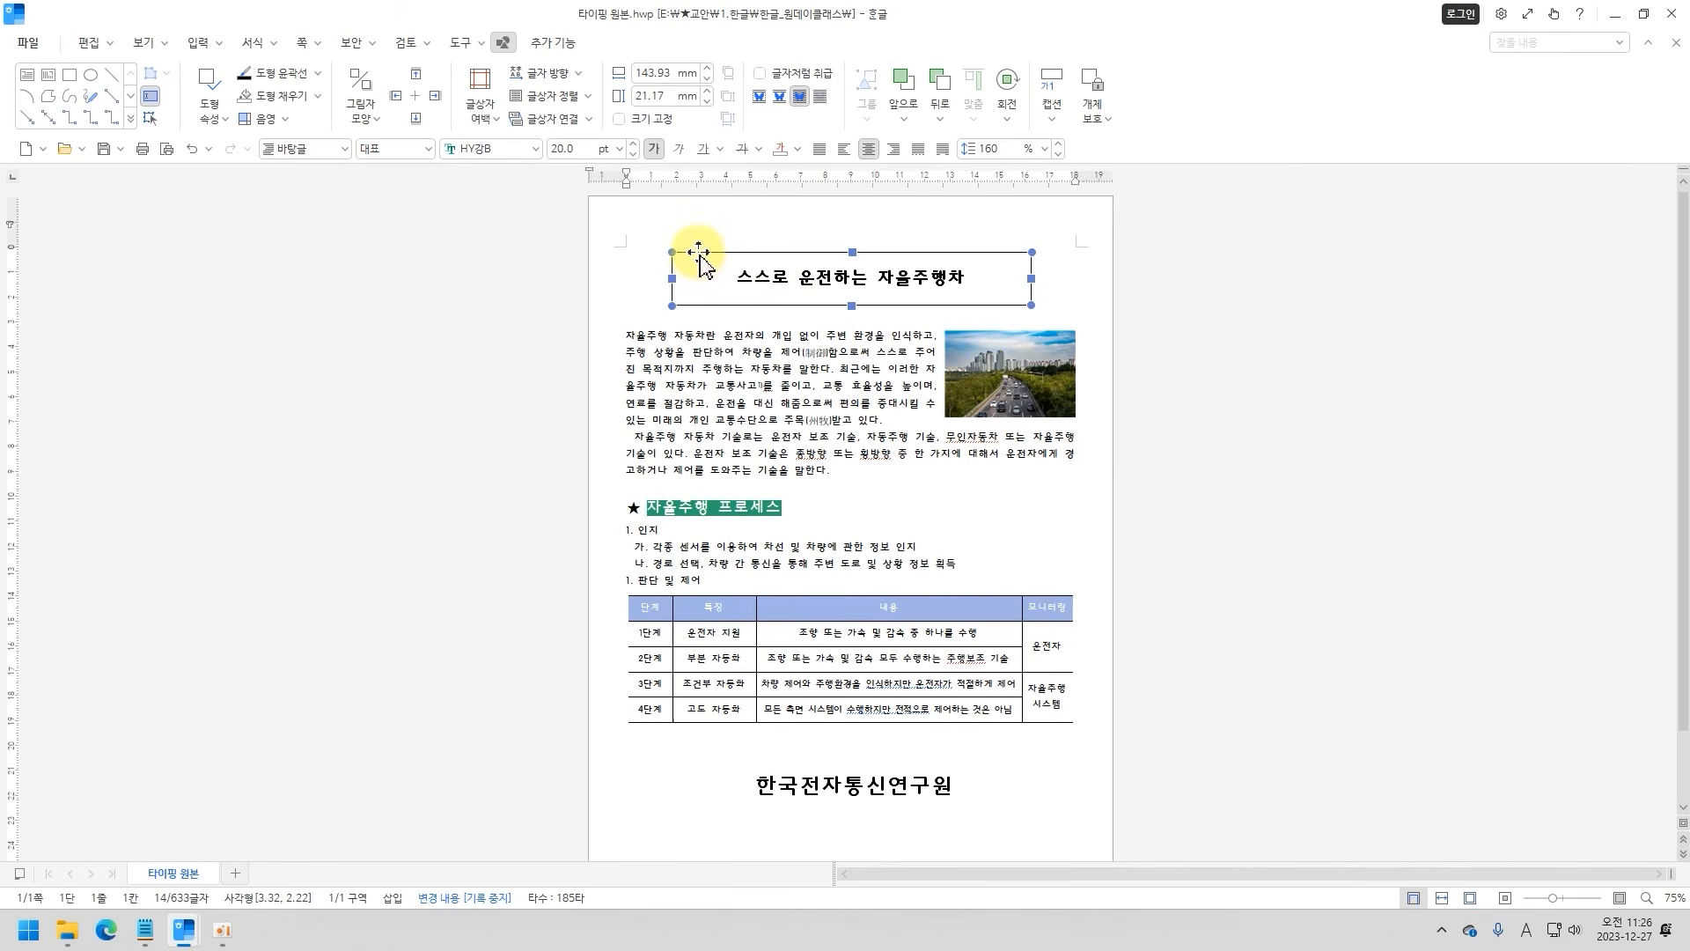
right_click(701, 258)
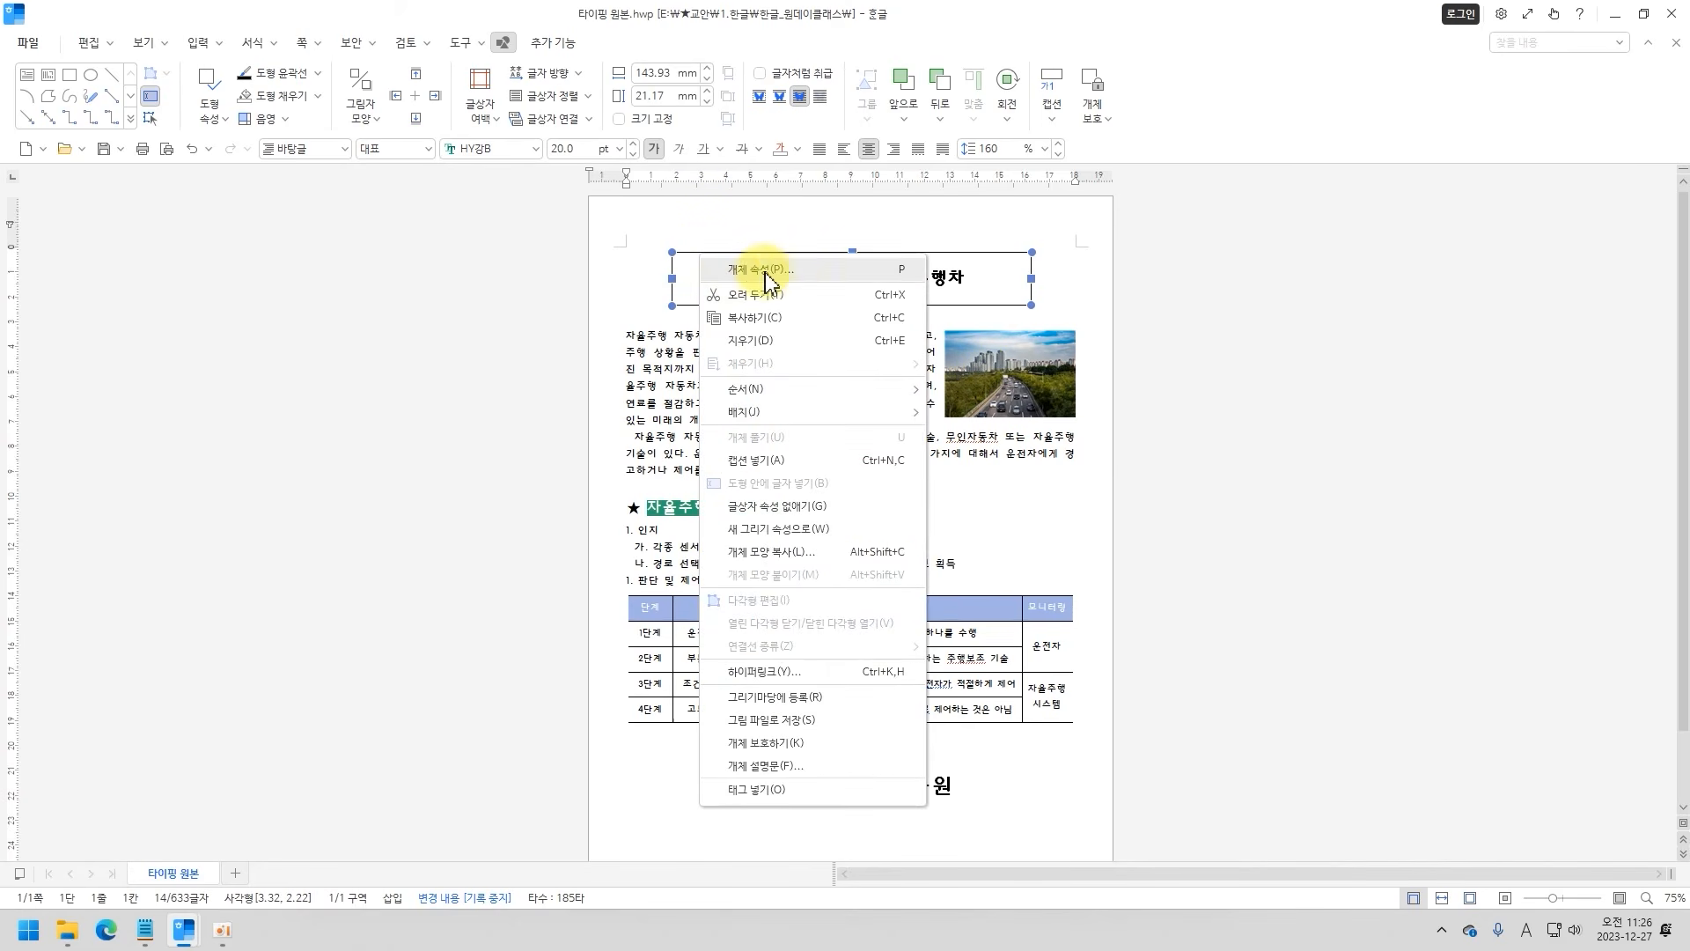
click(691, 258)
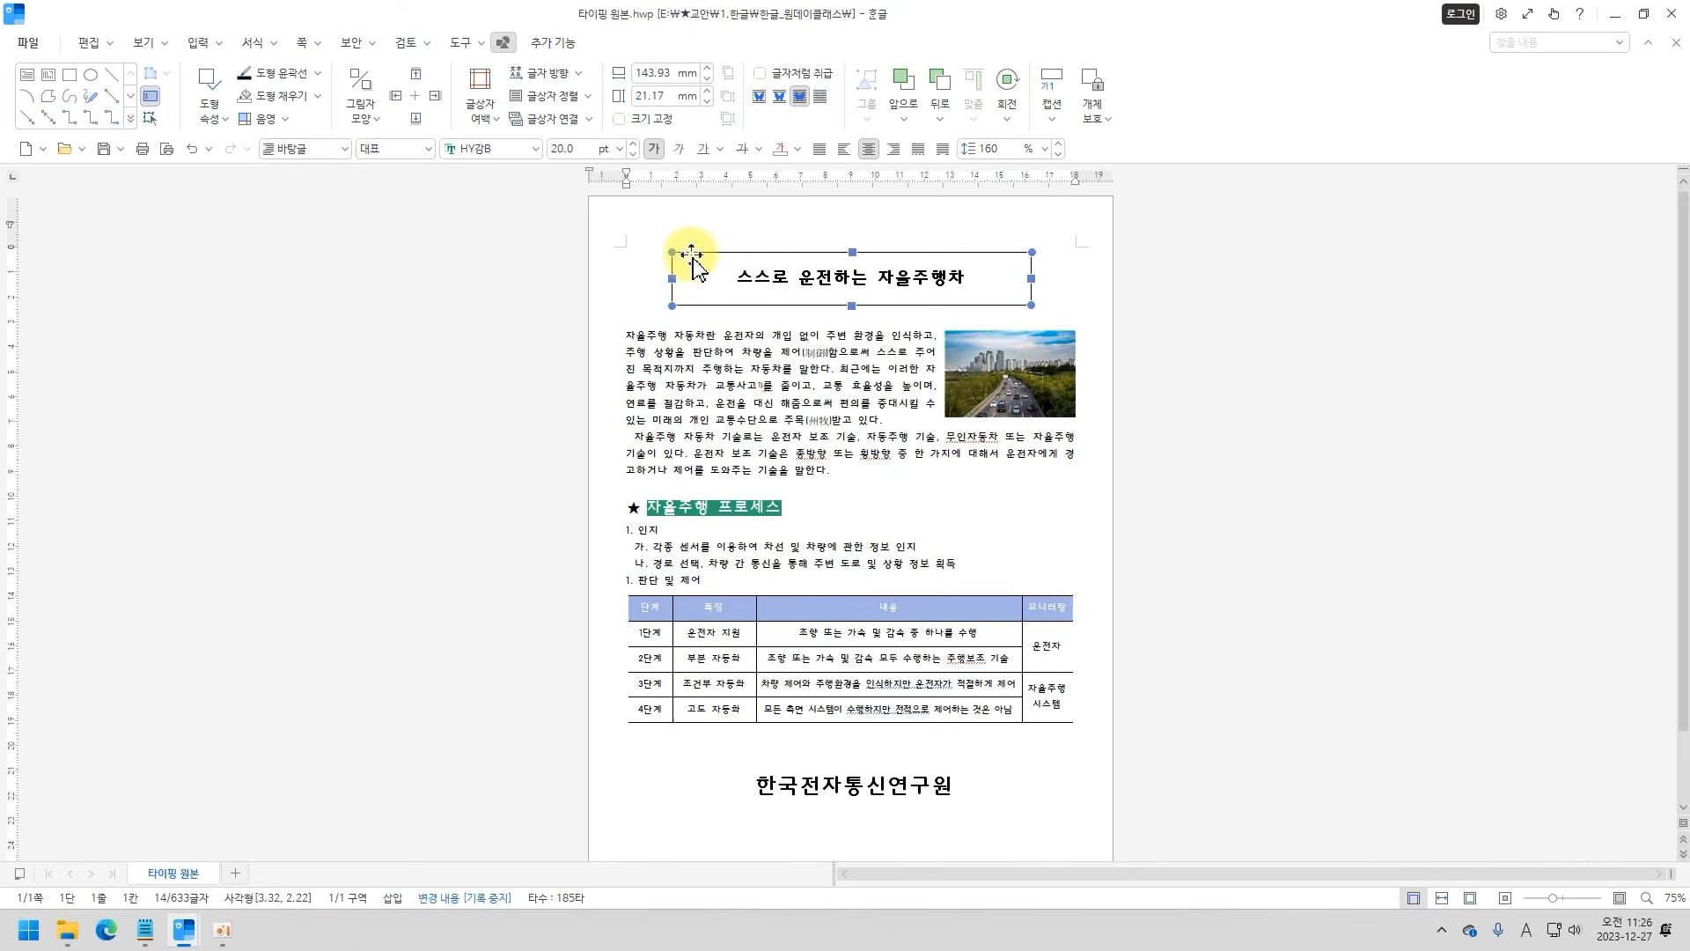
double_click(692, 257)
drag(766, 158, 332, 176)
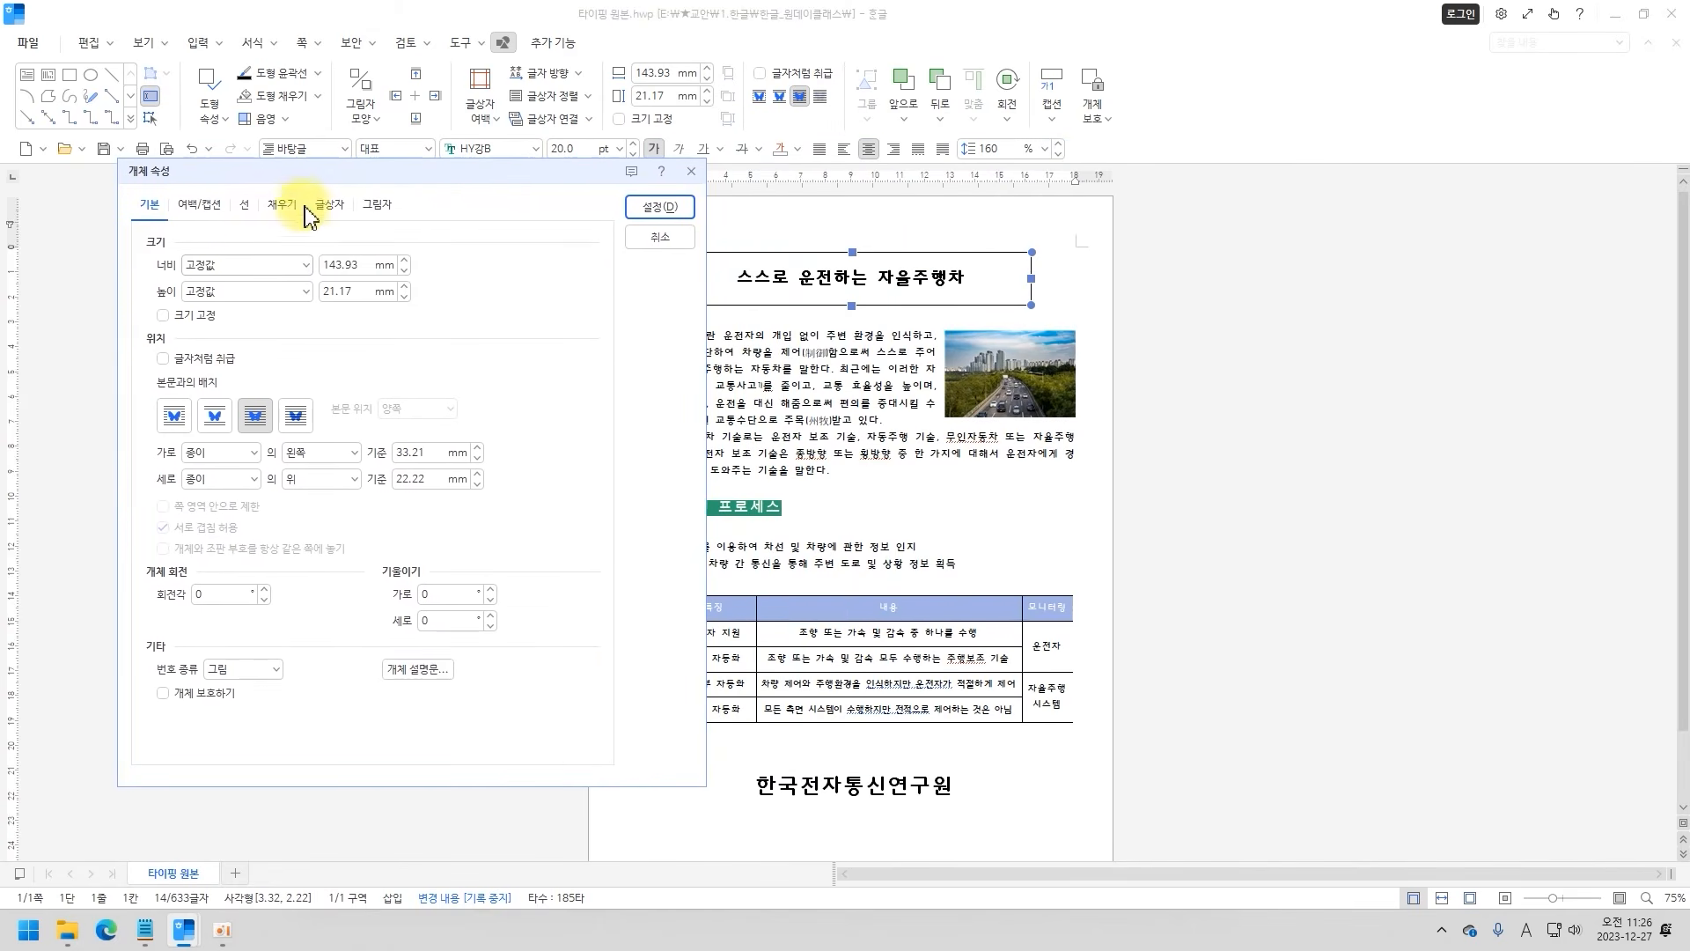
click(245, 205)
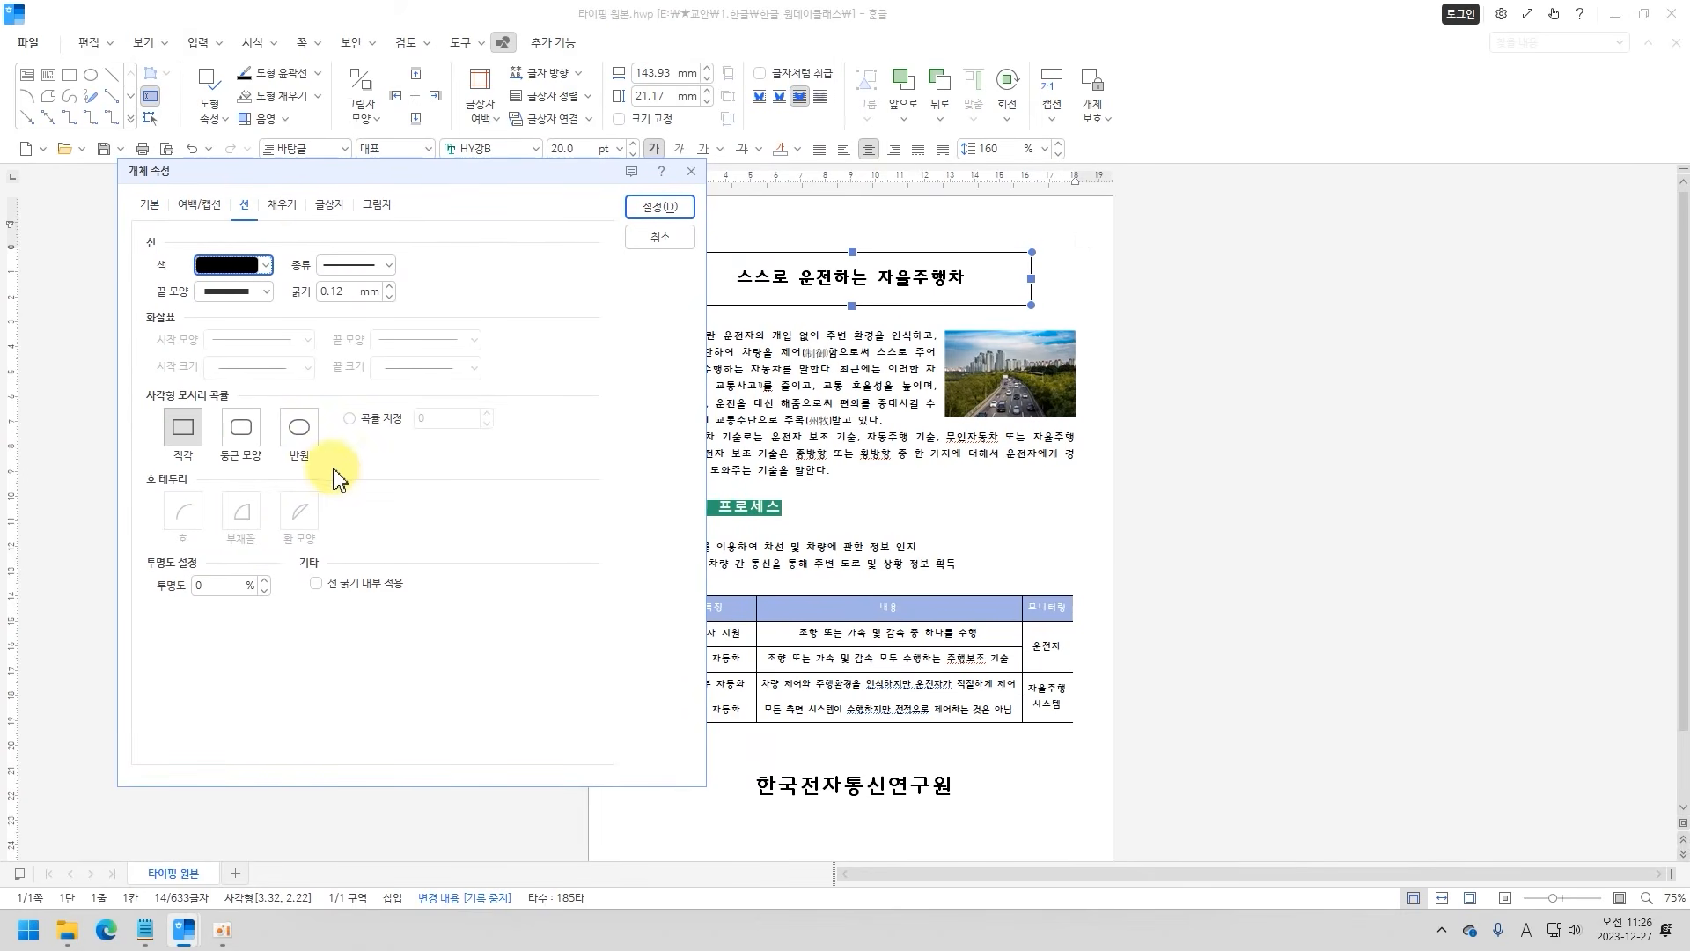
click(299, 431)
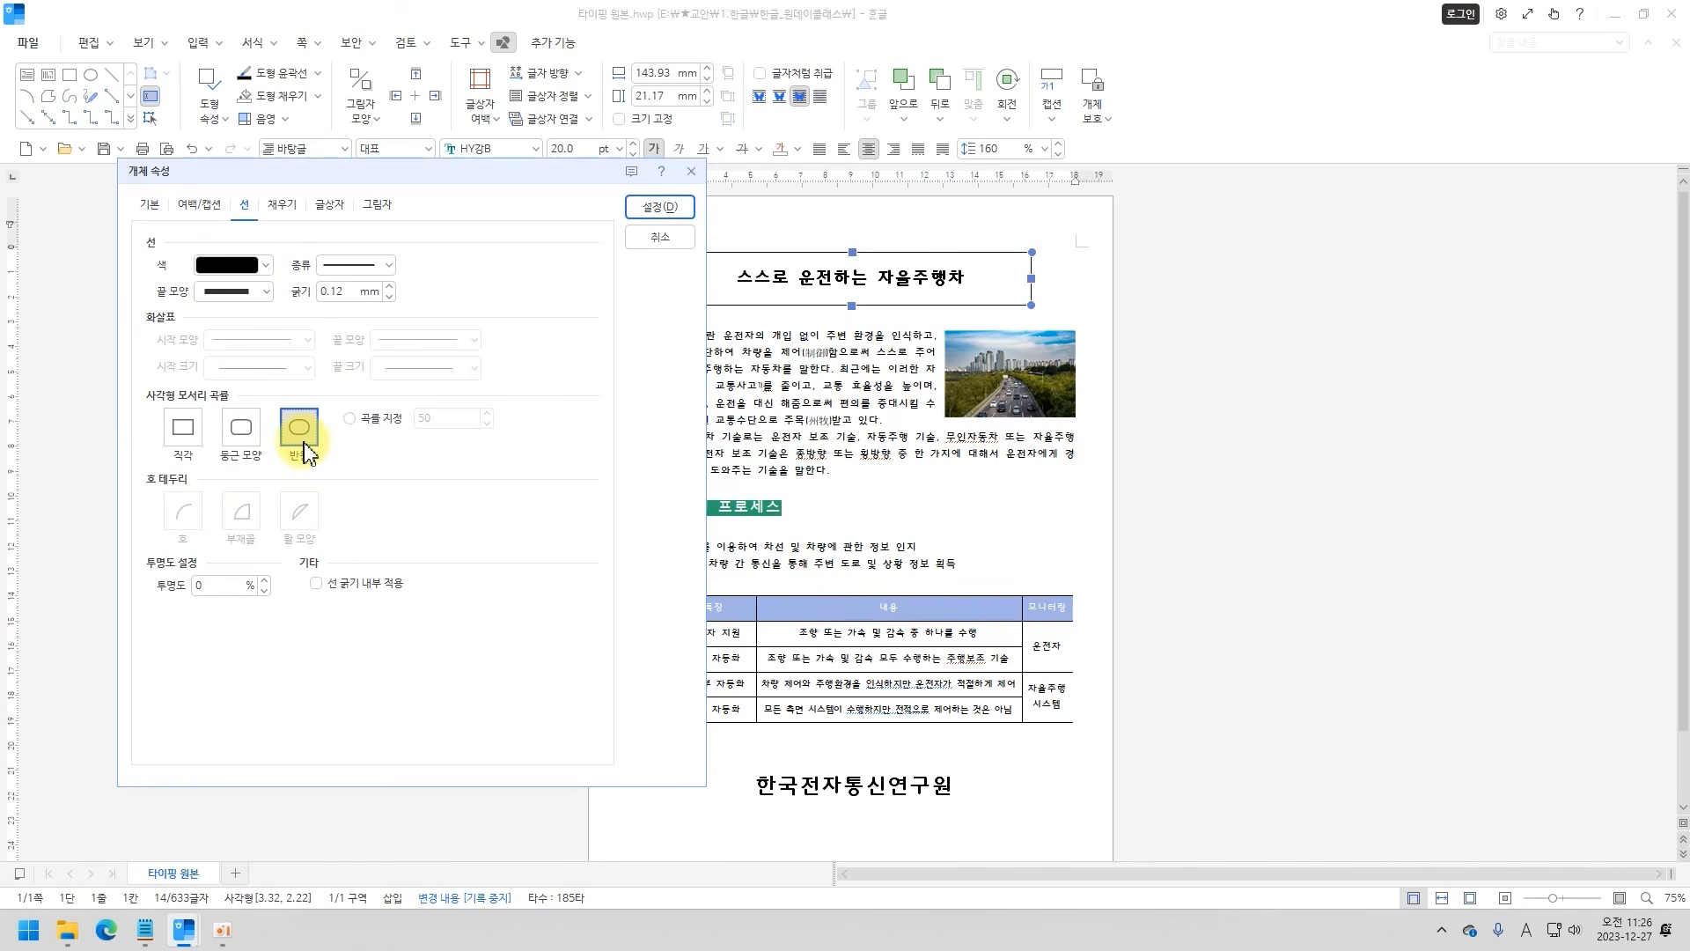
Fill the title box with a light orange face colour and apply the object properties.
click(279, 208)
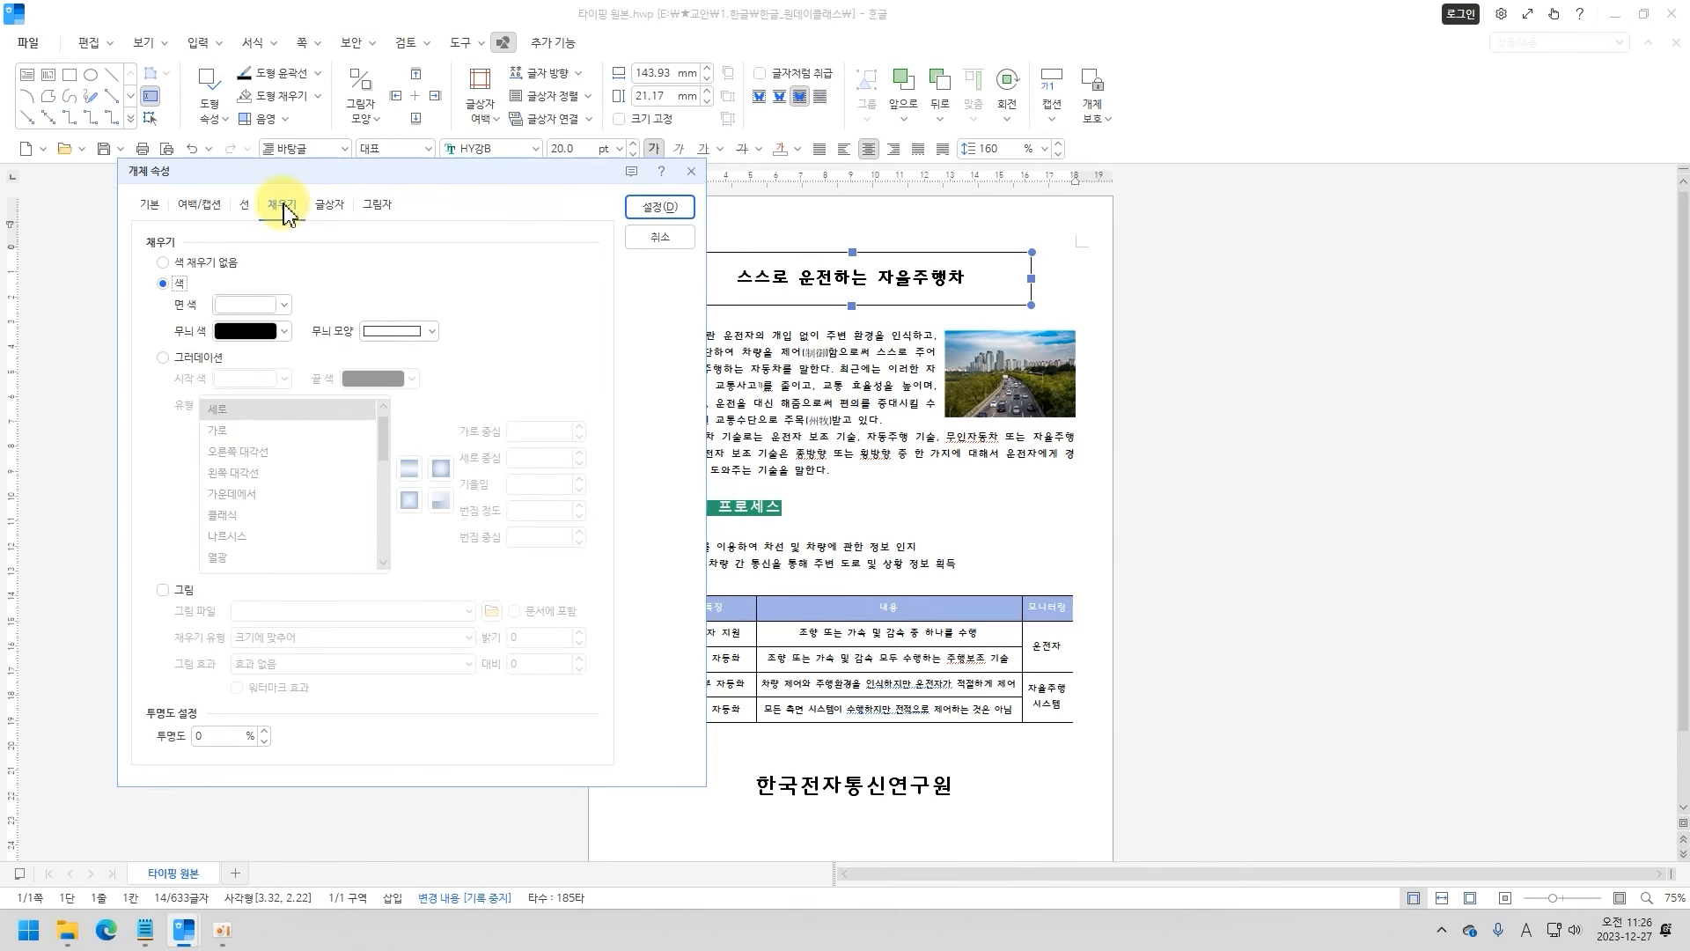
click(282, 305)
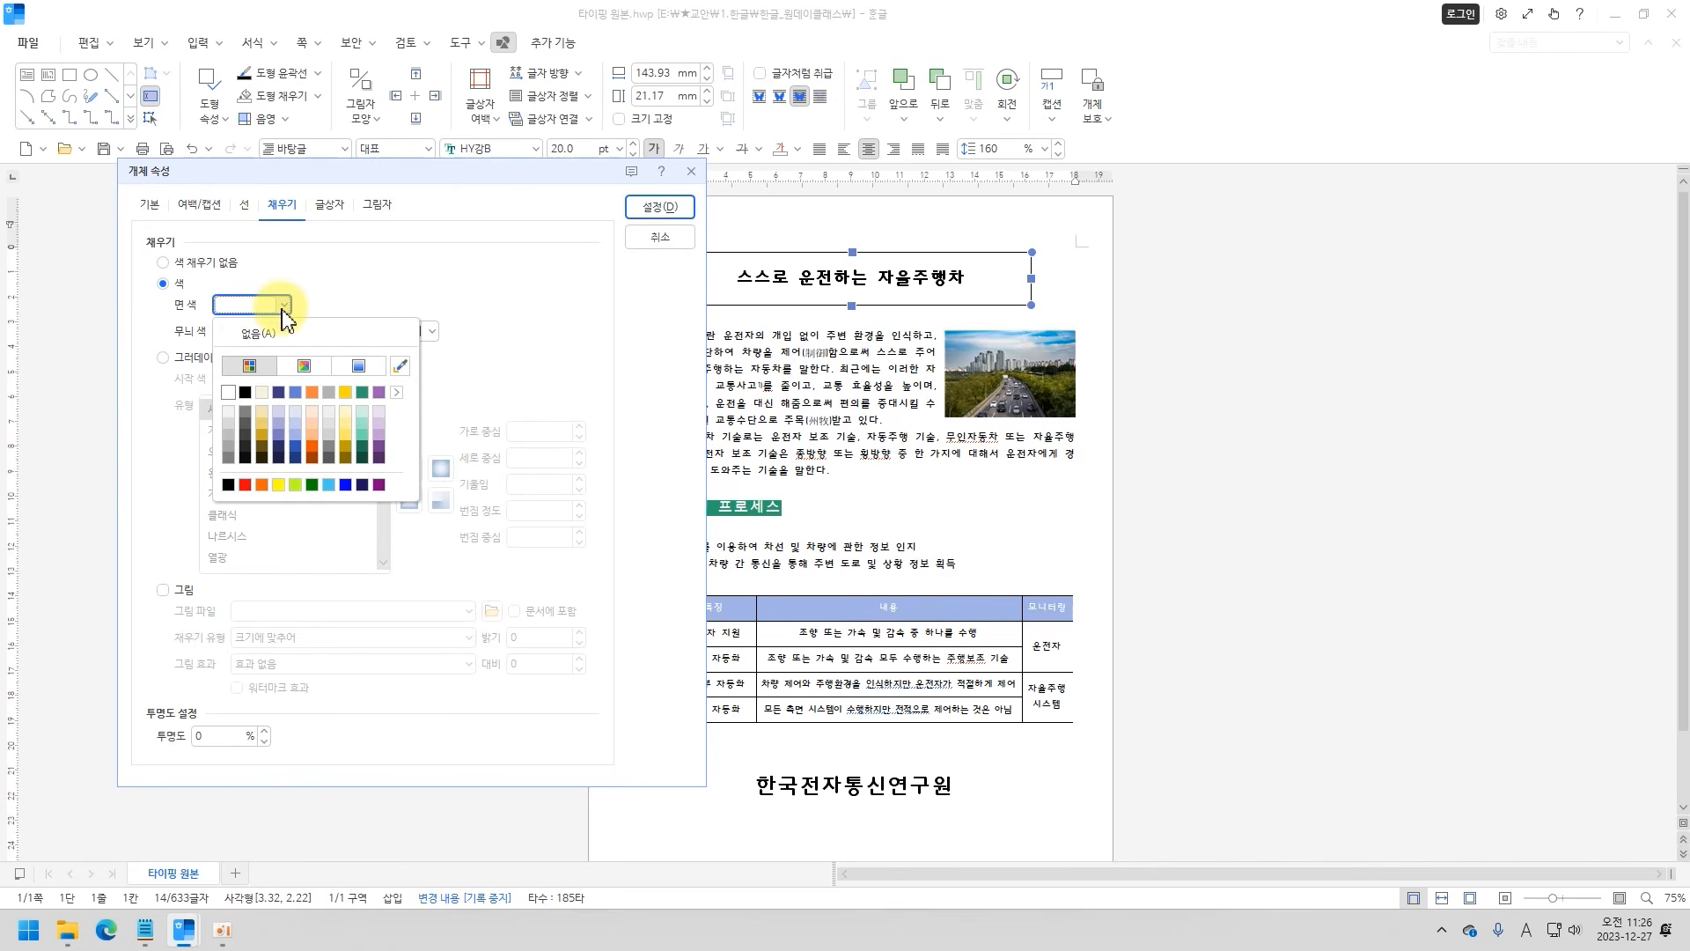
click(313, 414)
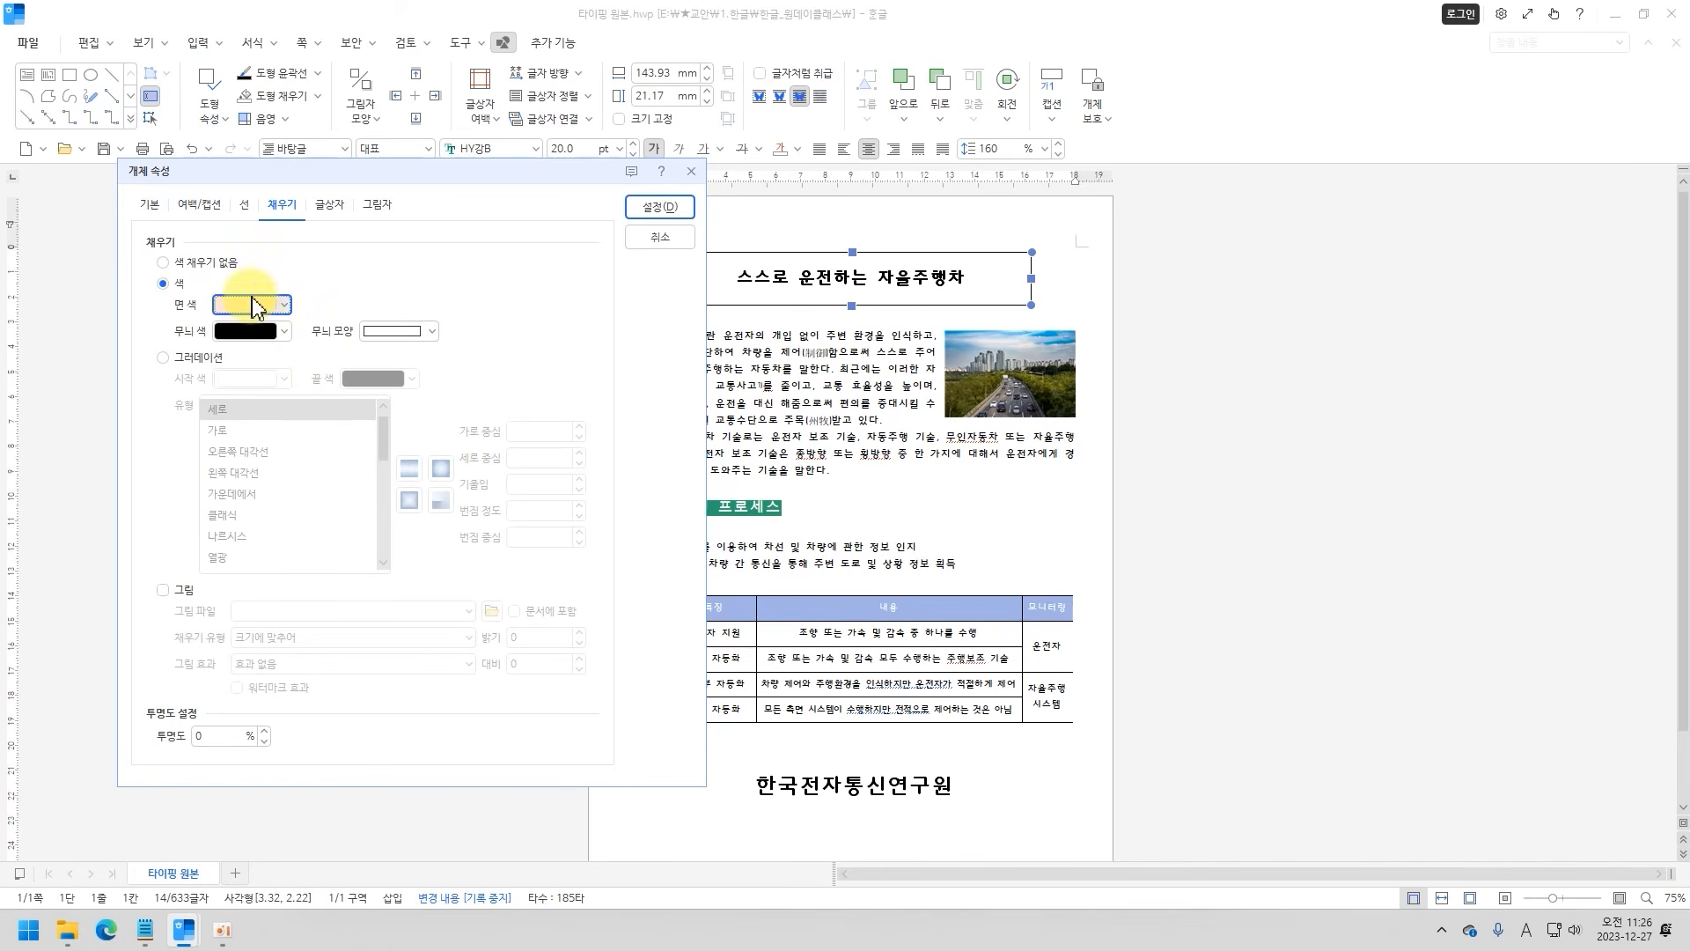
click(635, 251)
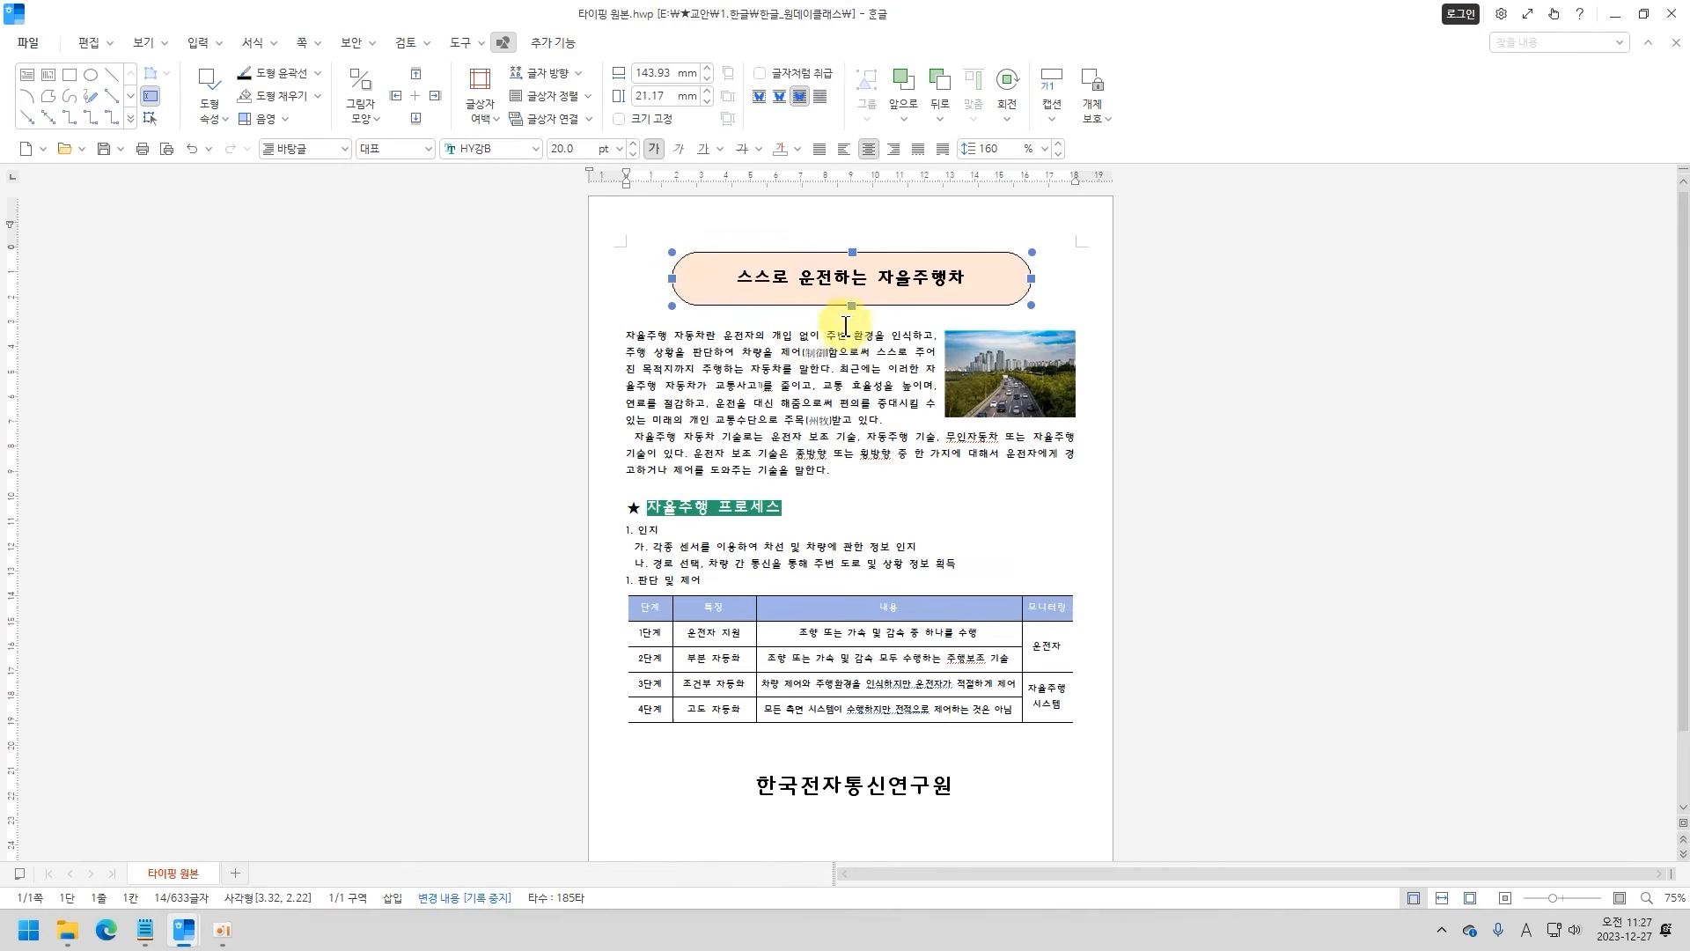
click(862, 378)
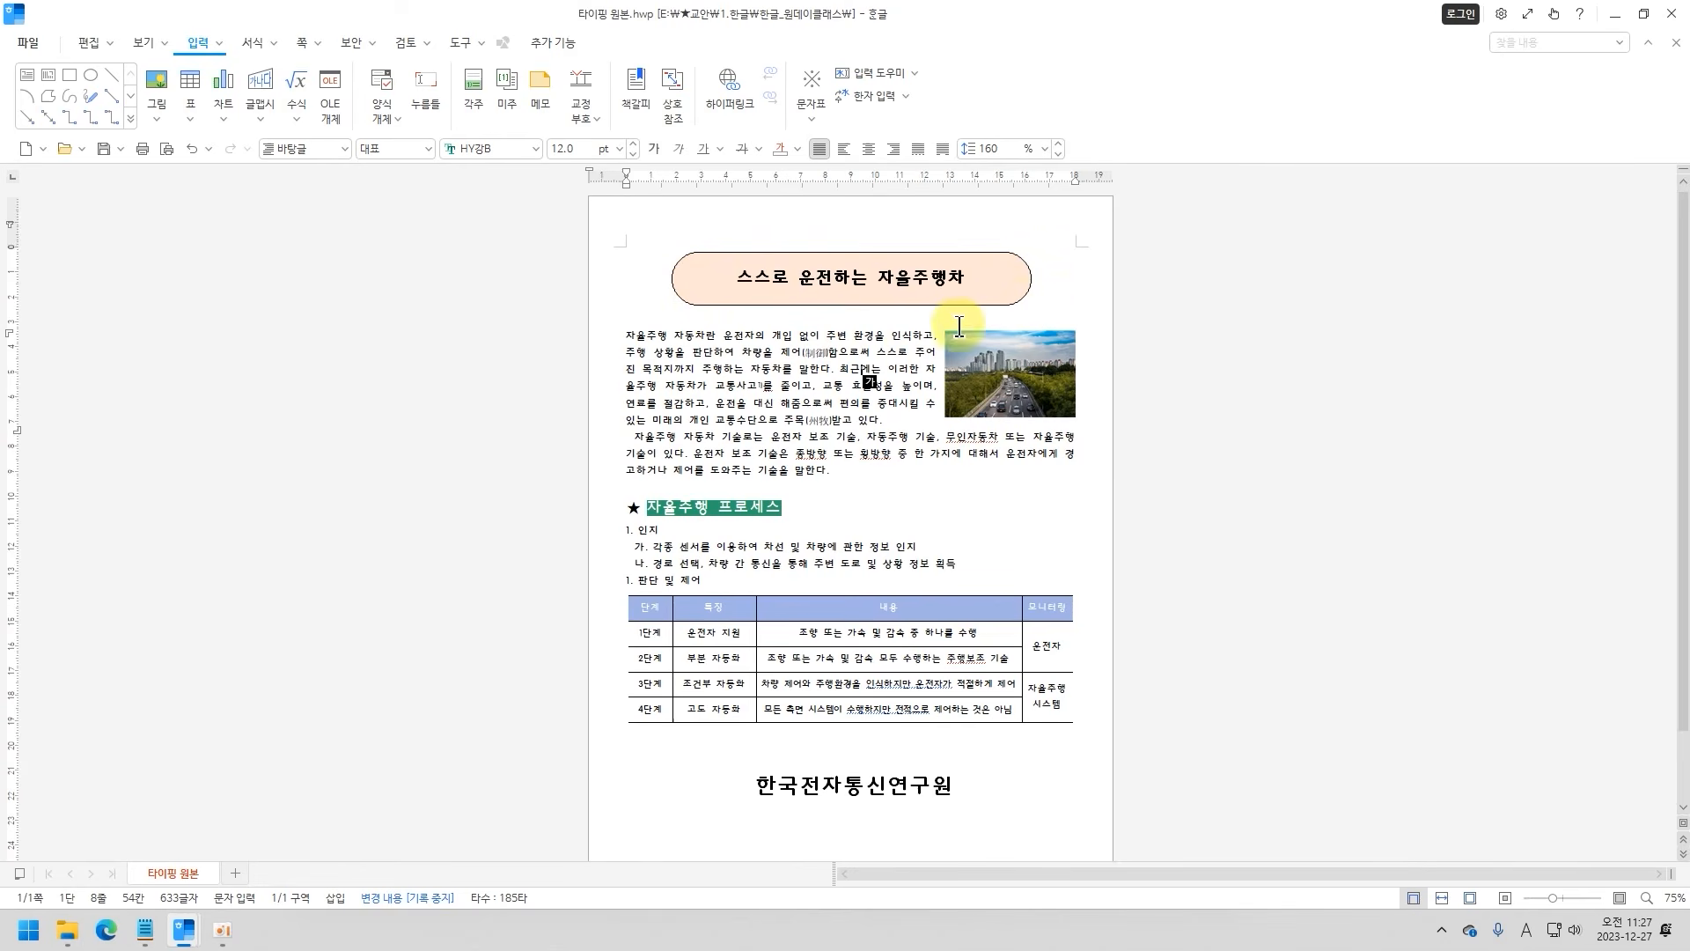
Remove the outline of the title box by setting its line type to none.
click(695, 260)
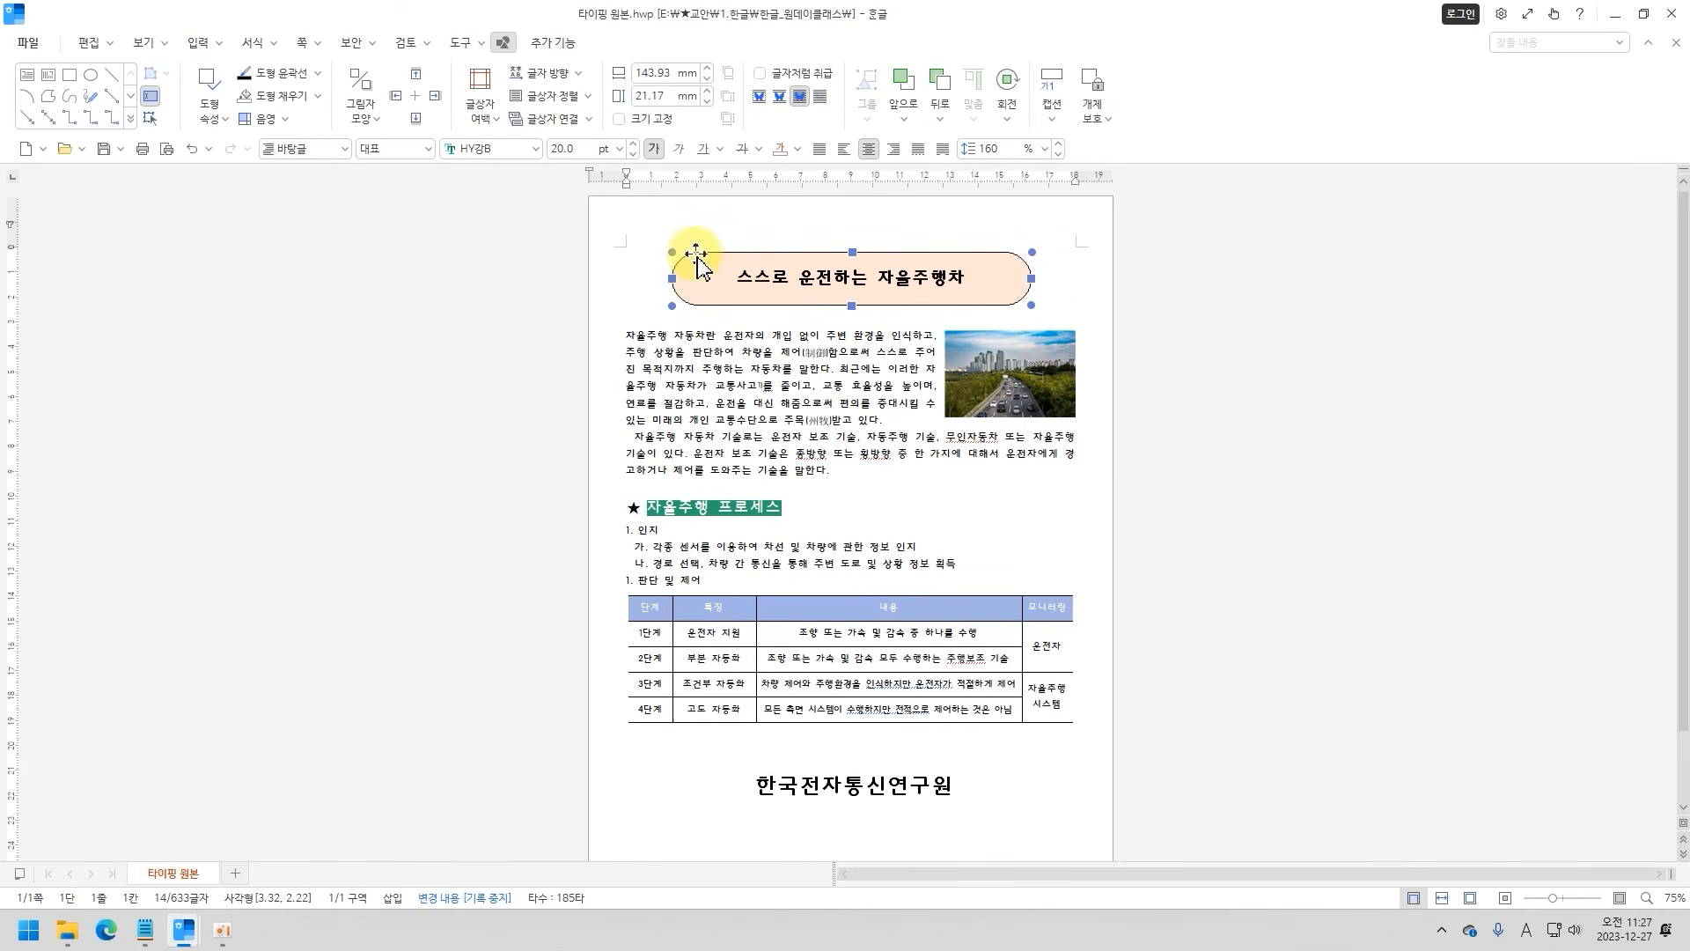
double_click(695, 255)
drag(687, 175, 241, 185)
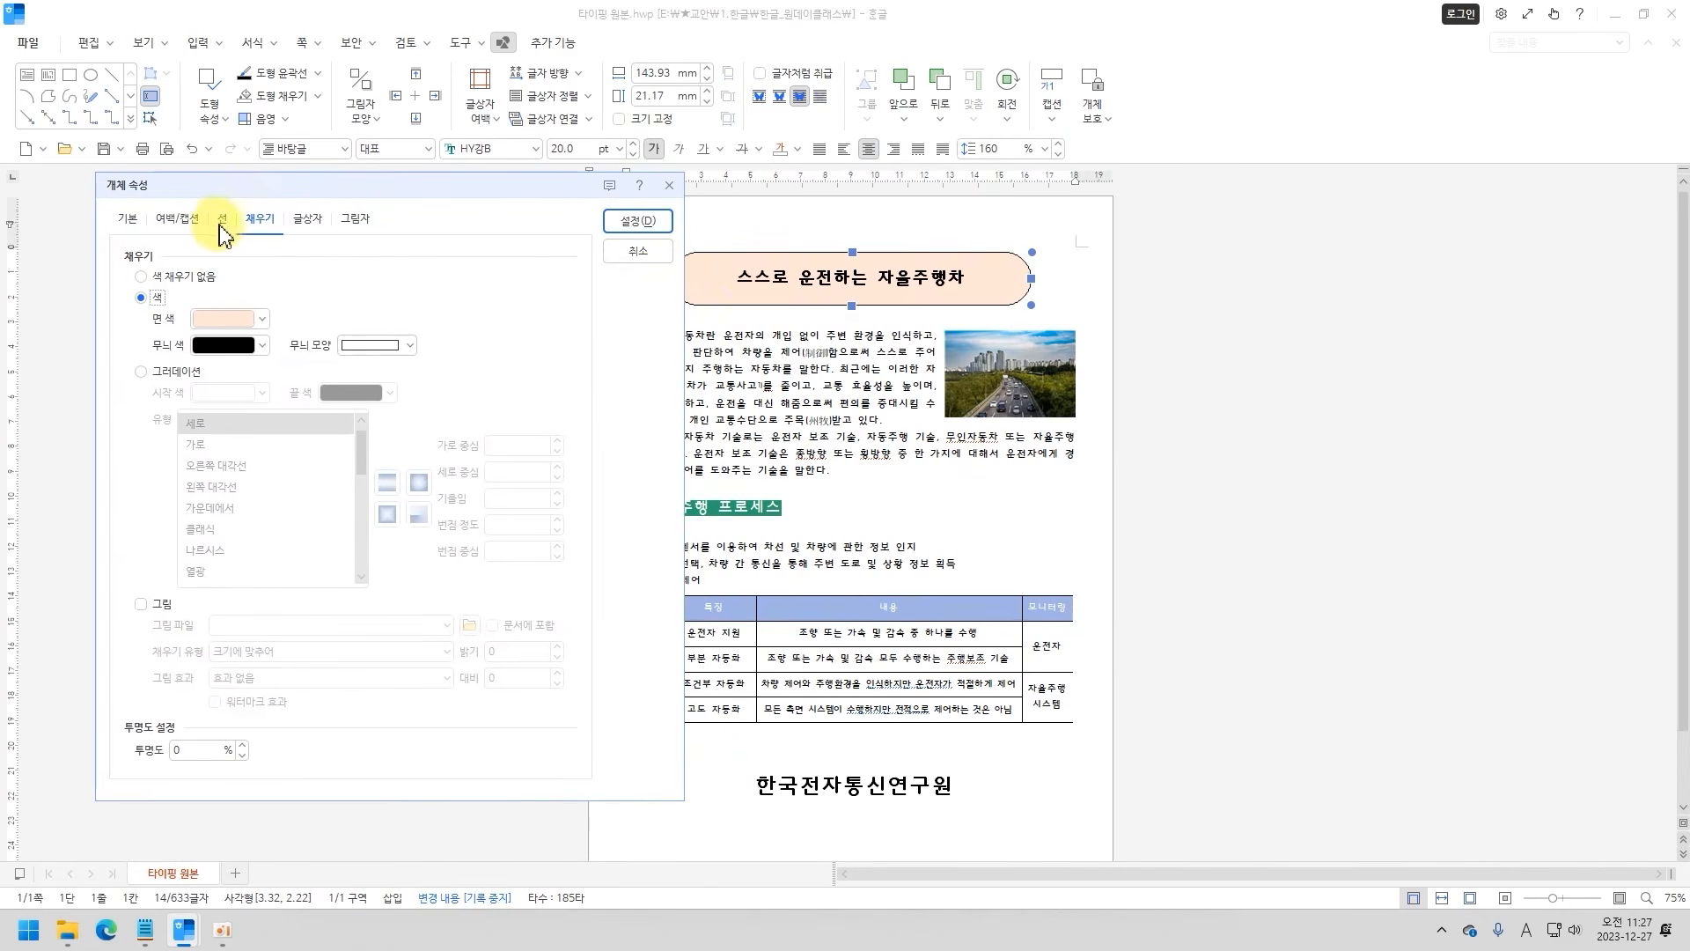
click(222, 220)
click(338, 279)
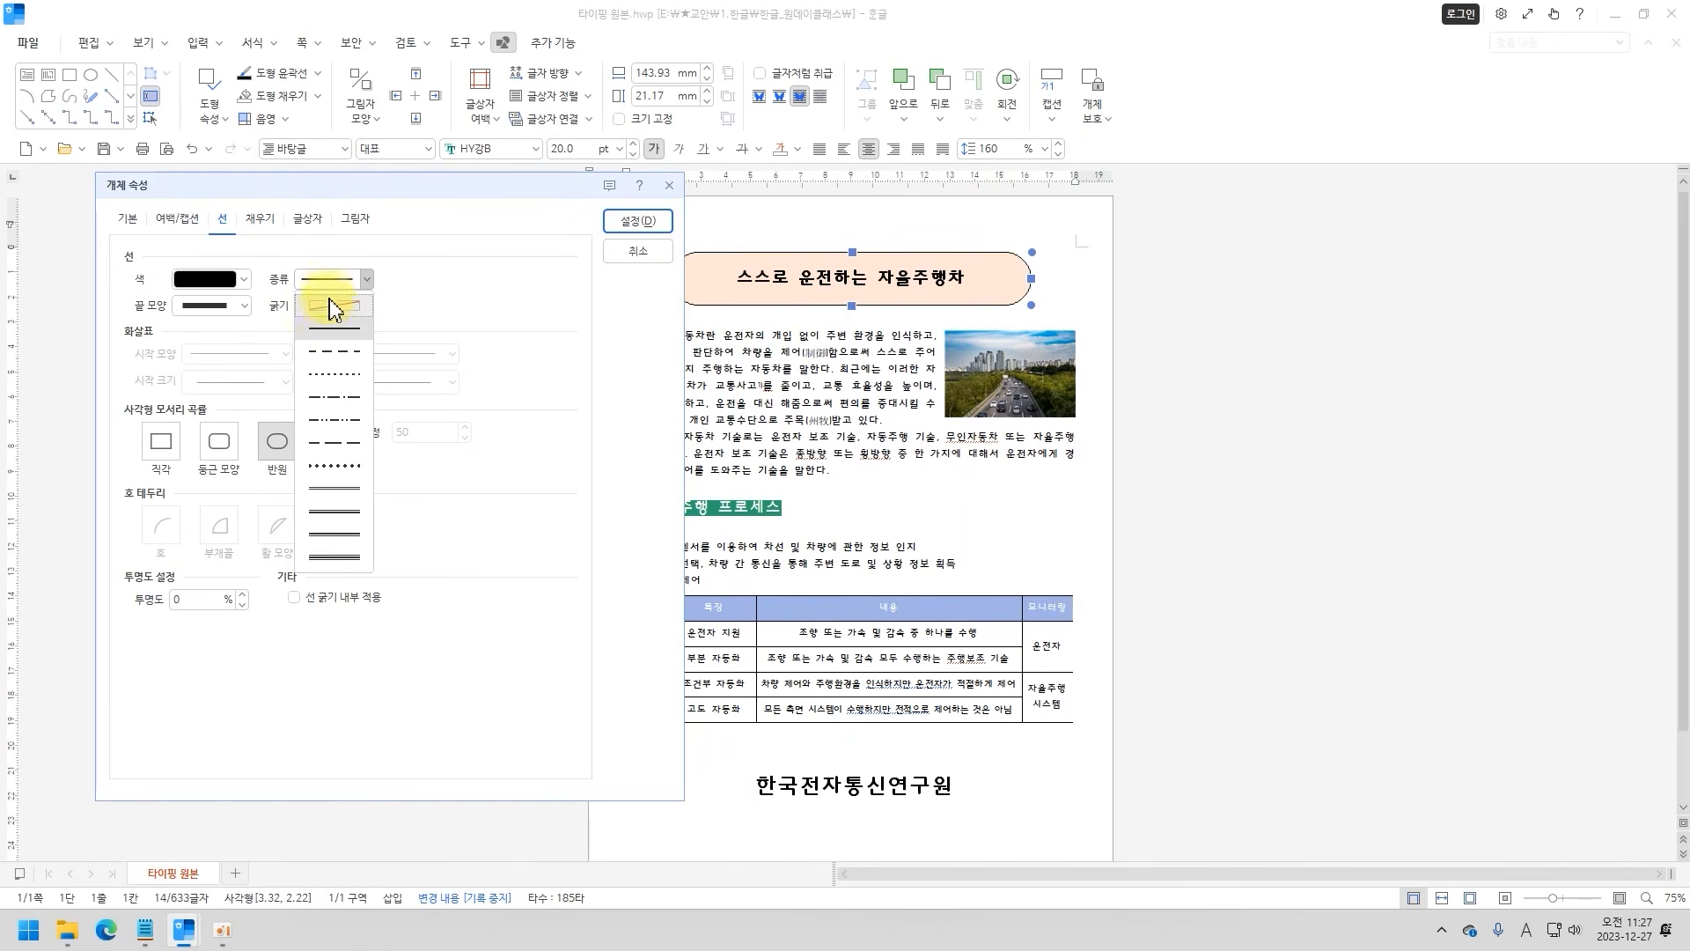
click(331, 305)
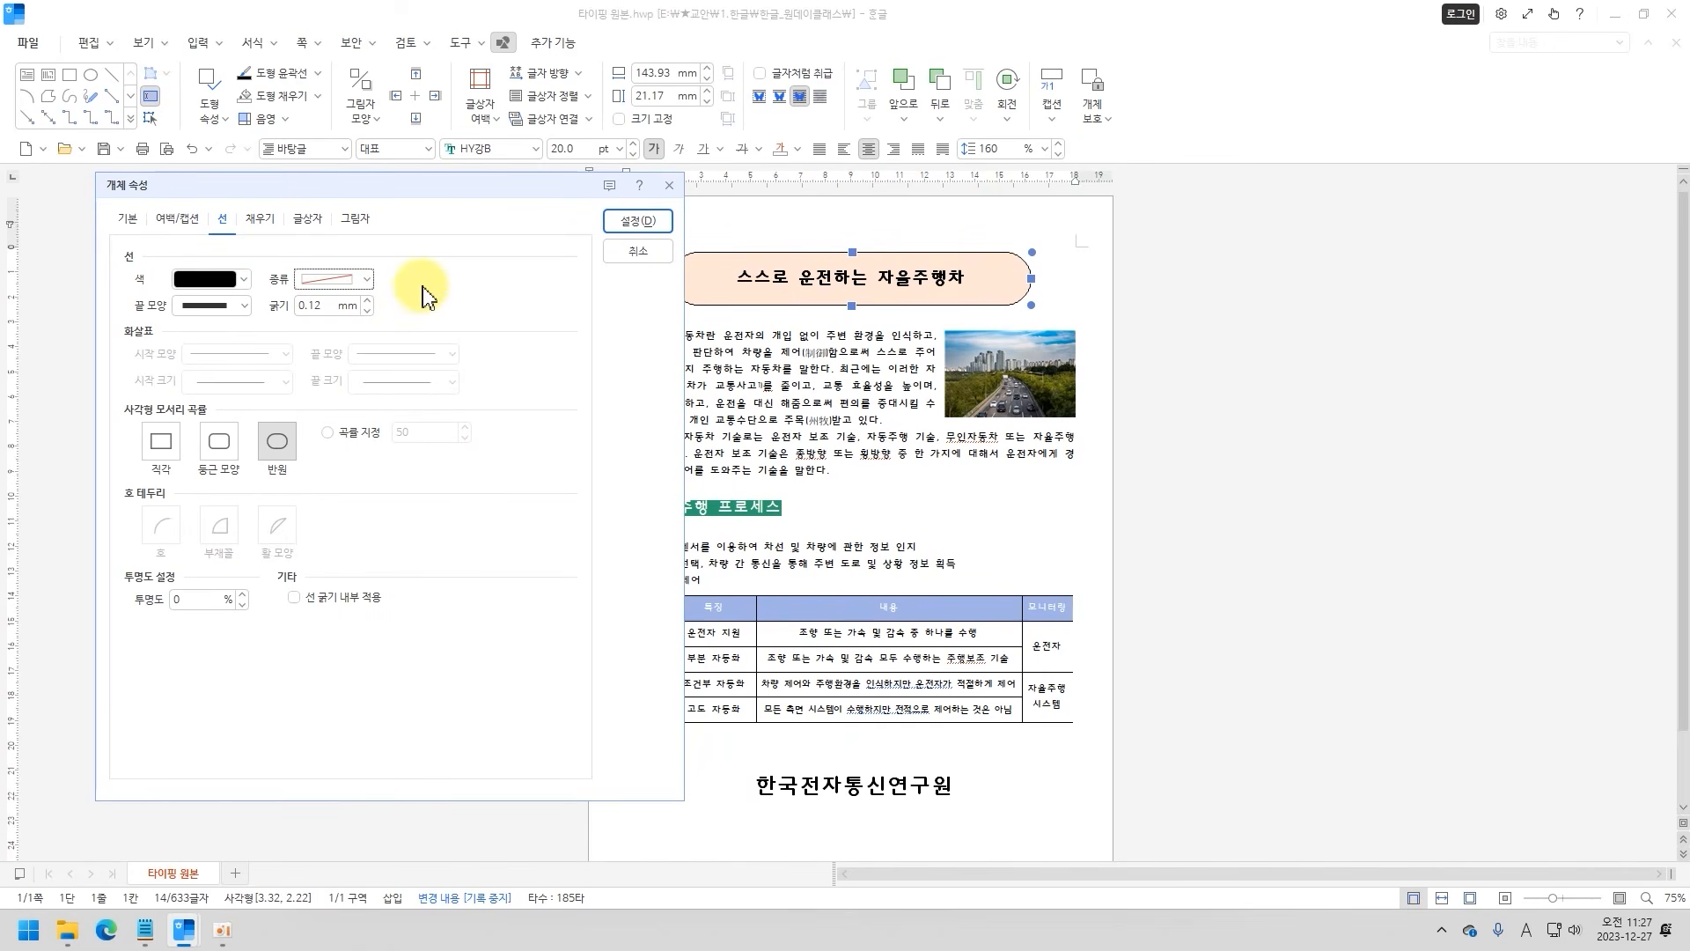
Give the title box an orange shadow offset to the lower right and apply the properties.
click(356, 220)
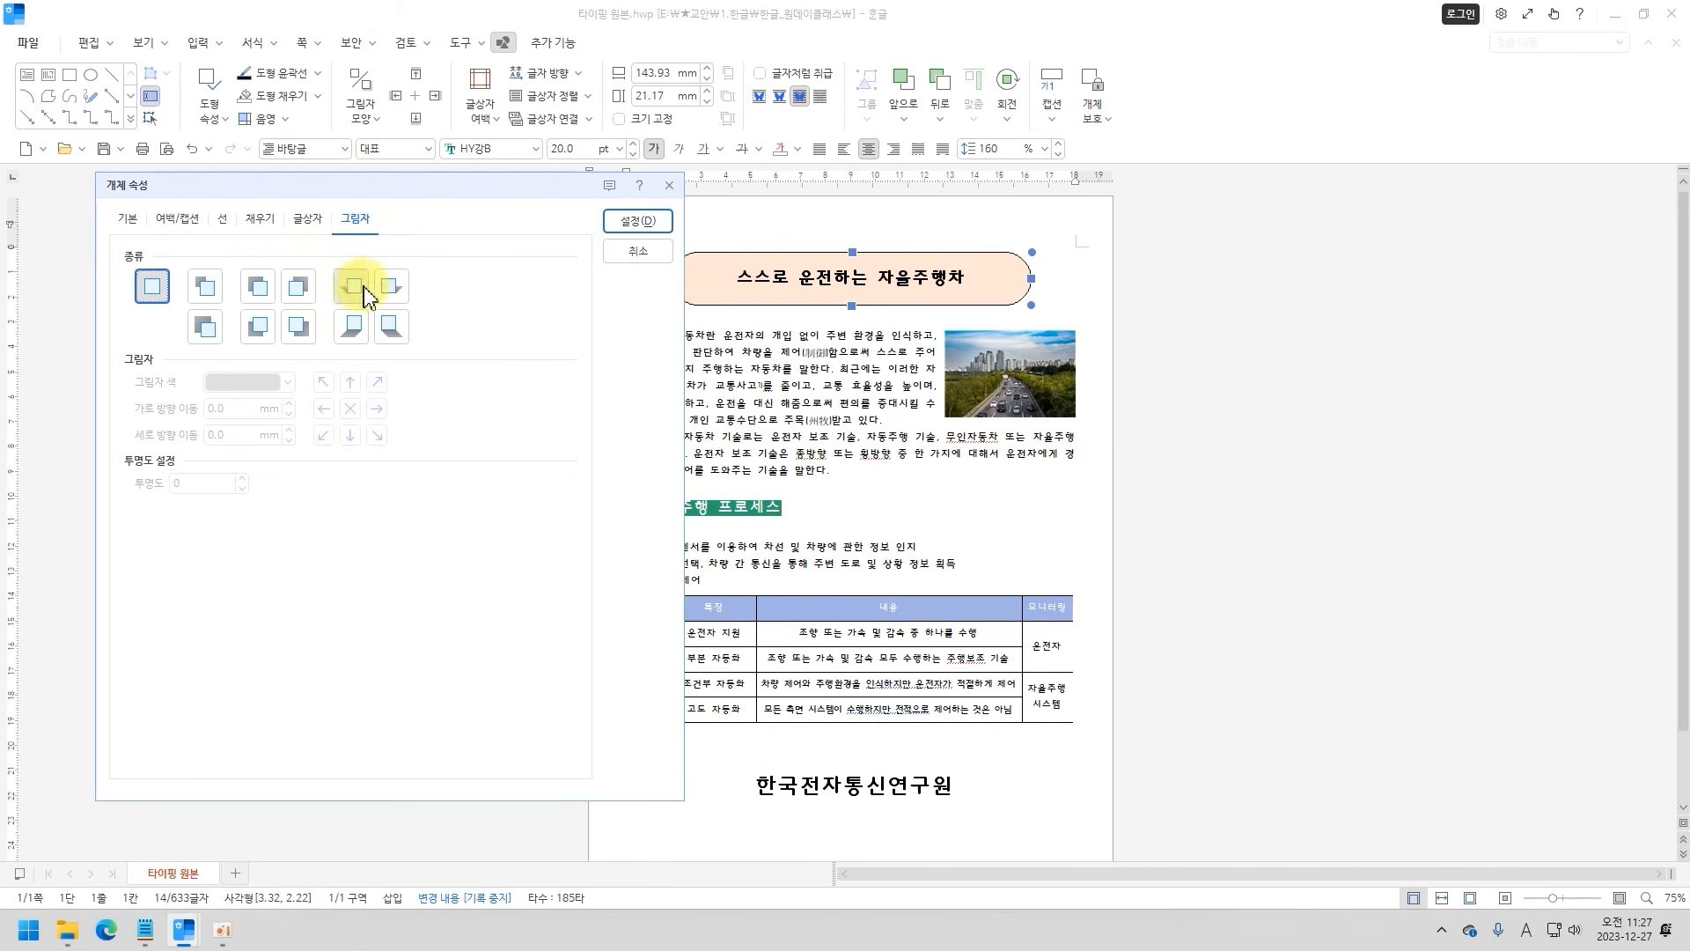
click(300, 327)
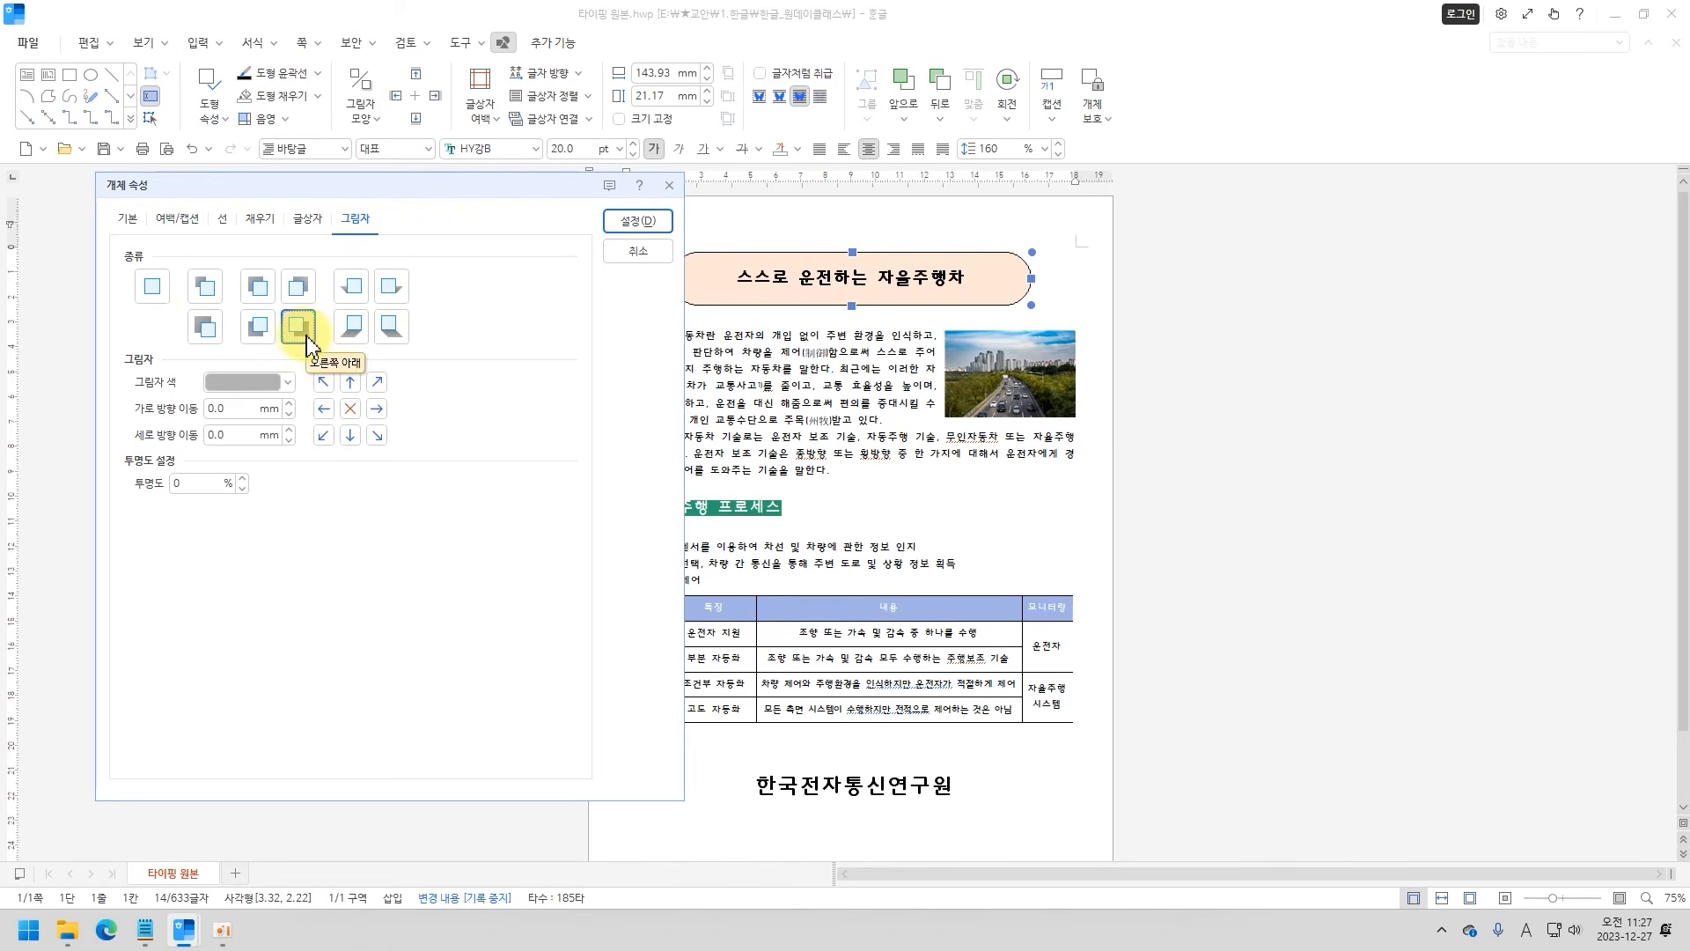
click(287, 383)
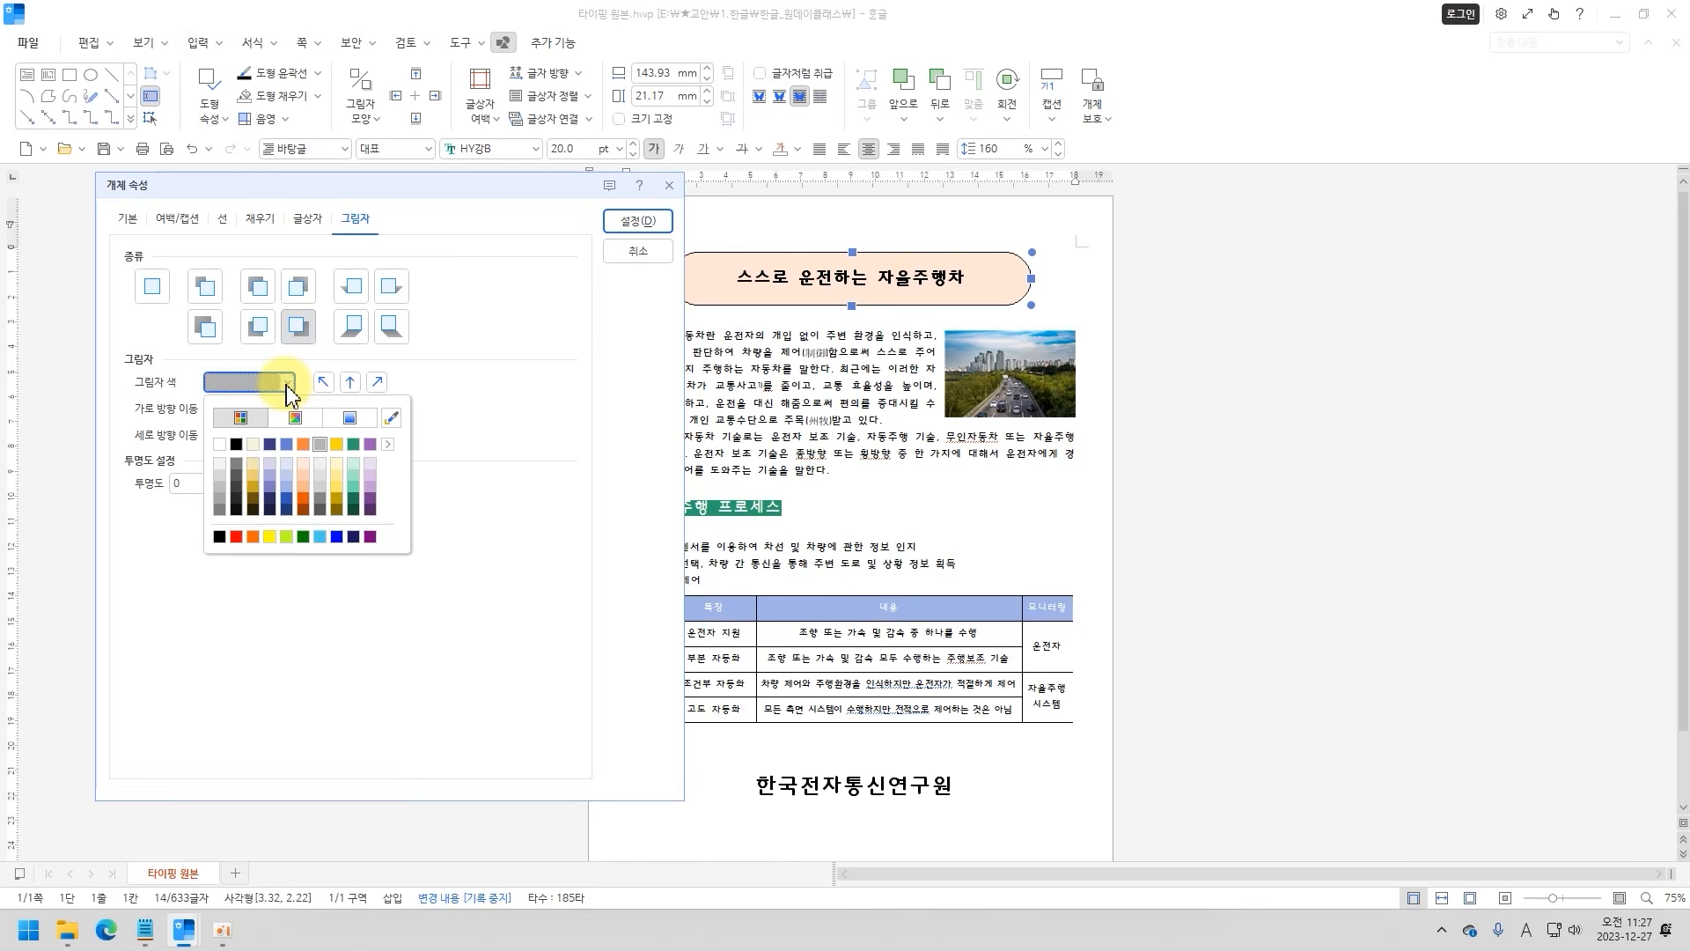
click(307, 493)
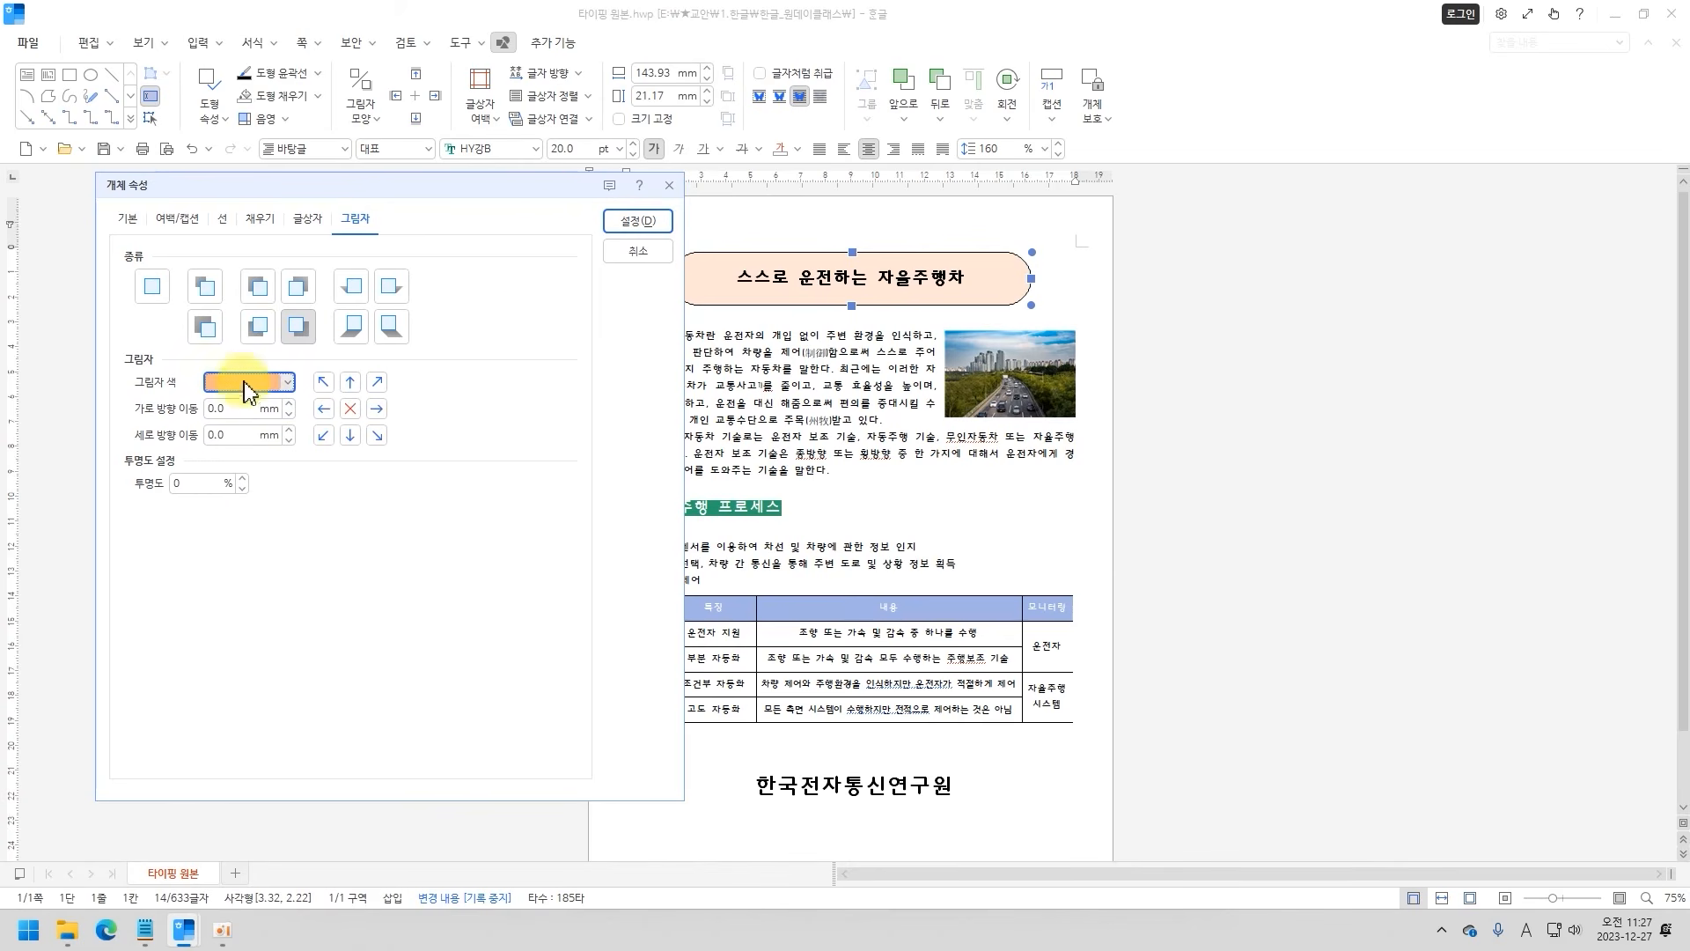
click(636, 220)
click(852, 361)
click(992, 435)
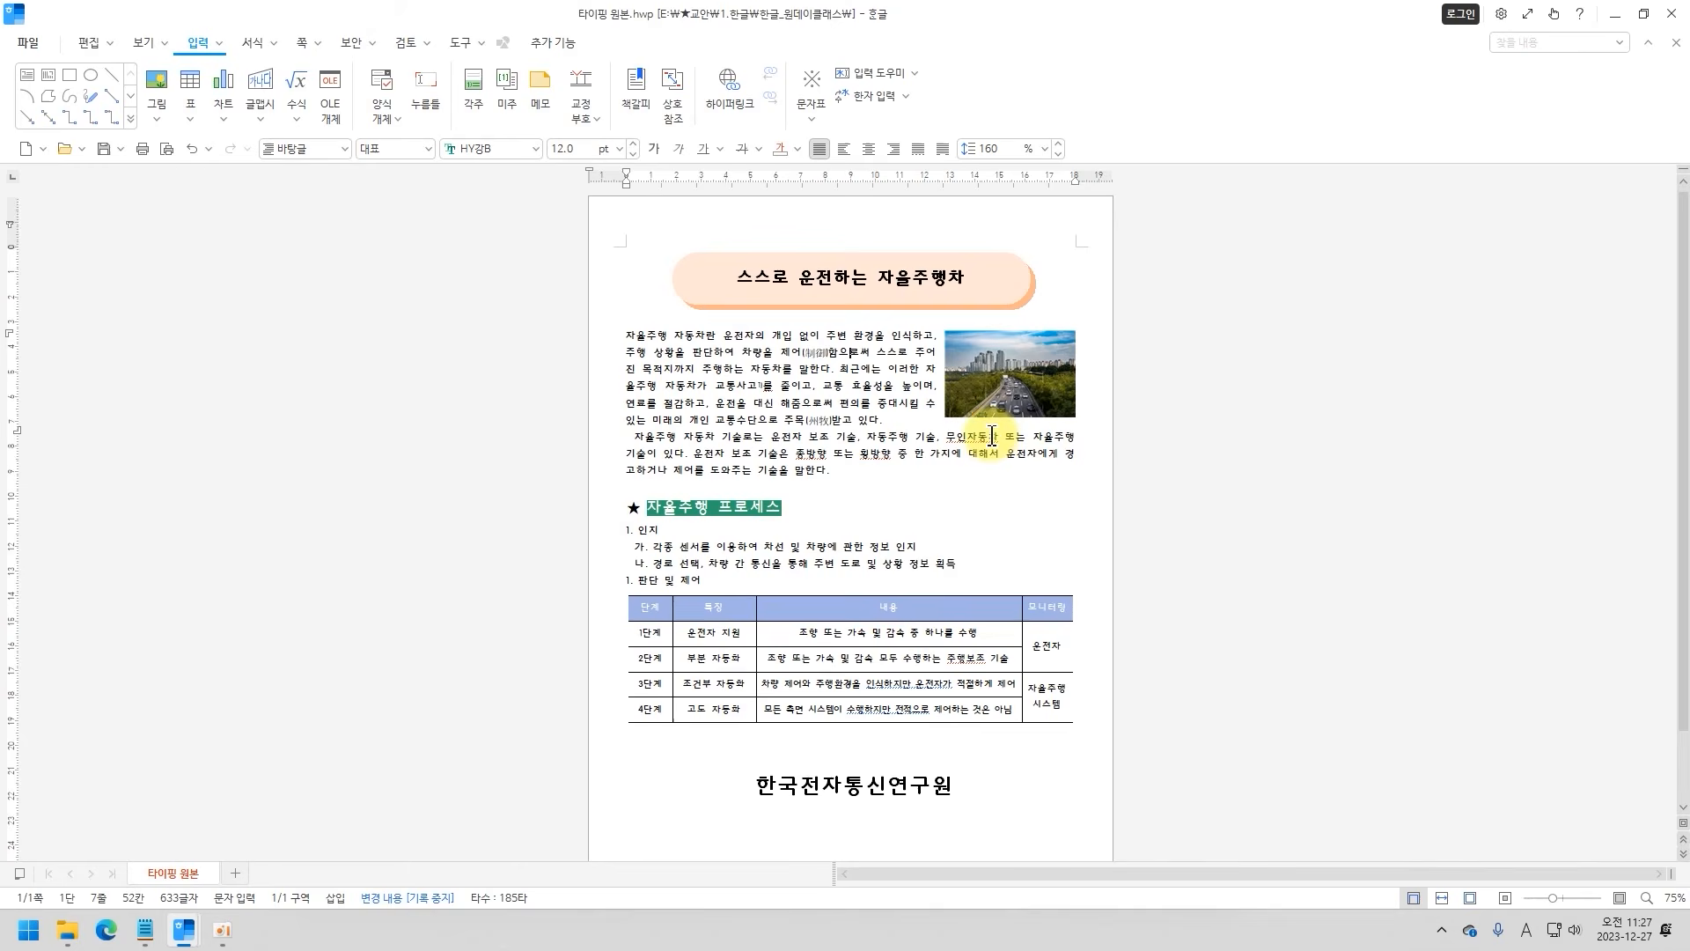
click(847, 241)
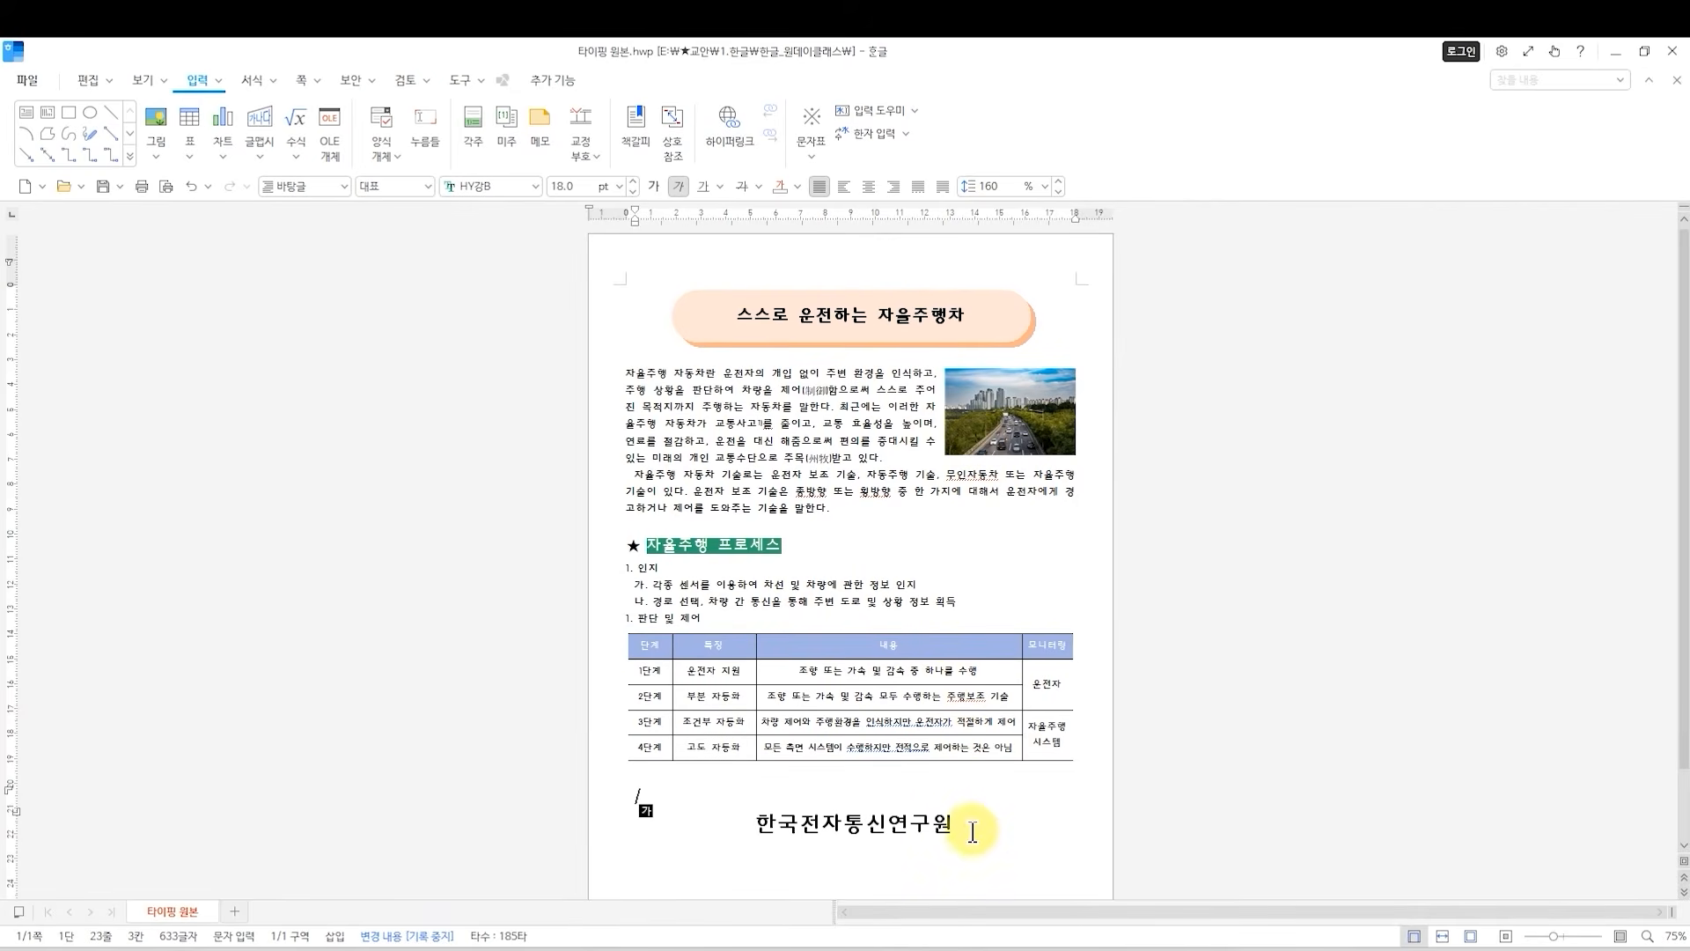
click(876, 516)
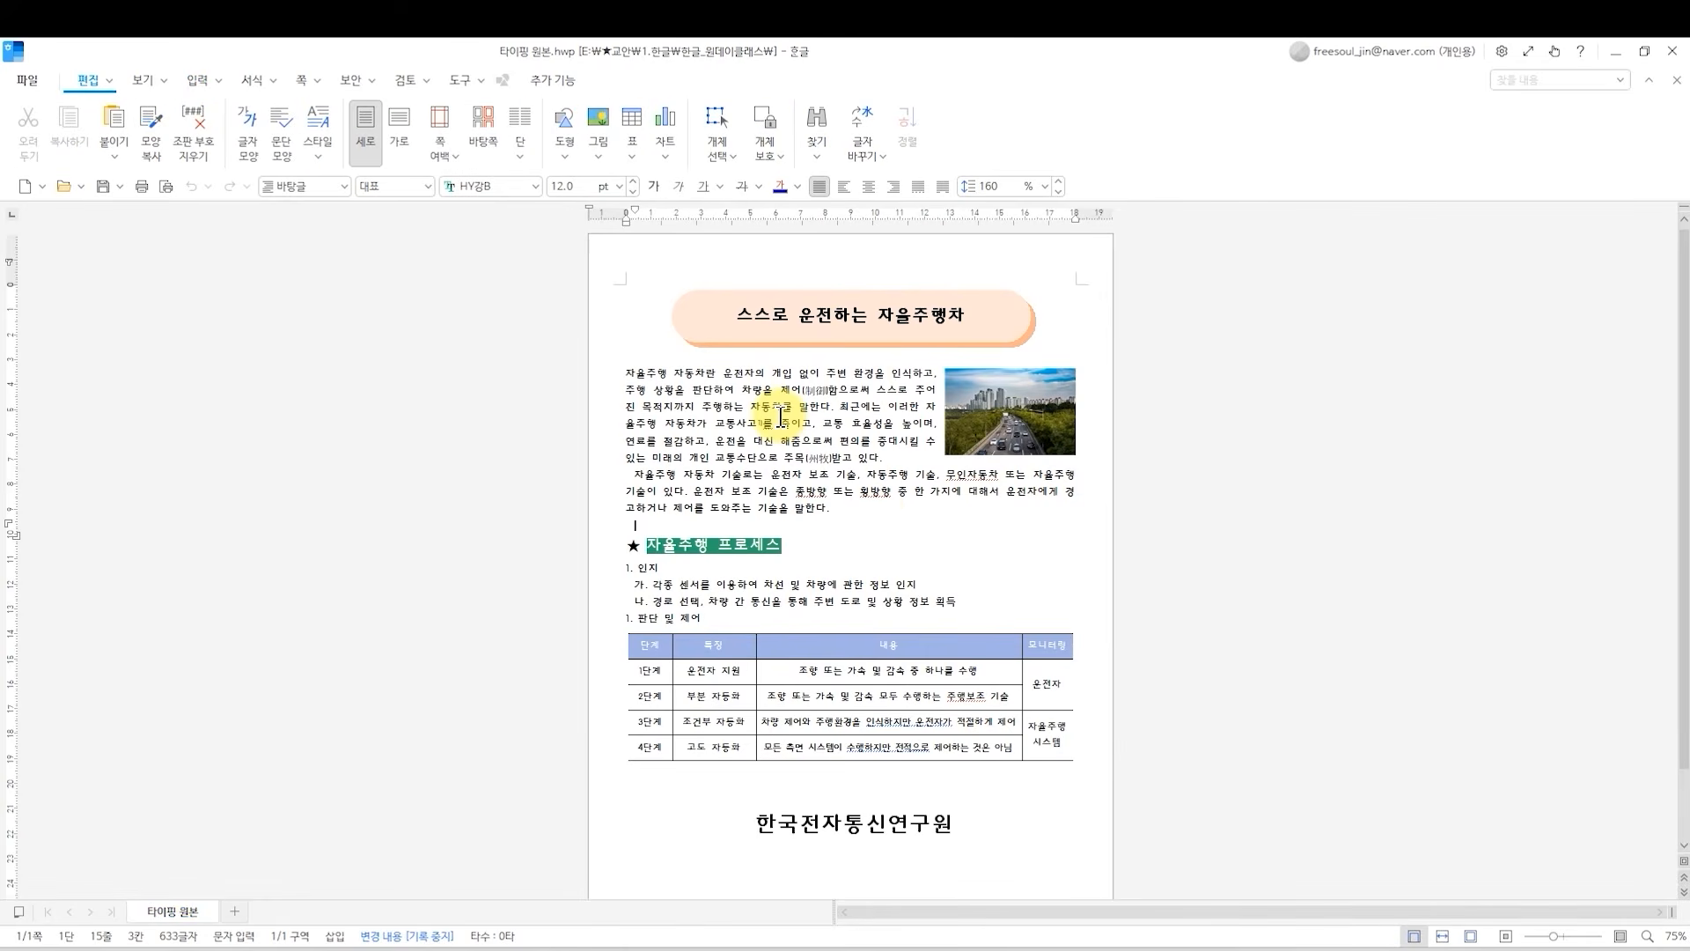
click(682, 390)
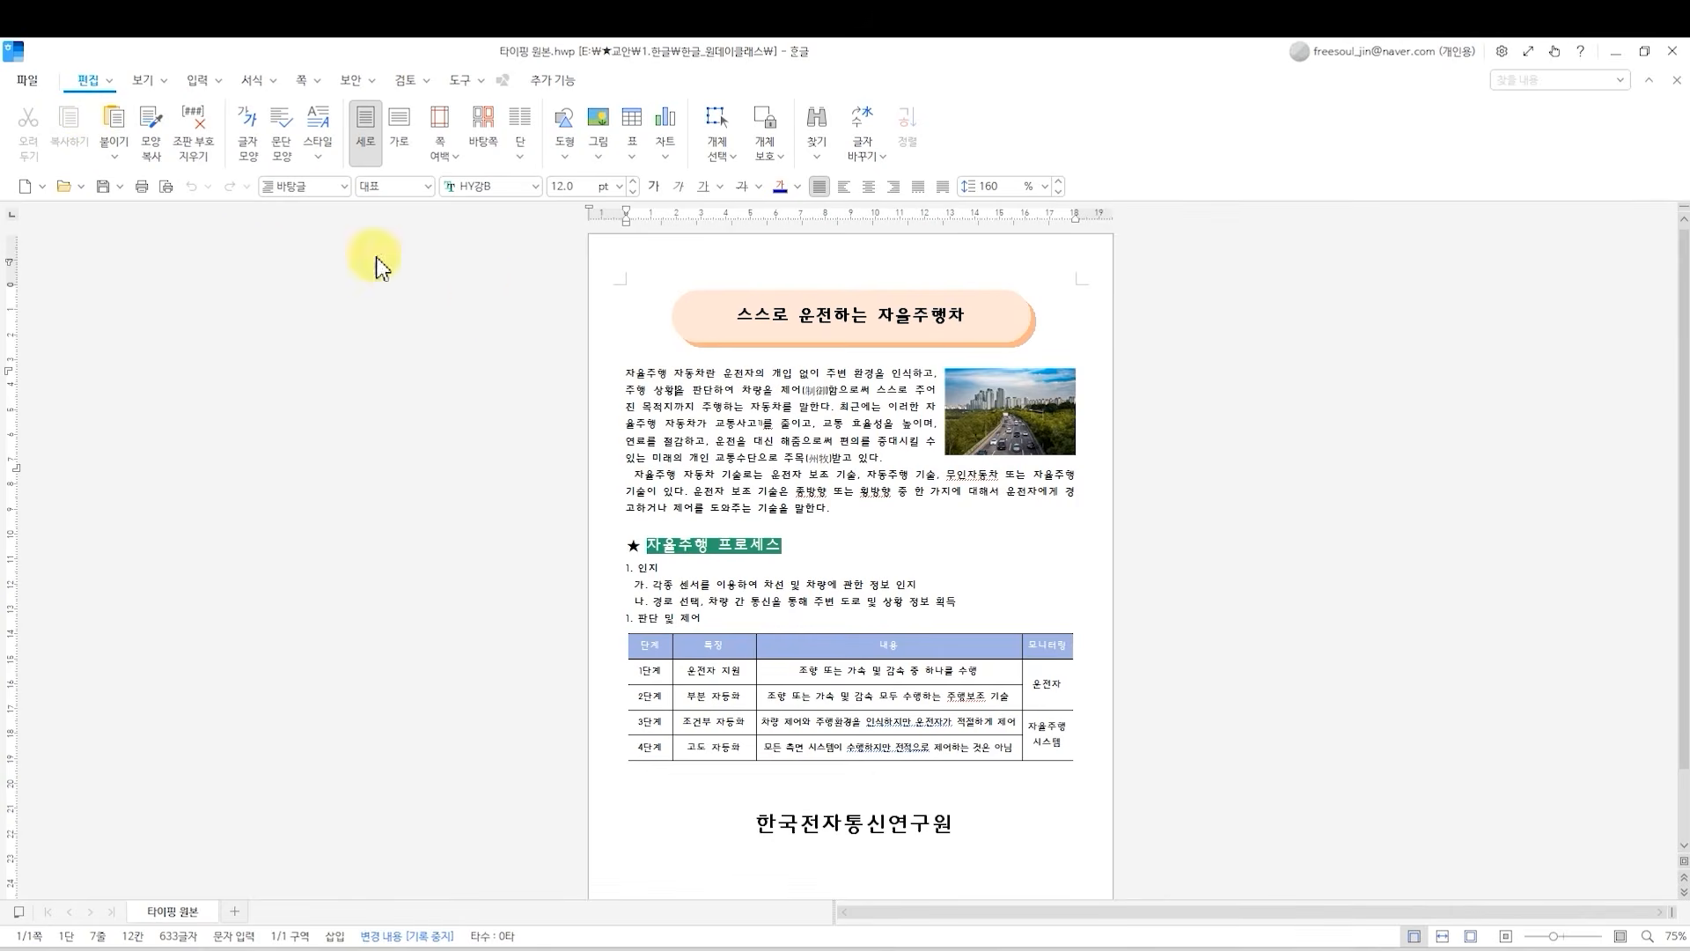
Save the document under the new name 한글문서작성 in the 한글_원데이클래스 folder.
click(34, 86)
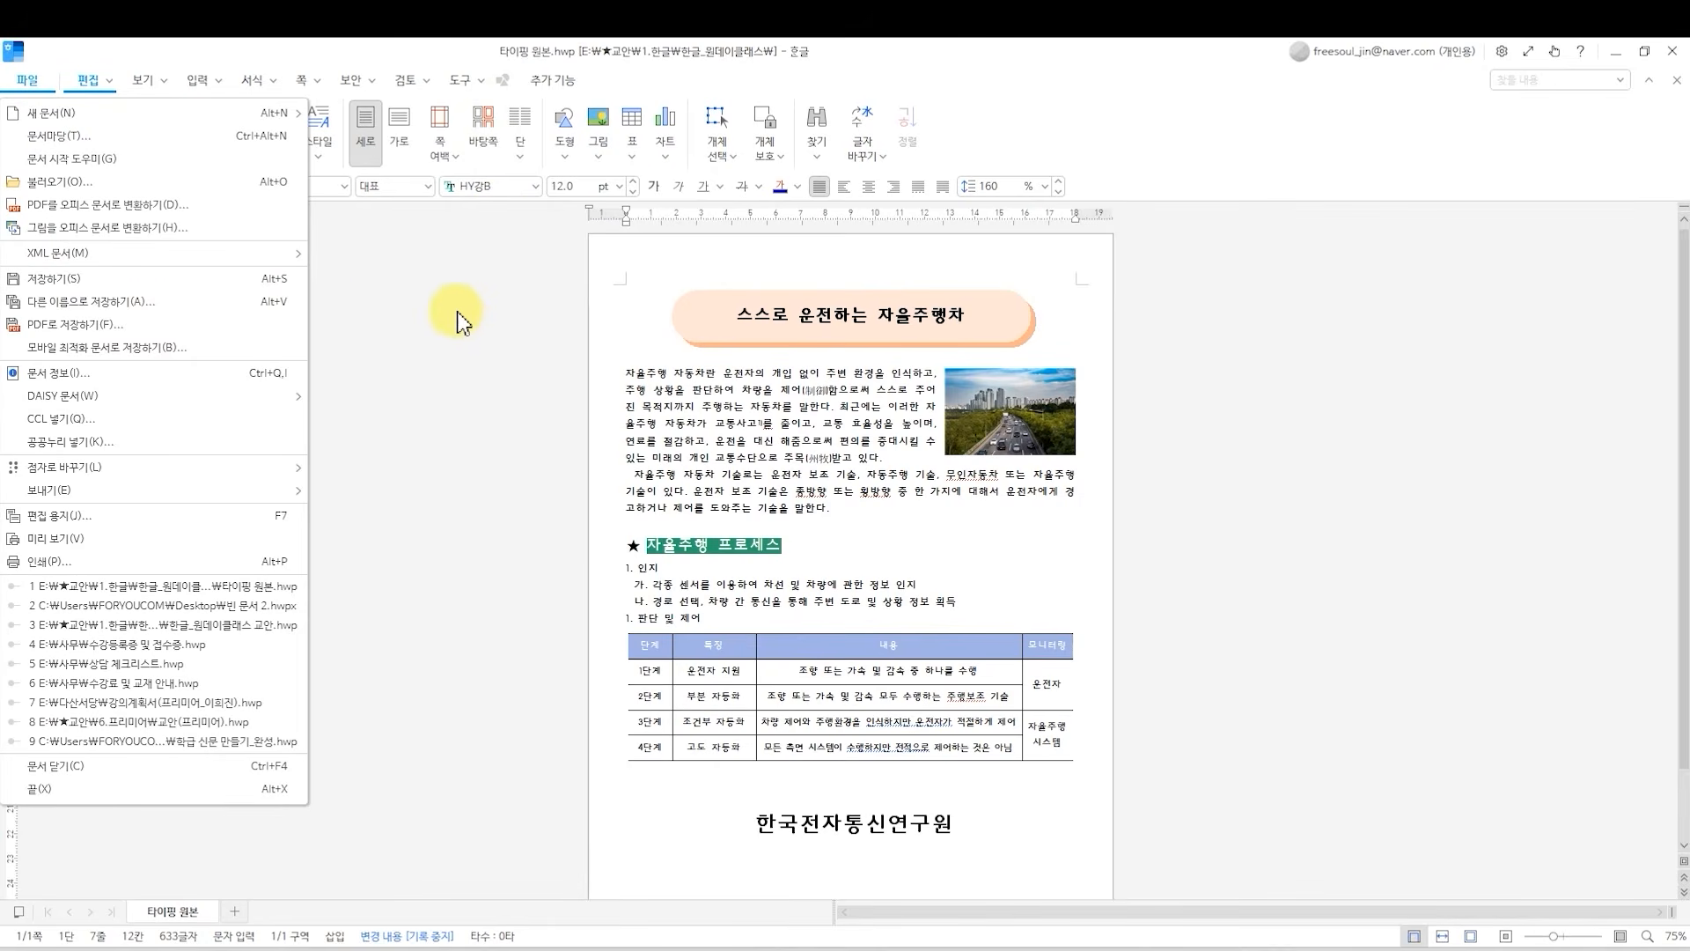
click(173, 305)
drag(744, 308, 579, 231)
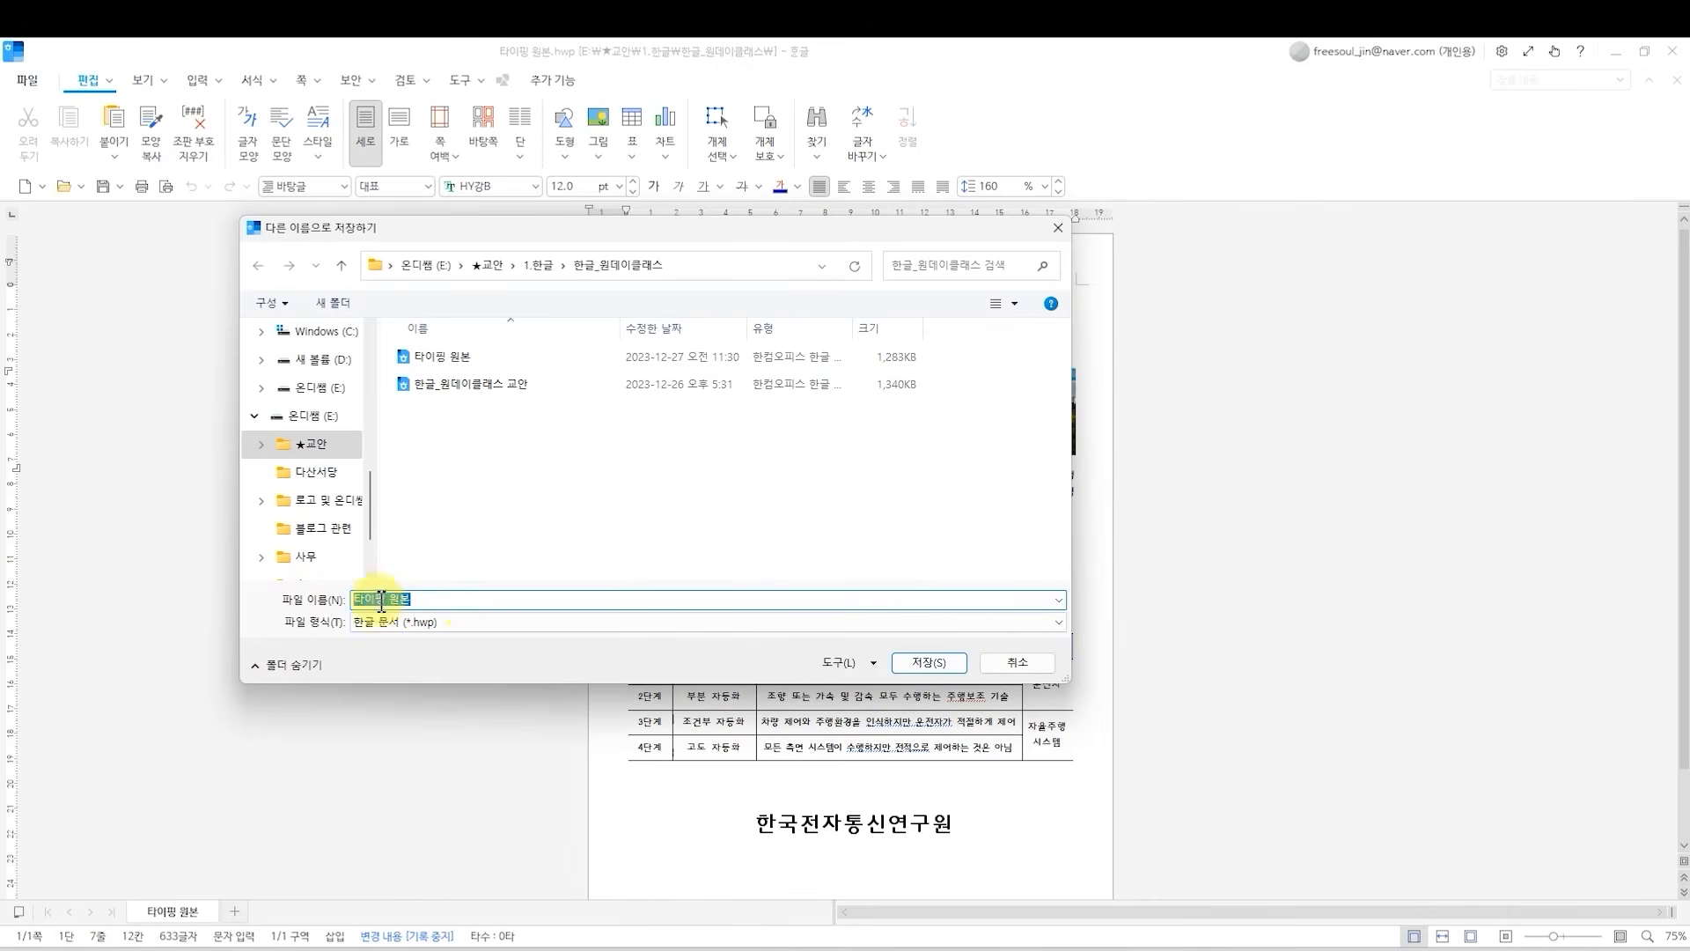
text(gksrm)
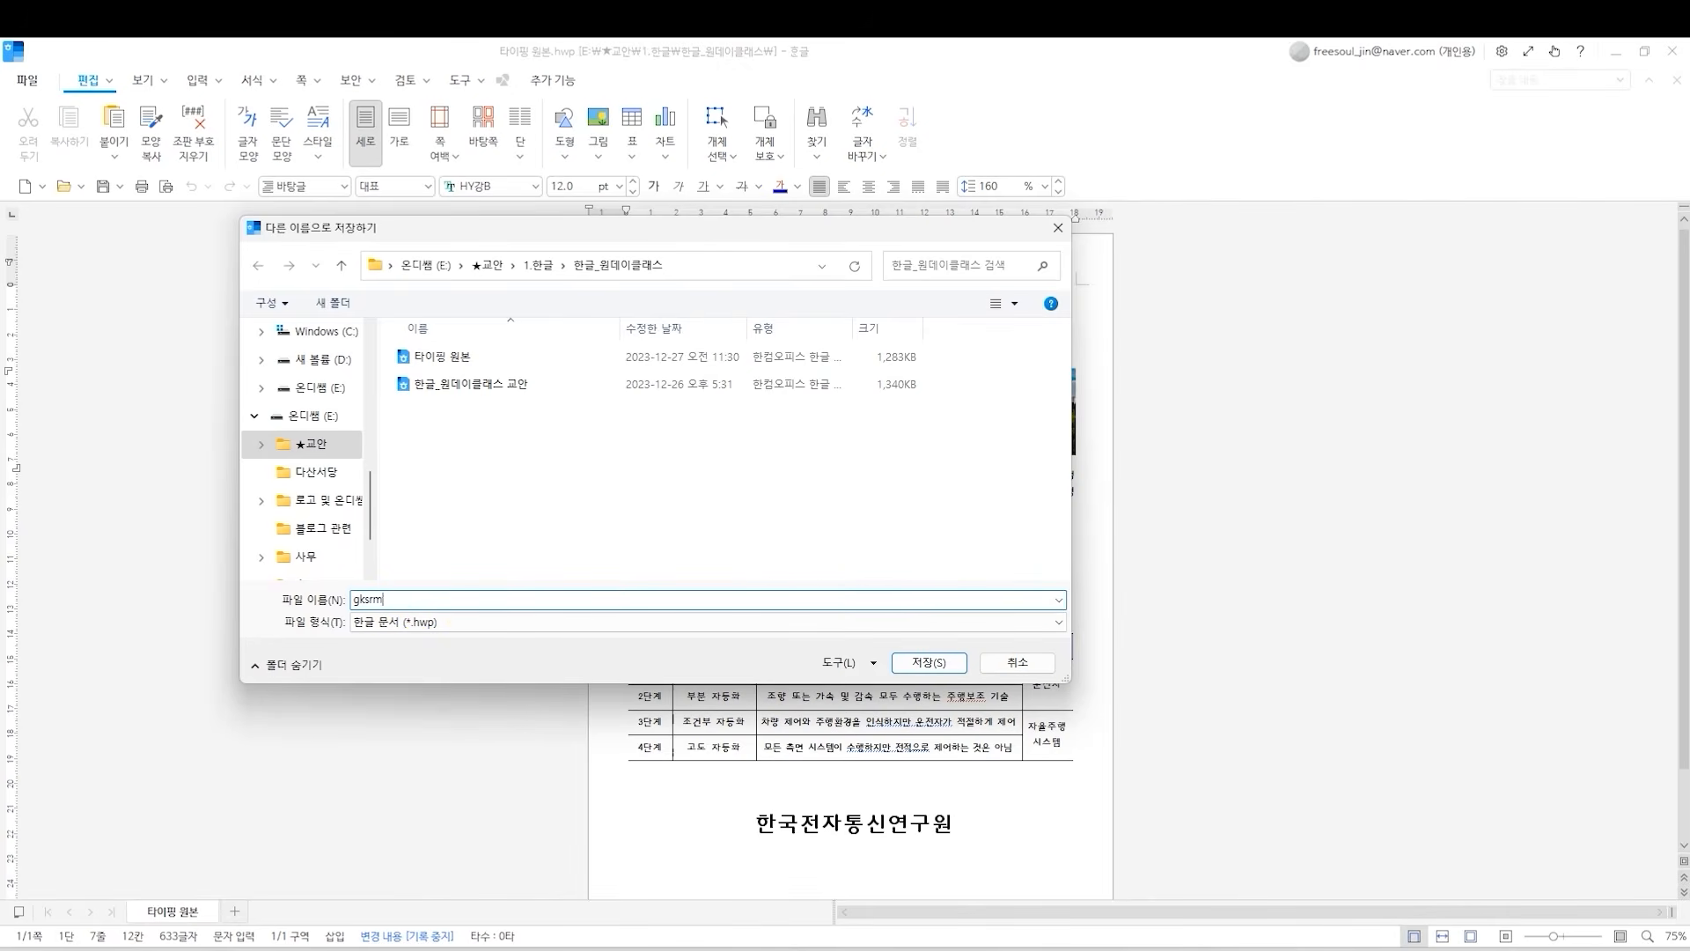
text(fanstjwkrtj)
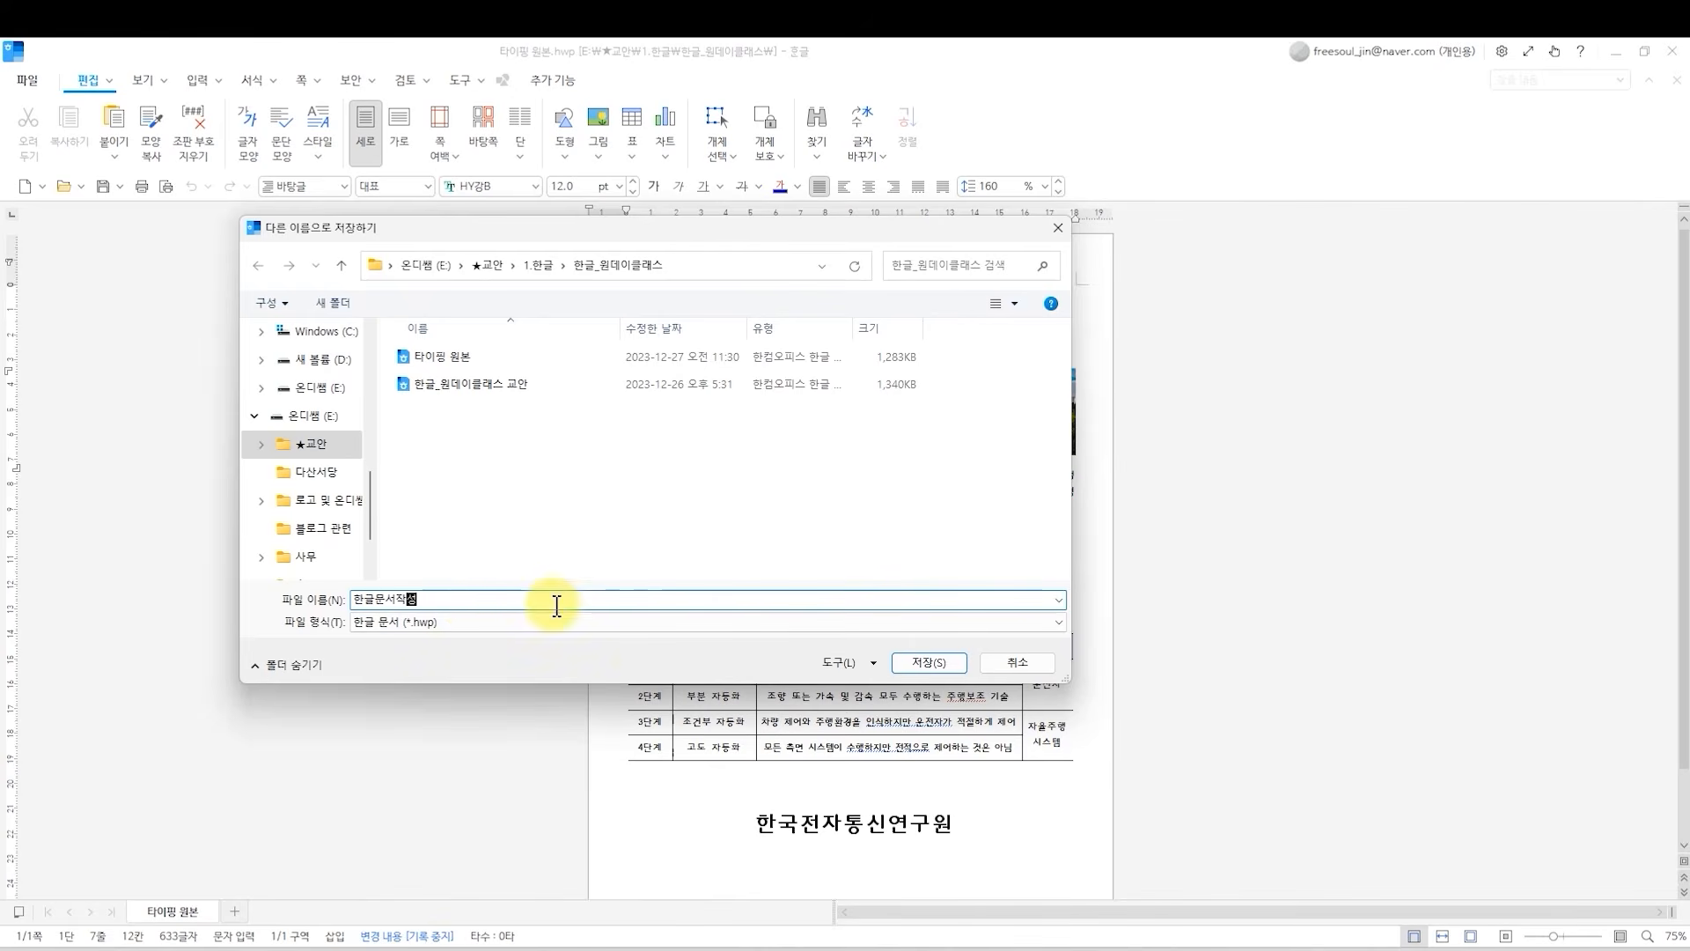
click(933, 665)
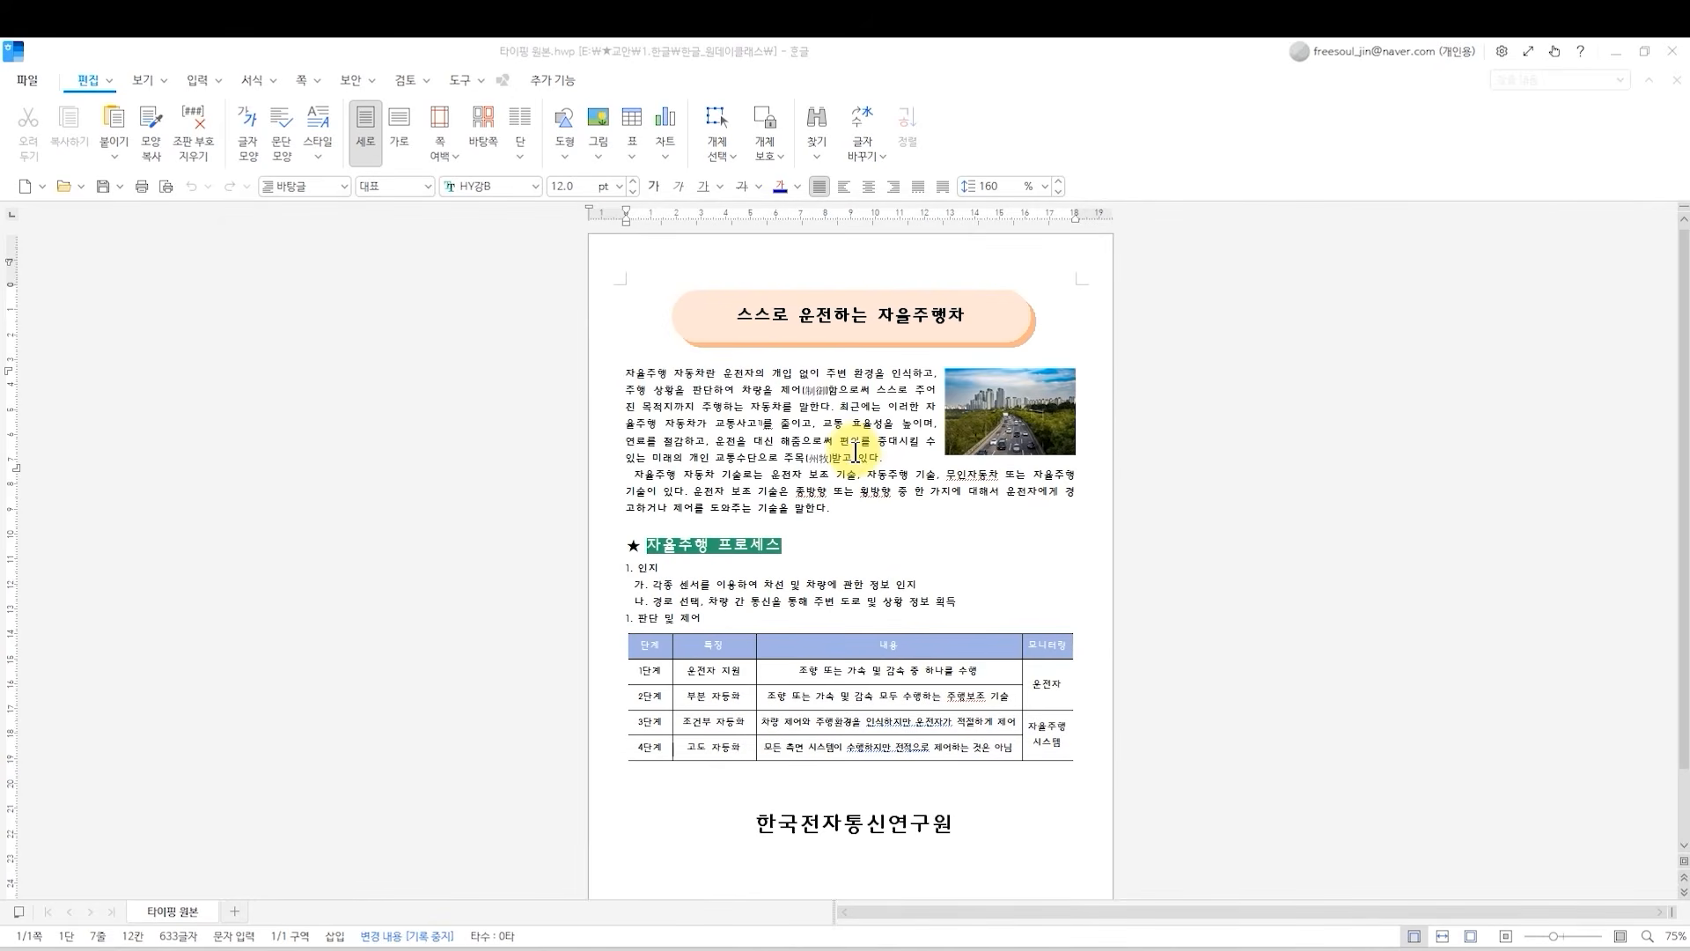
Save the document as a PDF named 한글문서작성 that opens after saving, and try selecting text in its first paragraph.
click(626, 377)
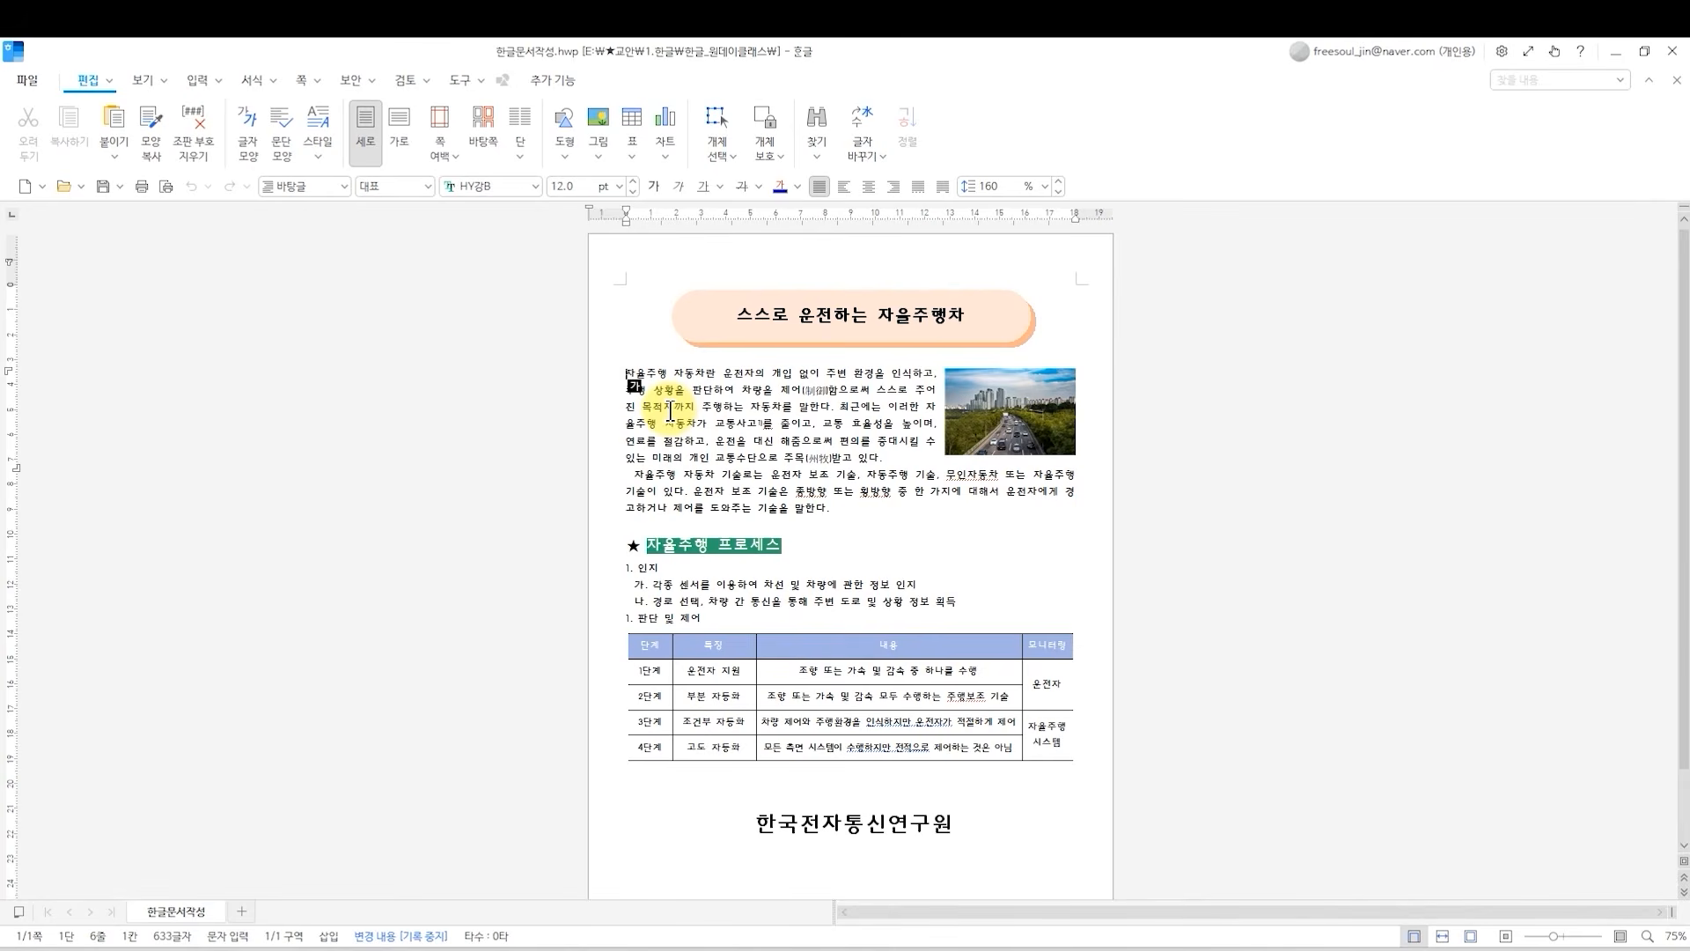
click(30, 81)
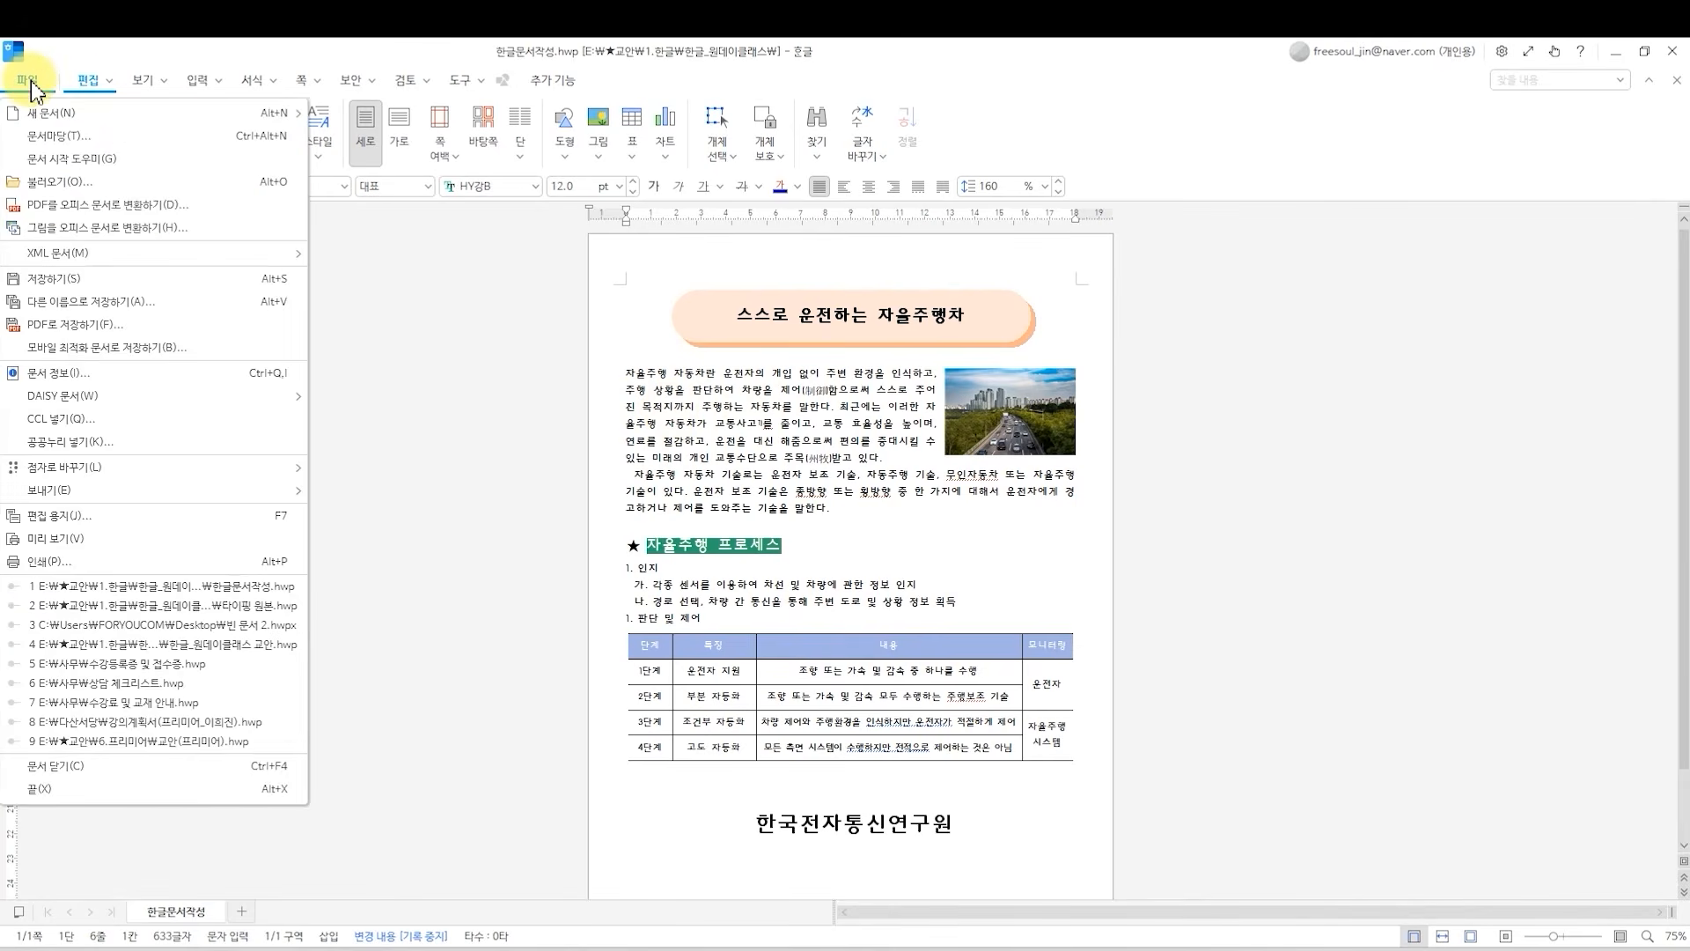
click(88, 326)
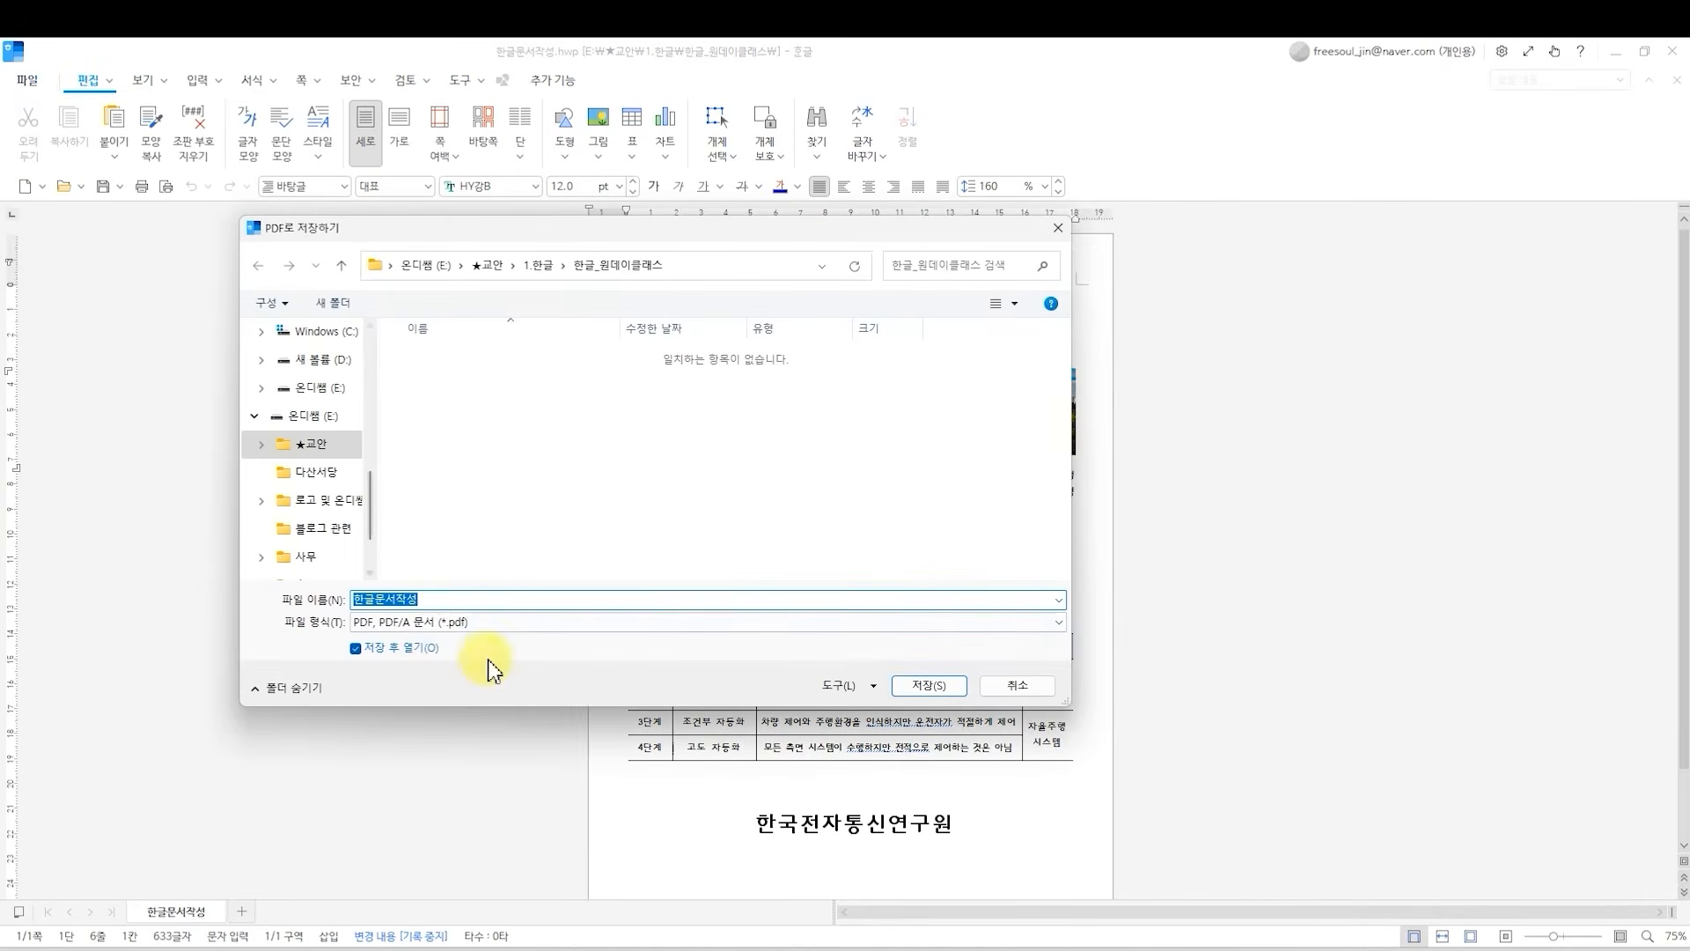
drag(445, 600, 331, 598)
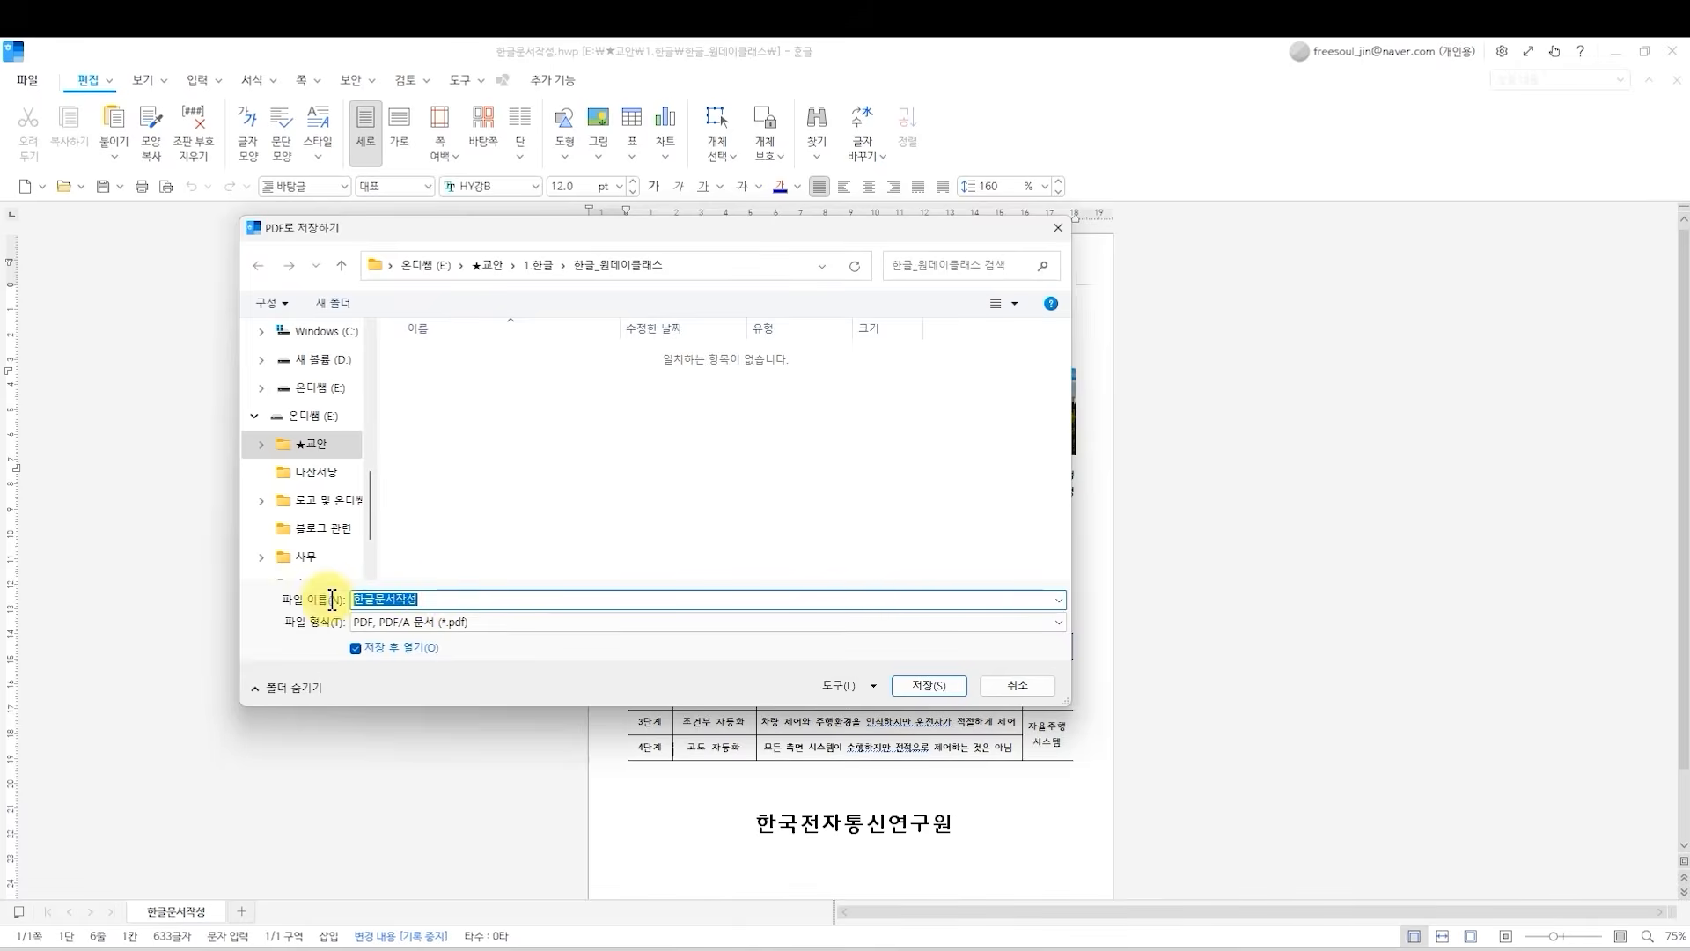
drag(447, 599, 359, 599)
click(432, 605)
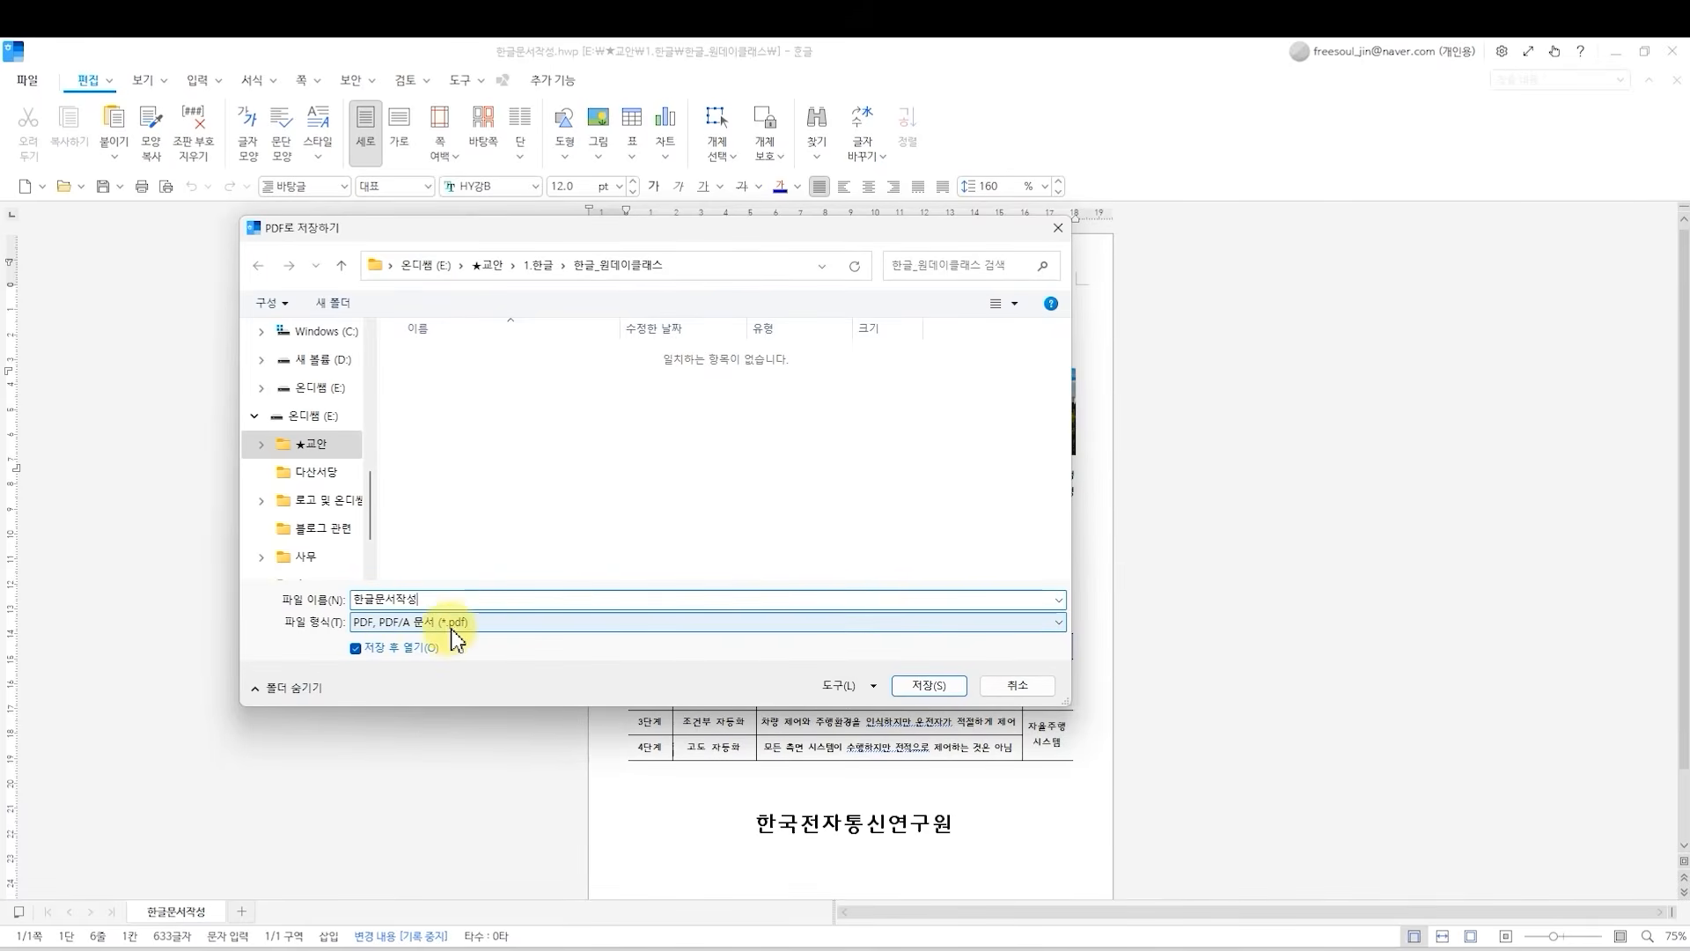
click(914, 689)
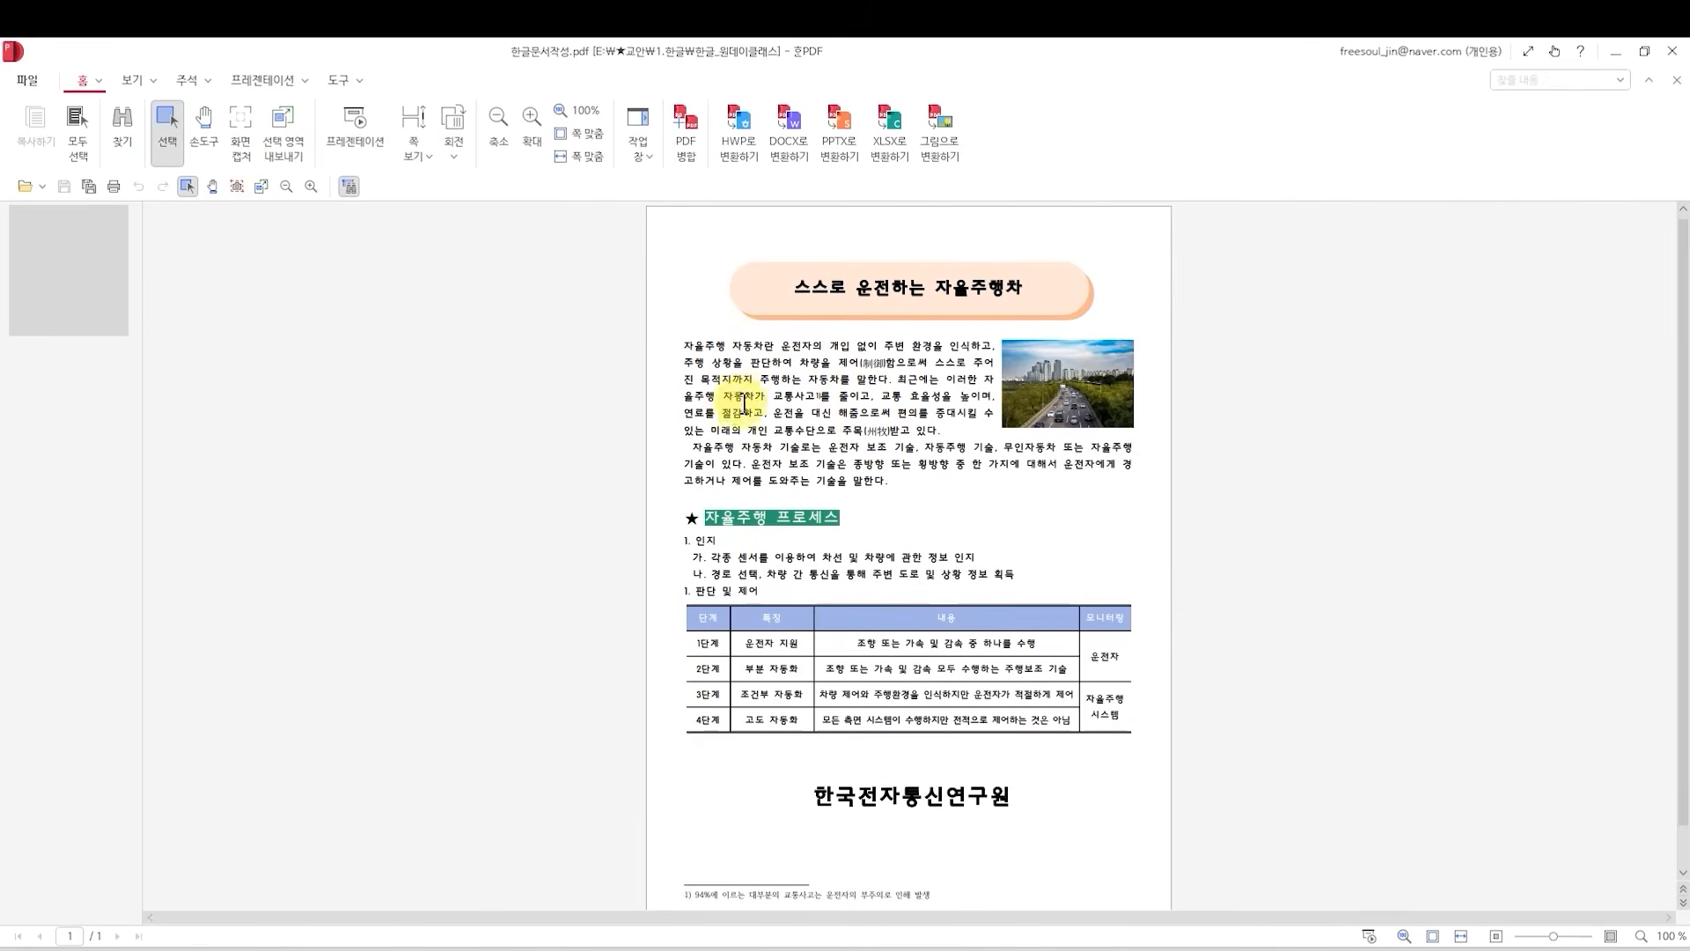
drag(774, 396, 861, 445)
click(859, 442)
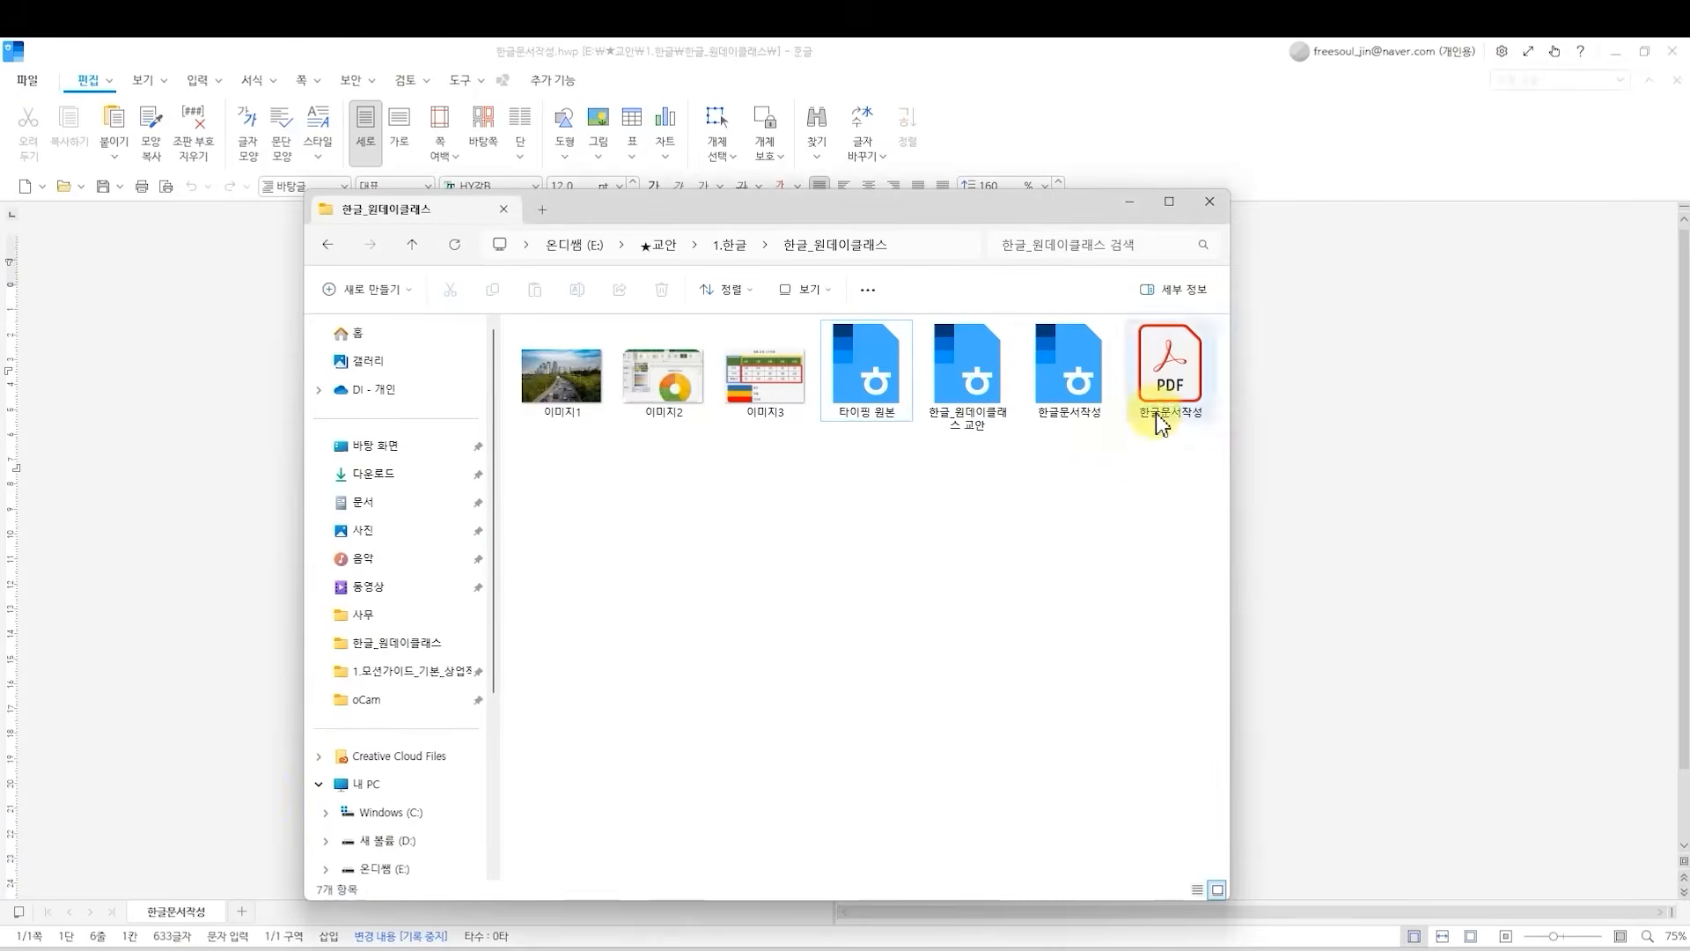
Preview how the document prints with the 모아 찍기 method set to 2쪽씩, and return to the document without printing.
click(1149, 396)
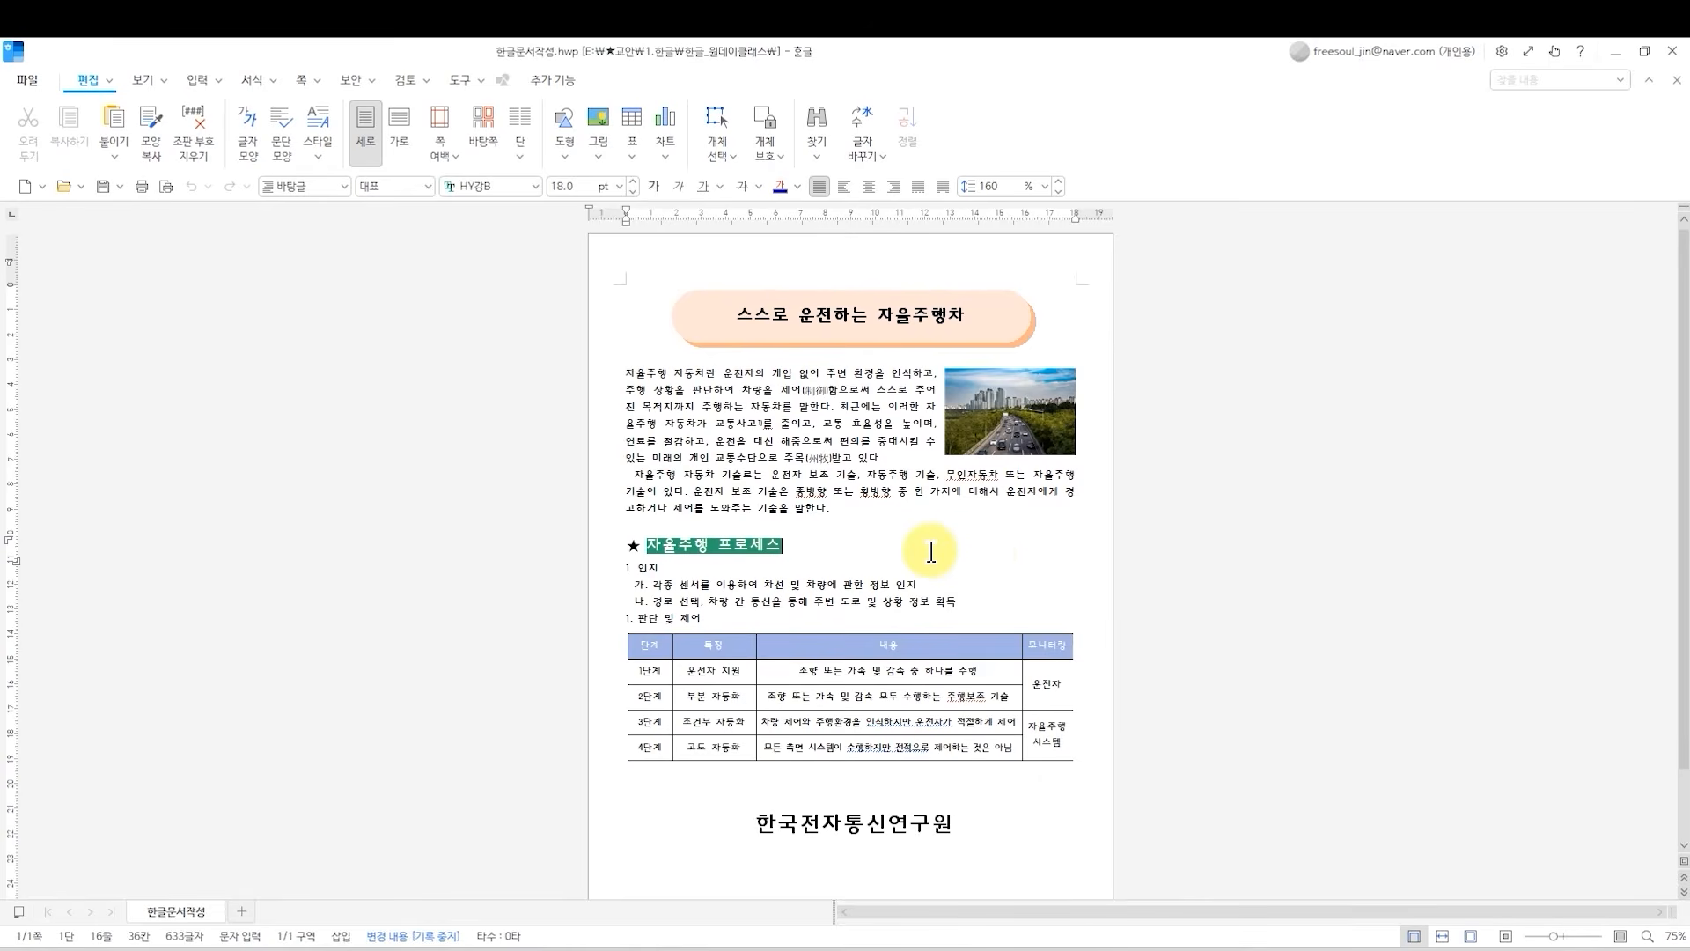
click(28, 78)
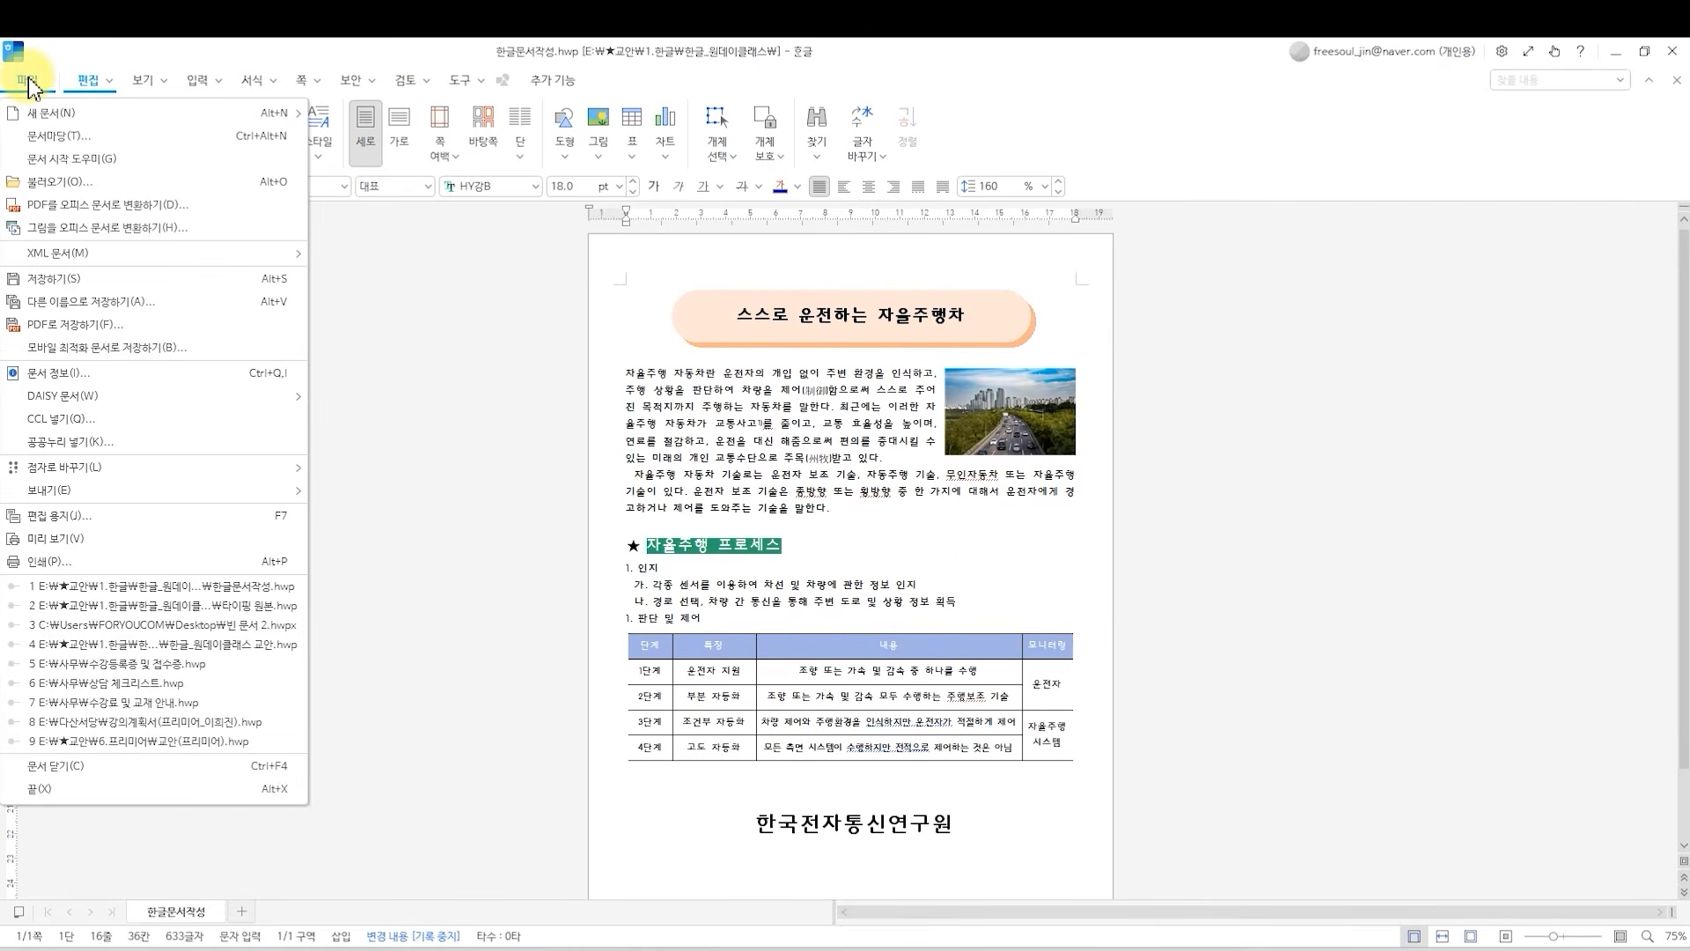
click(55, 568)
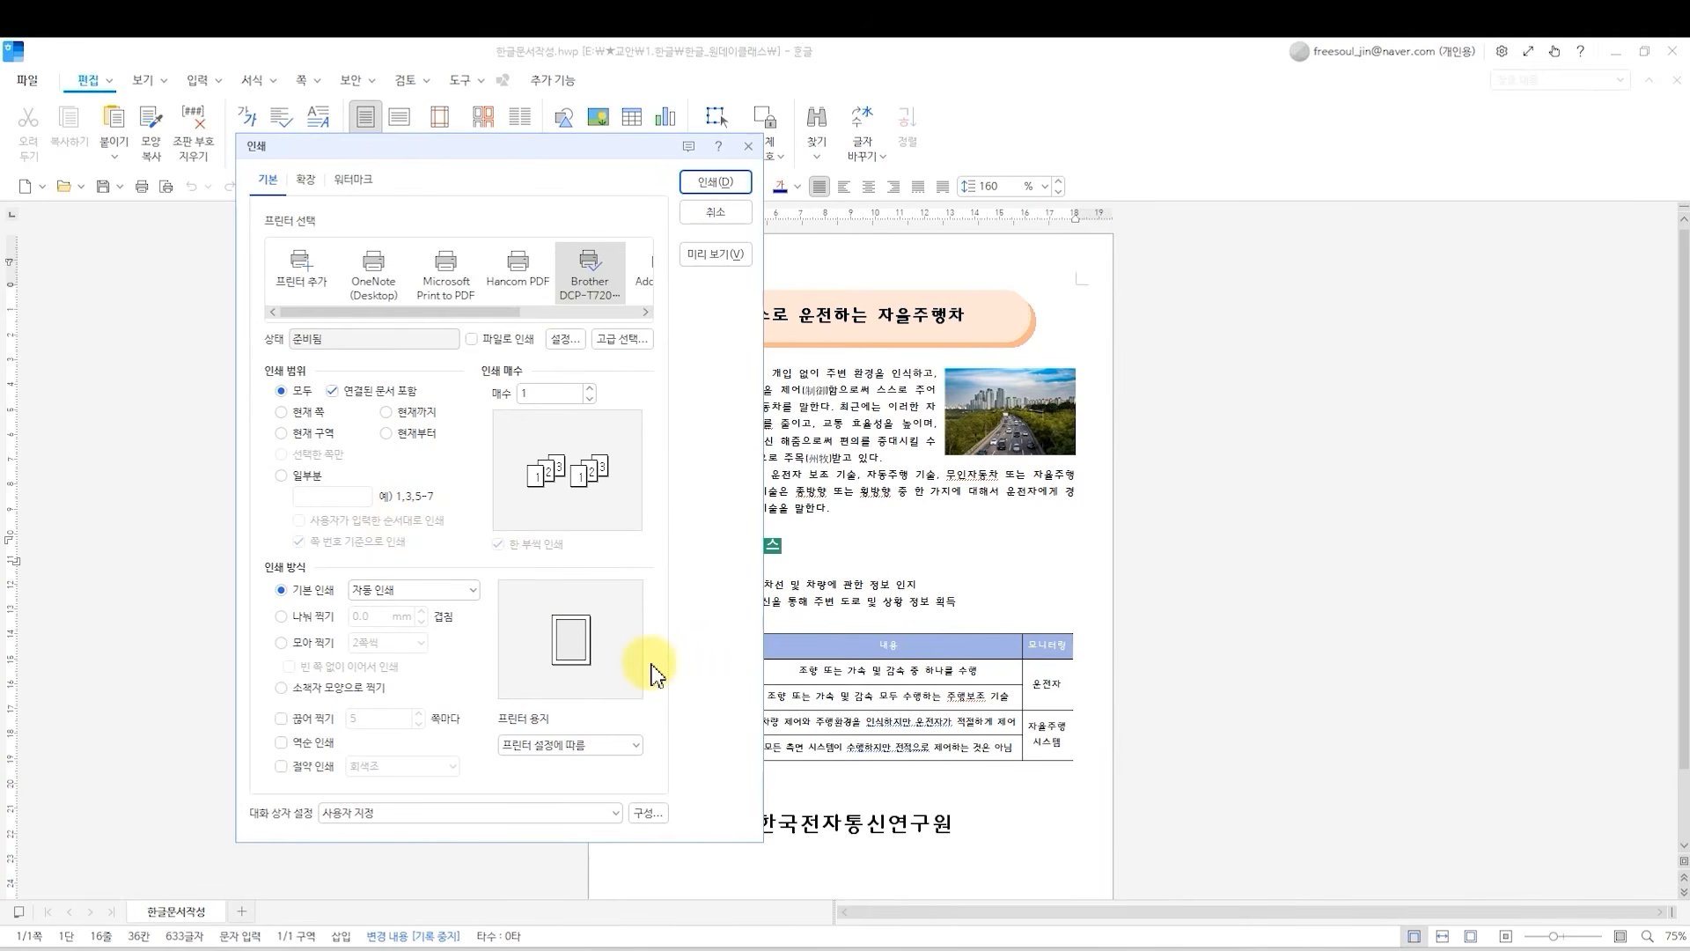
click(282, 642)
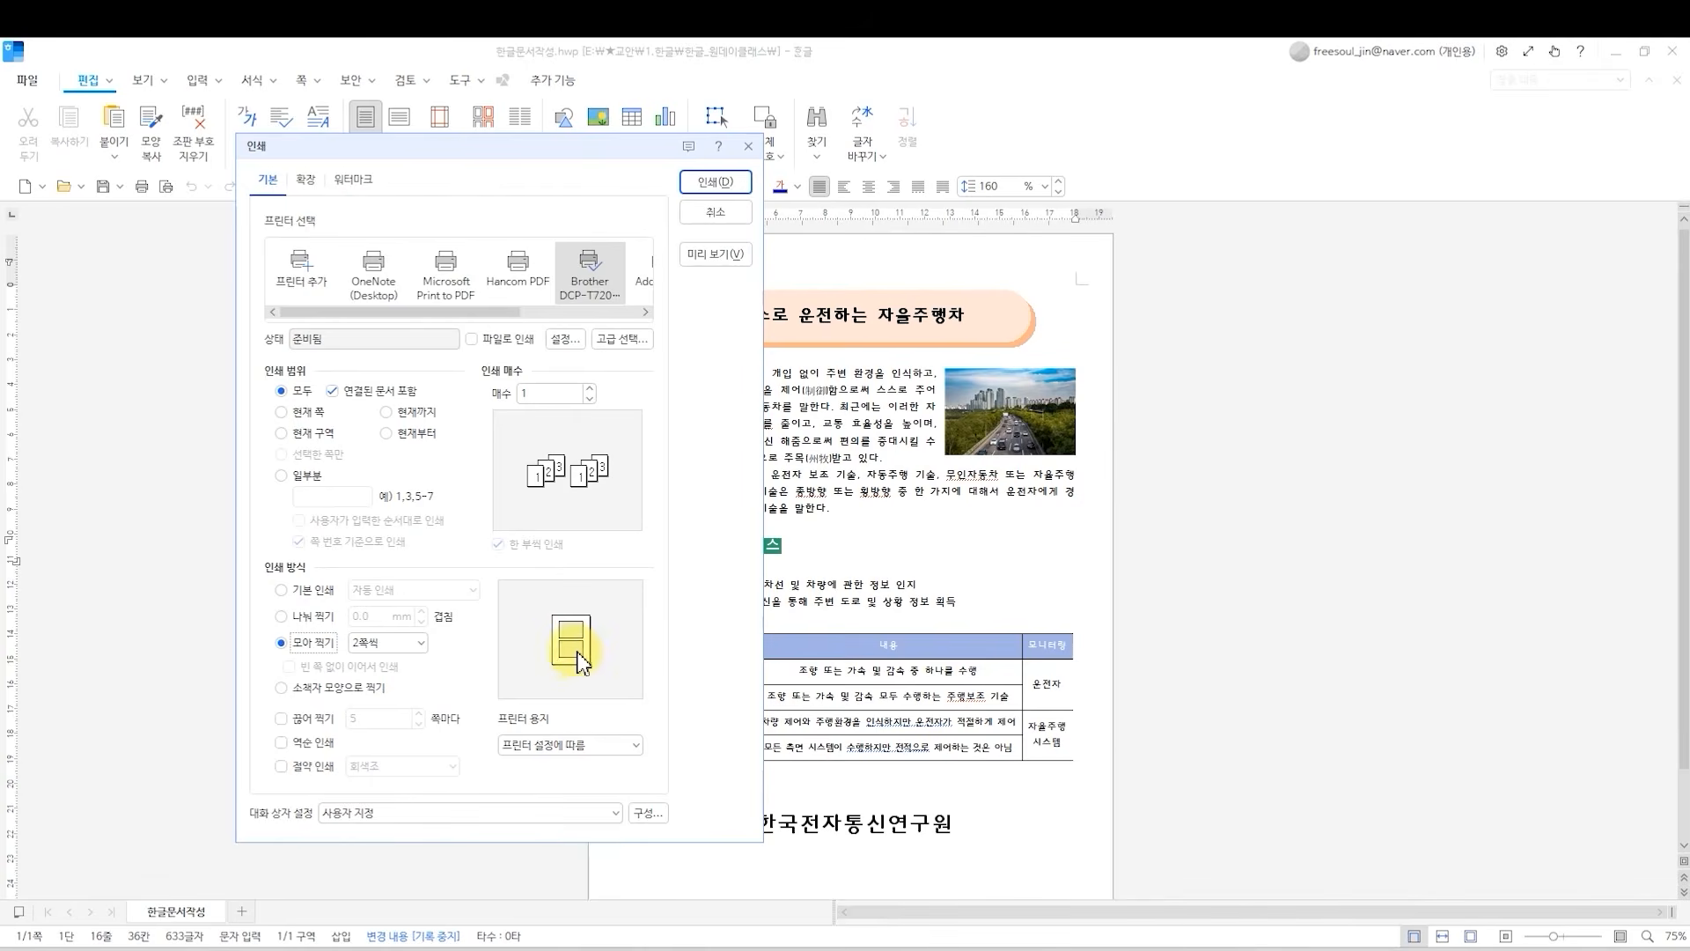
click(555, 333)
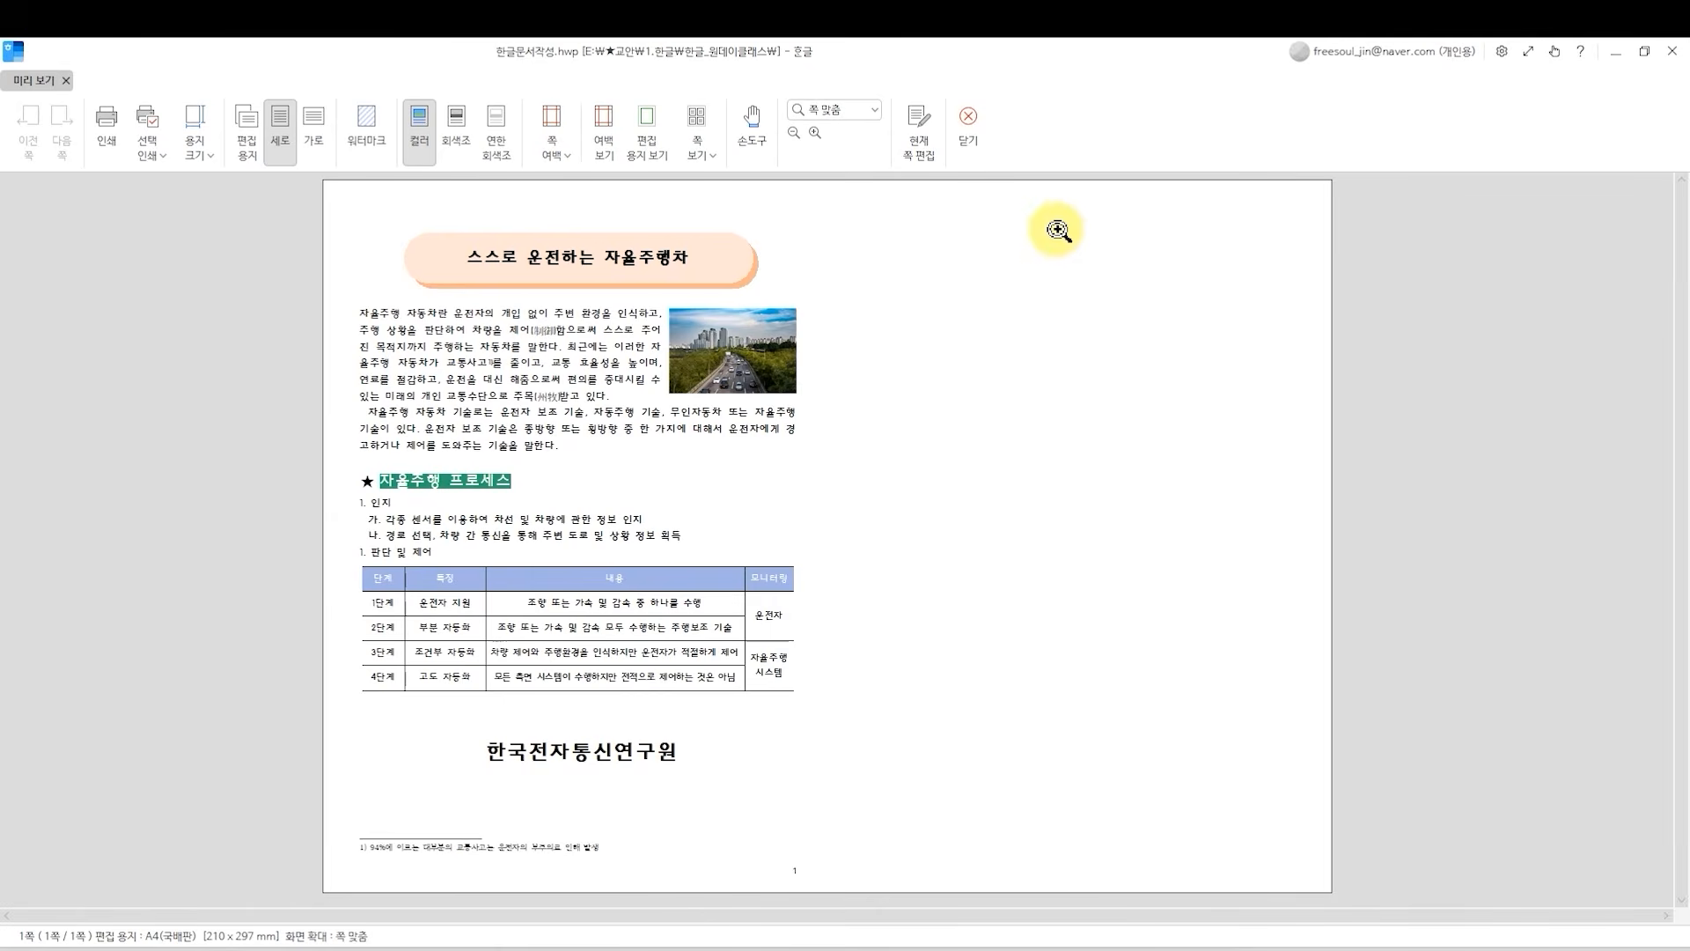
click(966, 153)
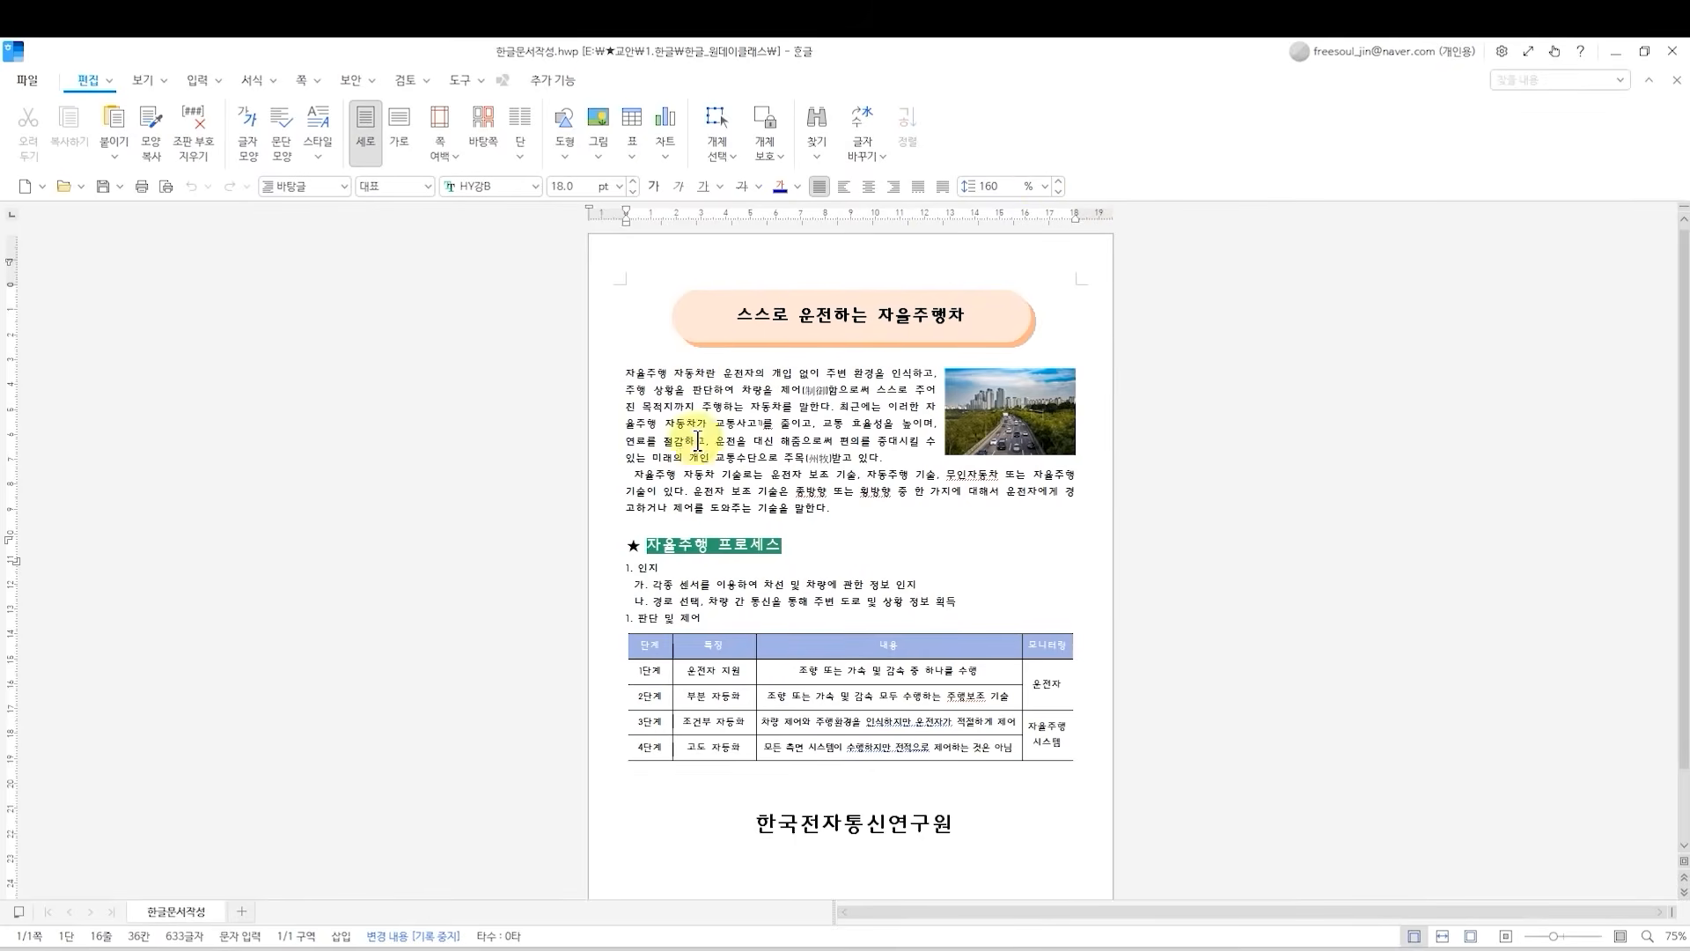